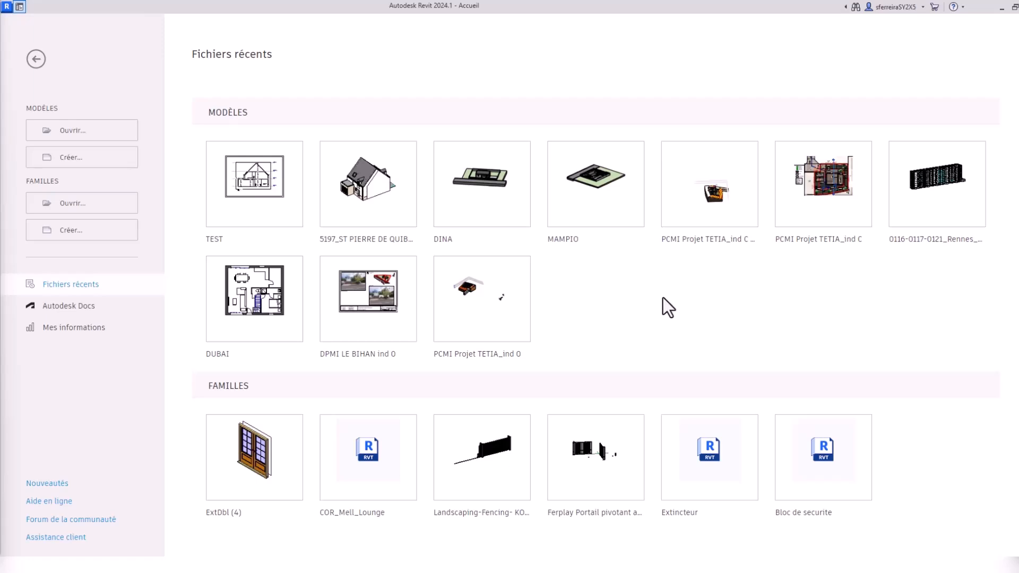
- Create a new project from the template file GABARIT.rte in the FORMATION folder
left_click(82, 159)
left_click(579, 262)
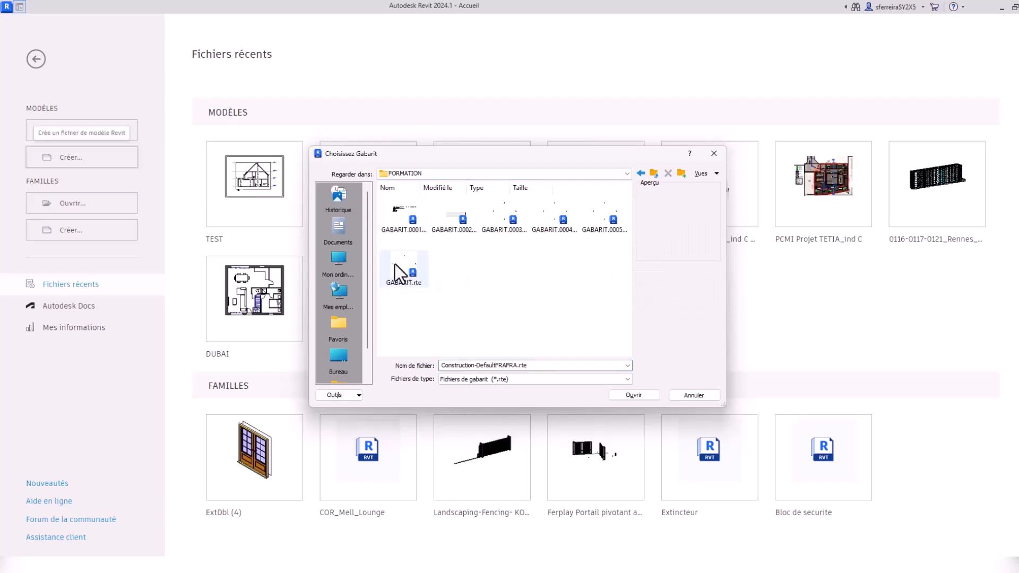
left_click(395, 264)
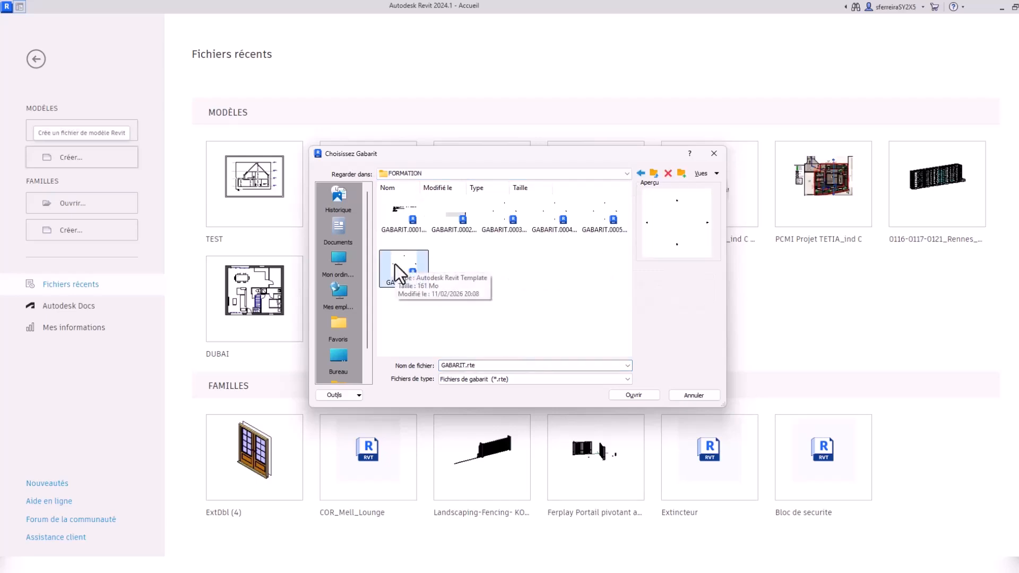
left_click(633, 396)
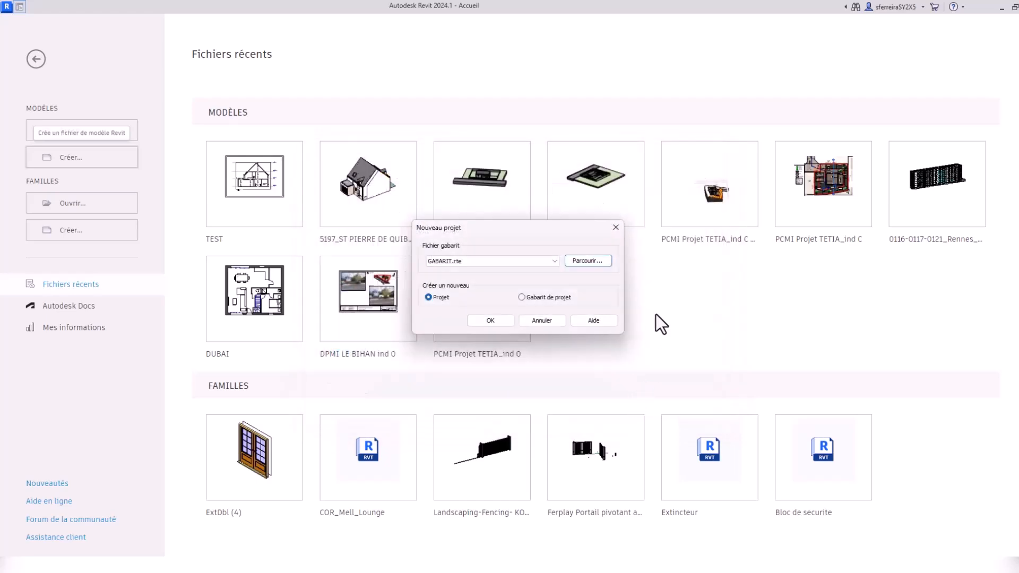
left_click(485, 323)
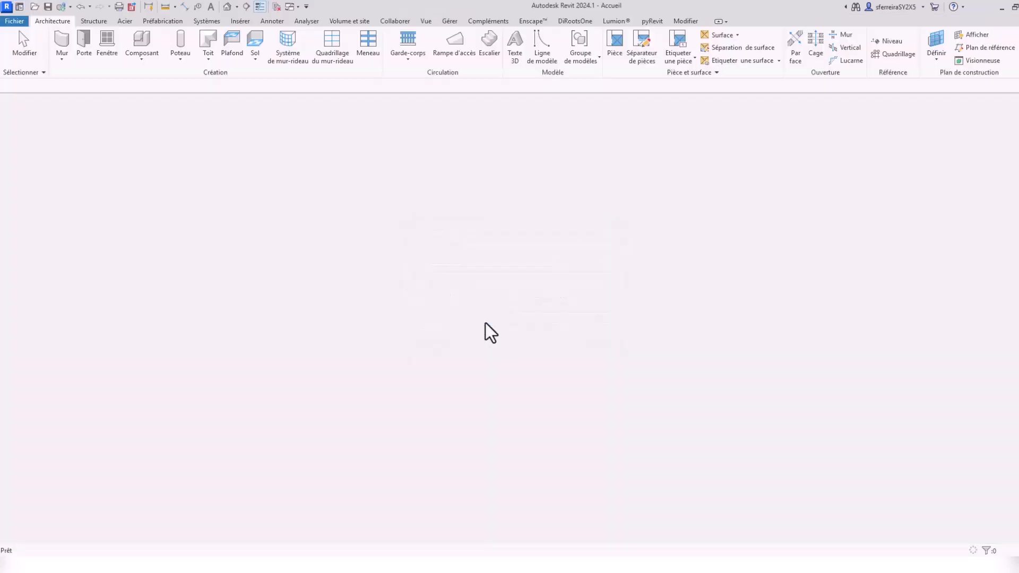
- Switch to Foxit PDF Editor and consult the level heights in TEST COUPE.pdf and the drawing in TEST.pdf
scroll(524, 316, "up", 2)
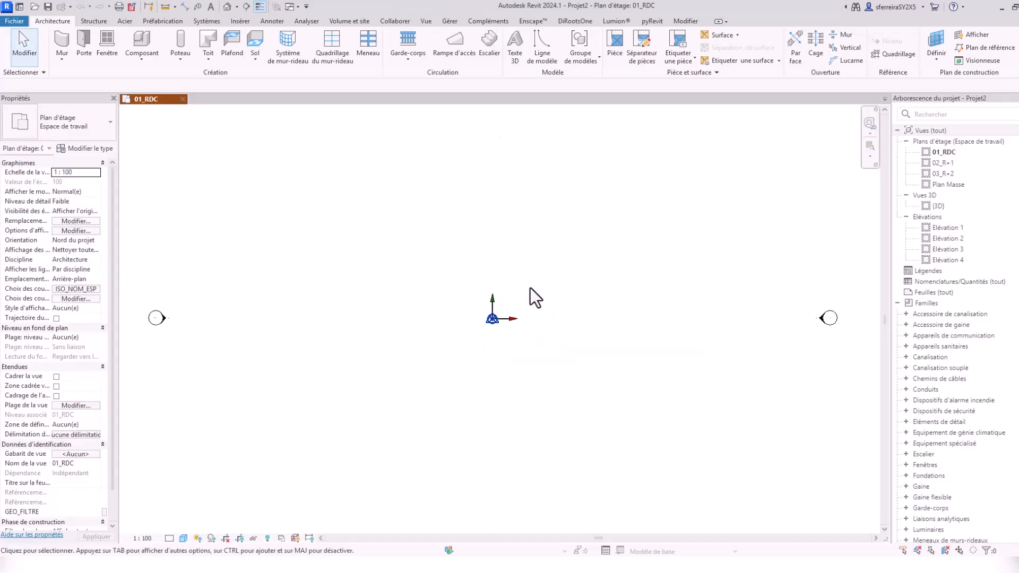
scroll(516, 299, "up", 2)
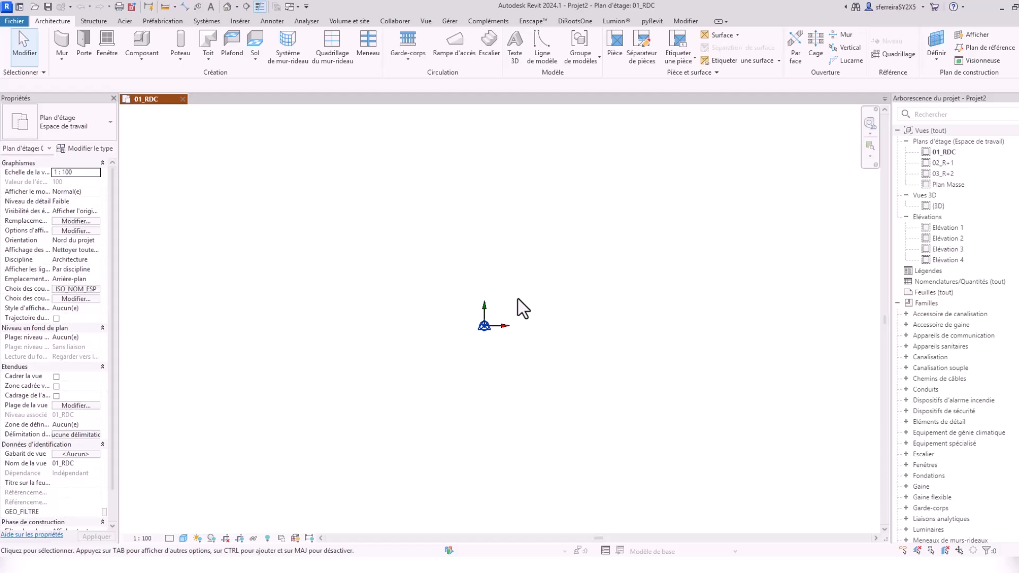
key("alt+Tab")
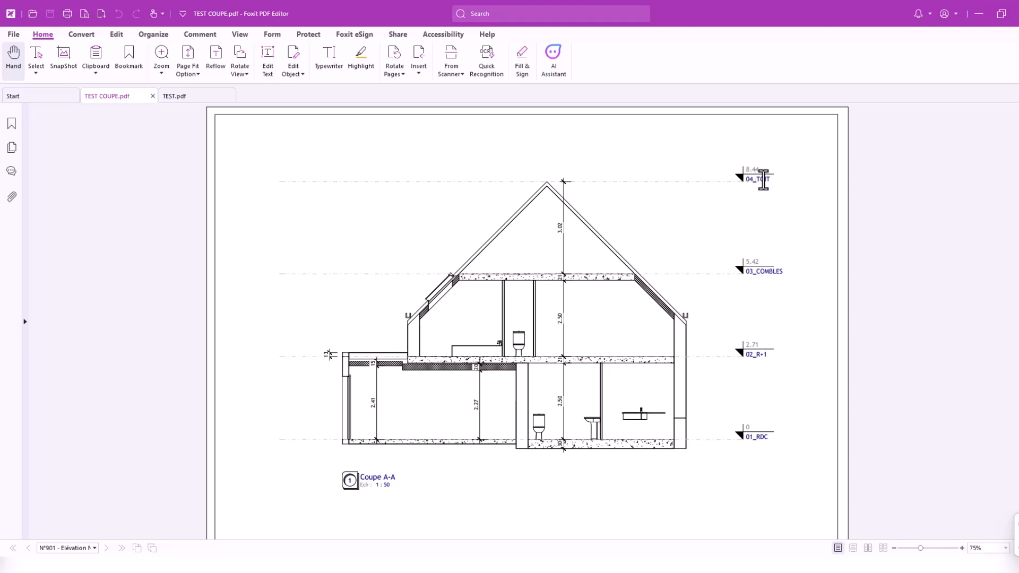
left_click(175, 96)
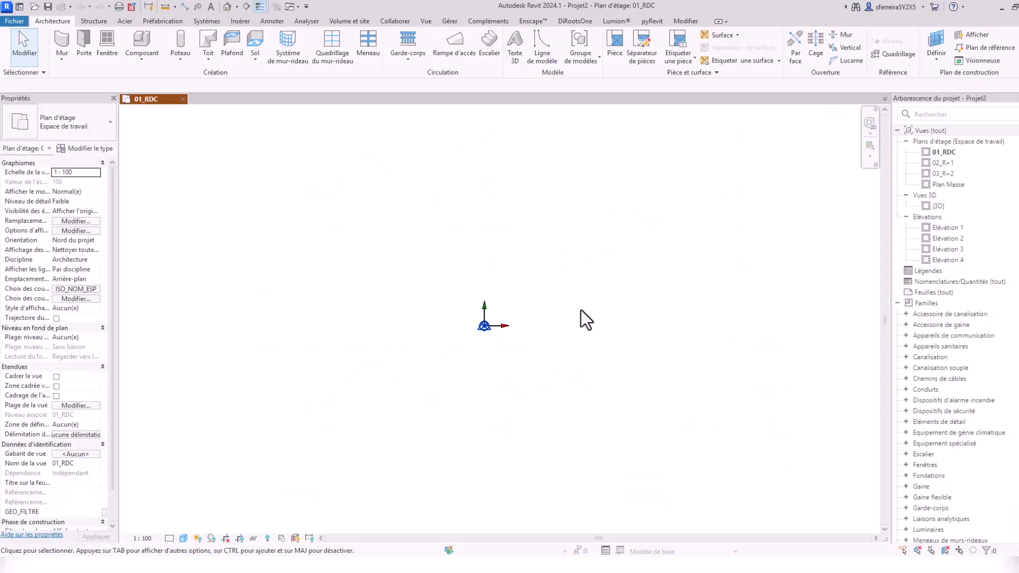
- In Revit's Elévation 1 view, set the elevation of level 02_R+1 to 2.71
scroll(575, 313, "down", 3)
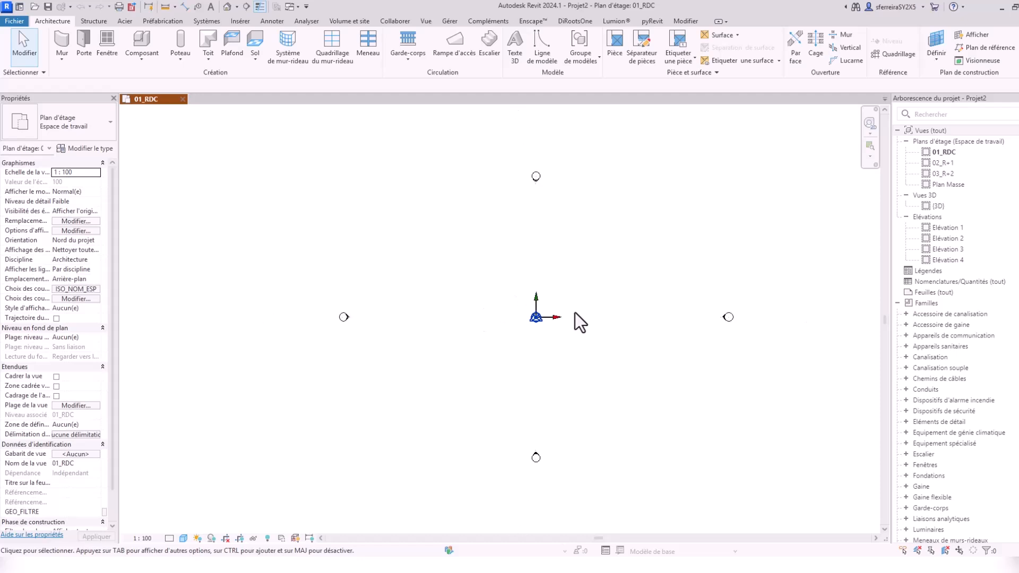
double_click(952, 227)
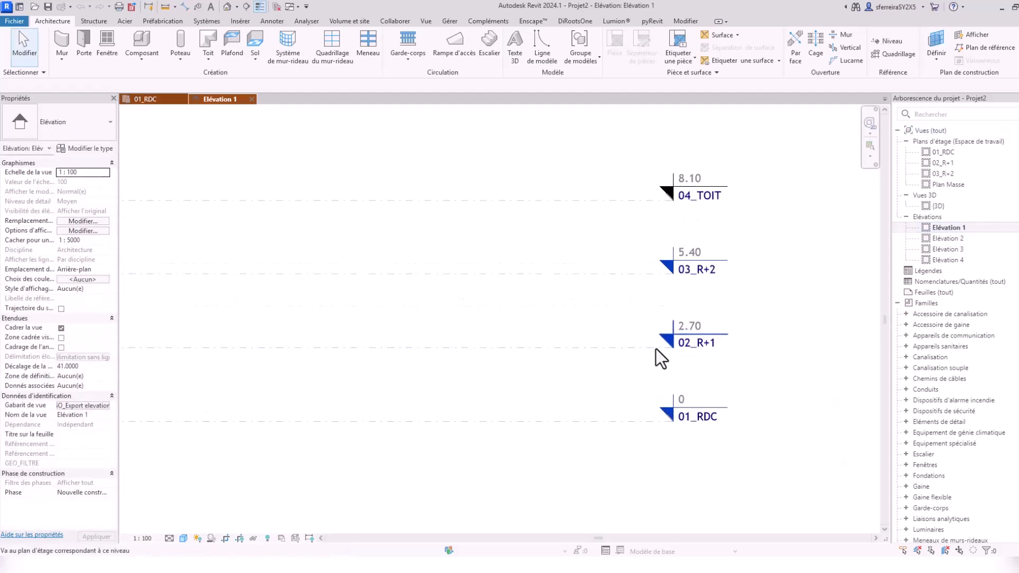
left_click(644, 348)
left_click(690, 326)
type("2.71")
- Set the elevation of level 03_R+2 to 5.42
left_click(606, 274)
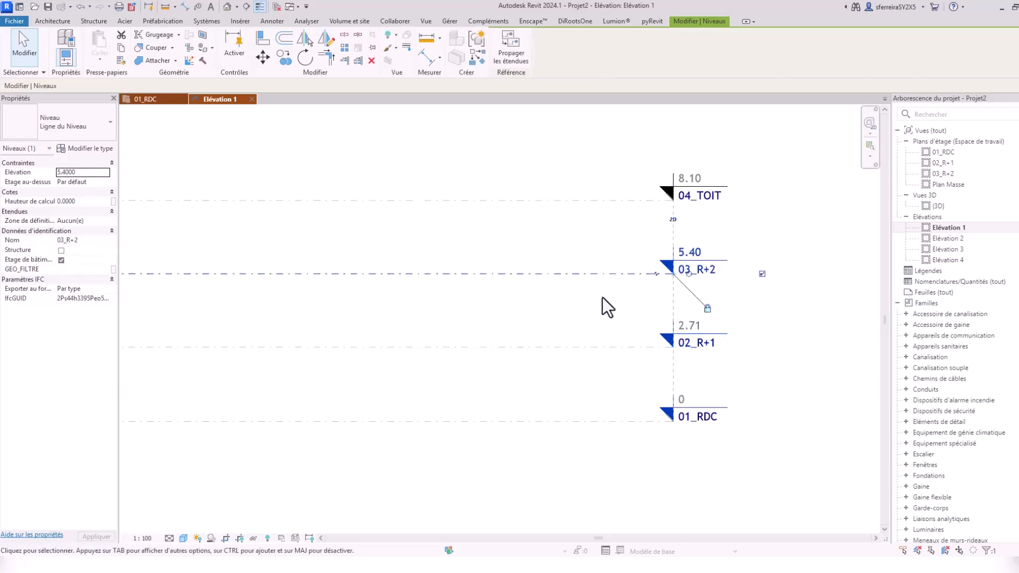
left_click(690, 253)
left_click(689, 253)
left_click_drag(689, 253, 701, 258)
type("2")
key("Return")
- Set the elevation of level 04_TOIT to 8.44
left_click(697, 200)
middle_click_drag(696, 208, 682, 291)
scroll(718, 281, "up", 1)
scroll(718, 280, "up", 1)
left_click(657, 253)
left_click_drag(661, 253, 642, 253)
type("44")
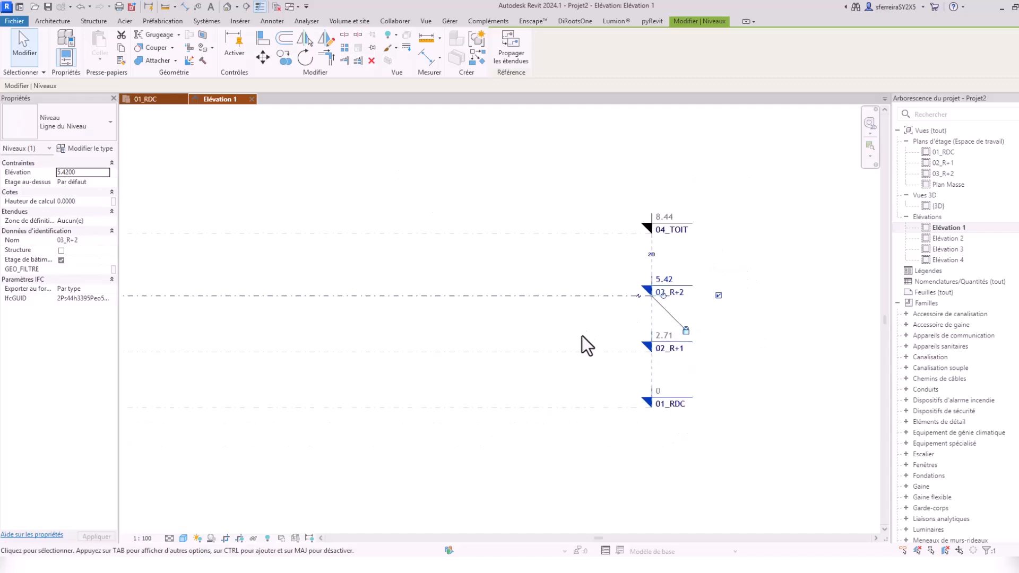
left_click(581, 336)
scroll(686, 315, "up", 3)
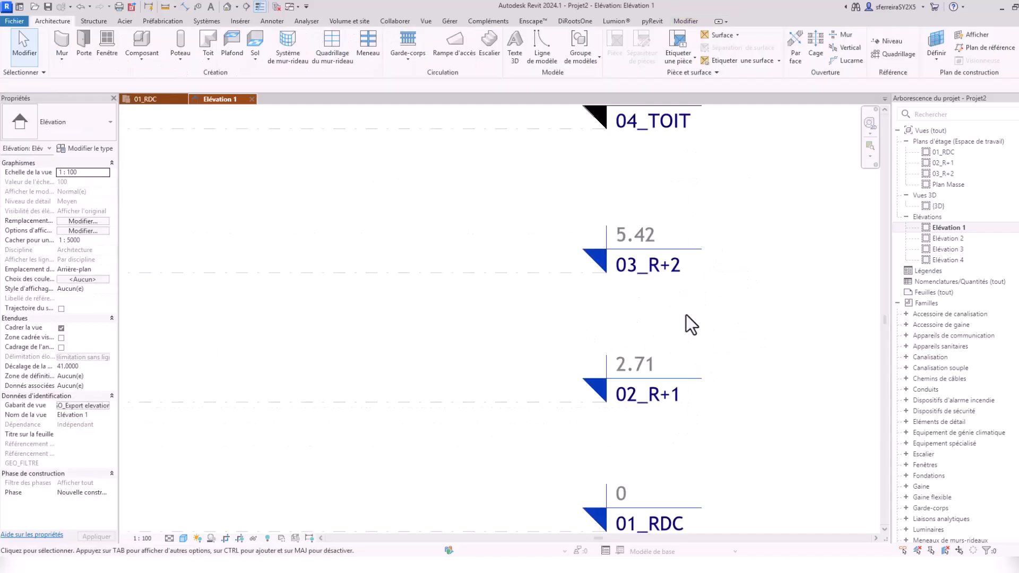
double_click(670, 273)
left_click(657, 268)
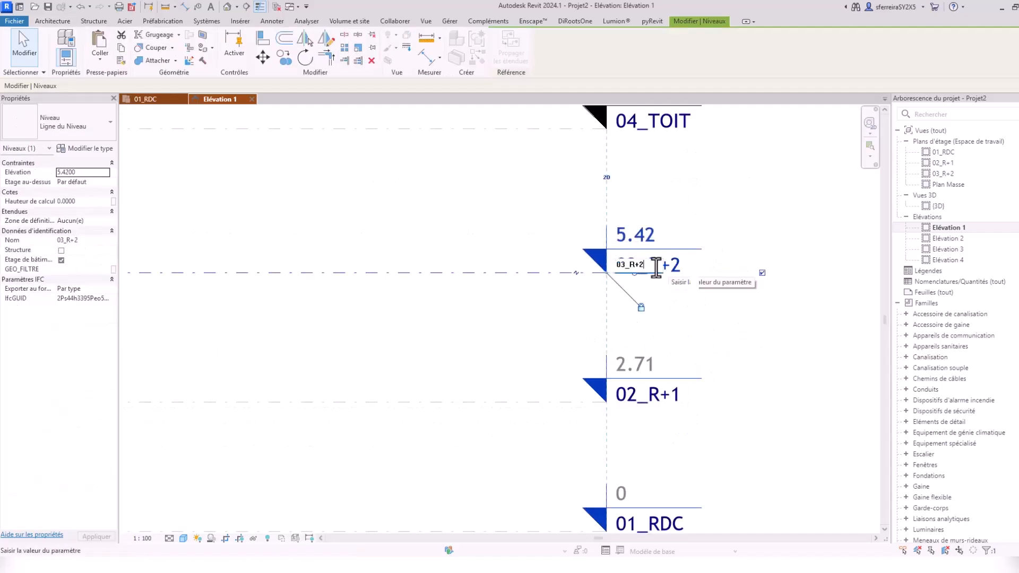
left_click(723, 313)
scroll(566, 311, "down", 2)
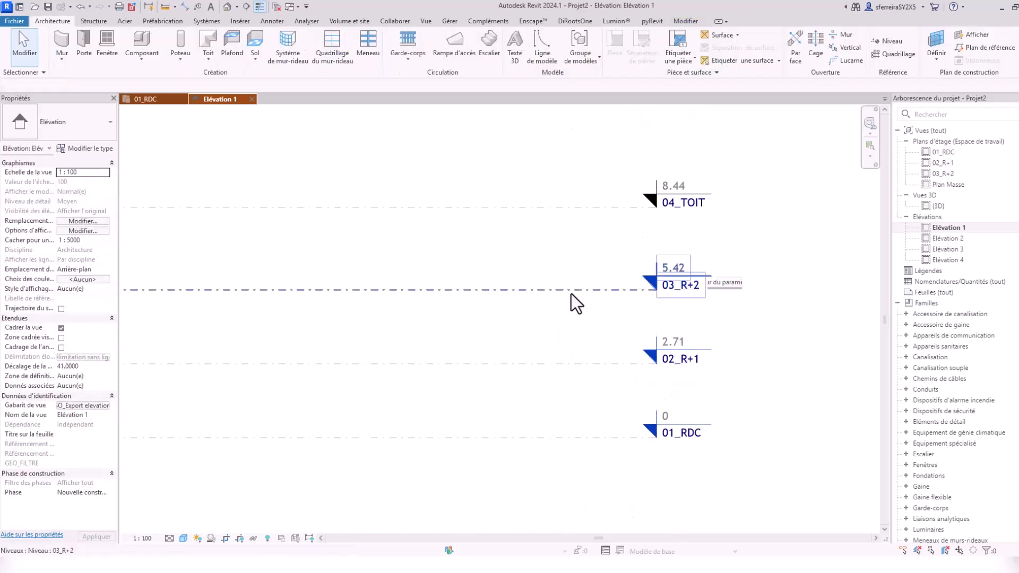
- Rename level 03_R+2 as 03_COMBLES and accept renaming the corresponding views
left_click(571, 294)
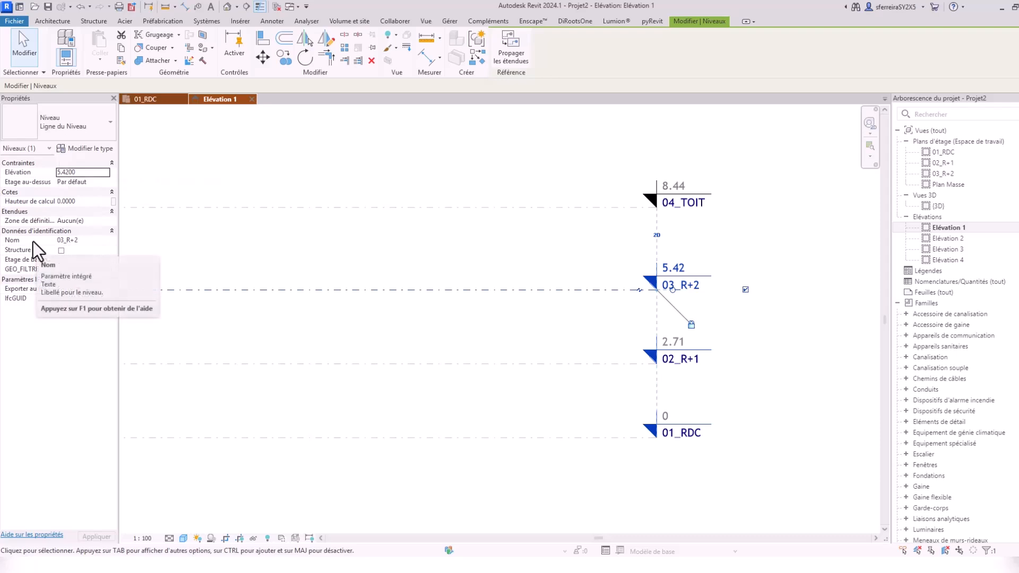
left_click(88, 237)
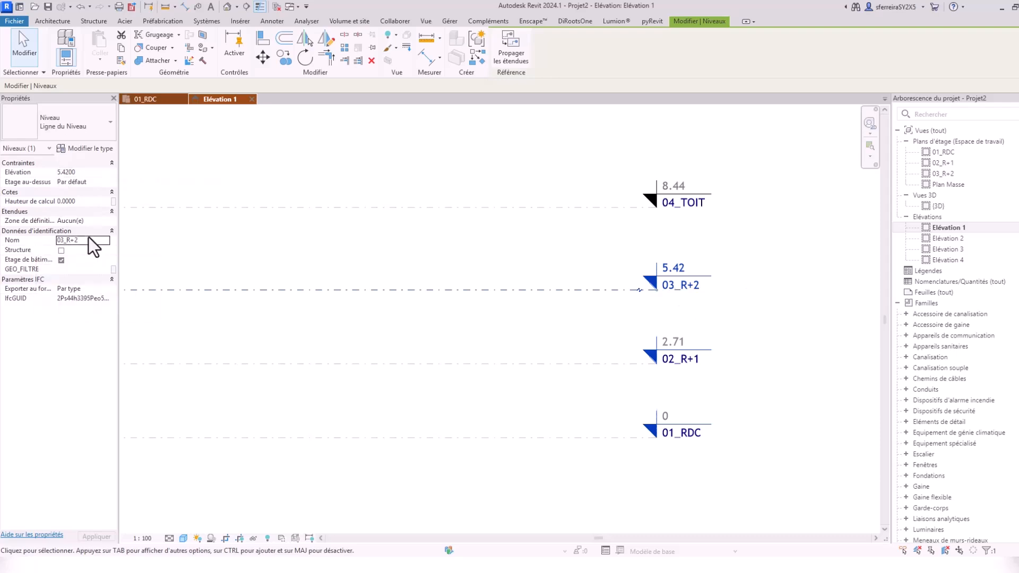
key("BackSpace")
key("BackSpace")
key("BackSpace")
type("COMBLES")
key("Return")
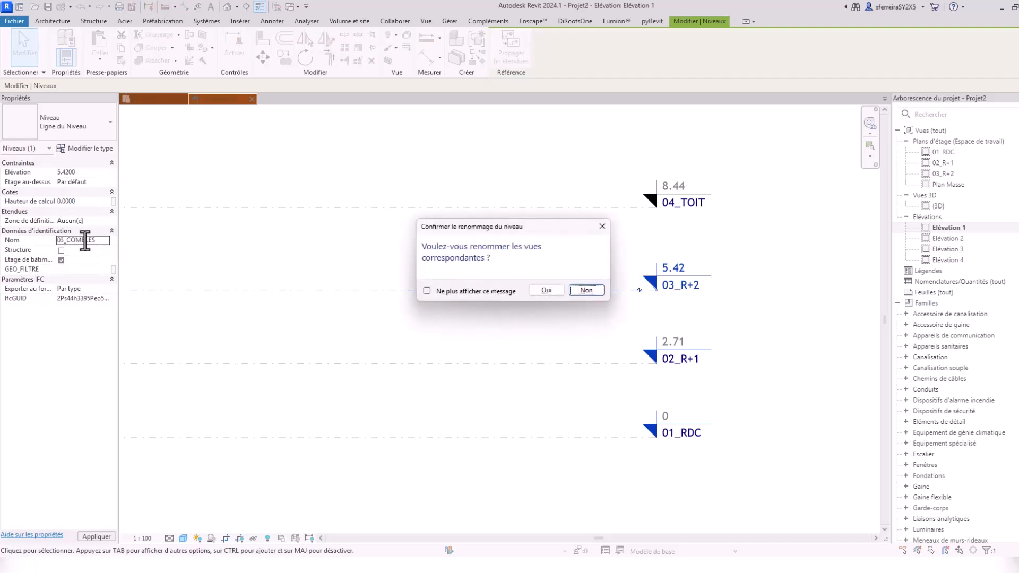
left_click(546, 290)
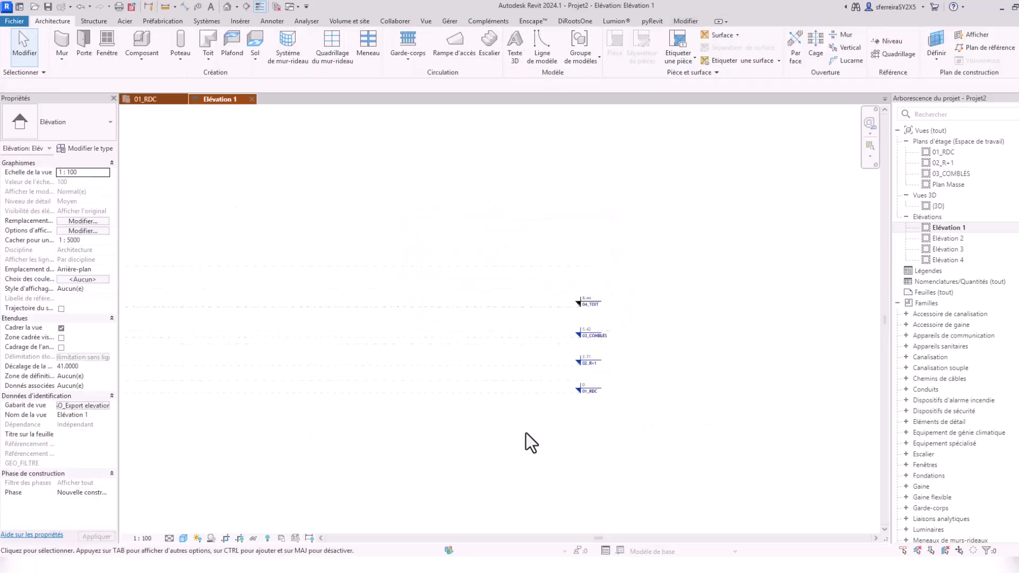
- Open the 01_RDC floor plan view and centre it on the project origin
scroll(512, 423, "up", 1)
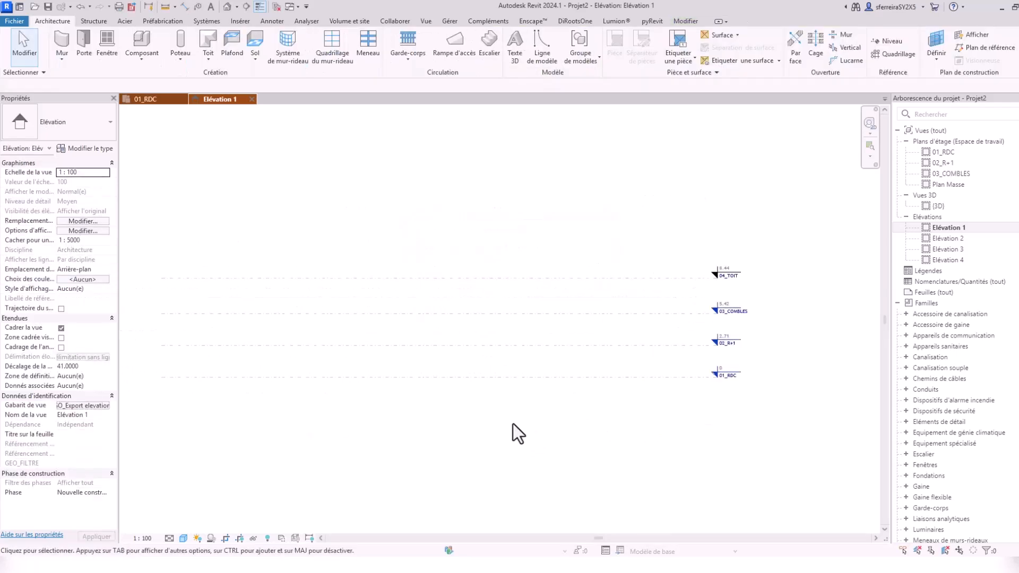
middle_click_drag(506, 228, 556, 236)
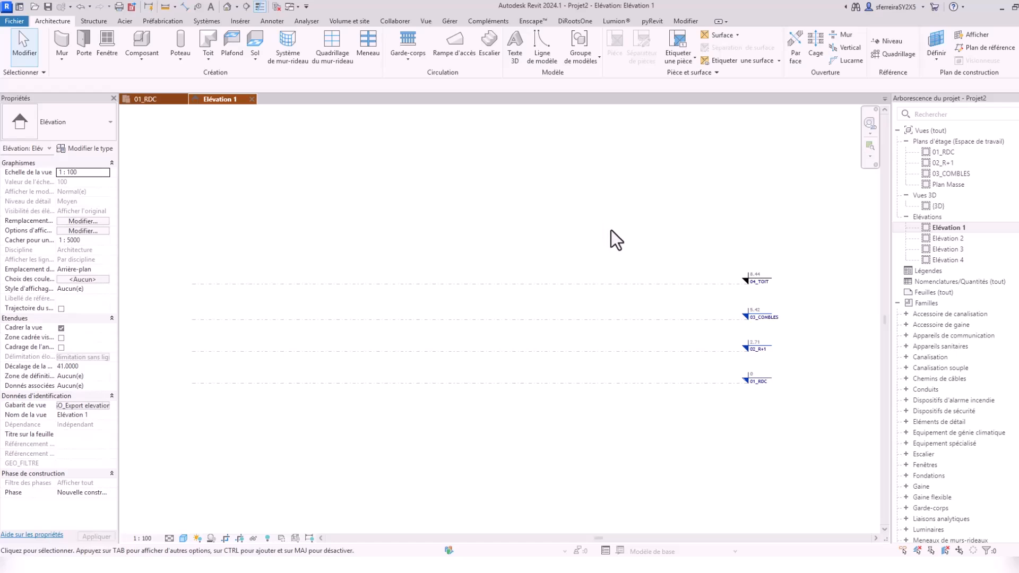
double_click(944, 152)
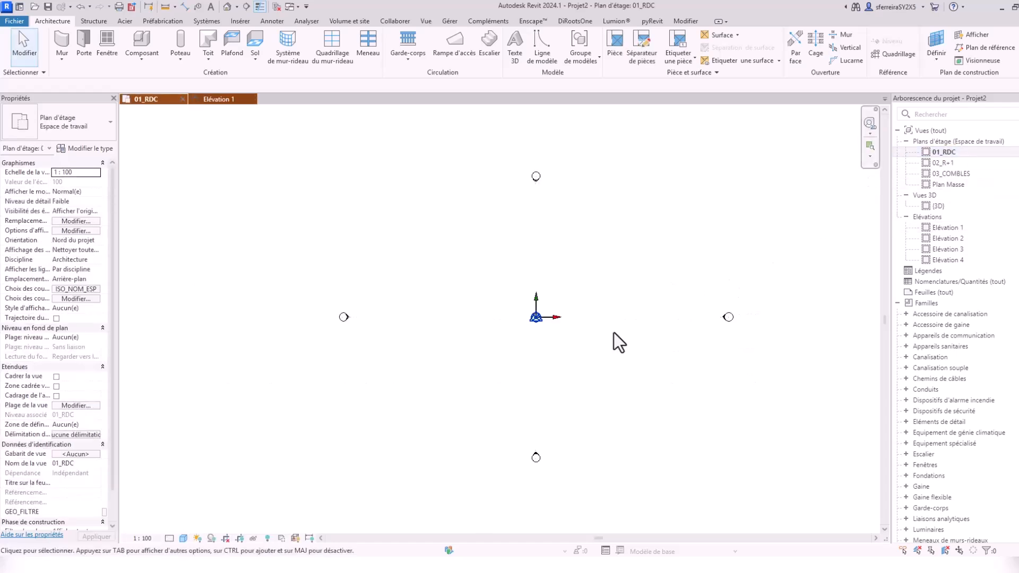
scroll(521, 302, "down", 4)
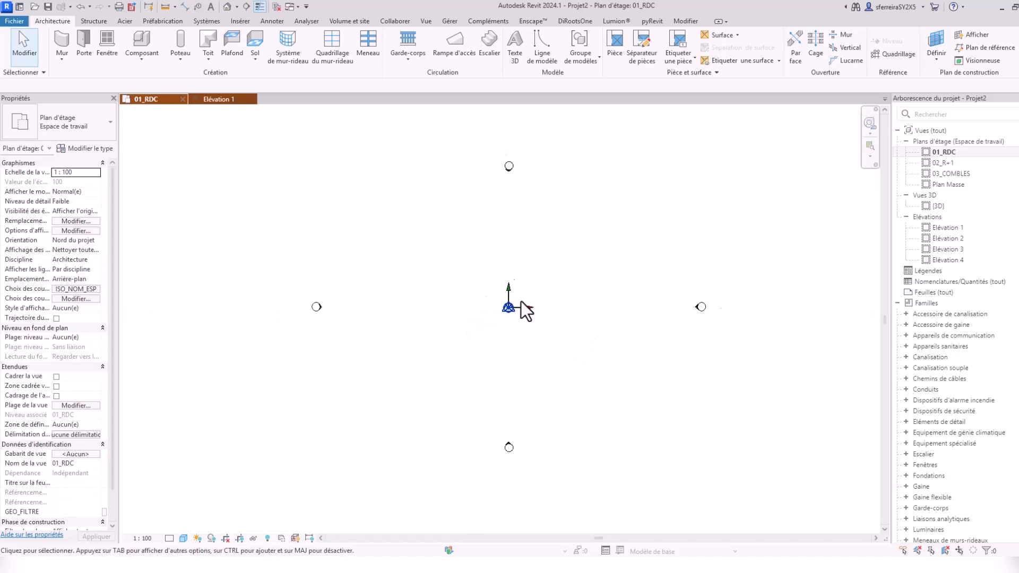
scroll(521, 276, "up", 4)
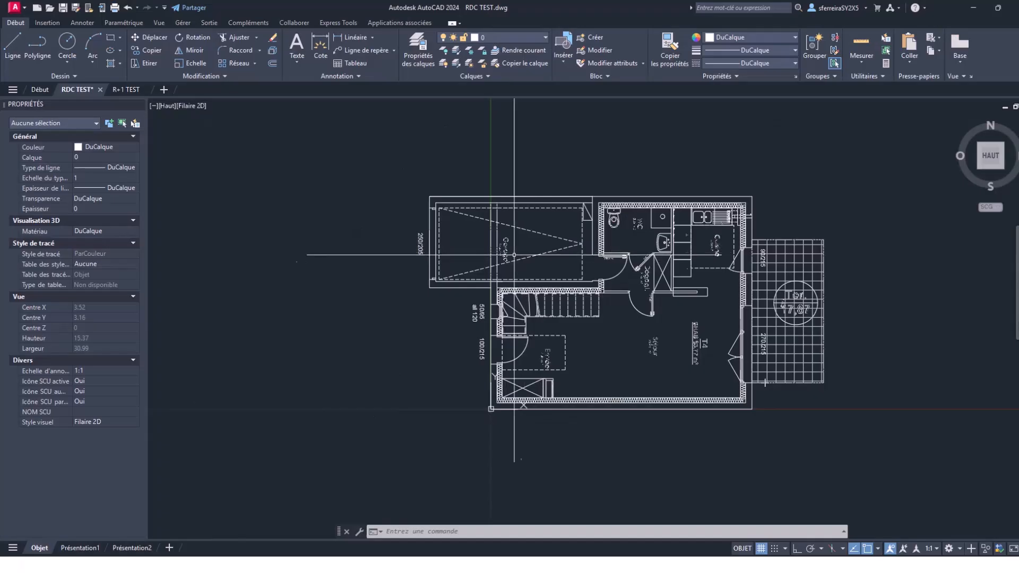
- Switch to AutoCAD and examine the floor plans in RDC TEST.dwg and R+1 TEST.dwg
scroll(533, 279, "down", 2)
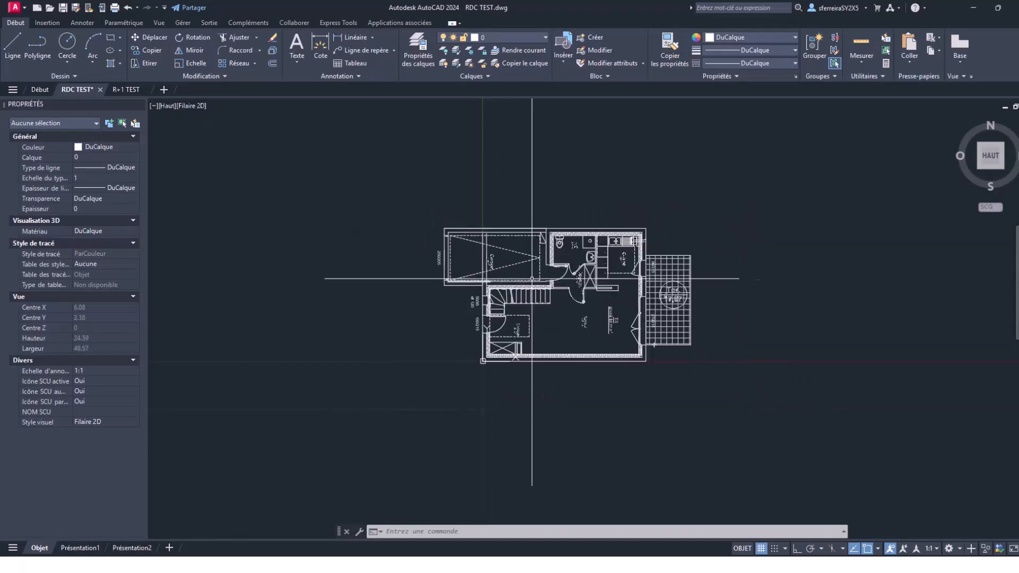
scroll(555, 291, "up", 2)
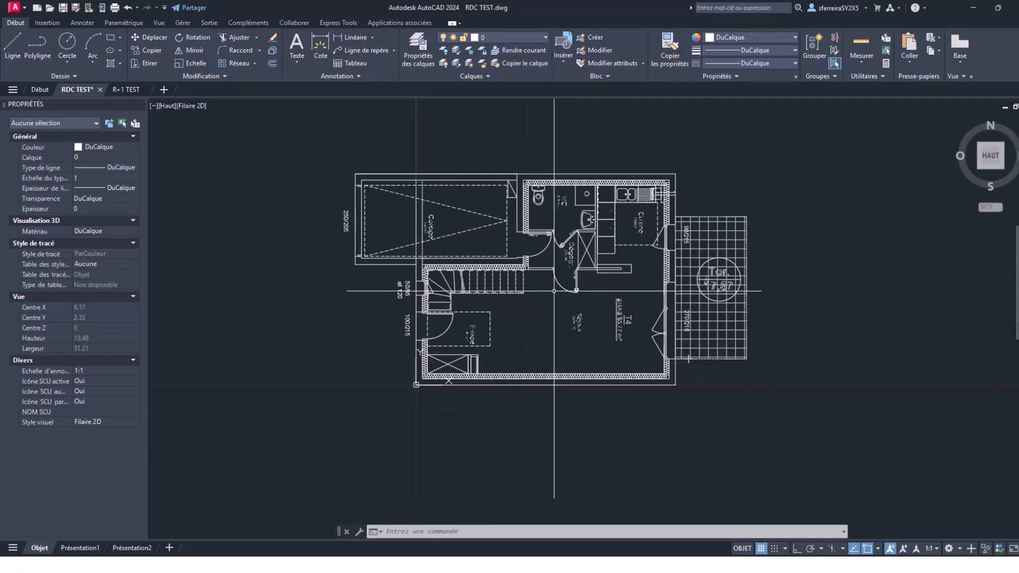
left_click(127, 89)
scroll(360, 283, "up", 2)
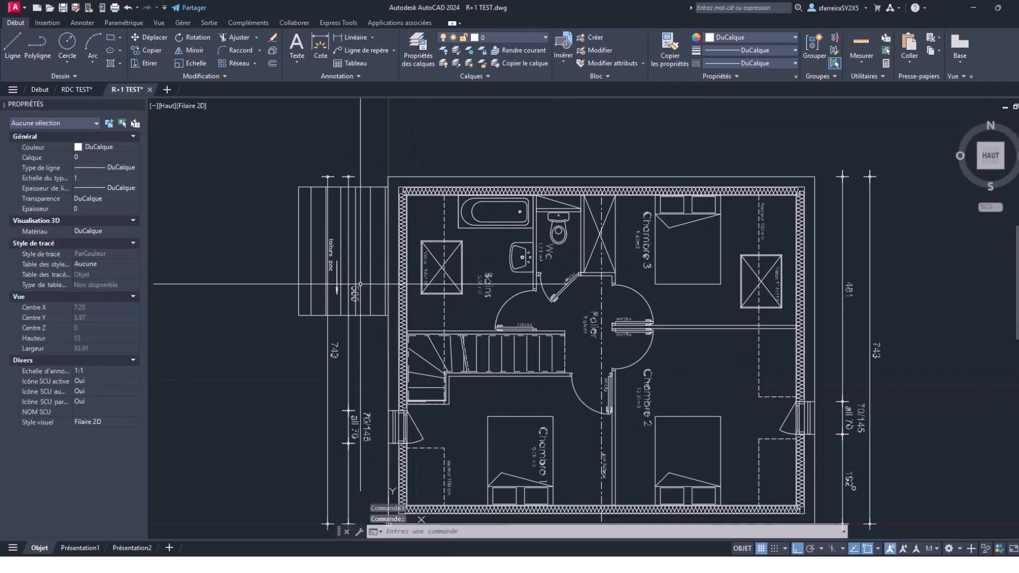
scroll(488, 271, "down", 2)
scroll(487, 271, "down", 2)
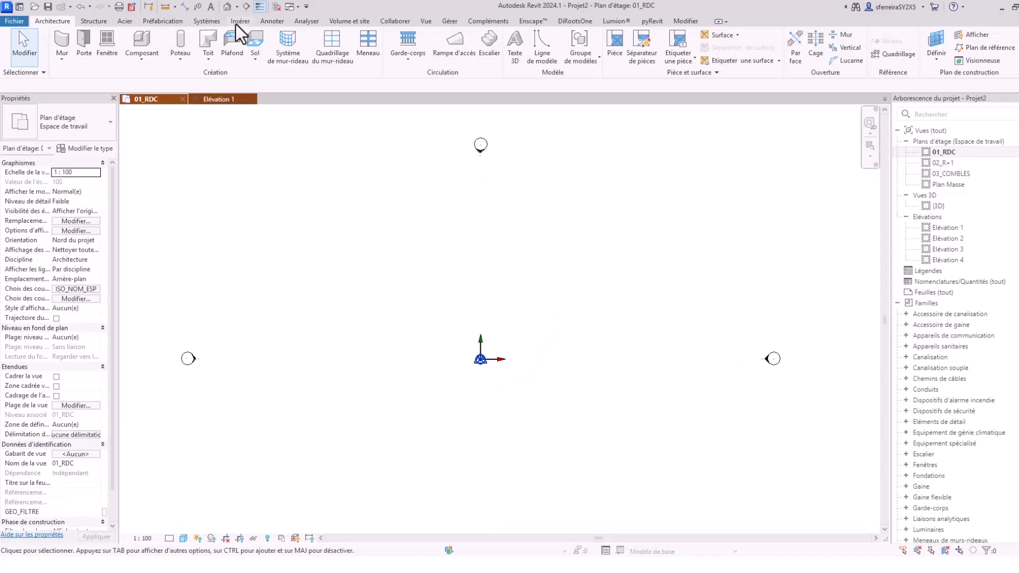
- Link RDC TEST.dwg into Revit's 01_RDC plan on level 01_RDC with automatic origin-to-internal-origin positioning
left_click(236, 24)
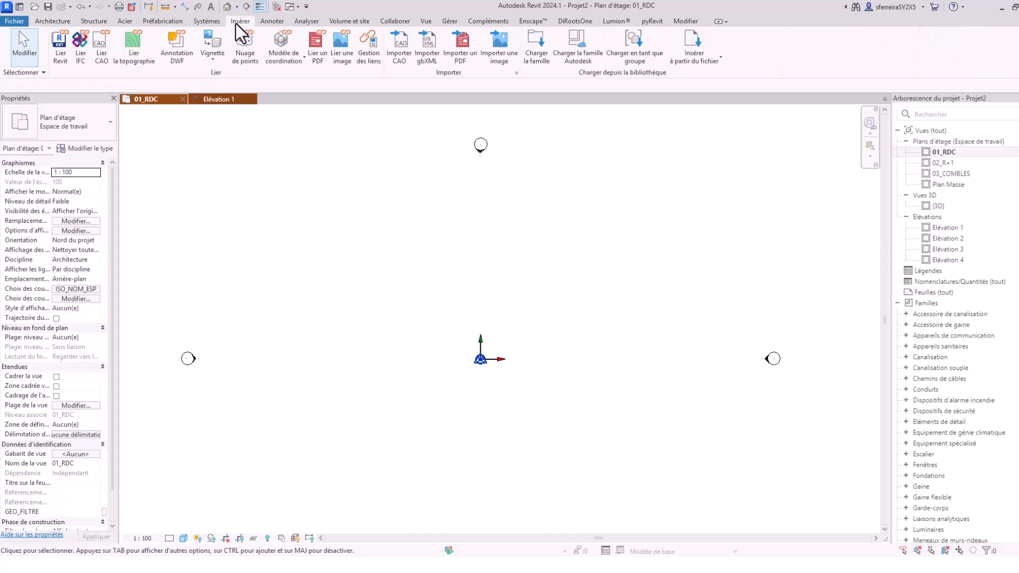
left_click(100, 53)
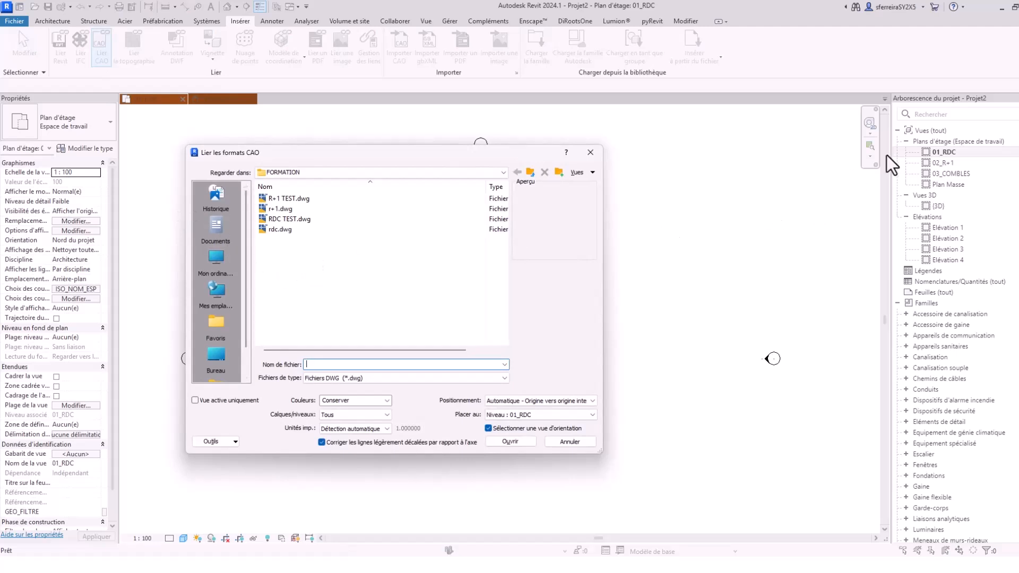
left_click(292, 221)
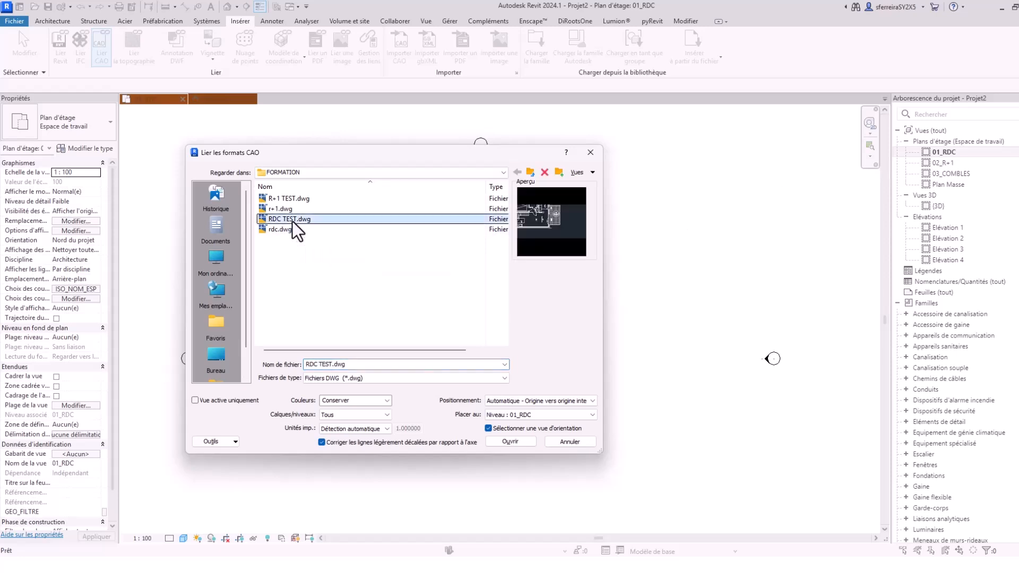
left_click(509, 442)
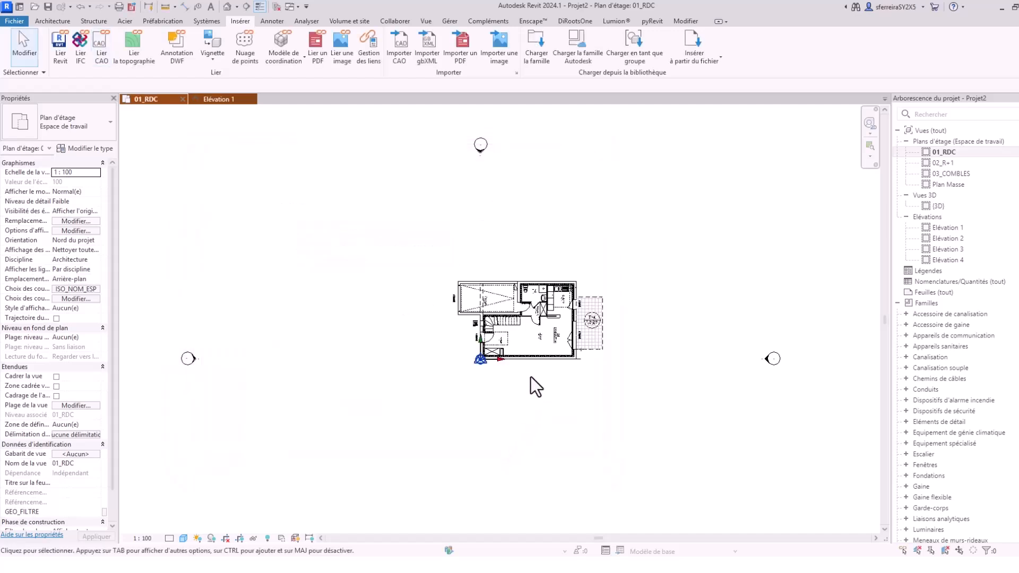
- Examine the linked ground-floor plan, including its position at the origin, its walls, openings and terrace
scroll(527, 362, "up", 3)
scroll(528, 361, "up", 2)
middle_click_drag(574, 434, 539, 431)
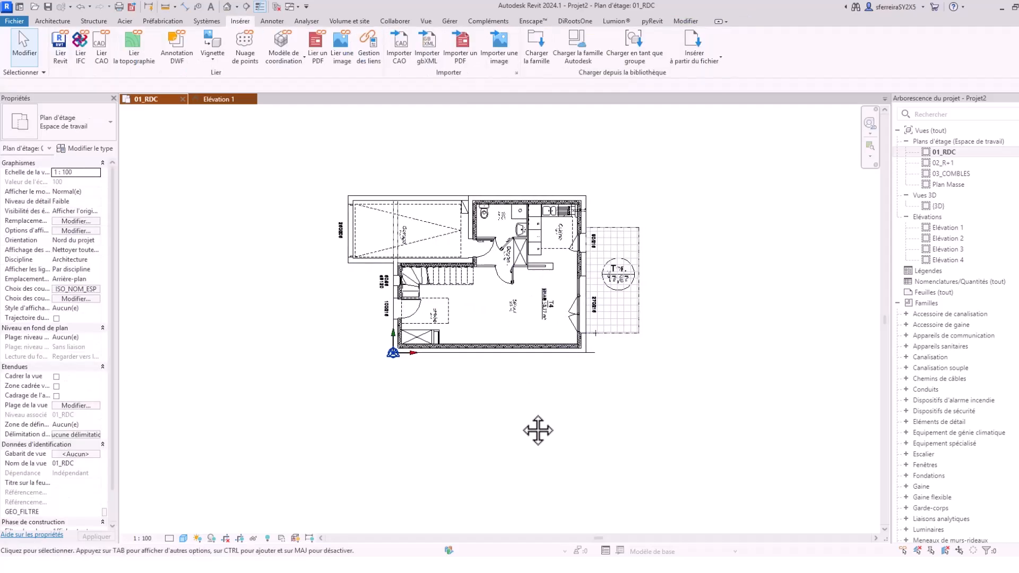
scroll(610, 343, "up", 3)
scroll(588, 340, "down", 3)
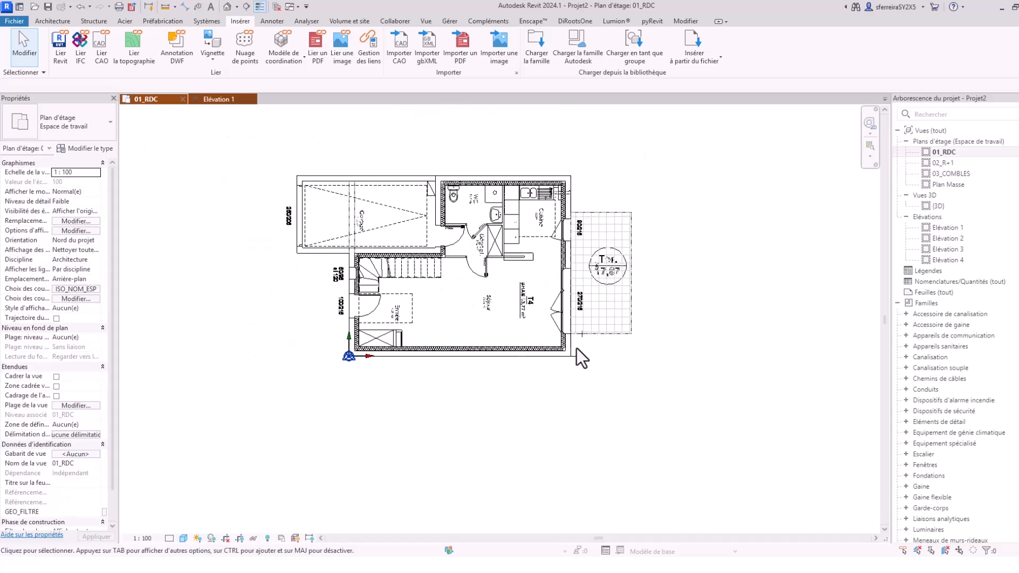
middle_click_drag(564, 372, 561, 405)
scroll(563, 395, "up", 2)
scroll(556, 296, "up", 2)
scroll(545, 299, "down", 2)
scroll(560, 284, "up", 2)
scroll(562, 425, "down", 2)
scroll(517, 352, "up", 1)
scroll(540, 362, "up", 3)
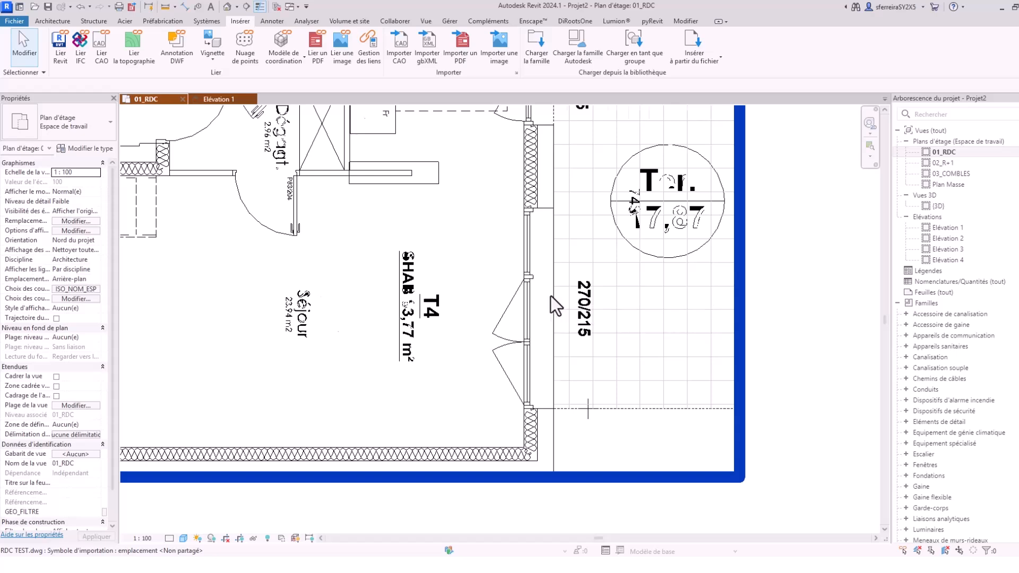
- Set aligned dimensioning to reference wall faces (Faces du mur) and pick individual references (Références individuelles)
scroll(549, 295, "down", 2)
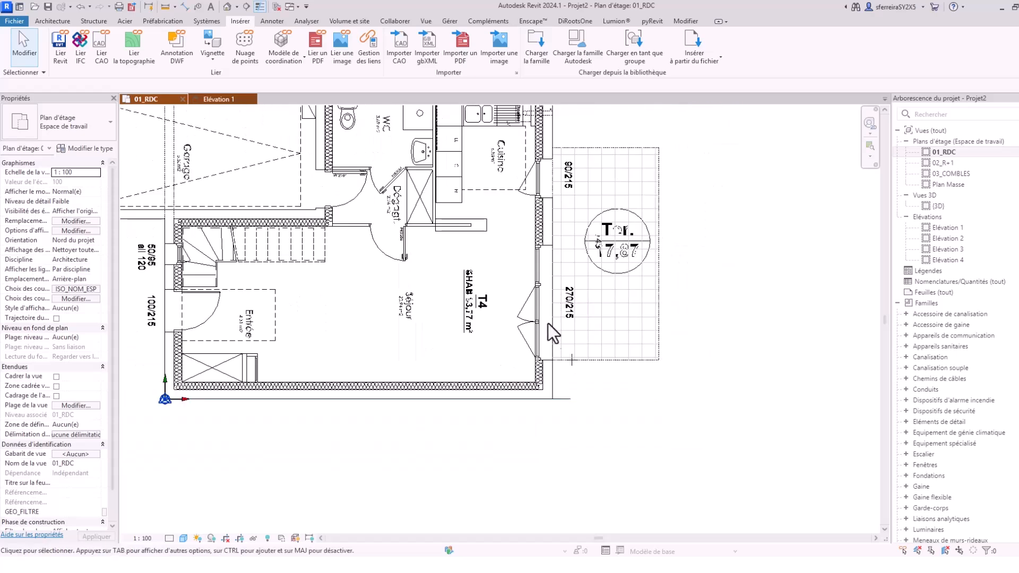
left_click(184, 7)
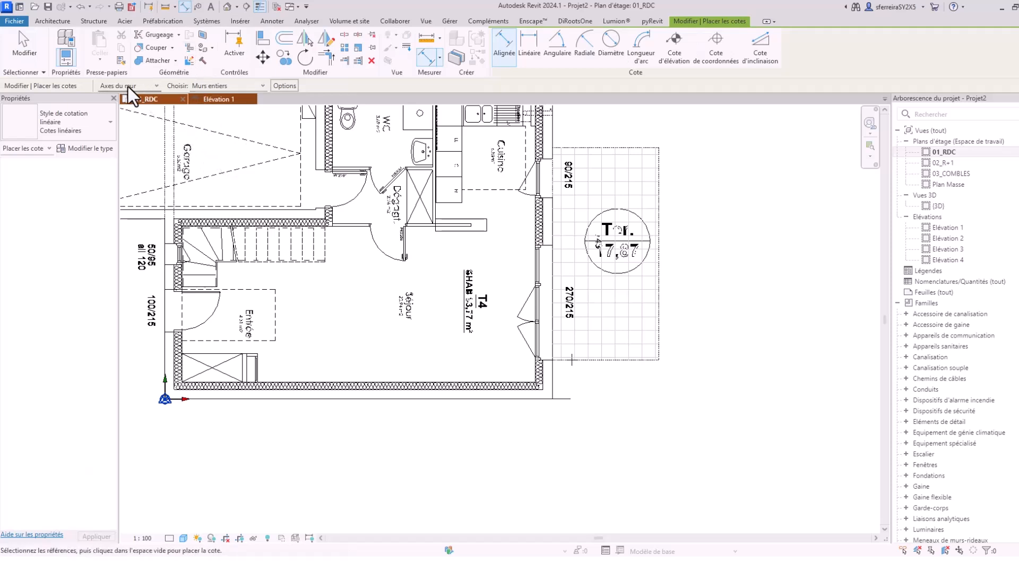
left_click(145, 86)
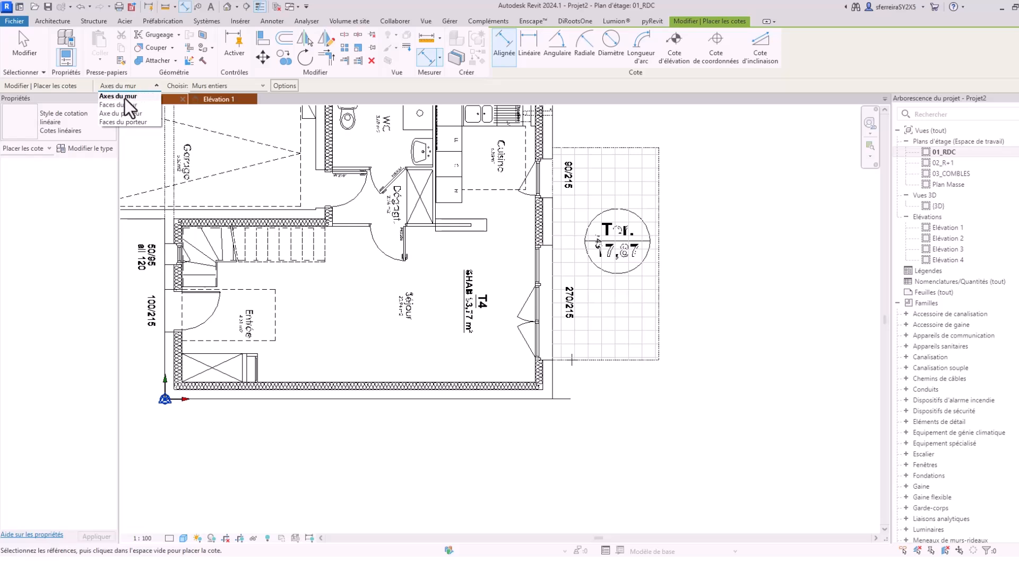
left_click(119, 105)
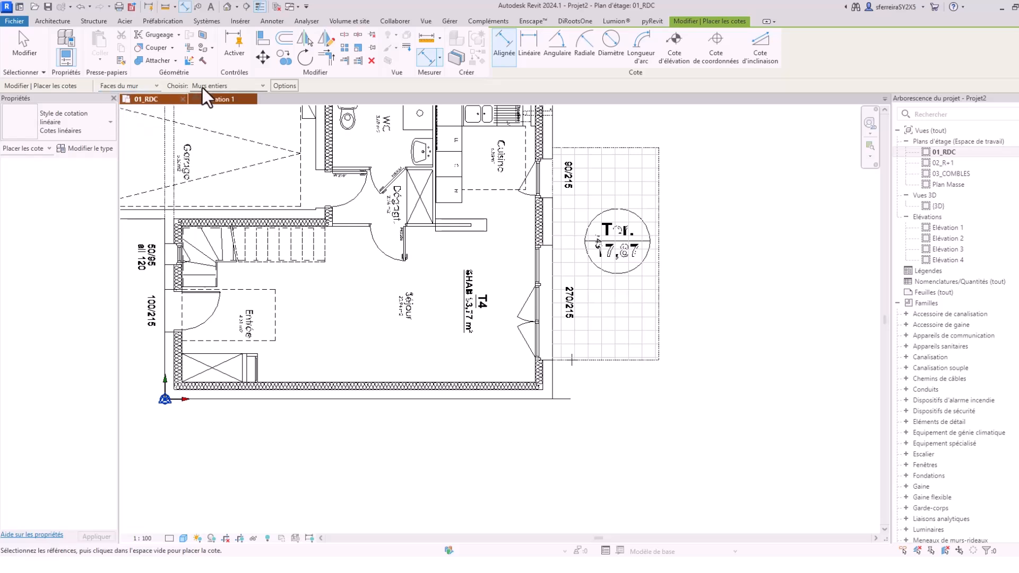
left_click(238, 87)
left_click(227, 96)
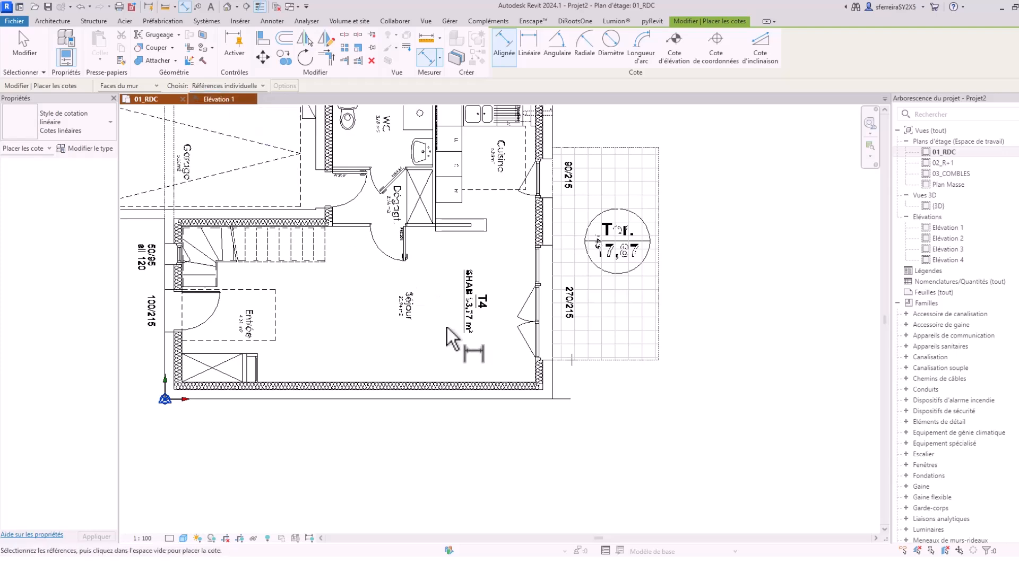
- Measure the width of the 270/215 glazed opening between the living room and the terrace with an aligned dimension
scroll(559, 361, "up", 3)
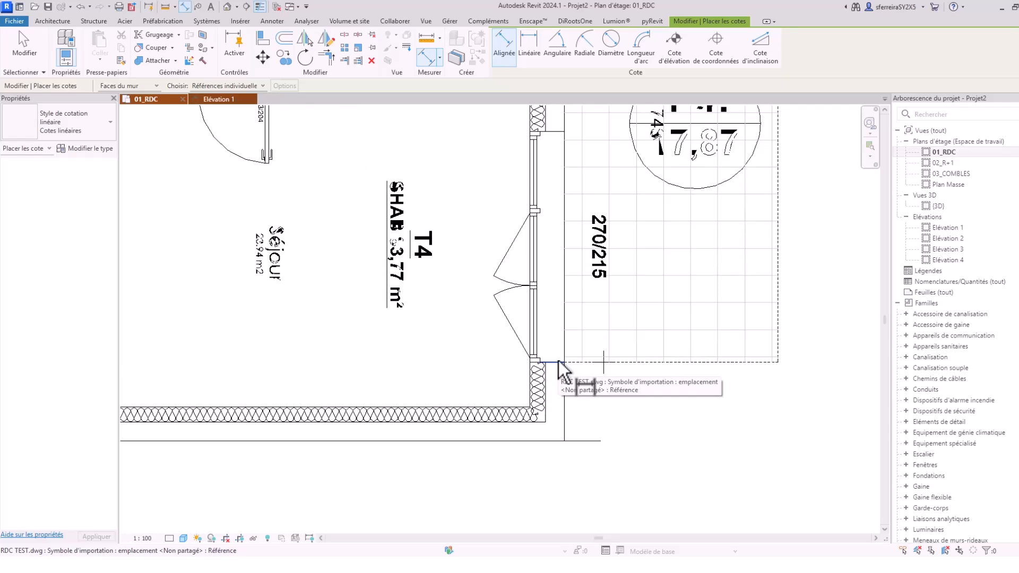
left_click(559, 361)
middle_click_drag(584, 333, 562, 452)
left_click(527, 251)
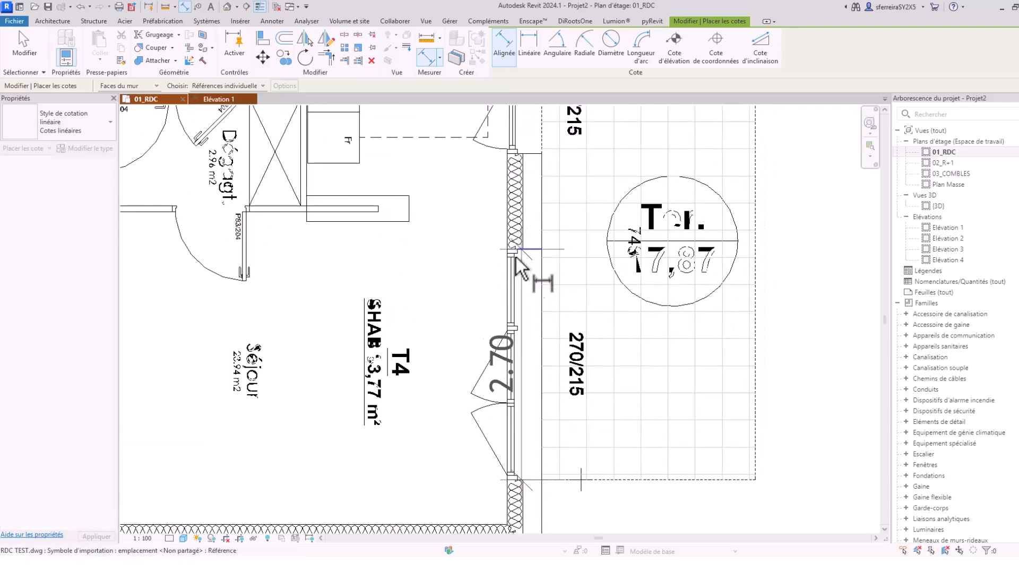
scroll(462, 295, "down", 2)
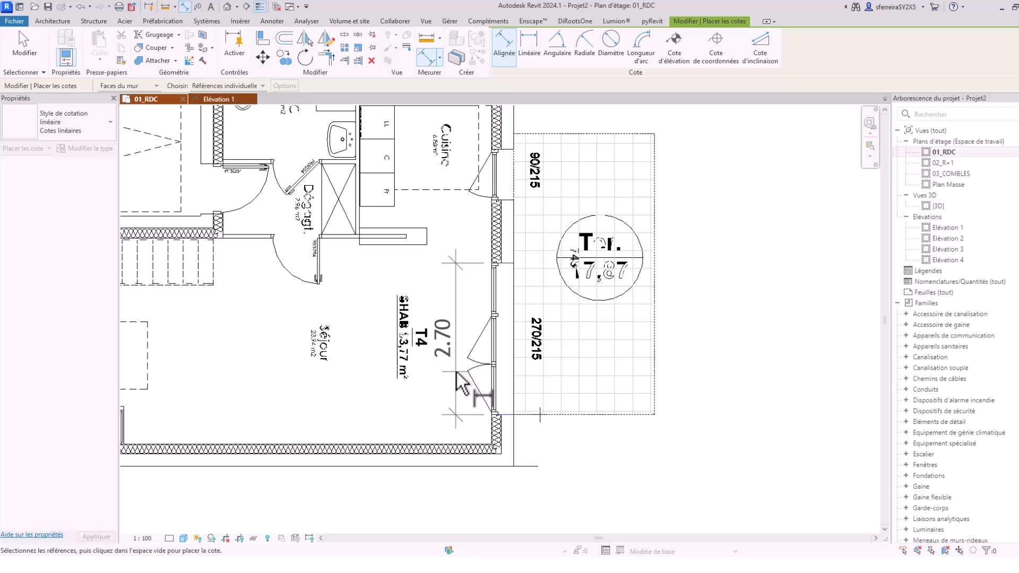
scroll(456, 372, "down", 1)
middle_click_drag(478, 391, 622, 394)
scroll(563, 411, "up", 3)
scroll(562, 410, "down", 7)
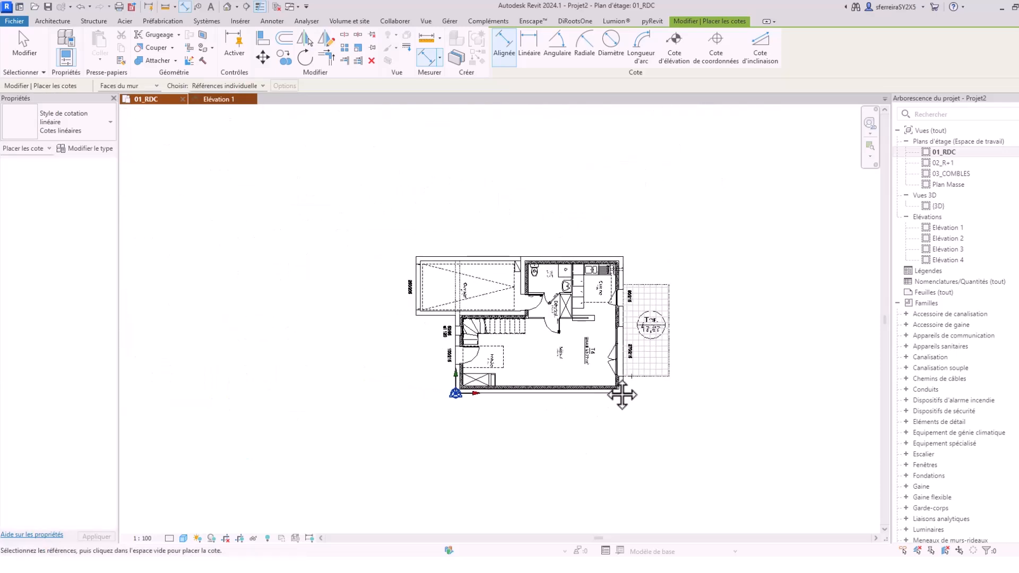
key("Escape")
key("Escape")
scroll(515, 323, "up", 1)
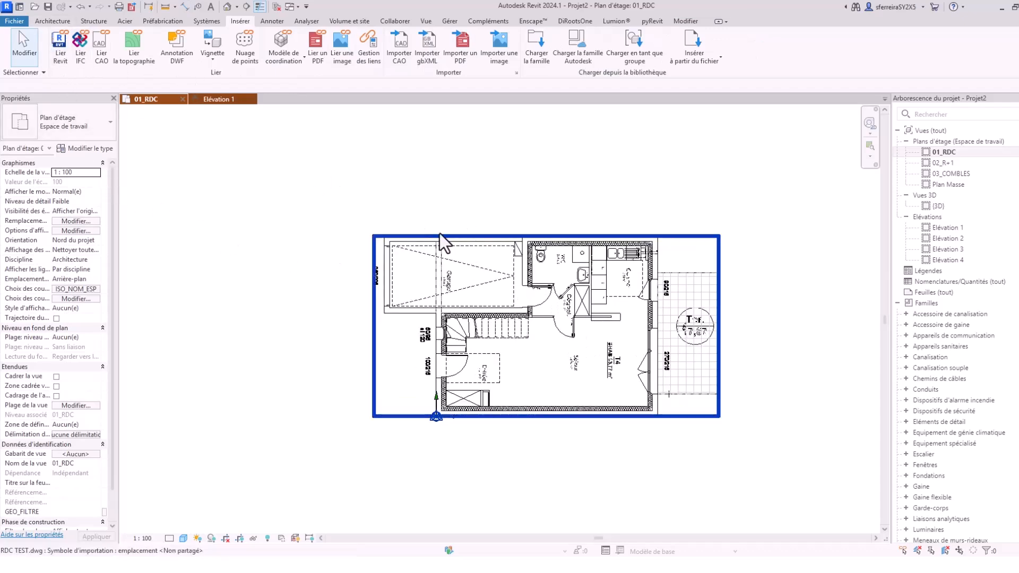
scroll(439, 233, "up", 1)
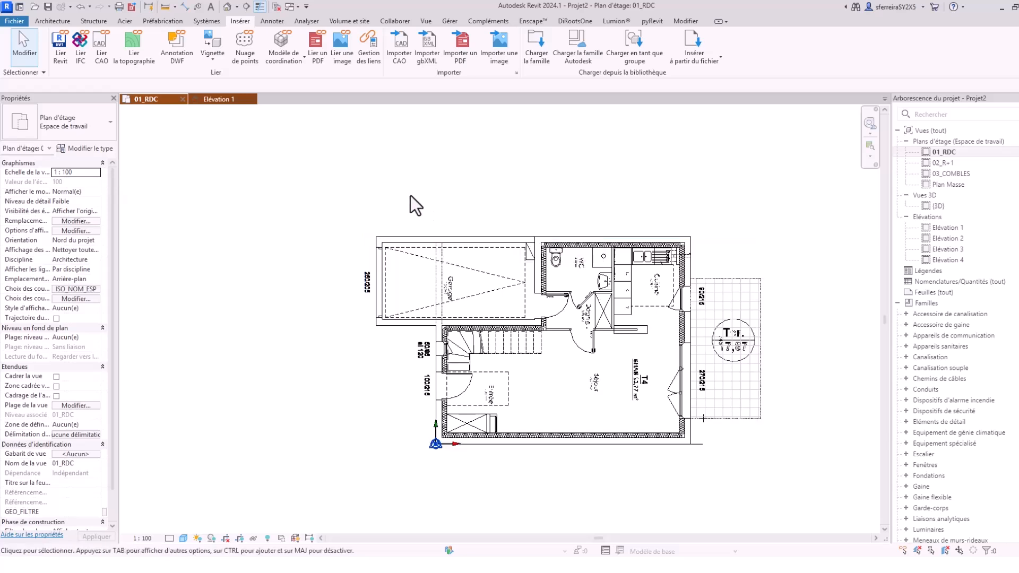
left_click(47, 22)
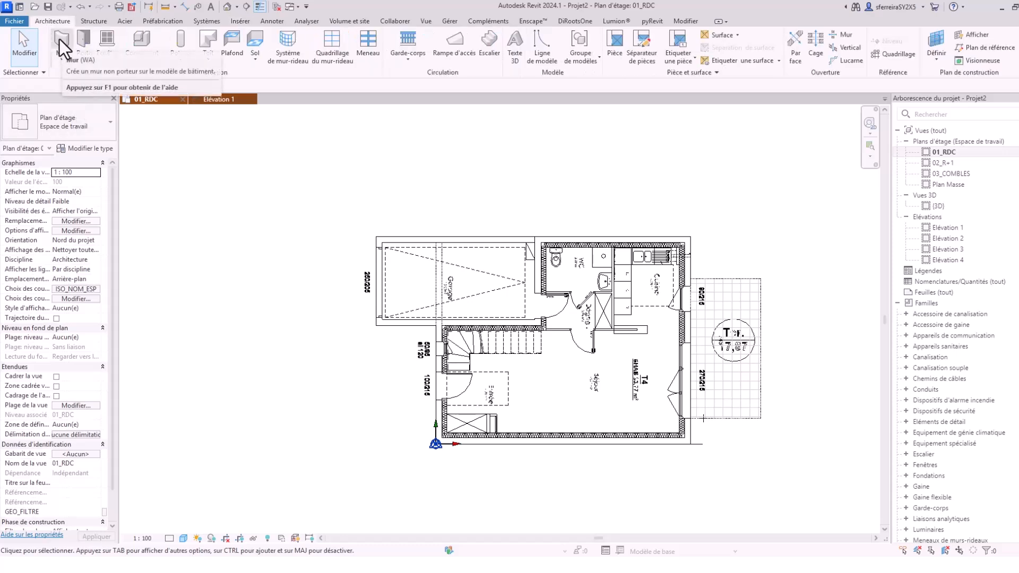
left_click(61, 42)
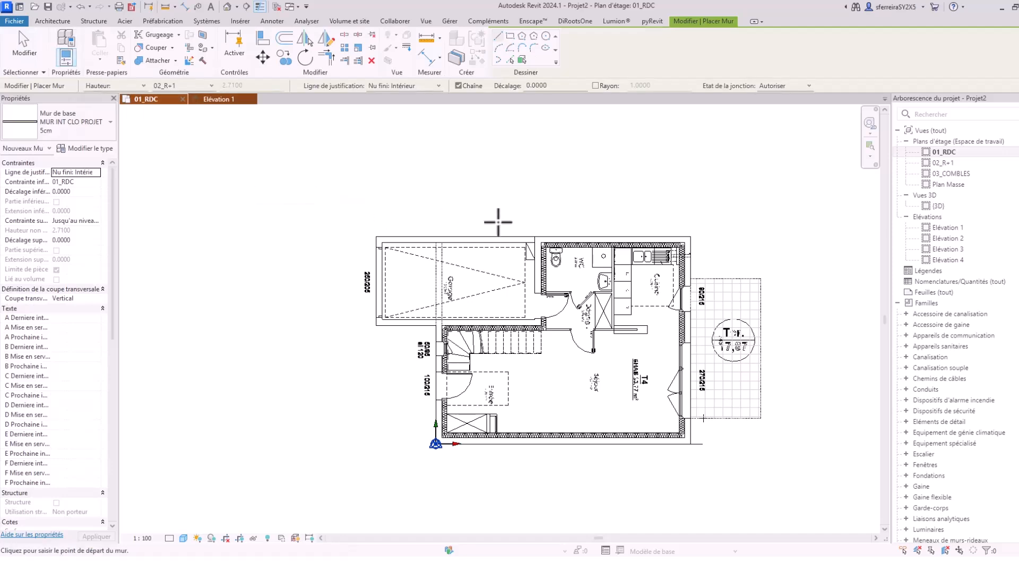
scroll(680, 258, "up", 5)
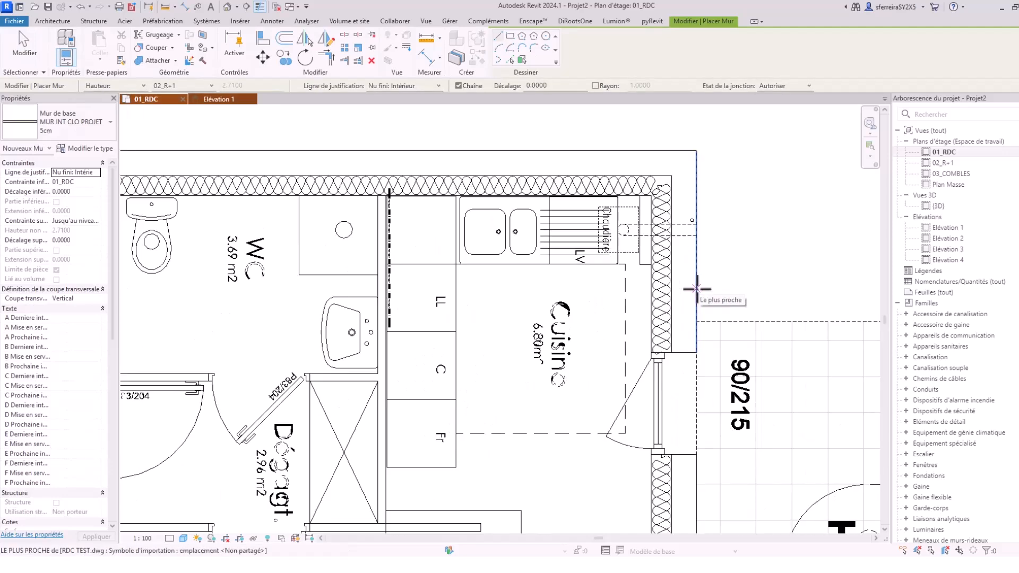
key("Escape")
key("Escape")
scroll(688, 282, "down", 6)
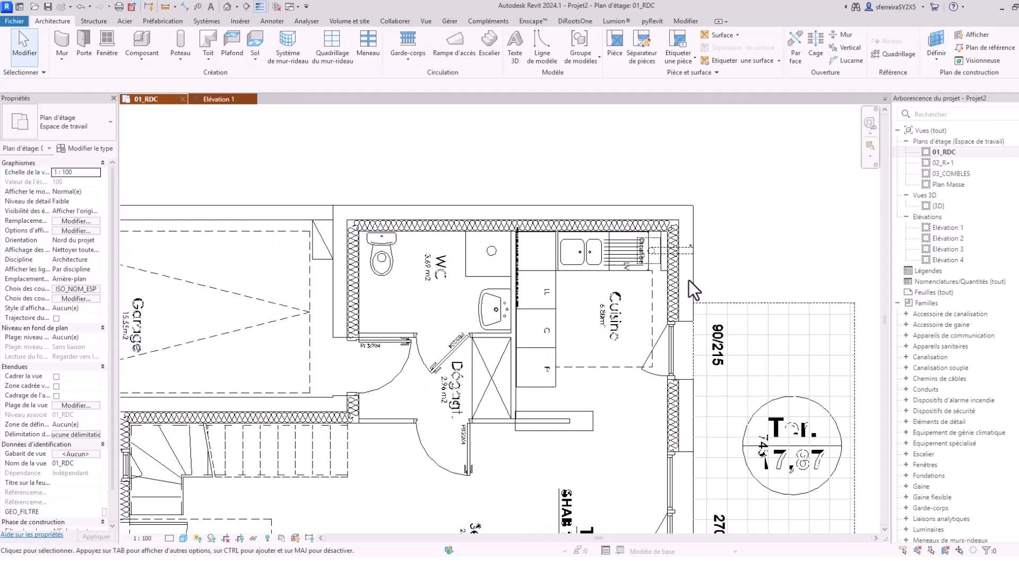
middle_click_drag(634, 270, 648, 247)
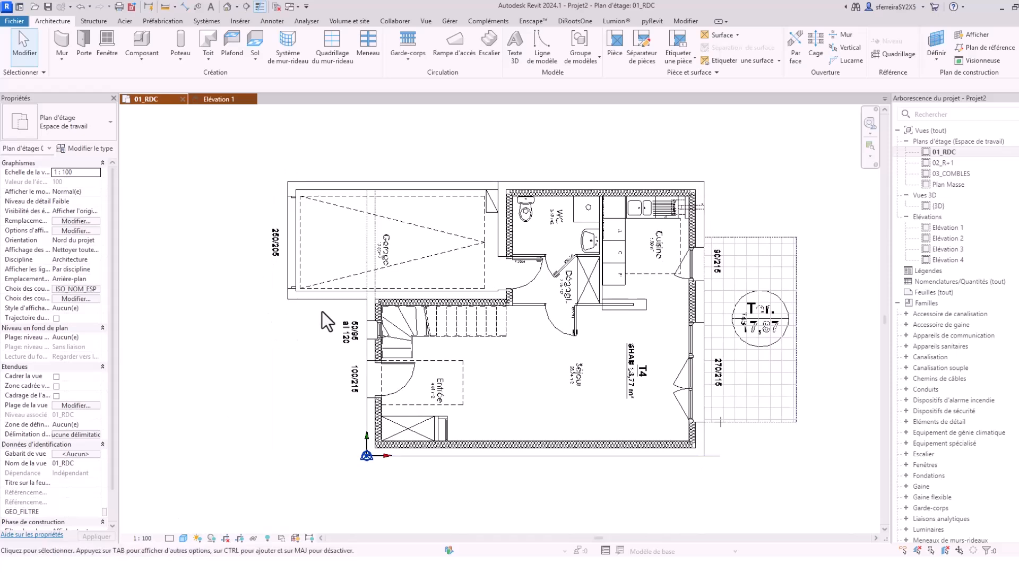
middle_click_drag(545, 372, 538, 340)
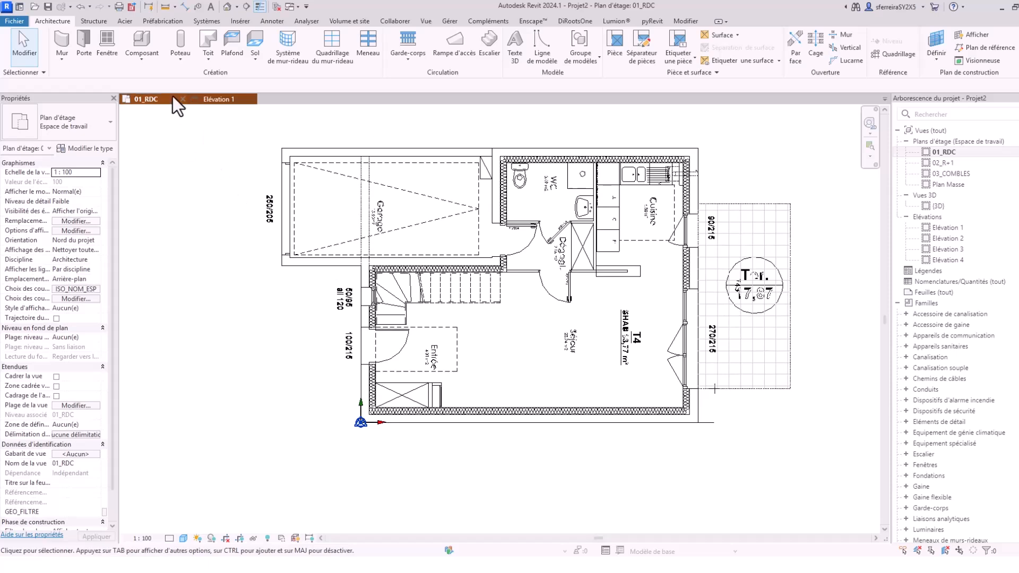
- Measure the full thickness of the living room's lower exterior wall, from its outer face to the inner face of the insulation
left_click(184, 7)
scroll(578, 433, "up", 4)
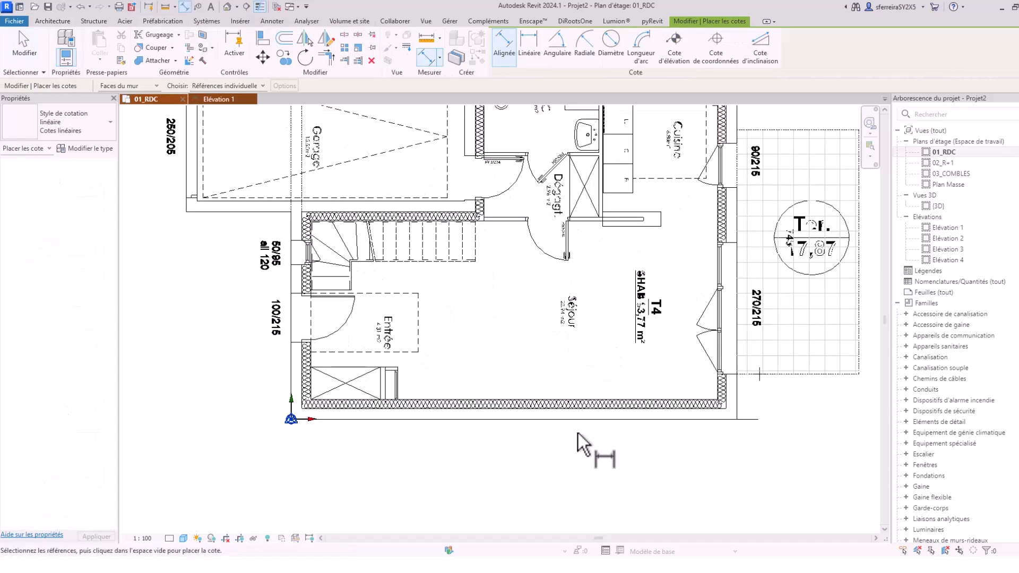
left_click(577, 408)
scroll(547, 355, "down", 1)
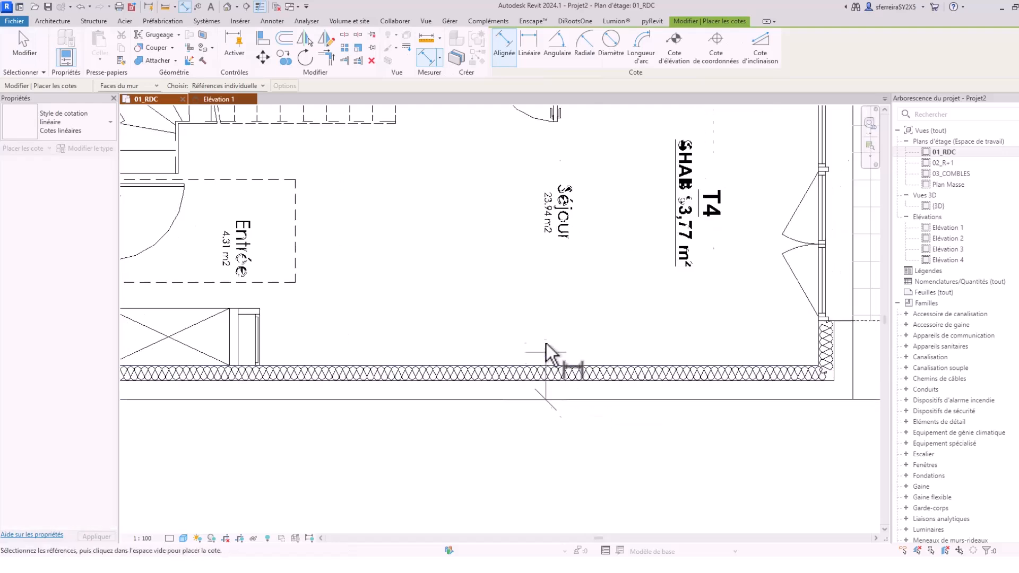
left_click(541, 365)
scroll(492, 285, "down", 2)
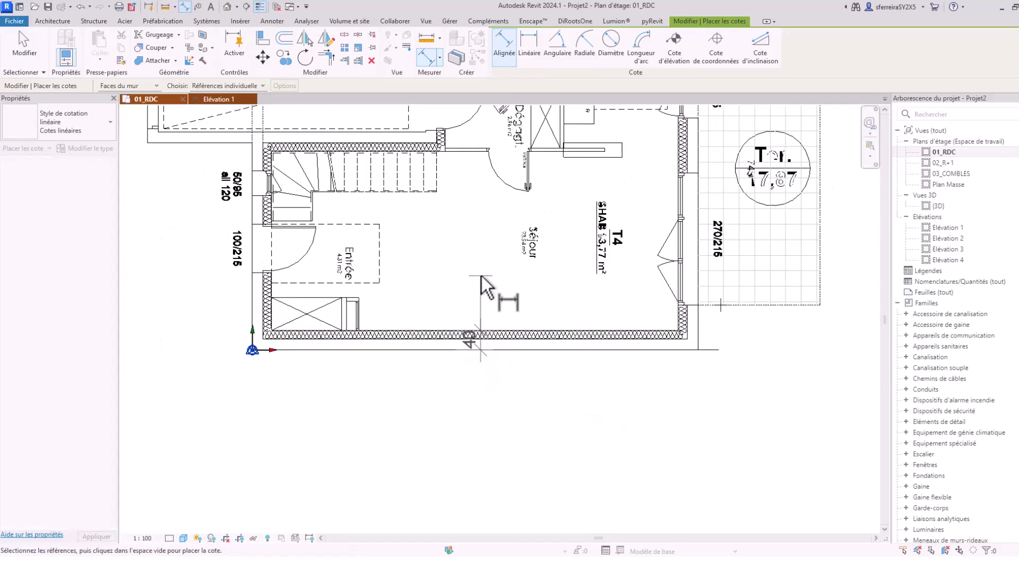
scroll(483, 269, "up", 2)
scroll(467, 287, "down", 1)
scroll(451, 280, "down", 4)
- Measure the thickness of the garage's lower wall between its outer and inner faces with an aligned dimension
middle_click_drag(435, 287, 585, 360)
scroll(457, 270, "up", 4)
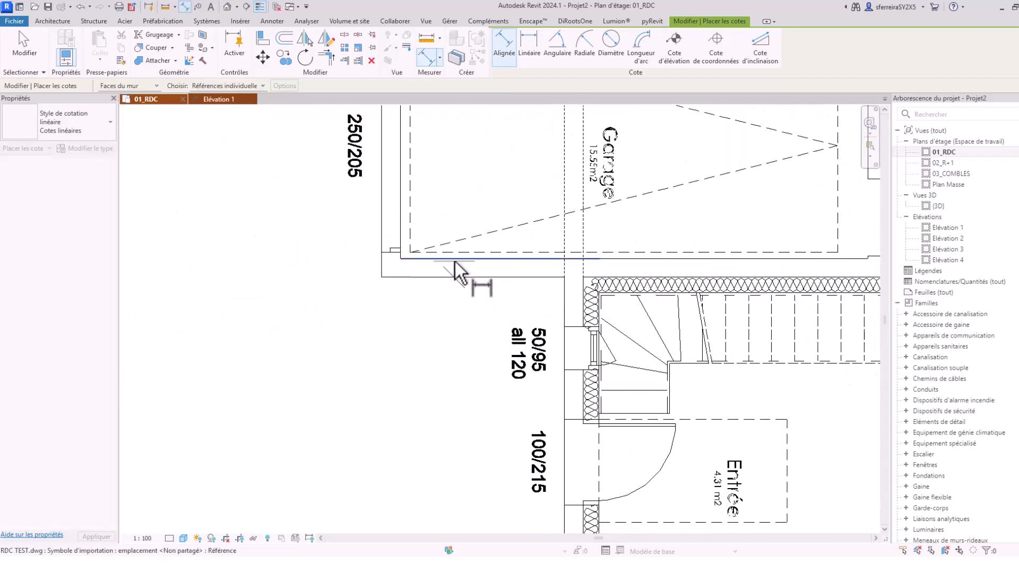
left_click(454, 262)
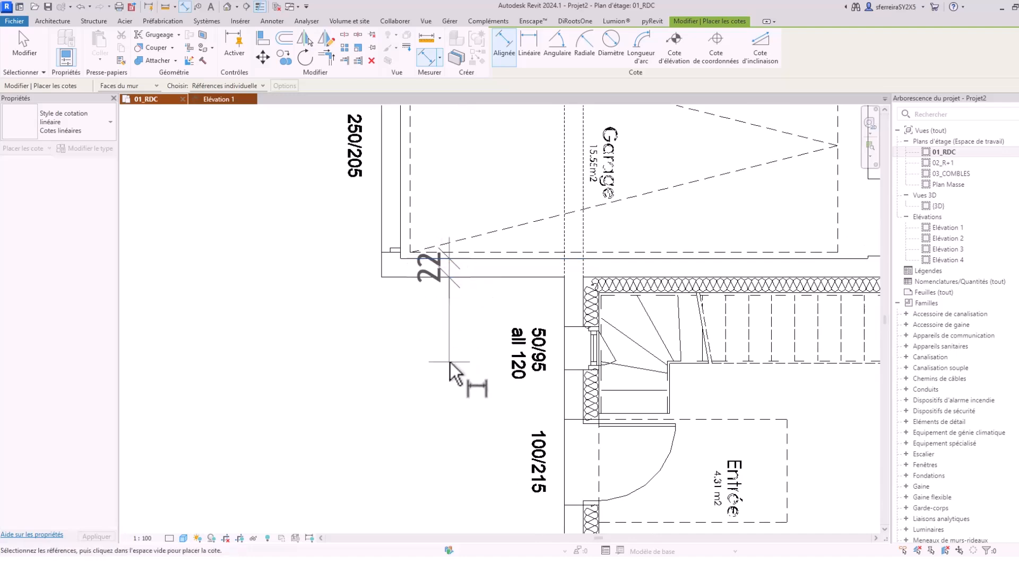
scroll(451, 362, "down", 1)
scroll(450, 362, "down", 3)
key("Escape")
key("Escape")
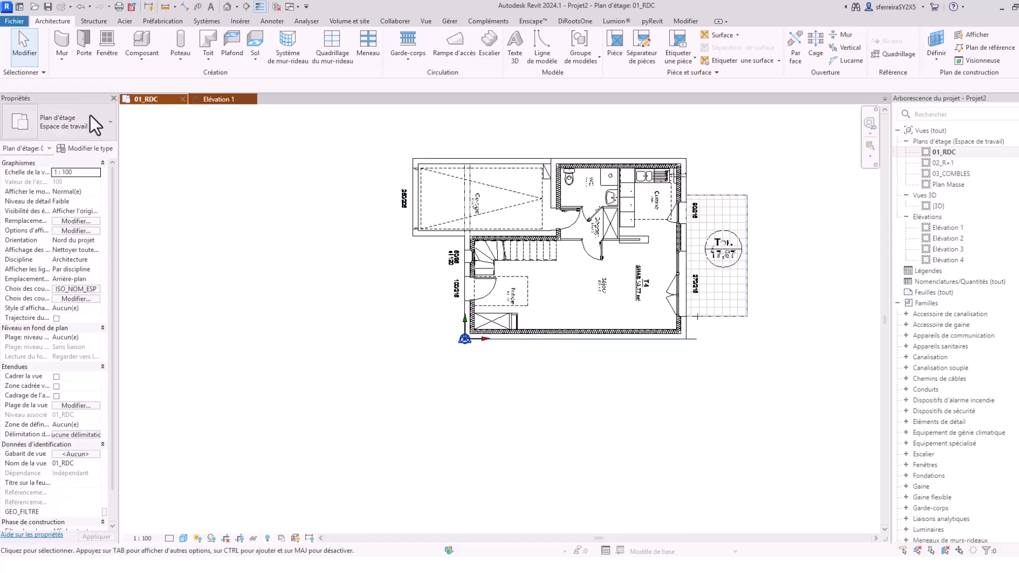
- Start a new wall in the 01_RDC plan using the basic wall type MUR EXT PROJET 22cm
left_click(62, 42)
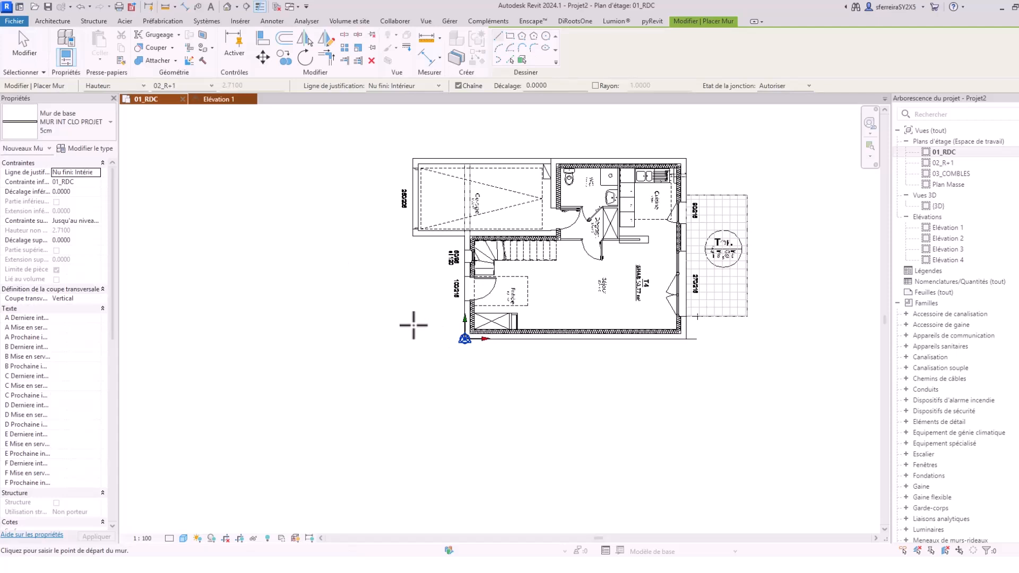
left_click(60, 122)
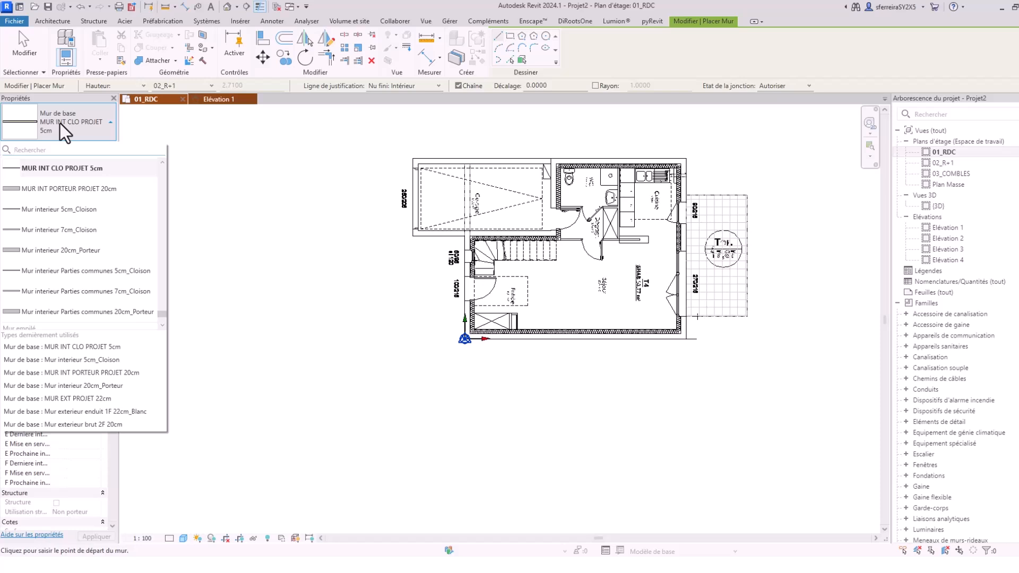
type("PRO")
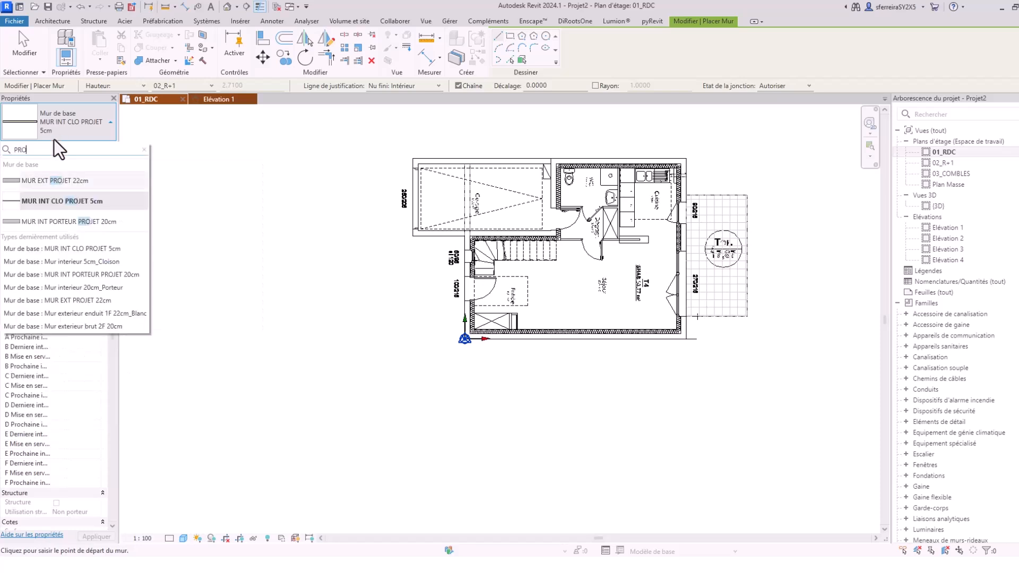
left_click(51, 183)
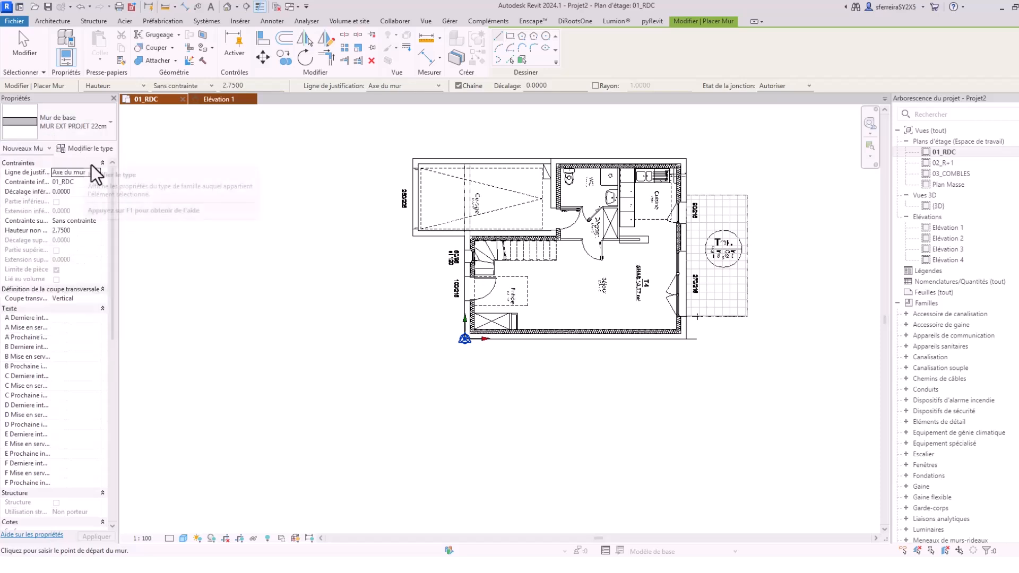
scroll(399, 207, "up", 3)
middle_click_drag(427, 190, 417, 271)
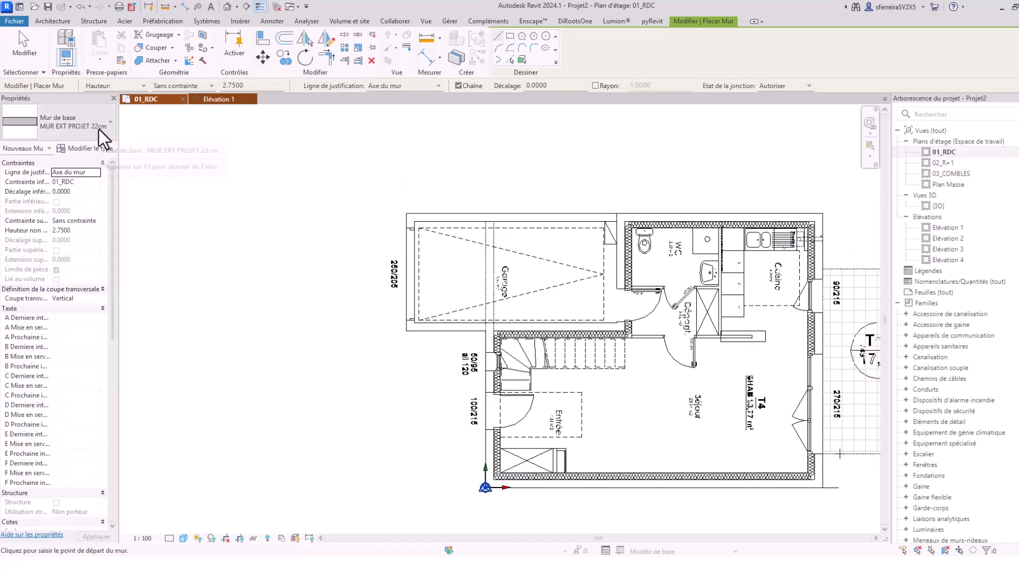
scroll(413, 226, "up", 3)
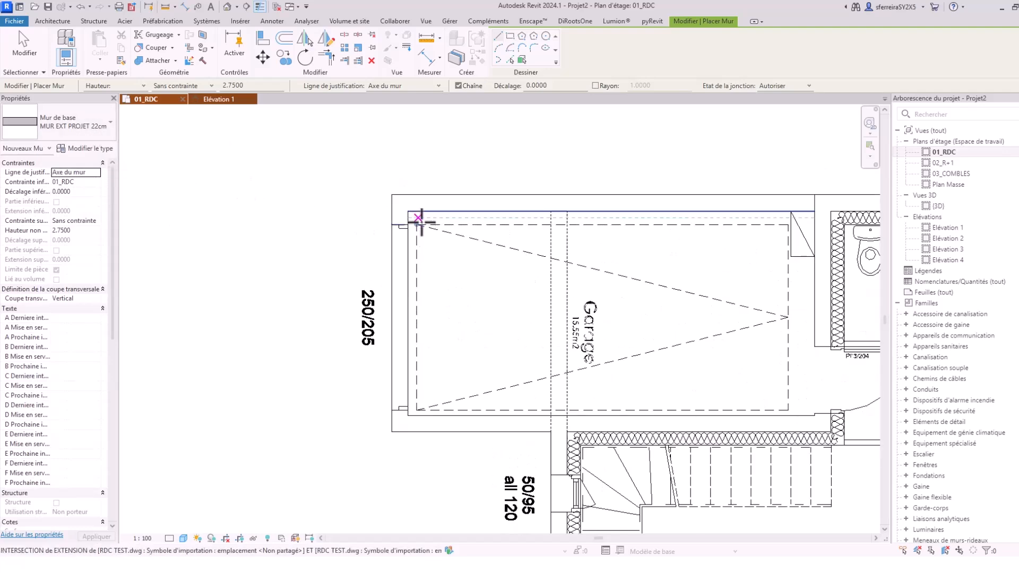
left_click(392, 195)
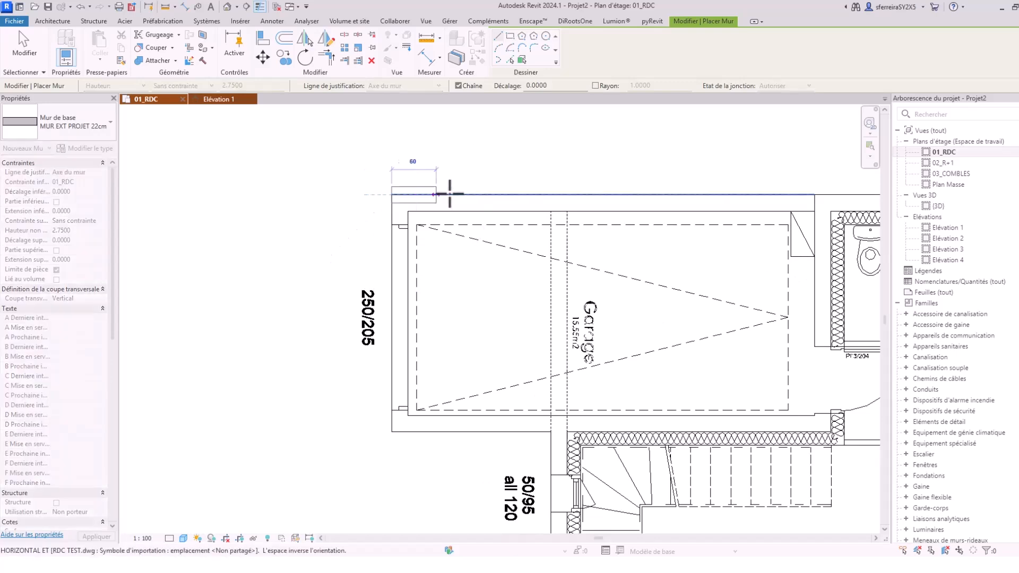
scroll(515, 194, "down", 1)
middle_click_drag(611, 228, 461, 208)
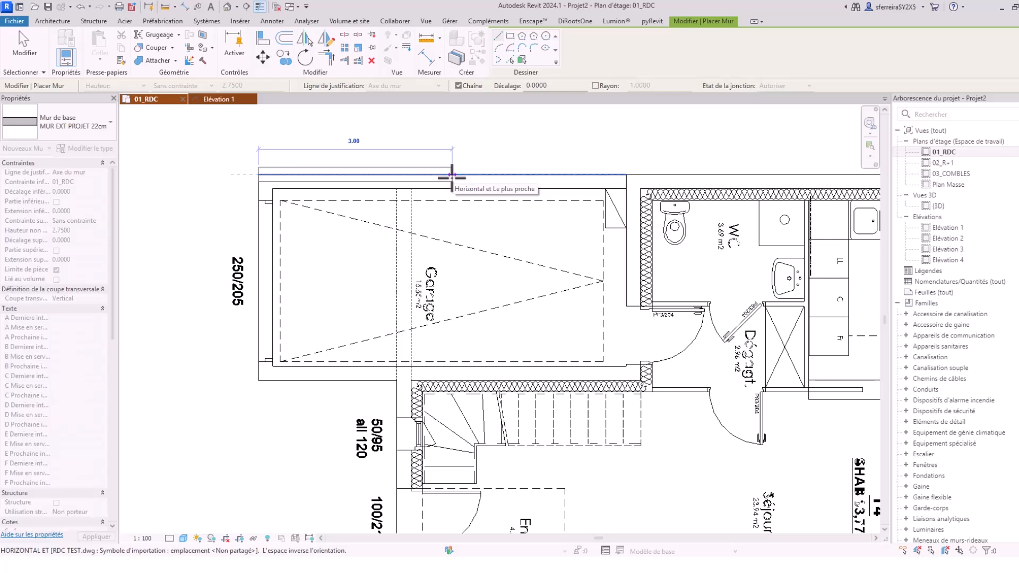
key("Escape")
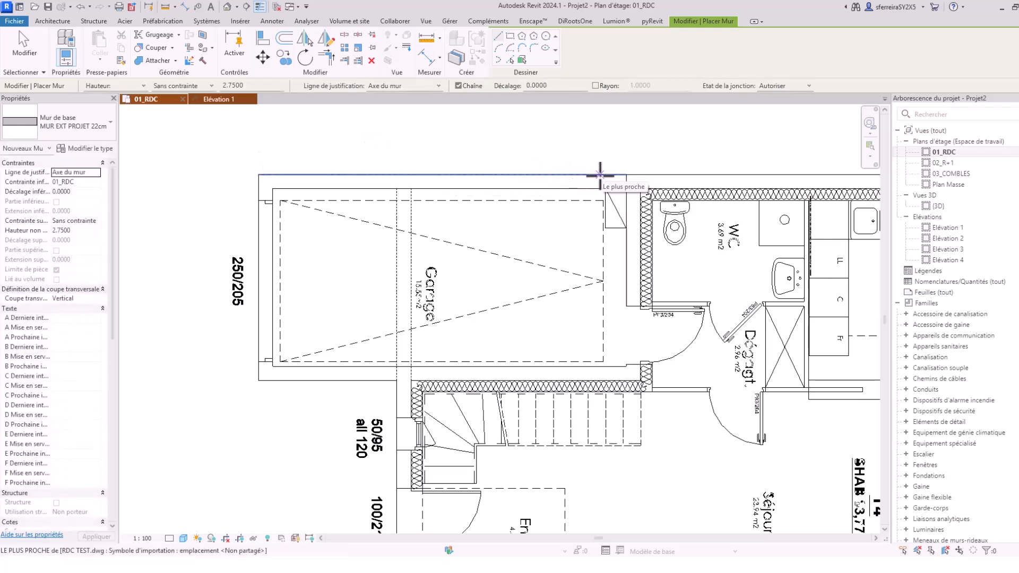
- Set the new wall's location line to the exterior finish face (Nu fini: Extérieur)
left_click(438, 86)
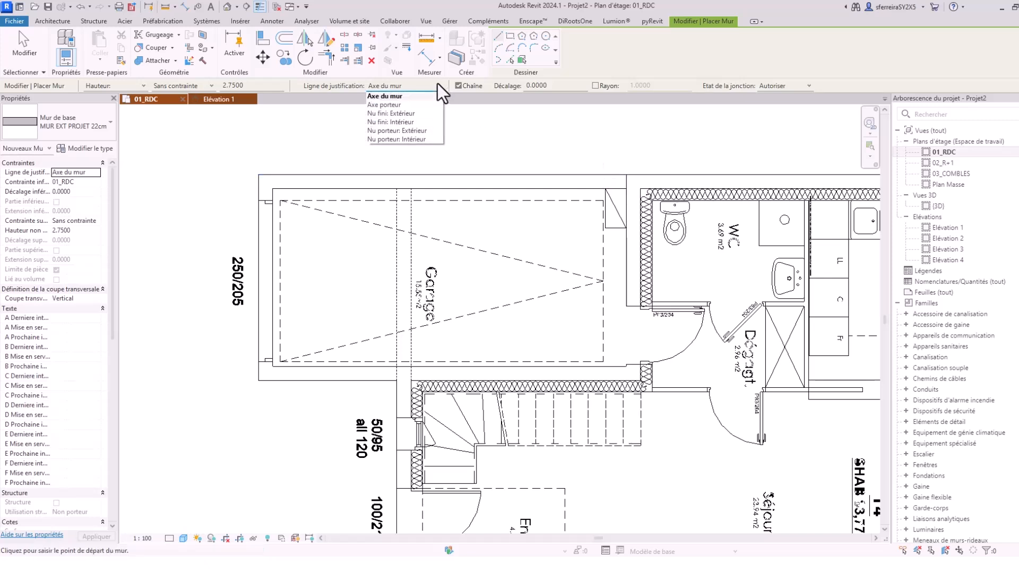
left_click(401, 114)
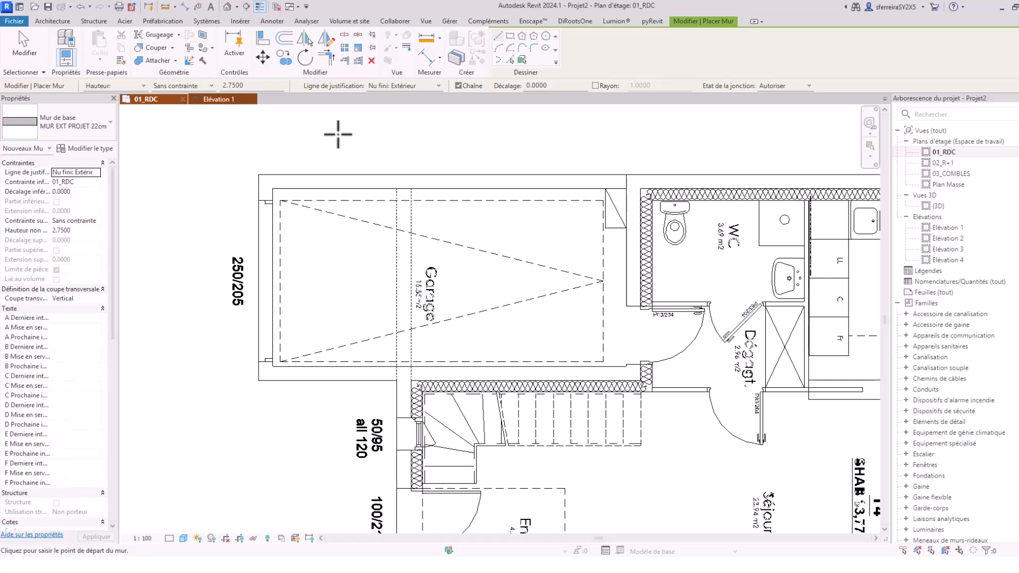
scroll(264, 157, "down", 1)
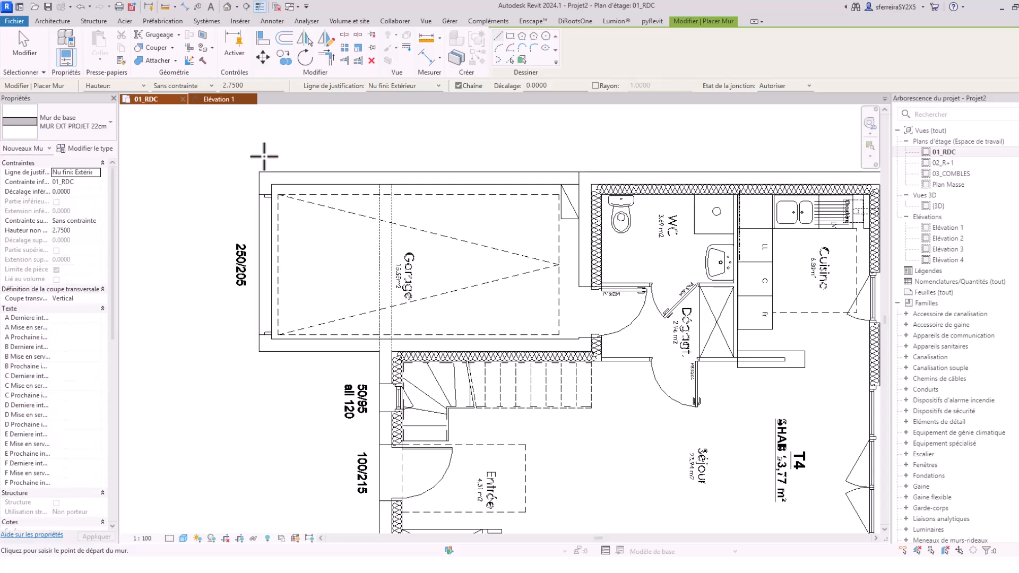
- Constrain the top of the new walls to level 02_R+1
left_click(94, 222)
left_click(95, 222)
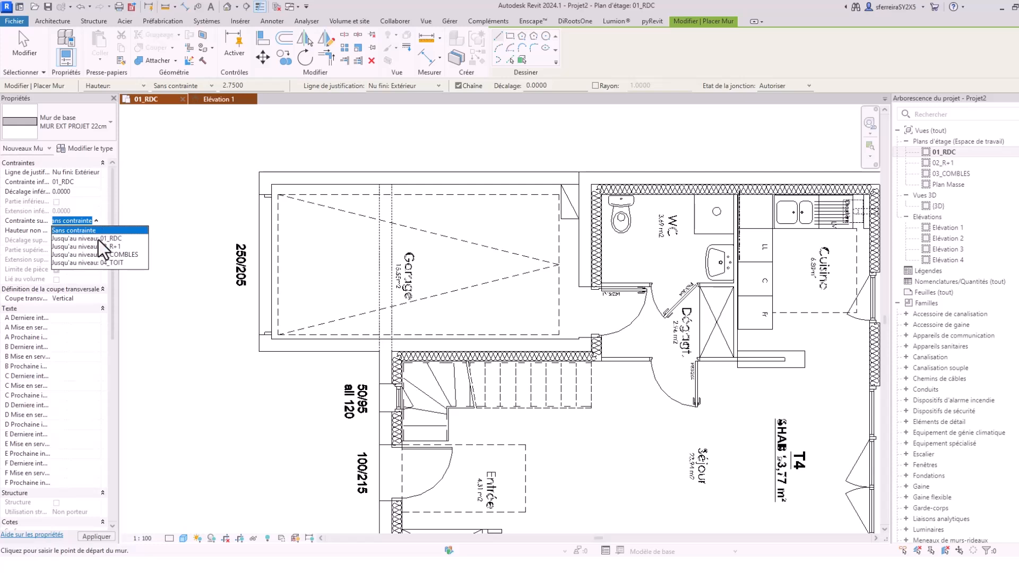
left_click(103, 247)
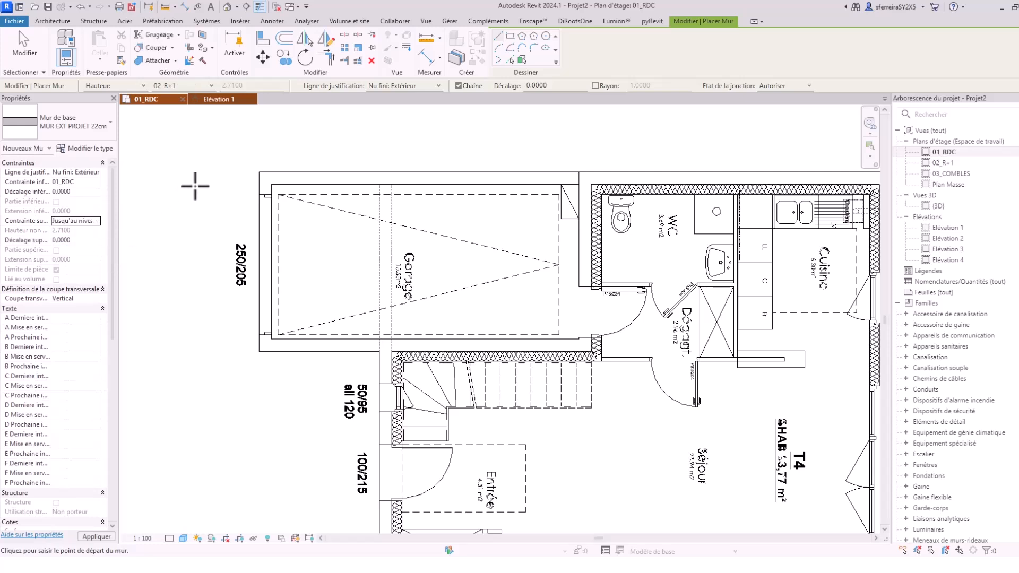
- Draw the 22 cm garage walls along the upper, left and lower outer faces, ending at the corner with the entrance façade
left_click(259, 172)
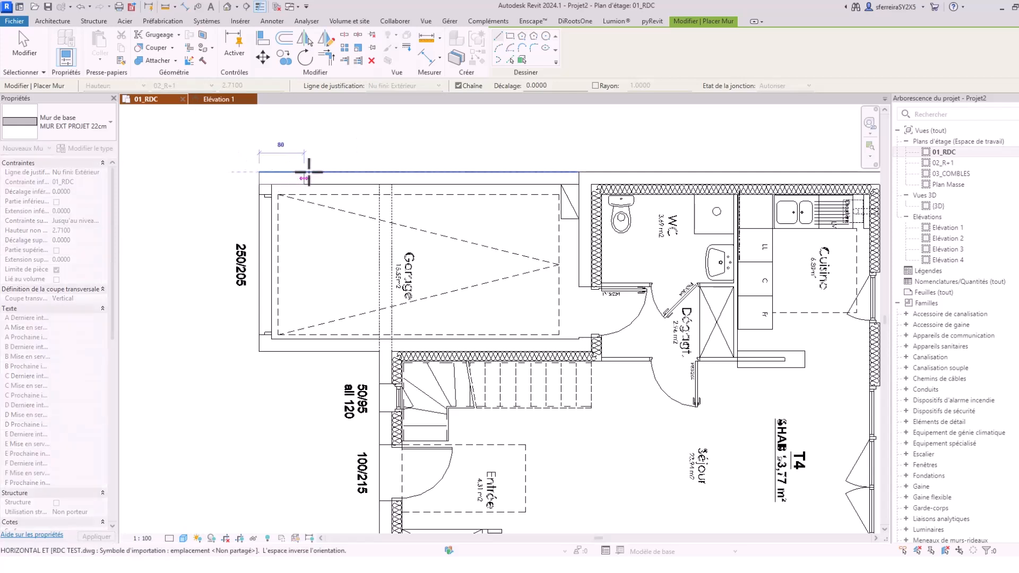
left_click(579, 172)
key("Escape")
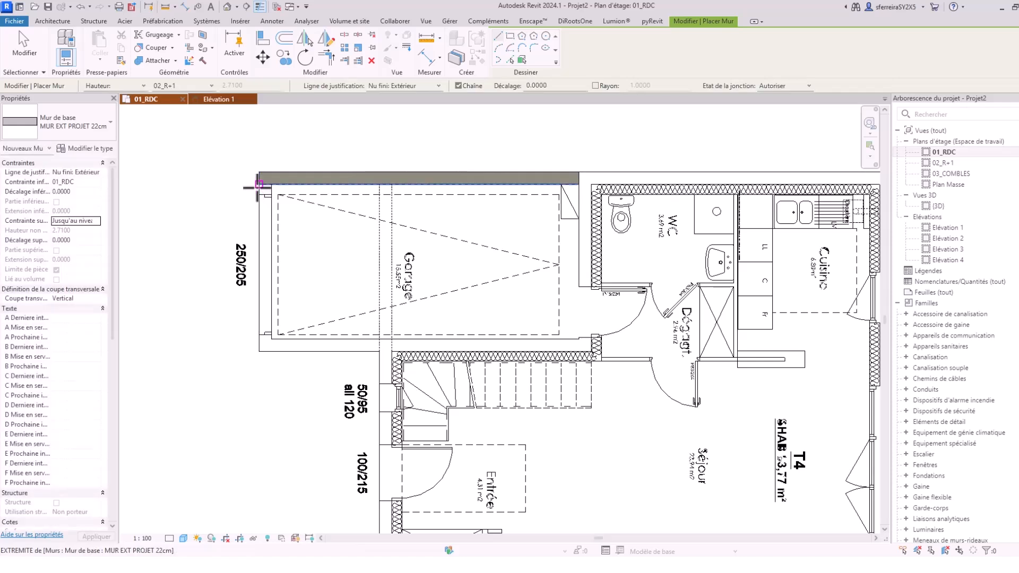
left_click(259, 184)
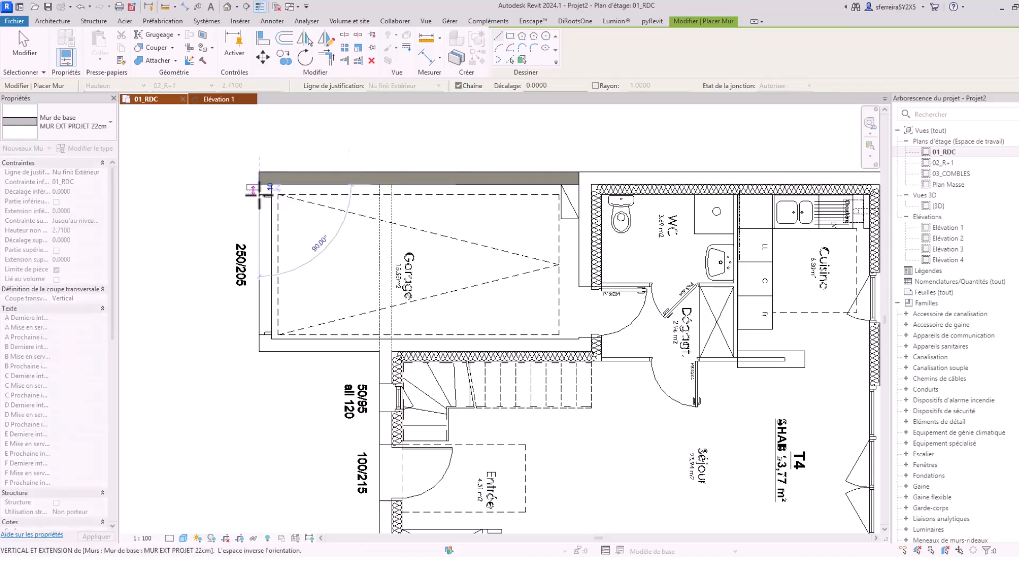
left_click(259, 349)
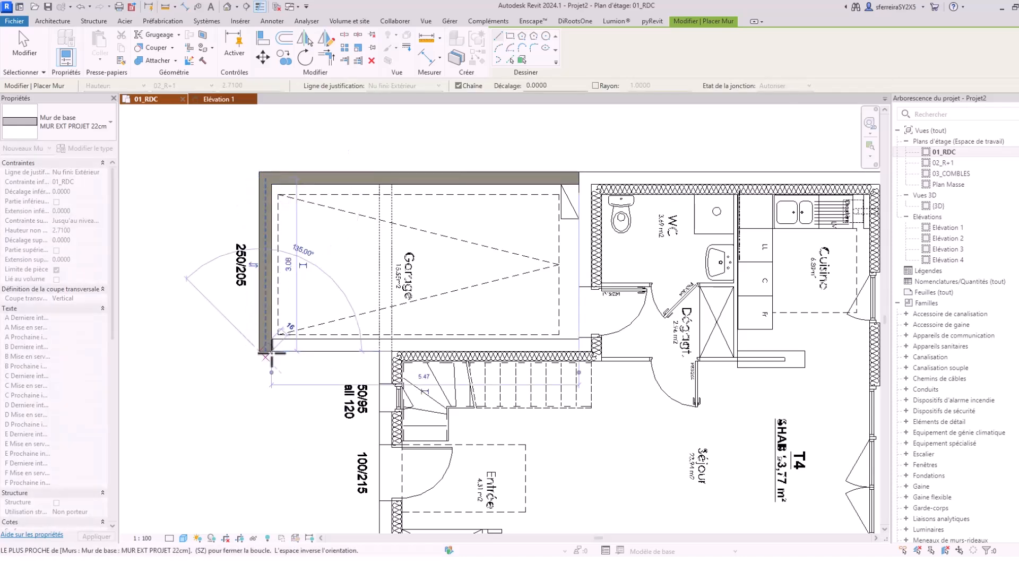
left_click(380, 351)
key("Escape")
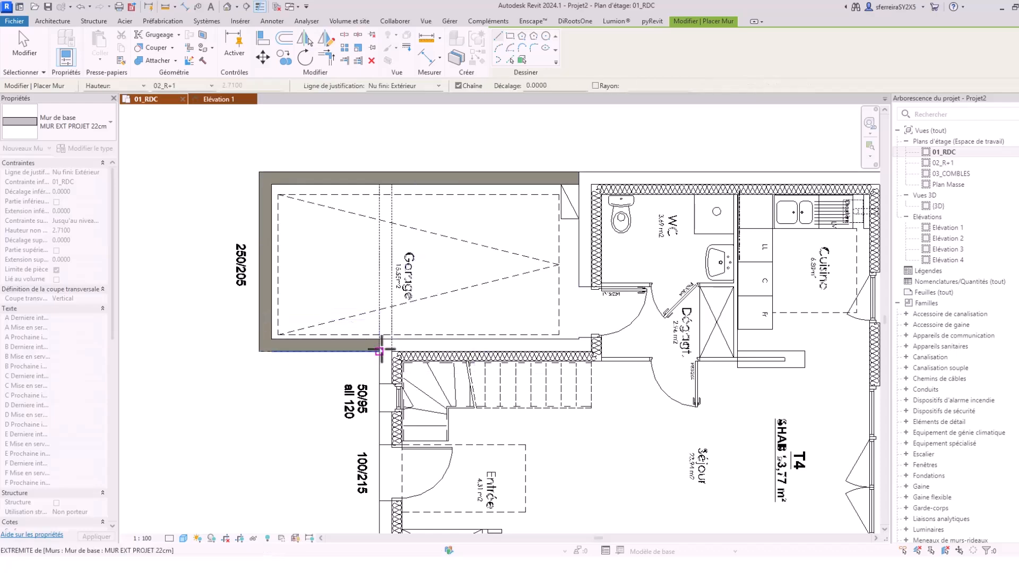
- Duplicate the MUR EXT PROJET 22cm wall type as MUR EXT PROJET 40cm
scroll(388, 294, "down", 4)
middle_click_drag(408, 349, 419, 293)
scroll(406, 283, "up", 3)
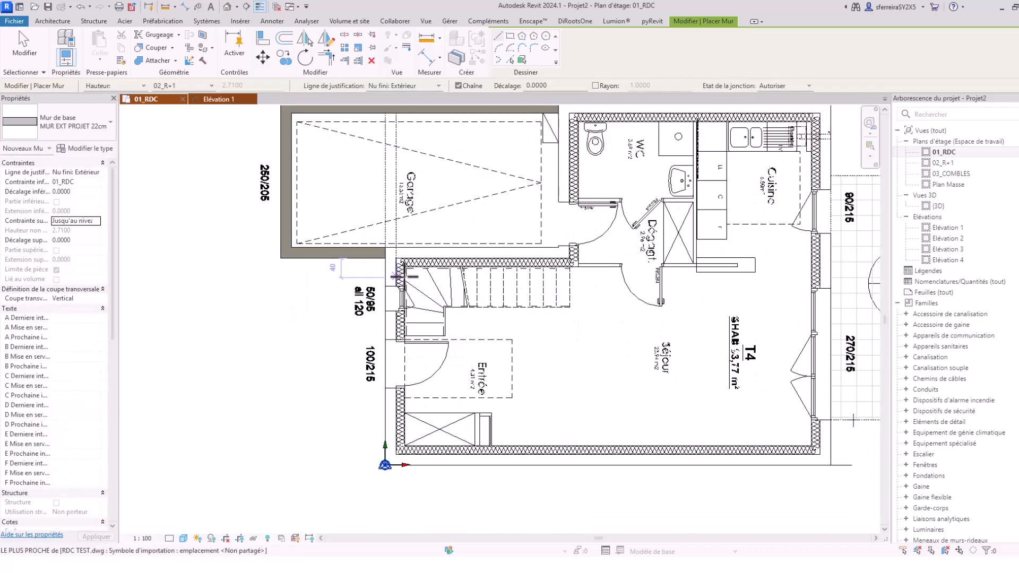
scroll(390, 276, "up", 2)
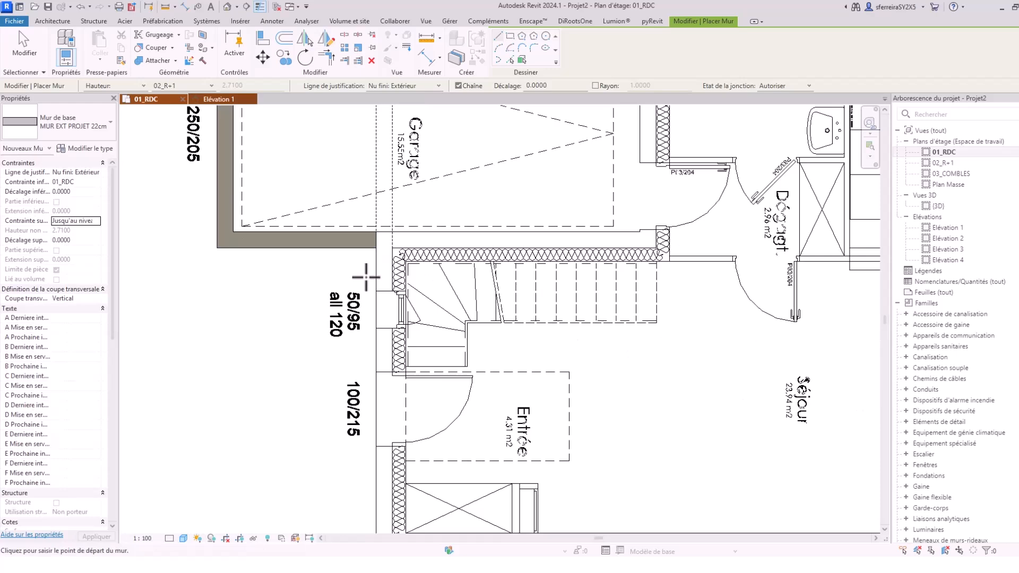
scroll(419, 270, "down", 3)
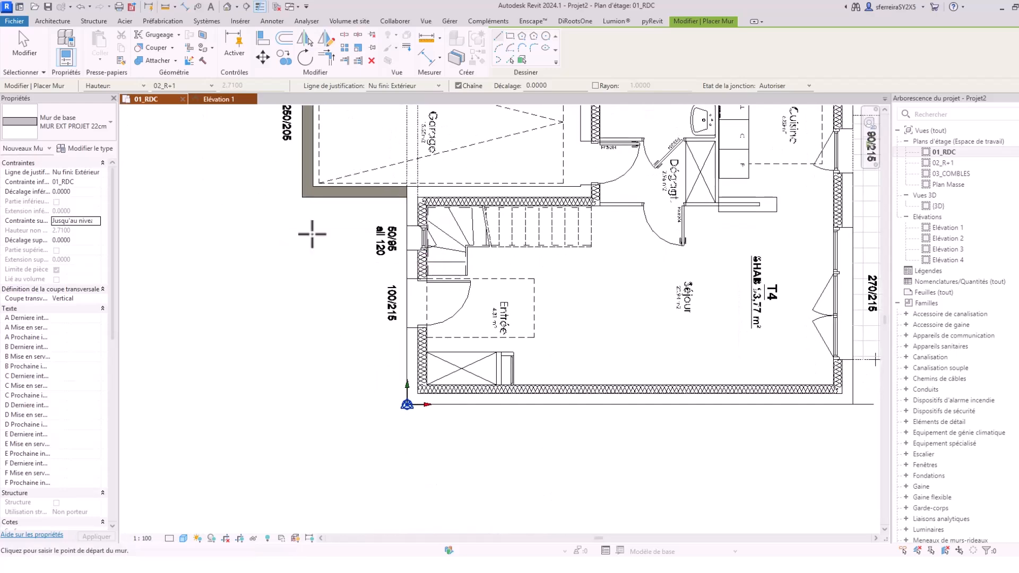
left_click(85, 149)
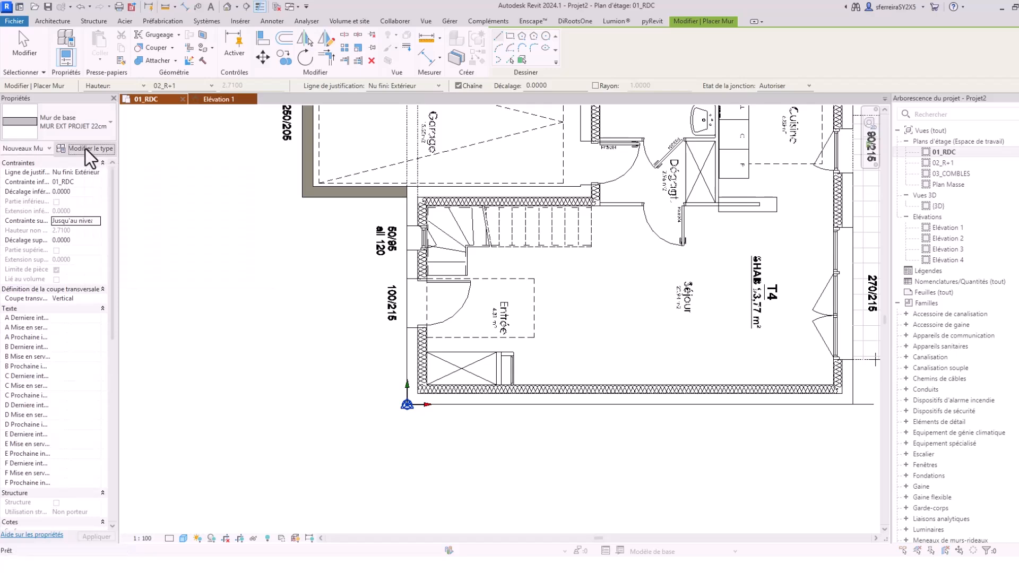
left_click(904, 209)
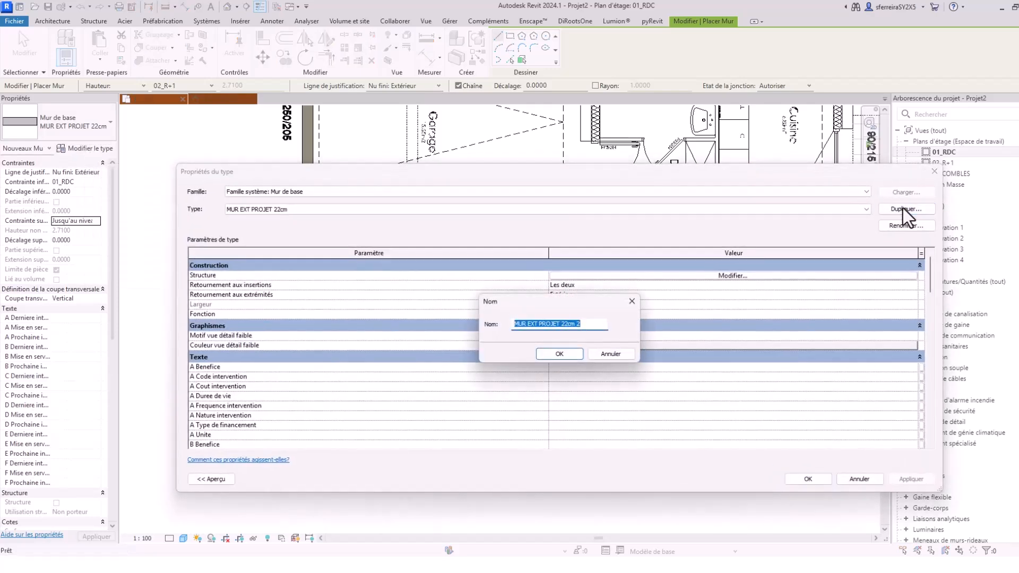
left_click(567, 325)
key("Delete")
key("Delete")
key("BackSpace")
key("BackSpace")
type("40")
left_click(561, 354)
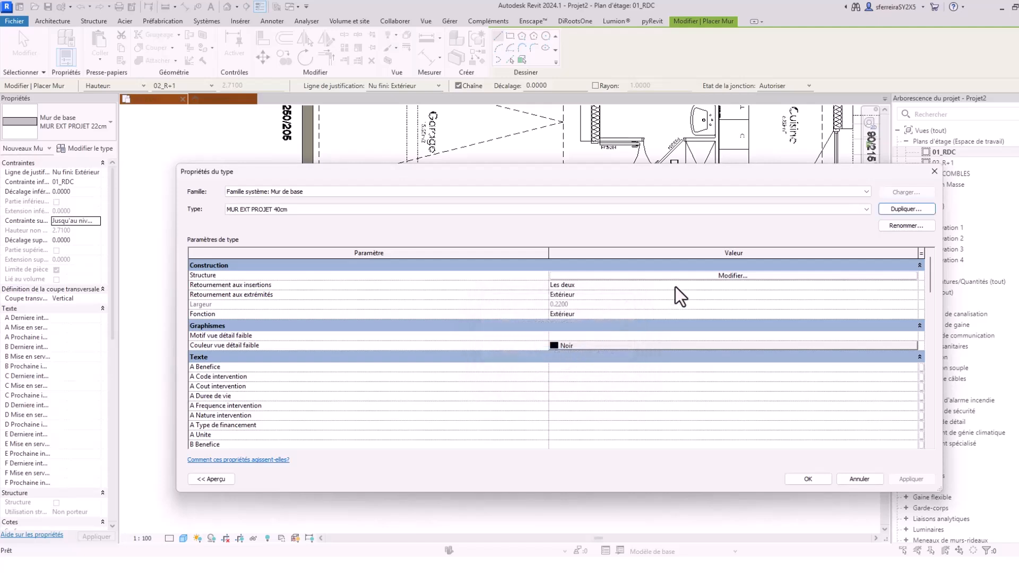
- Set the Porteur/Ossature layer of the 40 cm wall type to 0.38 m thick and apply the type changes
left_click(682, 275)
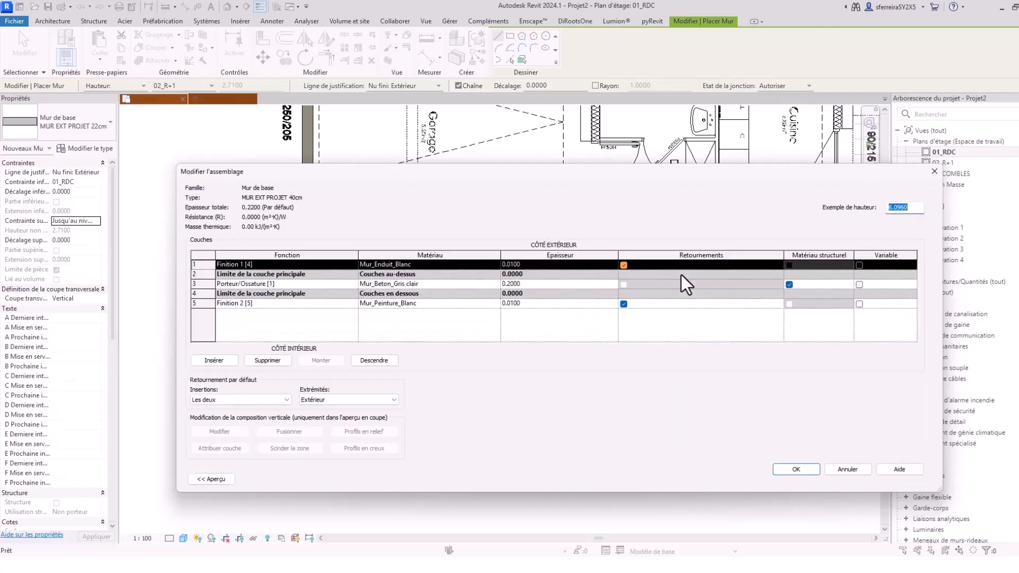
left_click(546, 285)
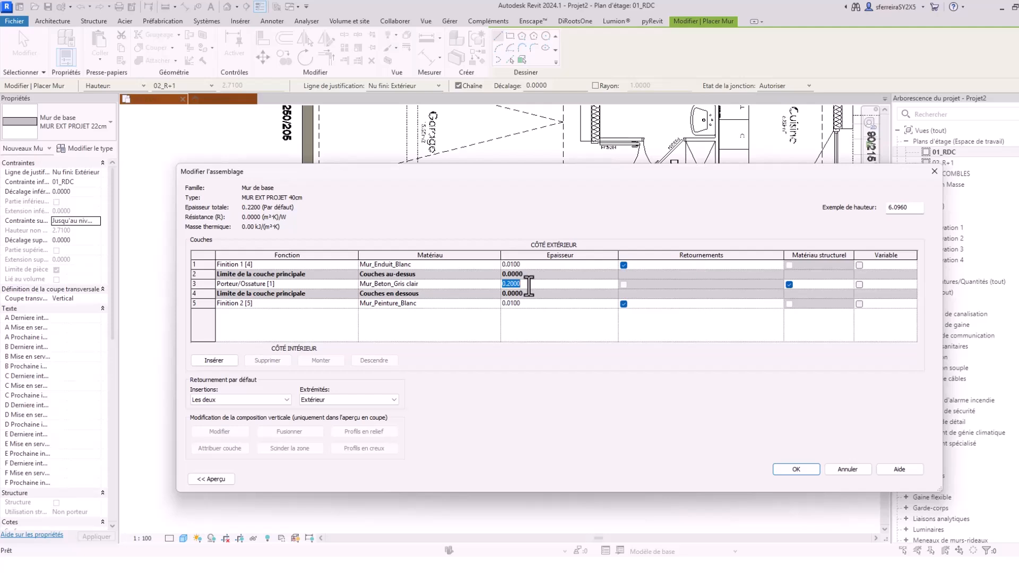
left_click(529, 285)
key("BackSpace")
key("BackSpace")
key("BackSpace")
key("BackSpace")
type("38")
left_click(810, 471)
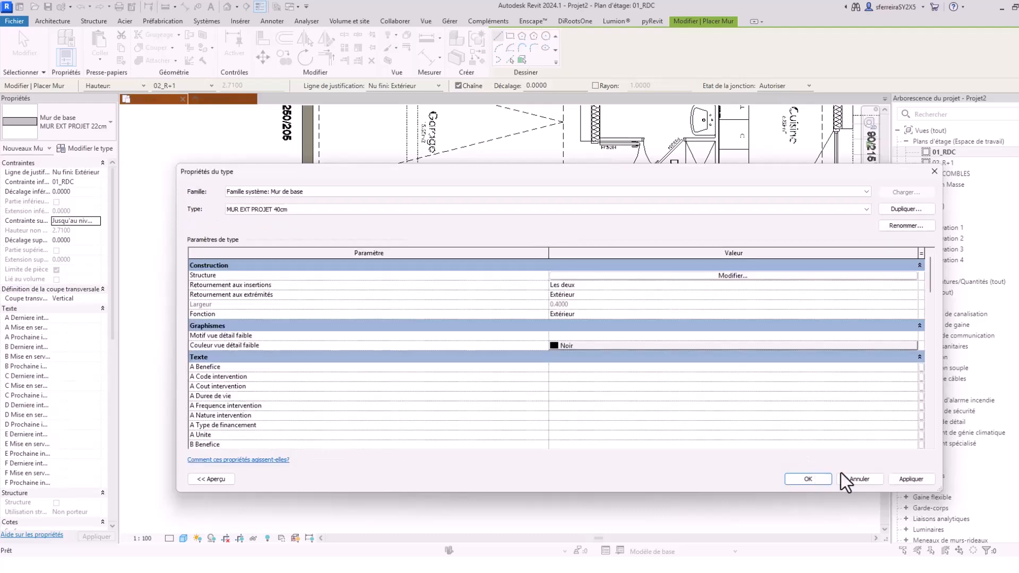
left_click(911, 479)
left_click(806, 479)
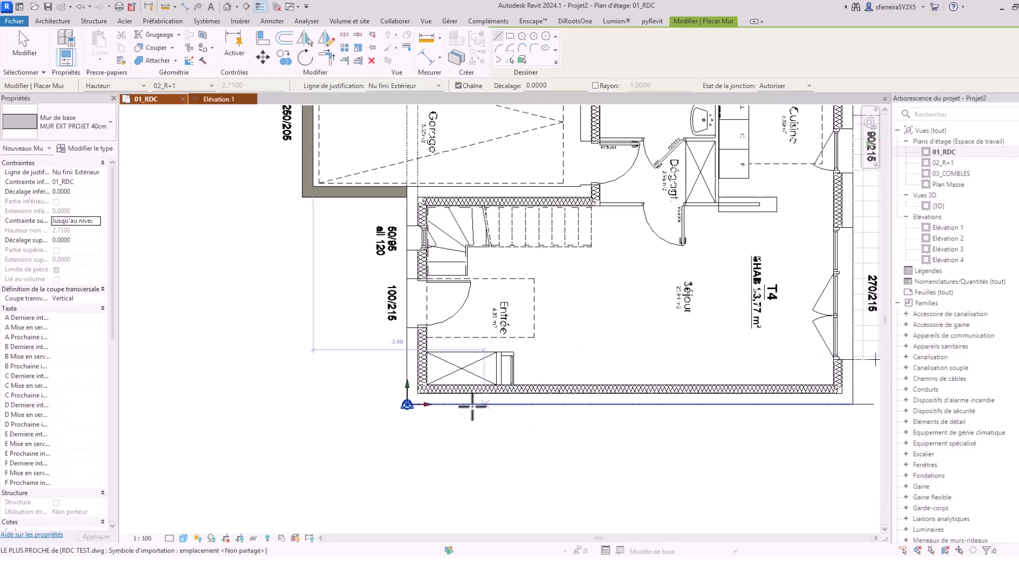
- Draw a 9.12 m long 40 cm wall along the living room's lower outer face, flipped so its thickness lies inside the outline
left_click(408, 405)
scroll(513, 425, "down", 2)
middle_click_drag(513, 427, 468, 422)
scroll(467, 422, "up", 1)
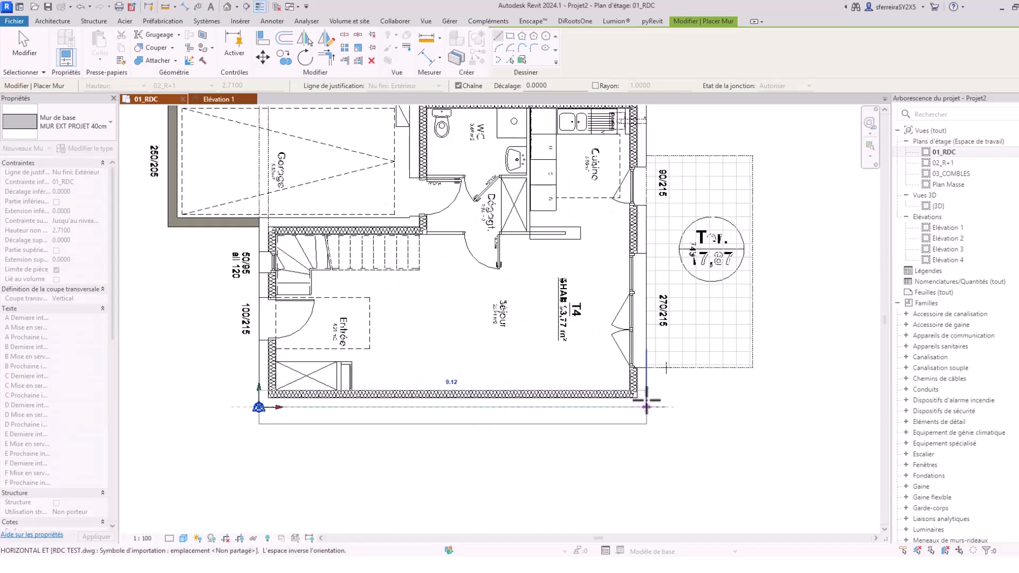
middle_click_drag(648, 408, 661, 404)
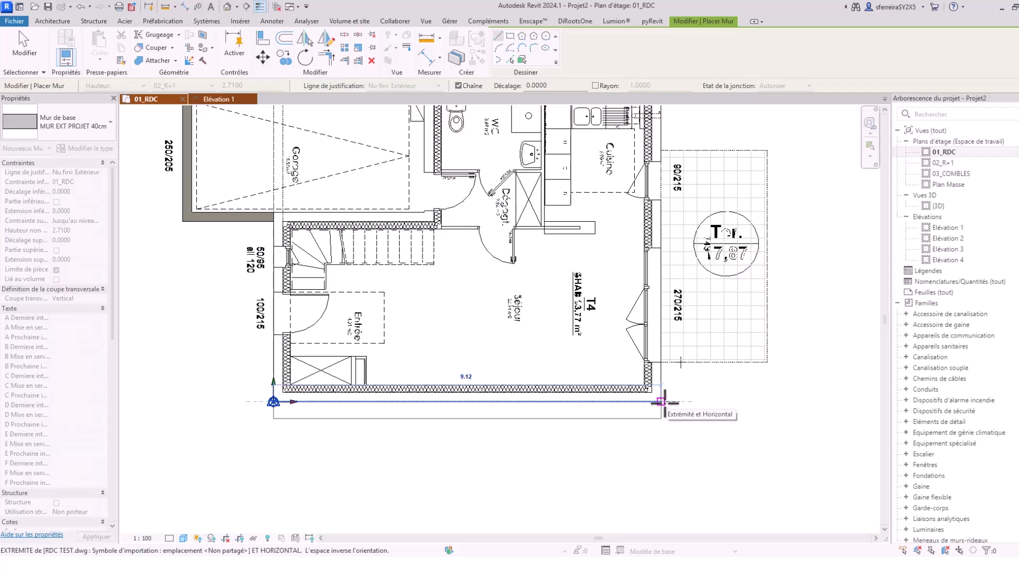
key("space")
left_click(664, 402)
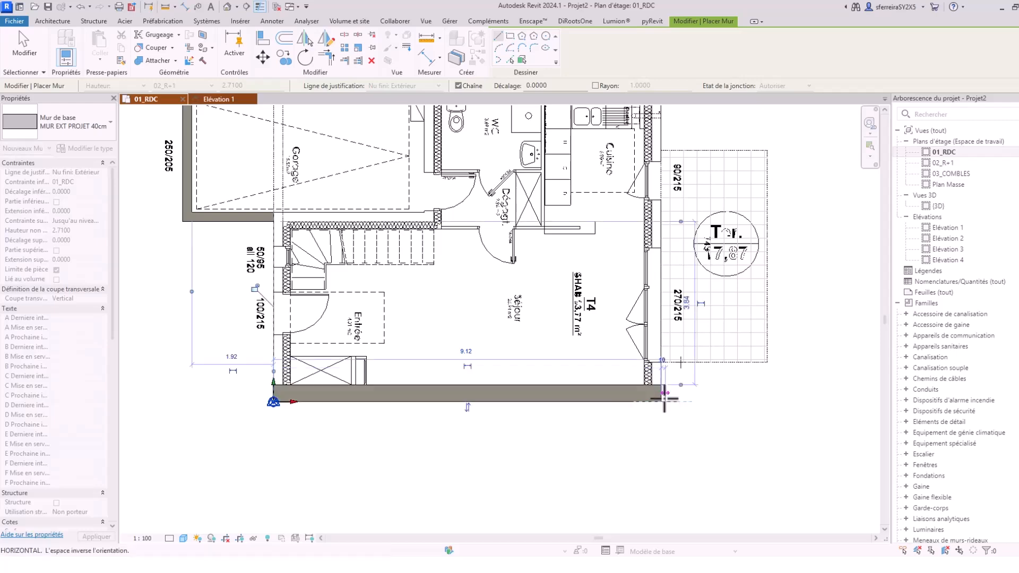
- Continue the 40 cm wall up the terrace side and along the kitchen and WC to the end of the garage wall
middle_click_drag(649, 375, 649, 531)
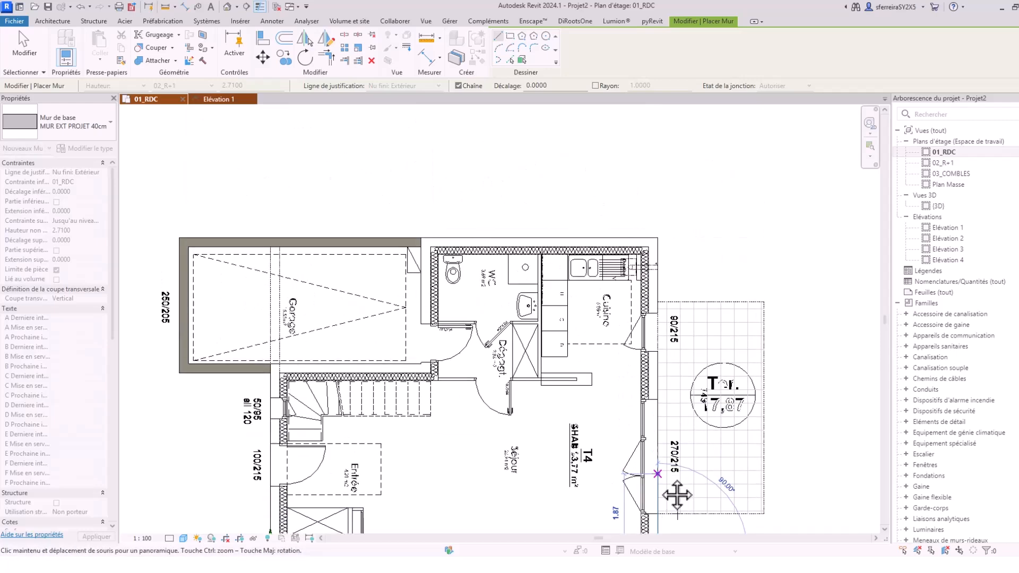
left_click(657, 239)
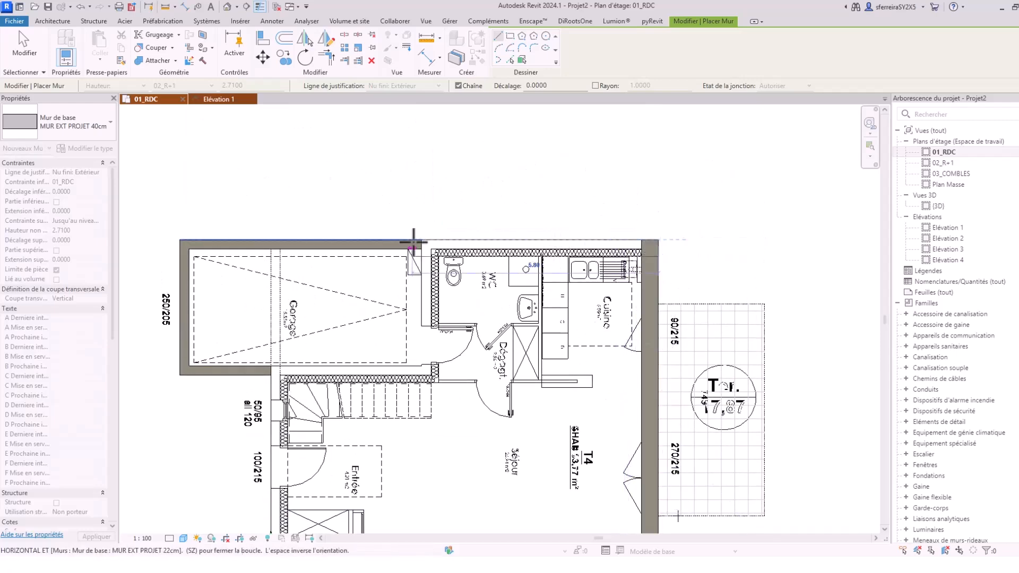
left_click(422, 240)
key("Escape")
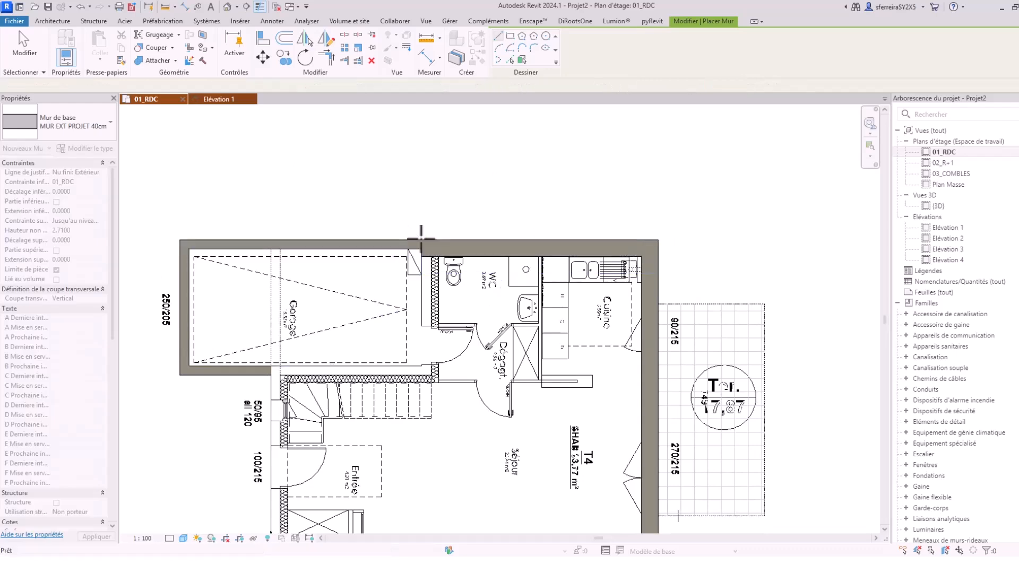
- Draw the 40 cm entrance façade wall from the garage's lower wall down to the house's lower-left corner, closing the exterior outline
scroll(422, 240, "down", 1)
middle_click_drag(425, 356, 468, 300)
scroll(343, 307, "up", 3)
left_click(331, 311)
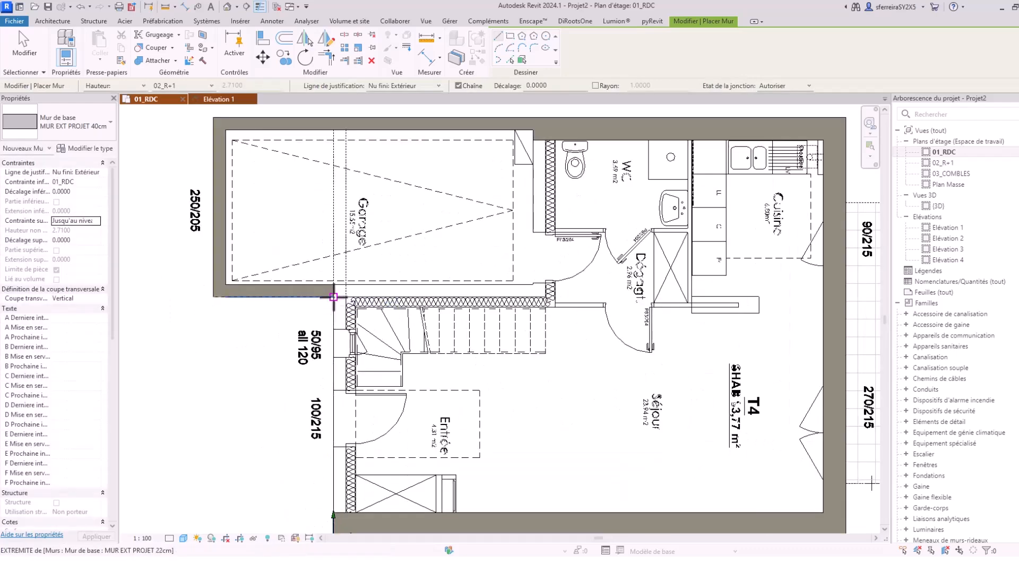
middle_click_drag(332, 466, 353, 366)
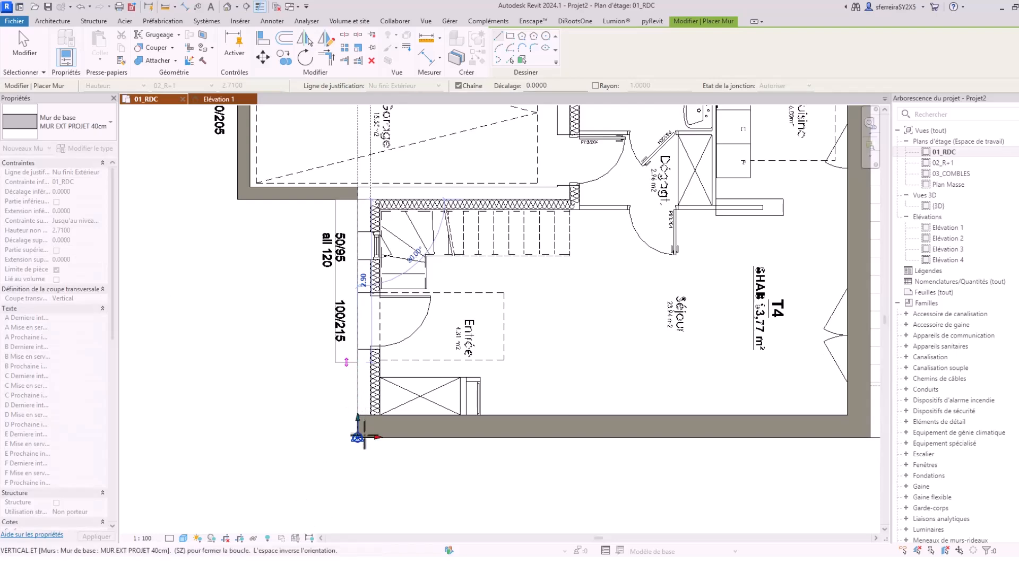
scroll(356, 398, "up", 1)
left_click(358, 451)
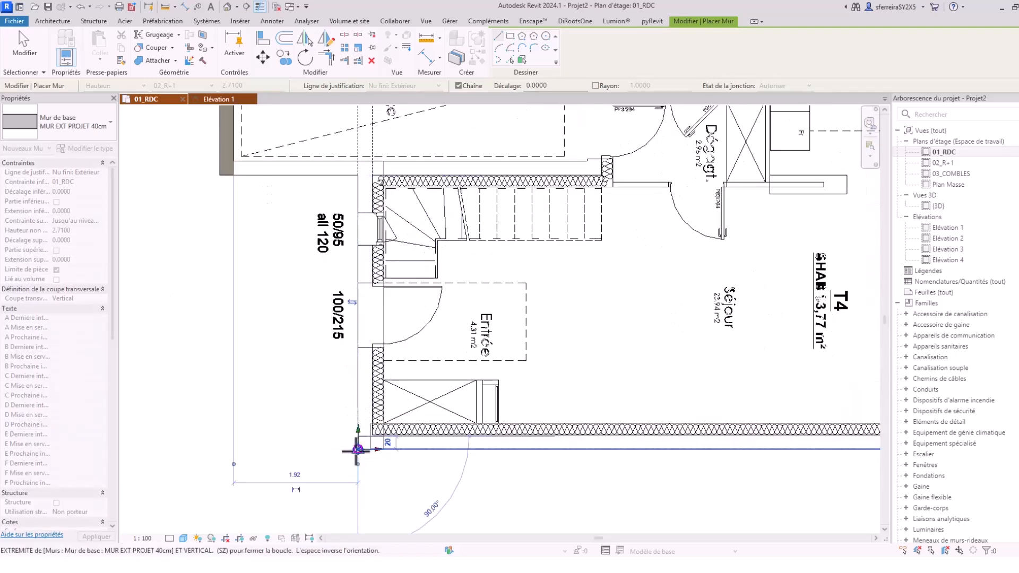
key("Escape")
key("Escape")
scroll(421, 356, "down", 3)
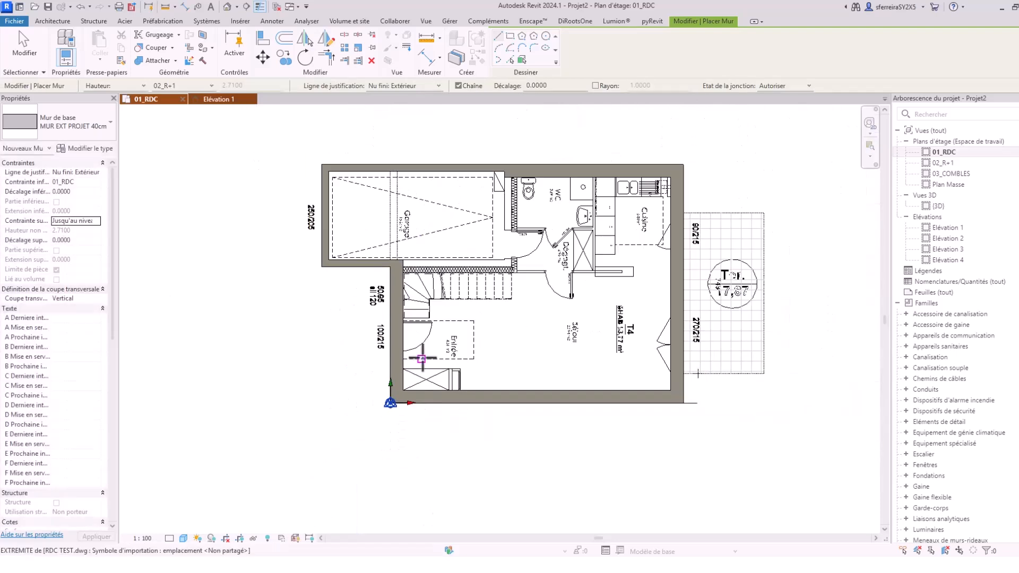
scroll(501, 314, "up", 1)
middle_click_drag(492, 354, 587, 381)
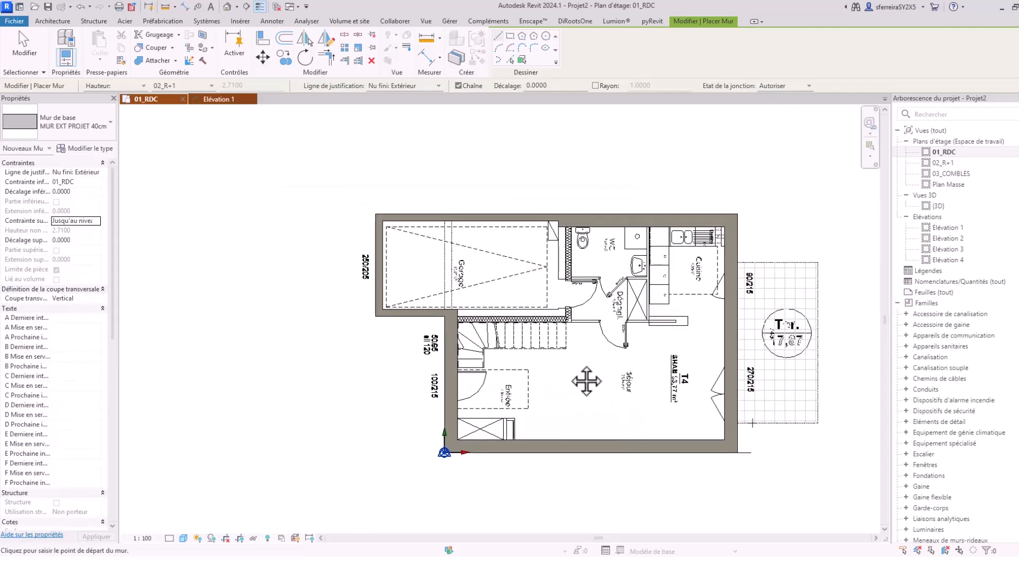
scroll(511, 337, "up", 1)
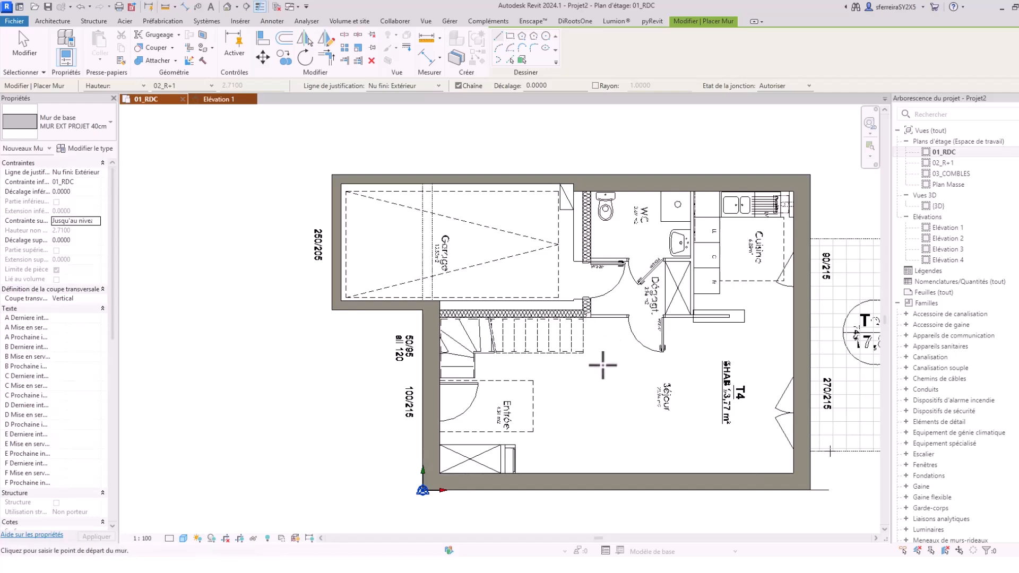
scroll(580, 323, "up", 3)
key("Escape")
- Measure the full thickness of the wall between the garage and WC with an aligned dimension, from garage face to insulation face
middle_click_drag(477, 217, 550, 220)
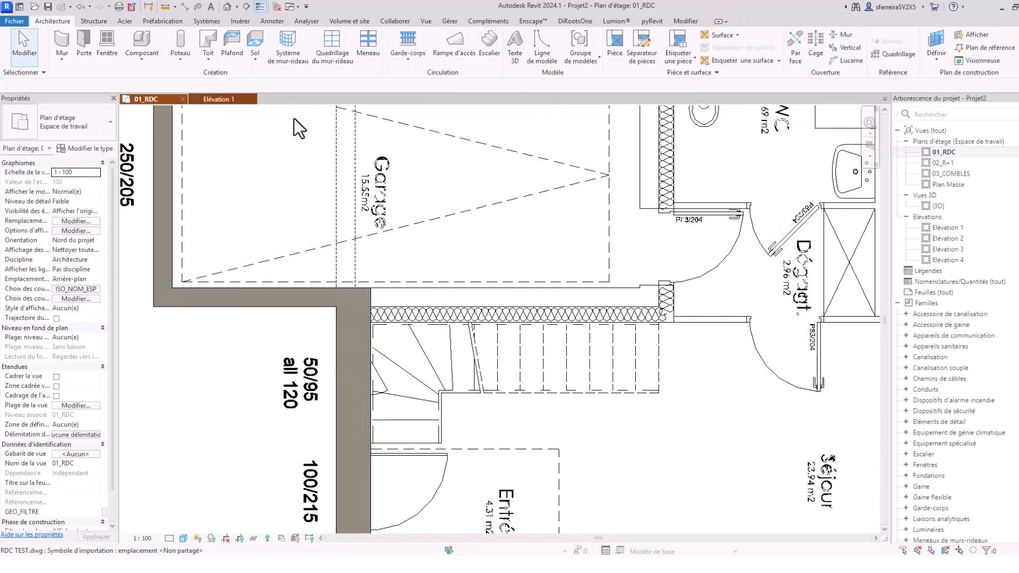
scroll(430, 247, "down", 4)
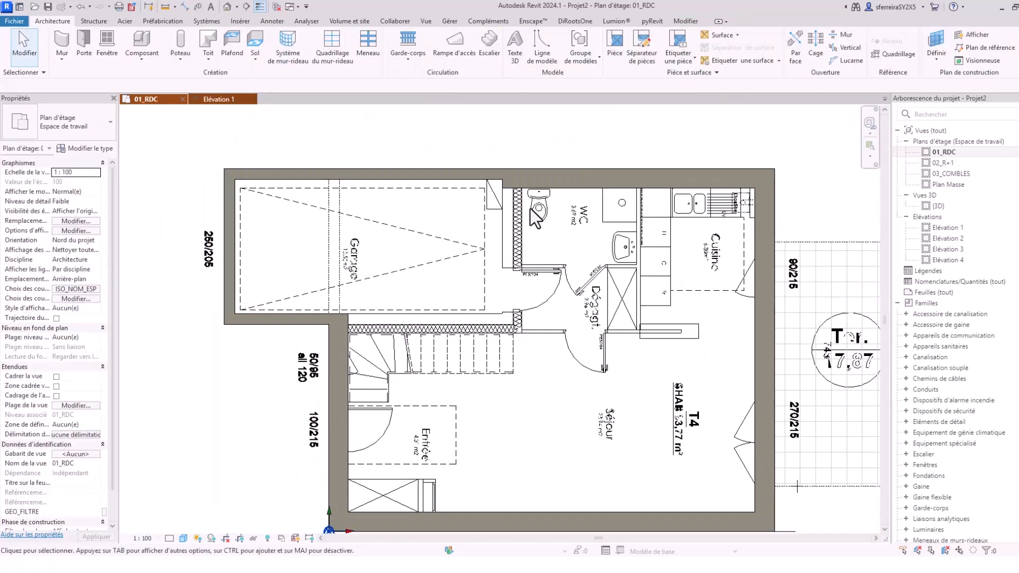
scroll(535, 212, "up", 2)
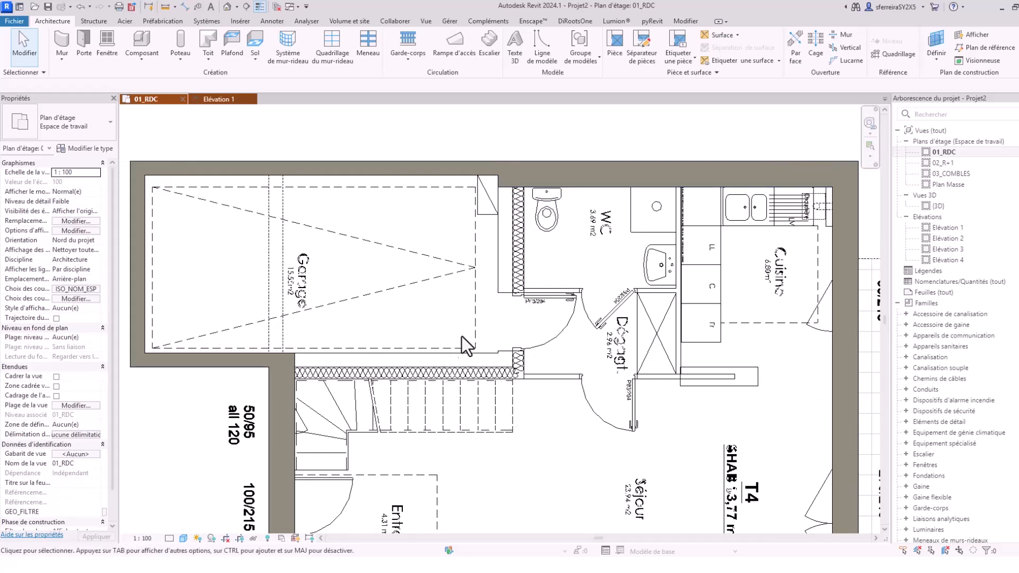
left_click(184, 7)
scroll(441, 361, "up", 2)
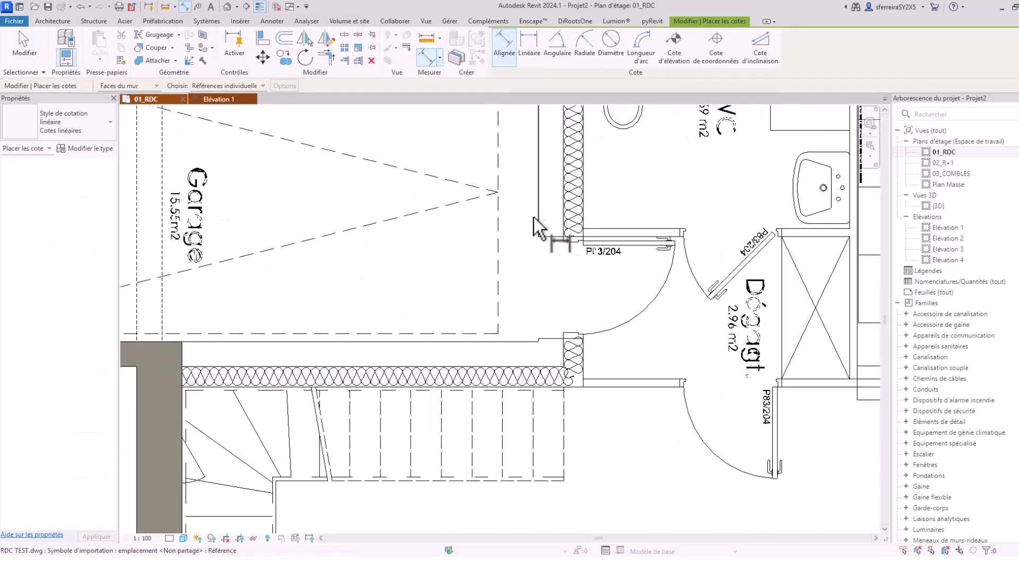
middle_click_drag(539, 212, 534, 383)
scroll(543, 321, "down", 2)
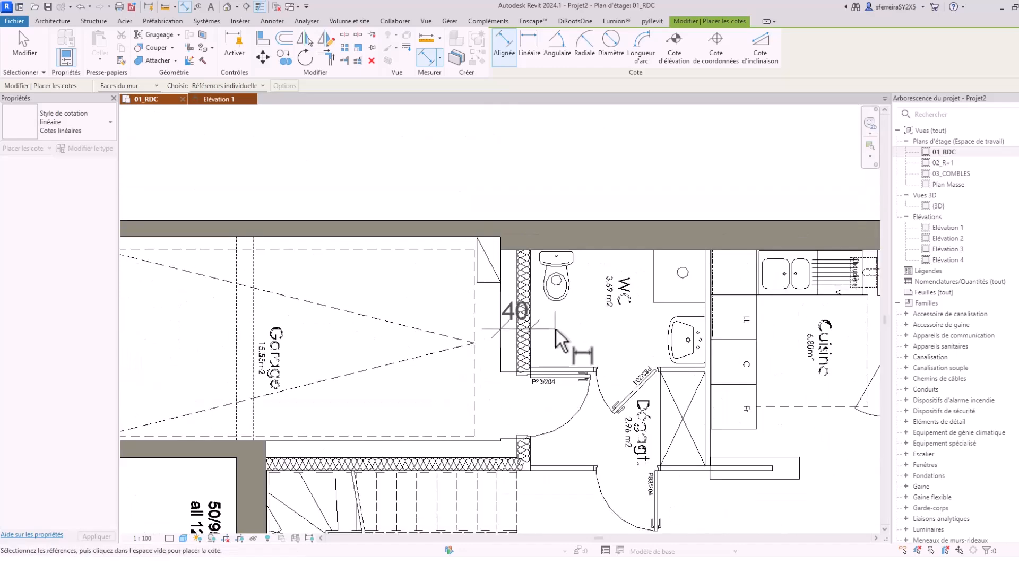
scroll(556, 329, "up", 2)
scroll(557, 329, "down", 5)
middle_click_drag(414, 350, 584, 345)
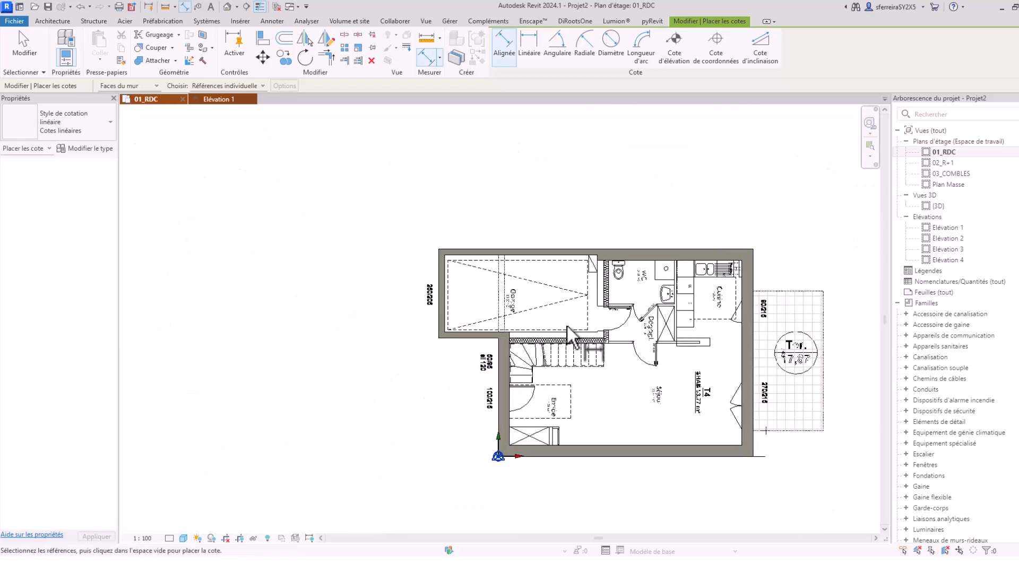
- Start a new wall using the MUR INT PORTEUR PROJET 20cm type
key("Escape")
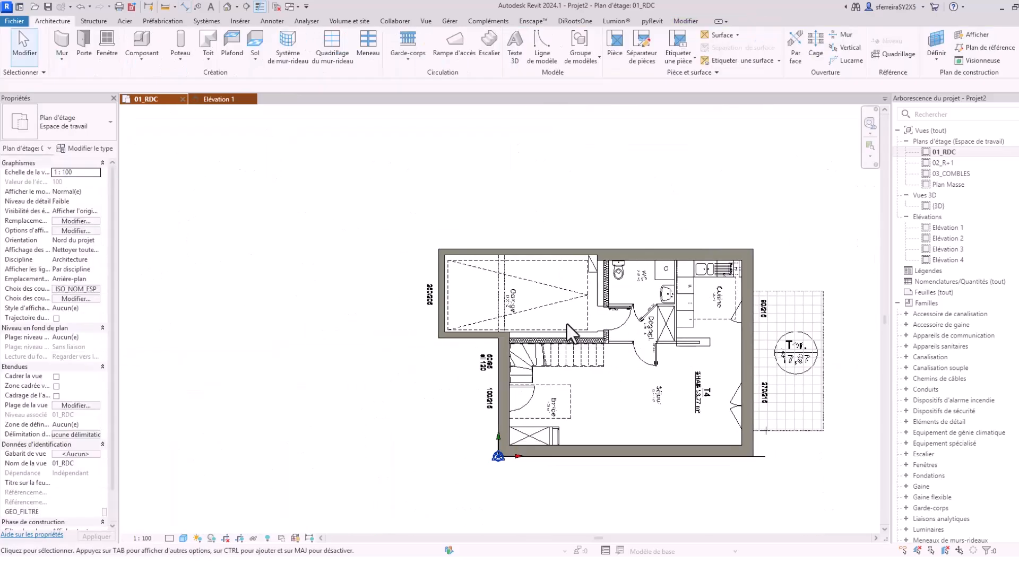
left_click(59, 39)
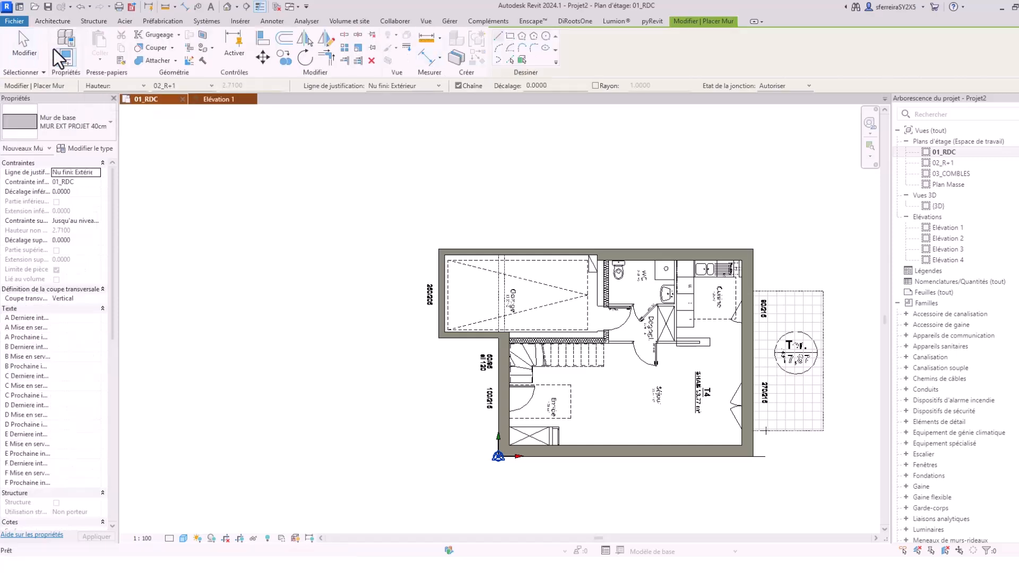
left_click(68, 126)
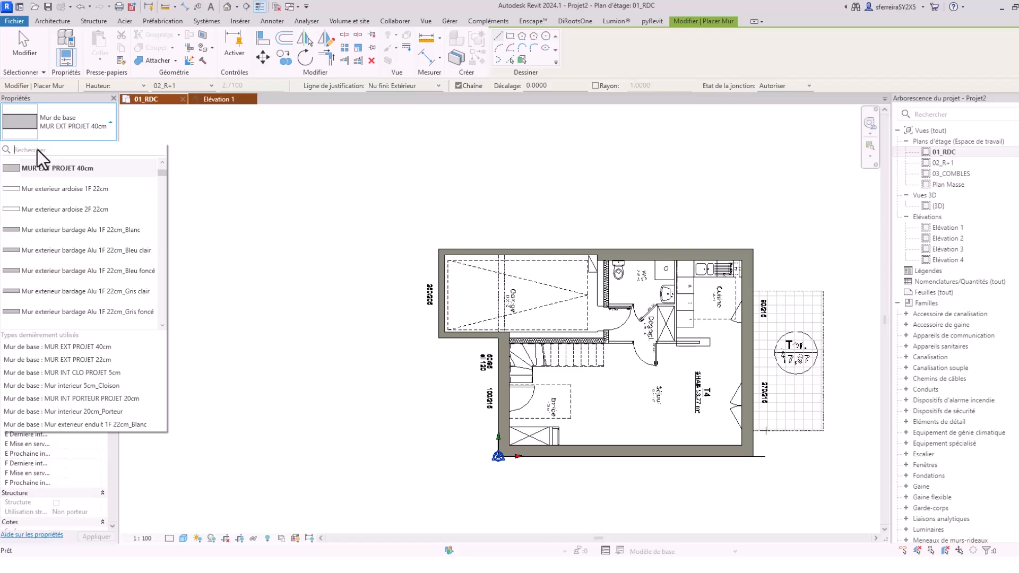
type("PRO")
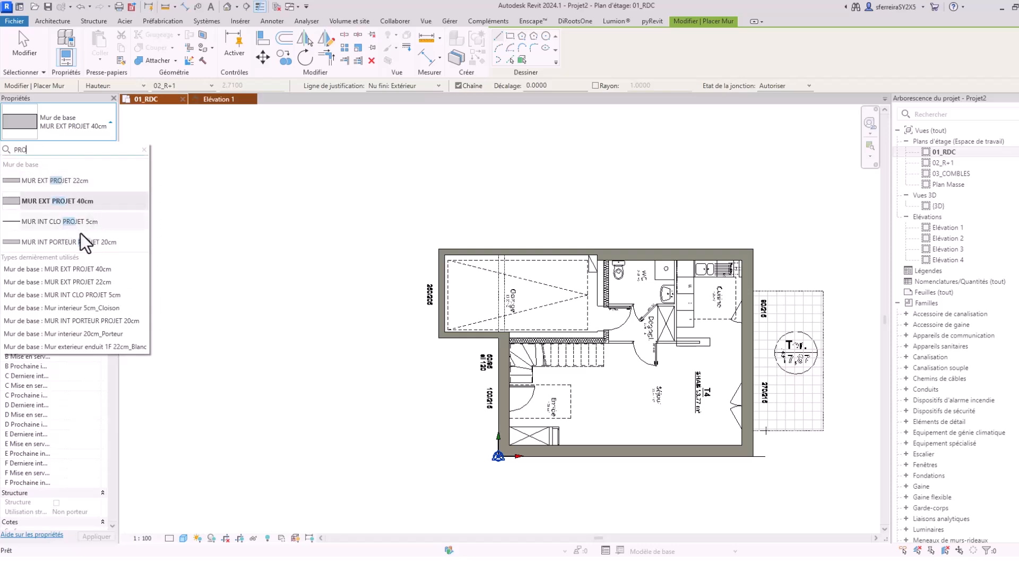
mouse_move(55, 245)
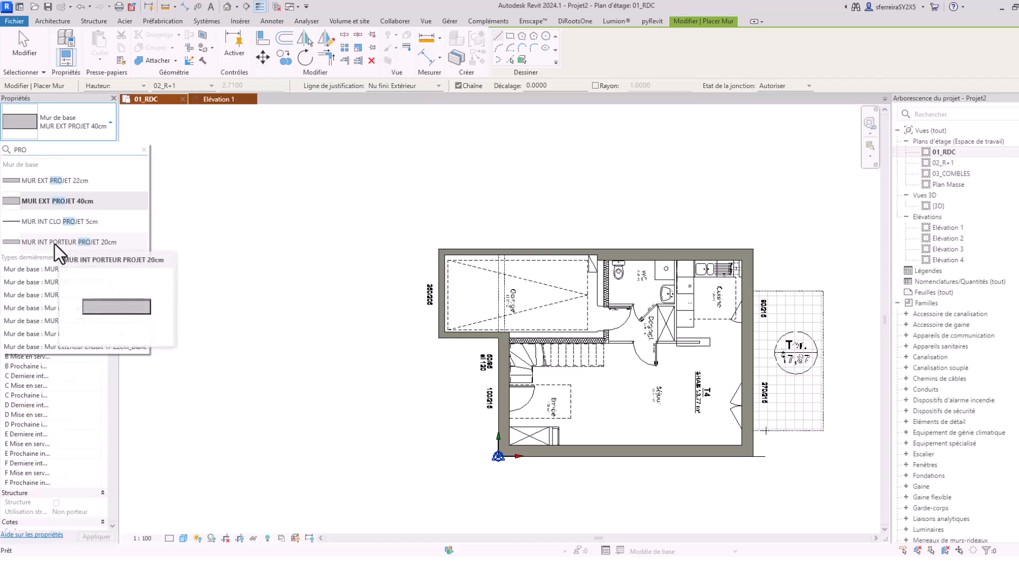
left_click(55, 242)
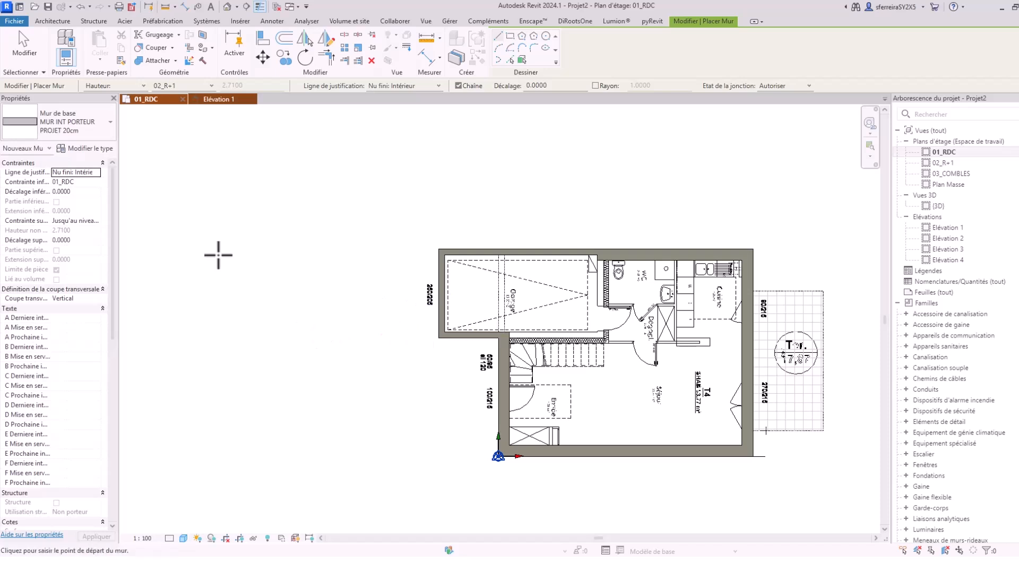
- Duplicate the 20 cm interior load-bearing wall type under the name MUR INT PORTEUR PROJET 40cm
left_click(81, 151)
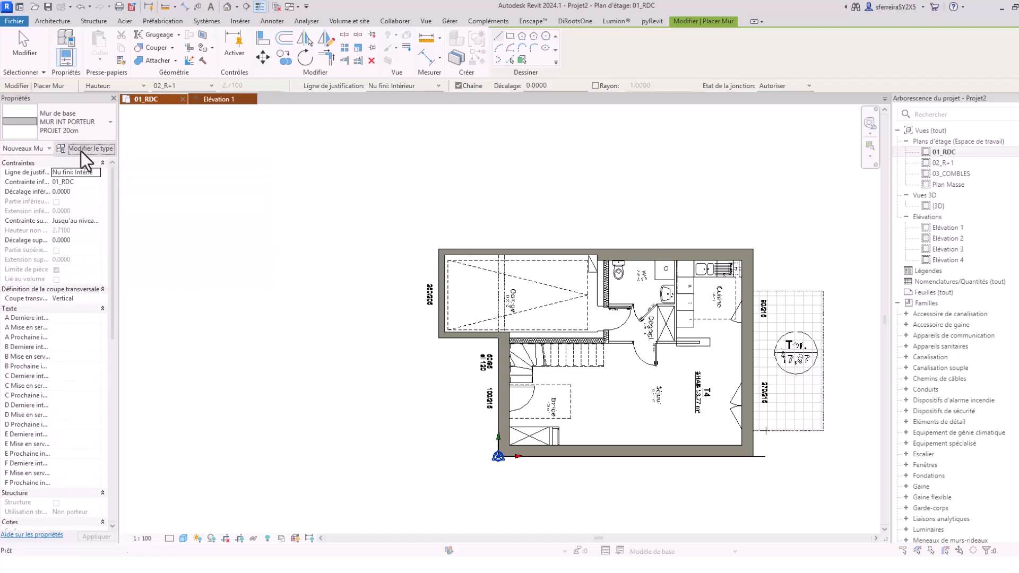
left_click(905, 209)
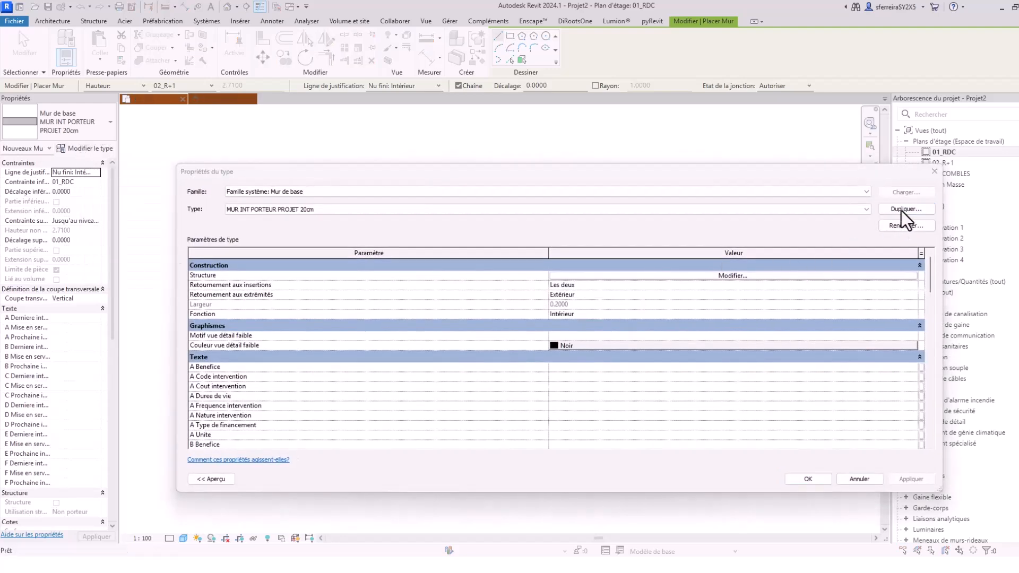
left_click(590, 325)
key("BackSpace")
type("40cm 2")
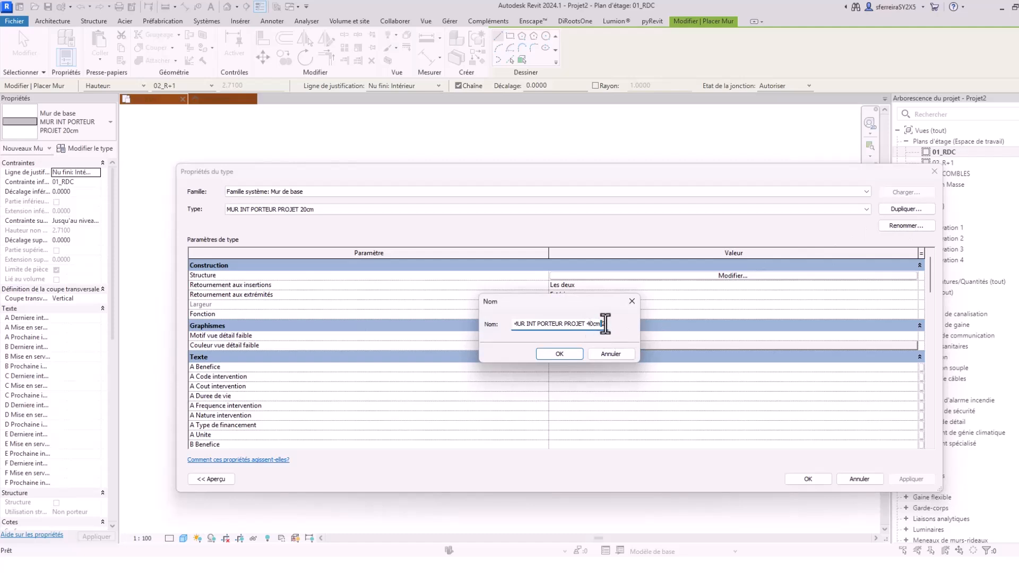
key("BackSpace")
left_click(559, 354)
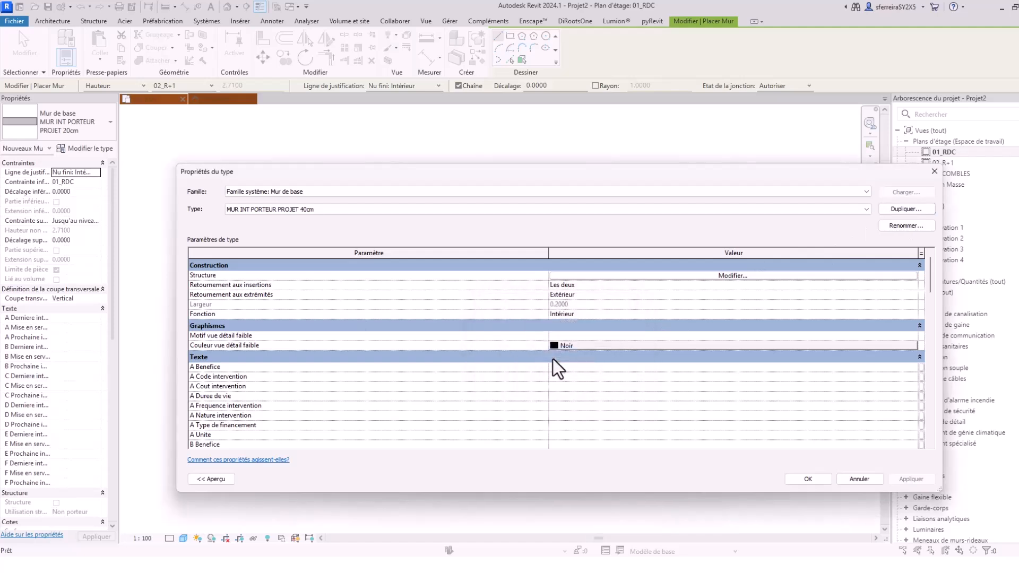
- Set the Porteur/Ossature layer of the new wall type to a thickness of 0.38 m and apply the type
left_click(723, 275)
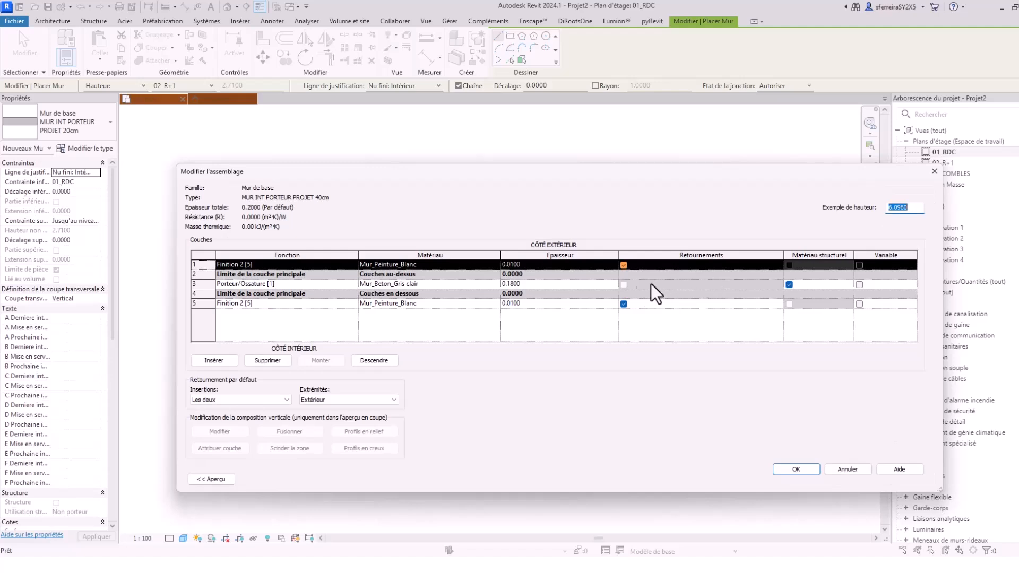
left_click(554, 285)
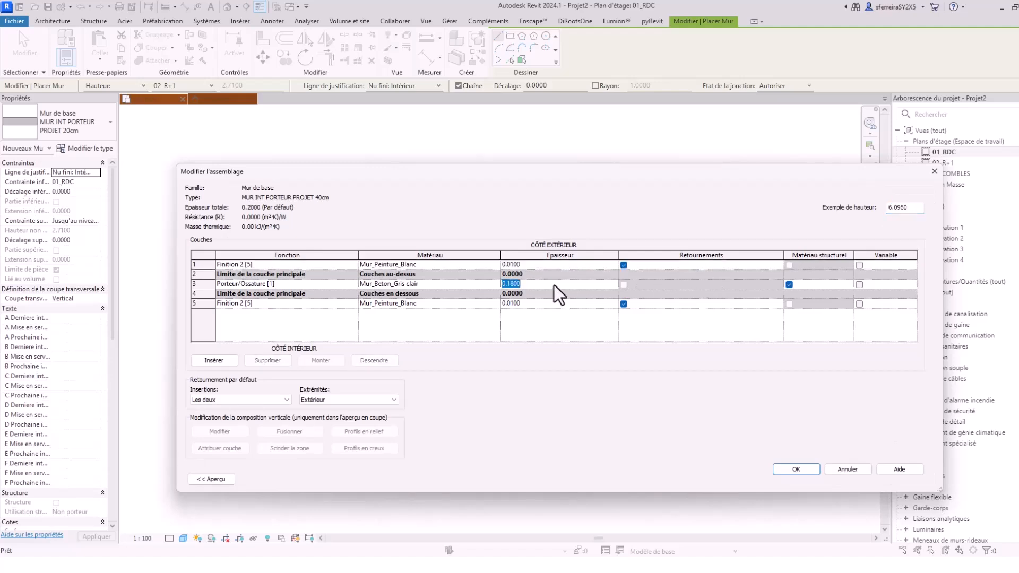
type(".38")
left_click(796, 470)
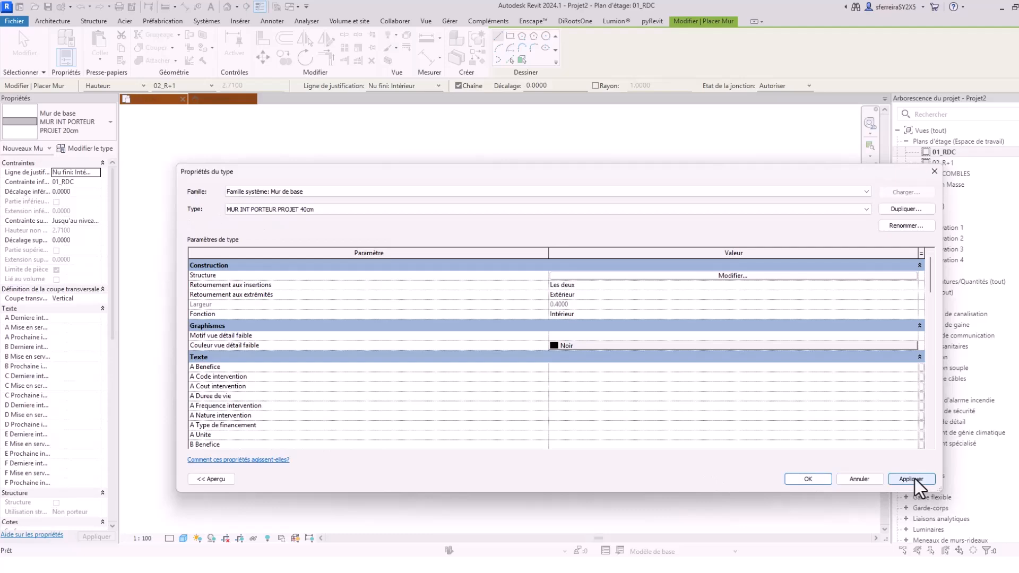
left_click(811, 480)
- Draw a 40 cm load-bearing wall about 3.1 m long between garage and stairs, from the garage's lower-right wall corner towards the hallway
scroll(508, 334, "up", 8)
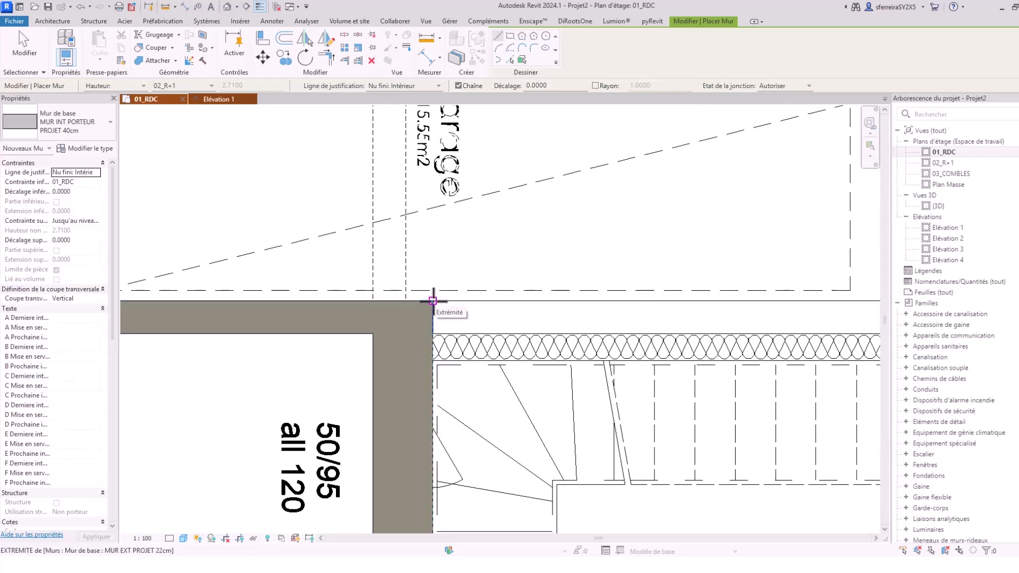
left_click(432, 301)
scroll(470, 301, "down", 5)
middle_click_drag(518, 301, 451, 301)
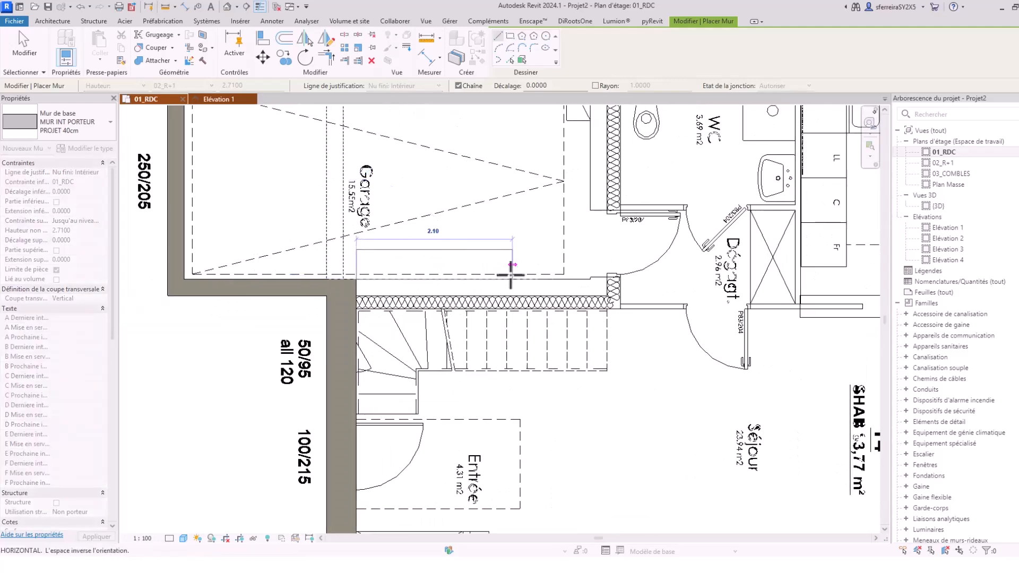
middle_click_drag(519, 268, 482, 301)
scroll(520, 280, "up", 2)
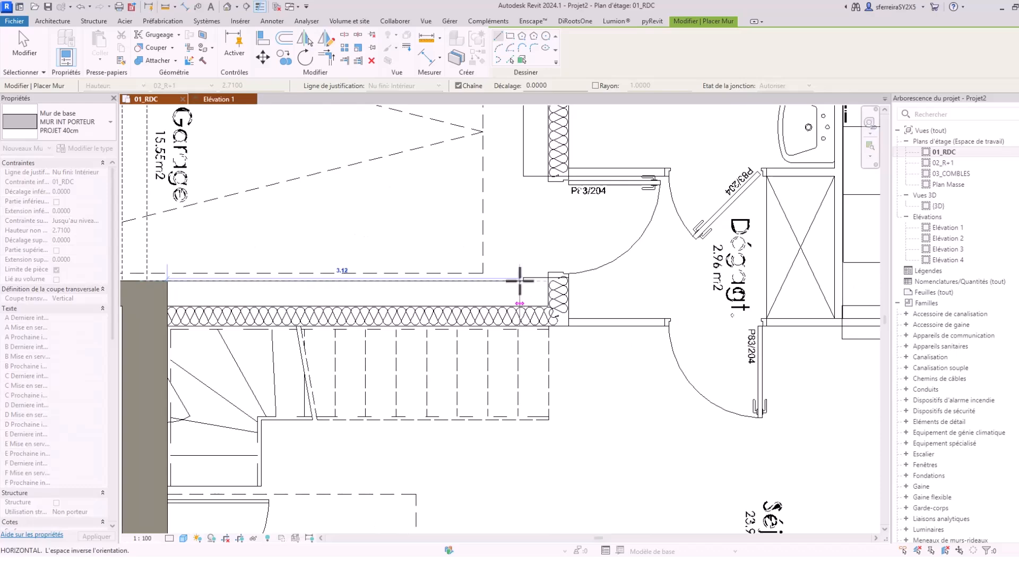
scroll(521, 280, "up", 2)
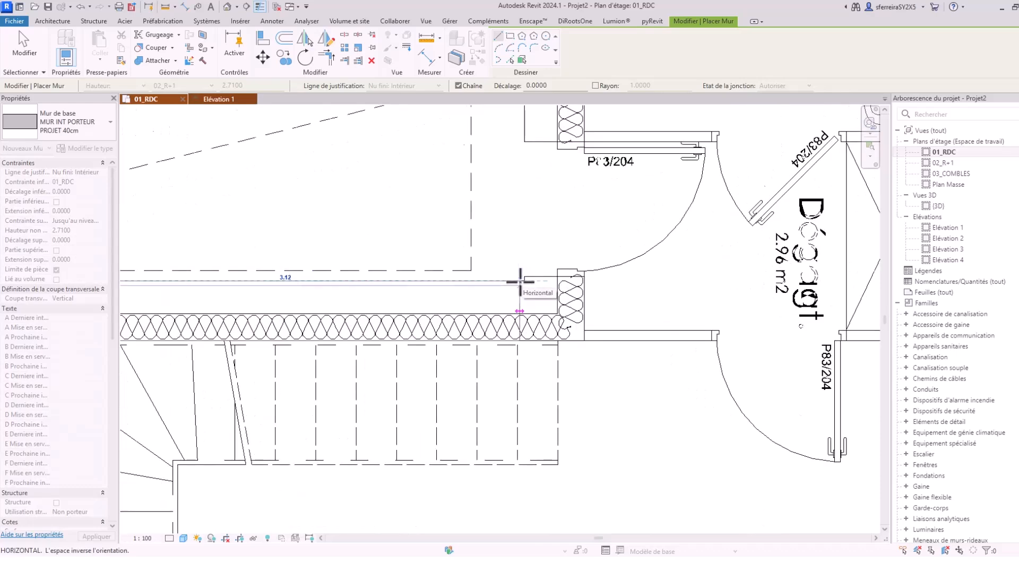
left_click(527, 283)
- Draw the 40 cm load-bearing wall between garage and WC, from the upper façade wall down to the garage's lower wall line
scroll(526, 291, "down", 3)
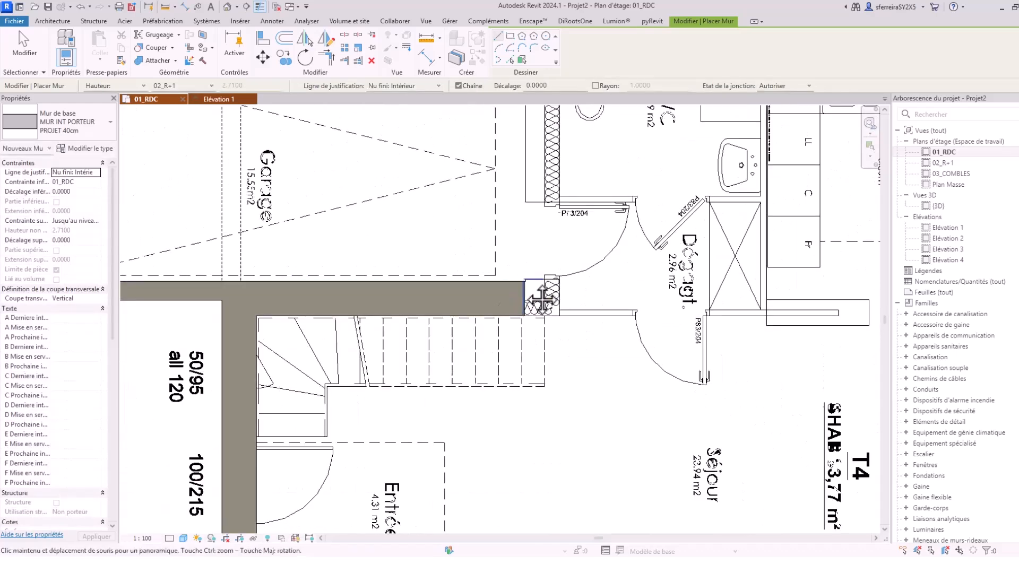
scroll(519, 307, "up", 2)
scroll(518, 235, "up", 4)
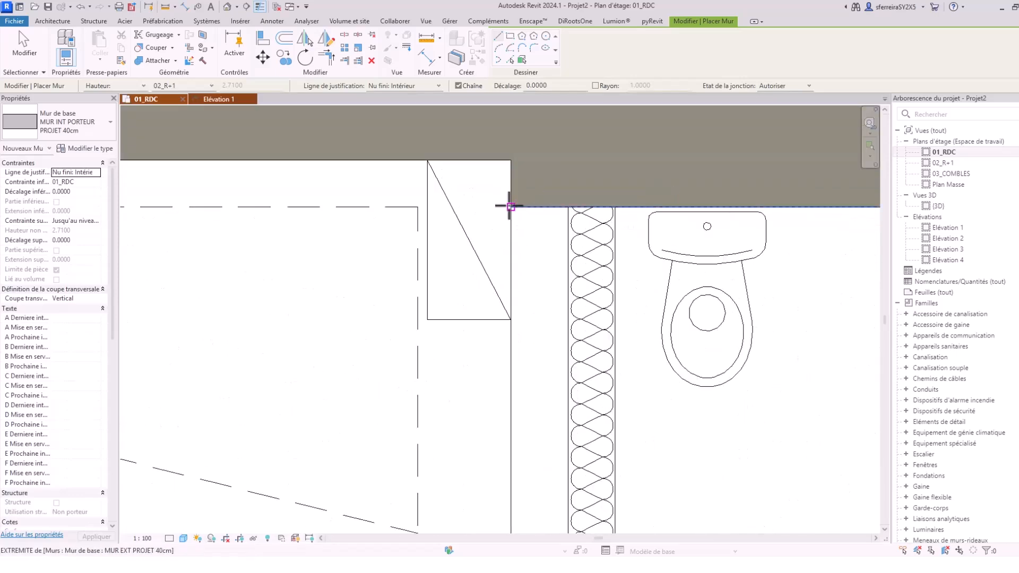
left_click(509, 206)
scroll(509, 206, "down", 3)
middle_click_drag(530, 433, 546, 239)
scroll(526, 297, "up", 2)
left_click(530, 306)
key("Escape")
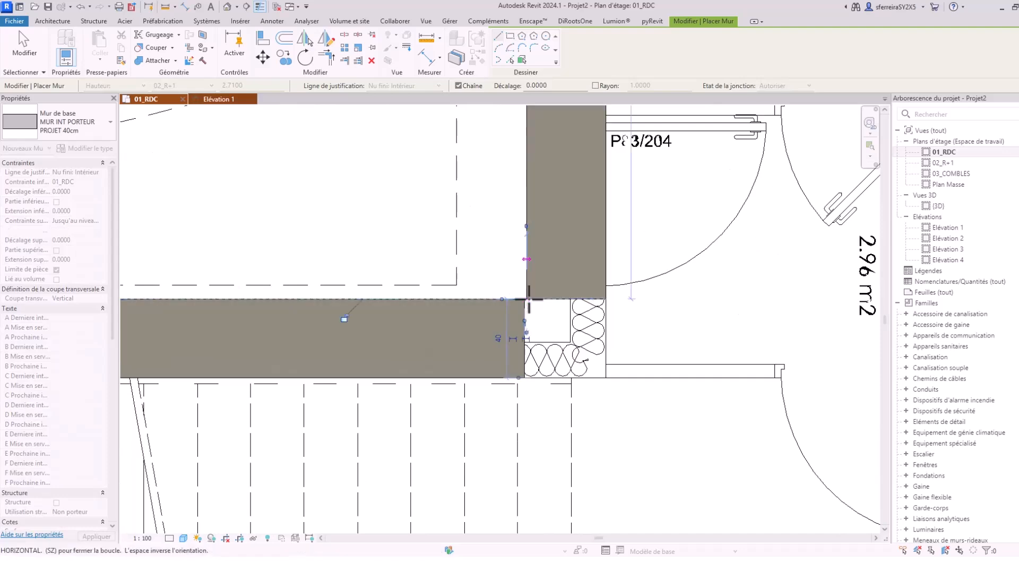
scroll(543, 270, "down", 4)
middle_click_drag(579, 302, 587, 347)
key("Escape")
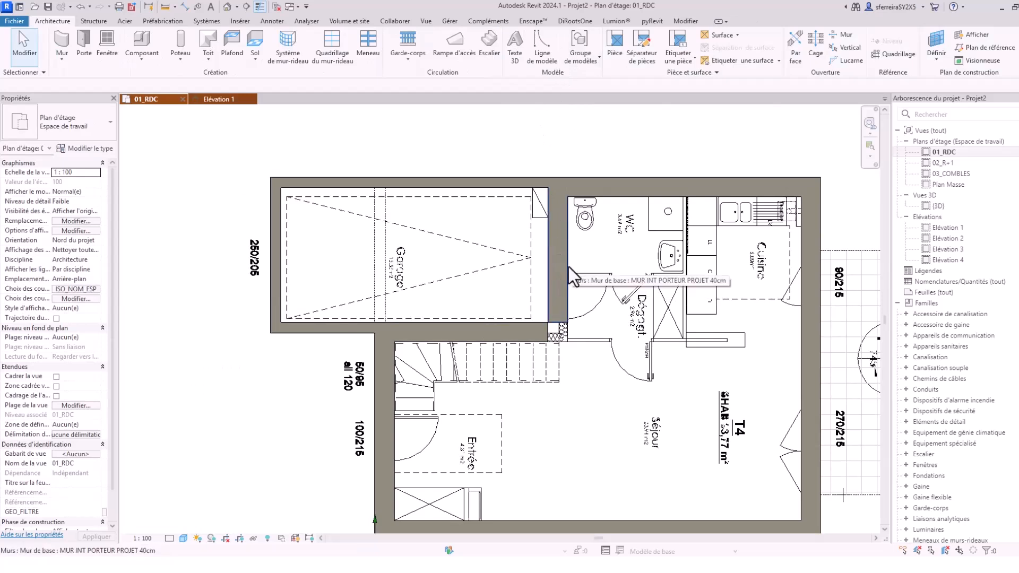
- Trim/extend the stair-side and WC-side load-bearing walls to a corner so they meet at the garage's inner angle
left_click(692, 22)
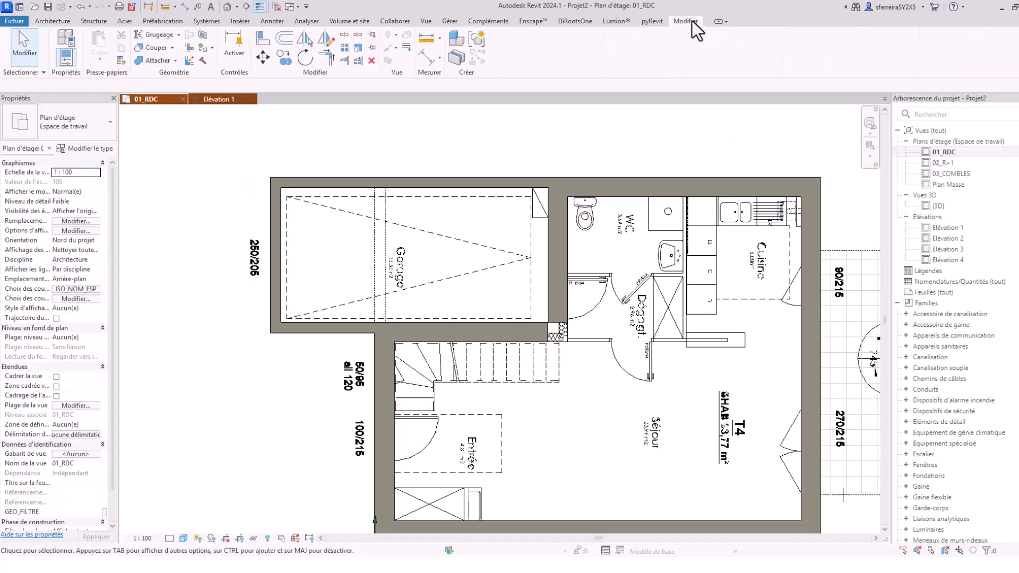
left_click(327, 58)
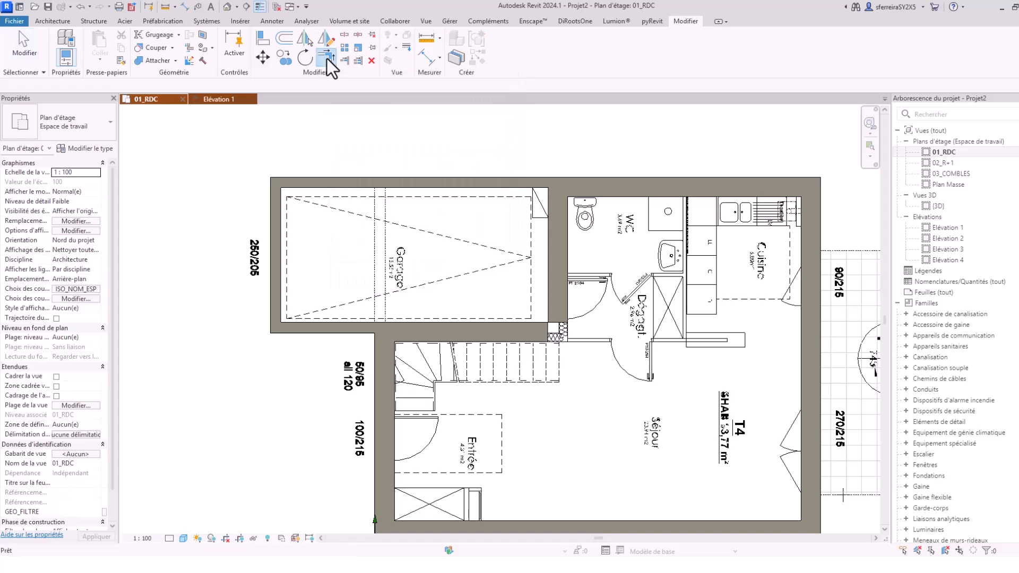
left_click(441, 327)
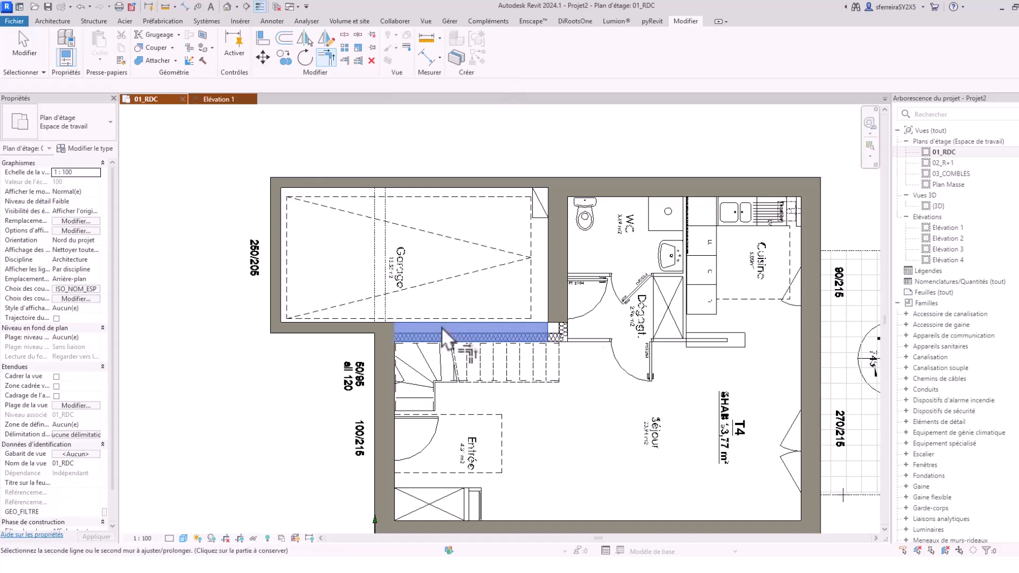
left_click(547, 281)
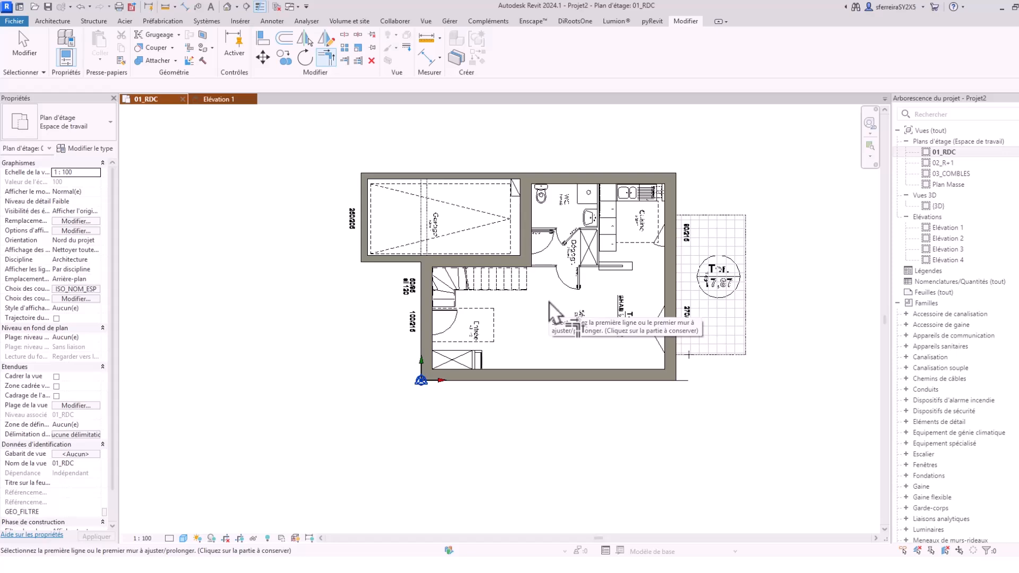
scroll(536, 297, "up", 4)
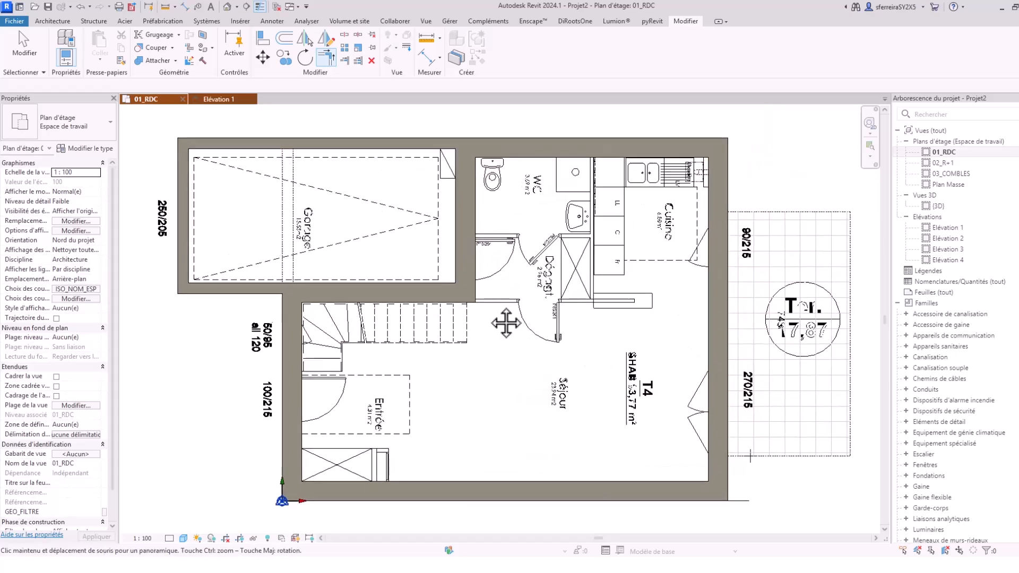
middle_click_drag(481, 290, 562, 335)
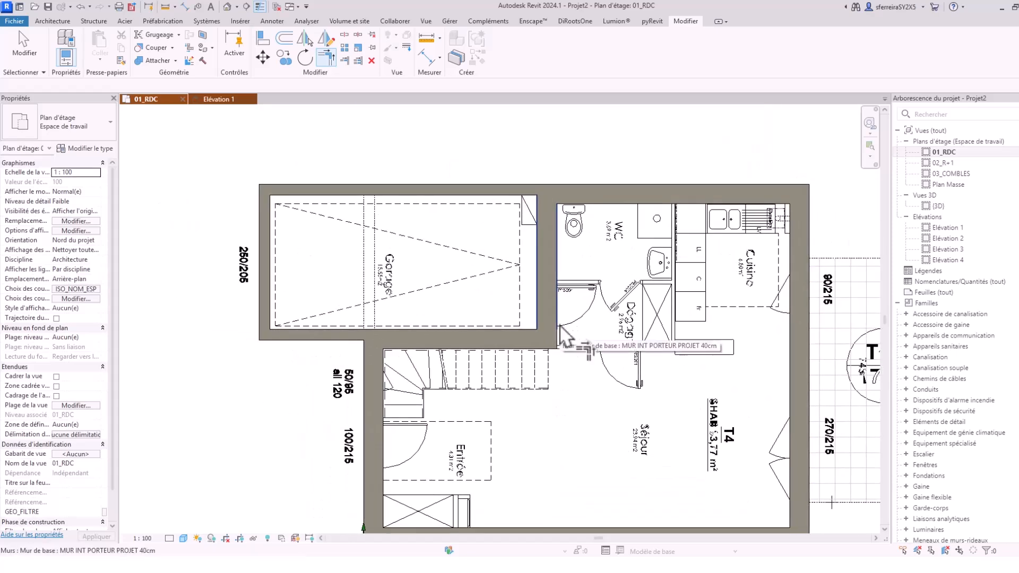
scroll(557, 334, "down", 3)
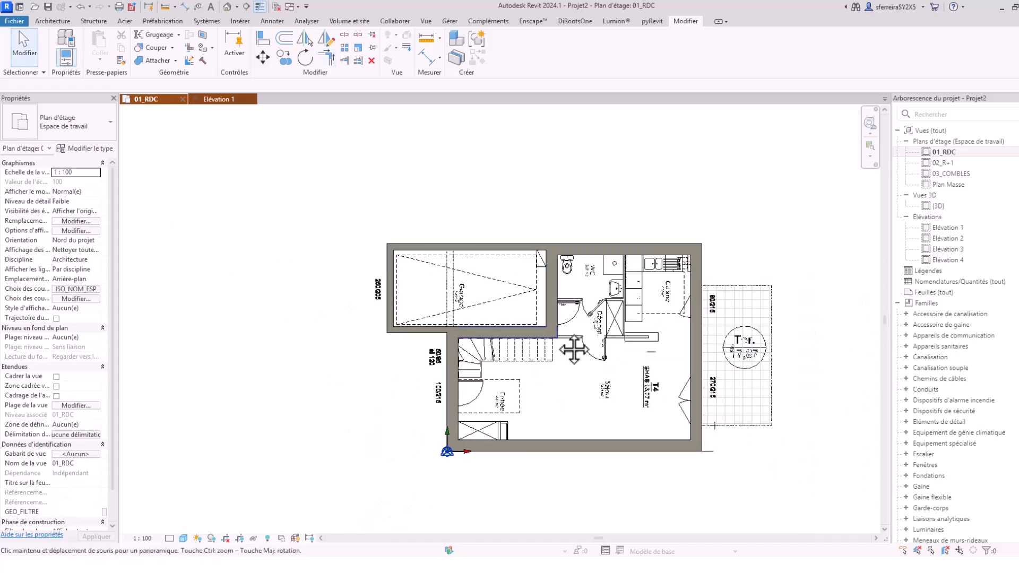
middle_click_drag(556, 332, 524, 331)
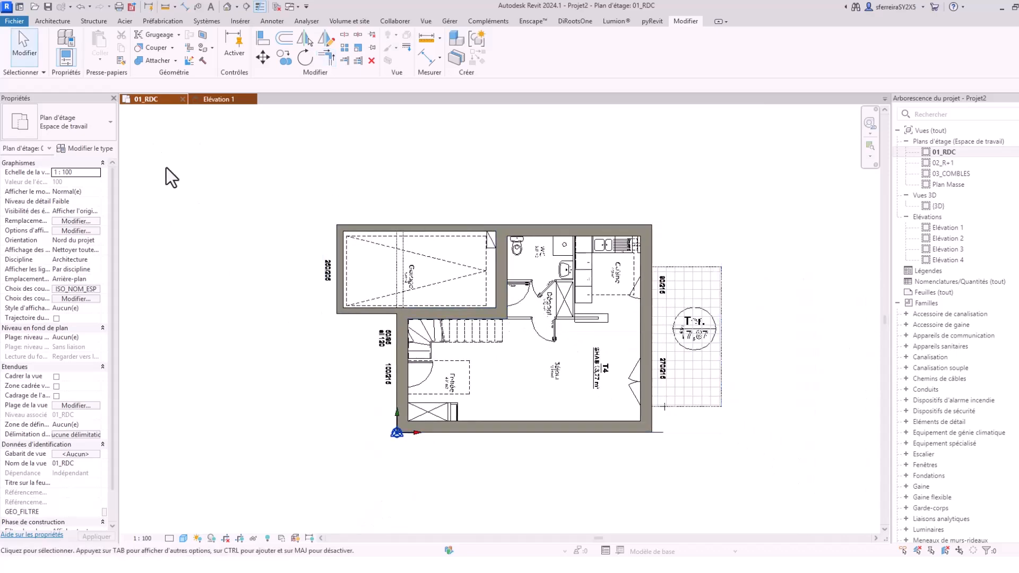
- Start a new wall using the MUR INT CLO PROJET 5cm partition type
left_click(53, 22)
left_click(61, 41)
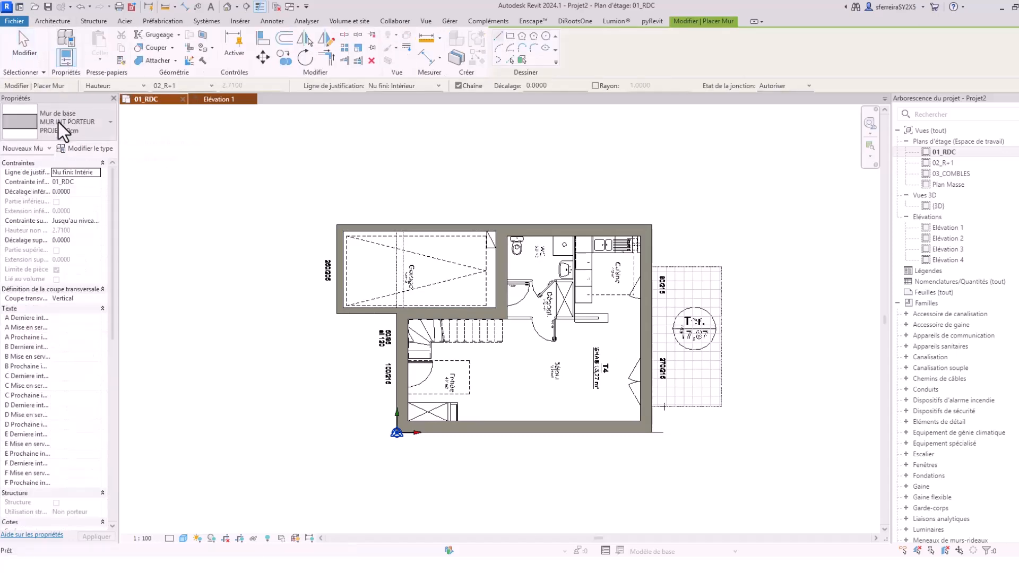
left_click(59, 122)
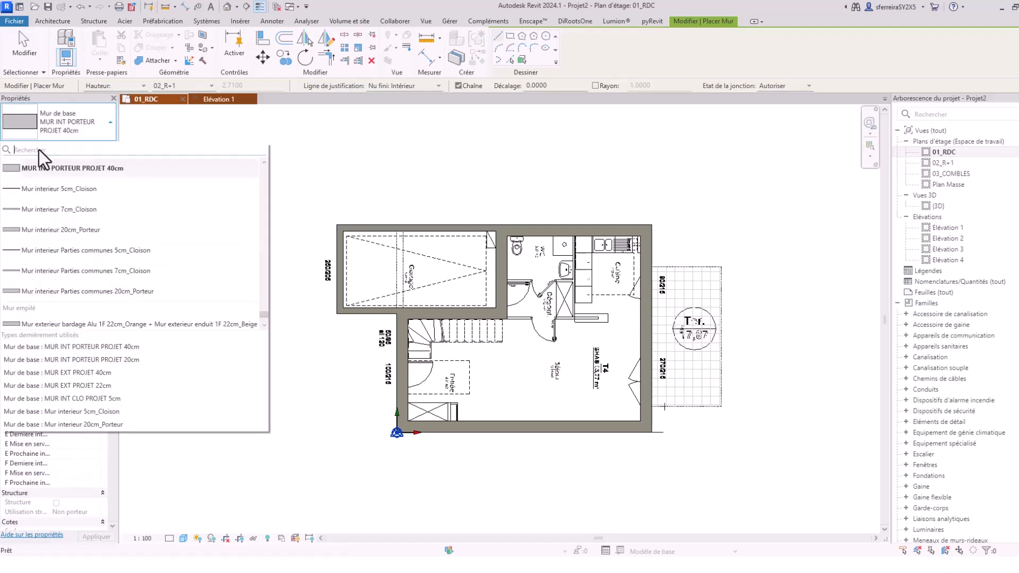
type("P")
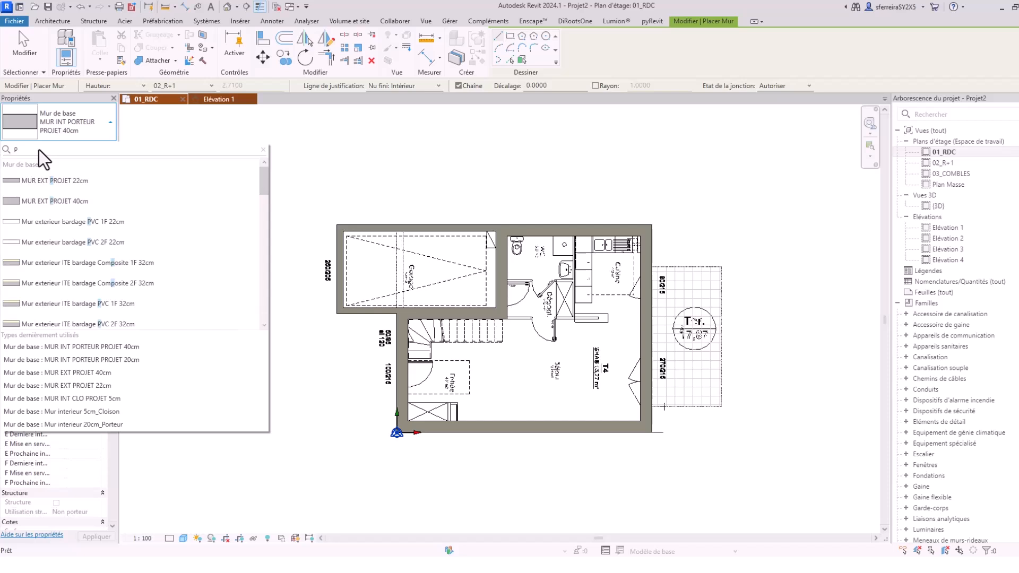
type("ROJ")
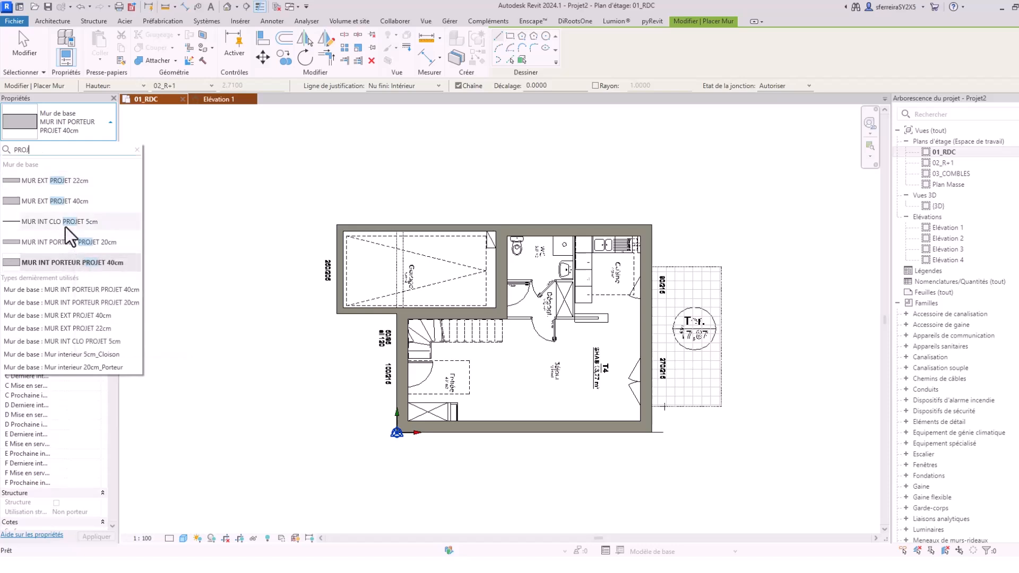
mouse_move(65, 226)
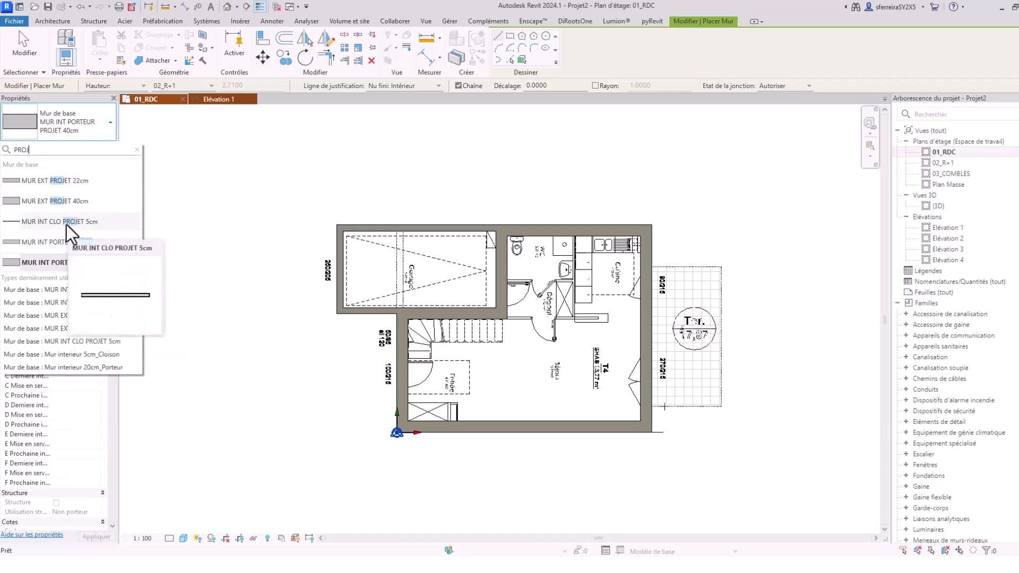
left_click(66, 222)
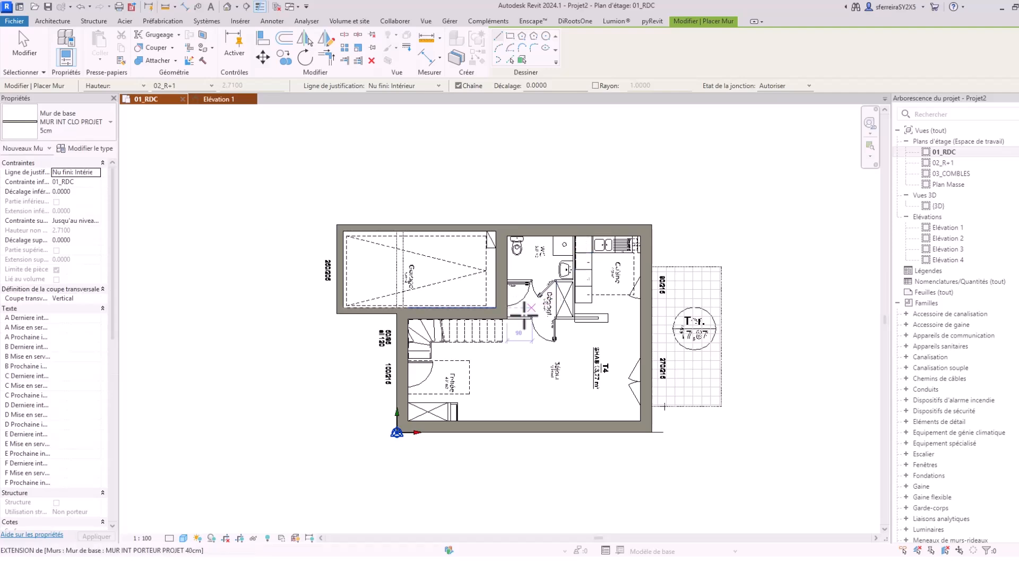
- Draw the 5 cm partition along the hallway's living-room side, from the load-bearing wall corner to the wall end drawn past the kitchen counter
scroll(518, 318, "up", 3)
scroll(519, 318, "up", 5)
left_click(444, 331)
scroll(457, 329, "down", 4)
middle_click_drag(644, 341, 353, 296)
scroll(524, 288, "up", 1)
left_click(492, 287)
key("Escape")
- Draw a 5 cm partition between the WC and kitchen, from the hallway's lower partition up to the façade wall's inner face
scroll(427, 290, "up", 4)
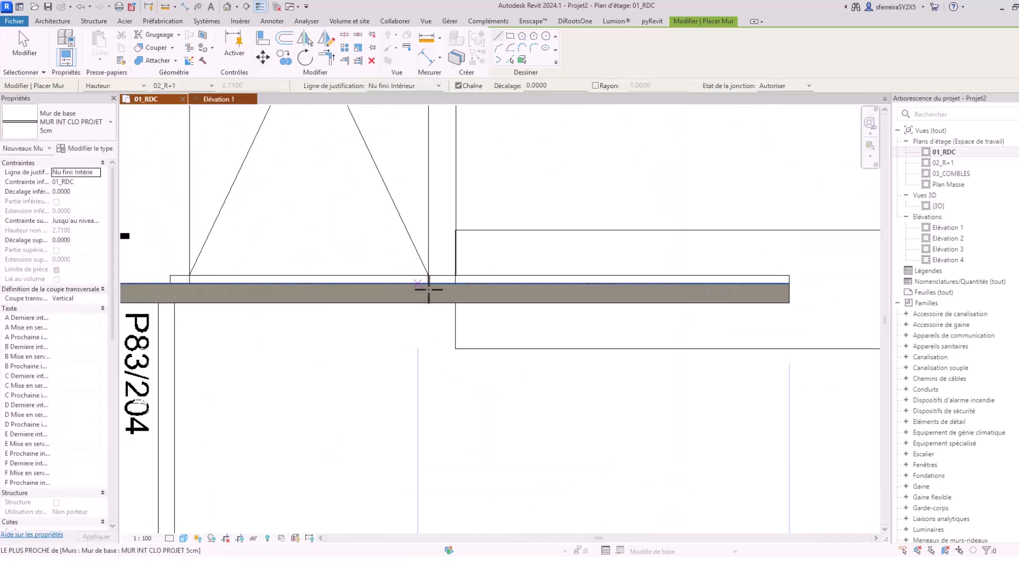
left_click(455, 284)
scroll(458, 258, "down", 2)
middle_click_drag(476, 193, 482, 366)
middle_click_drag(478, 156, 480, 352)
middle_click_drag(459, 236, 472, 417)
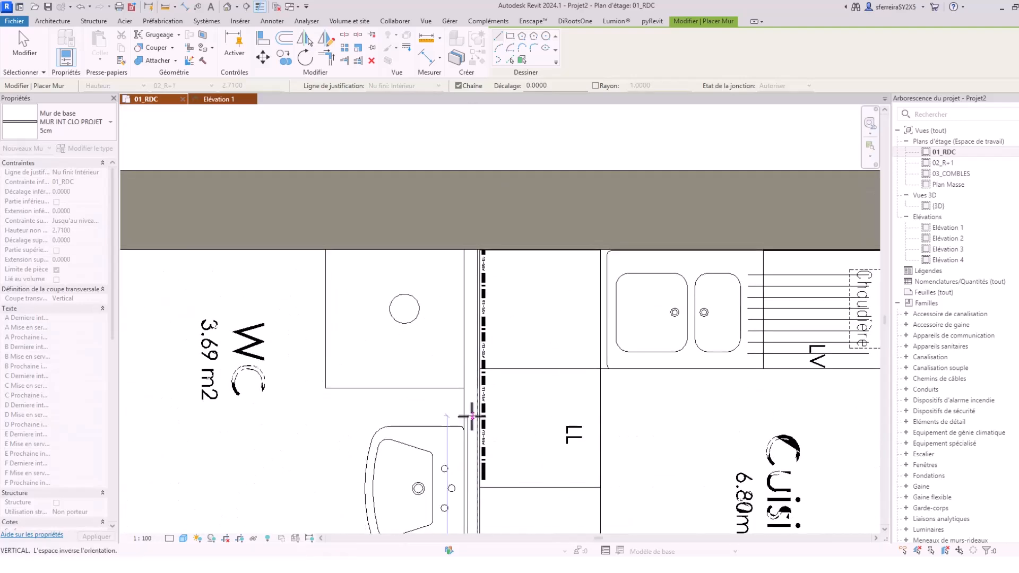
left_click(478, 250)
scroll(478, 248, "down", 2)
key("Escape")
- Draw a 5 cm partition between the WC and hallway, from the load-bearing wall across to the kitchen-side partition
middle_click_drag(459, 368, 522, 263)
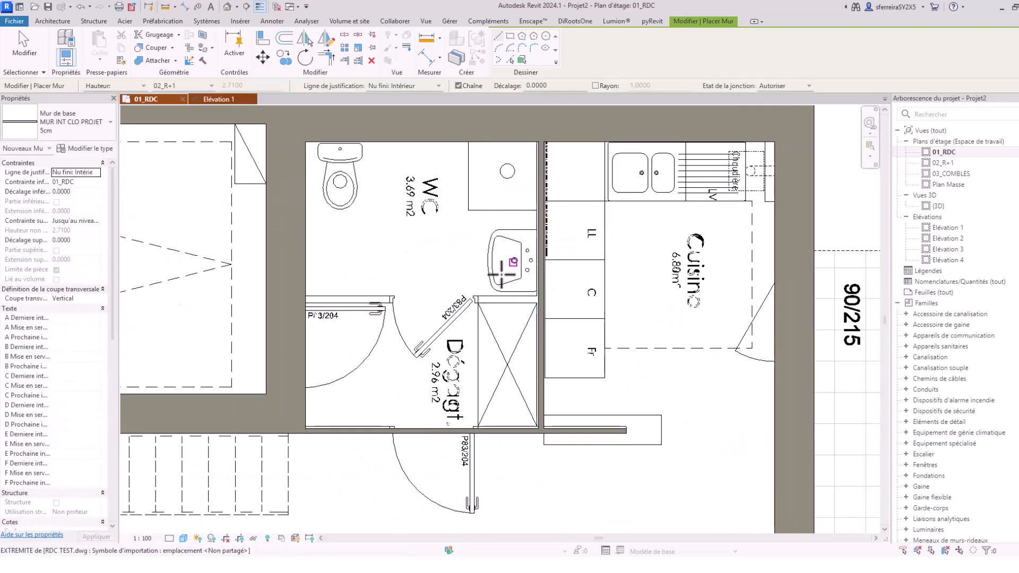
scroll(321, 300, "up", 4)
left_click(284, 284)
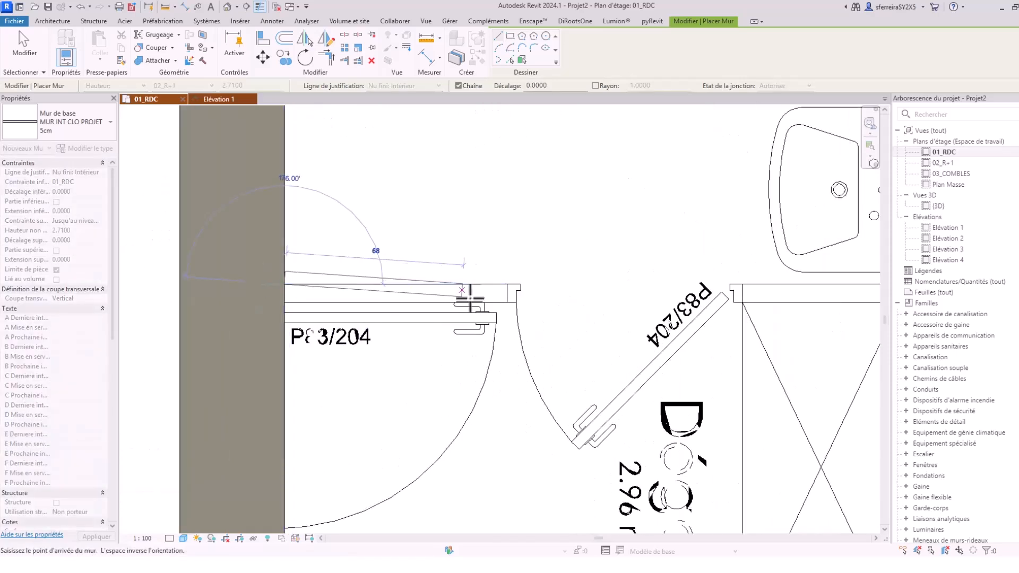
middle_click_drag(593, 304, 386, 305)
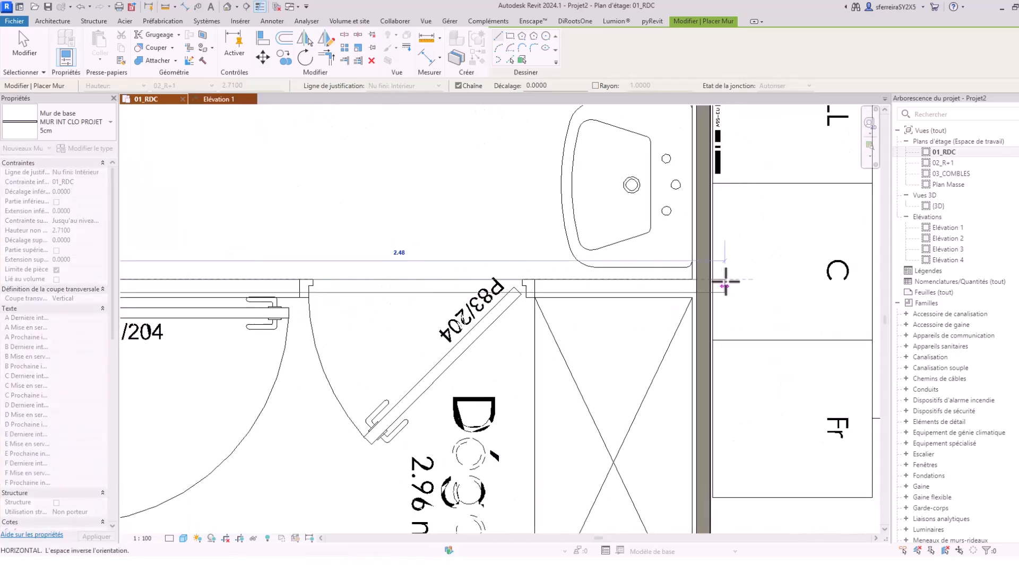
left_click(699, 278)
scroll(591, 274, "down", 3)
scroll(633, 334, "up", 3)
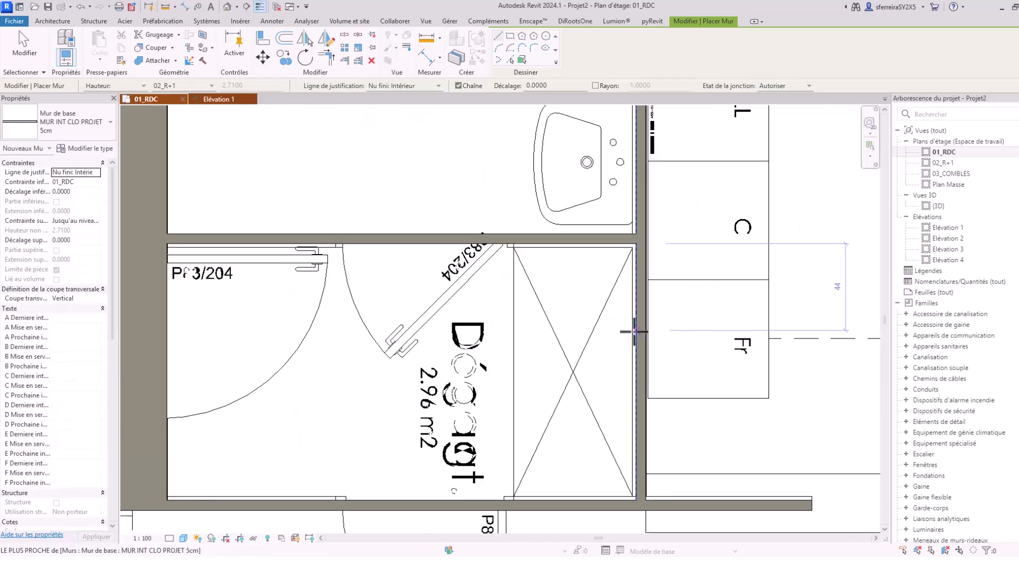
key("Escape")
- Examine the new partitions around the WC and hallway against the wall lines of the linked plan
middle_click_drag(451, 312, 564, 312)
middle_click_drag(700, 283, 510, 382)
scroll(563, 299, "up", 1)
middle_click_drag(577, 218, 557, 307)
scroll(537, 334, "up", 4)
scroll(542, 341, "up", 2)
scroll(561, 344, "down", 3)
middle_click_drag(560, 344, 558, 288)
left_click(554, 277)
scroll(555, 286, "down", 3)
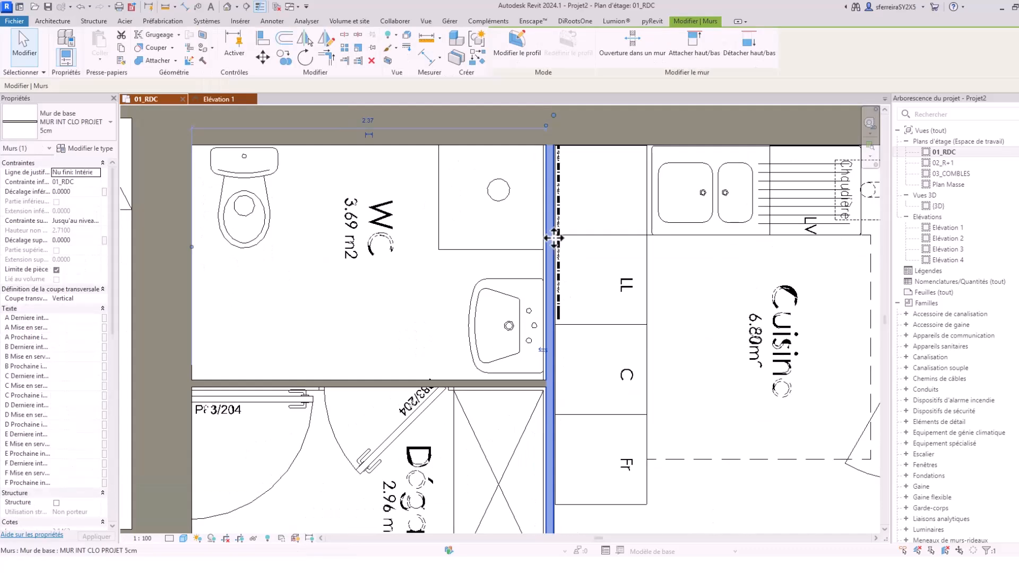
scroll(533, 387, "down", 1)
middle_click_drag(533, 387, 572, 283)
scroll(566, 335, "up", 3)
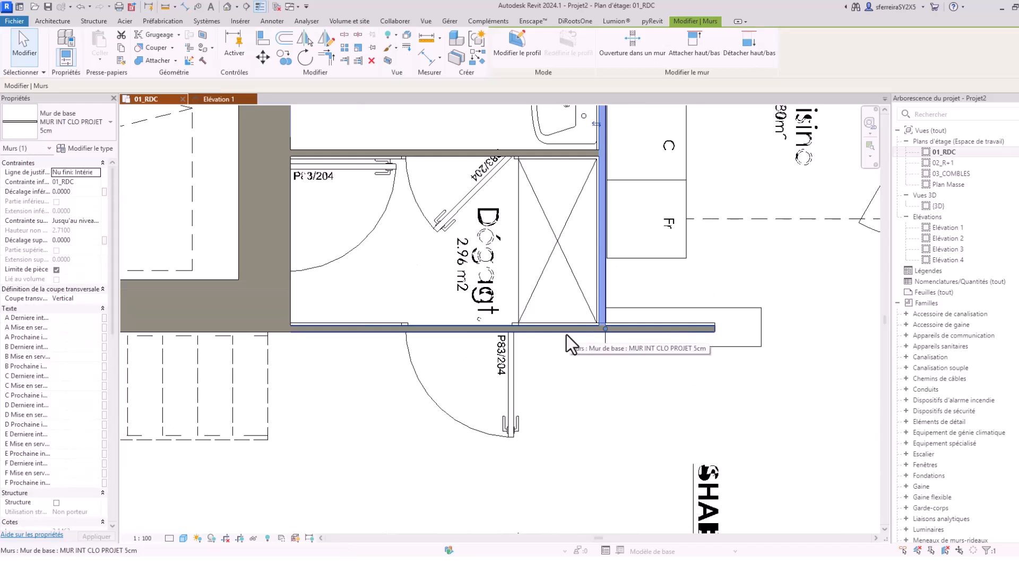
scroll(566, 336, "up", 2)
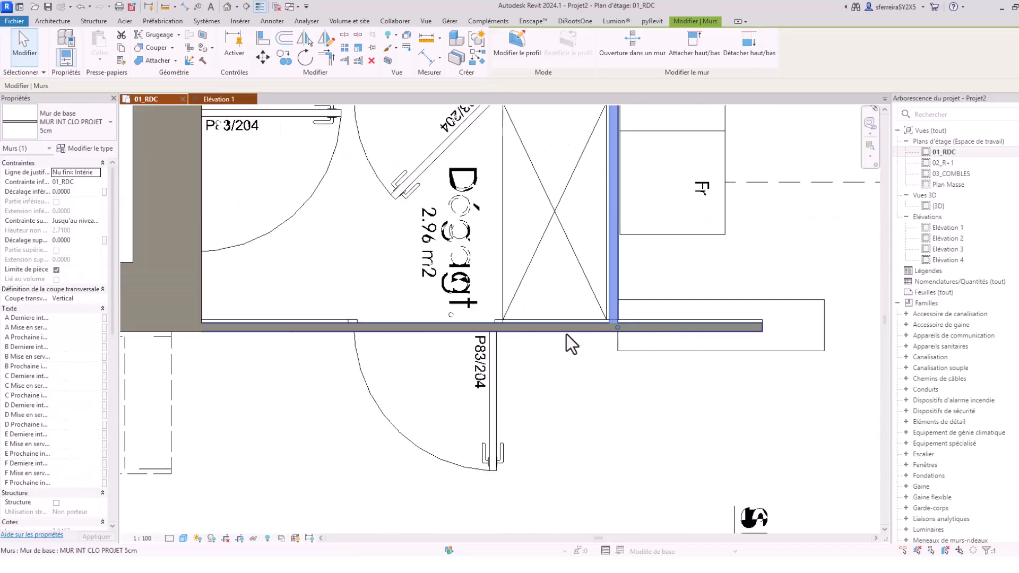
scroll(565, 336, "up", 2)
scroll(565, 336, "down", 2)
middle_click_drag(566, 334, 577, 332)
left_click(578, 339)
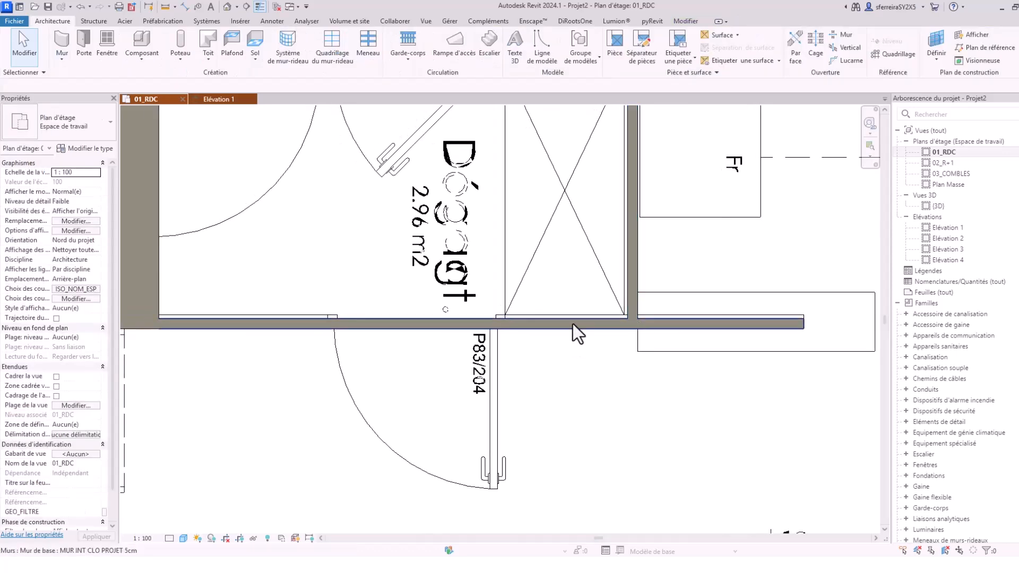
- Measure the thickness of the hallway's living-room partition against the linked plan with an aligned dimension
left_click(184, 7)
scroll(537, 273, "up", 1)
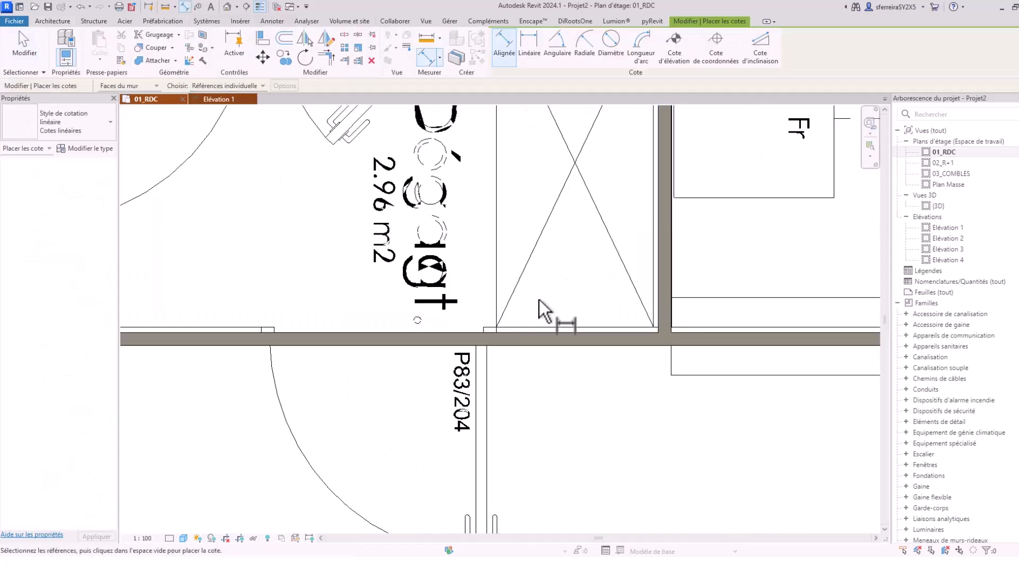
left_click(539, 336)
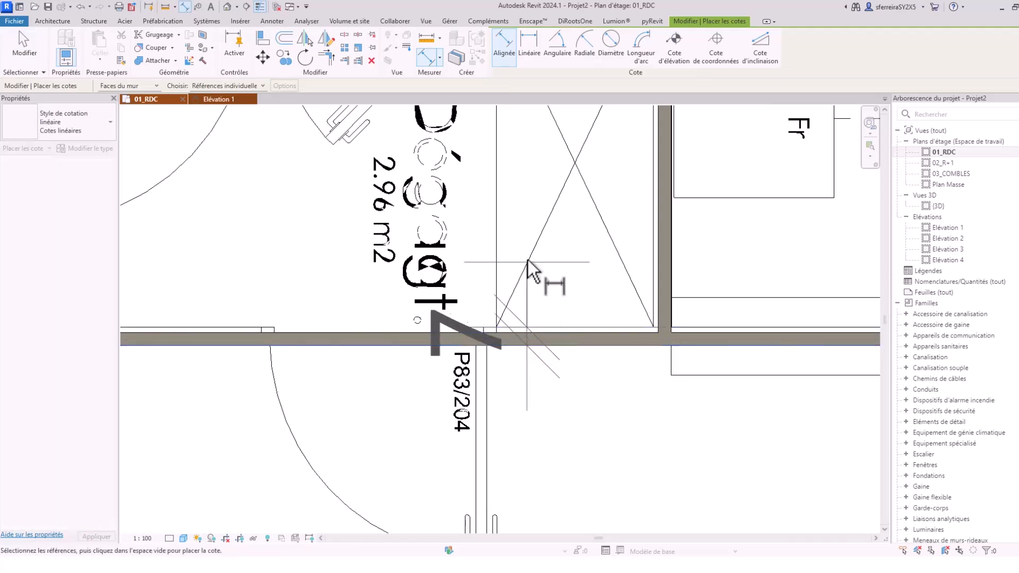
scroll(531, 269, "down", 2)
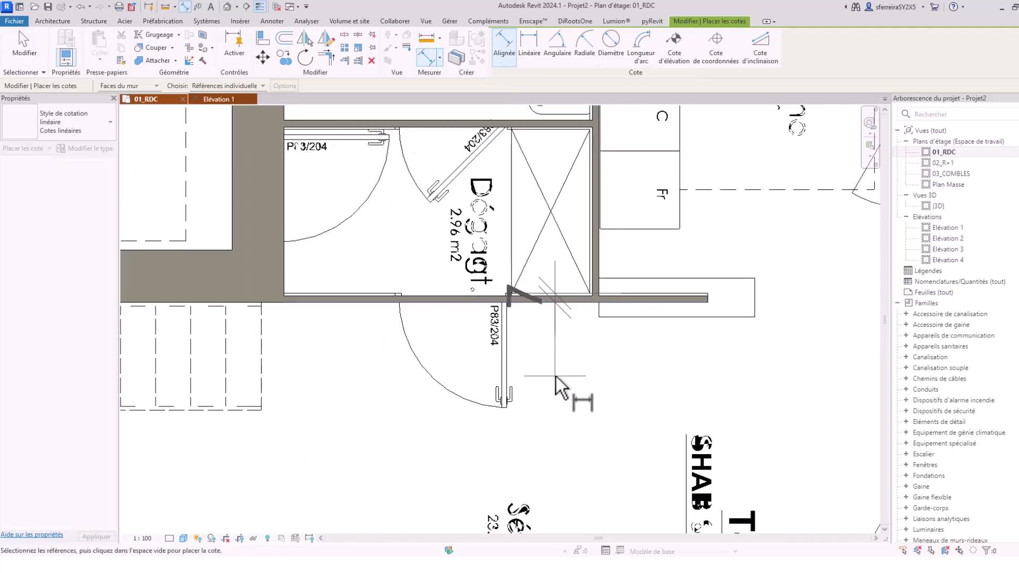
scroll(555, 377, "up", 2)
scroll(557, 353, "down", 3)
key("Escape")
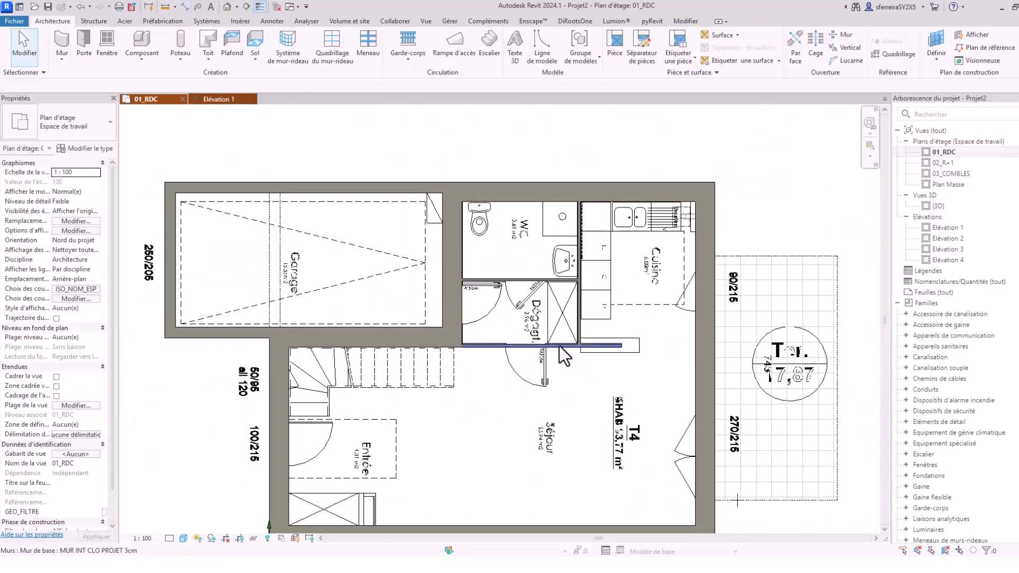
- Duplicate the type of the hallway's living-room partition as MUR INT CLO PROJET 7cm
left_click(560, 346)
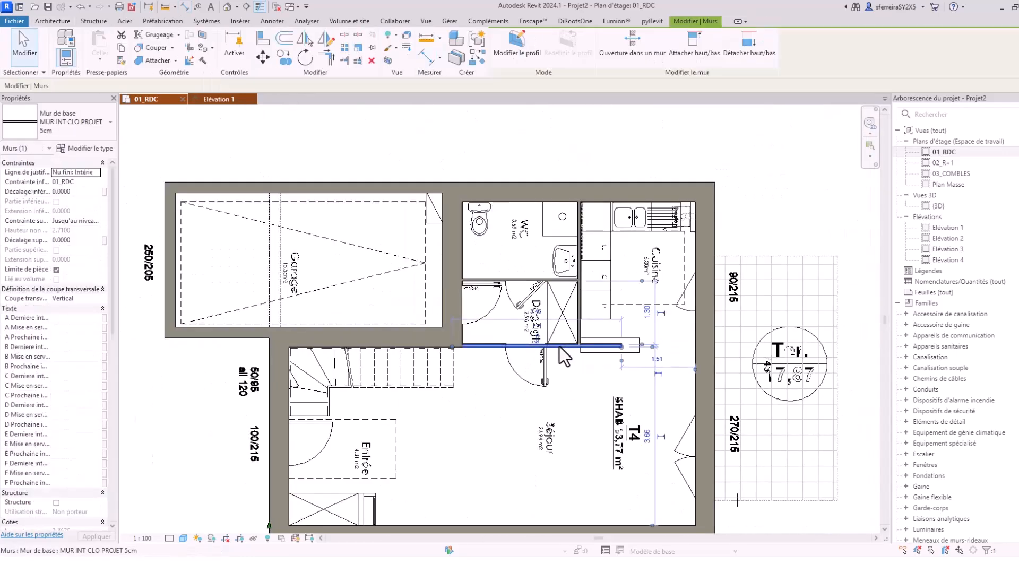
left_click(85, 148)
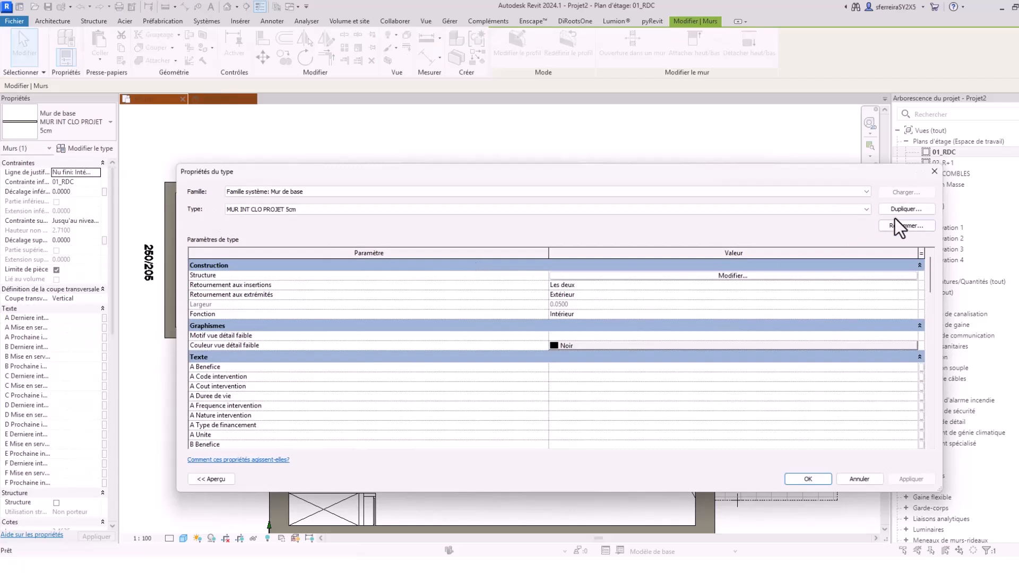
left_click(903, 210)
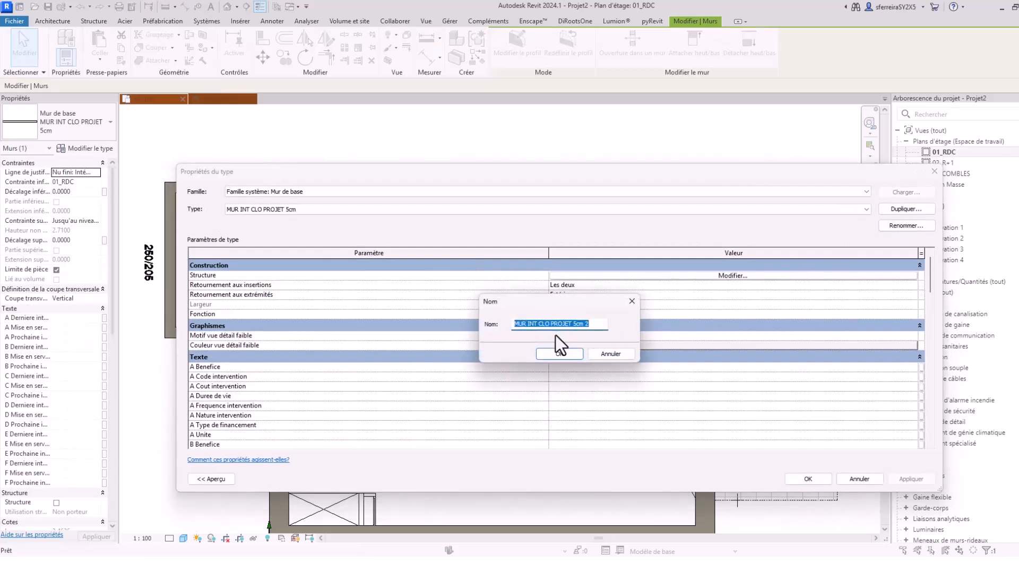
left_click(576, 324)
key("BackSpace")
type("7")
key("BackSpace")
key("BackSpace")
left_click(560, 354)
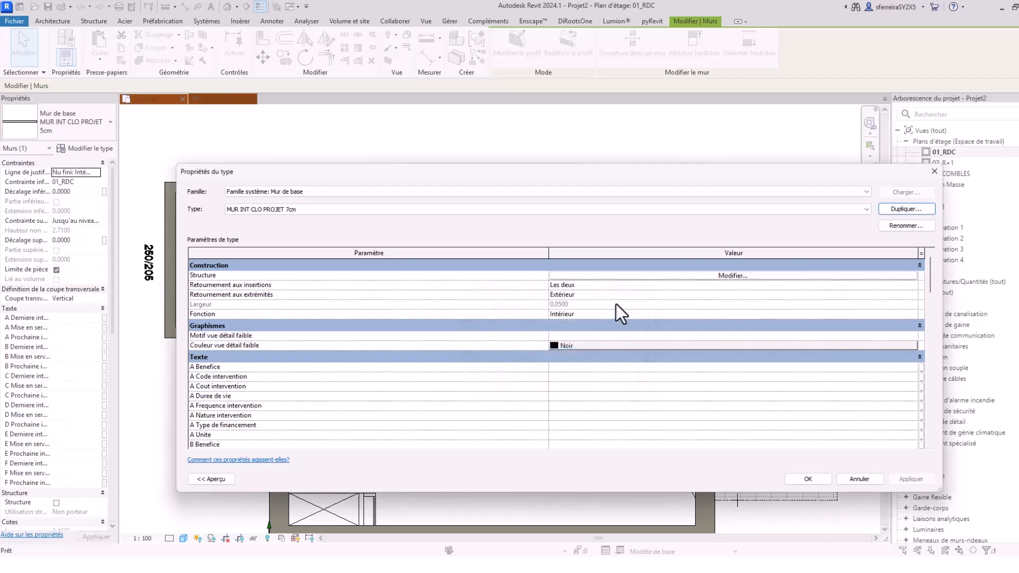
- Set the Doublage [2] layer thickness to 0.05 in the 7cm wall type's structure and apply the type to the selected partition
left_click(636, 277)
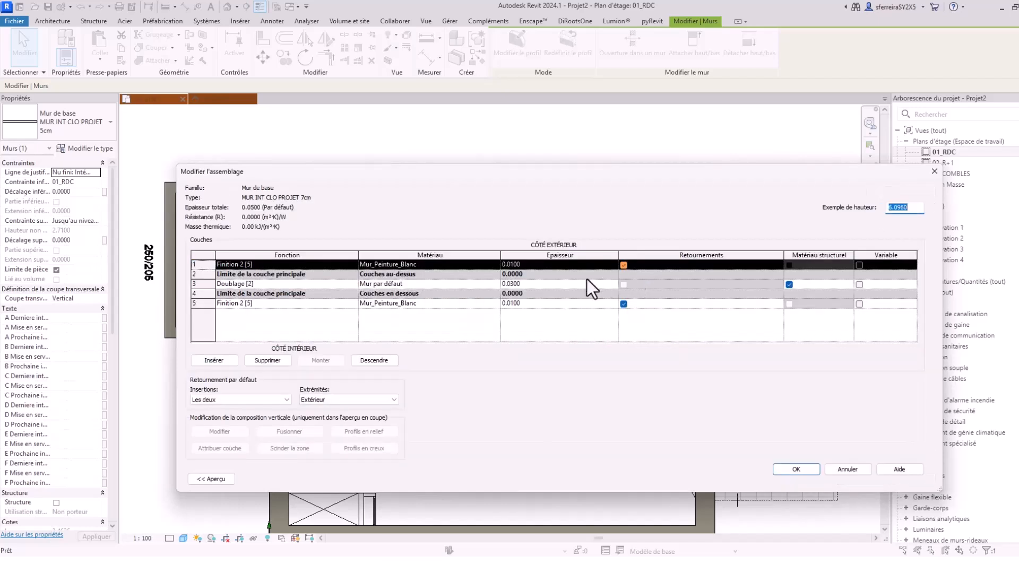
left_click(553, 286)
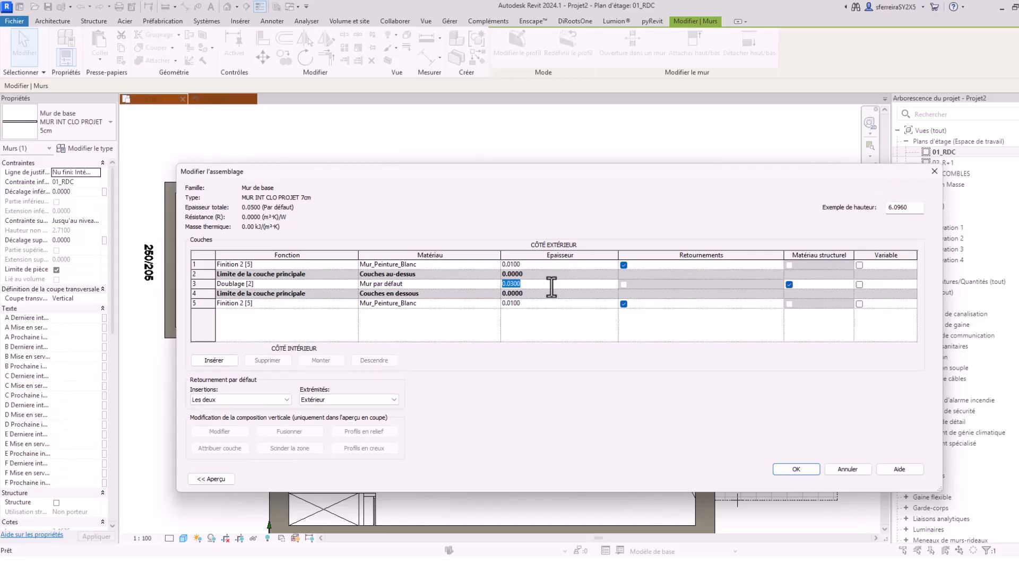
type(".05")
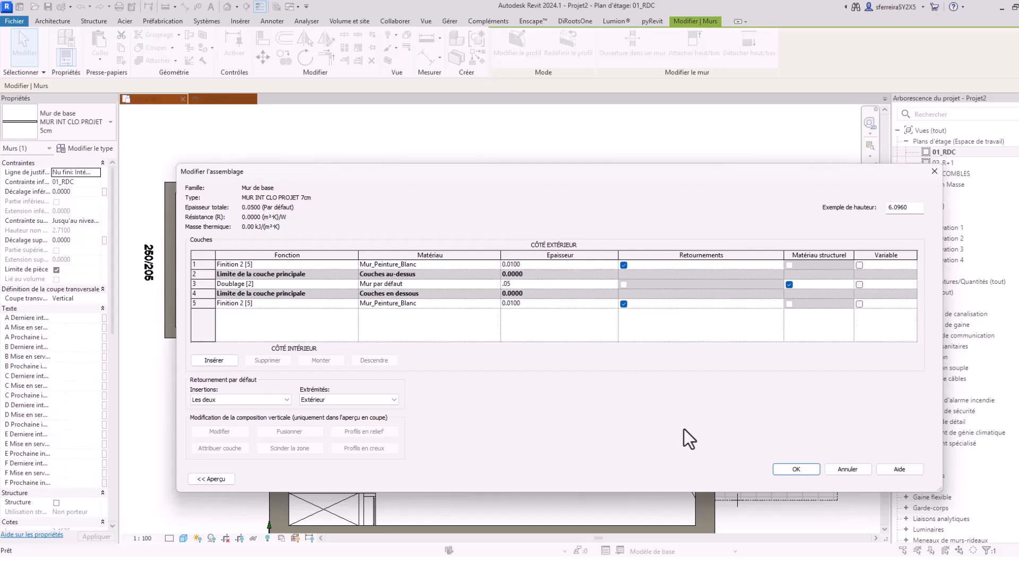
left_click(796, 469)
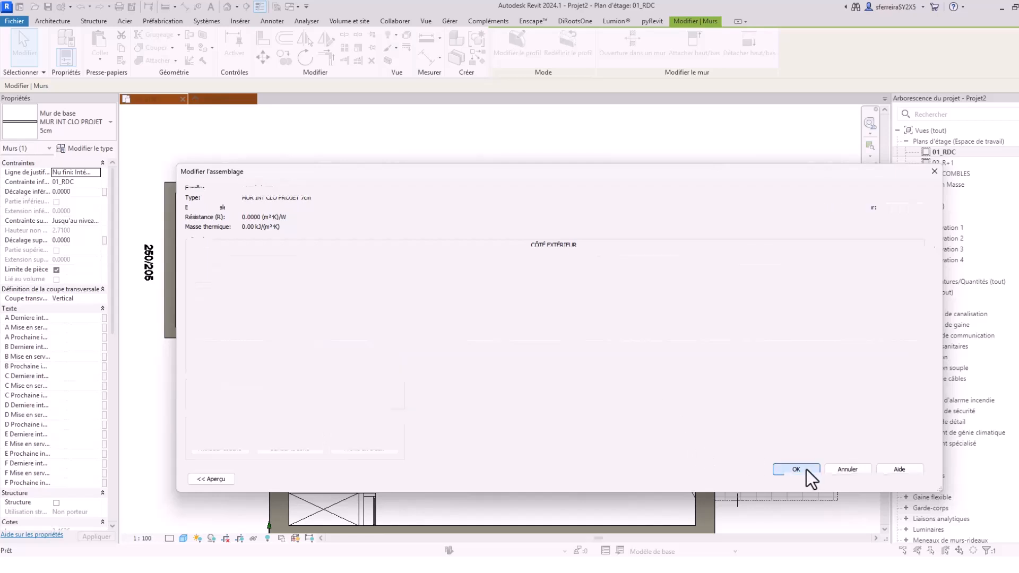
left_click(907, 480)
left_click(804, 479)
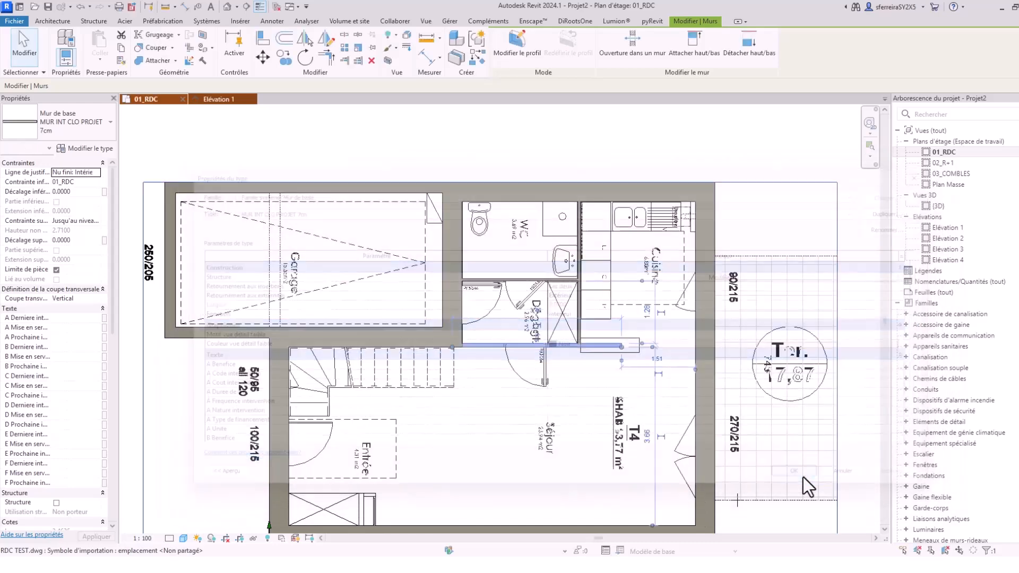
- Examine how the 7 cm hallway partition fits the linked plan's lines and the adjoining walls
scroll(594, 342, "up", 5)
middle_click_drag(520, 413, 585, 392)
left_click(546, 386)
left_click(507, 370)
scroll(509, 374, "down", 2)
middle_click_drag(529, 410, 550, 481)
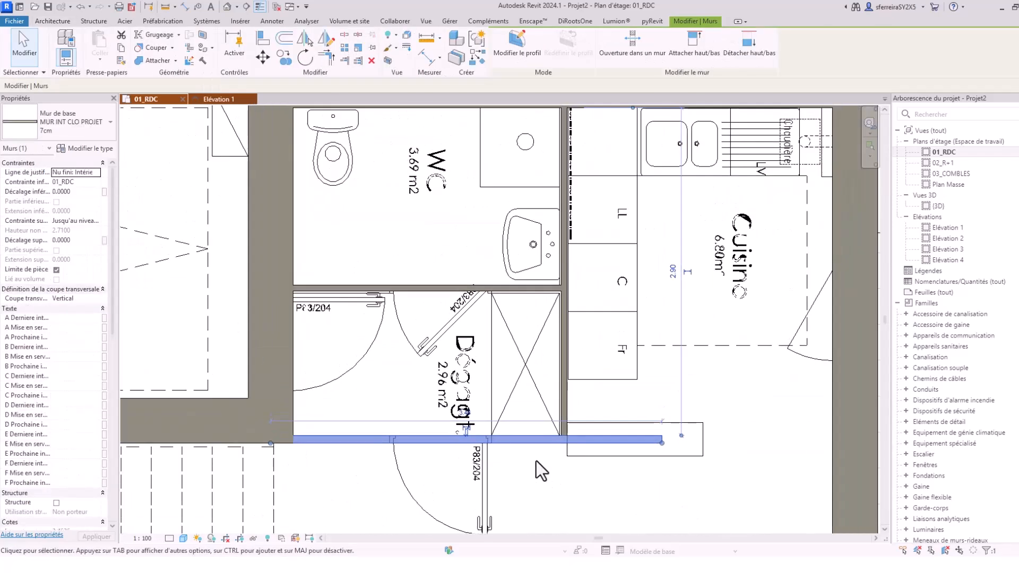
scroll(556, 425, "down", 2)
left_click(556, 451)
scroll(557, 446, "up", 1)
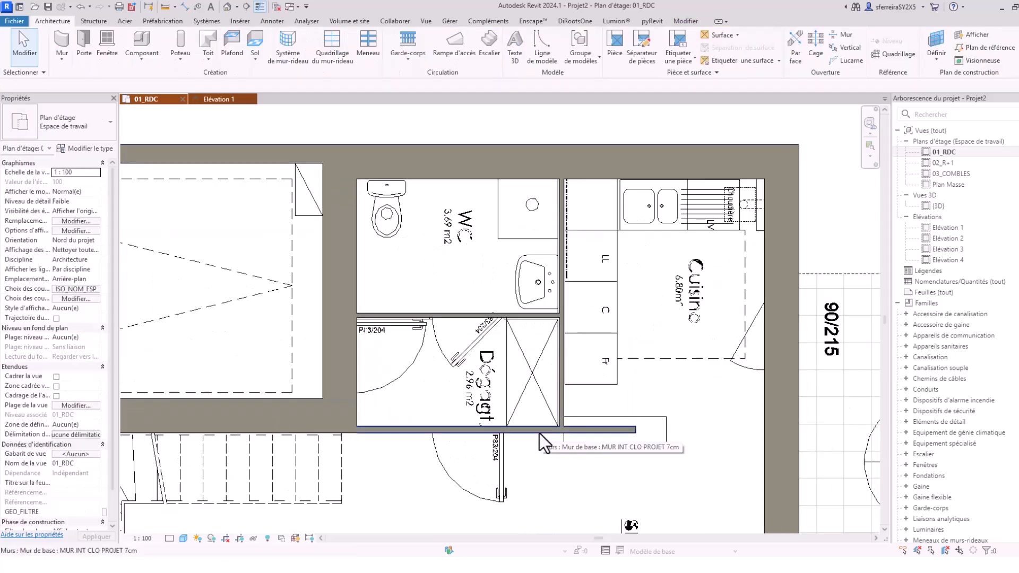
left_click(541, 430)
middle_click_drag(540, 430, 583, 429)
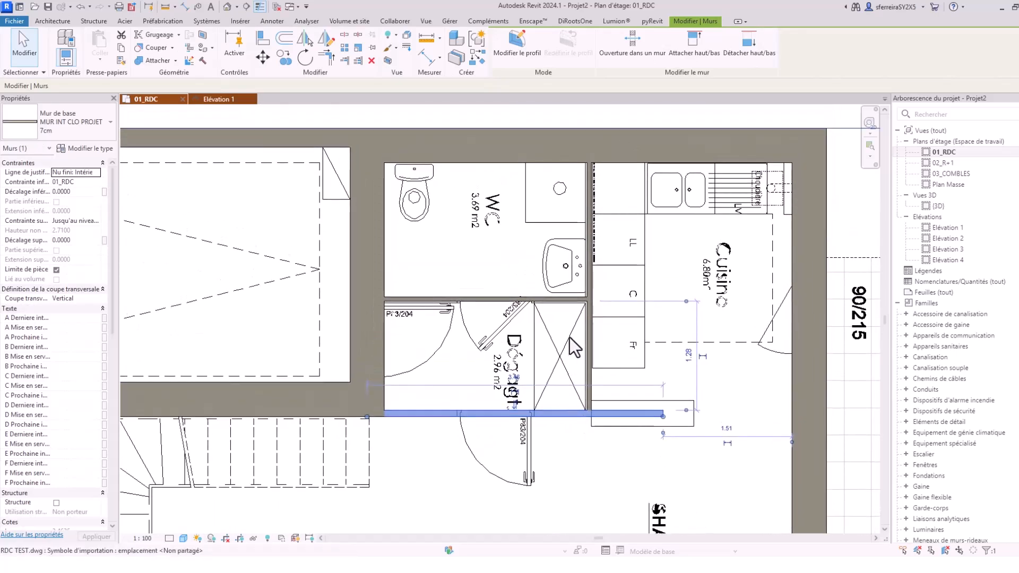
key("Escape")
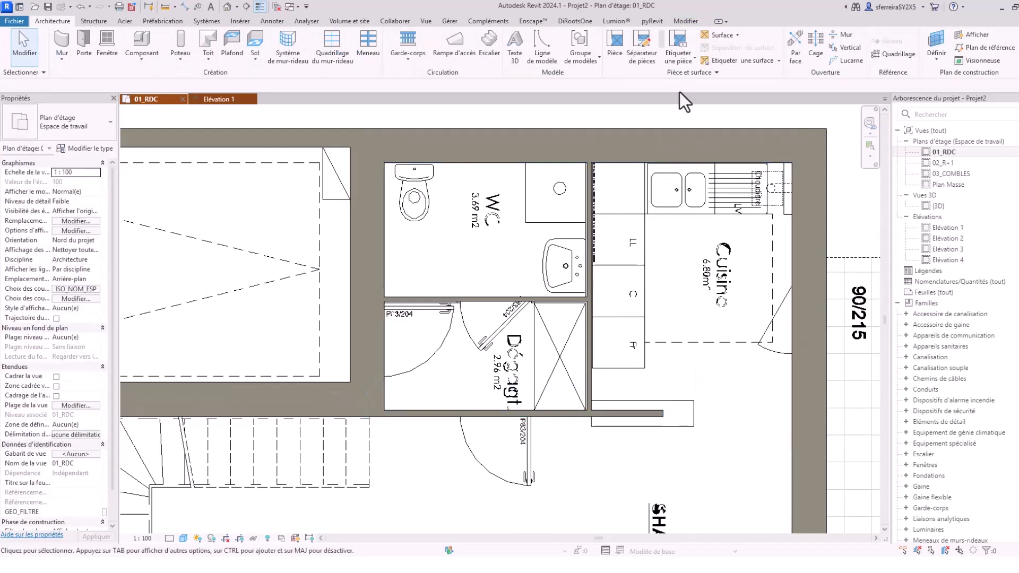
- Copy the 7 cm type from the hallway's living-room partition to the WC–kitchen and WC–hallway partitions with Match Type Properties
left_click(684, 21)
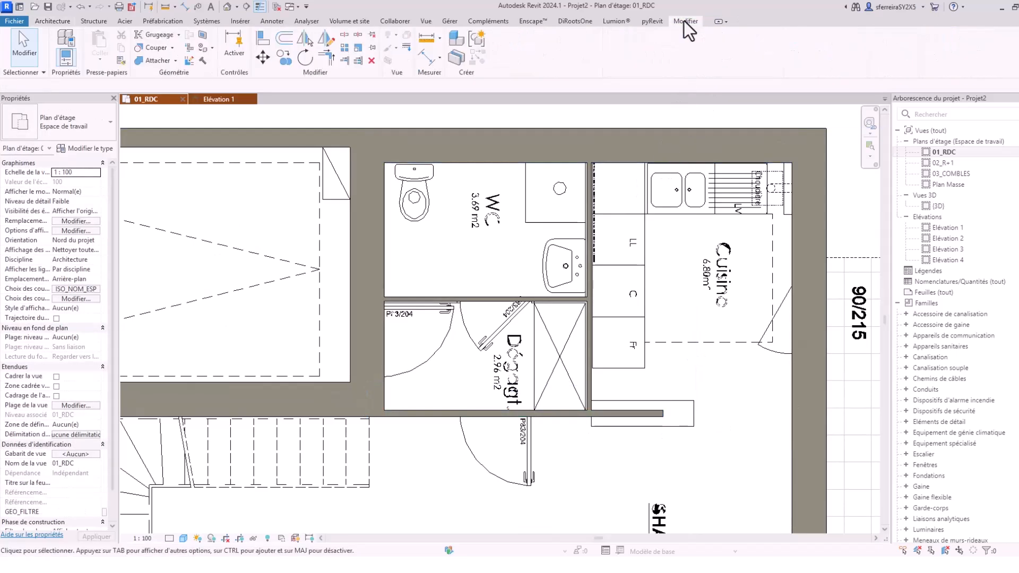
left_click(120, 60)
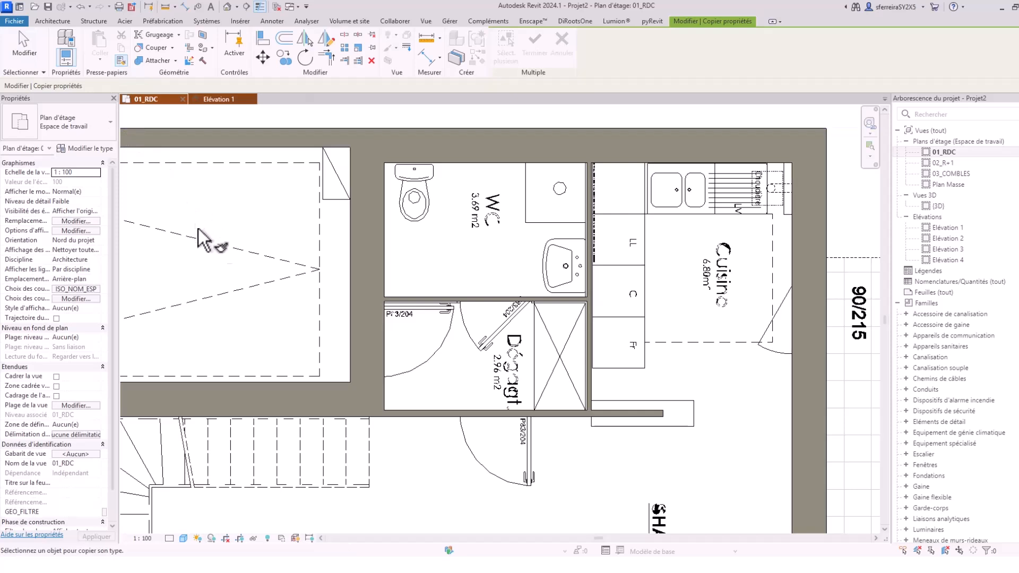
left_click(432, 412)
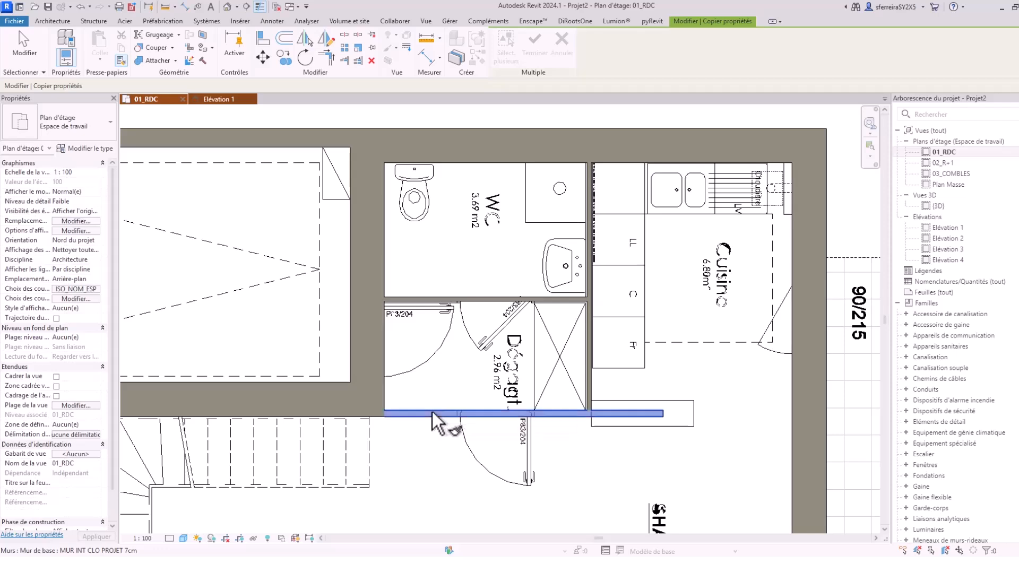
scroll(626, 352, "up", 2)
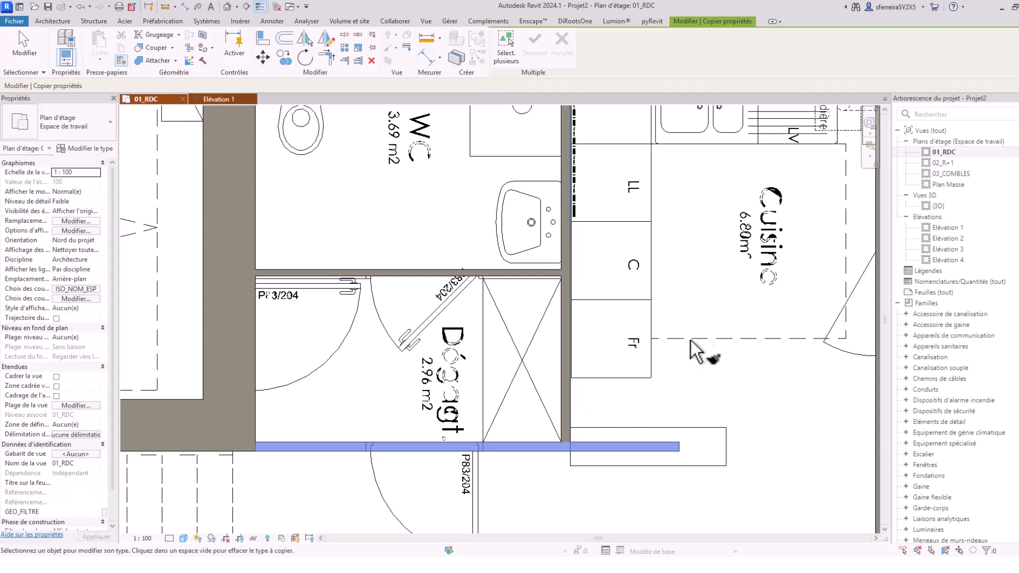
scroll(511, 274, "up", 1)
left_click(511, 274)
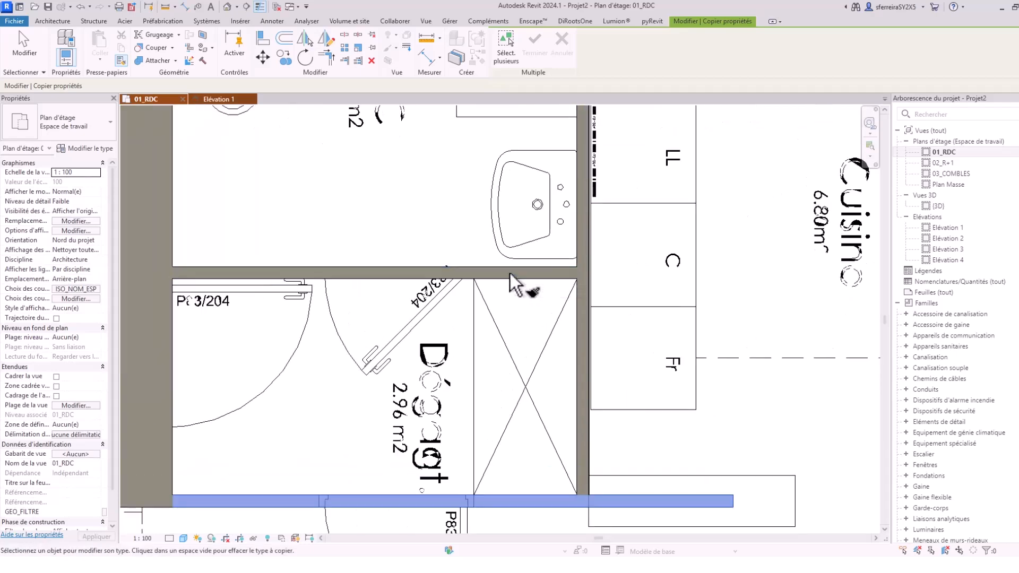
scroll(520, 272, "down", 2)
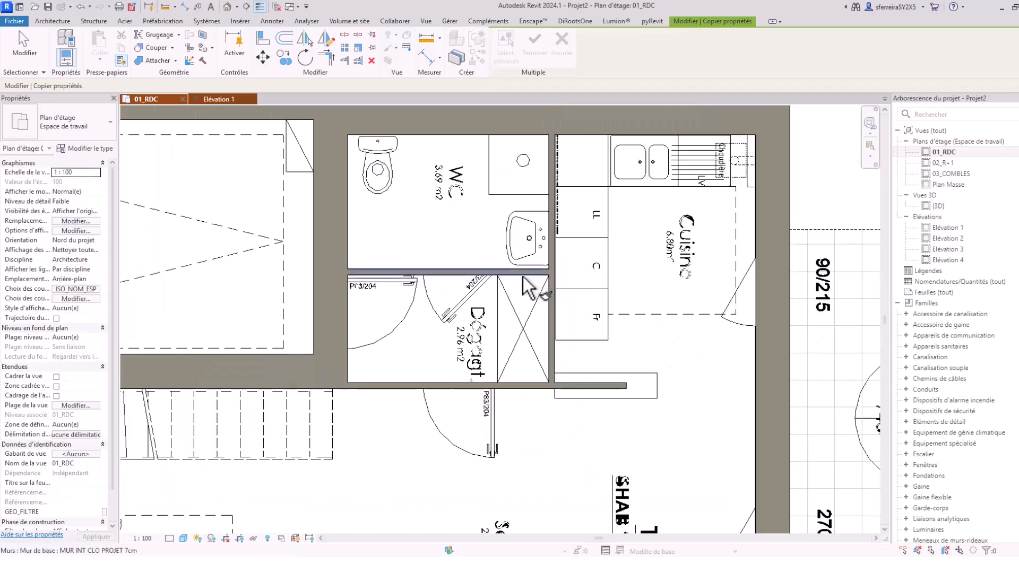
scroll(523, 279, "up", 1)
key("Escape")
scroll(520, 283, "down", 3)
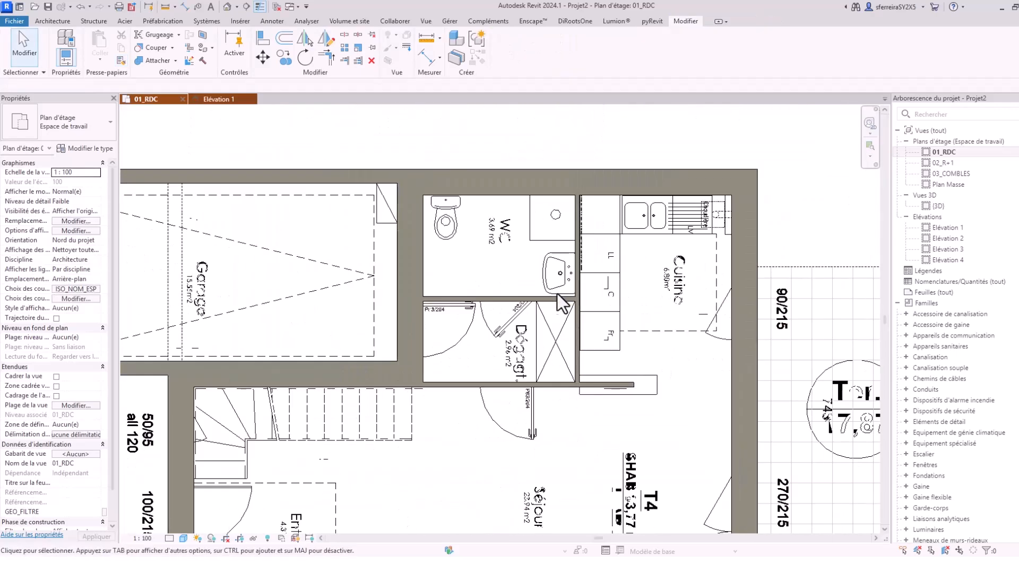
scroll(575, 320, "up", 2)
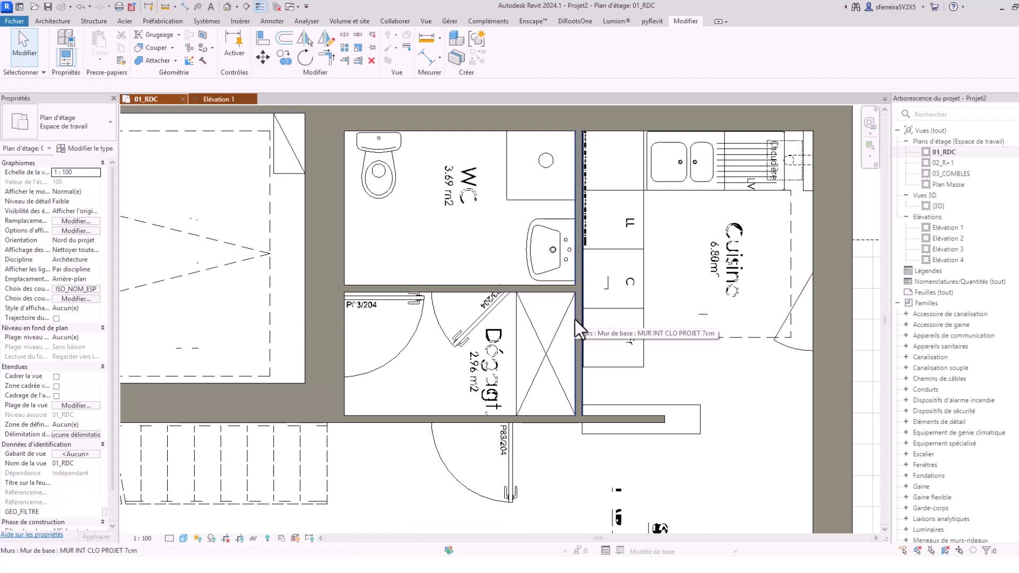
- Review the wall types available for the WC–kitchen partition and look over the ground-floor walls against the linked plan
left_click(575, 319)
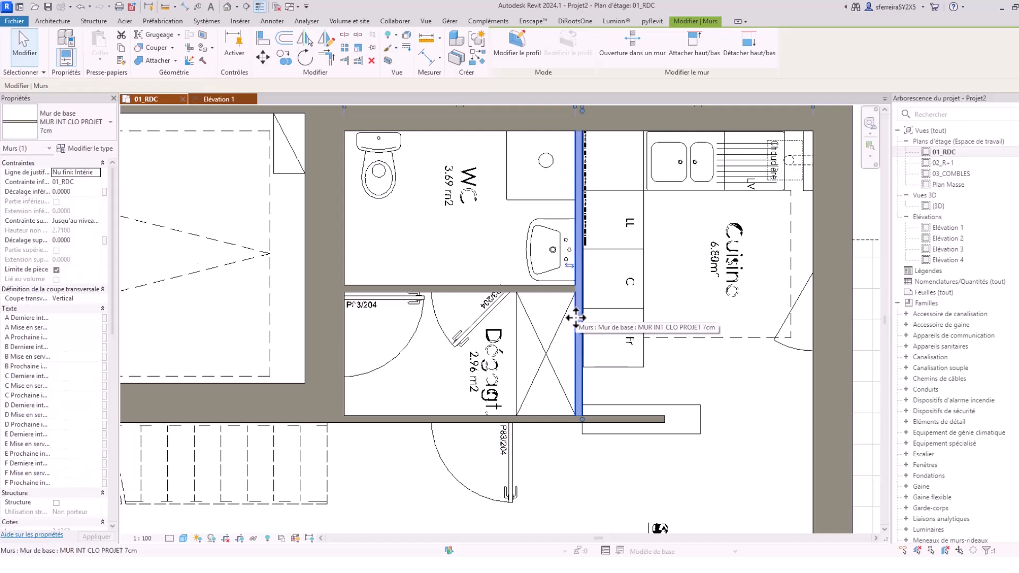
left_click(40, 120)
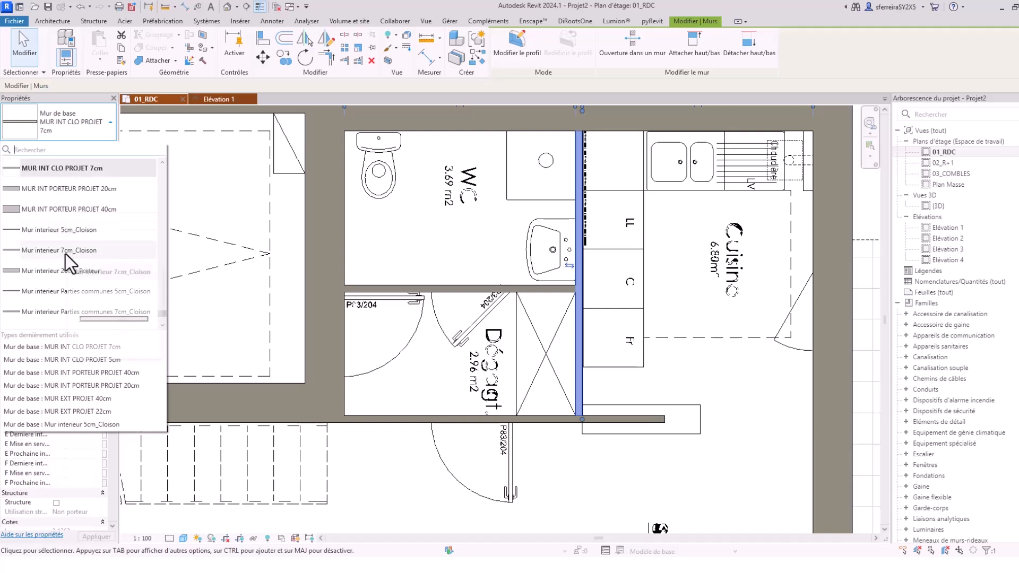
left_click(619, 281)
scroll(622, 248, "down", 4)
middle_click_drag(613, 360, 575, 318)
scroll(603, 236, "down", 3)
scroll(555, 290, "up", 3)
scroll(570, 267, "down", 1)
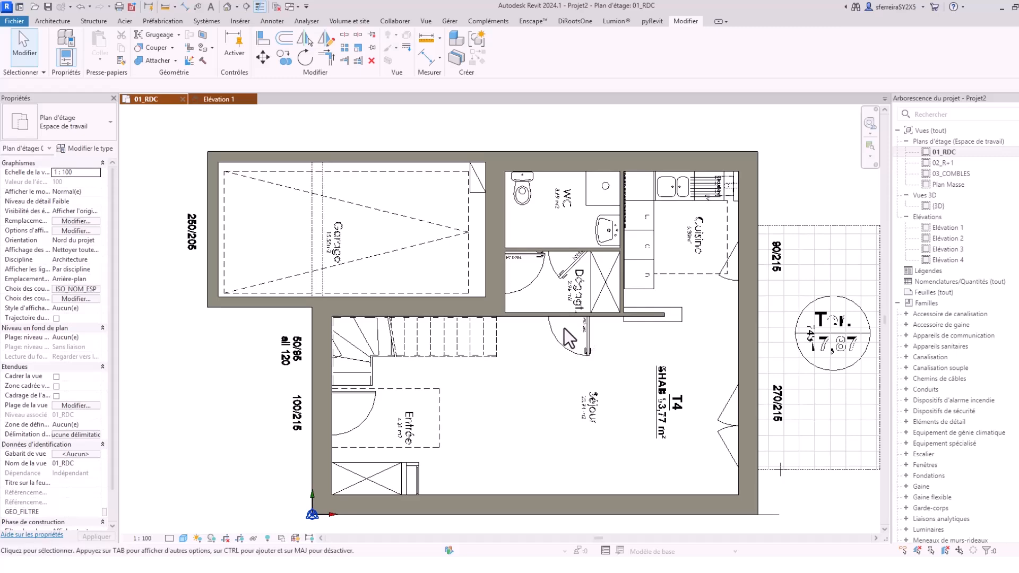
scroll(570, 338, "up", 2)
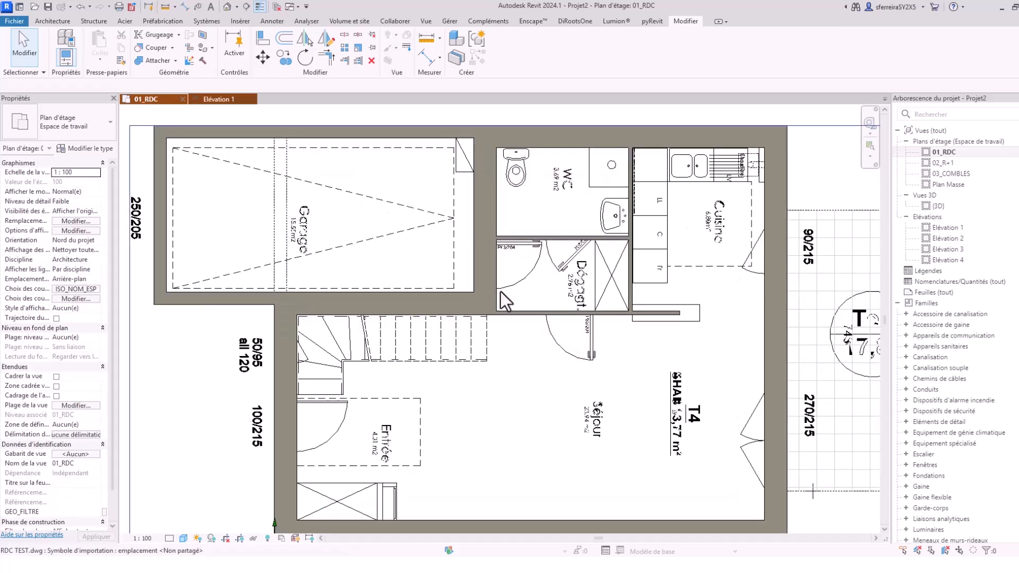
middle_click_drag(501, 280, 527, 362)
scroll(524, 303, "down", 3)
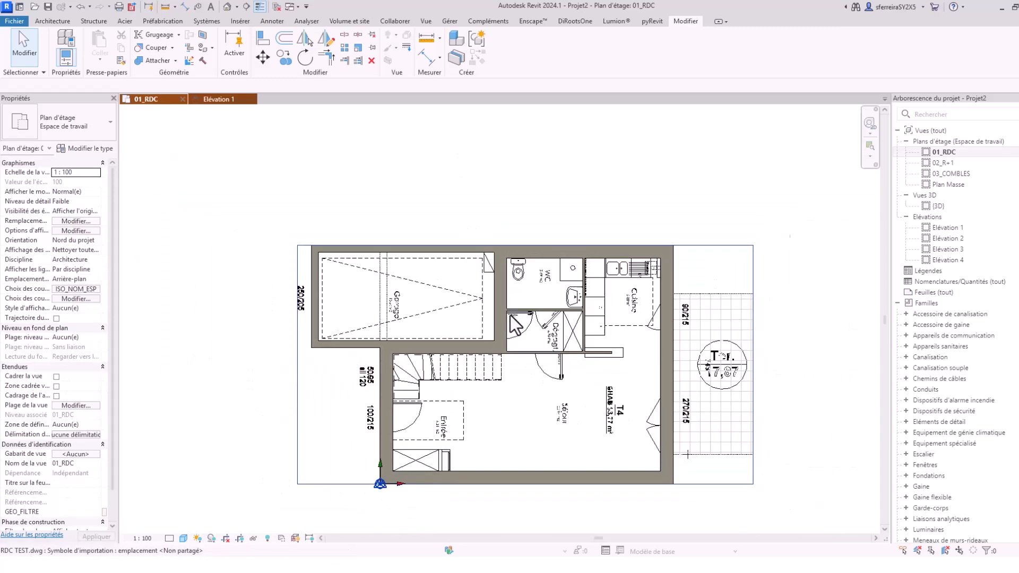
scroll(518, 298, "up", 1)
middle_click_drag(518, 297, 572, 321)
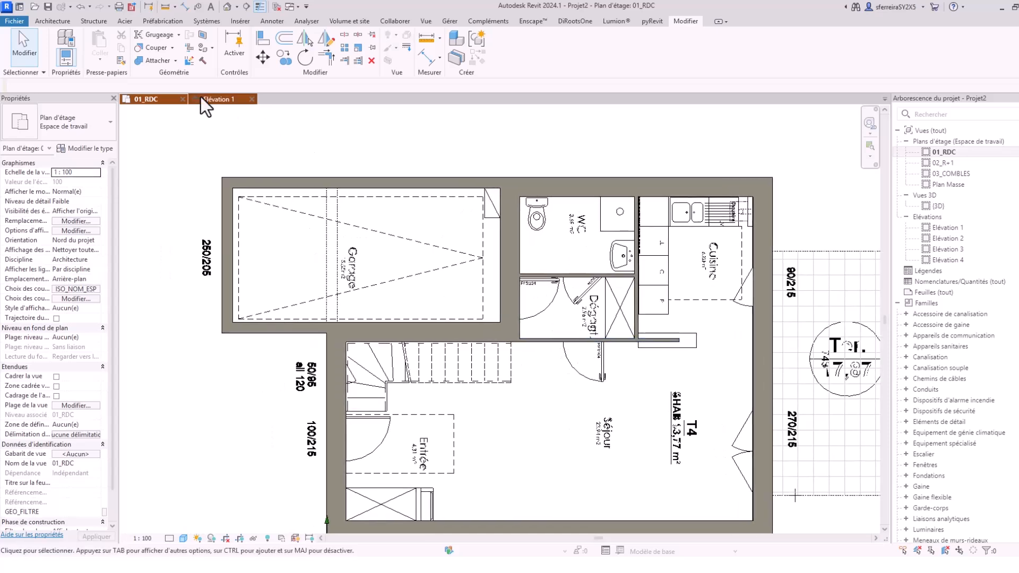
- Place a PORTE D'ENTREE PROJET - 100x215 cm door in the Entrée's exterior wall, over the 100/215 door of the linked plan
left_click(46, 18)
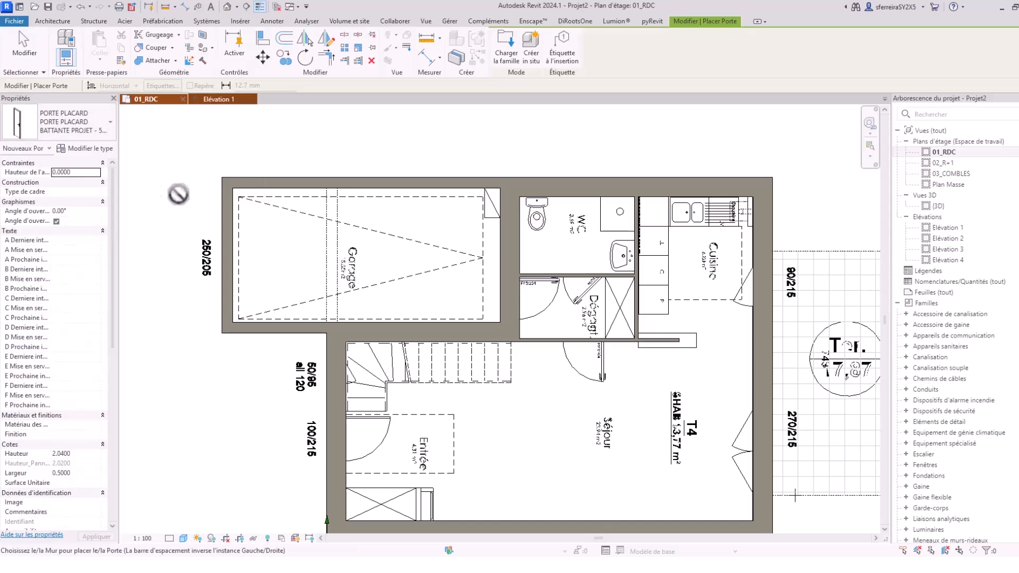
scroll(238, 162, "down", 3)
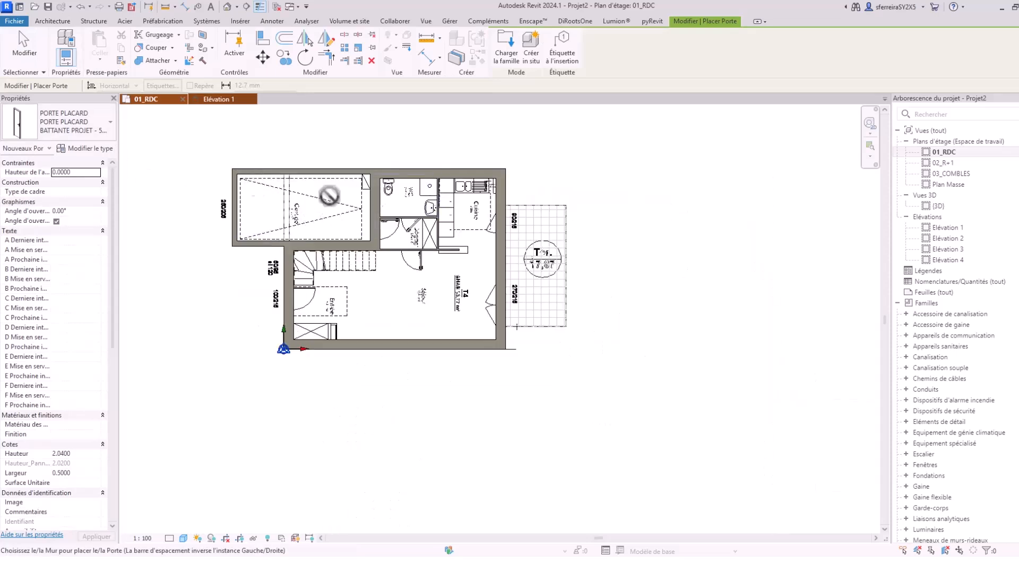
left_click(106, 119)
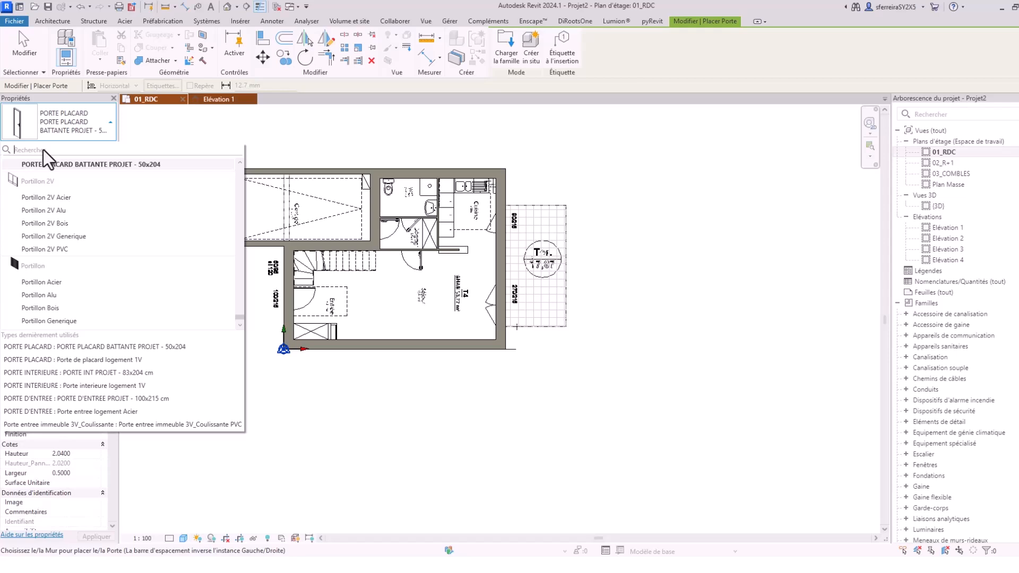
type("PRO")
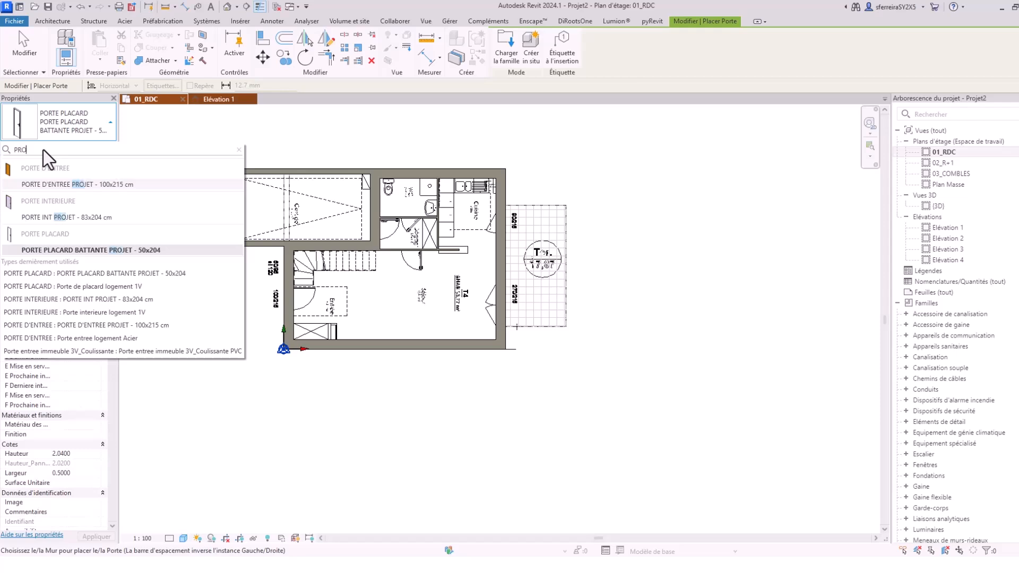
mouse_move(37, 186)
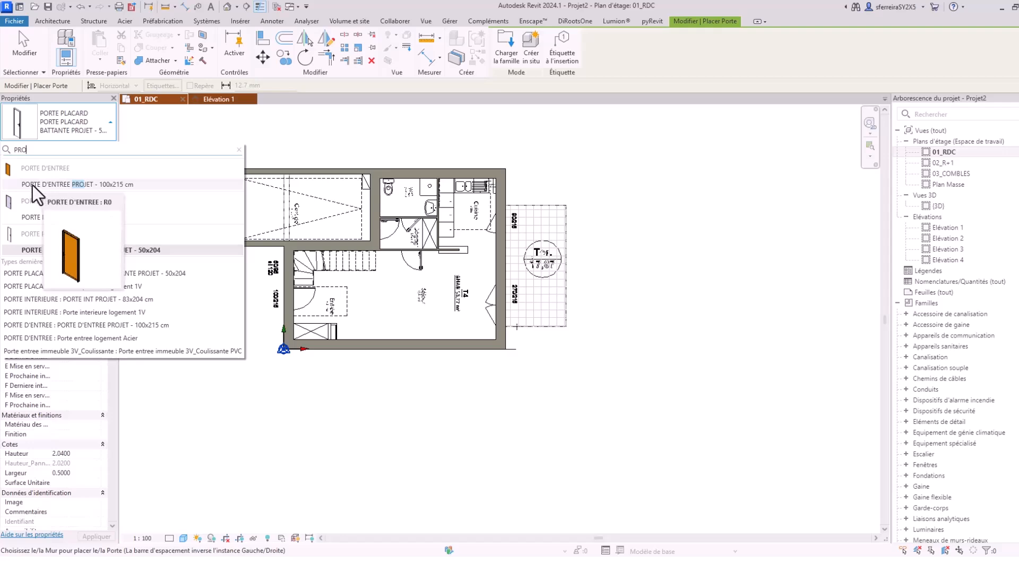
left_click(31, 186)
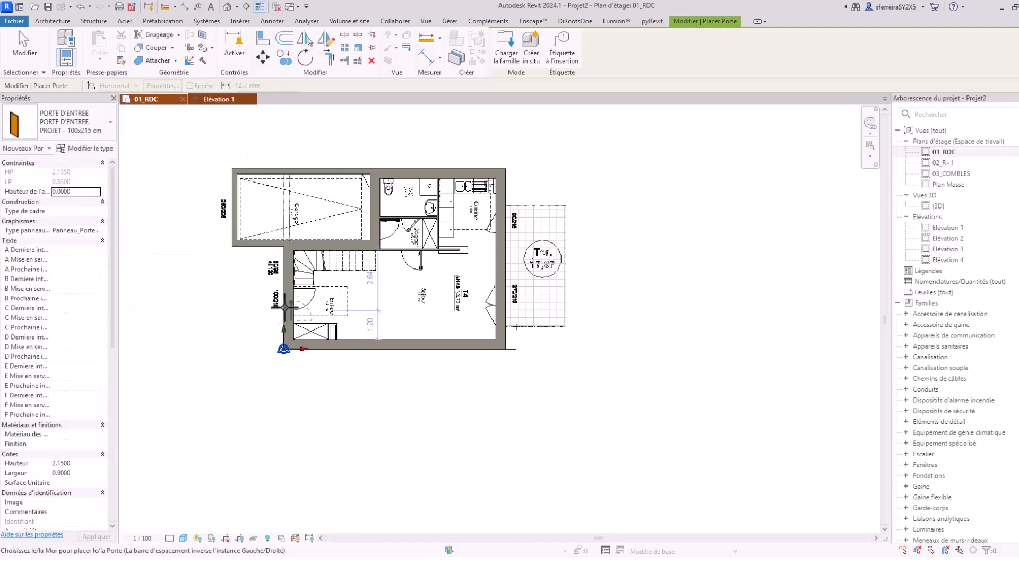
scroll(286, 305, "up", 4)
scroll(285, 304, "up", 2)
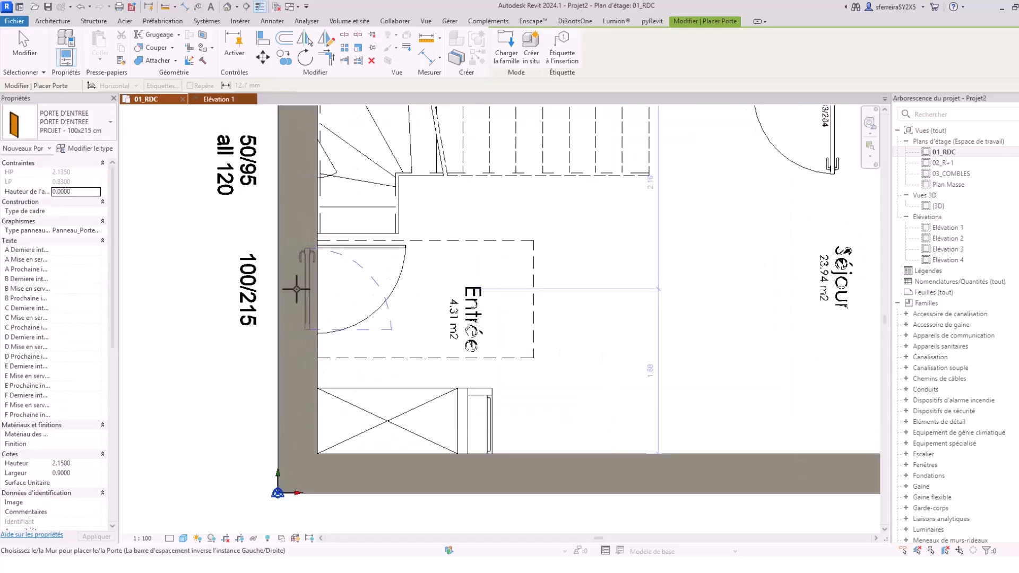
left_click(296, 289)
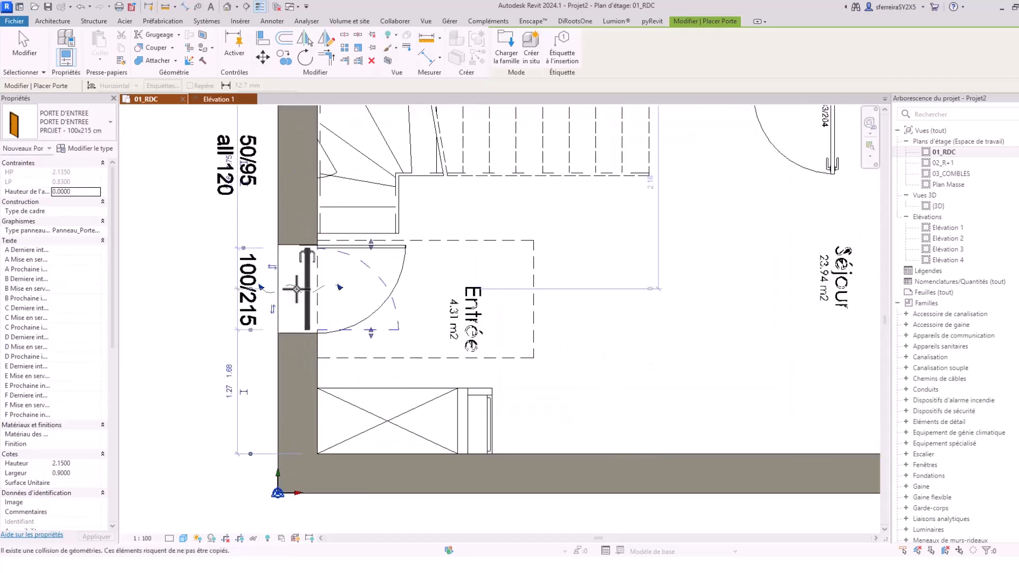
key("Escape")
- Set the entrance door's width (Largeur) to 1 m
left_click(374, 269)
left_click(222, 305)
scroll(222, 305, "up", 1)
middle_click_drag(222, 305, 354, 266)
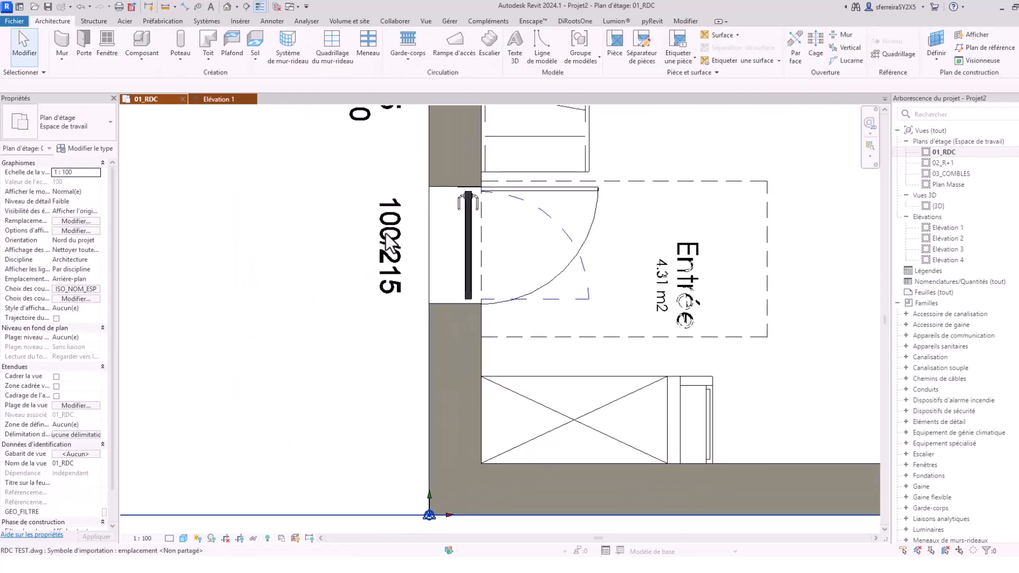
scroll(385, 229, "down", 1)
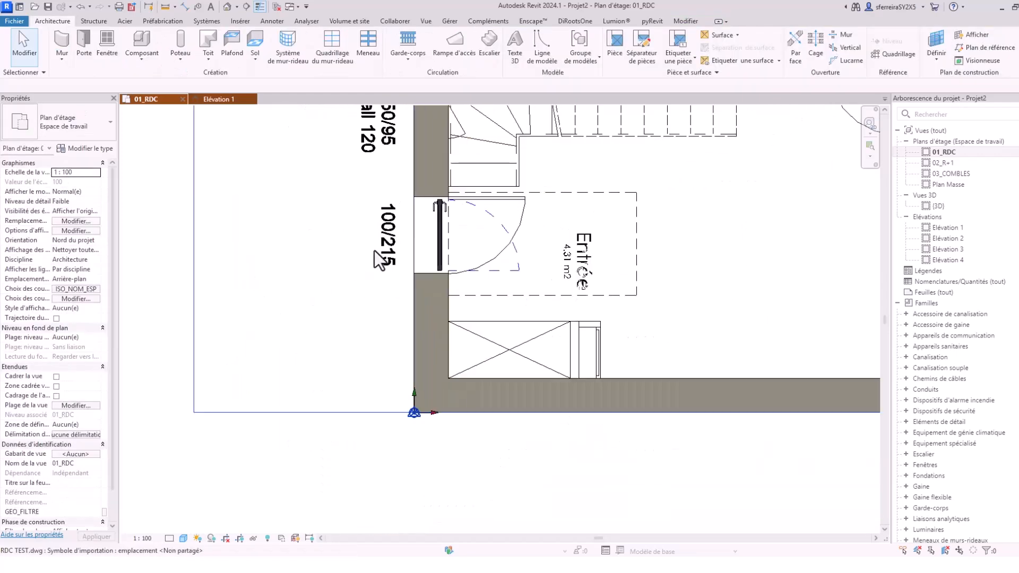
scroll(374, 251, "up", 2)
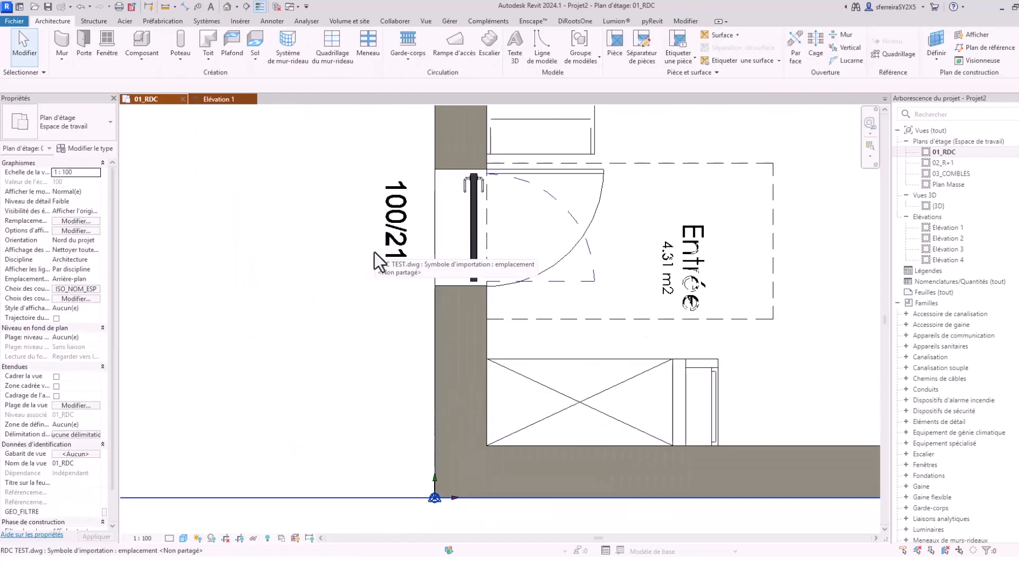
left_click(475, 246)
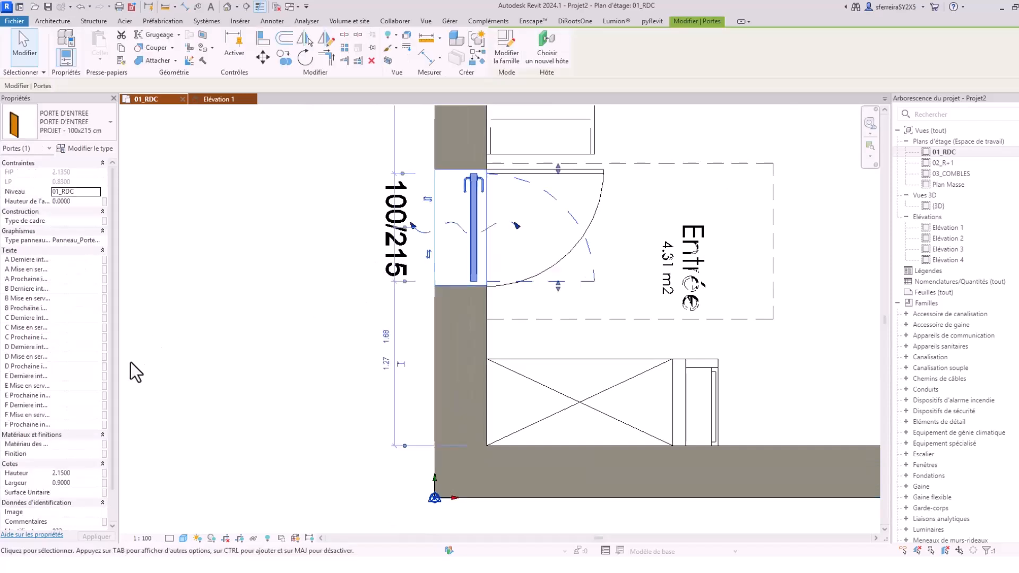
scroll(64, 410, "down", 2)
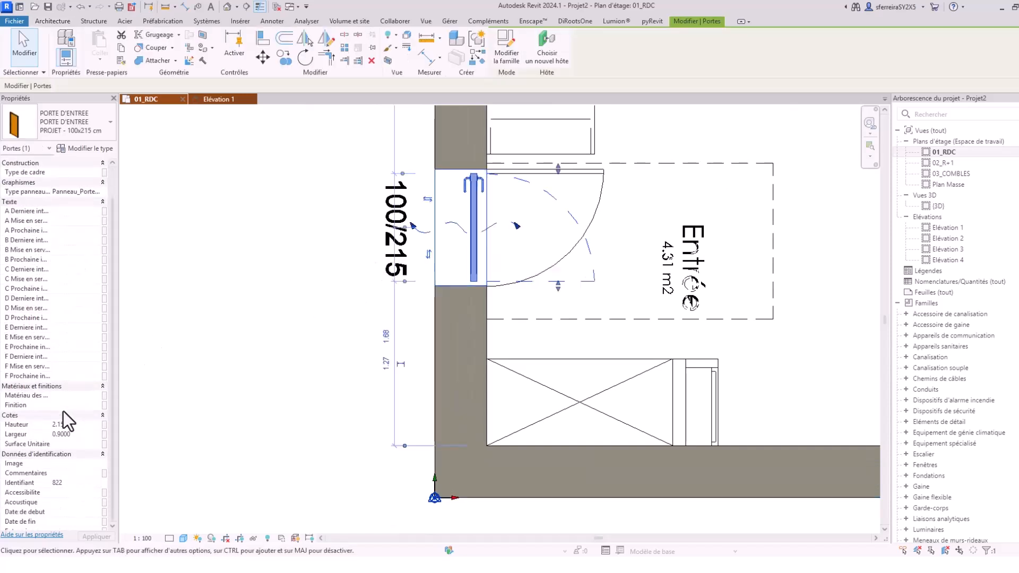
left_click(81, 434)
type("1")
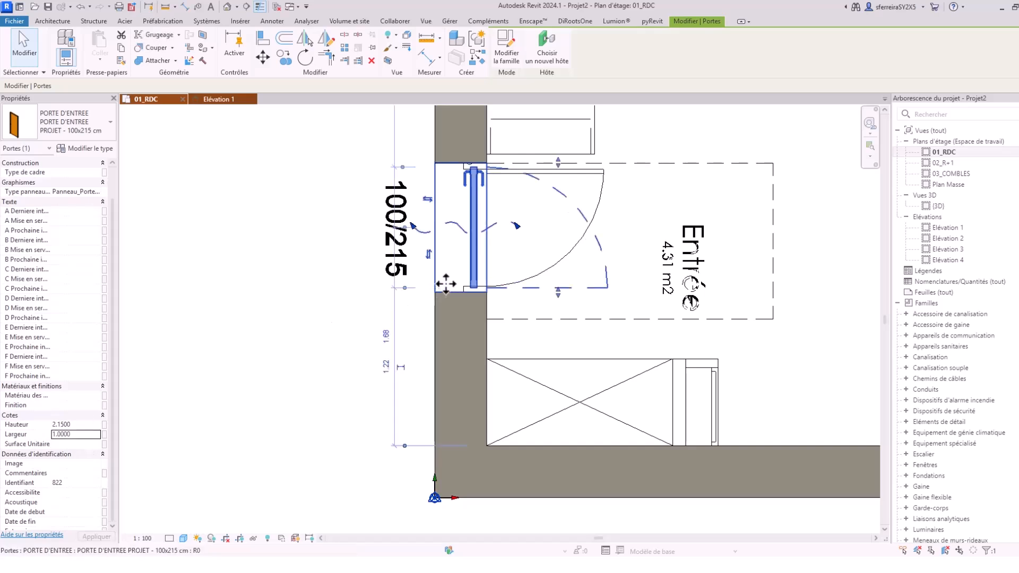
- Flip the entrance door's hinge side to match the swing drawn on the linked plan
middle_click_drag(463, 303, 455, 332)
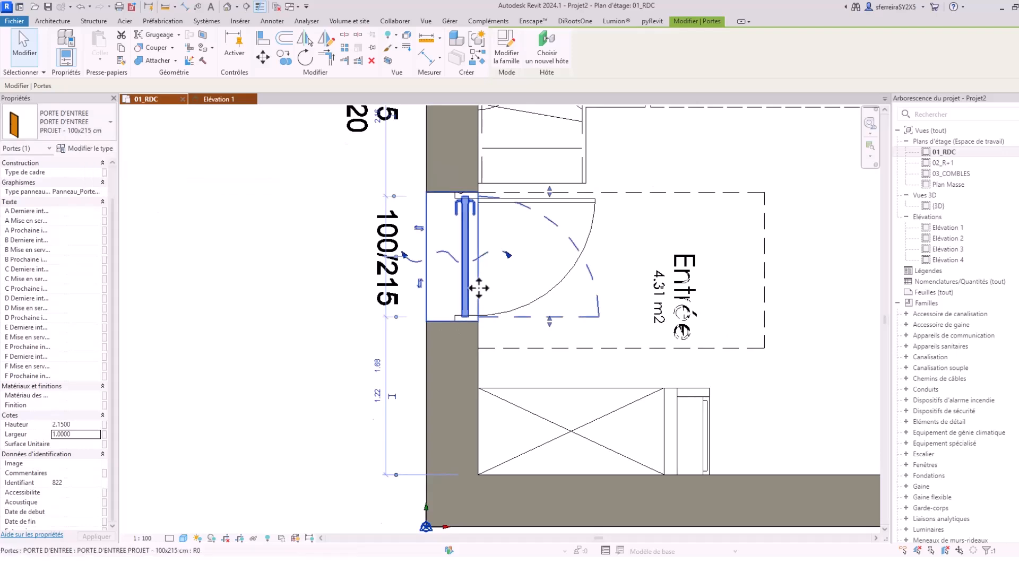
scroll(478, 319, "down", 3)
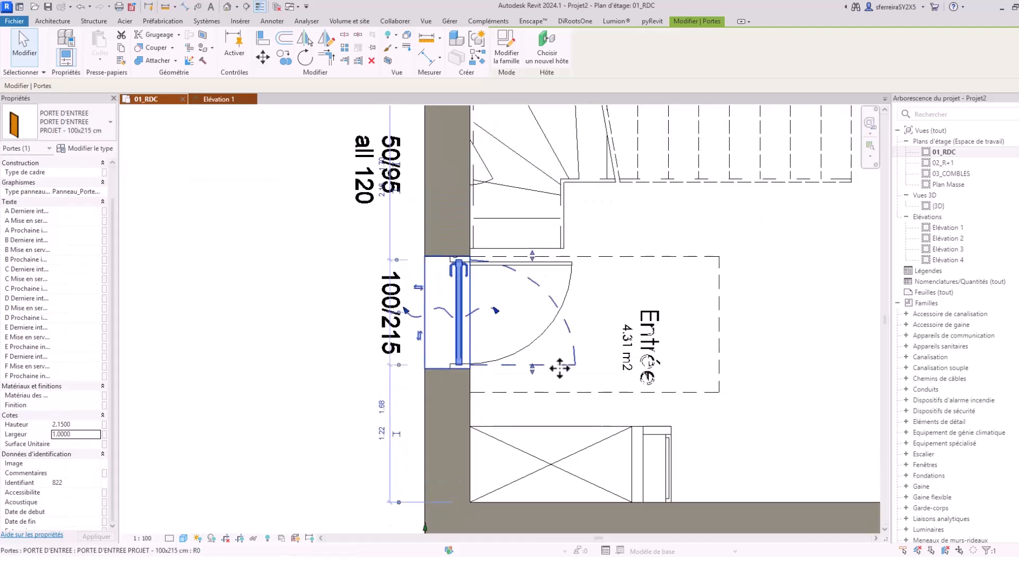
left_click(556, 363)
left_click(561, 370)
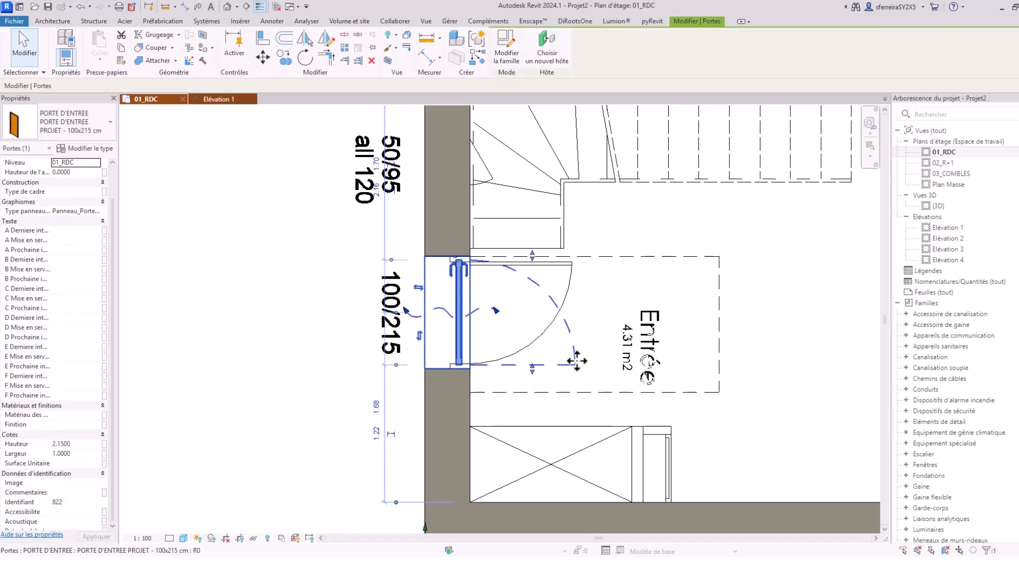
scroll(416, 344, "up", 1)
middle_click_drag(416, 349, 414, 316)
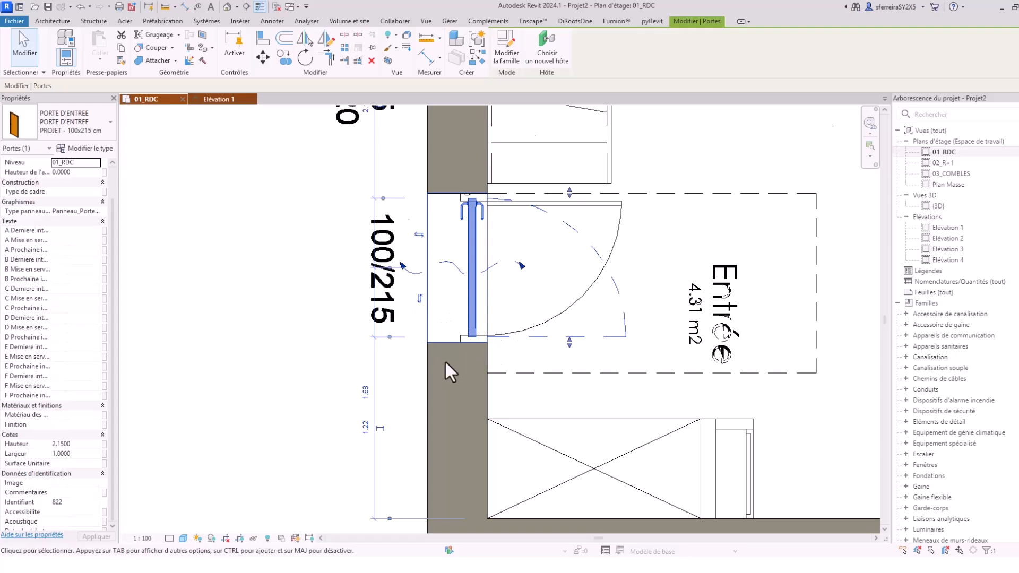
scroll(442, 361, "down", 1)
scroll(436, 361, "up", 2)
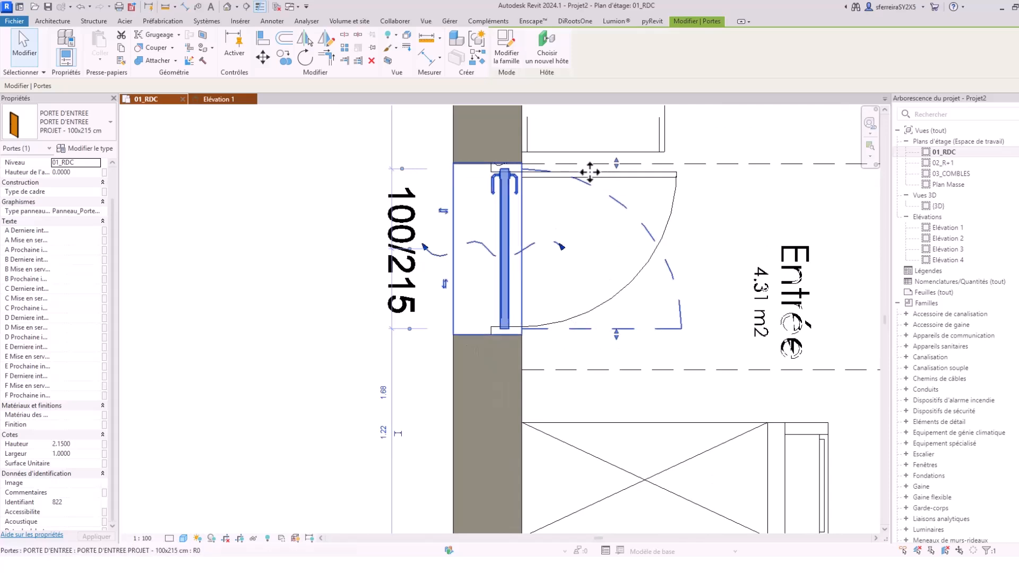
left_click(445, 285)
- Choose the PORTE INT PROJET - 83x204 cm type for a new door and set its width (Largeur) to 0.83 m
scroll(448, 295, "down", 4)
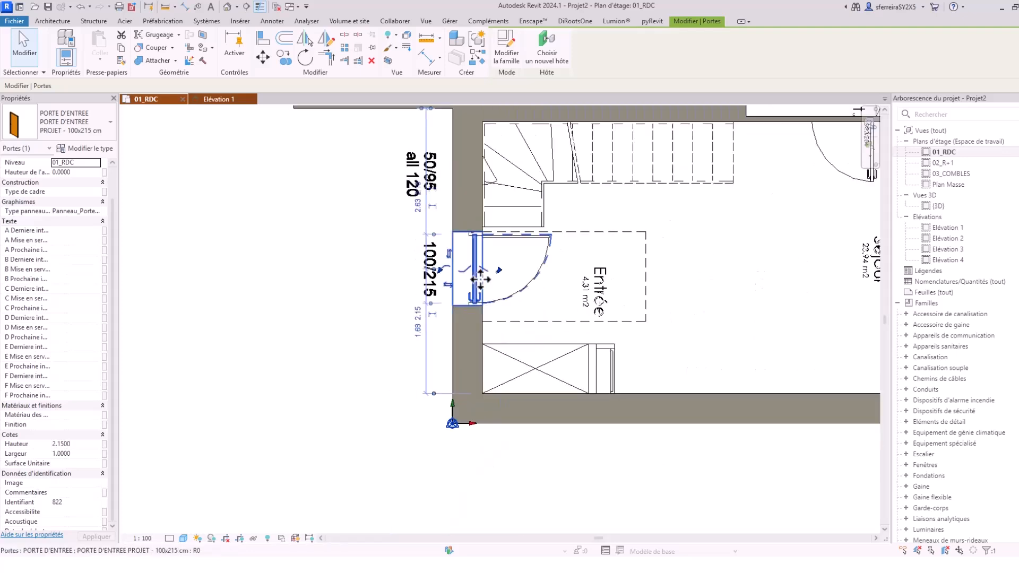
scroll(496, 324, "down", 2)
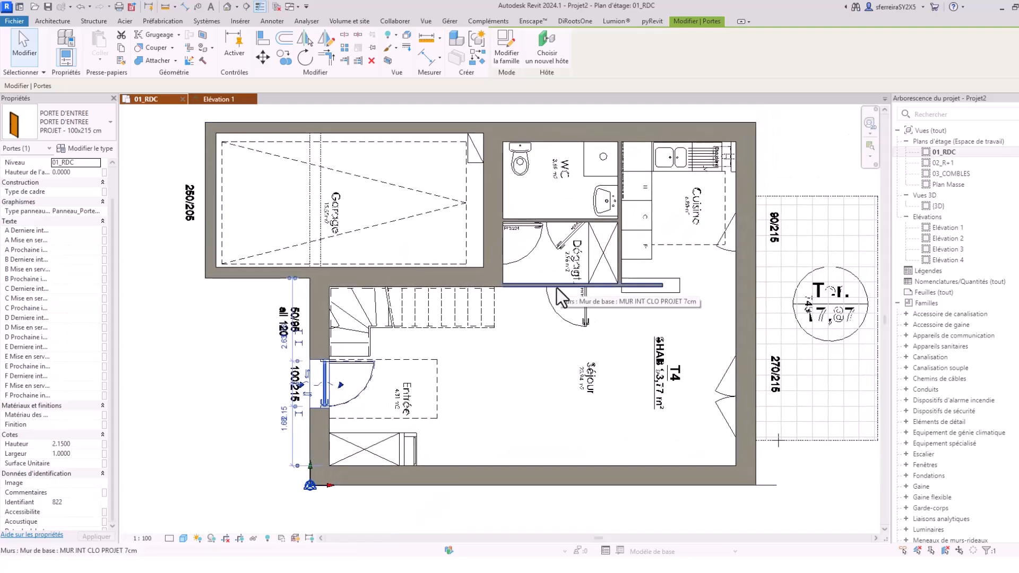
left_click(556, 286)
scroll(546, 289, "up", 4)
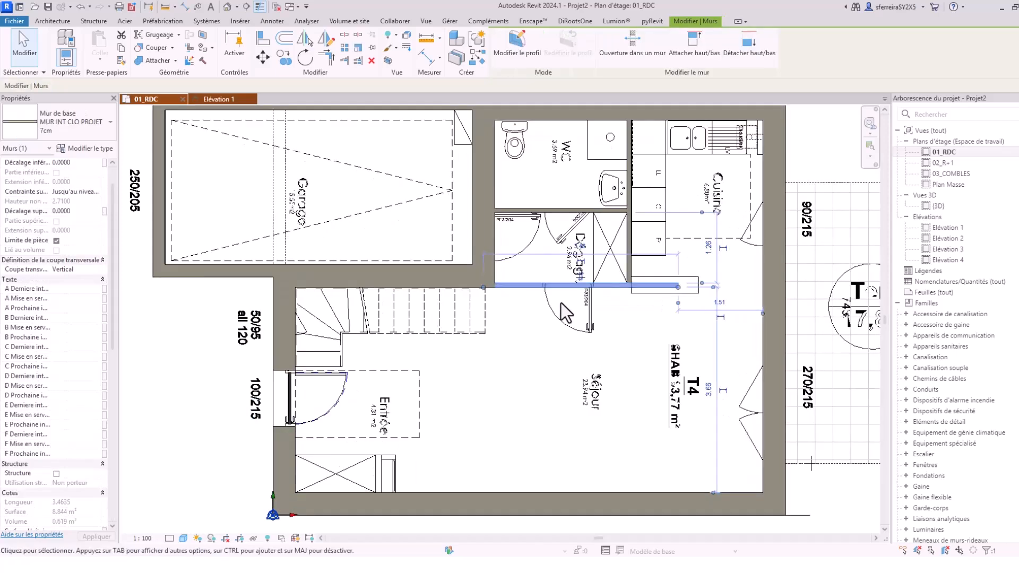
key("Escape")
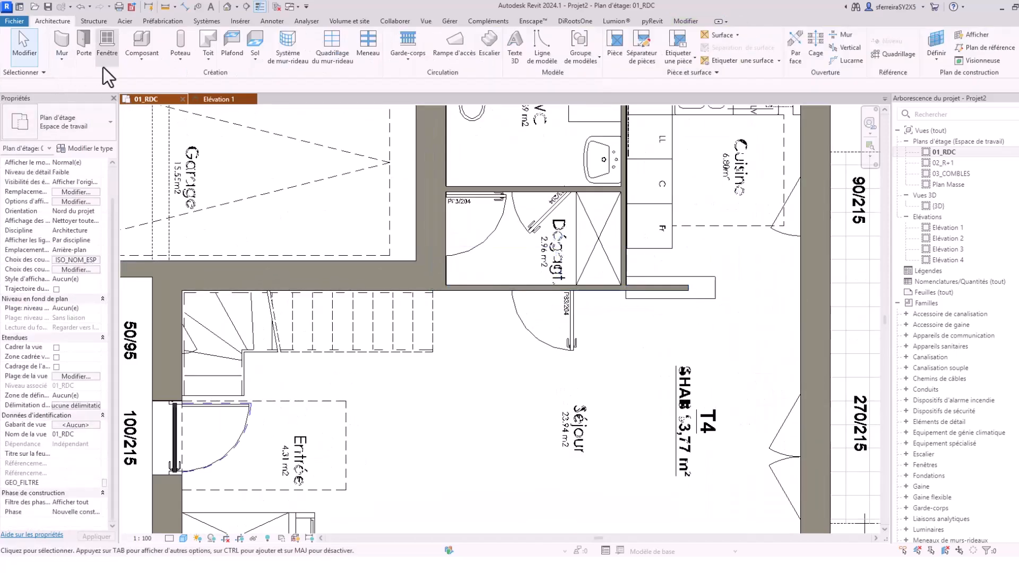
left_click(84, 39)
left_click(52, 122)
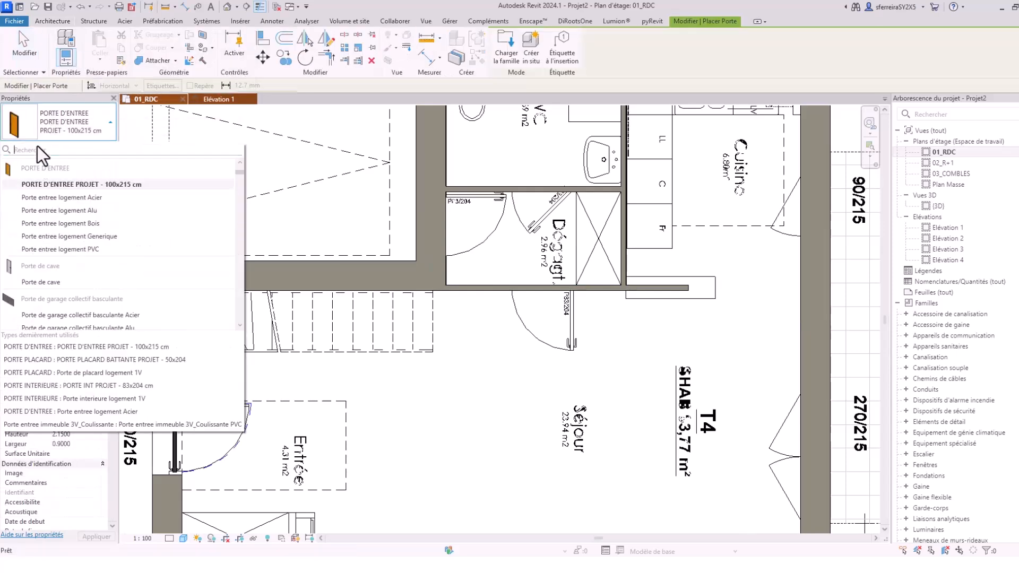
type("PROJ")
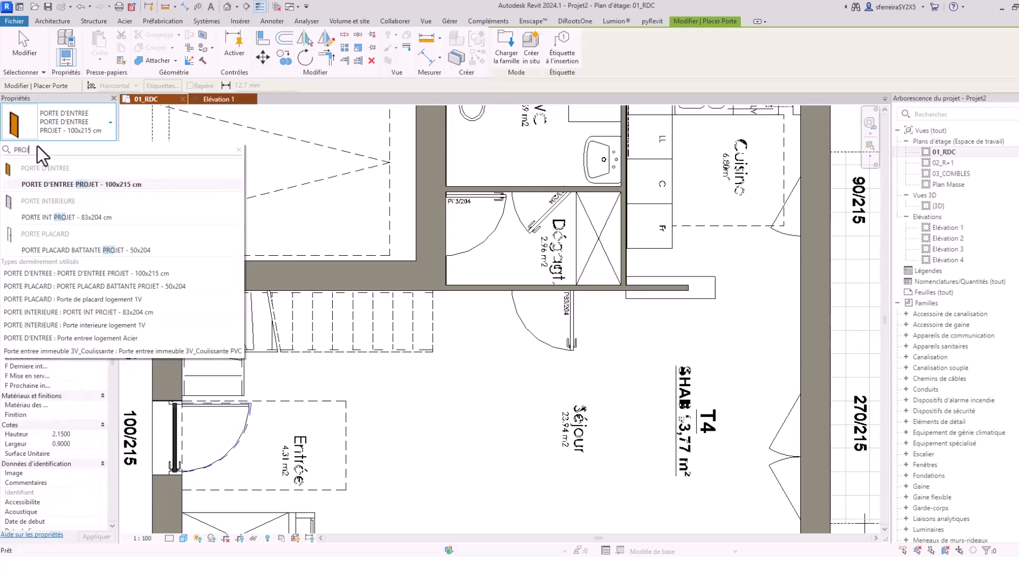
left_click(53, 219)
scroll(540, 261, "up", 4)
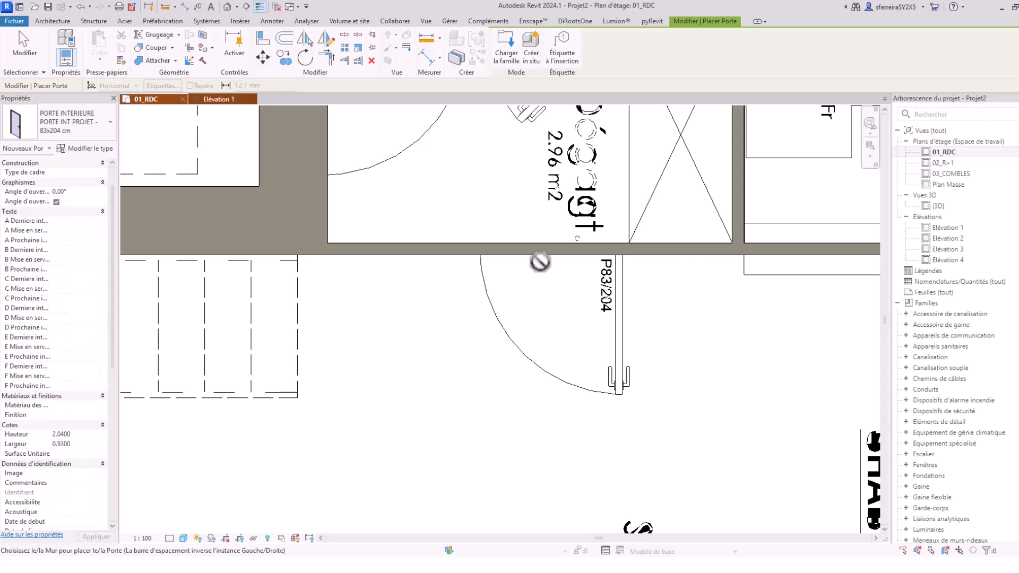
left_click(78, 443)
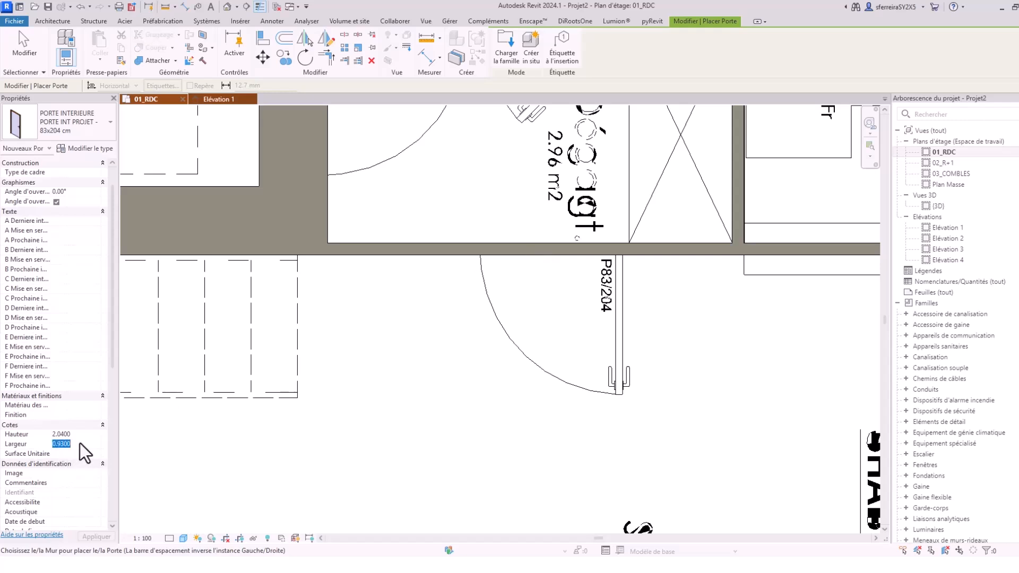
type(".83")
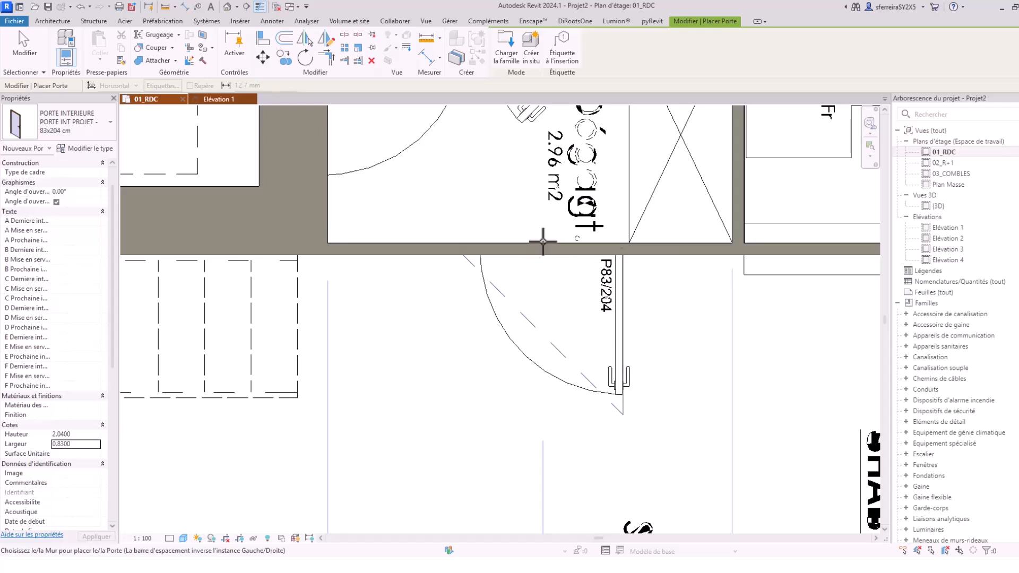
- Place the interior door in the hallway–living-room partition and nudge it into line with the P83/204 door of the linked plan
left_click(543, 242)
key("Escape")
left_click(480, 262)
key("Right")
key("Right")
key("Right")
key("Right")
key("Right")
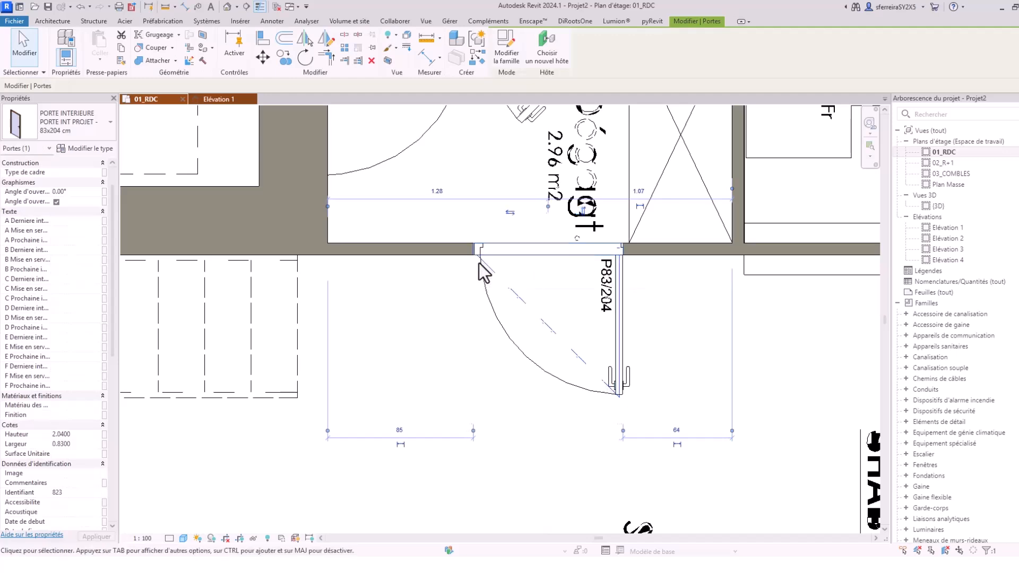
- Nudge the hallway–living-room door slightly along its partition and check its jambs against the P83/204 door of the linked plan
scroll(478, 263, "down", 1)
scroll(479, 263, "down", 1)
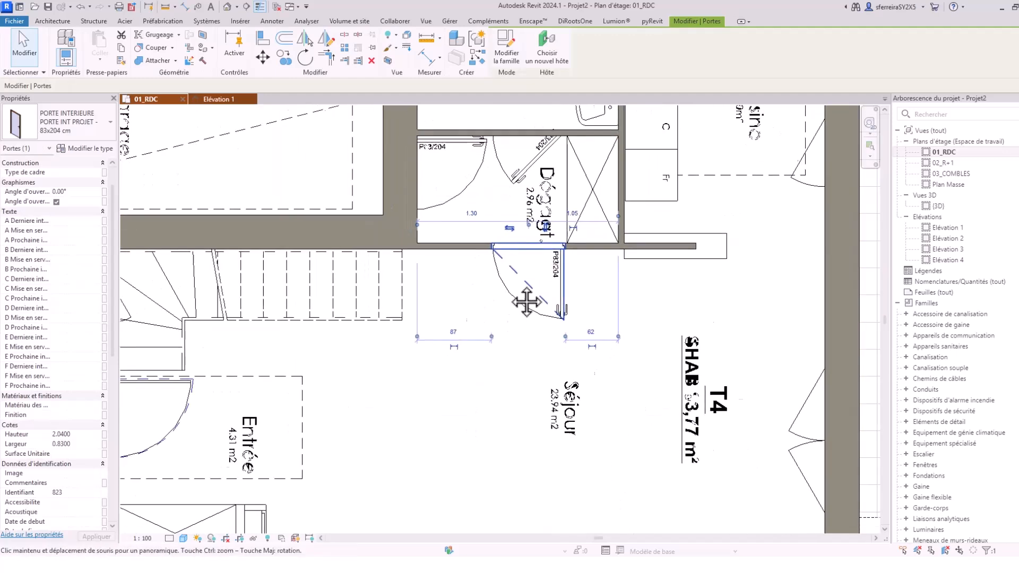
scroll(584, 286, "down", 1)
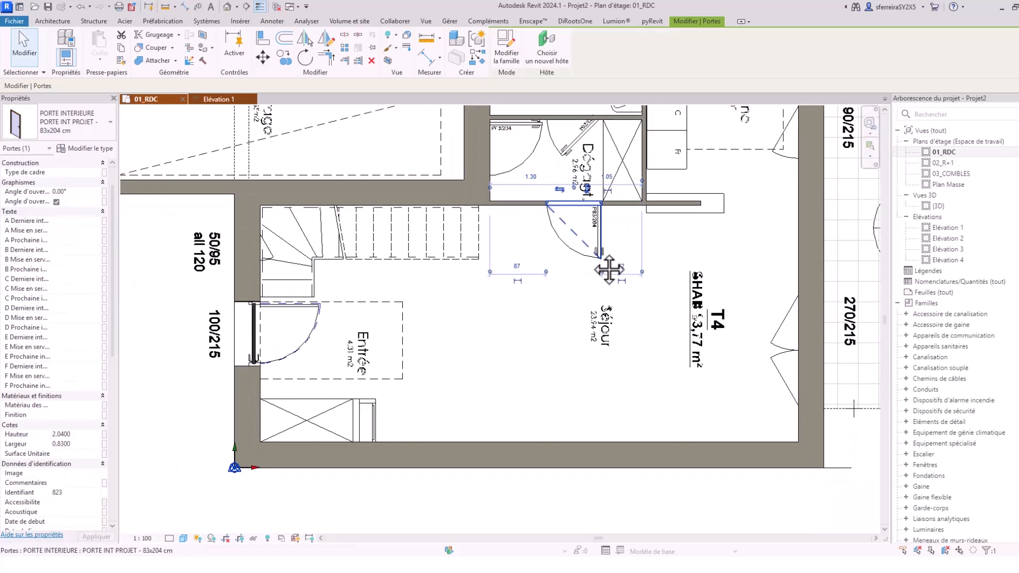
scroll(596, 287, "up", 4)
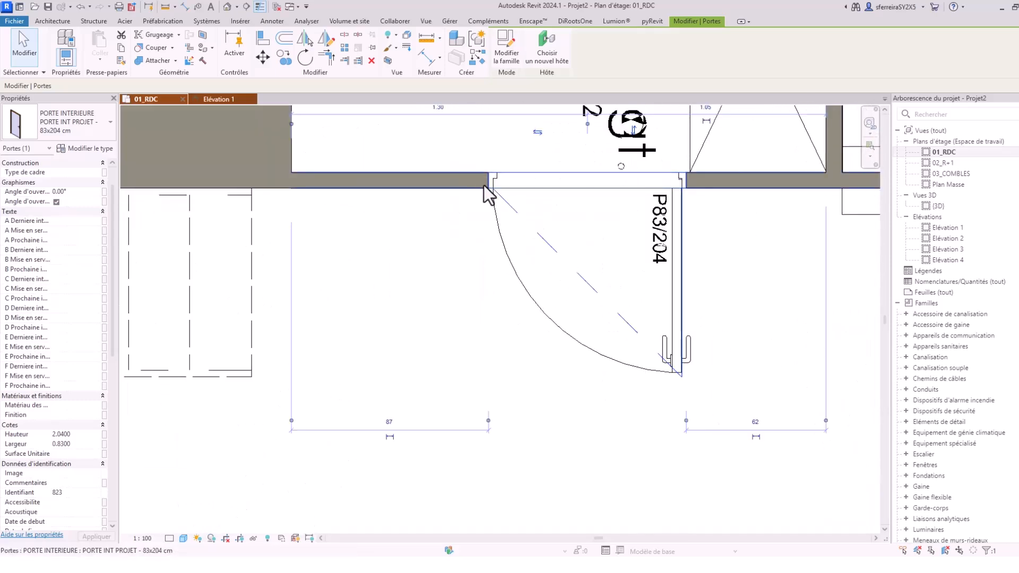
scroll(621, 337, "down", 1)
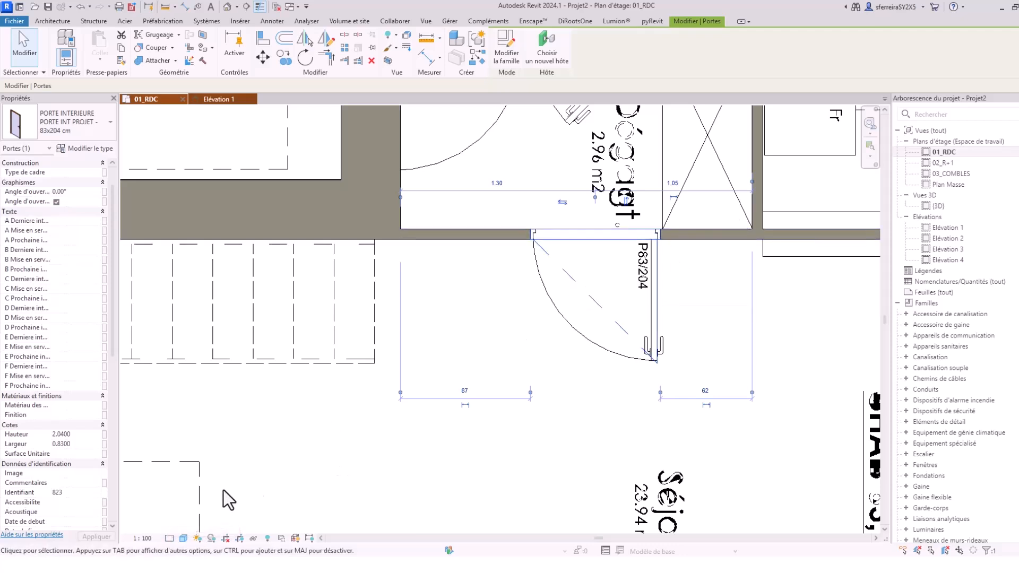
- Set the 01_RDC view's detail level to Élevé and check the hallway–living-room door against the linked plan
left_click(169, 538)
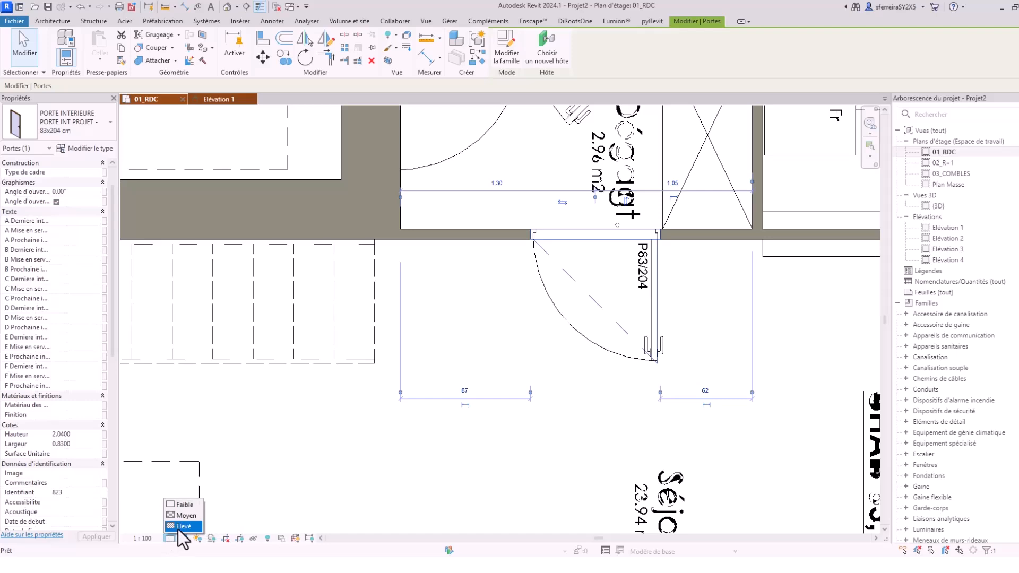
left_click(178, 526)
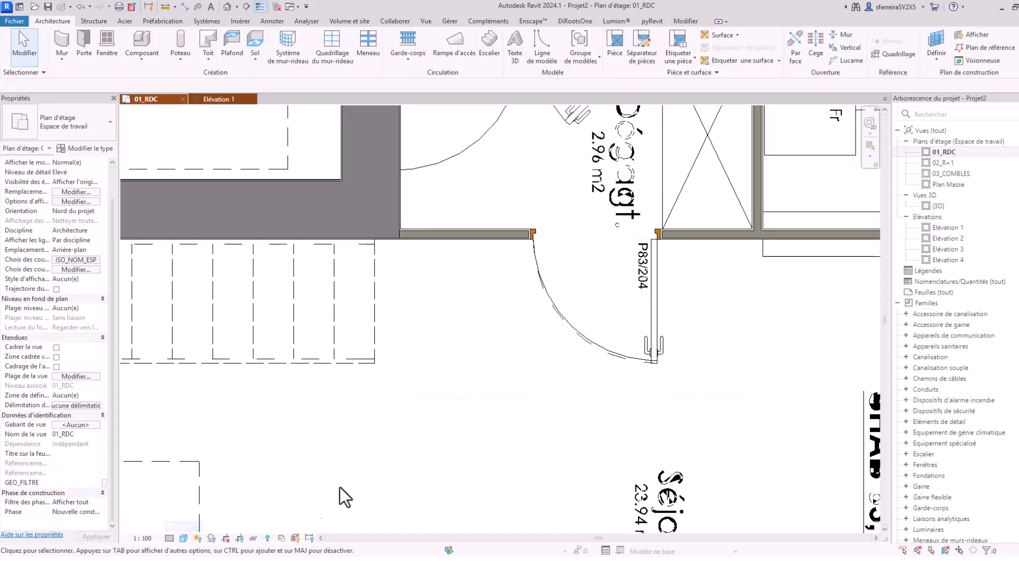
left_click(553, 314)
scroll(560, 310, "down", 3)
scroll(561, 310, "down", 1)
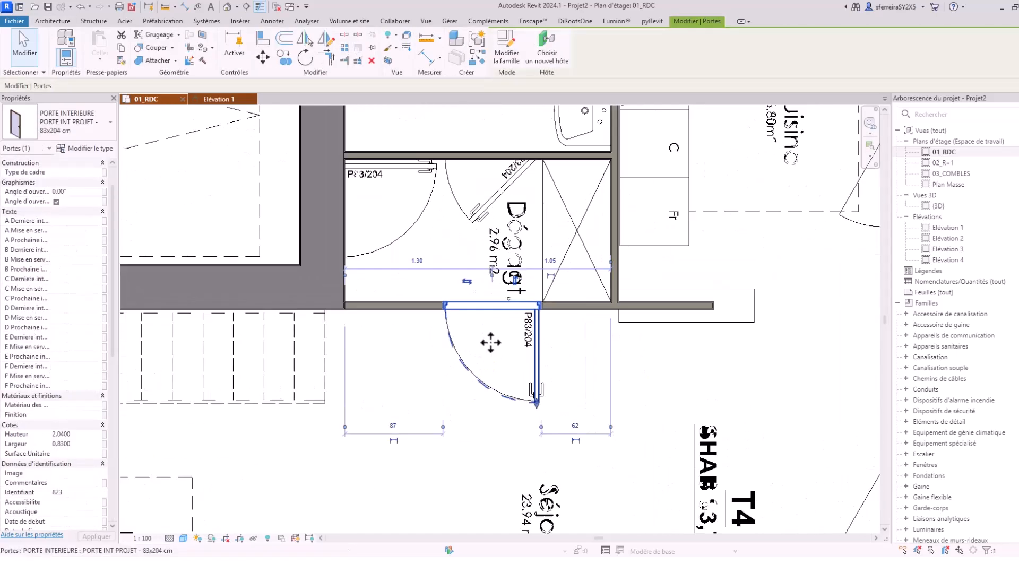
left_click(553, 344)
scroll(554, 335, "down", 1)
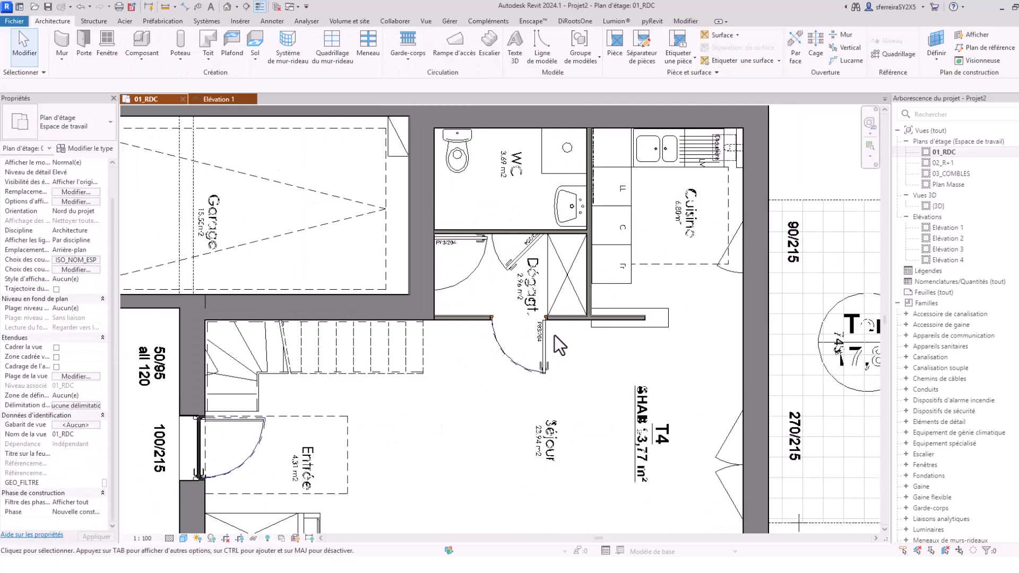
- Place an 83x204 cm interior door in the partition between the WC and the hallway, over the plan's P83/204 door
left_click(80, 40)
scroll(530, 260, "up", 2)
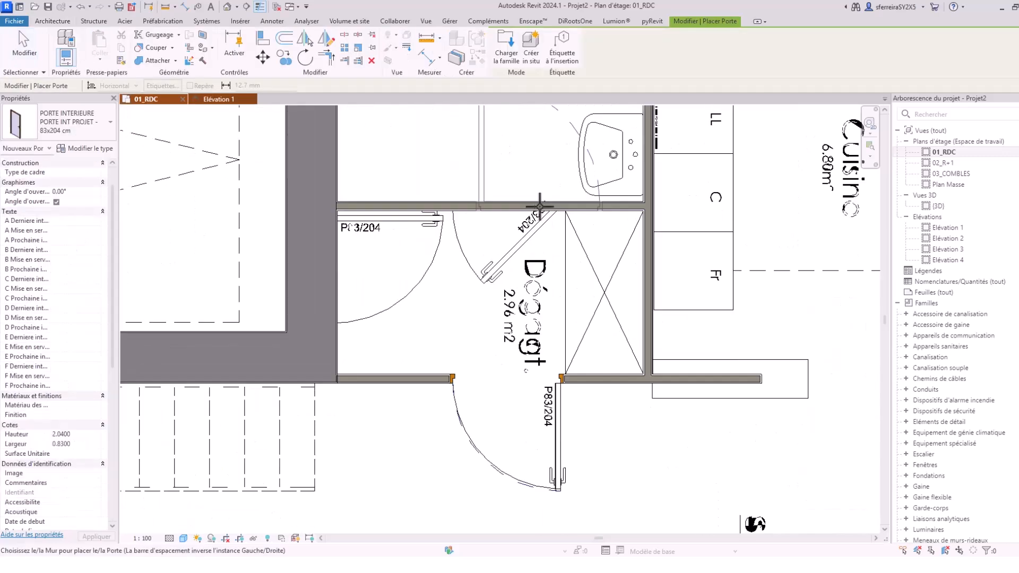
left_click(502, 202)
middle_click_drag(386, 263, 470, 246)
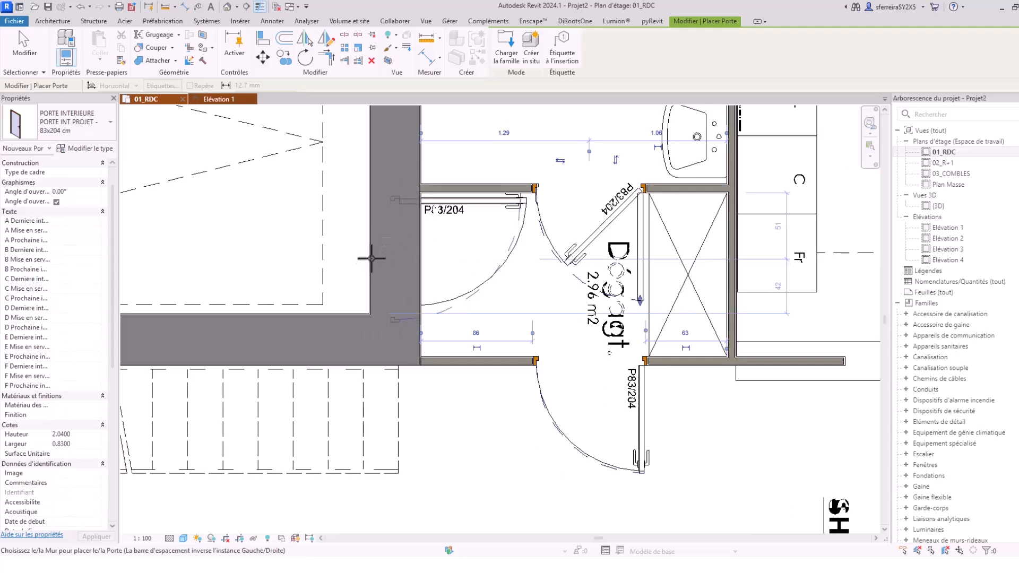
- Place an 83x204 cm interior door in the garage–hallway wall and nudge it into line with the linked plan's door
left_click(411, 272)
key("Escape")
left_click(419, 251)
scroll(420, 251, "up", 1)
key("Up")
key("Up")
key("Up")
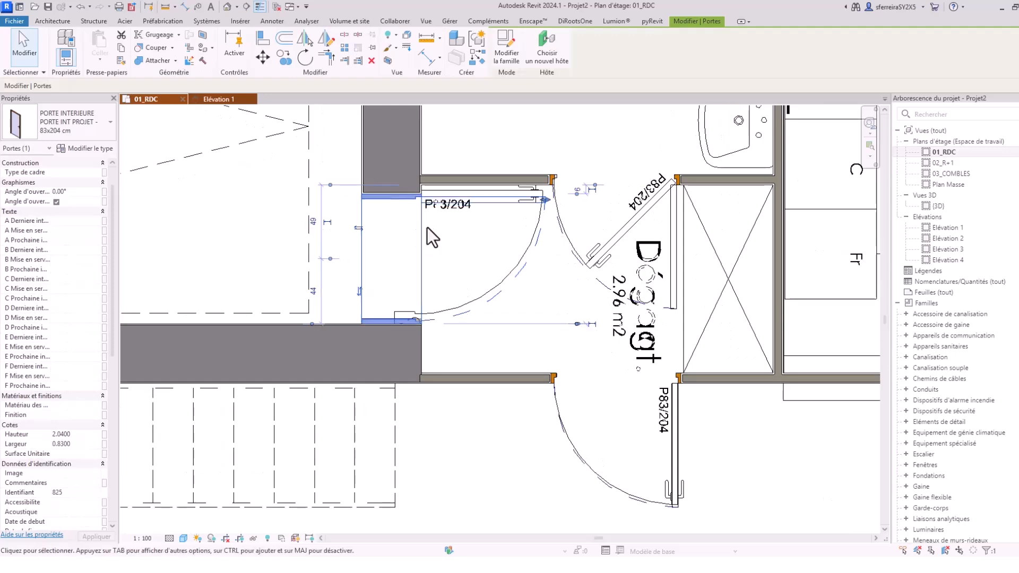
key("Up")
scroll(428, 227, "down", 3)
middle_click_drag(470, 265, 539, 243)
key("Escape")
- Examine the ground-floor plan around the hallway, stairs, entrance and living room for partitions still missing from the model
scroll(455, 515, "down", 1)
middle_click_drag(454, 515, 548, 371)
middle_click_drag(525, 336, 471, 428)
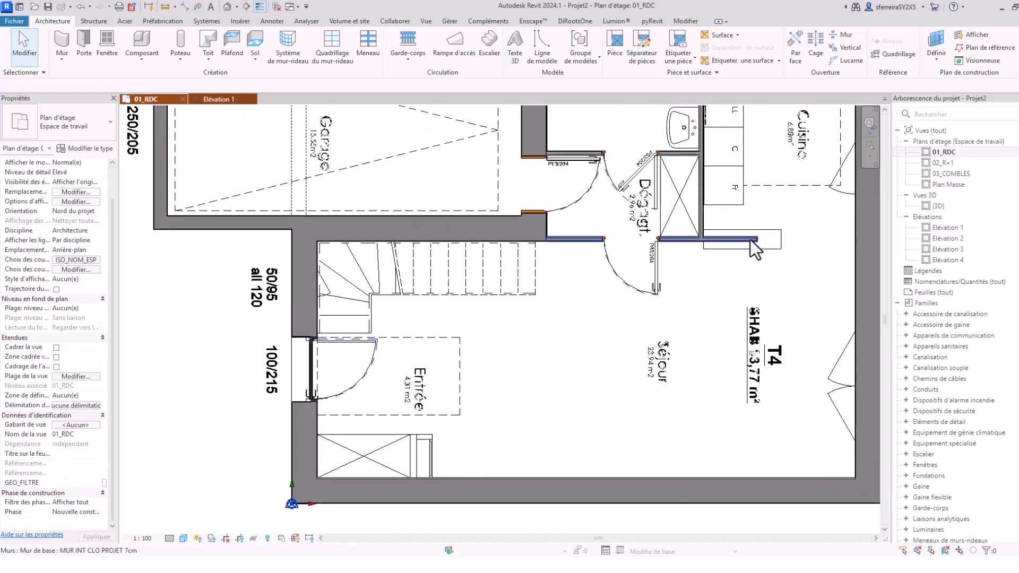
scroll(759, 242, "up", 1)
scroll(424, 404, "down", 4)
middle_click_drag(430, 406, 486, 332)
scroll(385, 417, "up", 3)
scroll(450, 381, "up", 1)
middle_click_drag(455, 386, 442, 449)
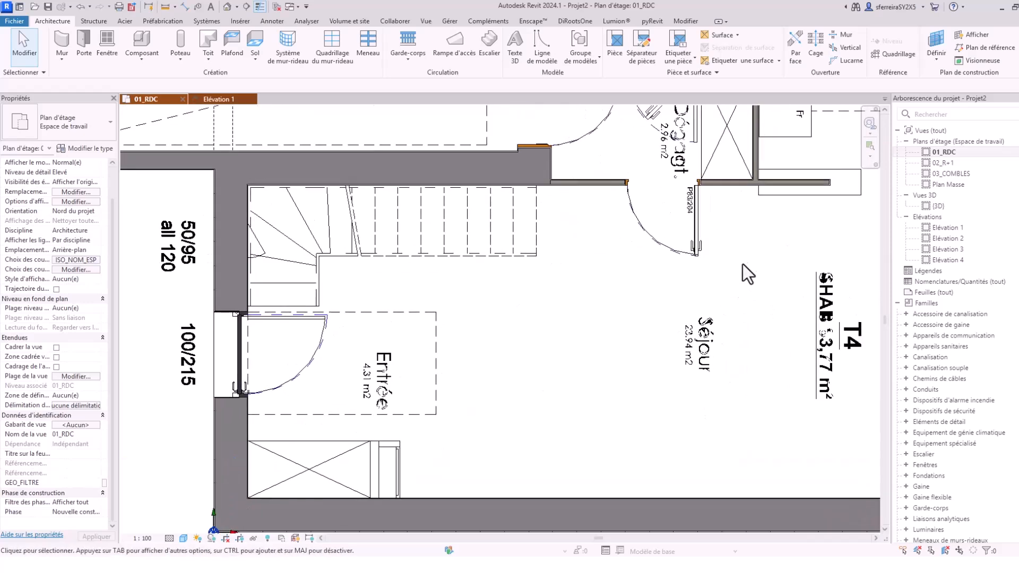
- Draw a MUR INT CLO PROJET 7cm wall from the exterior wall along the side of the crossed-out closet below the entrance
left_click(782, 182)
scroll(615, 278, "down", 3)
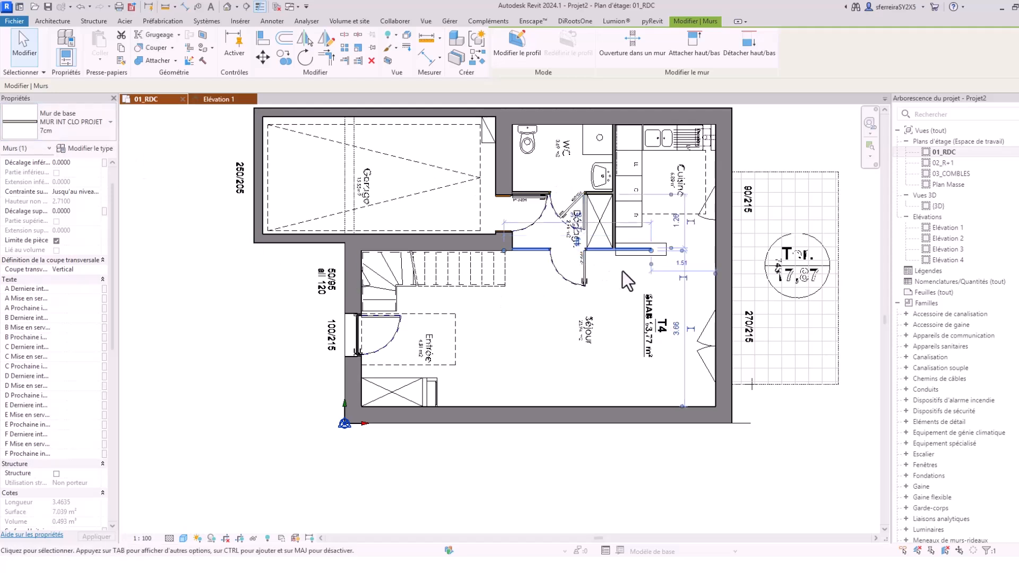
middle_click_drag(623, 272, 629, 323)
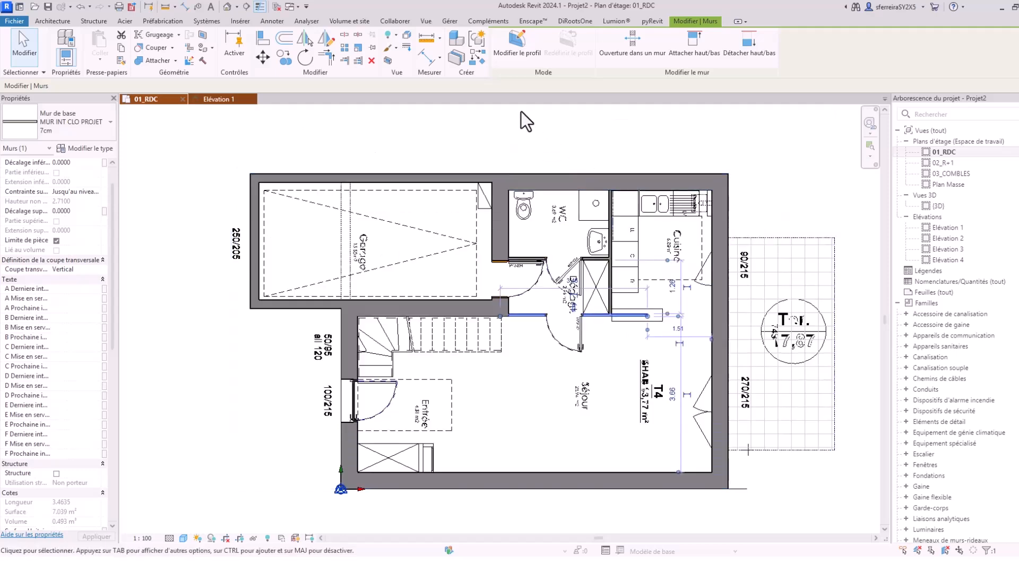
left_click(477, 56)
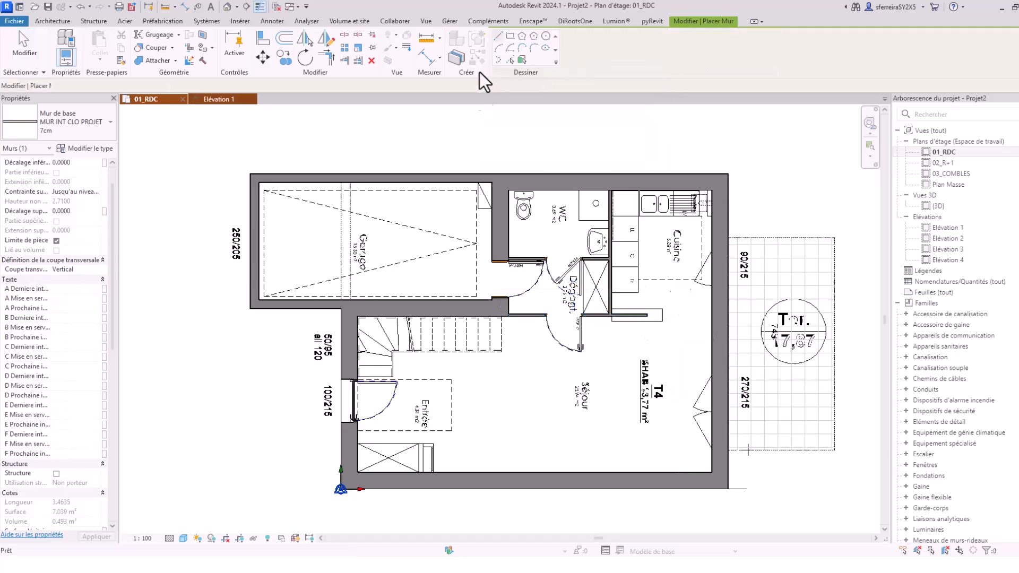
scroll(418, 486, "up", 8)
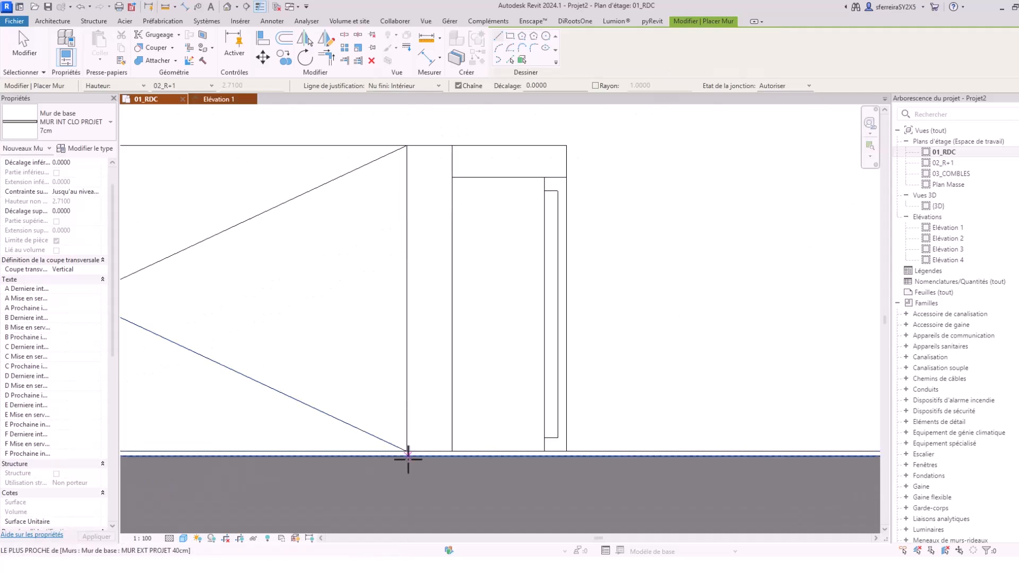
left_click(407, 455)
scroll(414, 367, "down", 2)
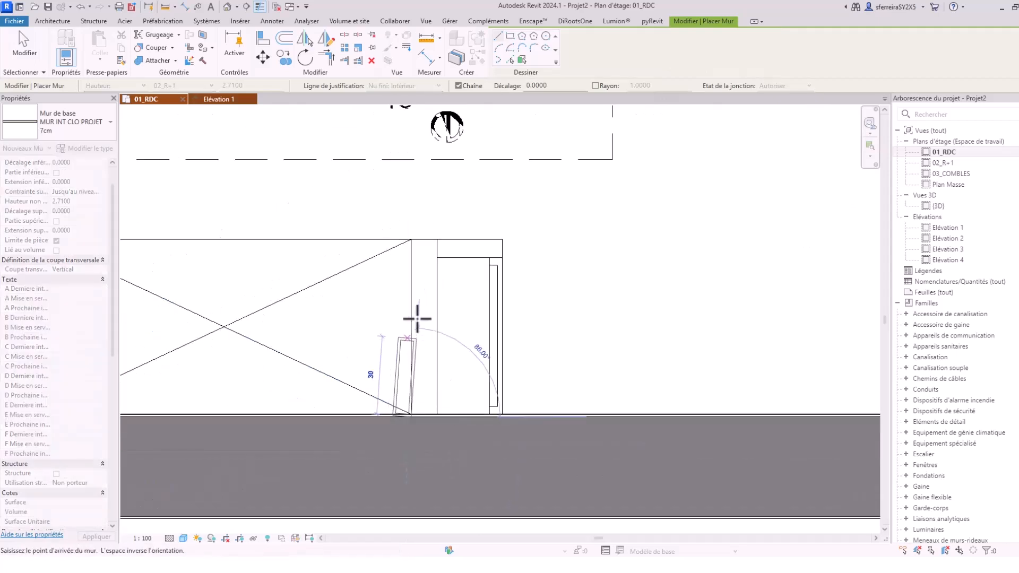
scroll(412, 240, "up", 3)
left_click(410, 239)
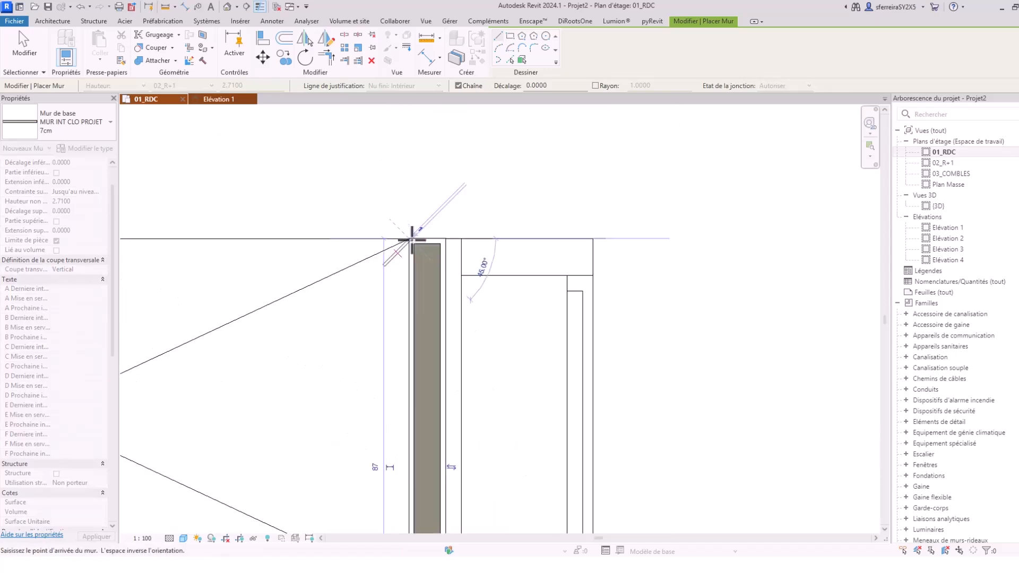
- Continue the closet-side partition across its end and back to the exterior wall to close the small enclosure
left_click(586, 234)
scroll(588, 236, "down", 3)
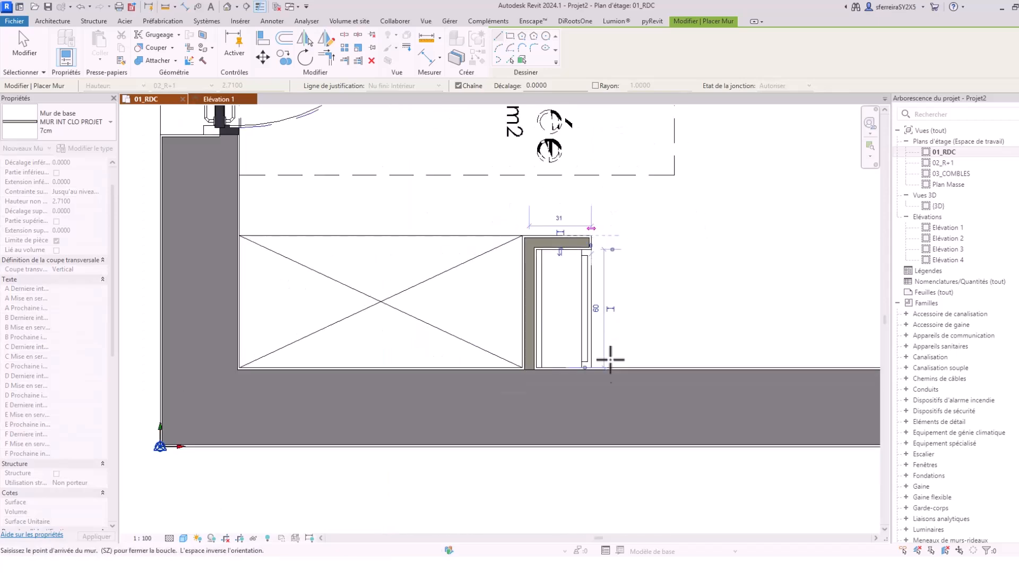
left_click(593, 374)
scroll(603, 371, "up", 2)
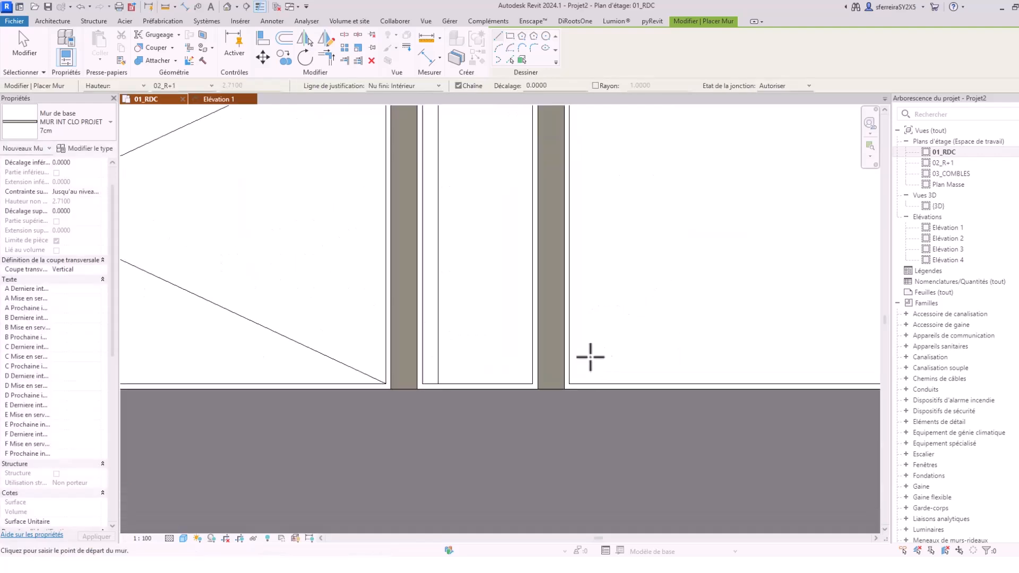
key("Escape")
key("Escape")
scroll(535, 345, "down", 1)
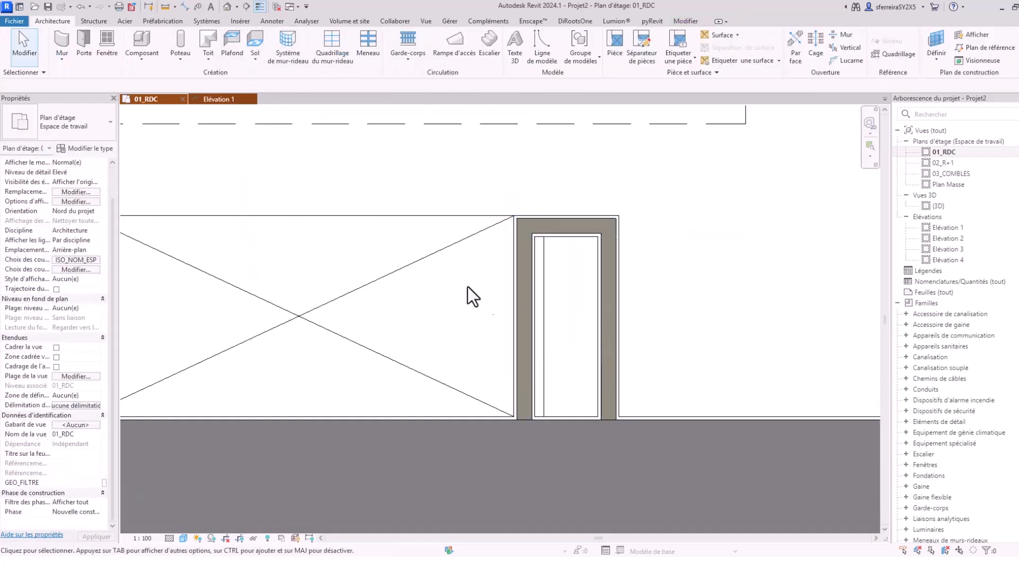
- Measure the thickness of the closet-side partition drawn on the linked plan with an aligned dimension, without keeping the dimension
scroll(507, 318, "up", 1)
left_click(527, 339)
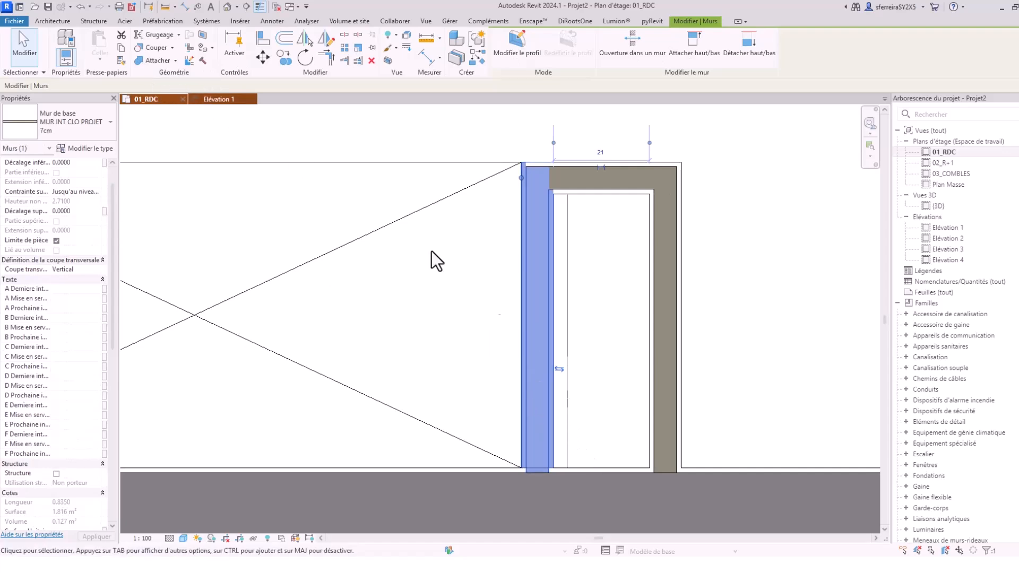
left_click(564, 331)
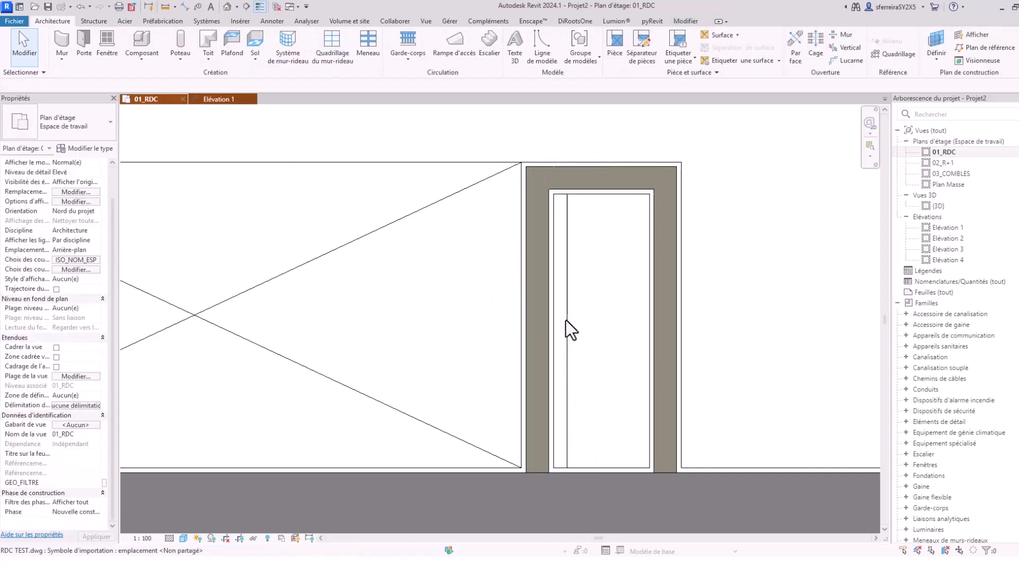
left_click(186, 7)
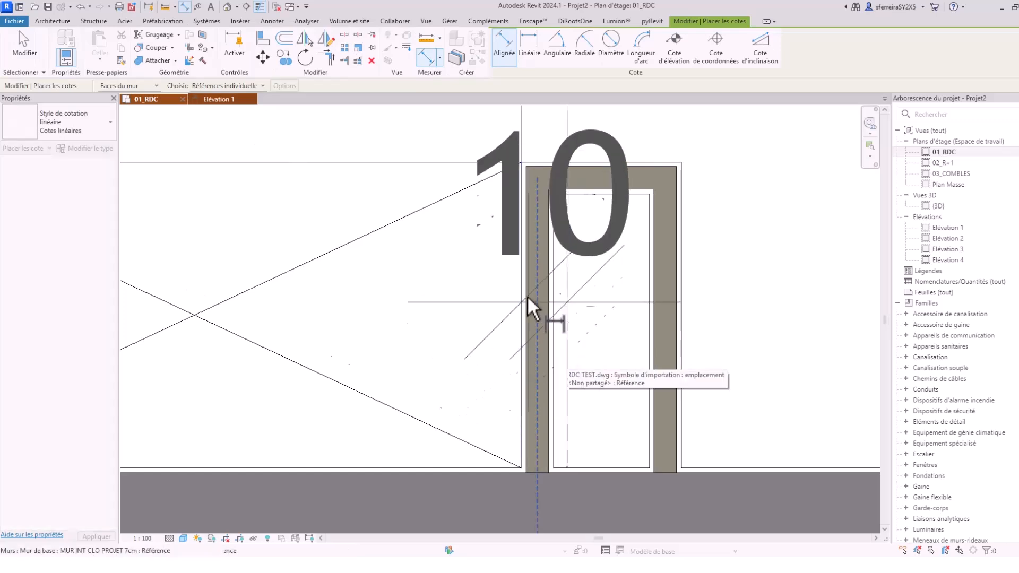
scroll(535, 316, "down", 3)
scroll(538, 325, "up", 3)
scroll(544, 319, "down", 3)
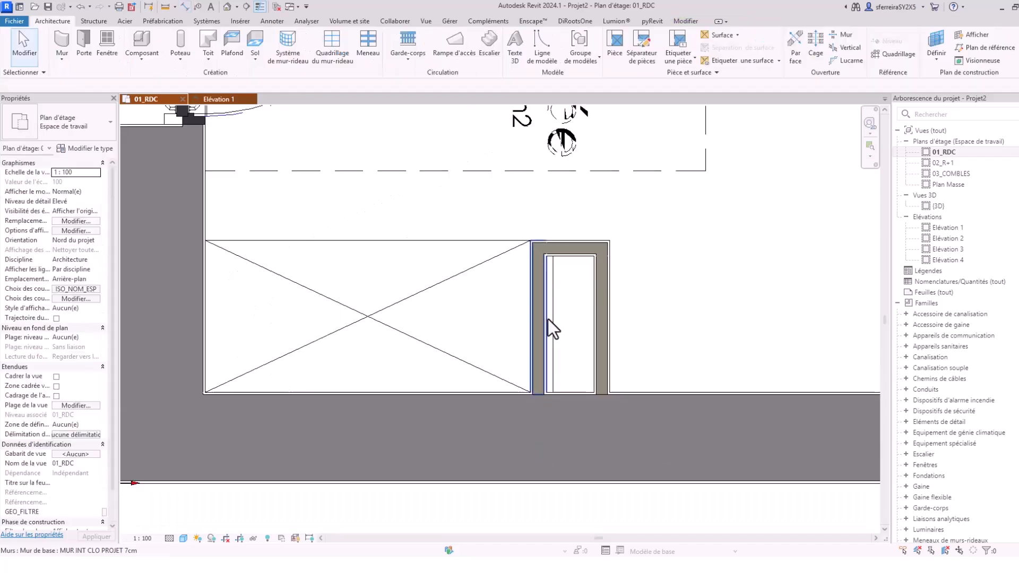
key("Escape")
key("Escape")
- Duplicate the closet-side wall's type under the name MUR INT CLO PROJET 10cm
left_click(549, 321)
left_click(84, 148)
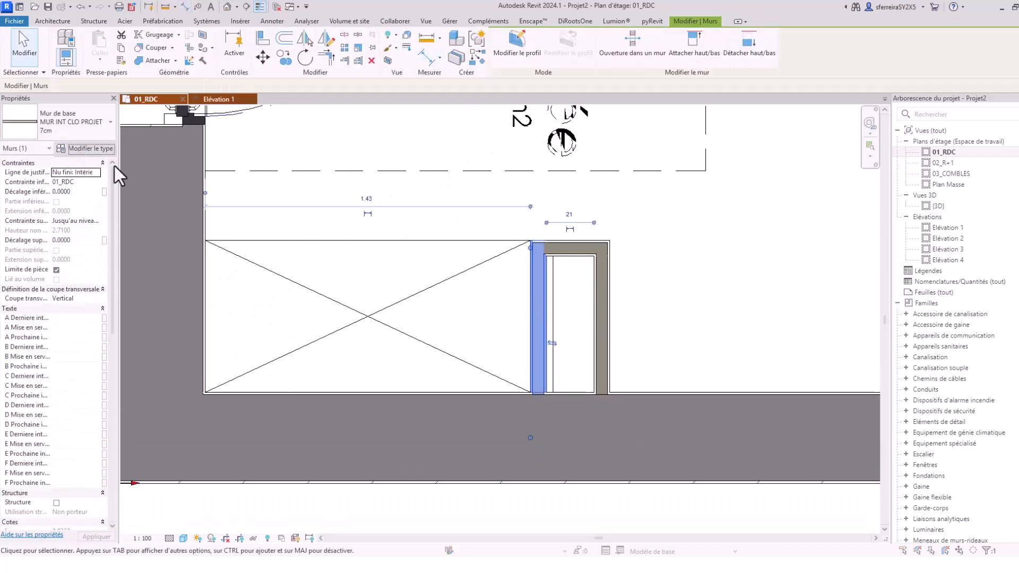
left_click(902, 209)
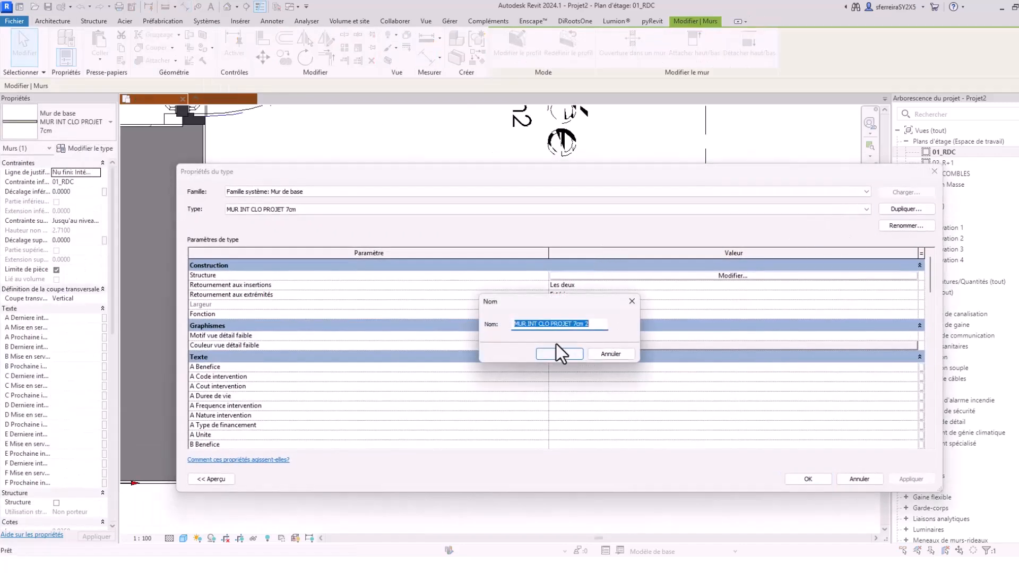
left_click(575, 325)
key("BackSpace")
type("10")
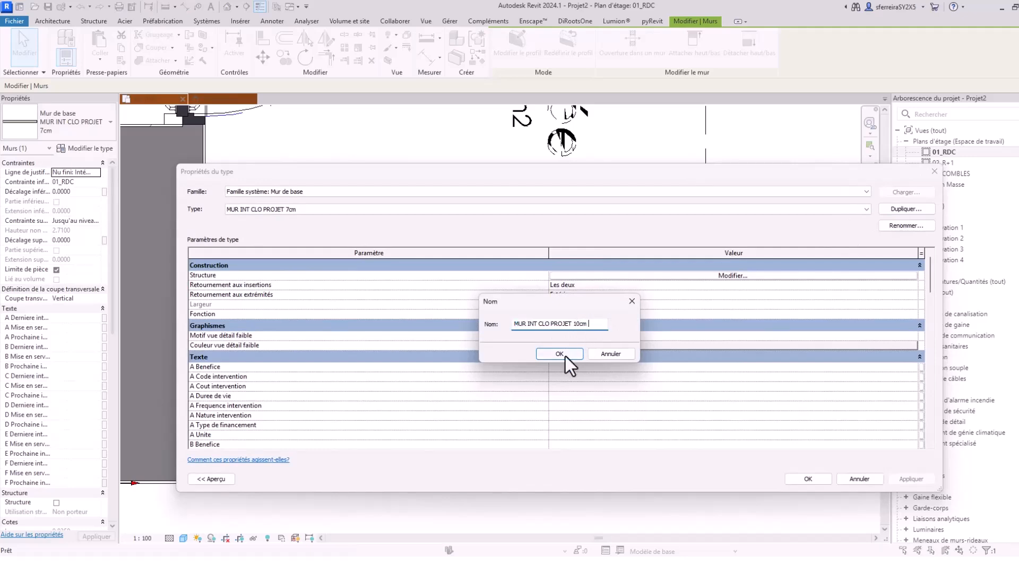
left_click(560, 354)
- Set the Doublage [2] layer of the 10 cm wall type to 0.08 m and apply the type to the closet-side wall
left_click(706, 276)
left_click(536, 285)
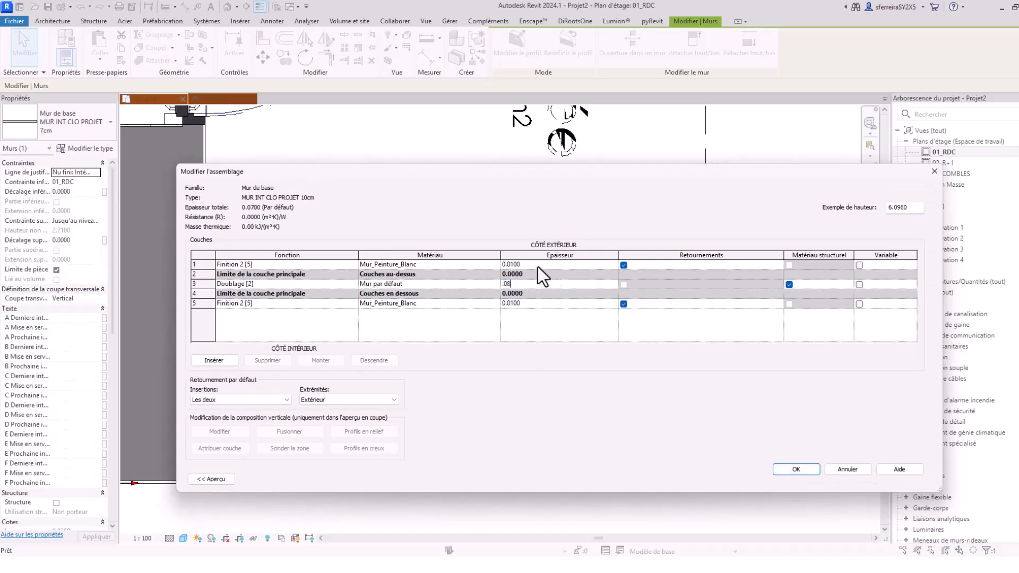
left_click(536, 265)
left_click(531, 303)
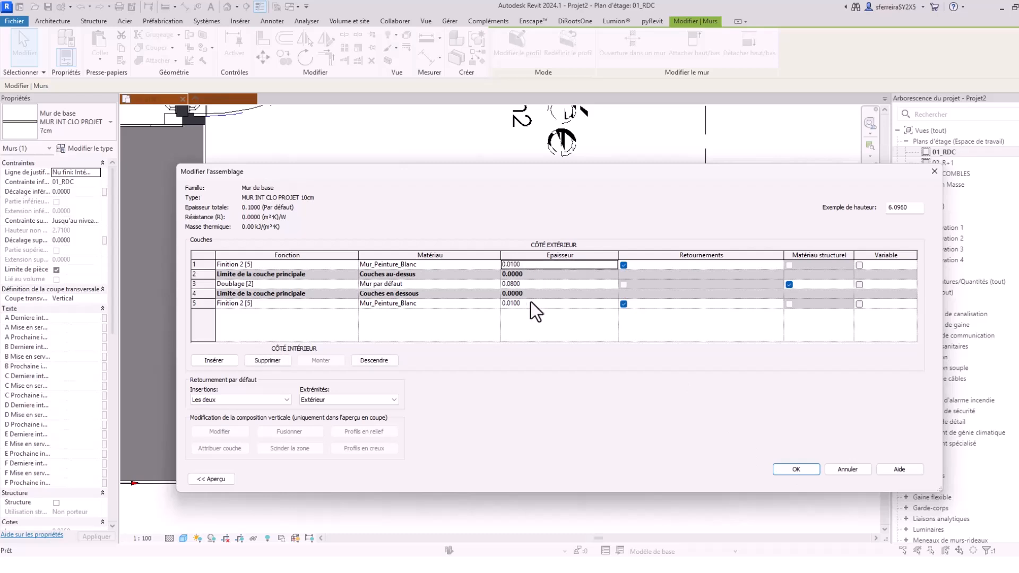
left_click(530, 303)
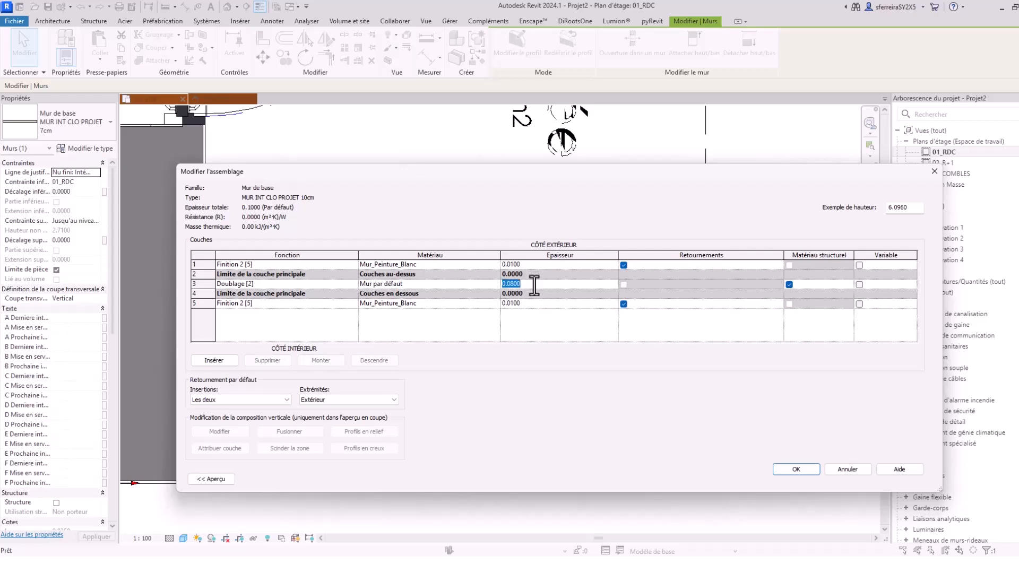
left_click(796, 469)
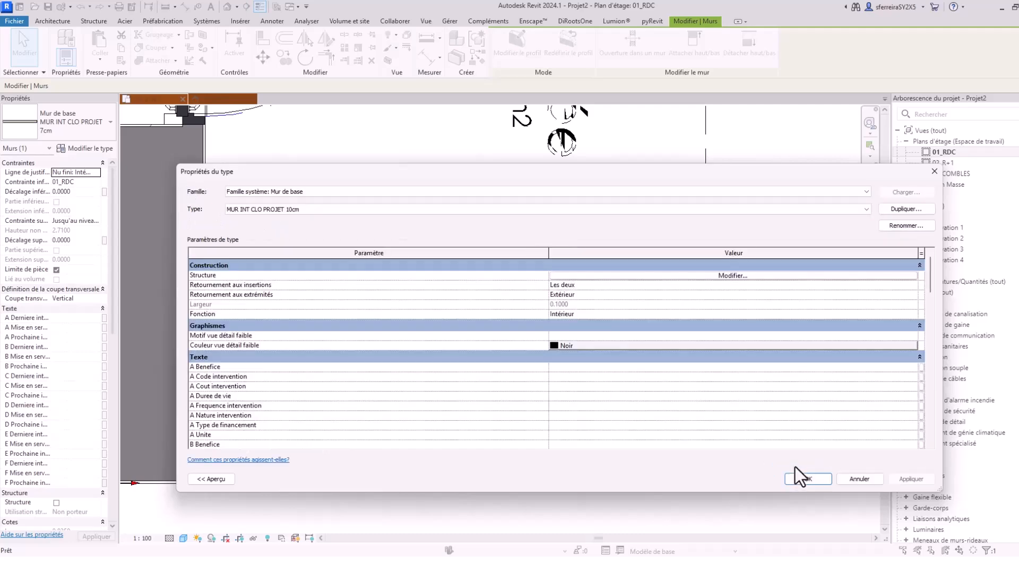
left_click(921, 479)
left_click(806, 479)
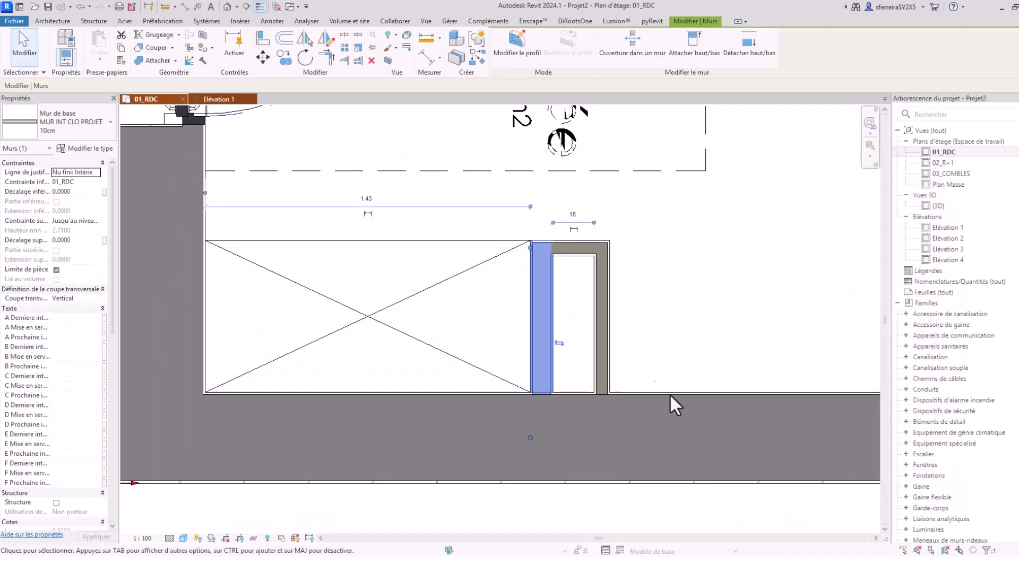
scroll(531, 308, "up", 3)
scroll(518, 341, "up", 2)
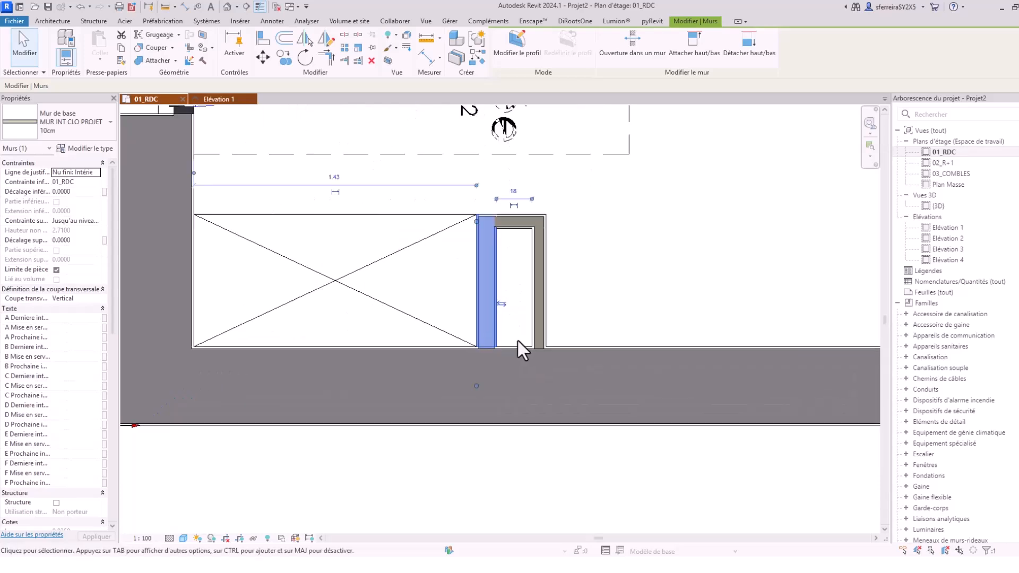
- Check the wall types used for the partitions of the small enclosure beside the closet
scroll(518, 341, "down", 5)
middle_click_drag(518, 341, 492, 412)
left_click(489, 408)
left_click(499, 406)
scroll(512, 406, "up", 4)
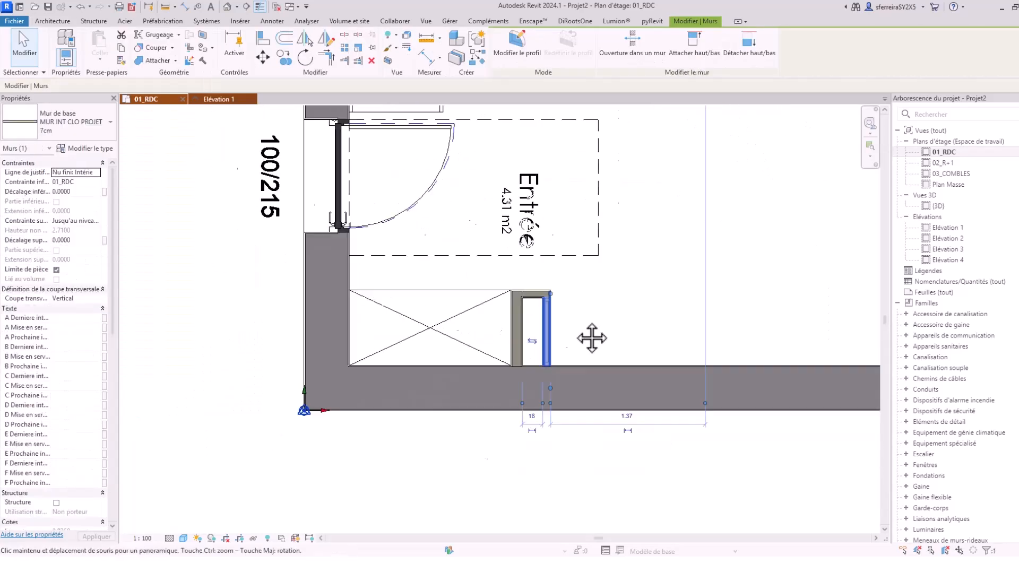
scroll(562, 282, "down", 1)
middle_click_drag(576, 279, 576, 323)
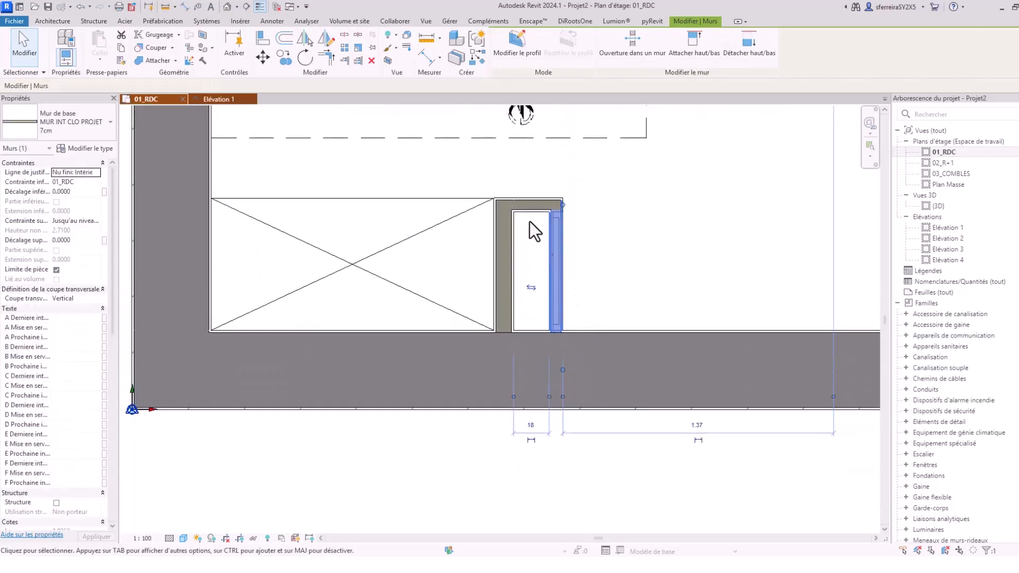
left_click(537, 273)
scroll(533, 249, "down", 3)
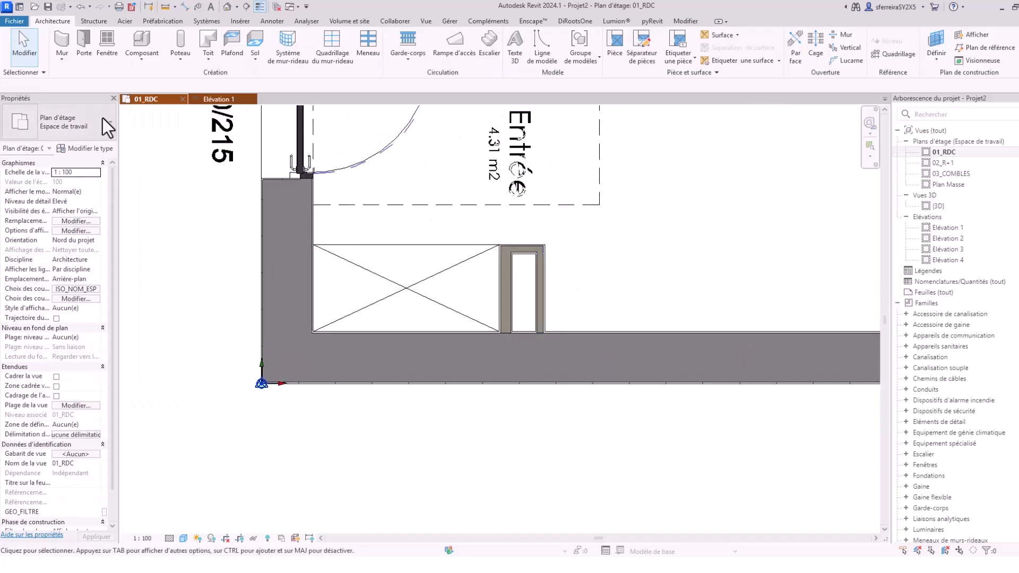
- Place a PORTE PLACARD BATTANTE PROJET - 50x204 door in the 7 cm partition of the small enclosure, opening outward
left_click(82, 39)
left_click(57, 122)
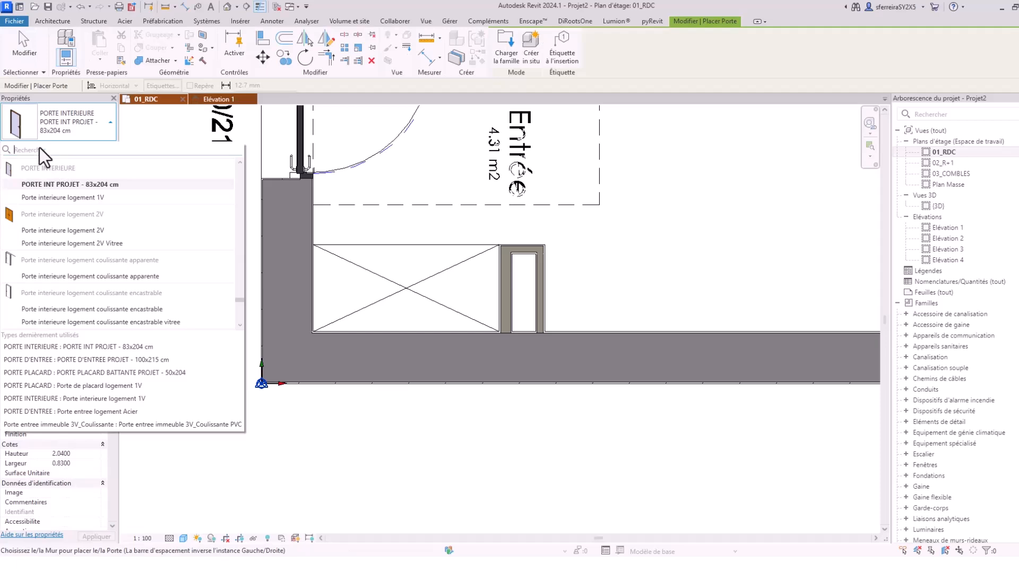
type("PROJE")
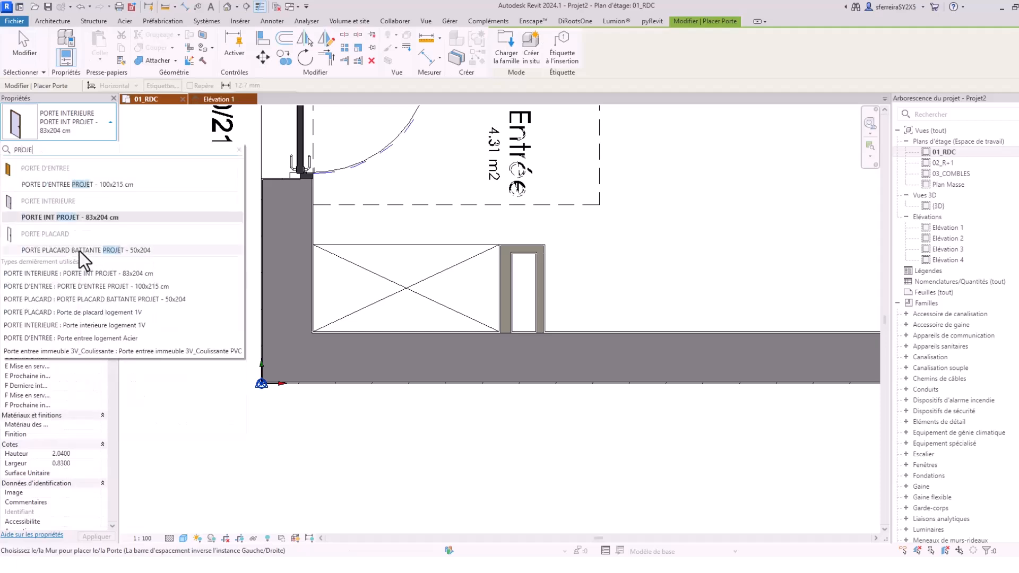
left_click(77, 251)
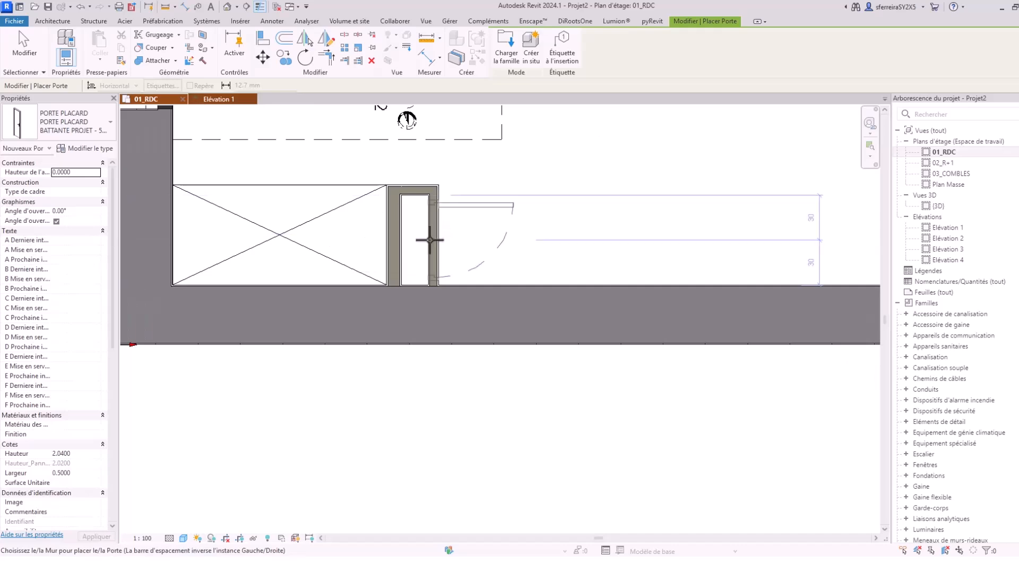
scroll(430, 240, "down", 8)
key("Escape")
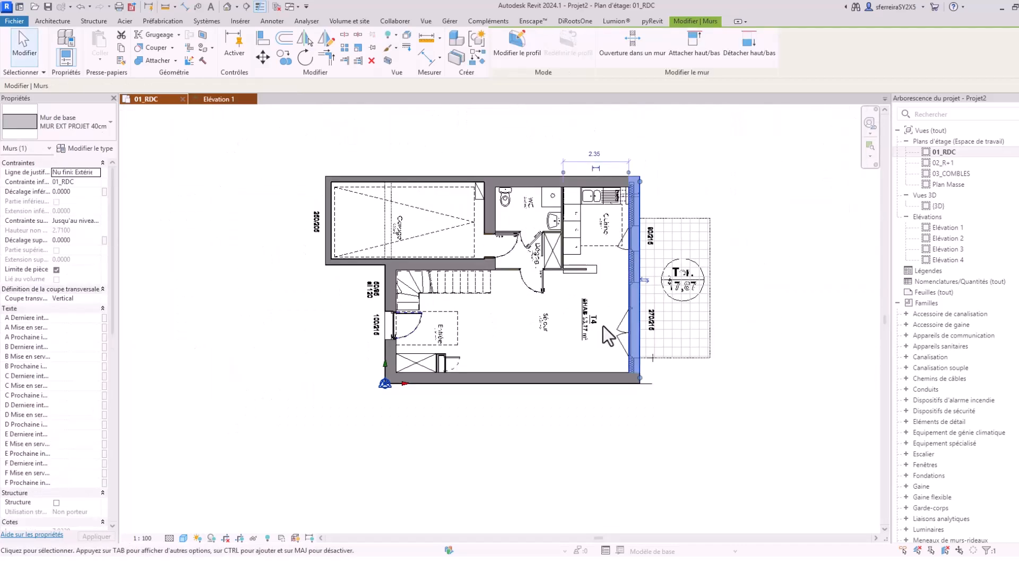
- Add transparency to the 01_RDC plan's model display so the linked DWG shows through the walls
scroll(627, 342, "up", 2)
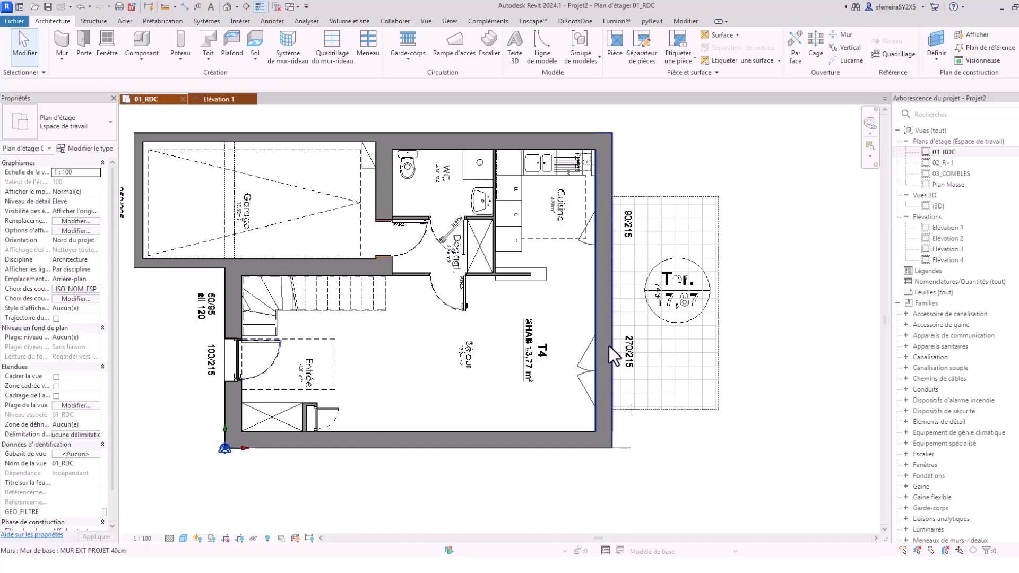
middle_click_drag(427, 426, 547, 398)
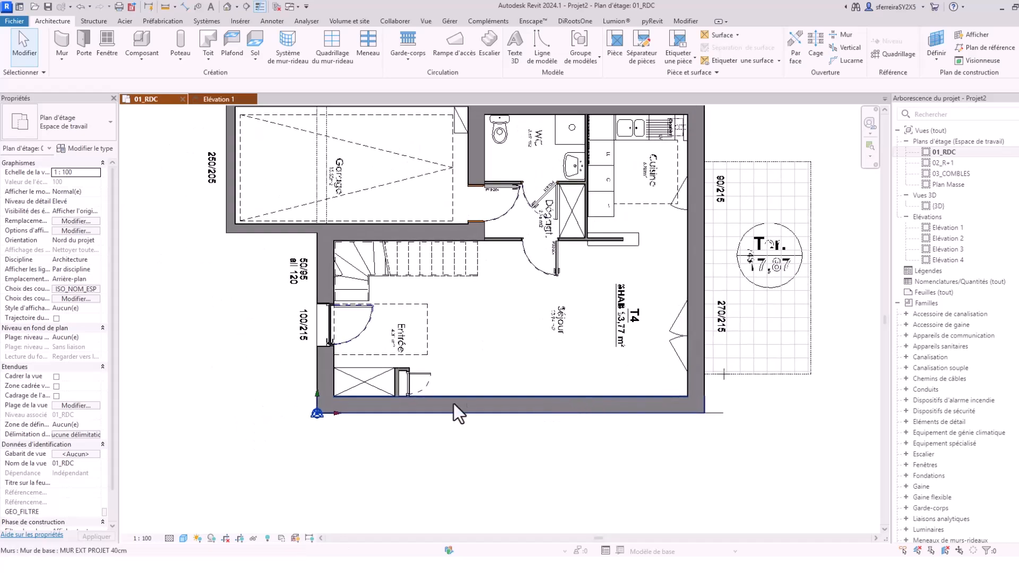
middle_click_drag(468, 440, 538, 464)
middle_click_drag(393, 285, 428, 370)
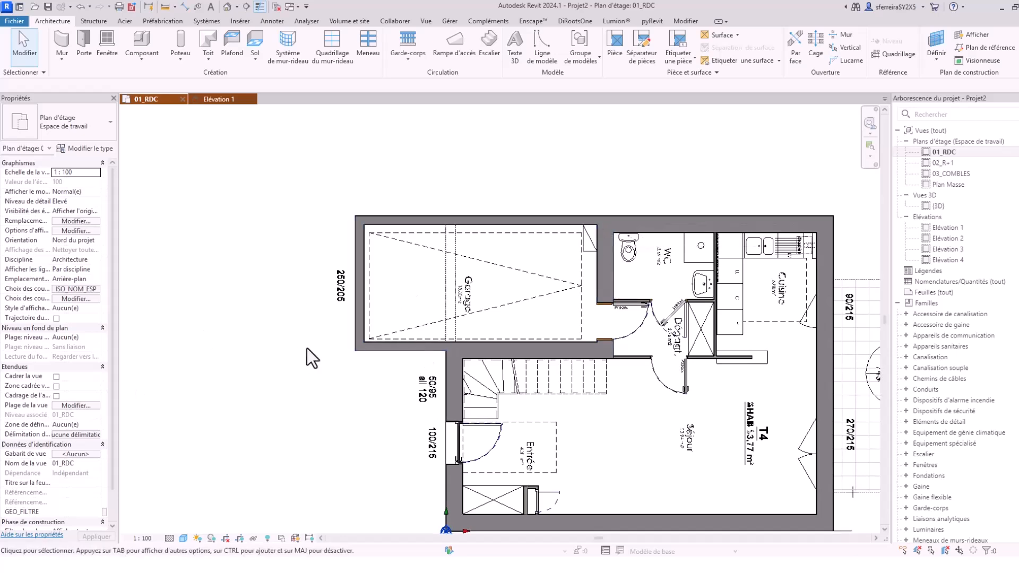
scroll(308, 355, "down", 2)
middle_click_drag(293, 378, 289, 369)
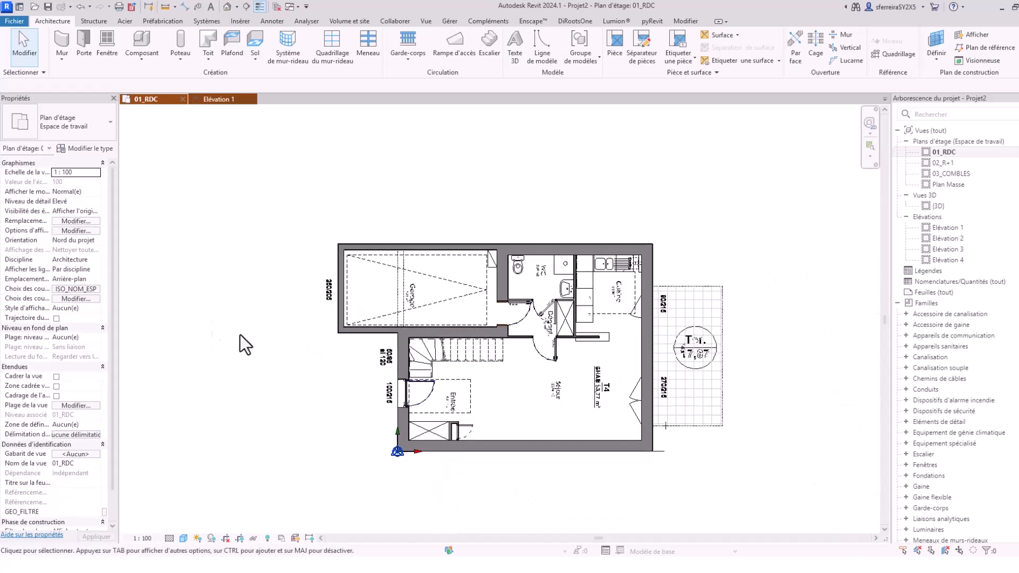
left_click(76, 221)
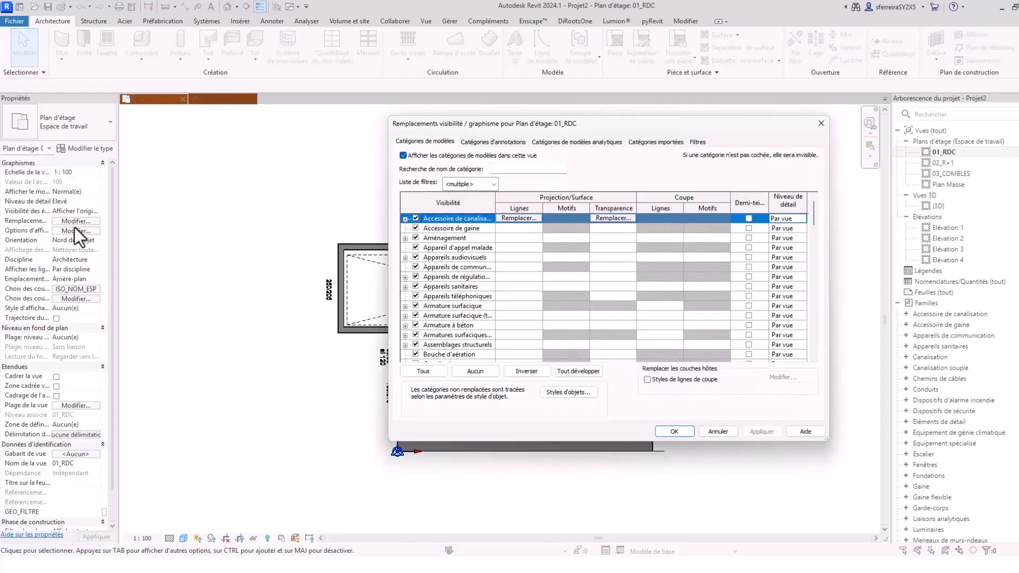
left_click(718, 431)
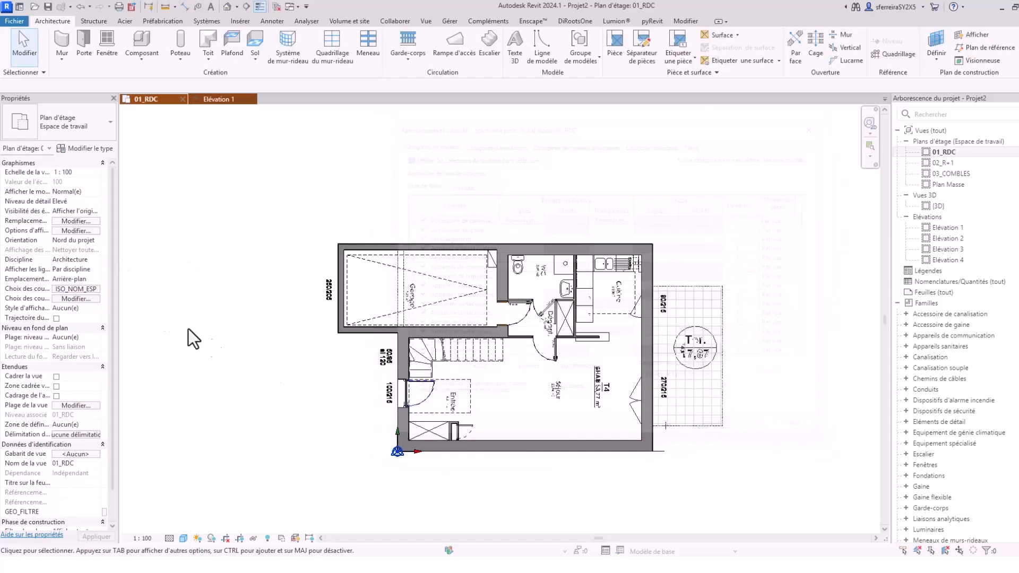
left_click(72, 232)
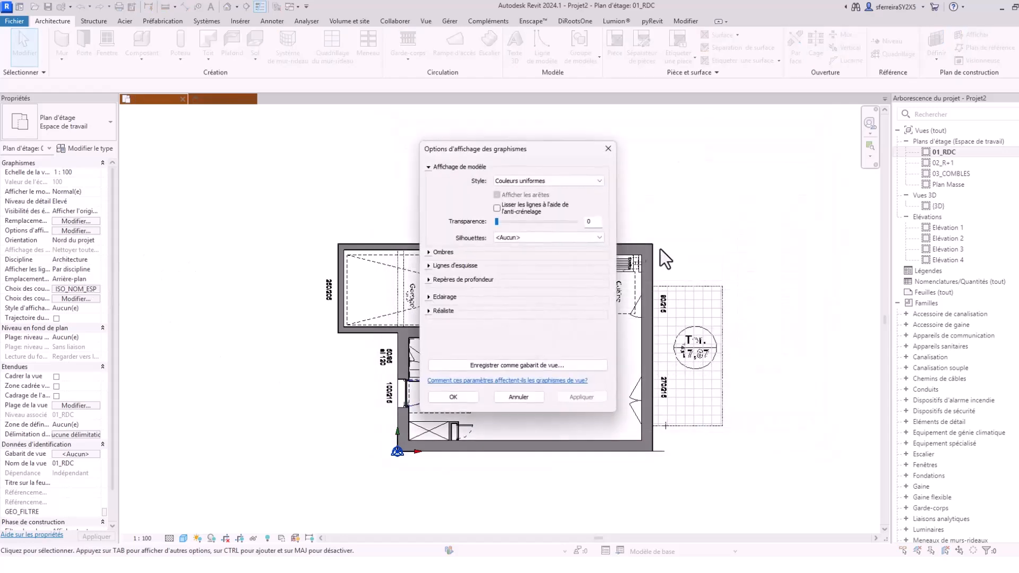
double_click(593, 221)
key("Return")
- Examine the window and door openings of the linked plan through the exterior walls, including the 50/95 opening by the stairs
scroll(403, 413, "up", 5)
scroll(412, 275, "up", 8)
middle_click_drag(431, 296, 464, 368)
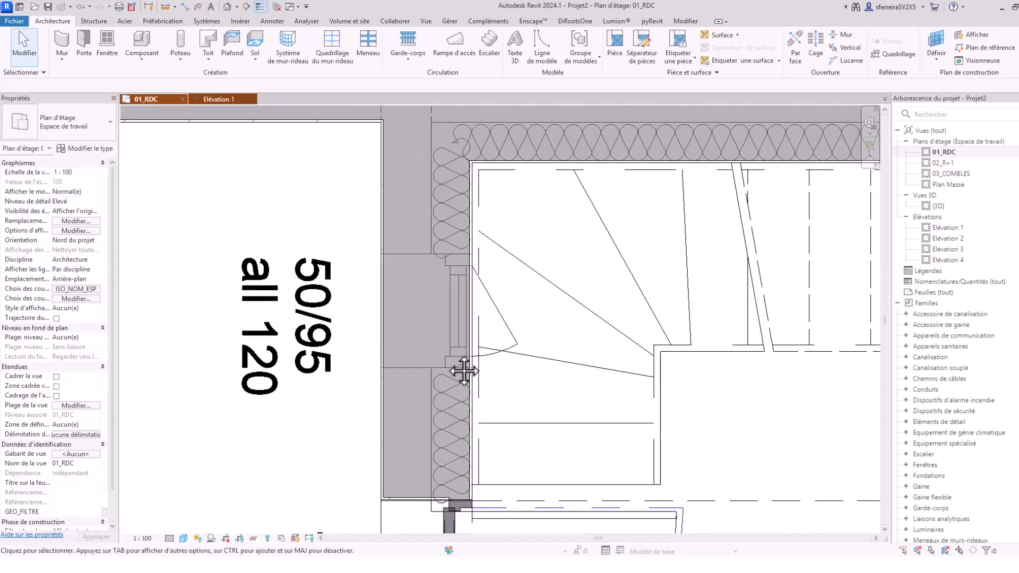
scroll(422, 289, "down", 4)
scroll(416, 269, "up", 3)
scroll(416, 268, "down", 8)
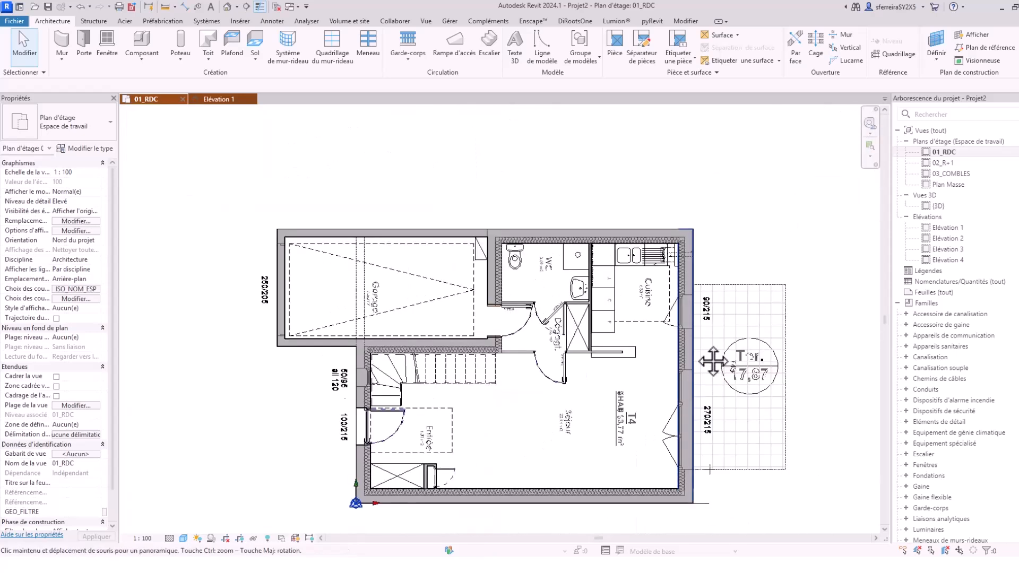
middle_click_drag(562, 339, 454, 330)
scroll(323, 269, "up", 1)
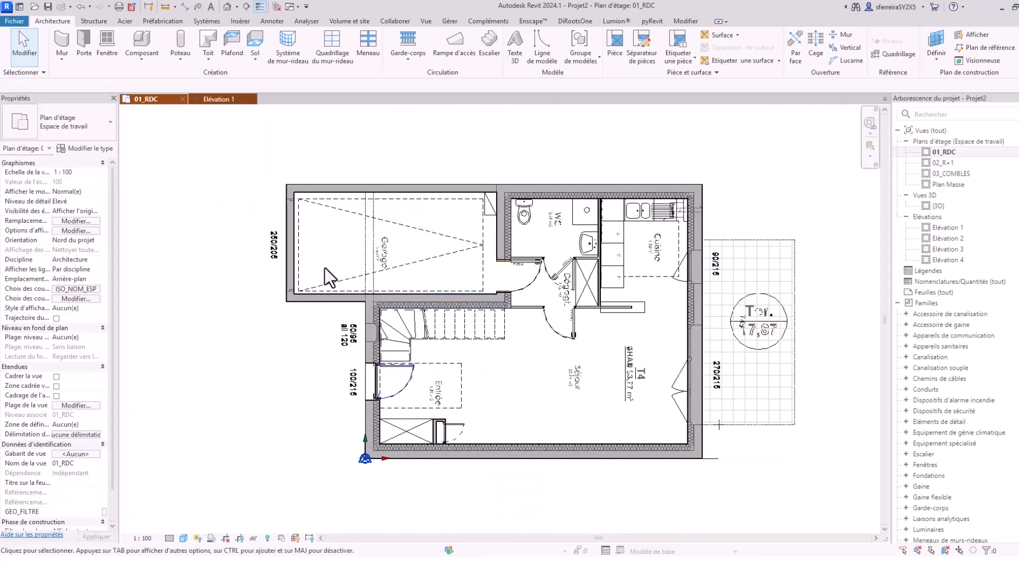
scroll(323, 269, "up", 1)
middle_click_drag(297, 244, 254, 235)
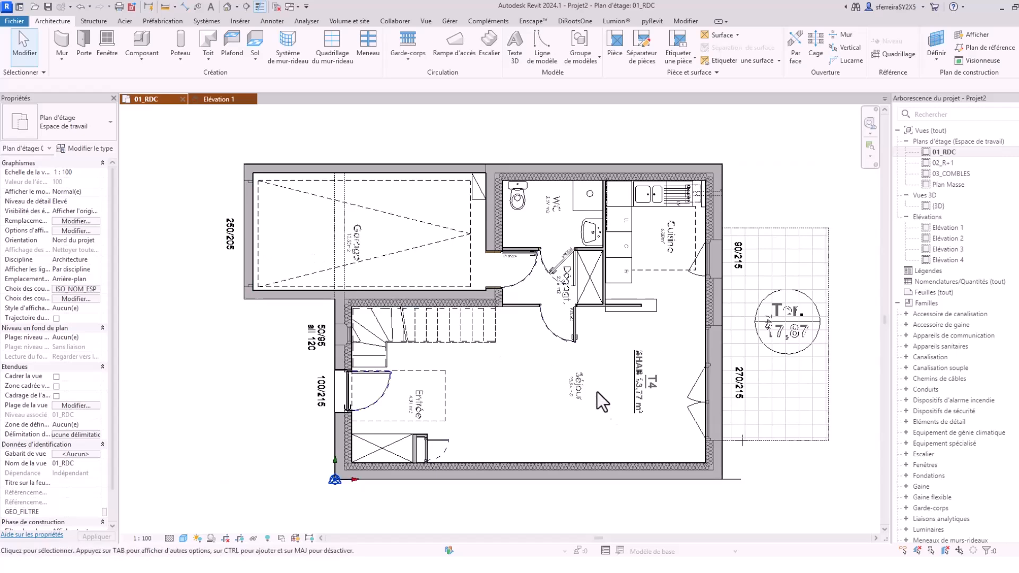
middle_click_drag(598, 390, 583, 327)
scroll(333, 287, "up", 4)
middle_click_drag(334, 287, 449, 277)
left_click(449, 278)
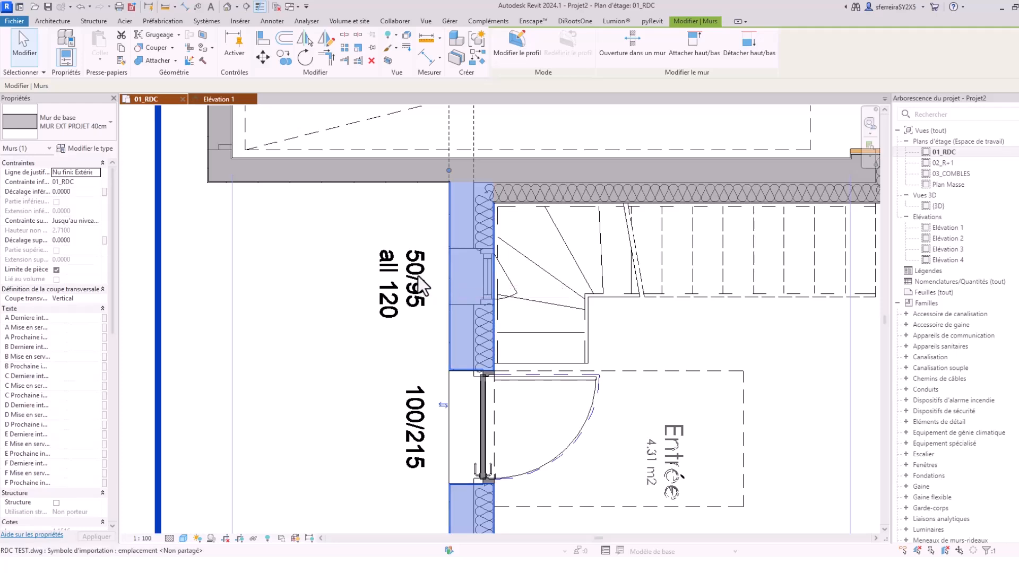
middle_click_drag(436, 308, 429, 246)
left_click(429, 247)
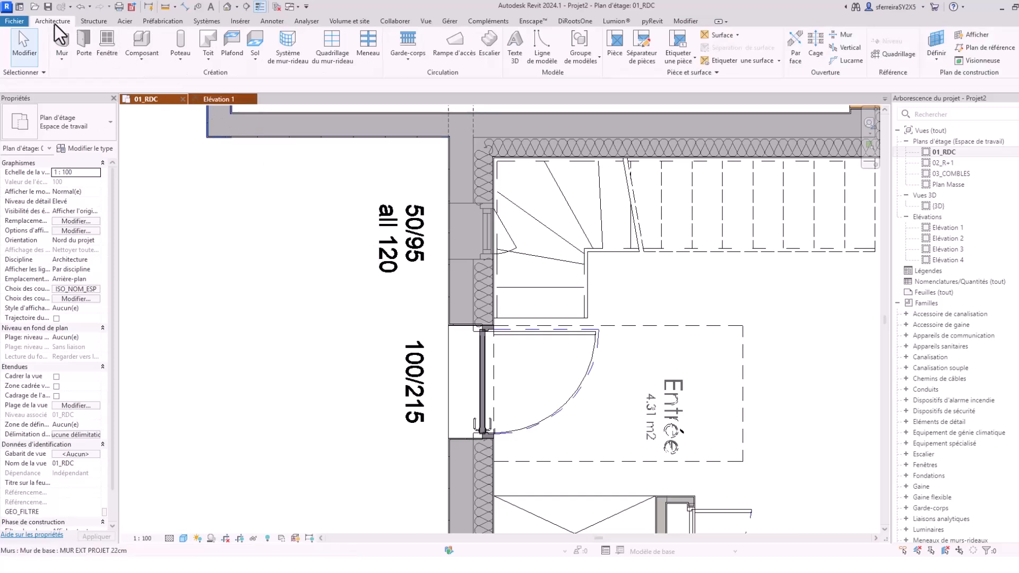
- Place a FENETRE PROJET 1V - 80x120 cm window, 0.5 m wide and 0.95 m high, at the 50/95 opening by the stairs
left_click(107, 42)
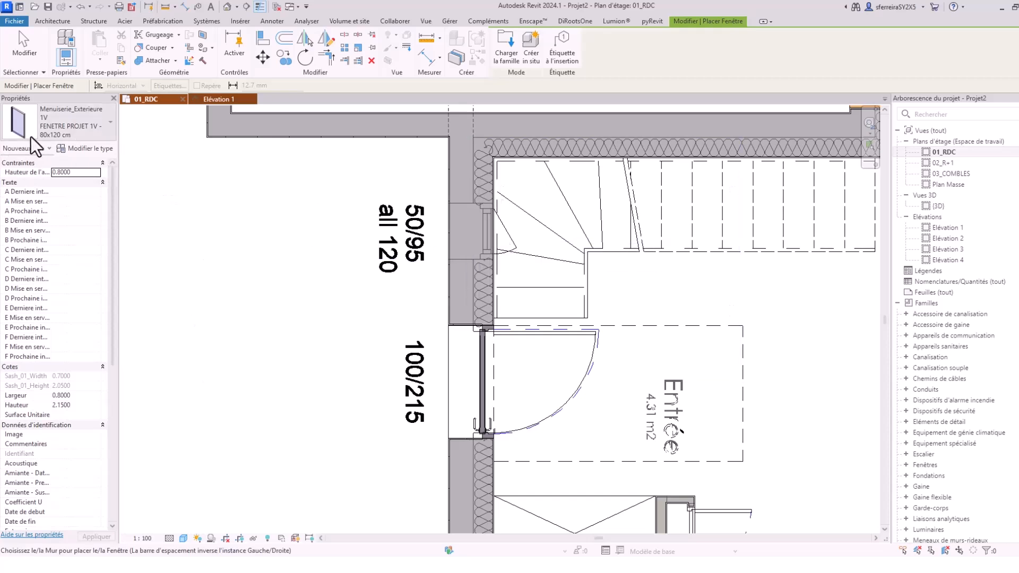
left_click(69, 122)
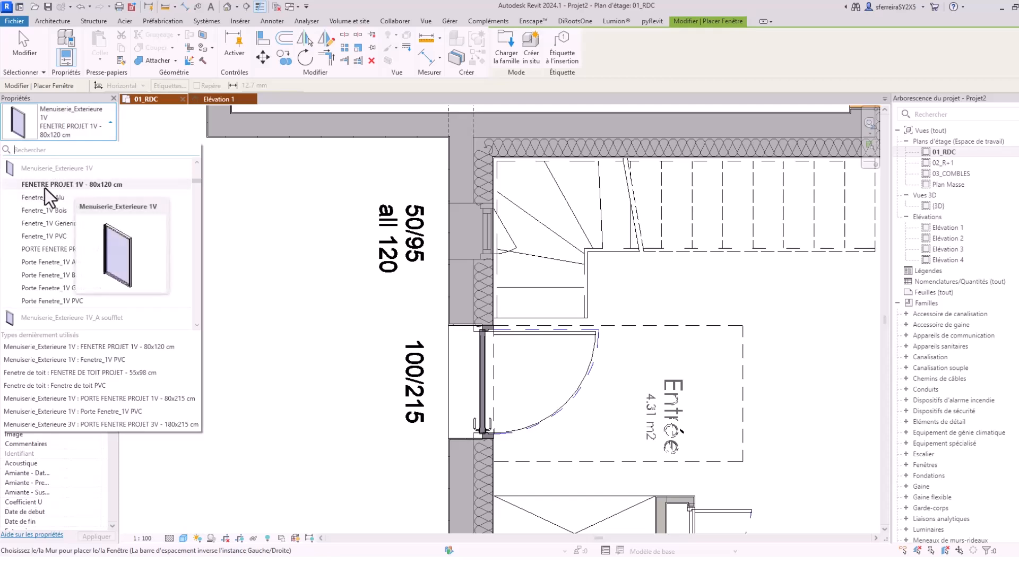
left_click(73, 185)
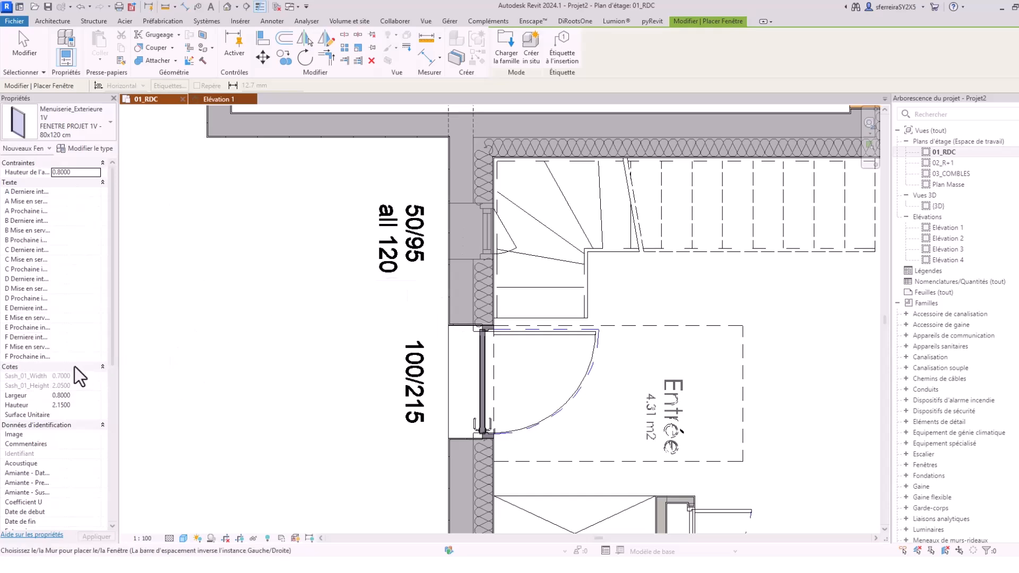
left_click(83, 397)
type(".5")
left_click(85, 408)
type(".95")
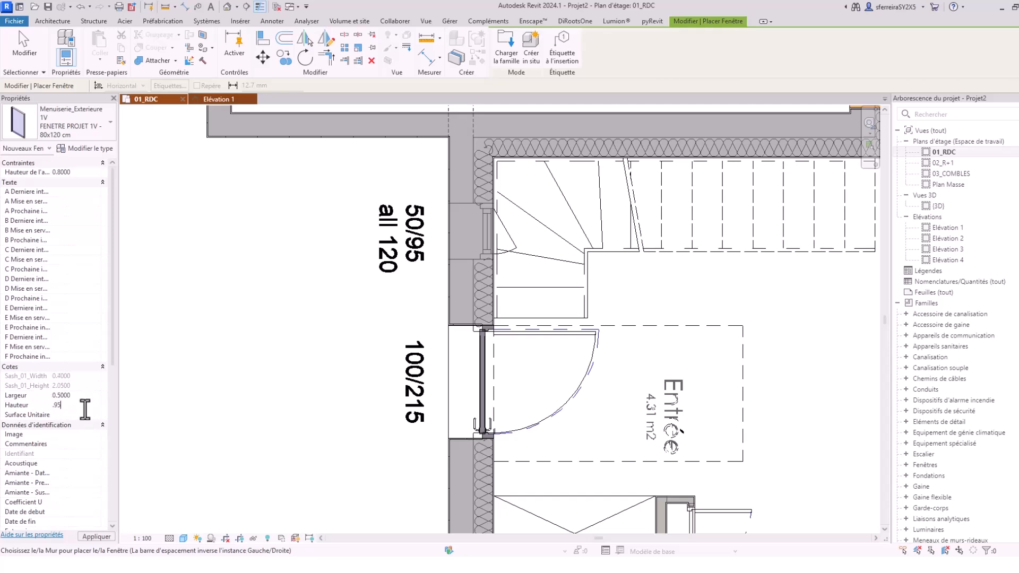
left_click(96, 536)
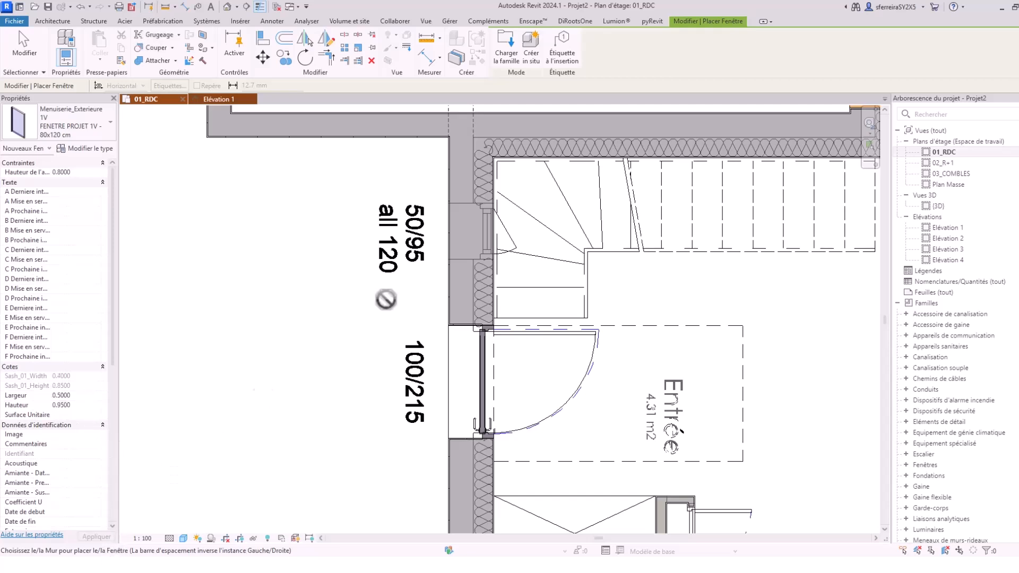
left_click(471, 231)
key("Escape")
- Move the stair-side window about 1 cm along the wall to align its jamb with the opening on the linked plan
scroll(468, 205, "up", 8)
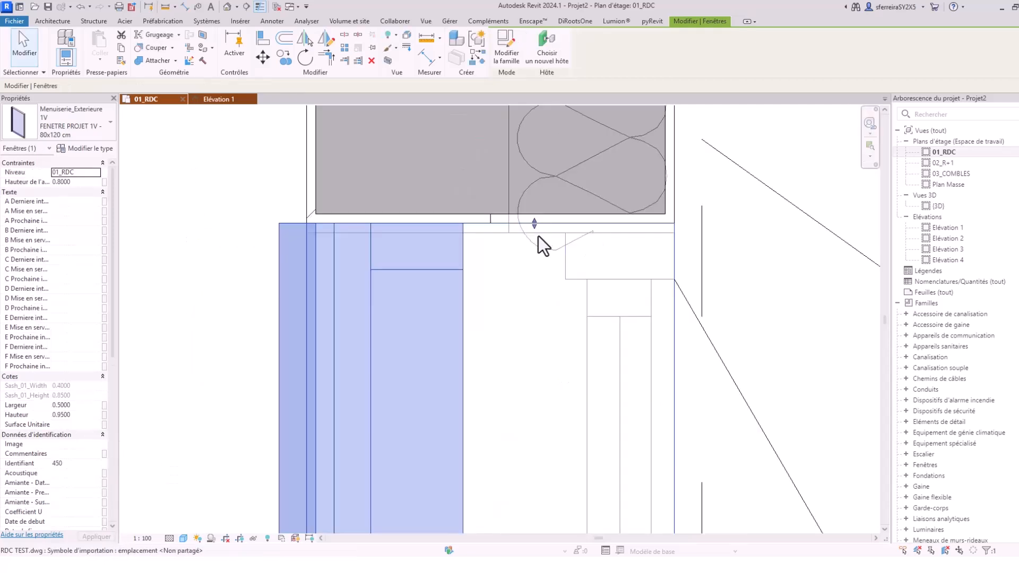
scroll(531, 254, "down", 1)
scroll(557, 260, "down", 3)
scroll(576, 249, "up", 5)
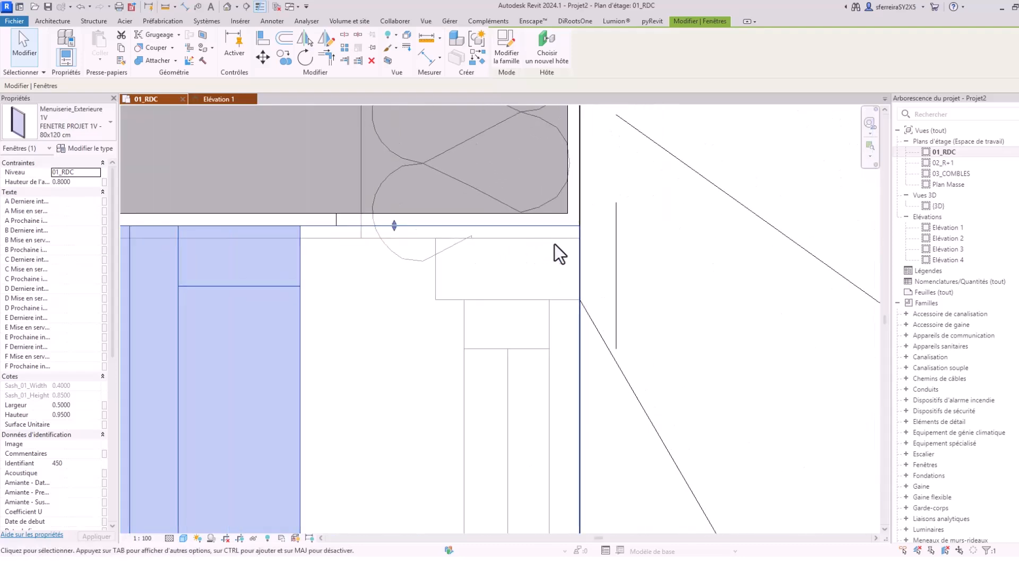
middle_click_drag(563, 259, 624, 250)
scroll(343, 349, "down", 5)
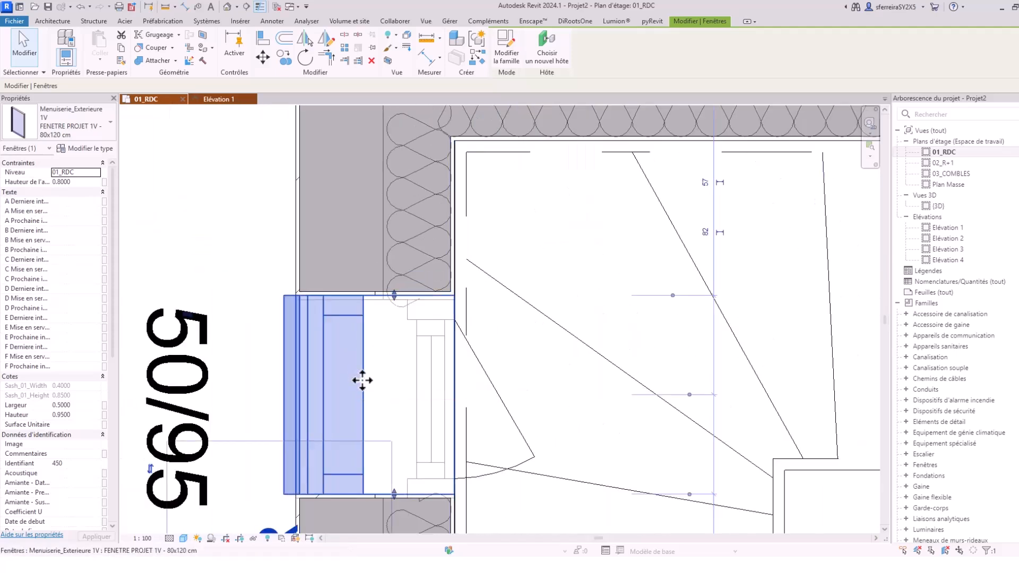
left_click(263, 56)
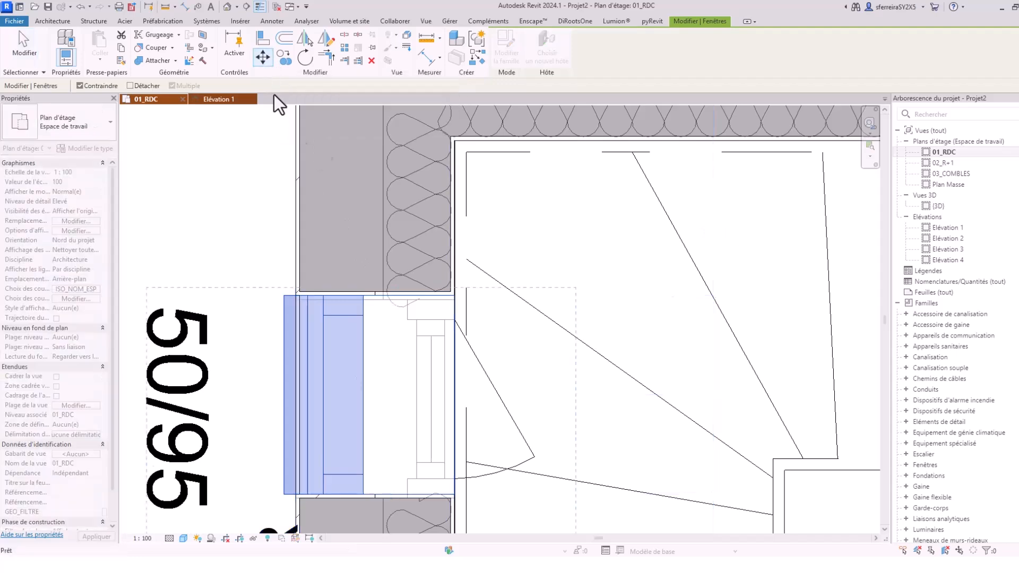
scroll(444, 296, "up", 4)
left_click(420, 278)
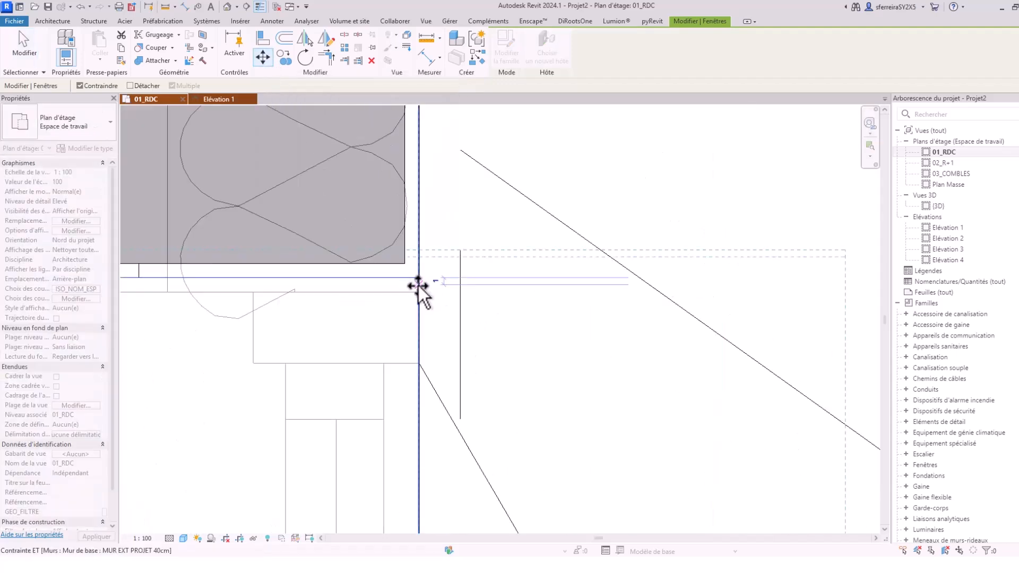
left_click(419, 291)
scroll(579, 215, "down", 5)
left_click(578, 215)
- Set the sill height of the stair-side window to 1.2 m
left_click(520, 280)
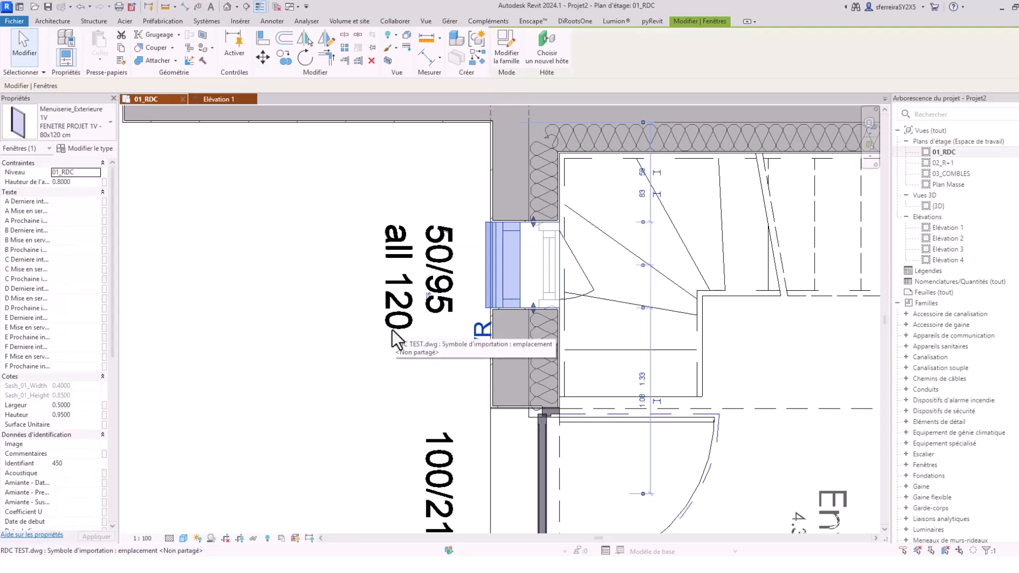
left_click(87, 183)
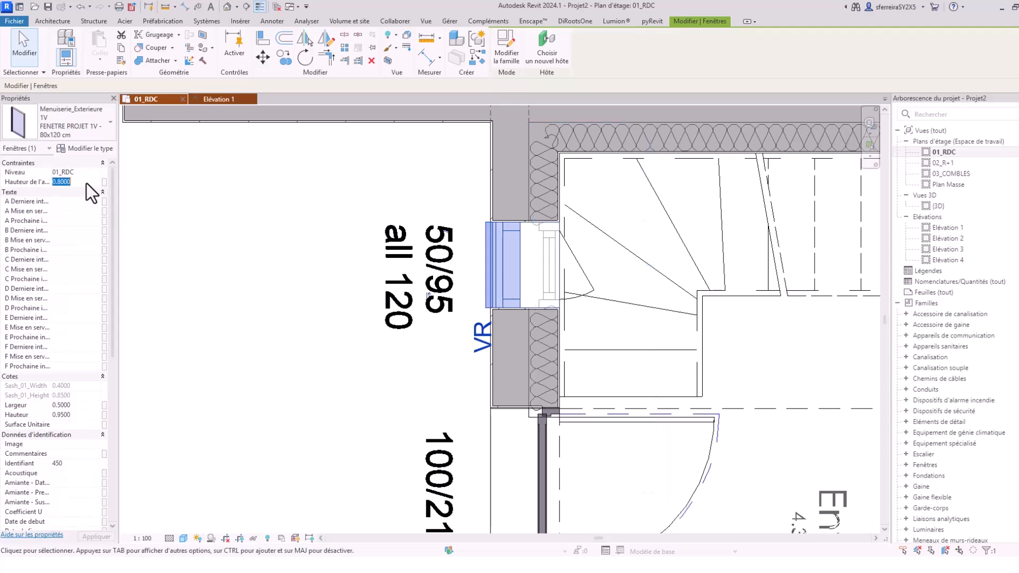
type("1.2")
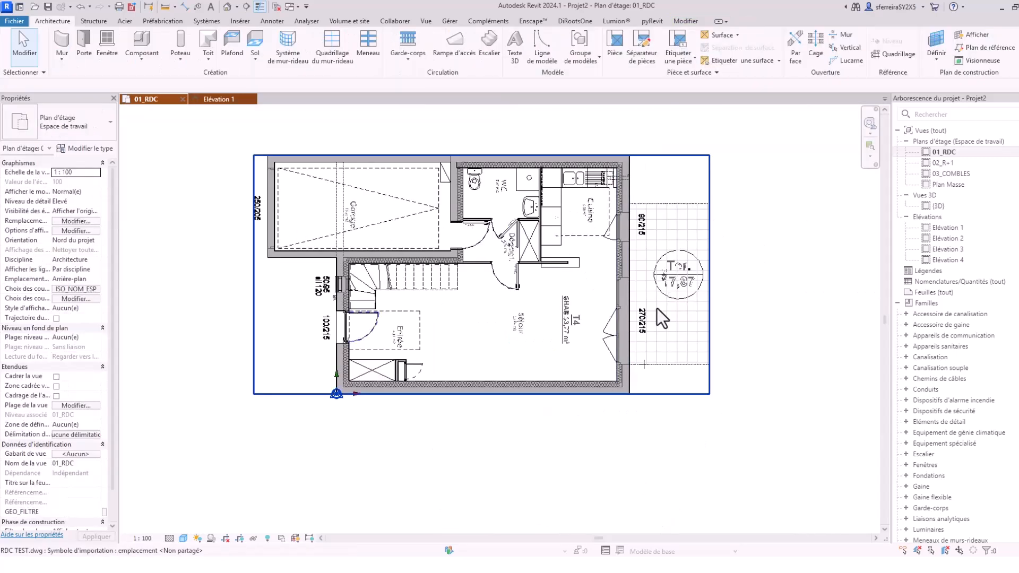
scroll(657, 308, "up", 3)
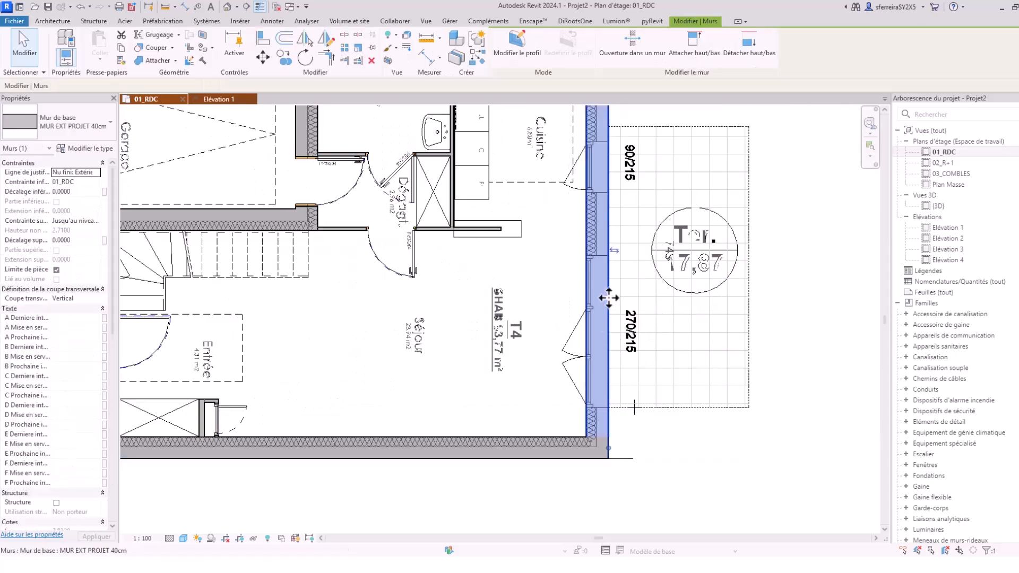
middle_click_drag(609, 298, 583, 339)
key("Escape")
middle_click_drag(577, 271, 531, 283)
scroll(586, 252, "down", 4)
middle_click_drag(603, 295, 603, 281)
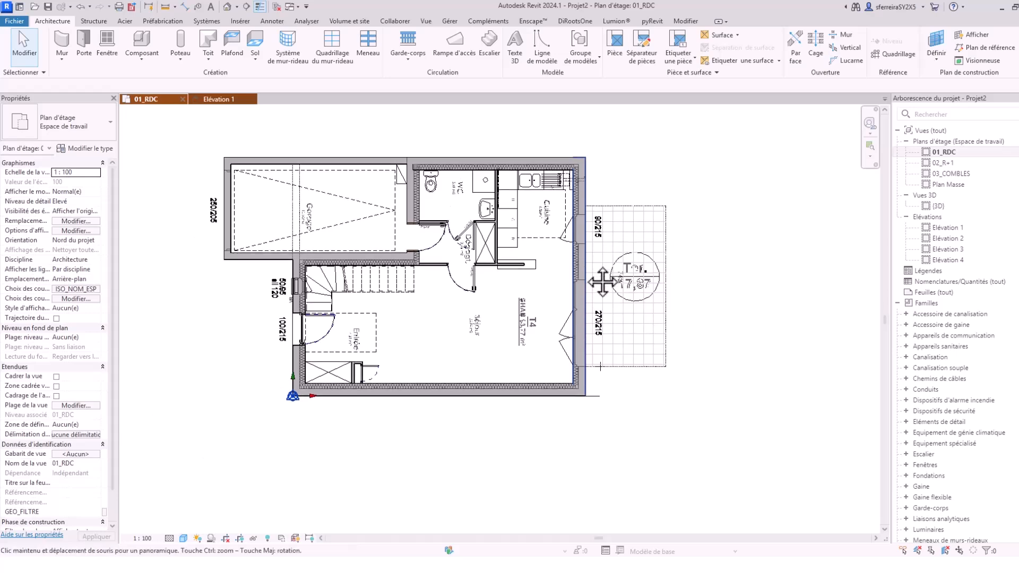
- Examine the 90/215 and 270/215 openings of the linked plan in the exterior wall facing the terrace
scroll(575, 233, "up", 3)
left_click(576, 232)
middle_click_drag(592, 333, 602, 283)
key("Escape")
left_click(583, 313)
key("Escape")
scroll(585, 310, "down", 3)
middle_click_drag(510, 312, 560, 351)
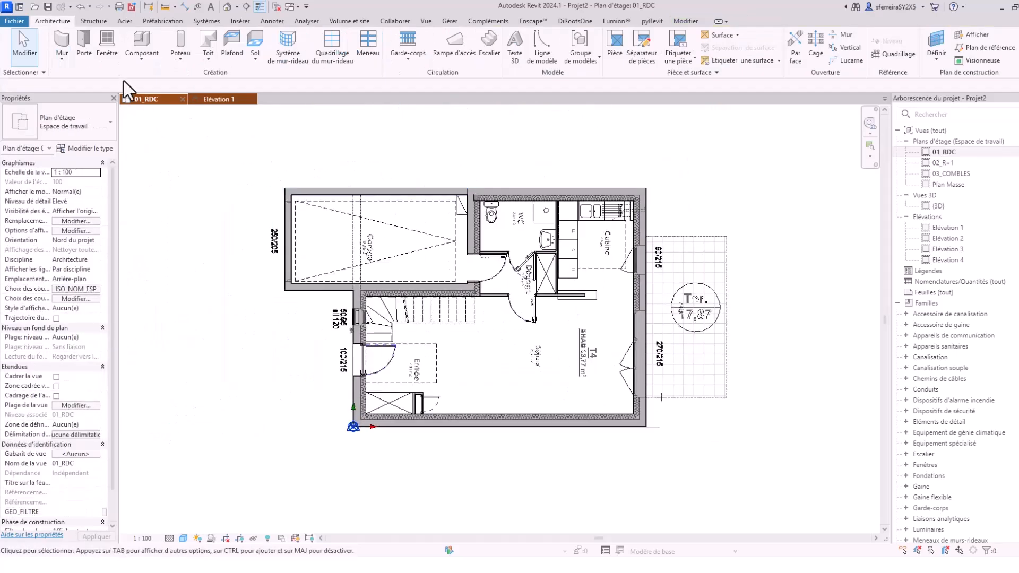
- Place a PORTE FENETRE PROJET 1V - 80x215 cm, 0.9 m wide and 2.15 m high with sill height 0, at the kitchen's 90/215 opening
left_click(106, 39)
left_click(47, 125)
type("PROJE")
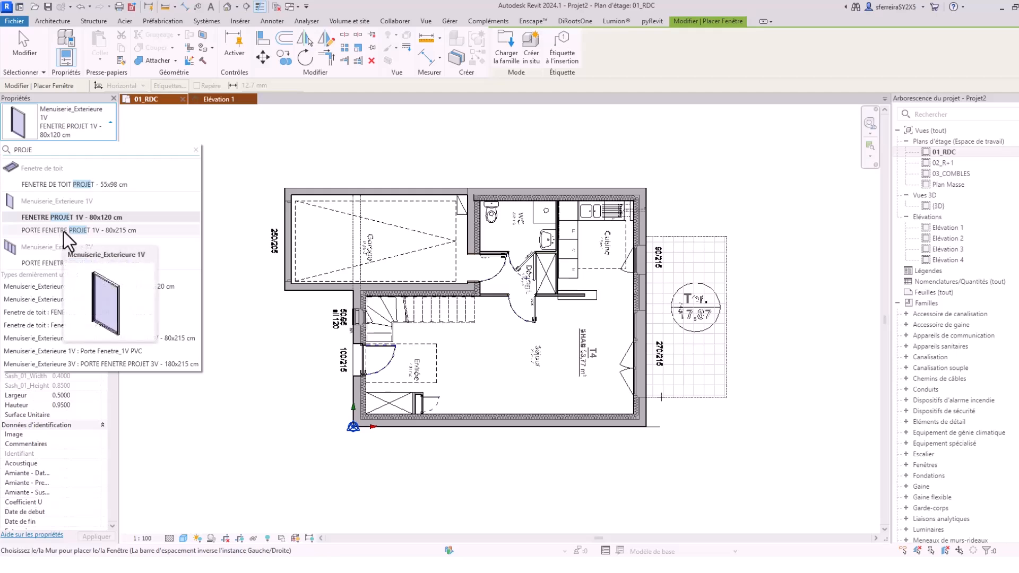
left_click(64, 232)
scroll(675, 259, "up", 5)
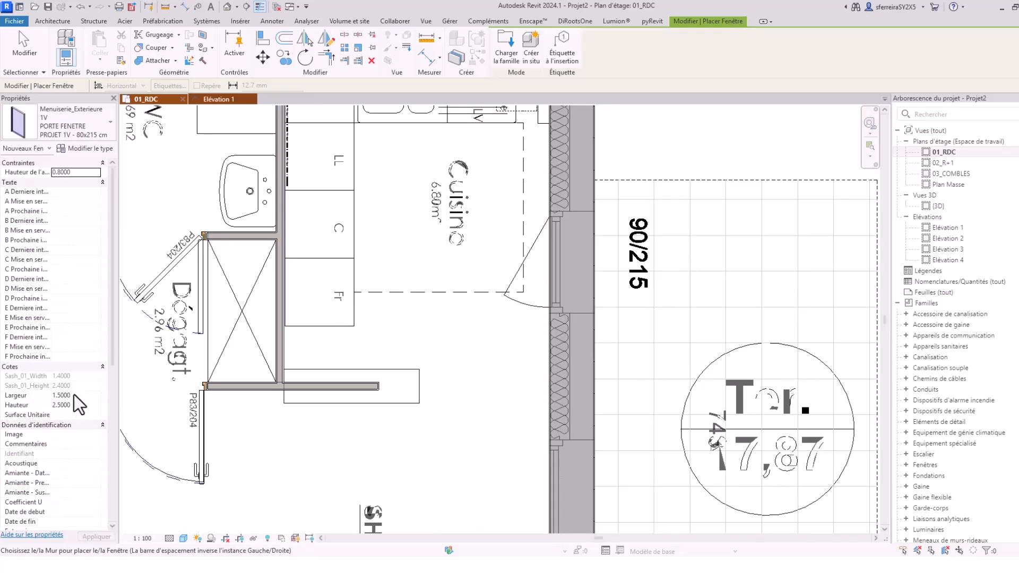
left_click(83, 398)
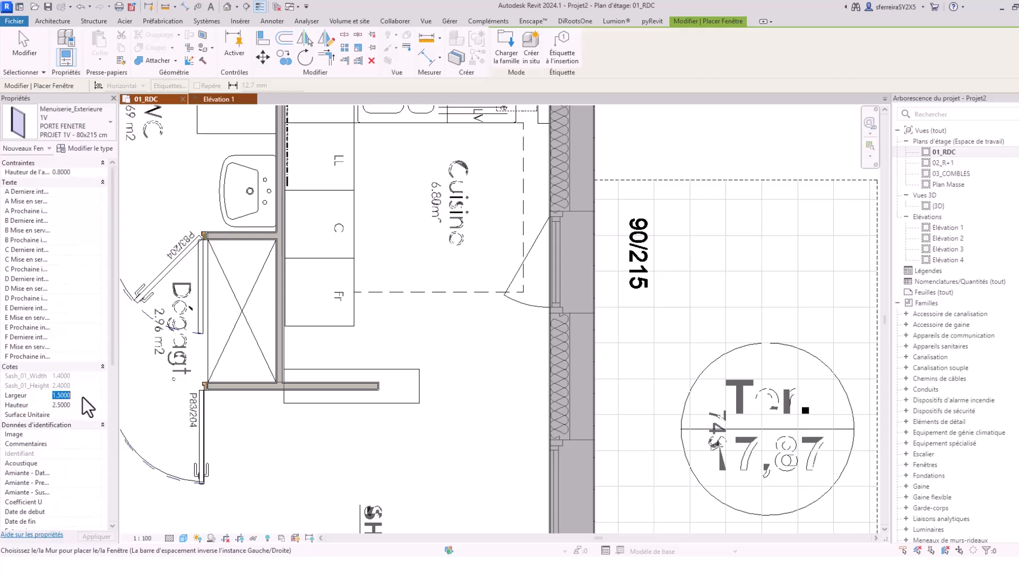
type(".9")
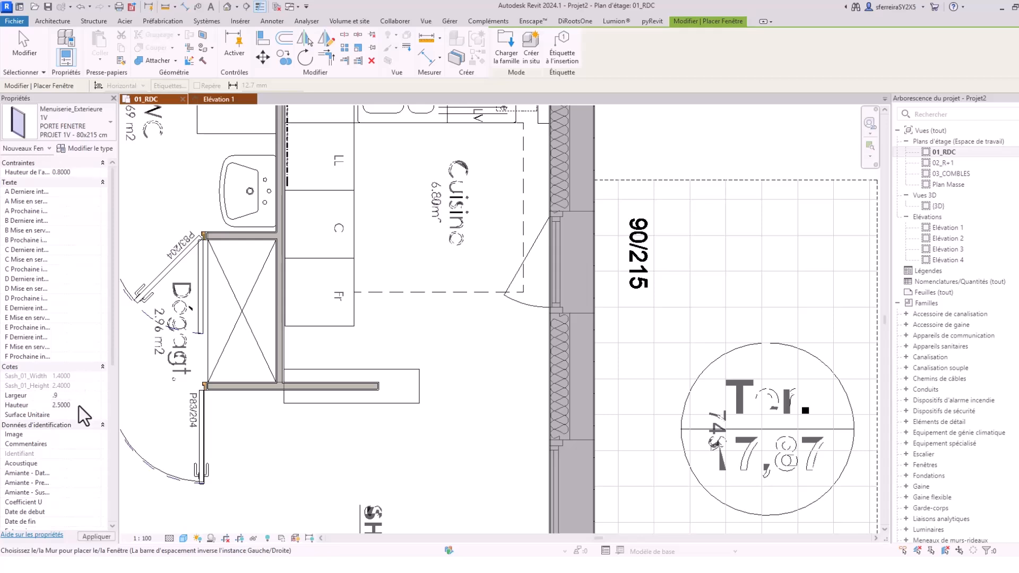
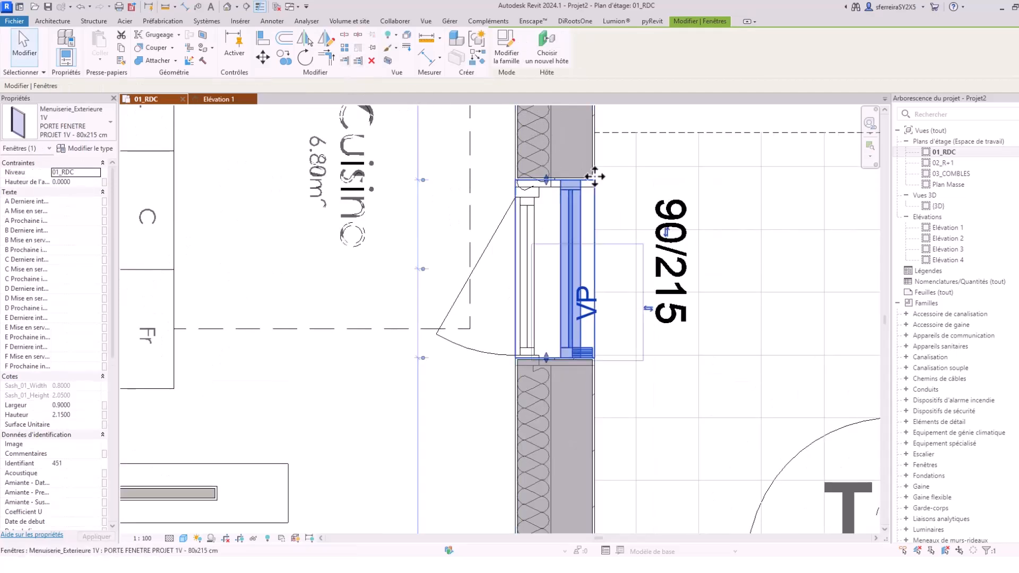
- Move the kitchen French window about 4 cm along the wall to align its jamb with the linked plan's opening
scroll(590, 175, "up", 2)
left_click(264, 59)
scroll(611, 196, "up", 4)
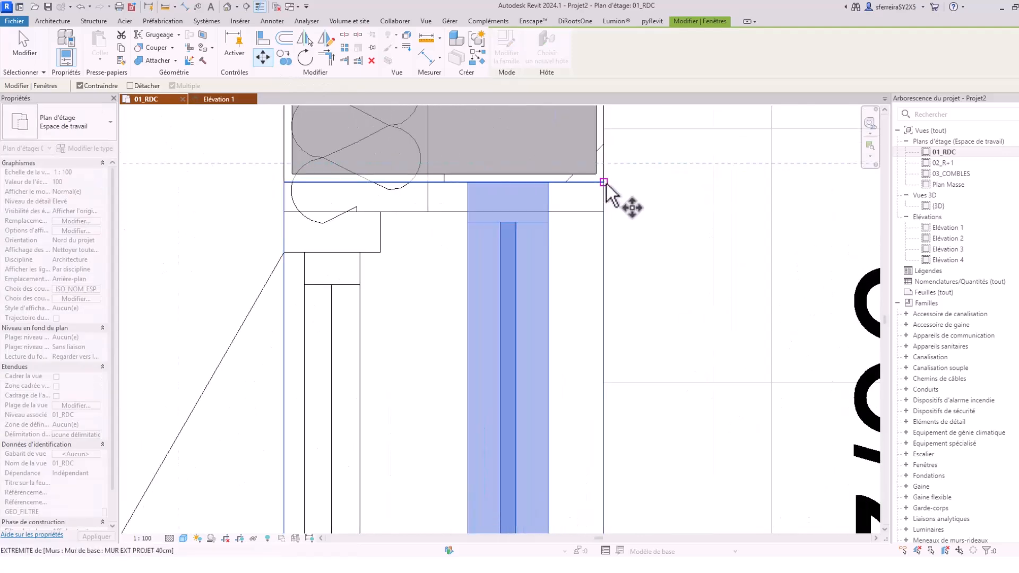
left_click(603, 182)
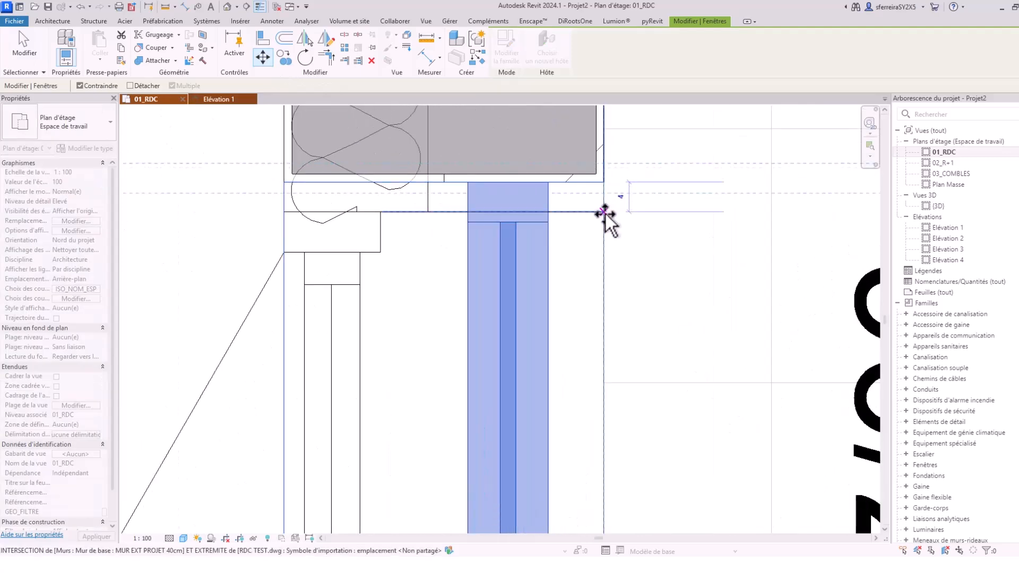
left_click(604, 213)
scroll(605, 215, "down", 5)
left_click(598, 200)
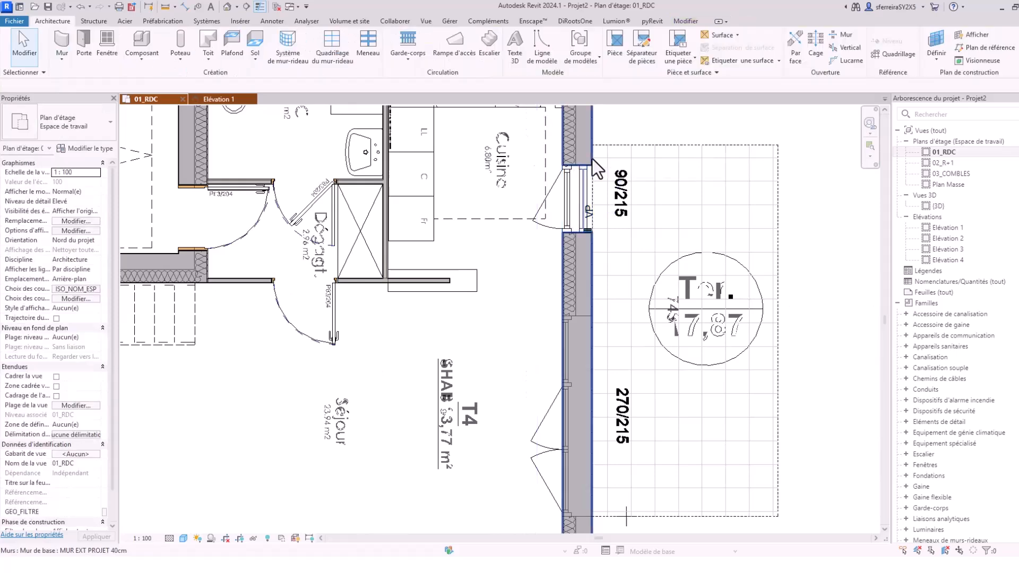
- Place a PORTE FENETRE PROJET 3V - 180x215 cm, 2.7 m wide and 2.15 m high with sill height 0, at the living room's 270/215 opening
scroll(588, 282, "up", 2)
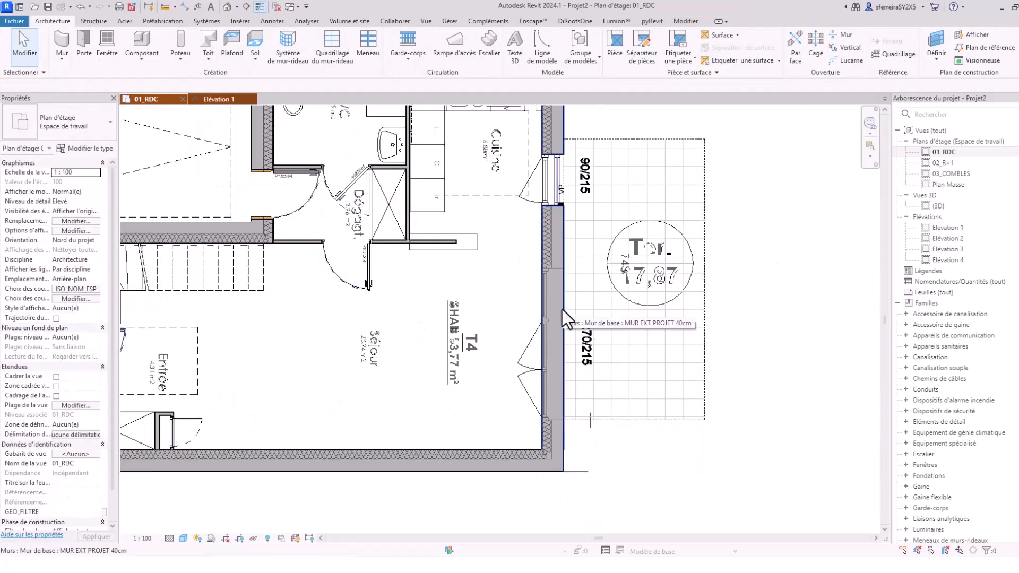
left_click(106, 43)
left_click(58, 125)
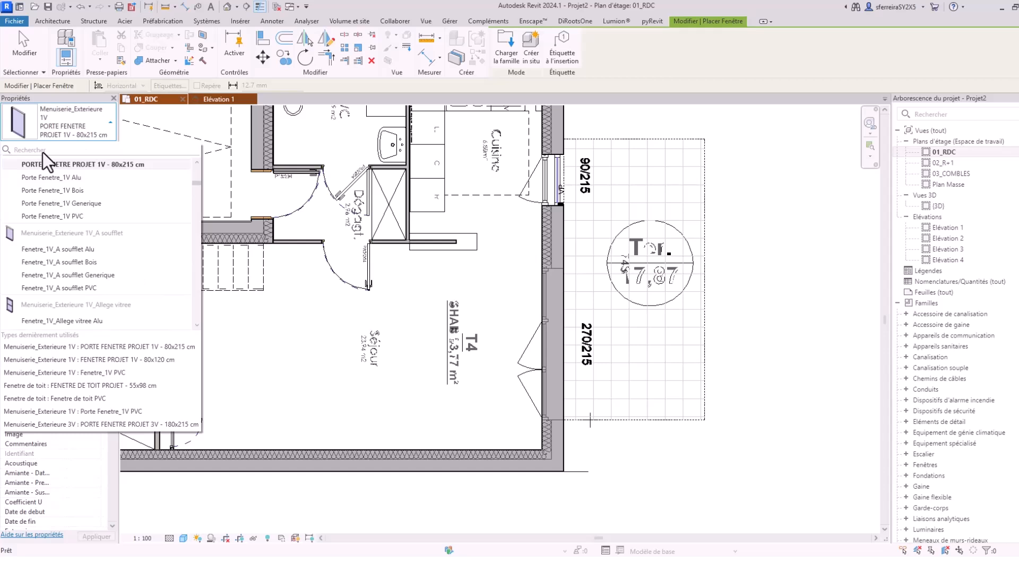
type("PROJE")
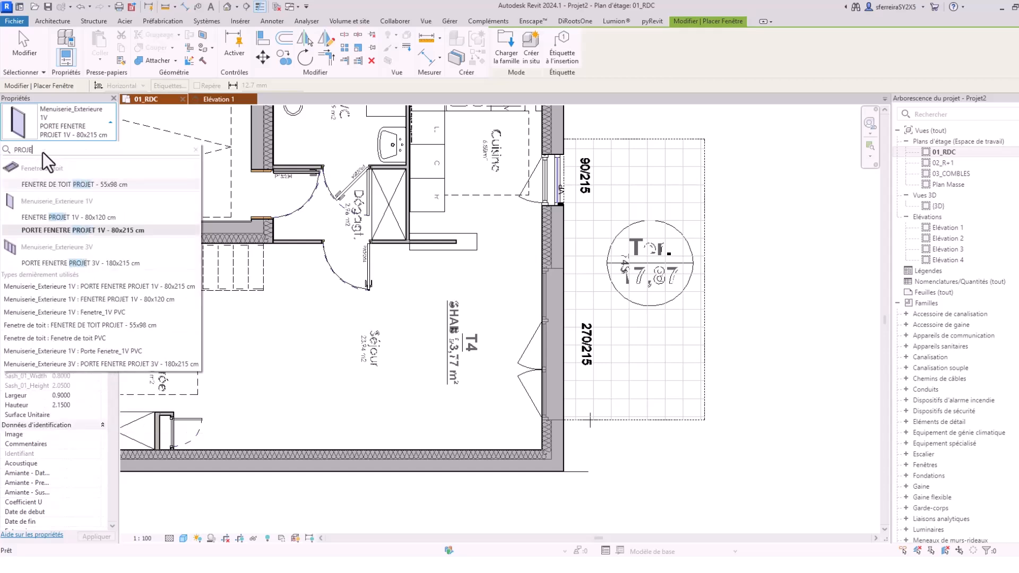
left_click(79, 264)
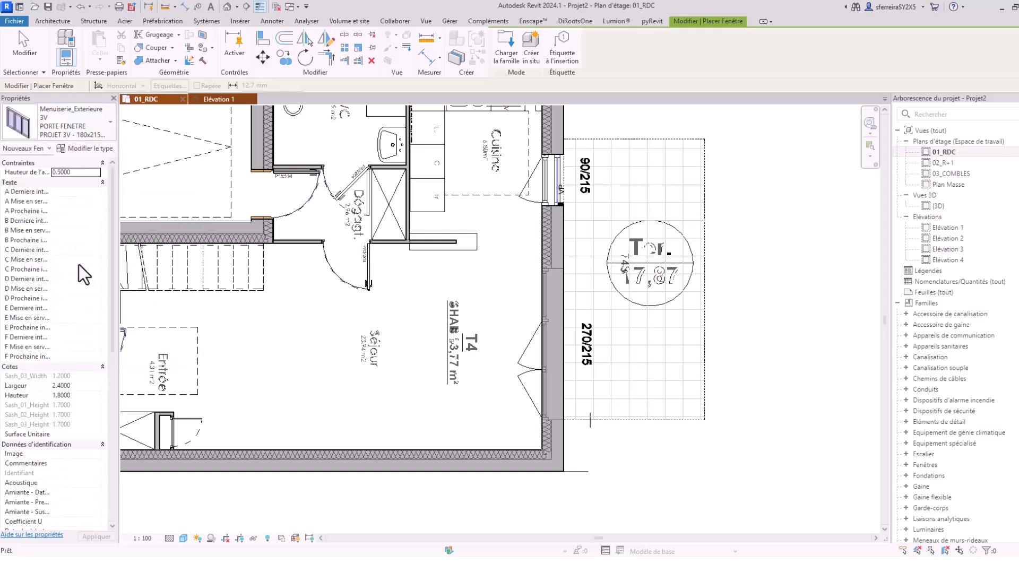
scroll(577, 334, "up", 3)
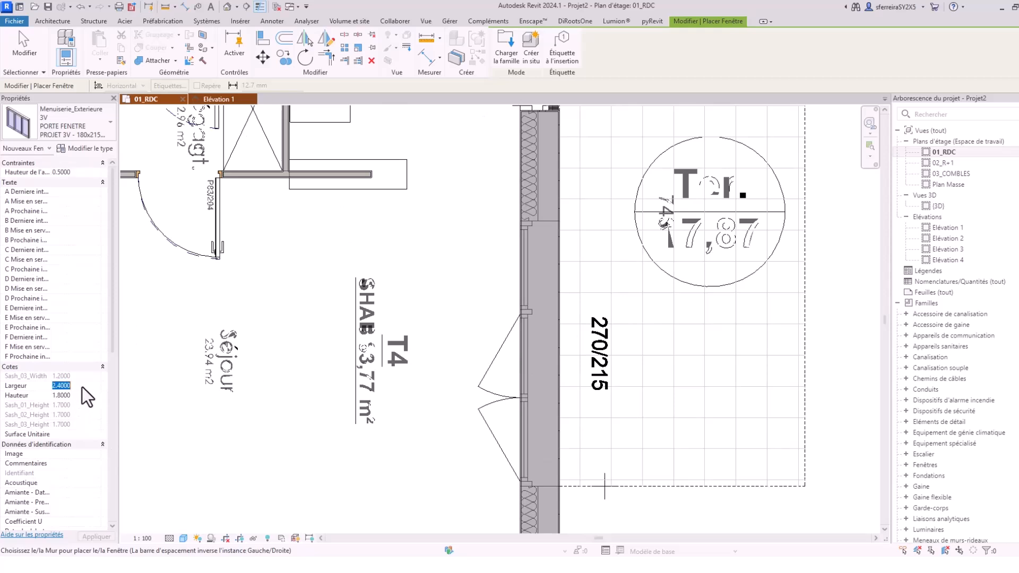
type("2.70")
type("0")
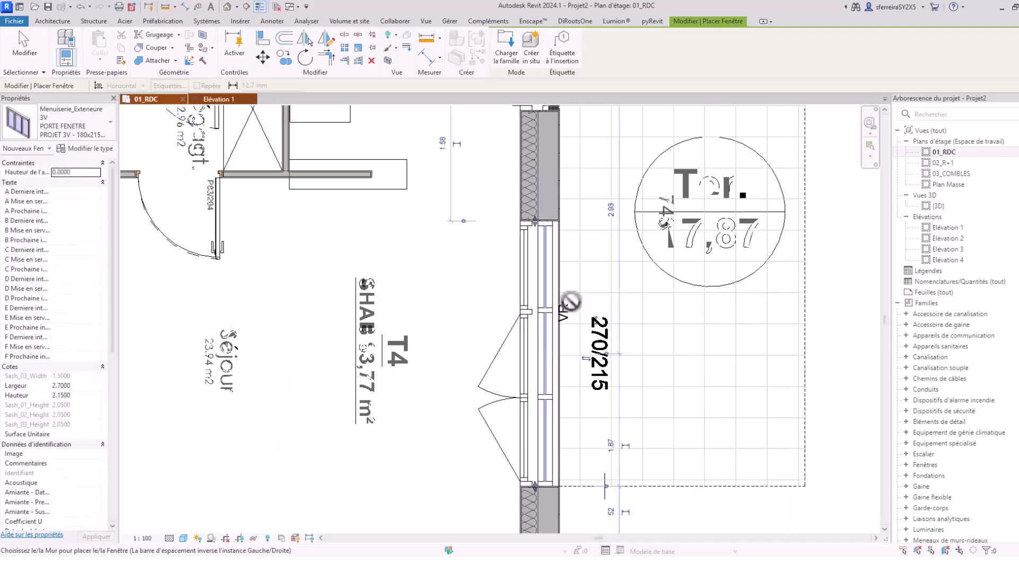
key("Escape")
key("Escape")
- Inspect the ground-floor walls, doors and windows from several angles in the 3D view
scroll(570, 301, "down", 5)
middle_click_drag(549, 359, 574, 359)
middle_click_drag(457, 341, 495, 386)
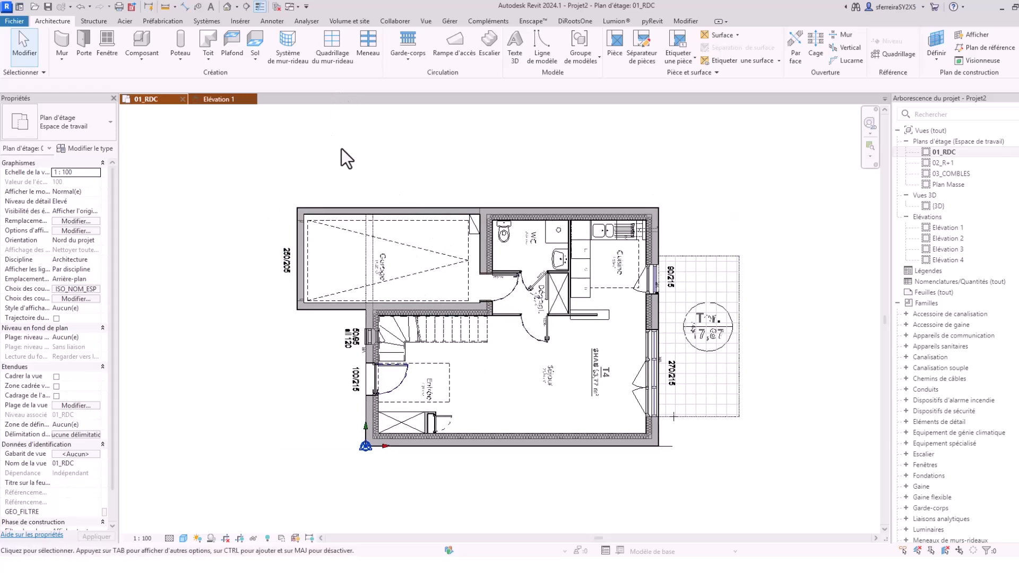
left_click(227, 7)
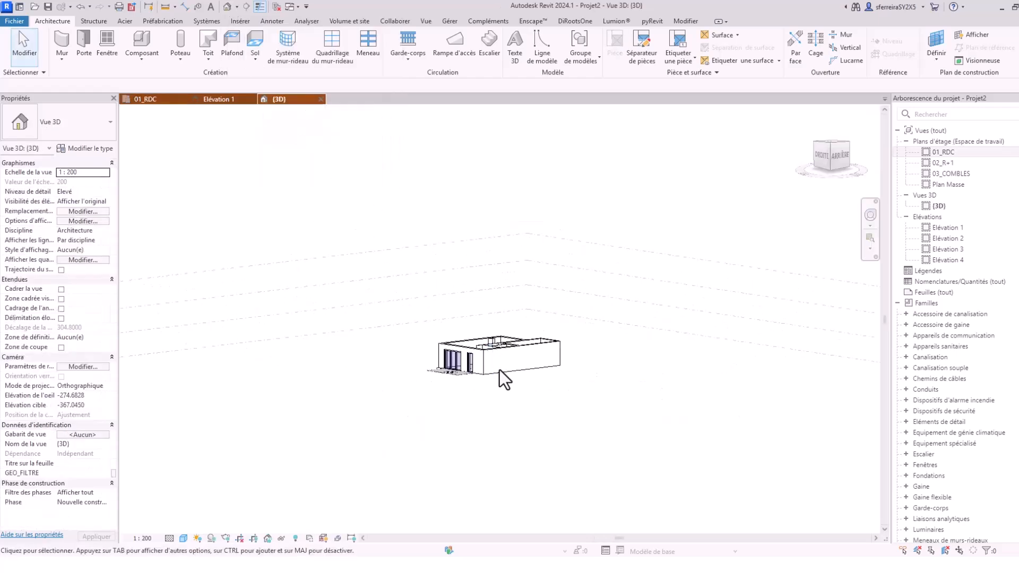
middle_click_drag(484, 374, 676, 477, "shift")
left_click(478, 396)
middle_click_drag(387, 448, 502, 425)
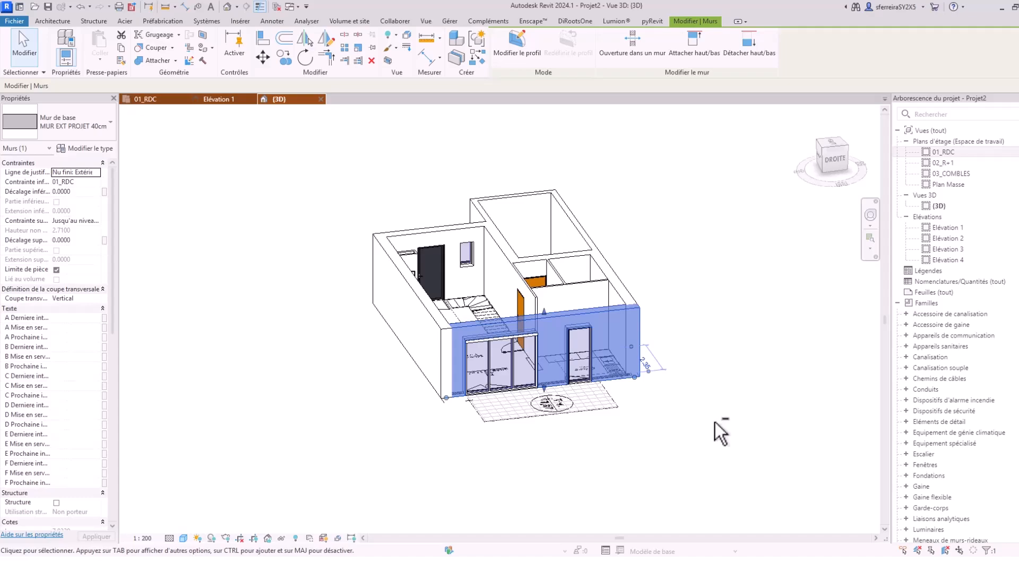
middle_click_drag(719, 430, 661, 473, "shift")
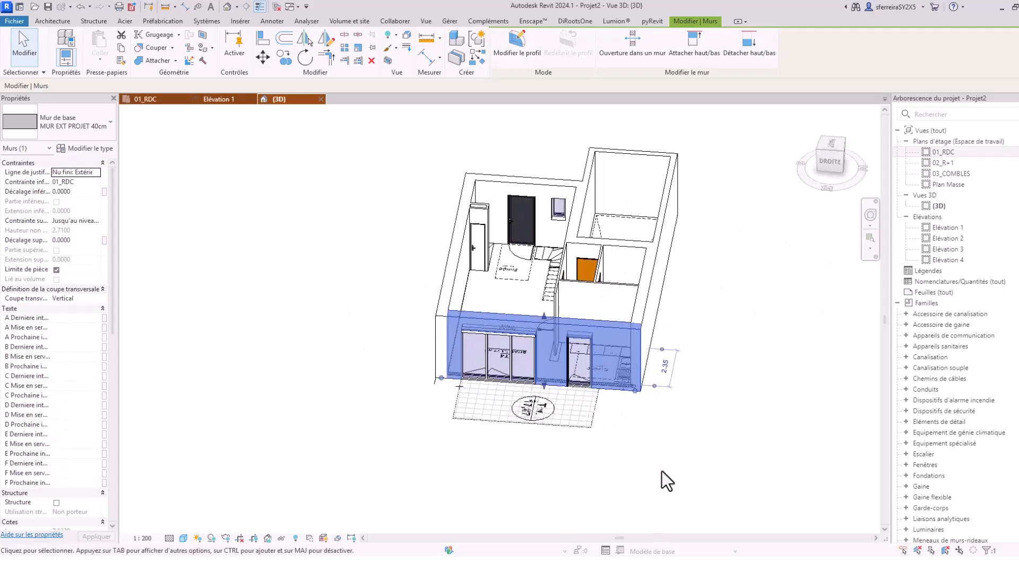
middle_click_drag(390, 396, 546, 390, "shift")
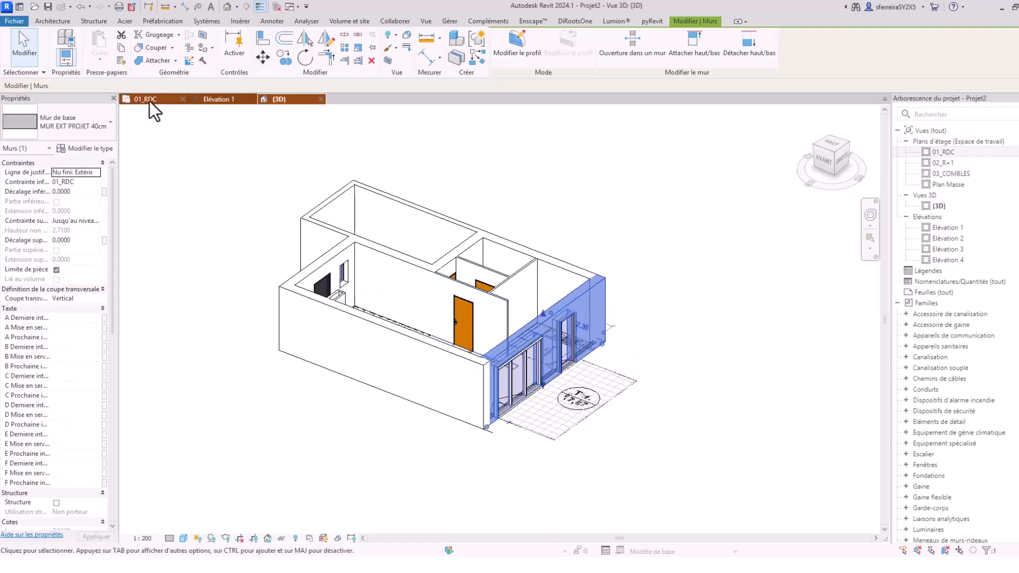
- Return to the 01_RDC plan and choose the Porte de garage collectif basculante PVC type for a new door
left_click(151, 99)
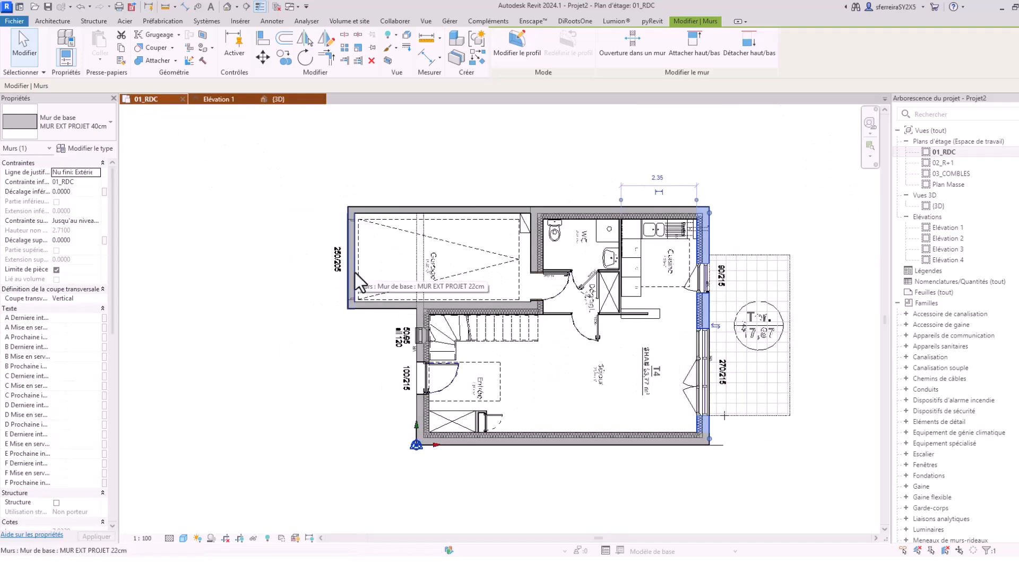
left_click(356, 273)
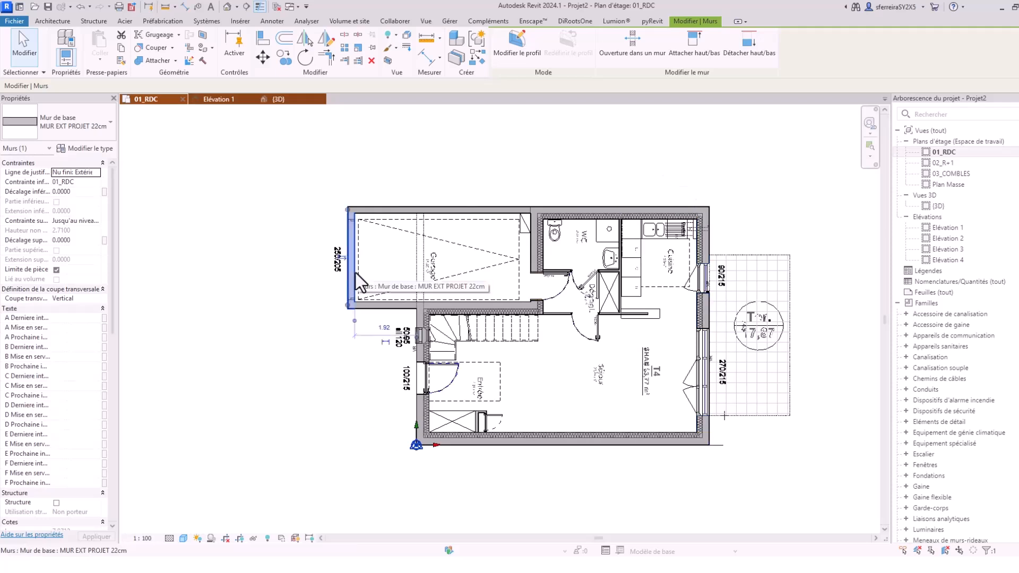
key("Escape")
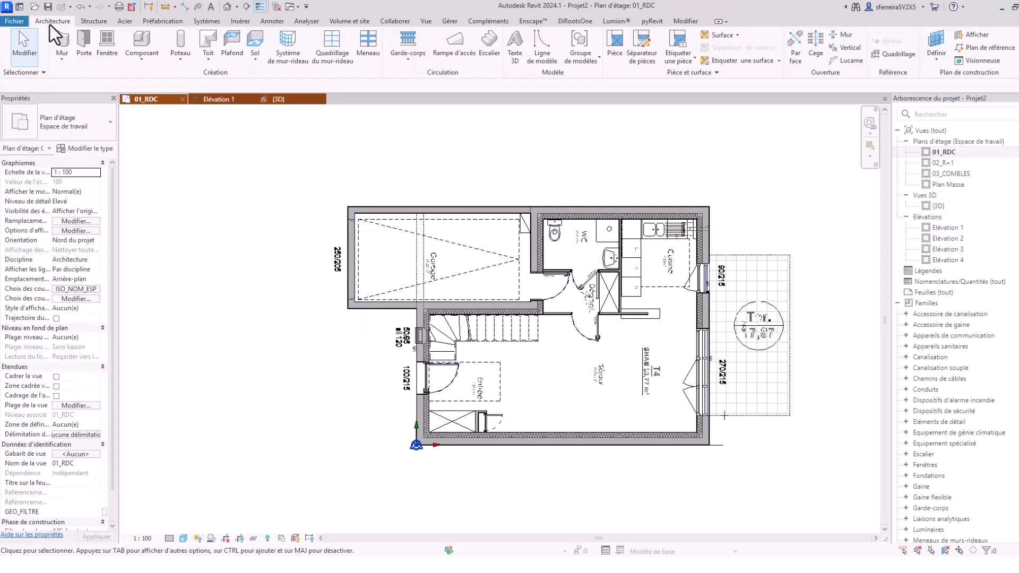
left_click(84, 38)
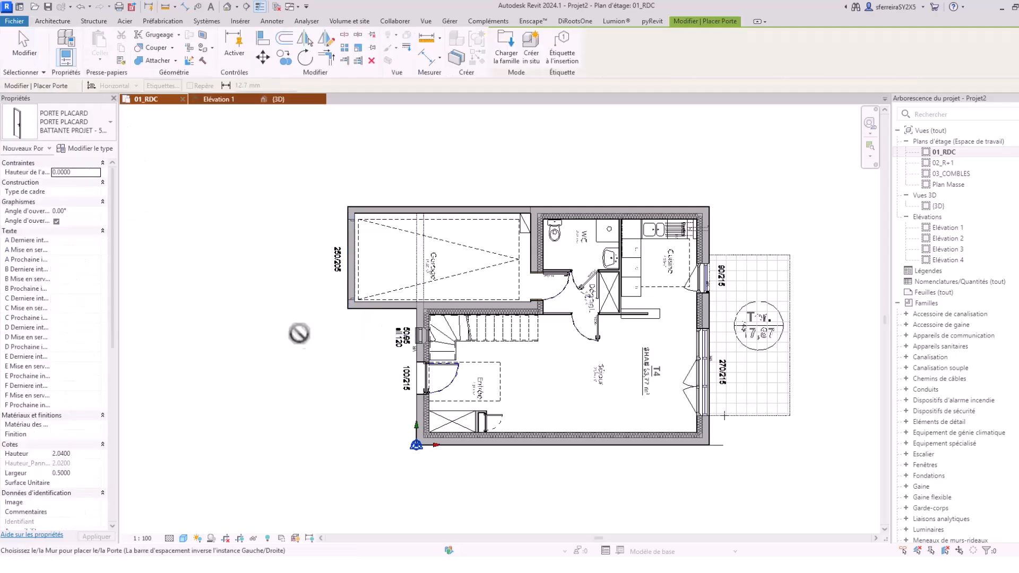
left_click(55, 117)
type("PROJE")
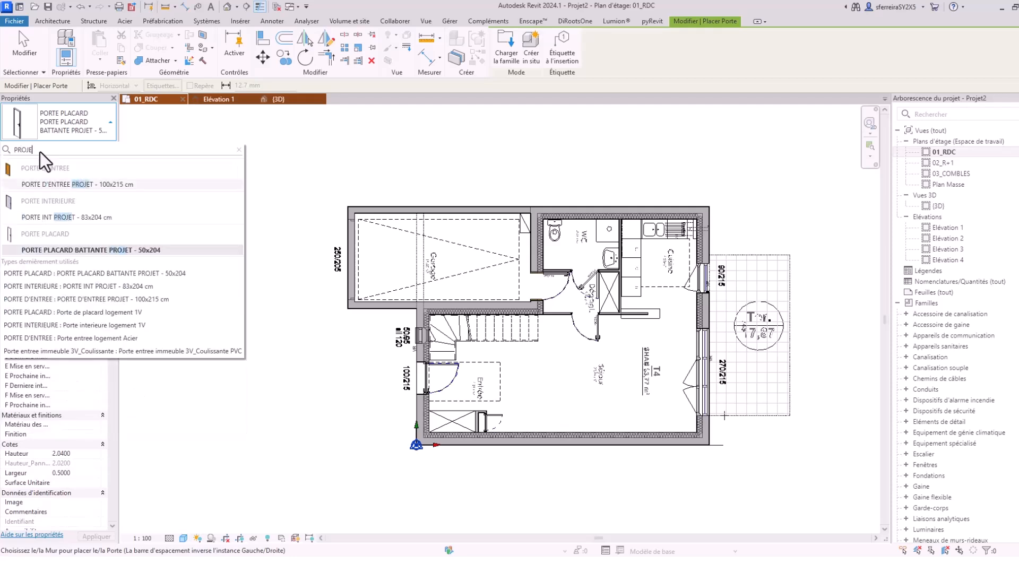
key("BackSpace")
key("BackSpace")
key("BackSpace")
key("BackSpace")
key("BackSpace")
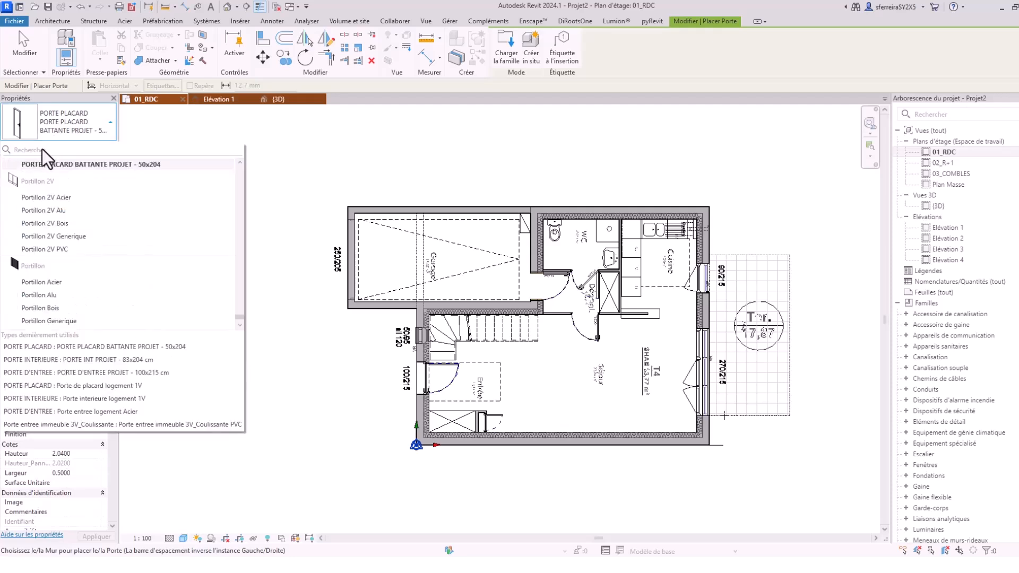
type("GAR")
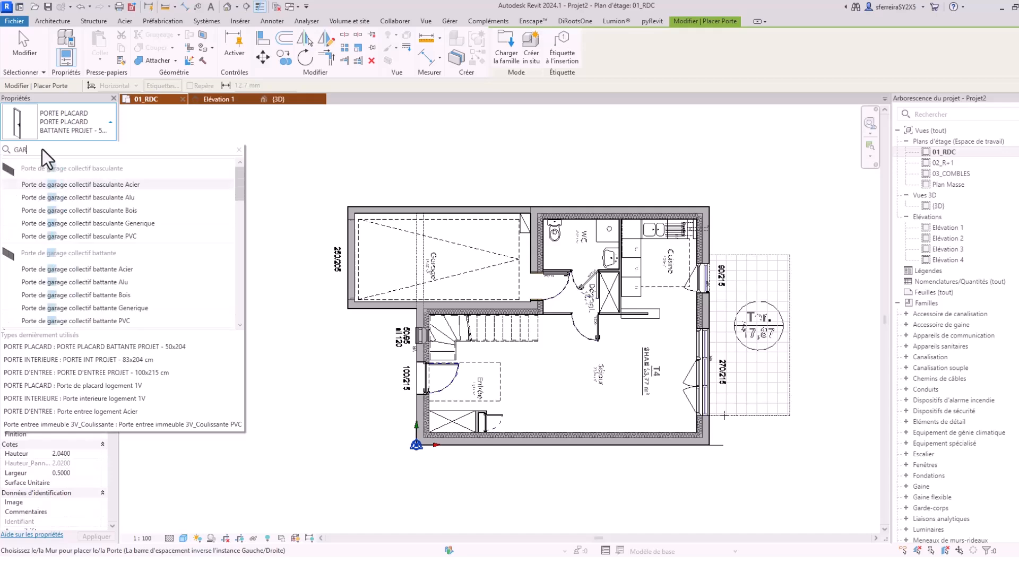
type("G")
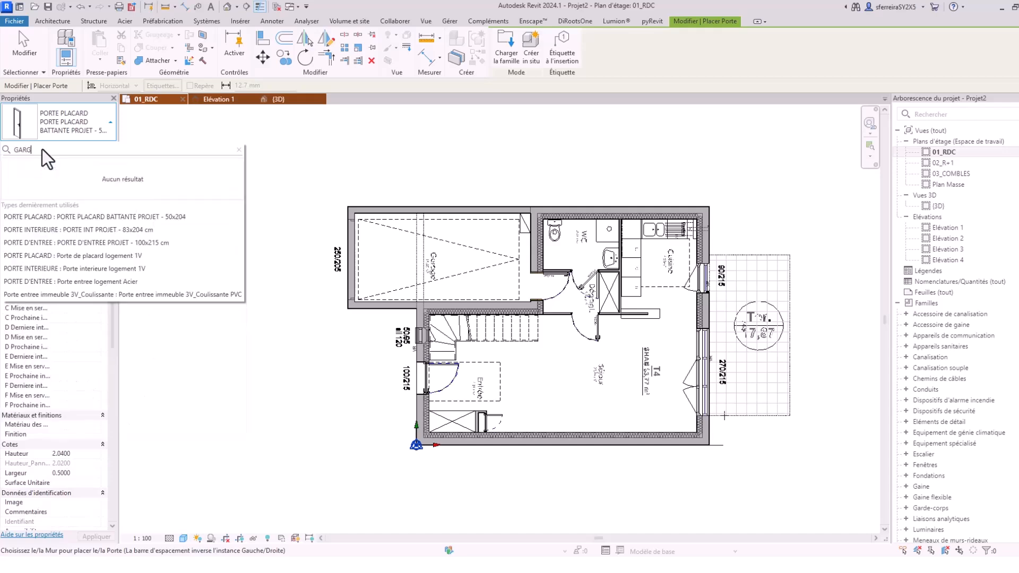
key("BackSpace")
type("AGE")
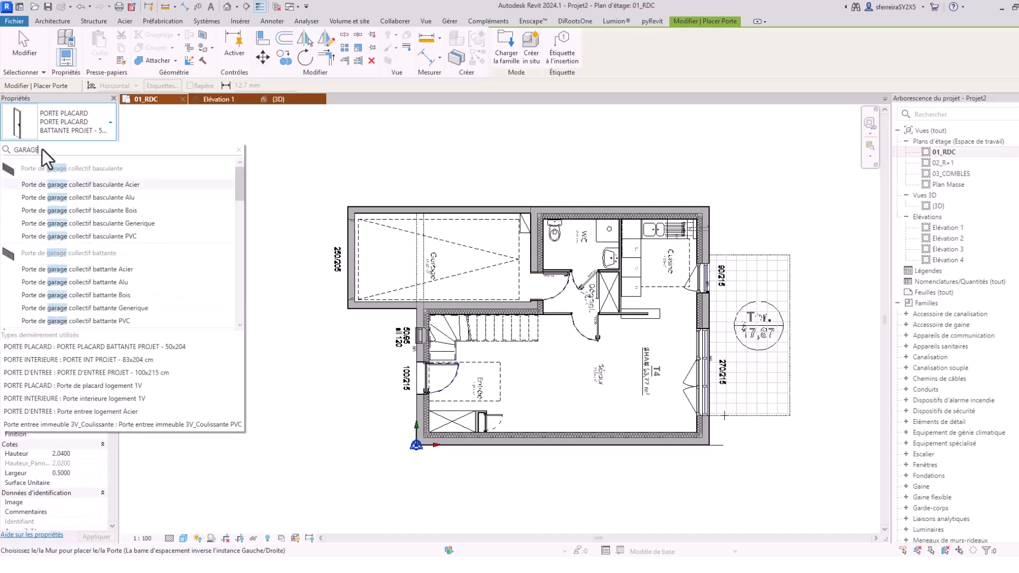
left_click(66, 236)
- Place the garage door with height 2.5 m and width 2.05 m, centred in the garage wall at the 250/205 opening
scroll(361, 257, "up", 2)
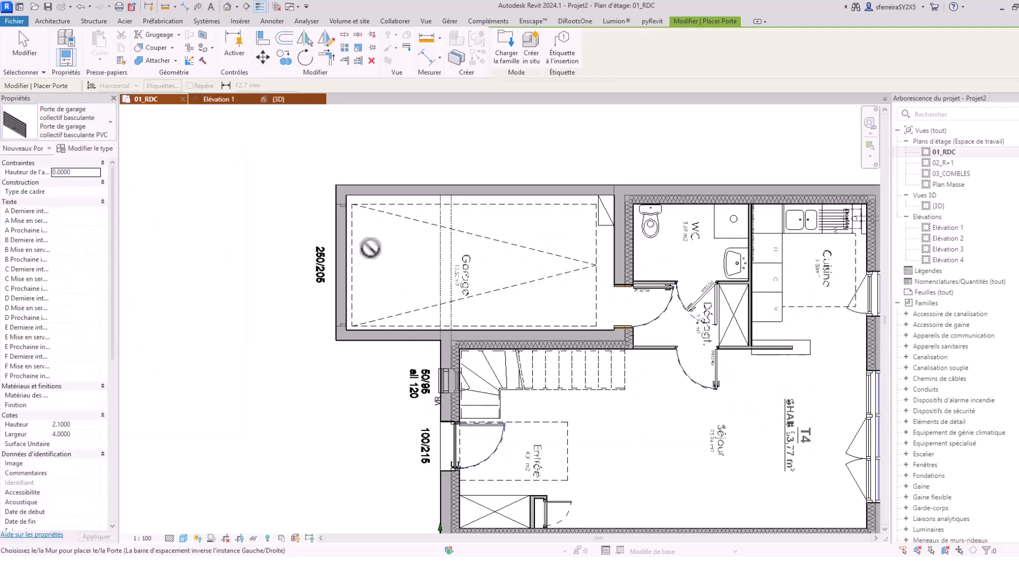
scroll(345, 265, "up", 2)
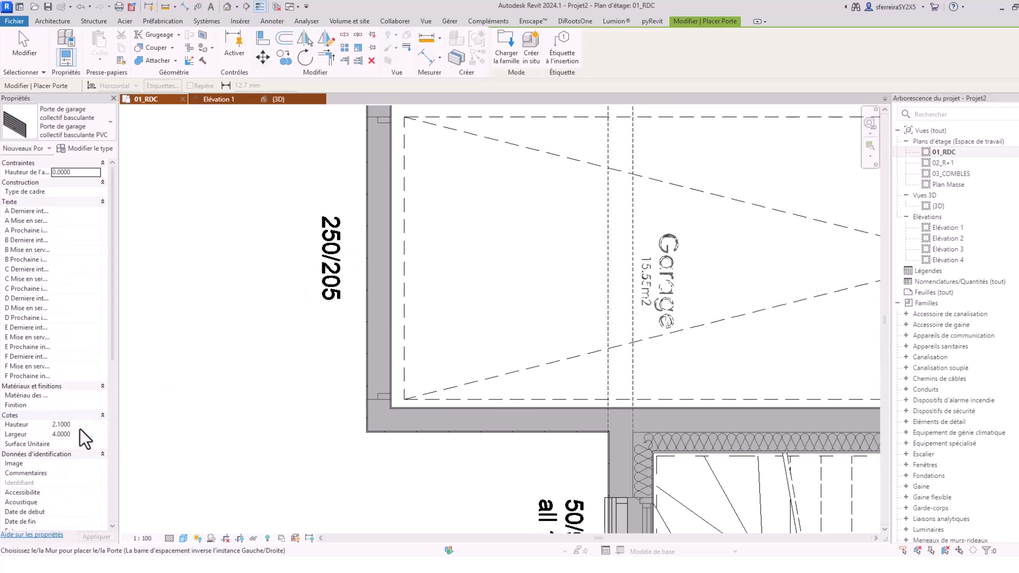
type("2.5")
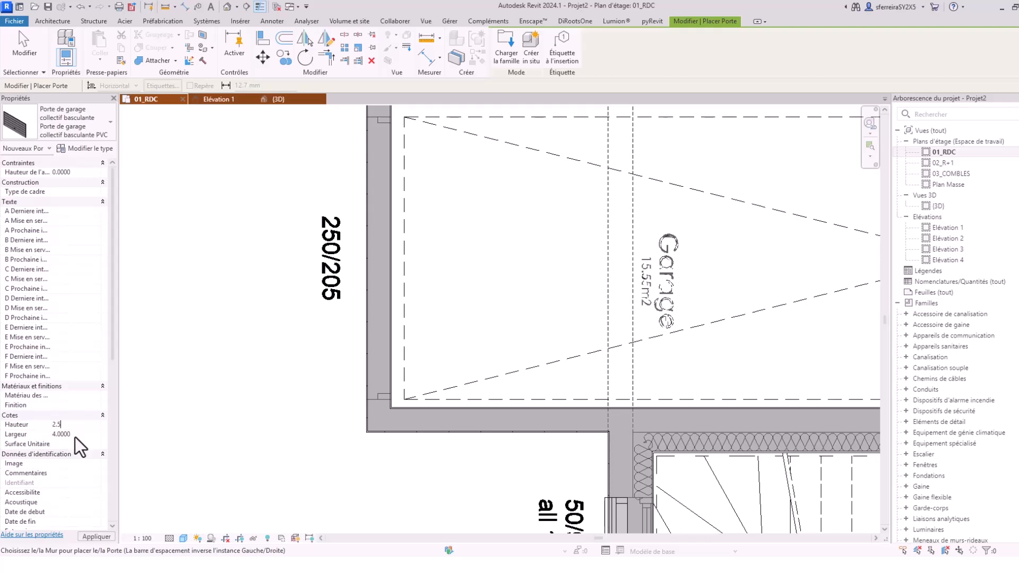
type("2.05")
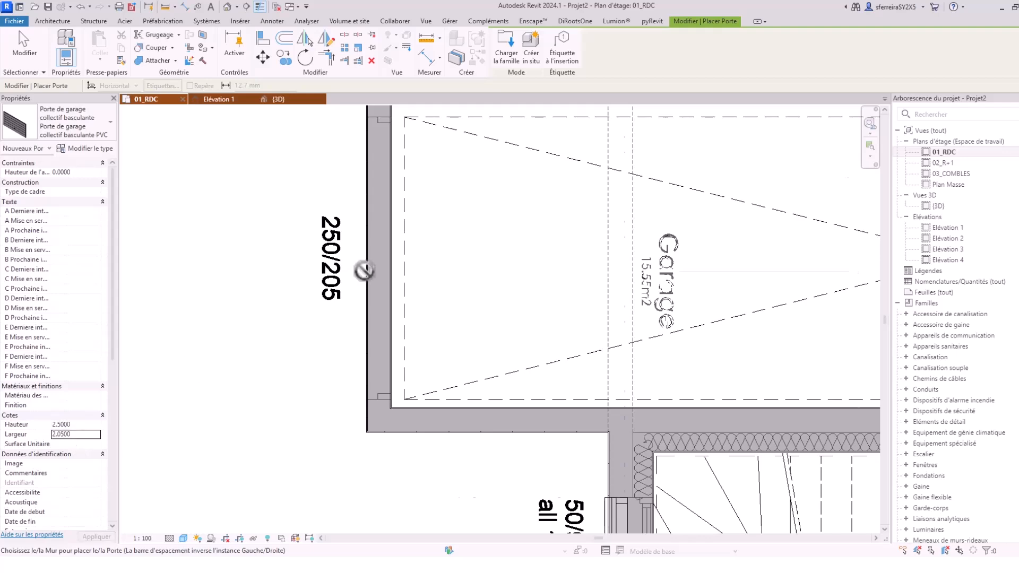
scroll(387, 255, "down", 3)
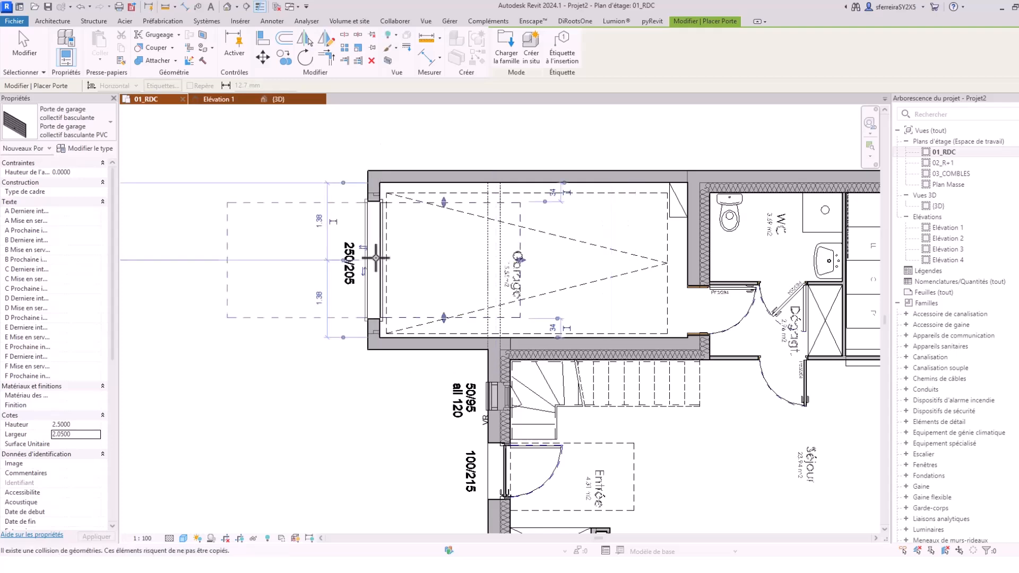
scroll(385, 274, "up", 2)
left_click(383, 281)
key("Escape")
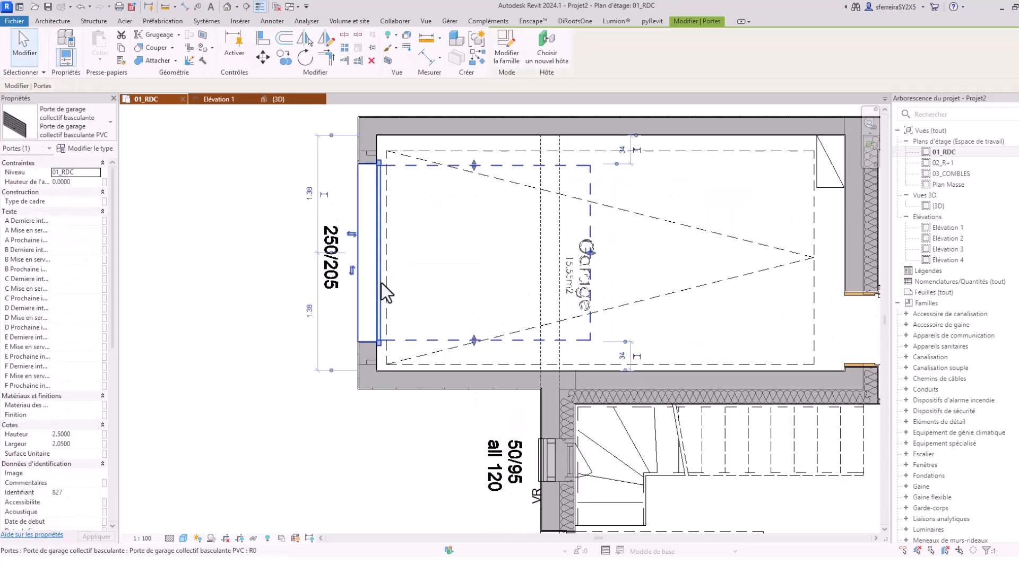
- Measure the garage door opening in the 01_RDC plan with an aligned dimension
scroll(406, 288, "up", 1)
scroll(406, 287, "down", 2)
scroll(409, 353, "up", 2)
middle_click_drag(403, 347, 398, 393)
key("Escape")
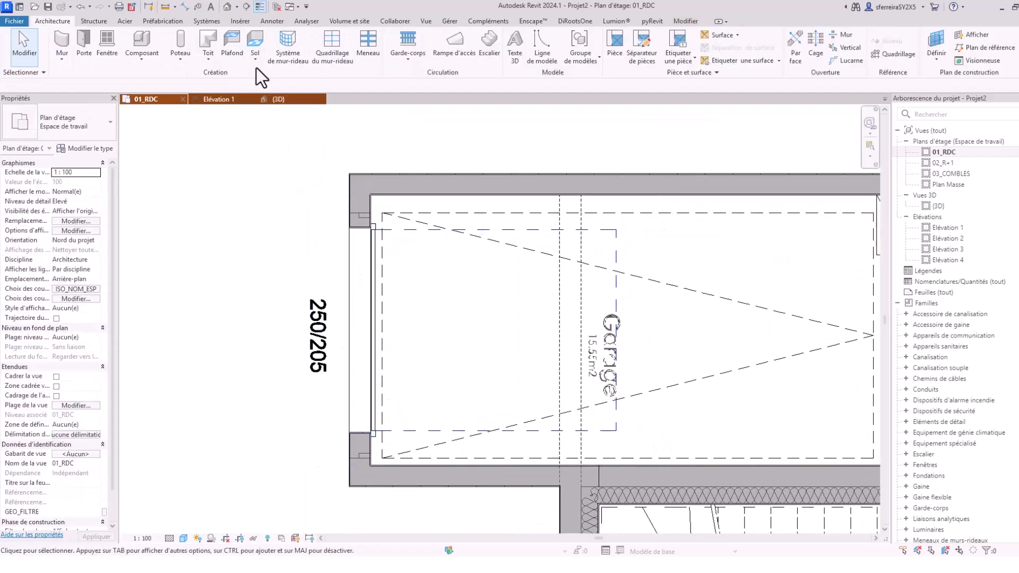
left_click(184, 7)
scroll(340, 464, "up", 3)
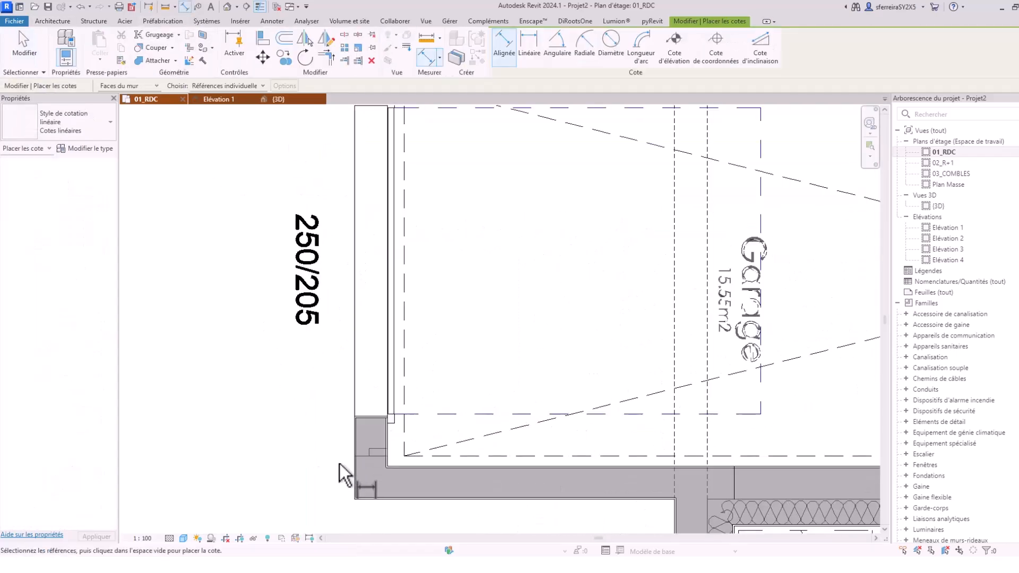
scroll(368, 451, "down", 3)
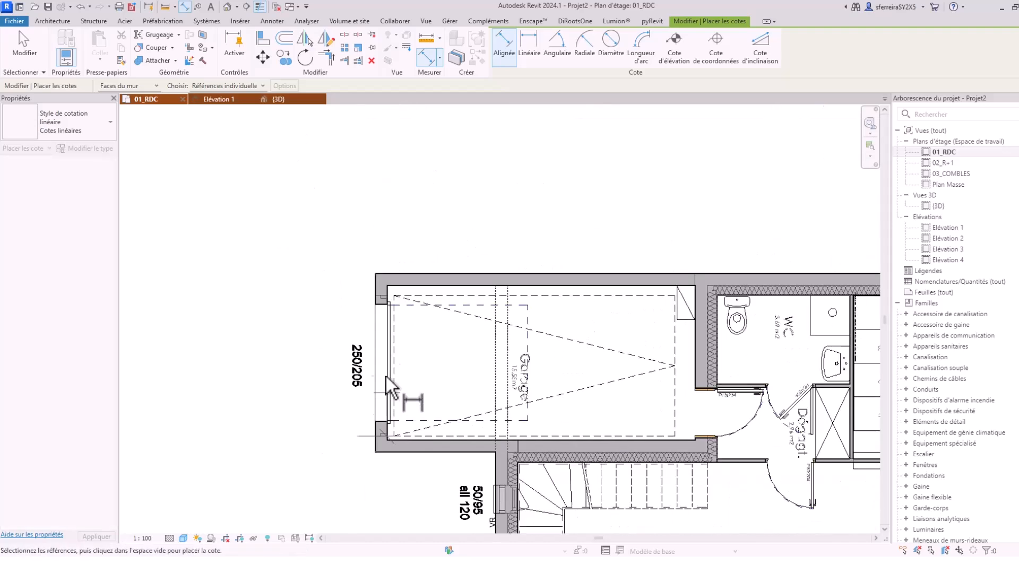
scroll(389, 306, "up", 2)
left_click(374, 303)
scroll(373, 287, "down", 2)
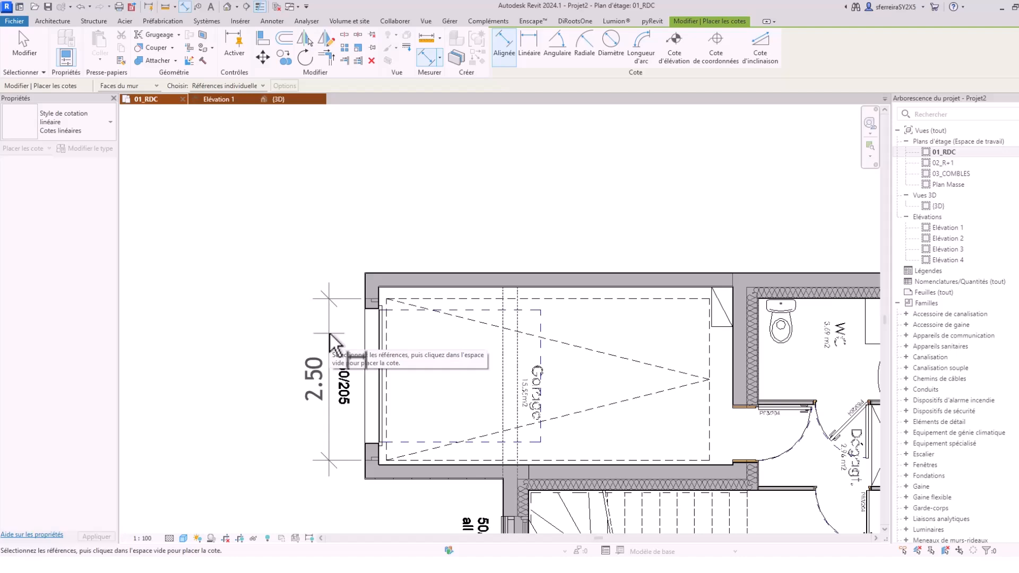
key("Escape")
scroll(366, 460, "up", 4)
key("Escape")
- Correct the garage door's dimensions to a width of 2.5 m and a height of 2.05 m
left_click(401, 349)
scroll(397, 348, "down", 2)
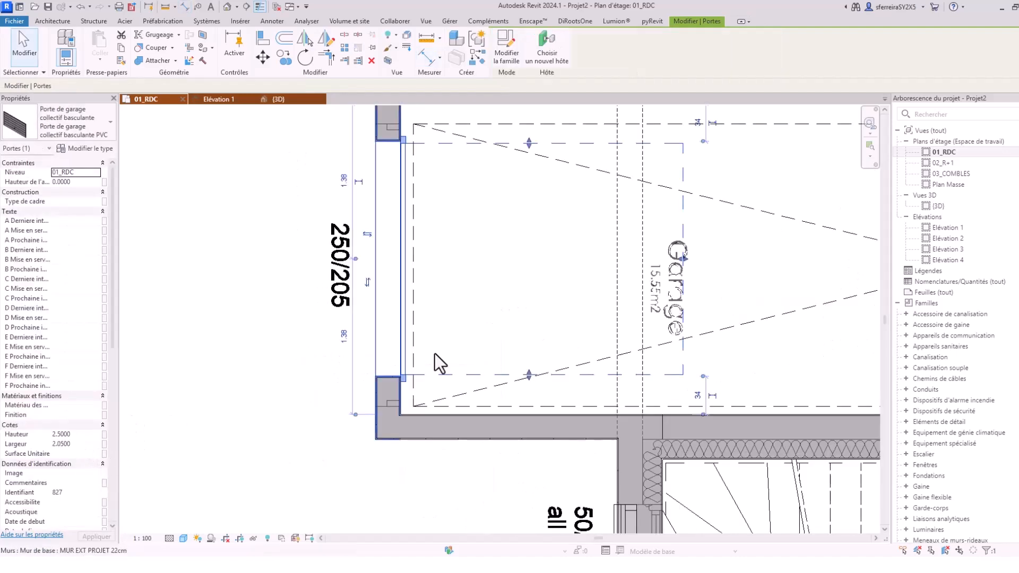
scroll(440, 404, "down", 2)
left_click(80, 445)
type("2.")
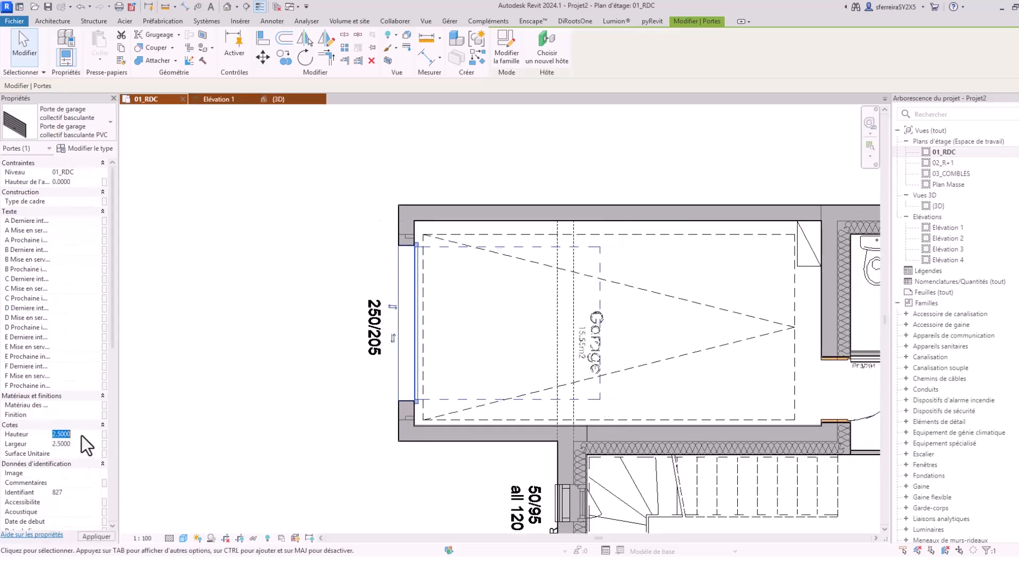
left_click(82, 436)
type("2.05")
- Move the garage door along its wall so its upper jamb lines up with the opening drawn on the linked plan
scroll(394, 305, "up", 2)
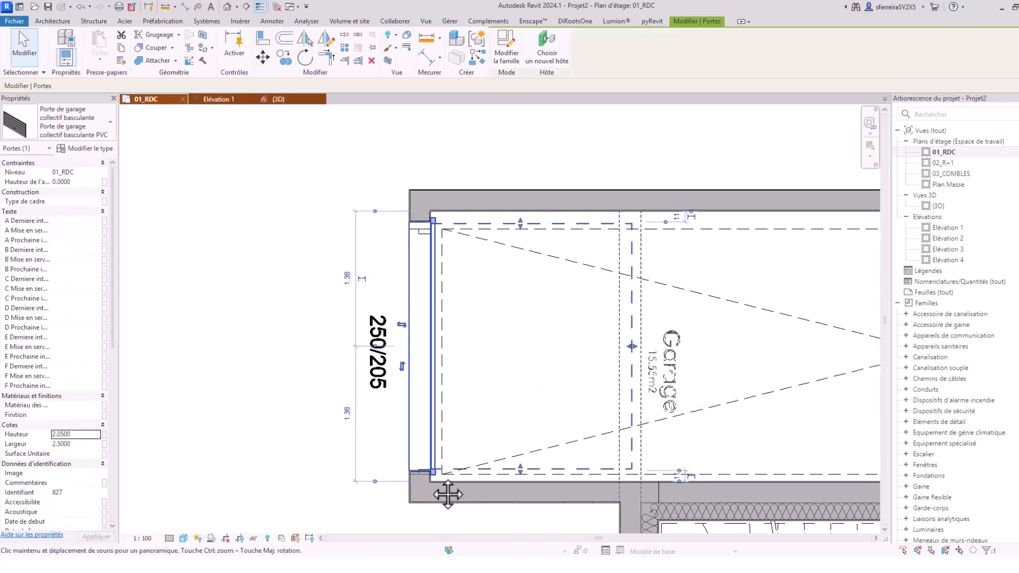
scroll(423, 212, "up", 4)
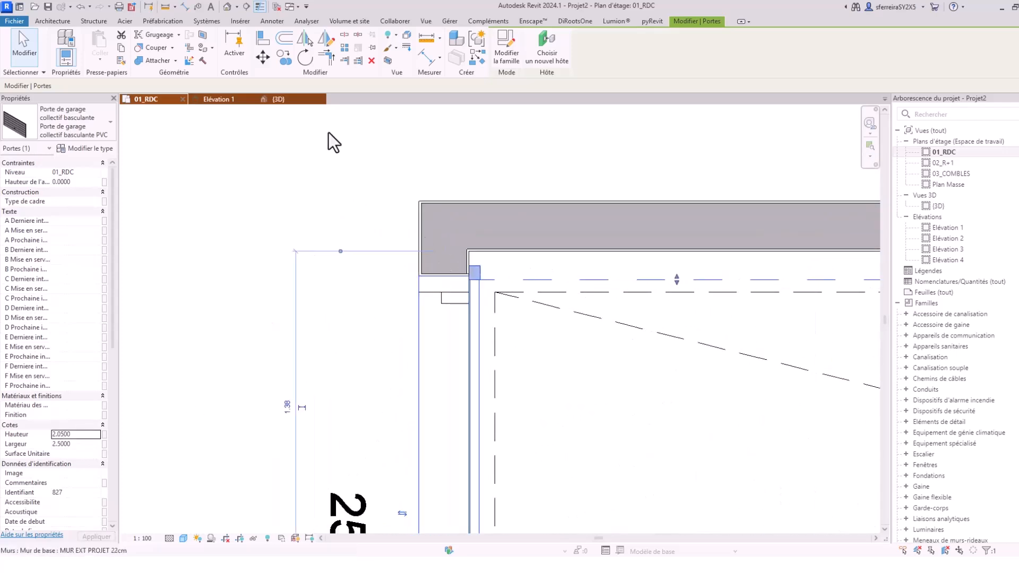
left_click(262, 57)
left_click(429, 276)
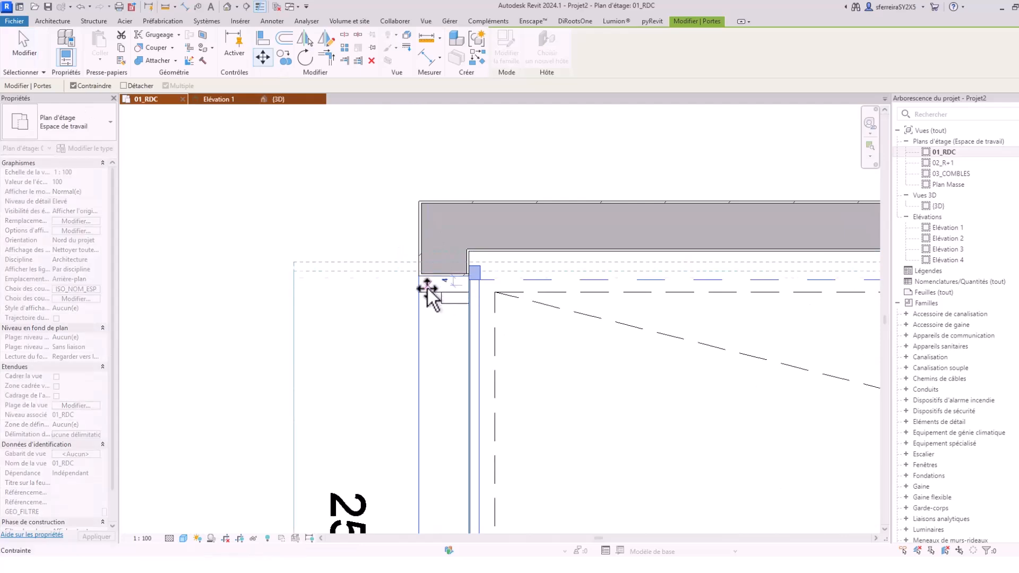
left_click(429, 291)
scroll(435, 268, "down", 6)
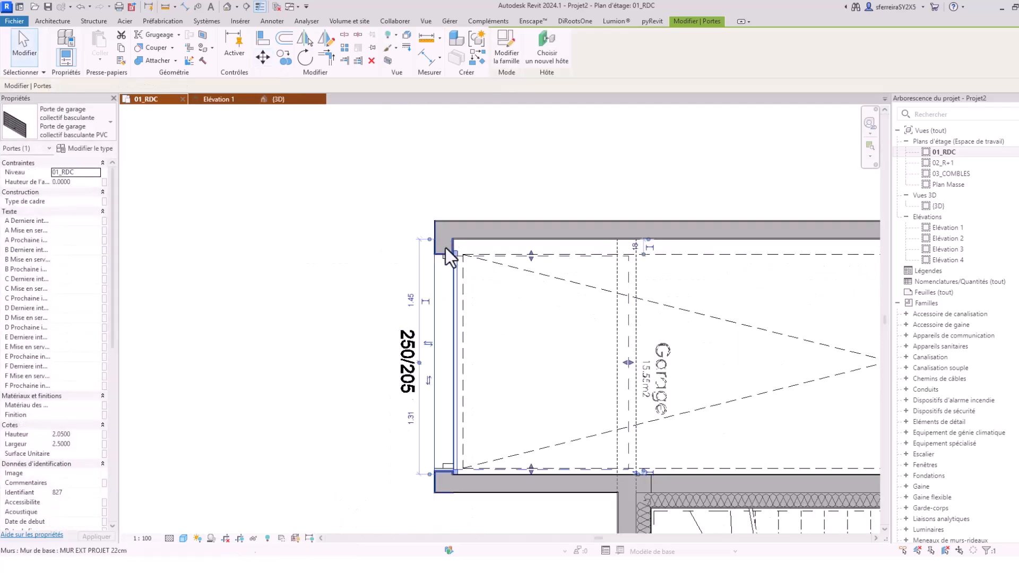
key("Escape")
- Inspect the garage door, terrace glazing and interior doors from several angles in the 3D view
scroll(417, 232, "down", 3)
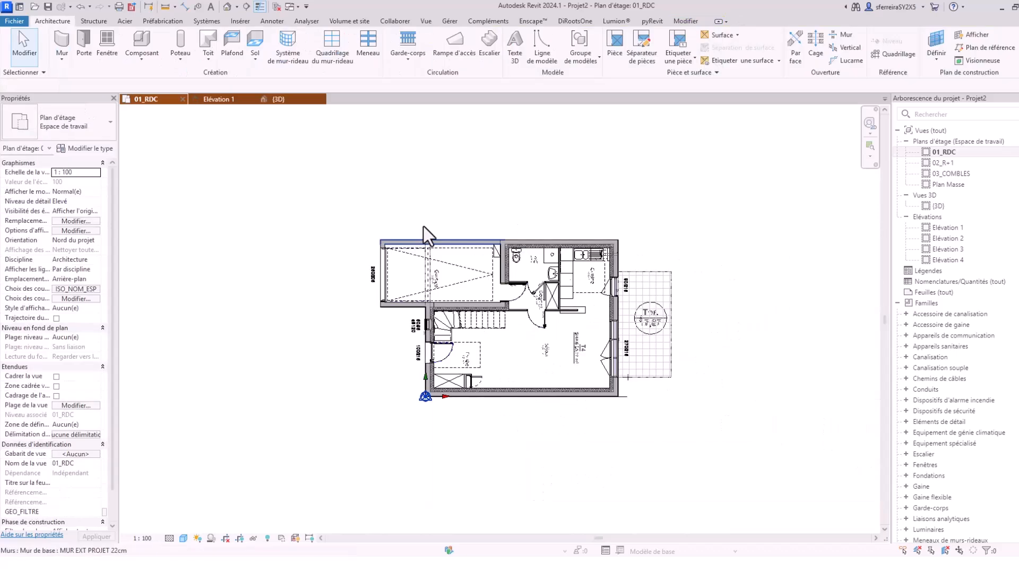
left_click(286, 103)
middle_click_drag(418, 310, 373, 323, "shift")
scroll(533, 362, "up", 4)
left_click(550, 361)
key("Escape")
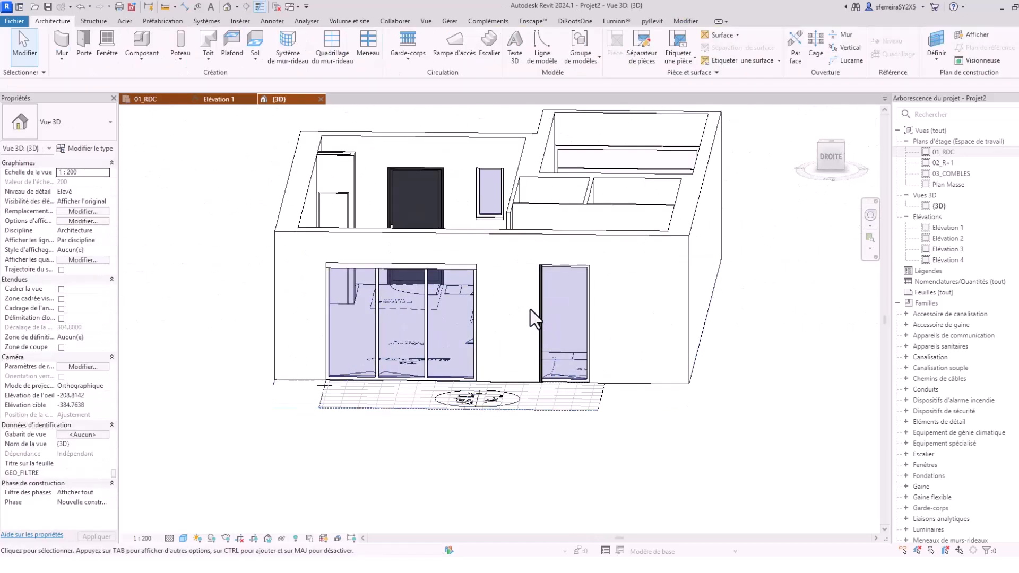
left_click(538, 297)
middle_click_drag(465, 366, 539, 349, "shift")
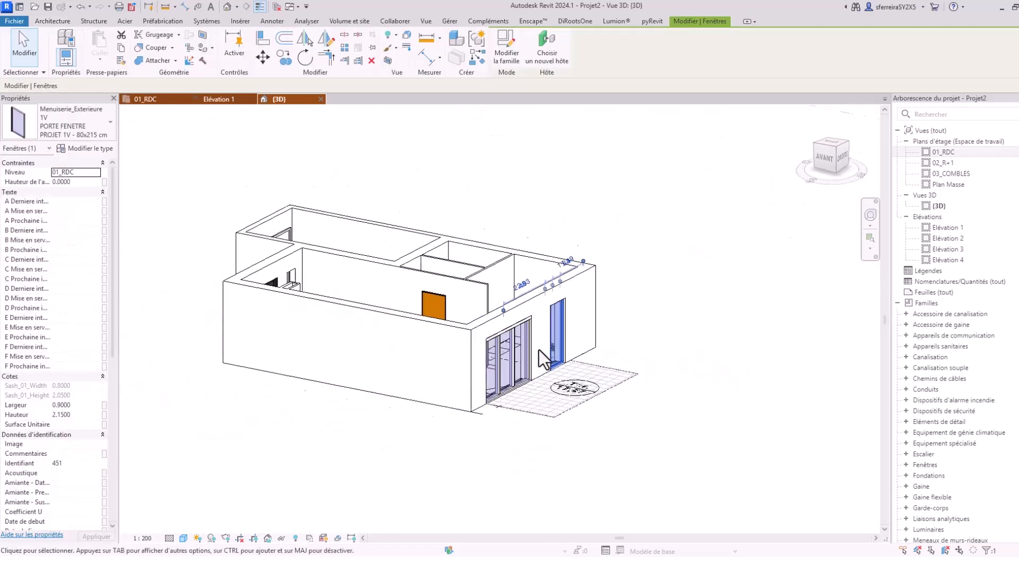
middle_click_drag(375, 375, 329, 363, "shift")
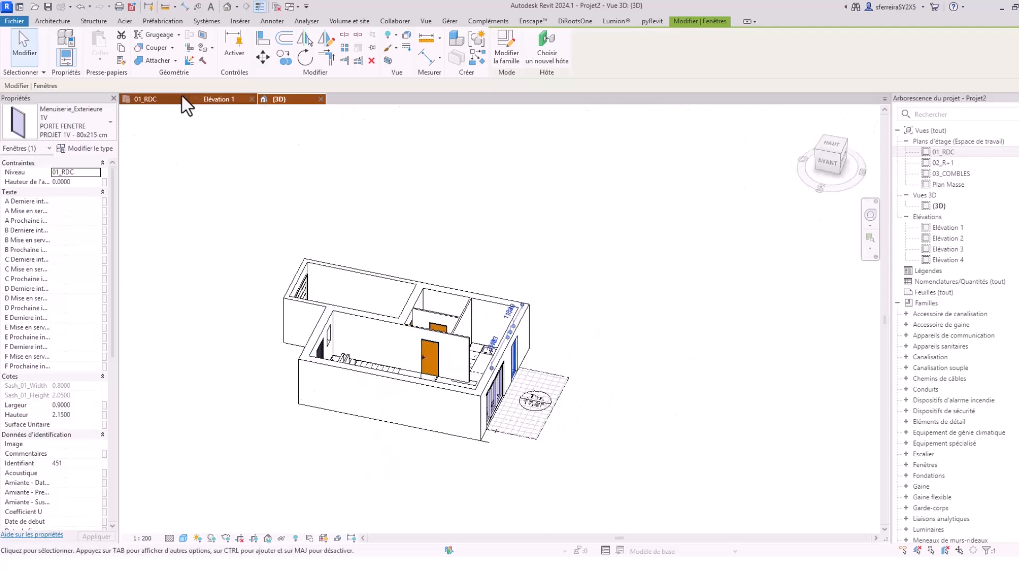
- Return to the 01_RDC plan and review the ground-floor layout from the garage to the terrace
left_click(155, 99)
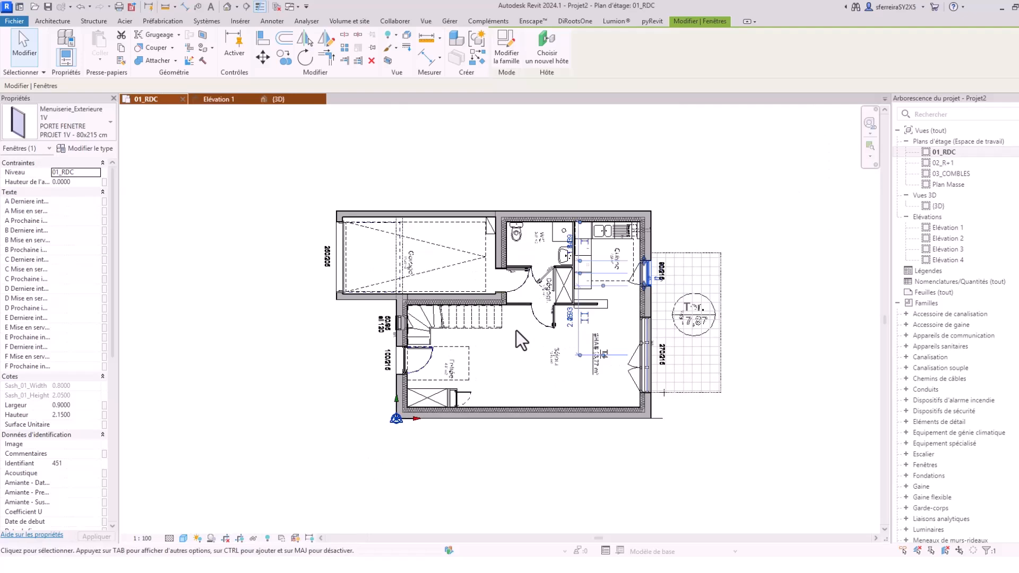
mouse_move(587, 343)
middle_mouse_down()
mouse_move(560, 294)
mouse_move(640, 348)
mouse_move(584, 332)
middle_mouse_up()
scroll(582, 277, "up", 3)
scroll(582, 277, "down", 4)
scroll(641, 348, "up", 3)
middle_click_drag(402, 321, 398, 362)
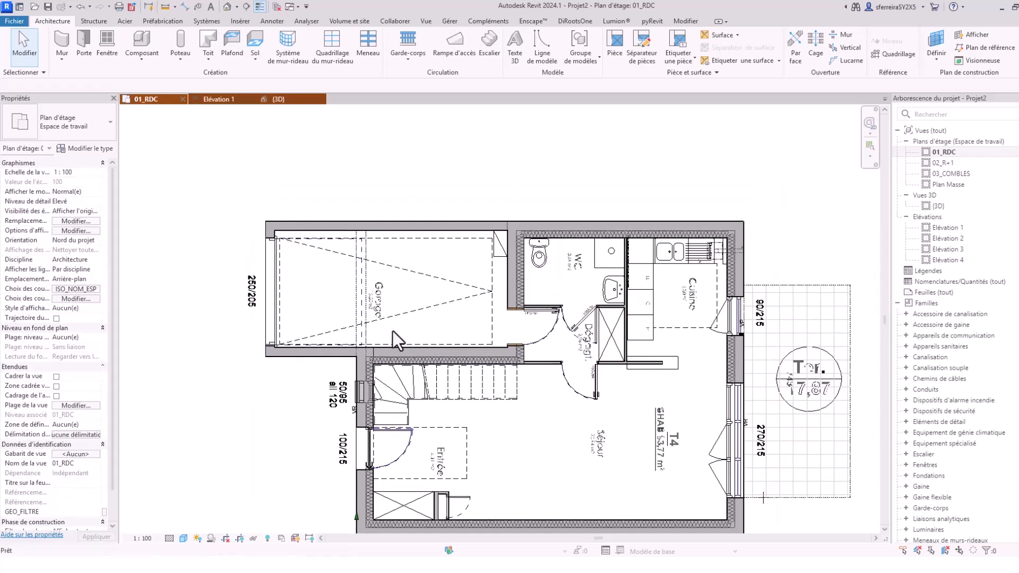
middle_click_drag(604, 366, 533, 297)
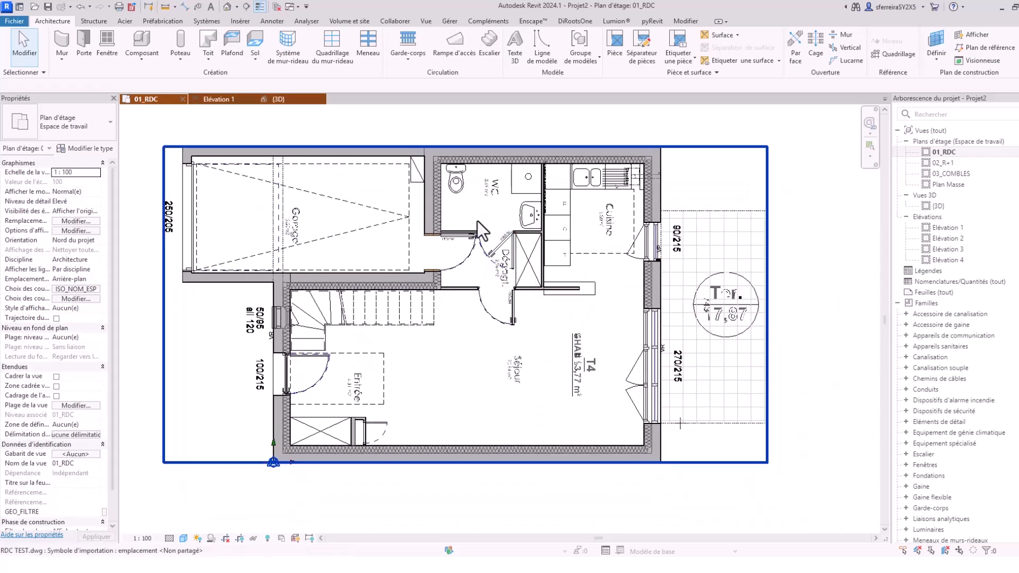
middle_click_drag(495, 243, 552, 318)
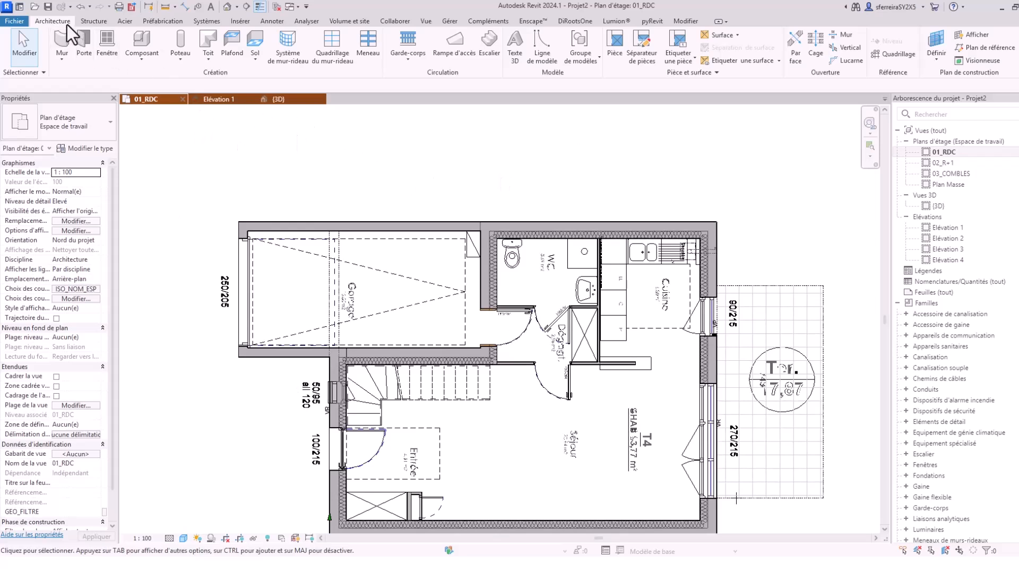
- Start a Dalle en beton 20cm floor on 01_RDC and draw its first boundary line along the inner face of the garage's upper wall
left_click(255, 40)
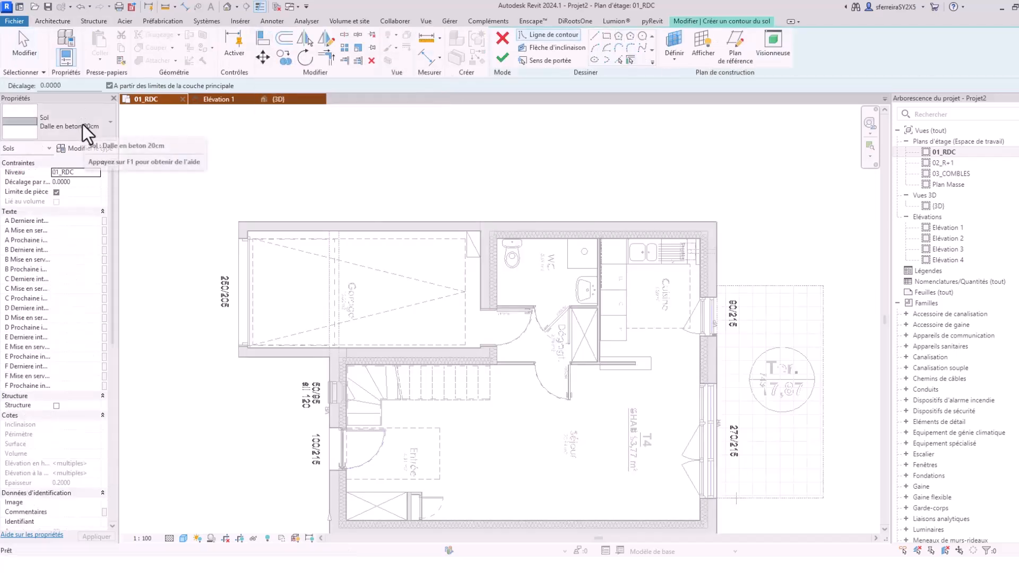
left_click(82, 126)
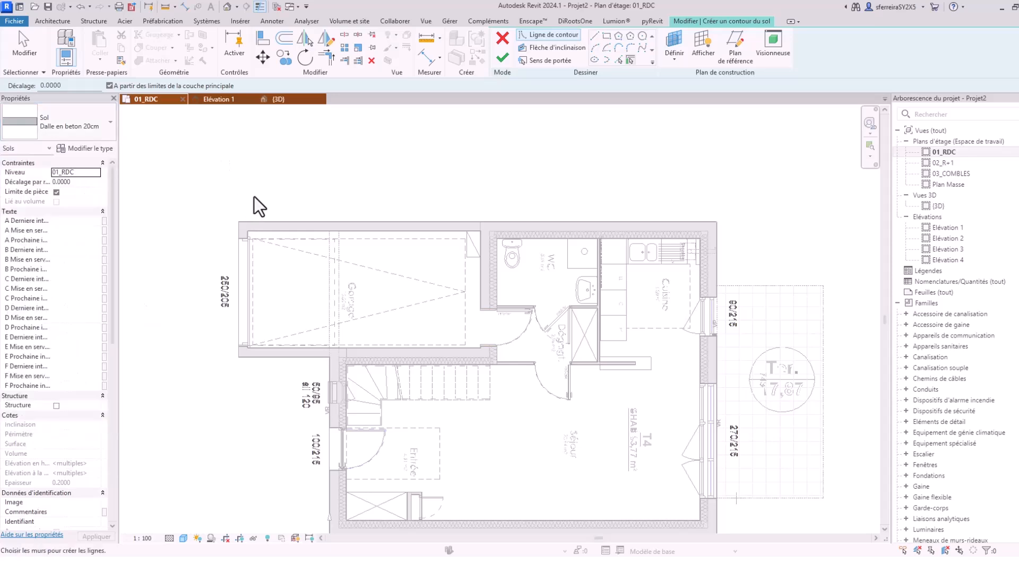
scroll(297, 206, "down", 2)
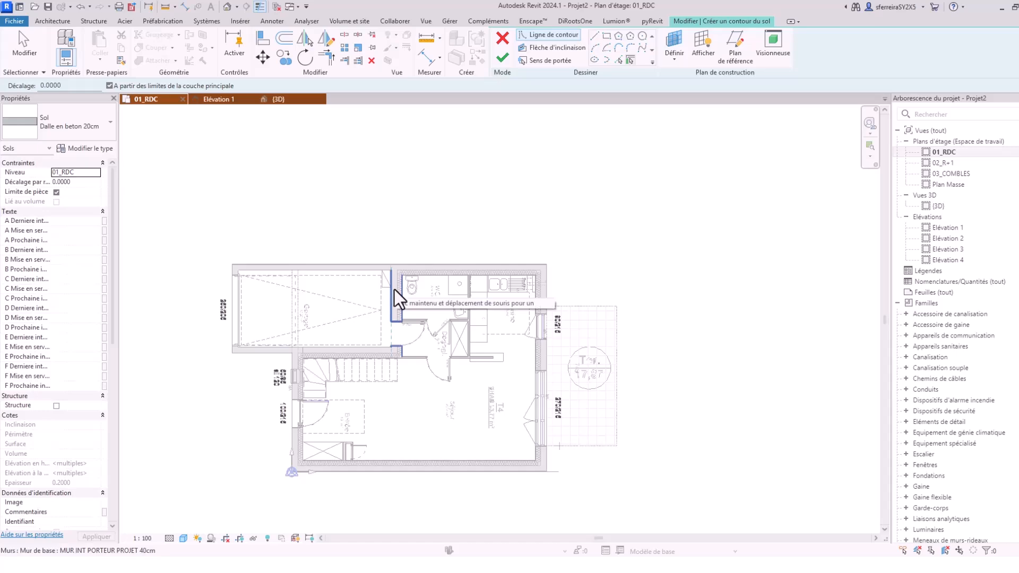
left_click(599, 44)
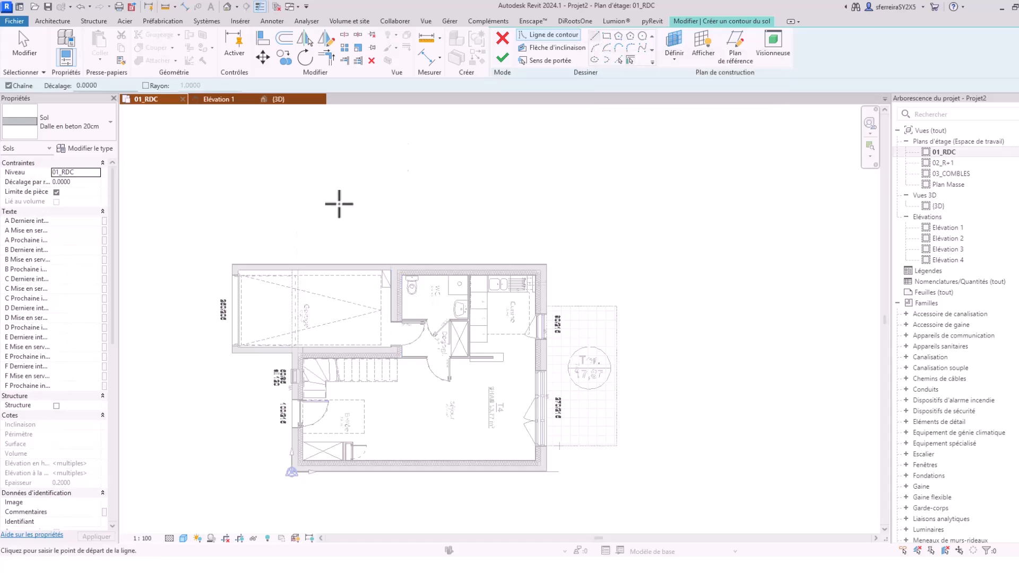
scroll(237, 274, "up", 5)
scroll(243, 276, "up", 5)
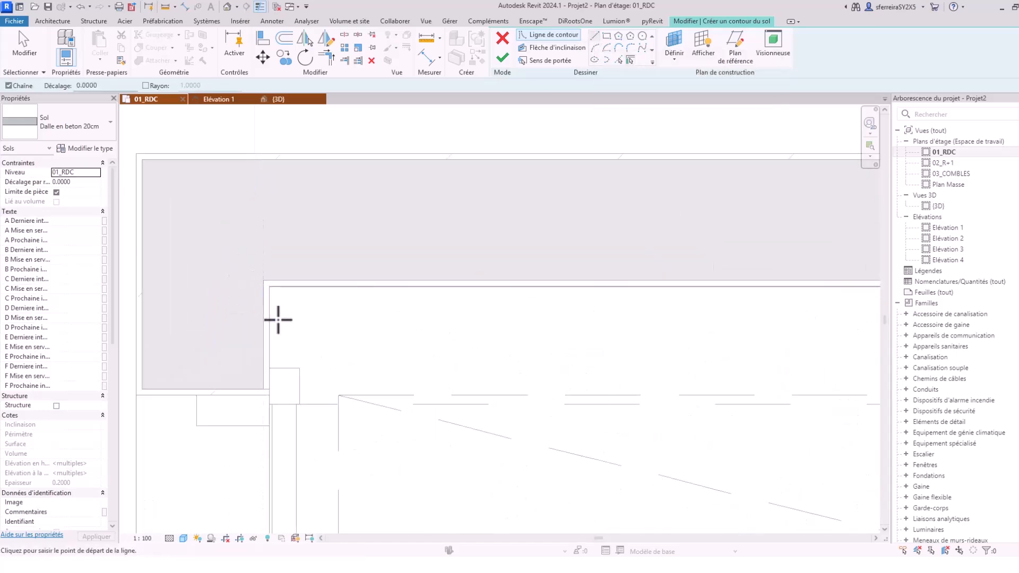
left_click(256, 273)
scroll(217, 268, "down", 5)
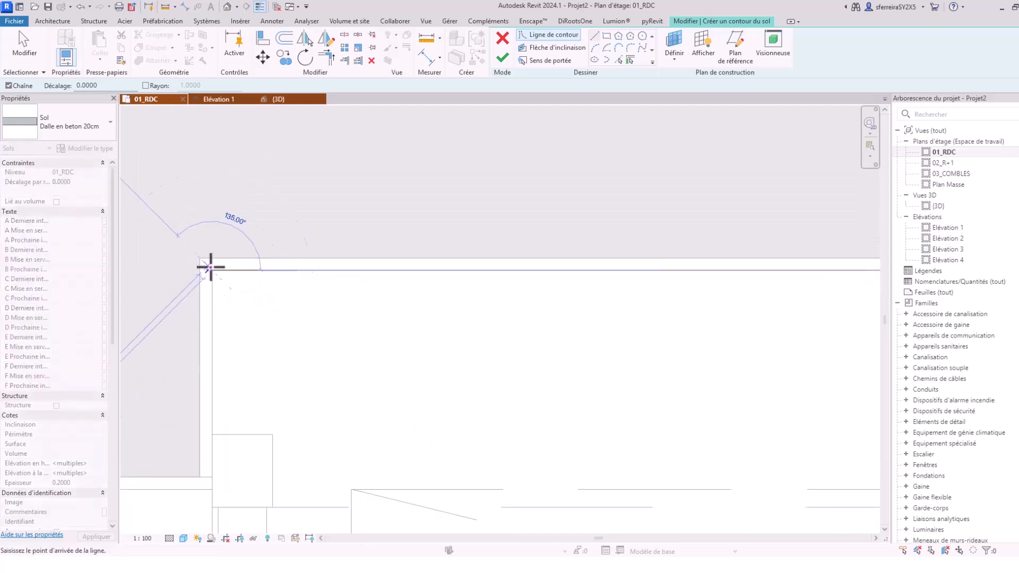
middle_click_drag(594, 263, 295, 265)
scroll(400, 266, "up", 5)
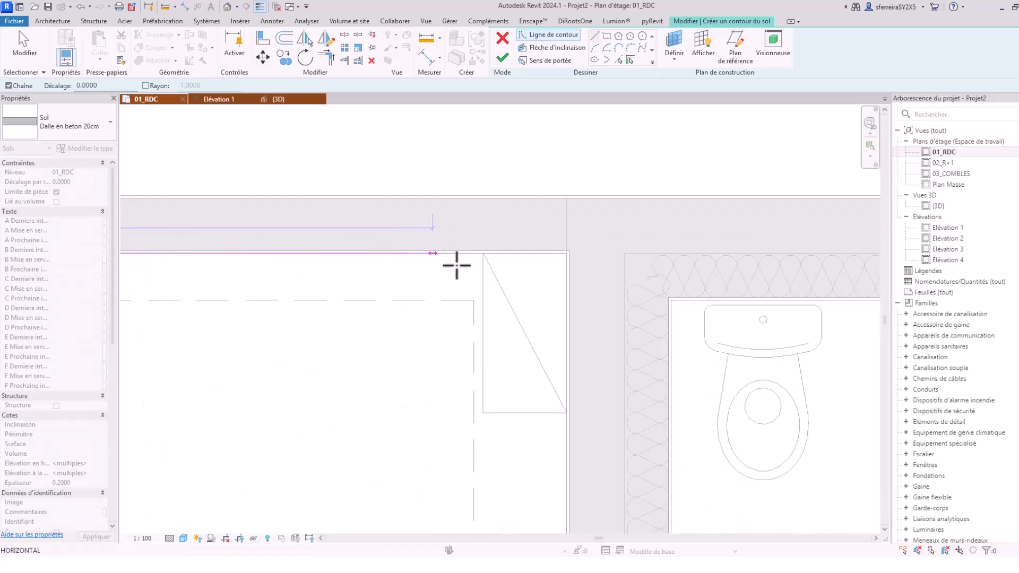
left_click(625, 248)
scroll(528, 230, "down", 4)
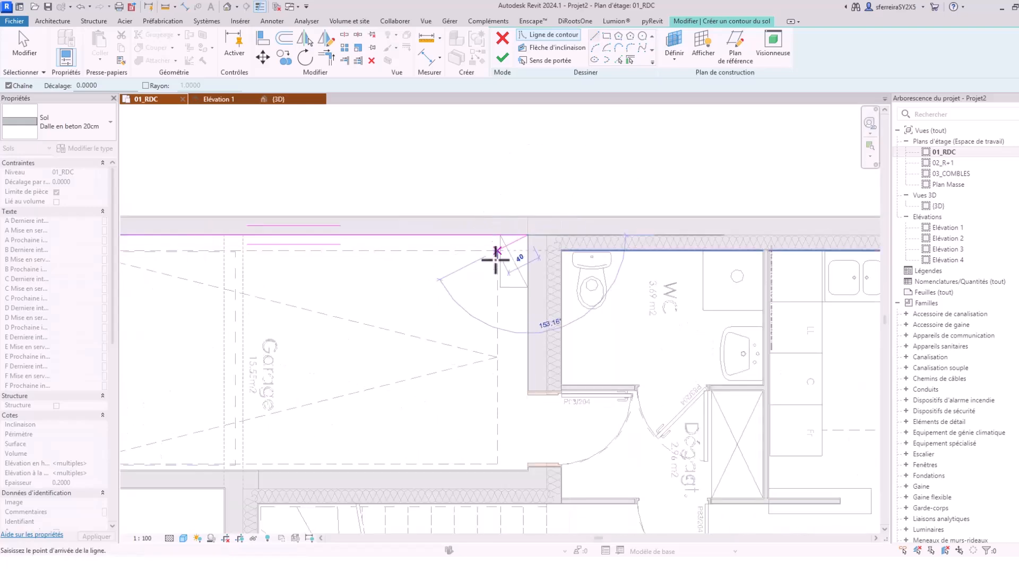
- Carry the floor boundary across the load-bearing wall to the WC's inner corner and along the upper wall to the kitchen's outer corner
scroll(528, 268, "up", 3)
left_click(525, 243)
key("Escape")
left_click(525, 241)
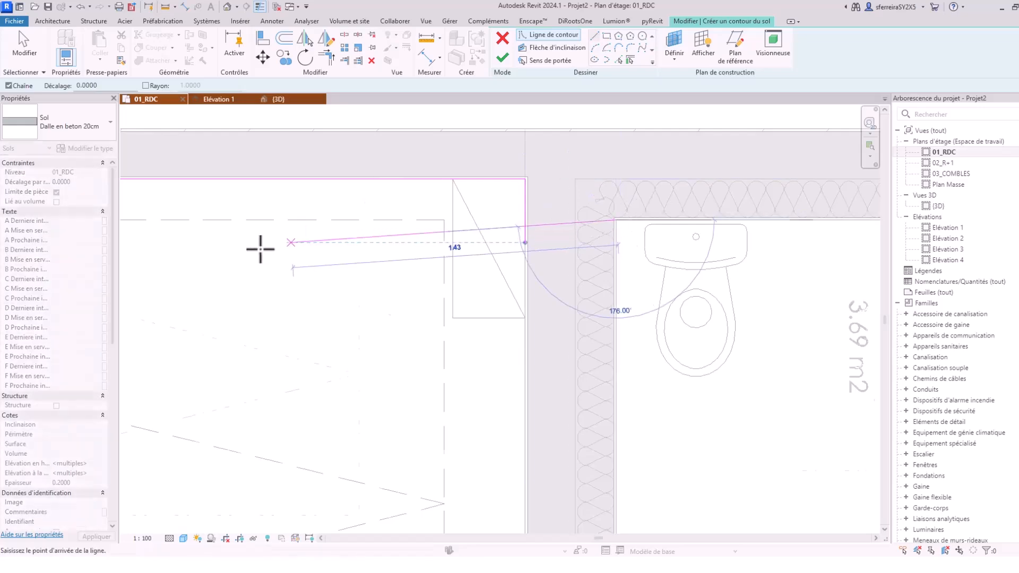
scroll(277, 239, "down", 6)
scroll(319, 241, "up", 2)
scroll(376, 246, "up", 5)
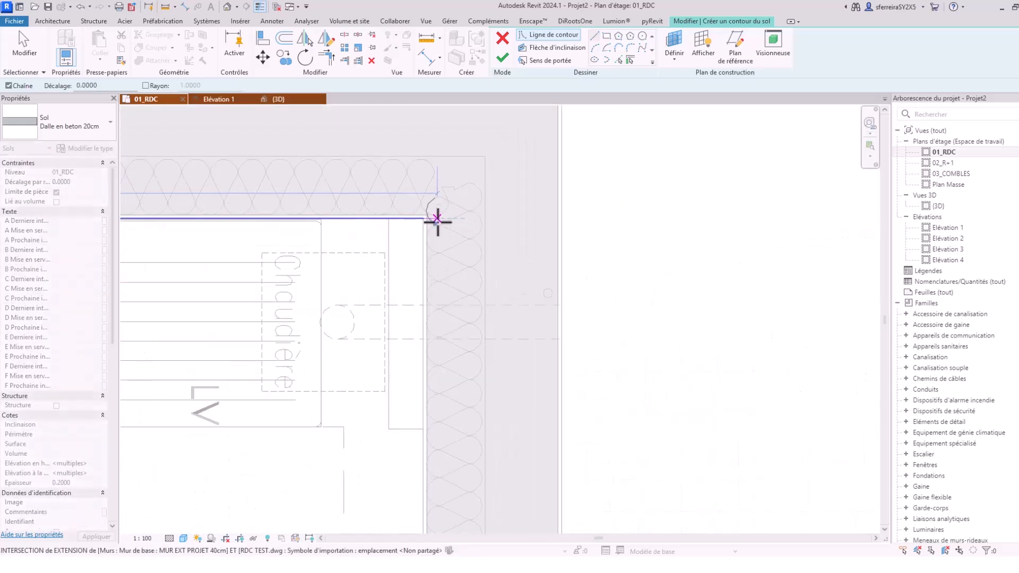
left_click(427, 213)
- Draw the floor boundary down the terrace-side wall's inner face and along the living room's lower wall to the entrance closet corner
scroll(427, 213, "down", 3)
mouse_move(402, 461)
middle_mouse_down()
mouse_move(523, 295)
mouse_move(527, 225)
middle_mouse_up()
scroll(556, 426, "up", 3)
scroll(556, 428, "up", 4)
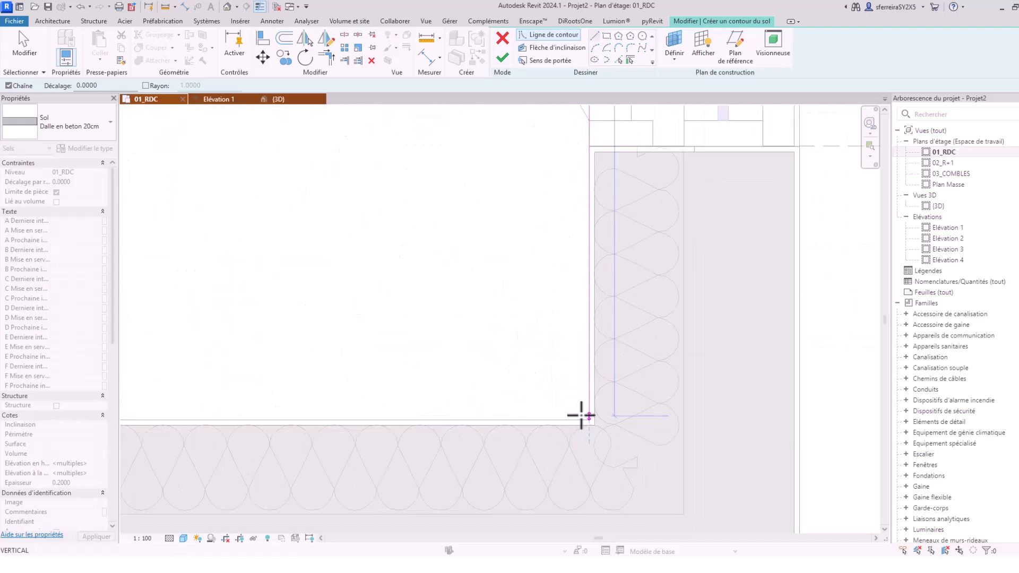
left_click(591, 420)
scroll(608, 397, "down", 6)
middle_click_drag(348, 402, 722, 416)
scroll(516, 403, "up", 5)
left_click(311, 395)
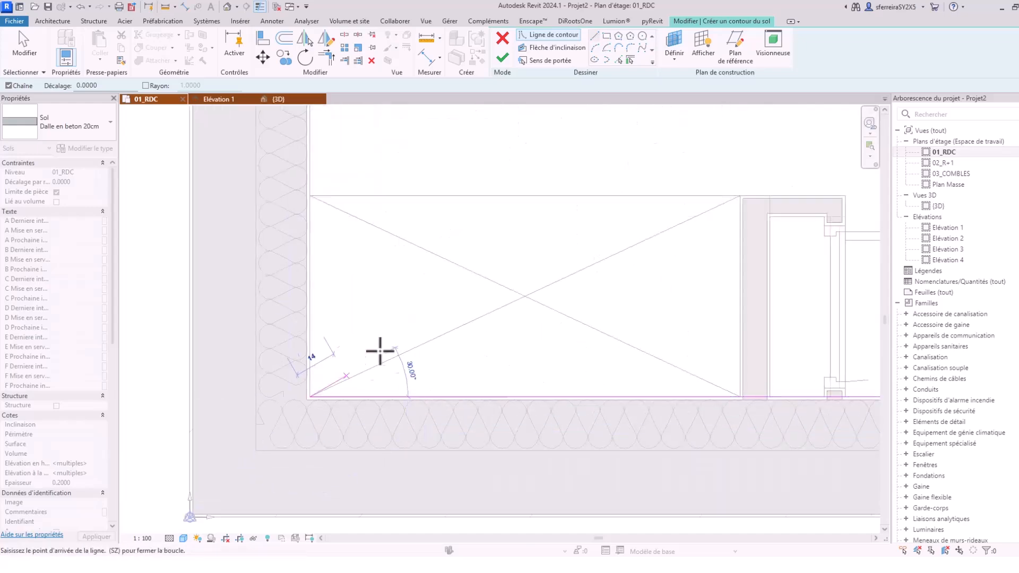
- Continue the floor boundary up the entrance wall to the garage, along the garage's lower wall to the door, and towards the starting corner
scroll(352, 364, "down", 5)
scroll(472, 365, "up", 5)
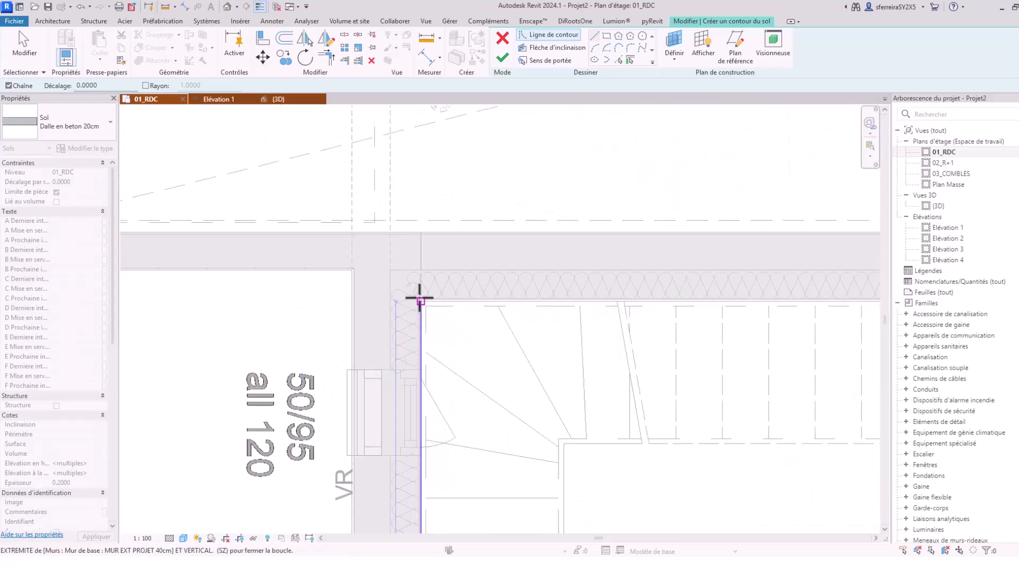
left_click(421, 232)
scroll(414, 237, "down", 4)
mouse_move(409, 239)
middle_mouse_down()
mouse_move(432, 269)
mouse_move(518, 317)
middle_mouse_up()
scroll(419, 302, "up", 5)
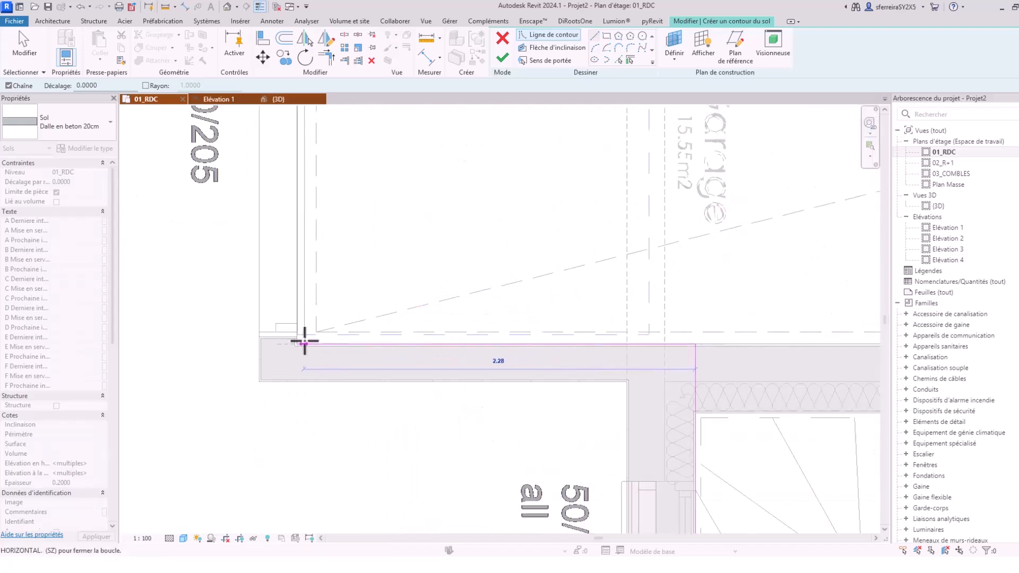
left_click(297, 344)
scroll(302, 334, "down", 4)
scroll(358, 235, "up", 6)
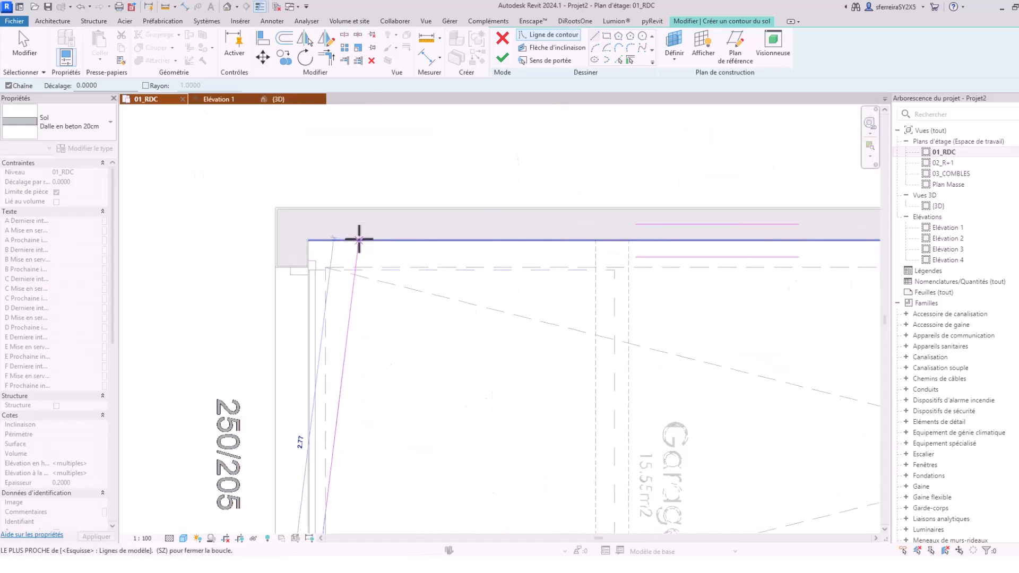
- Finish the slab boundary at the garage's outer corner and trim the garage and WC boundary lines to meet at the wall between them
left_click(254, 237)
scroll(391, 284, "down", 5)
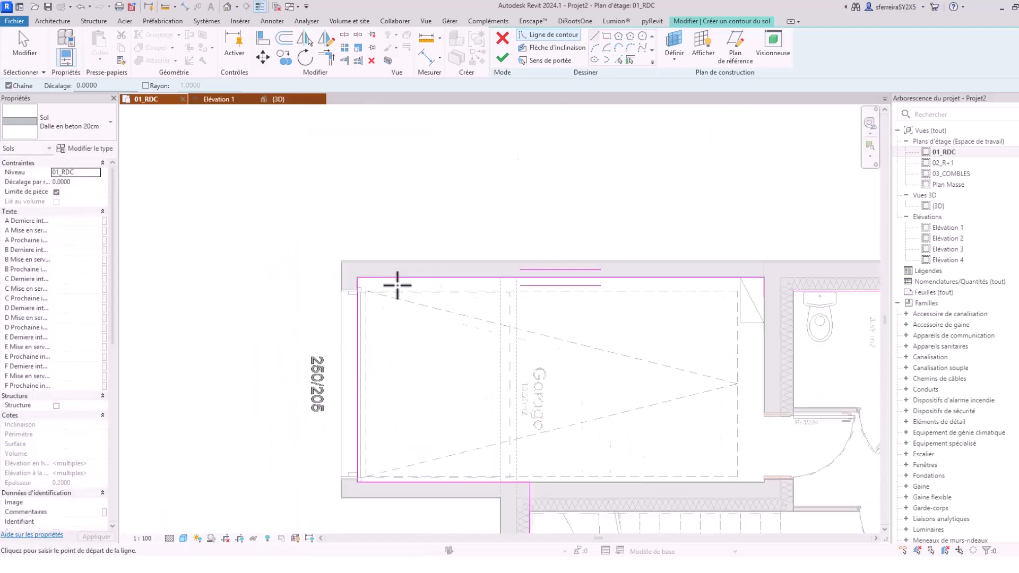
key("t")
key("r")
scroll(564, 294, "up", 2)
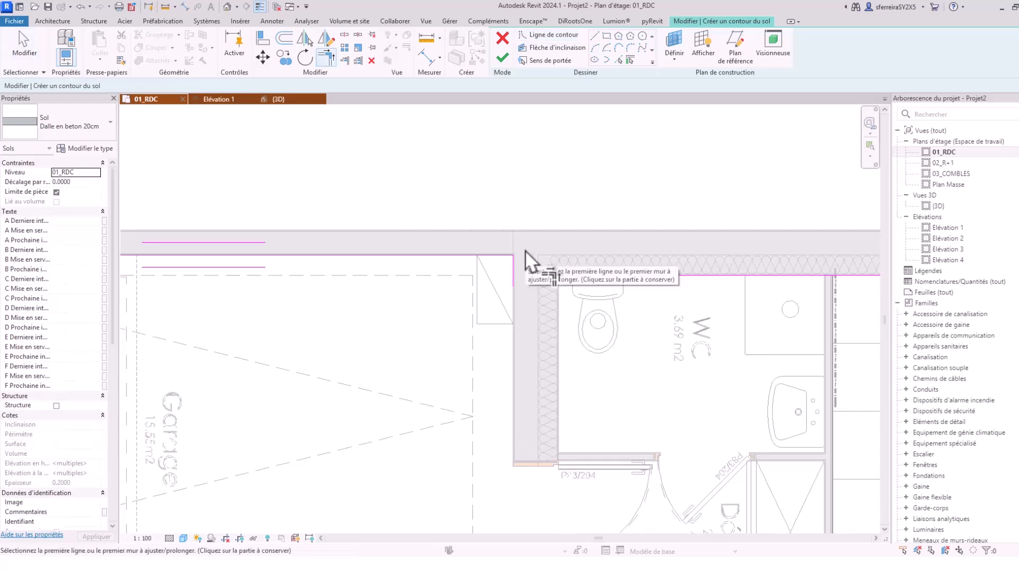
key("Escape")
scroll(524, 268, "up", 3)
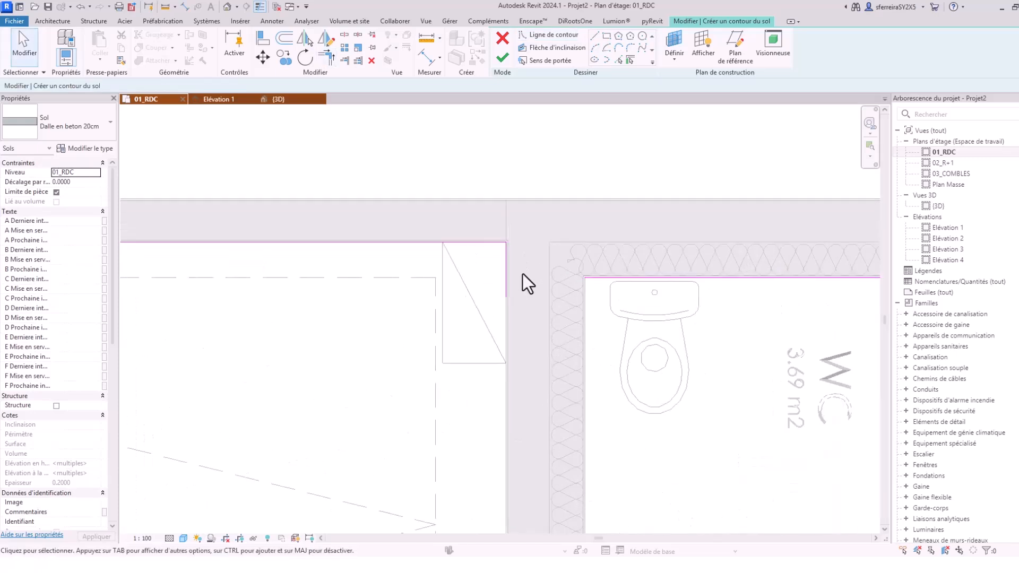
scroll(547, 275, "down", 2)
scroll(526, 266, "down", 2)
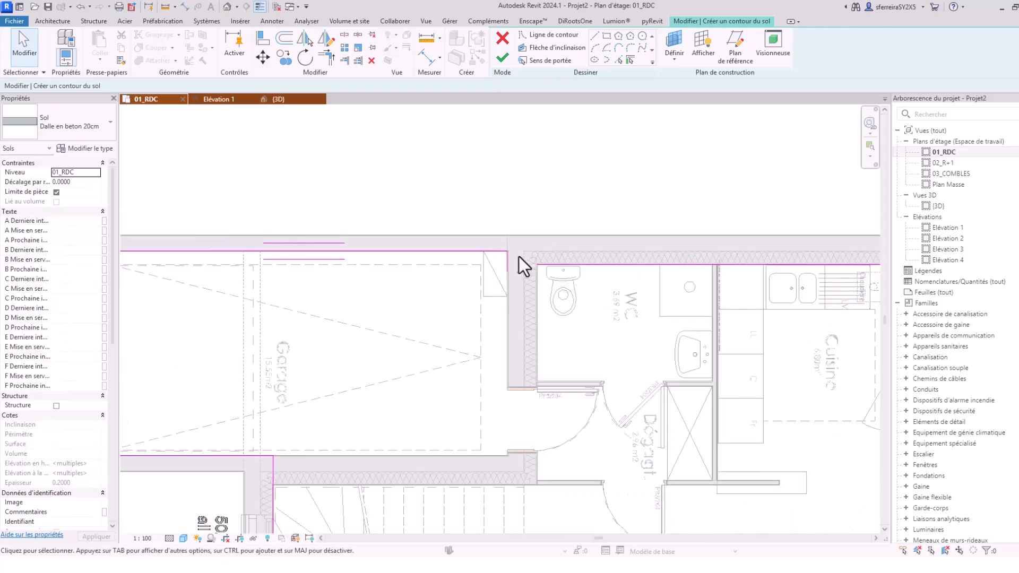
left_click(324, 58)
scroll(510, 269, "up", 3)
scroll(508, 229, "down", 4)
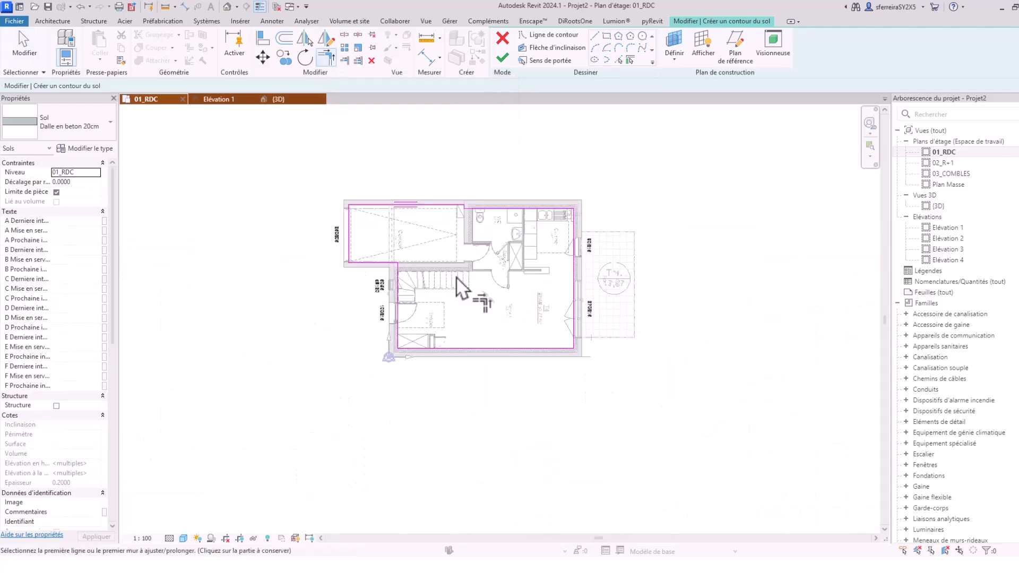
key("Escape")
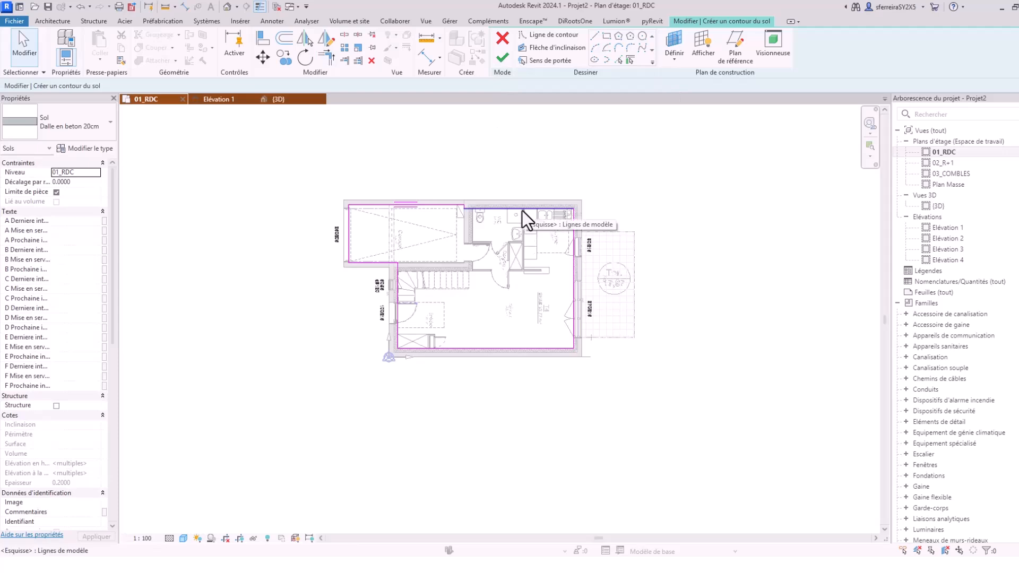
- Select the whole chain of slab boundary lines and check around the garage and WC that the outline is closed
scroll(522, 212, "up", 1)
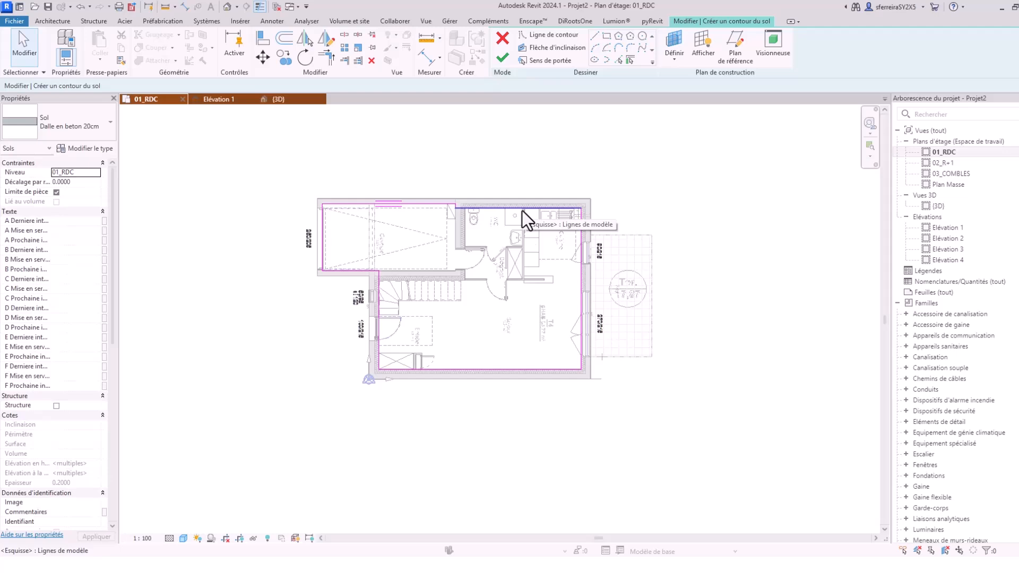
scroll(508, 227, "up", 3)
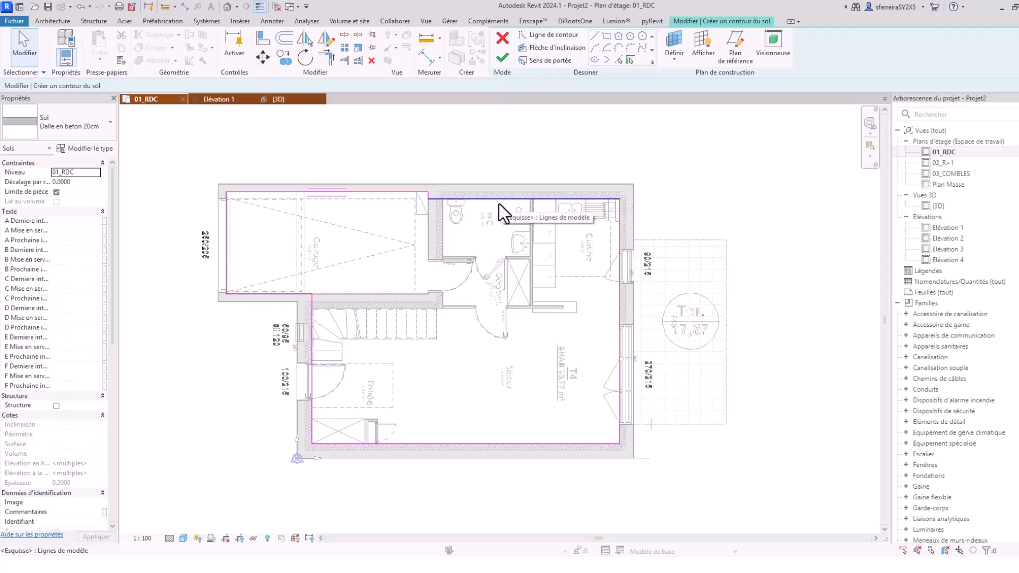
key("Tab")
left_click(499, 204)
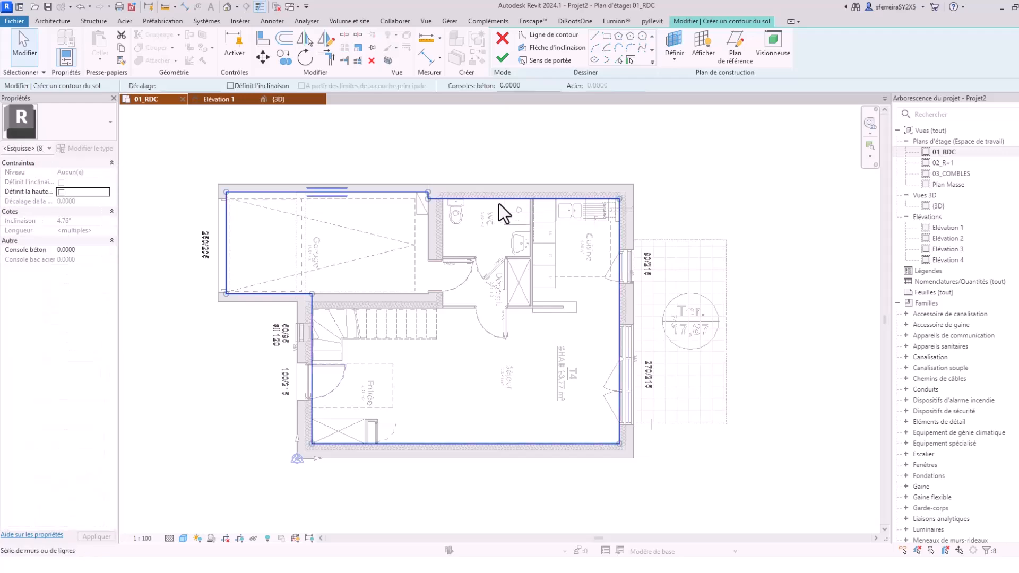
scroll(621, 247, "up", 1)
mouse_move(501, 281)
middle_mouse_down()
mouse_move(620, 247)
mouse_move(621, 273)
mouse_move(536, 315)
middle_mouse_up()
scroll(620, 247, "down", 3)
scroll(467, 247, "up", 3)
scroll(467, 247, "down", 4)
middle_click_drag(331, 265, 416, 243)
scroll(415, 243, "up", 3)
scroll(415, 243, "up", 1)
middle_click_drag(519, 265, 354, 315)
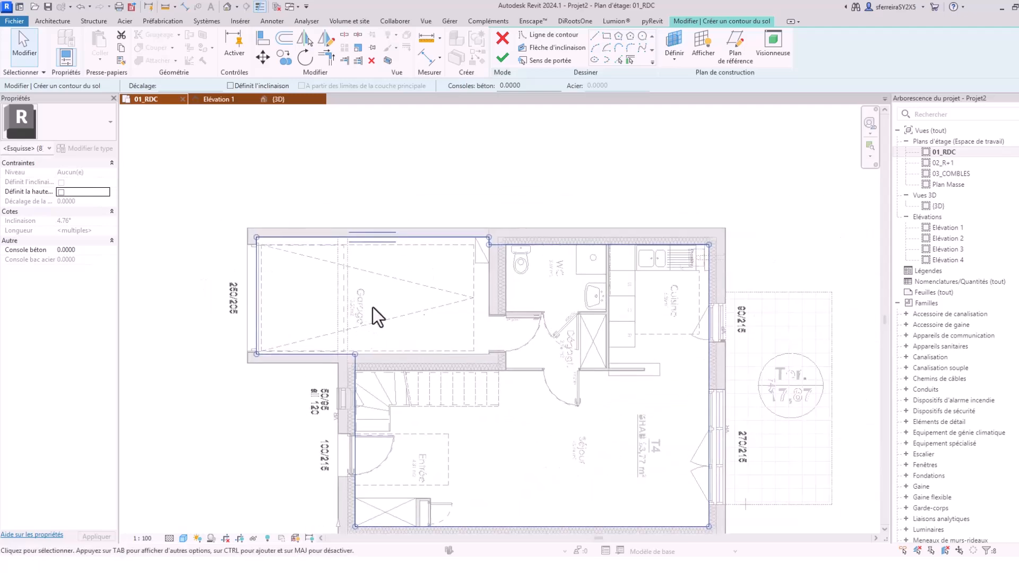
scroll(506, 244, "up", 5)
middle_click_drag(506, 244, 508, 237)
key("Escape")
- Finish the boundary sketch to create the ground-floor concrete slab
scroll(510, 224, "down", 6)
scroll(511, 224, "down", 1)
middle_click_drag(560, 276, 528, 322)
scroll(498, 253, "down", 3)
middle_click_drag(581, 263, 546, 320)
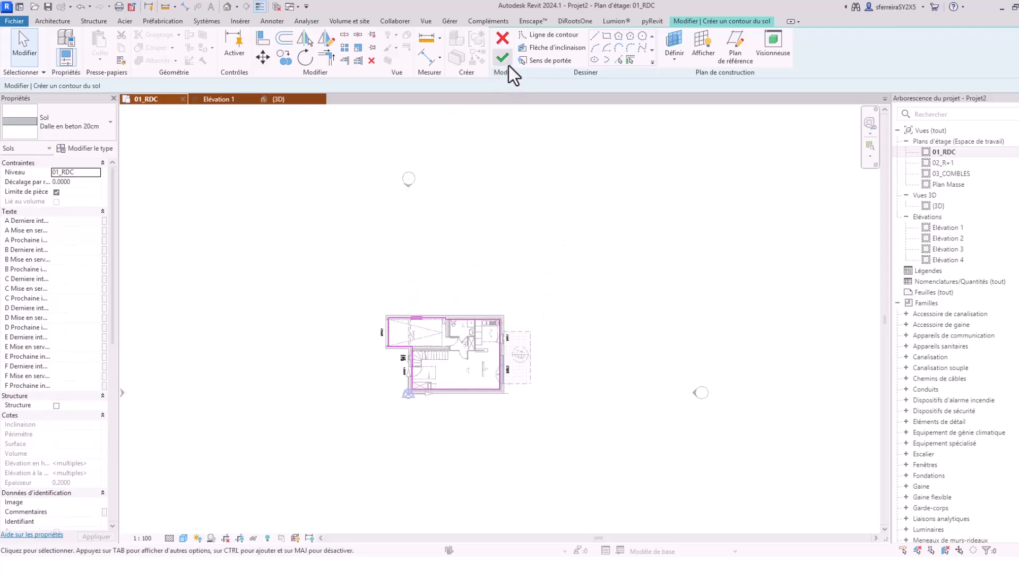
left_click(502, 58)
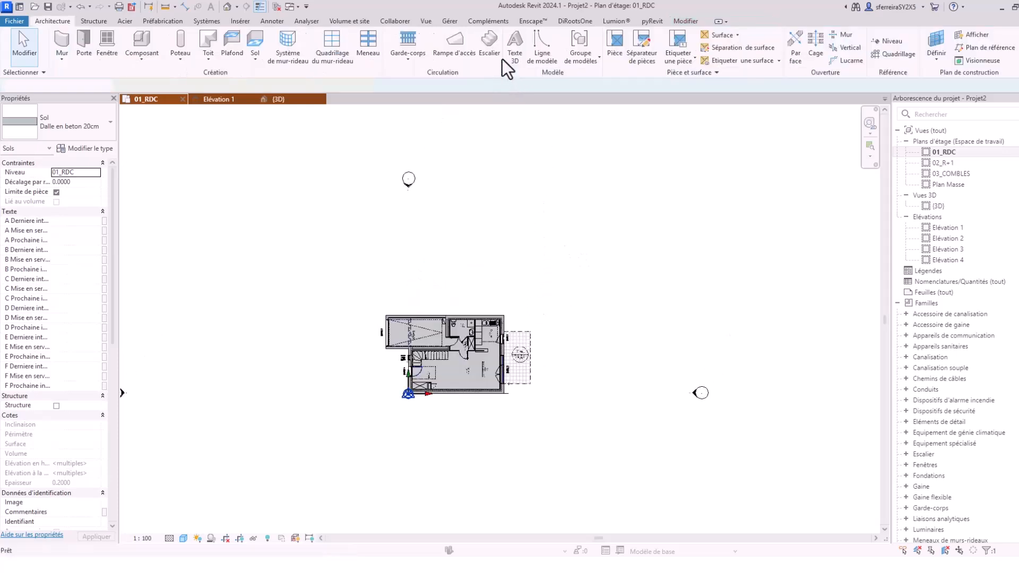
- Inspect the new ground-floor slab in the 3D view from several angles
left_click(287, 100)
middle_click_drag(441, 169, 459, 350, "shift")
left_click(537, 252)
left_click(447, 316)
middle_click_drag(446, 315, 326, 423, "shift")
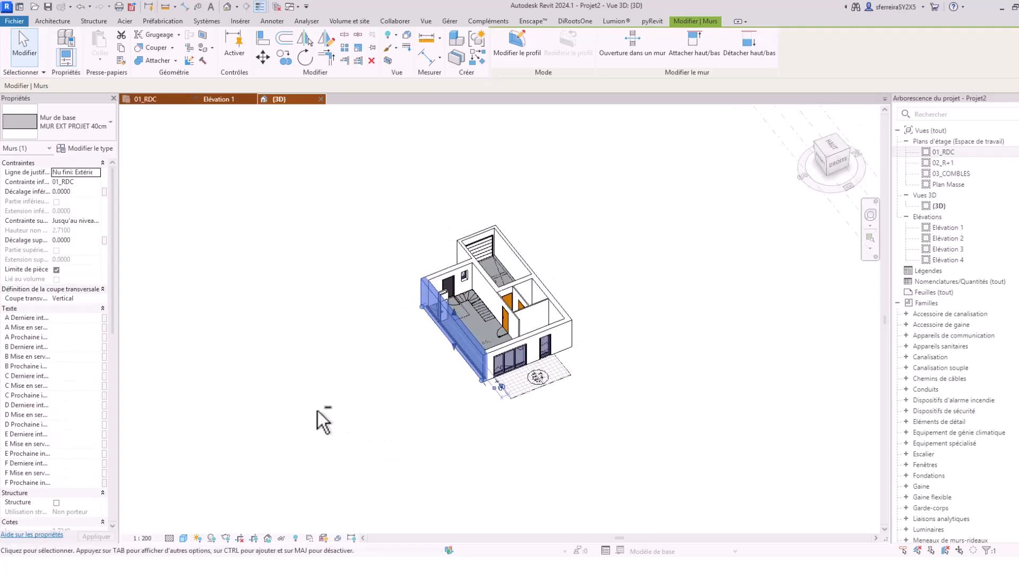
scroll(457, 270, "up", 3)
middle_click_drag(455, 260, 279, 120, "shift")
- Return to the 01_RDC plan and examine the staircase drawn beside the entrance
left_click(164, 102)
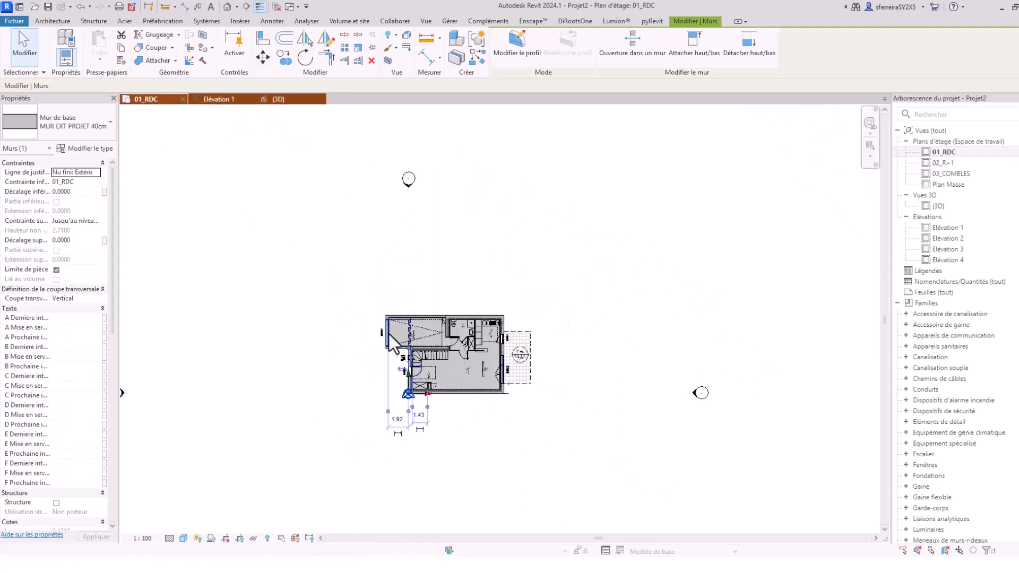
scroll(473, 279, "up", 4)
left_click(485, 251)
scroll(454, 366, "up", 6)
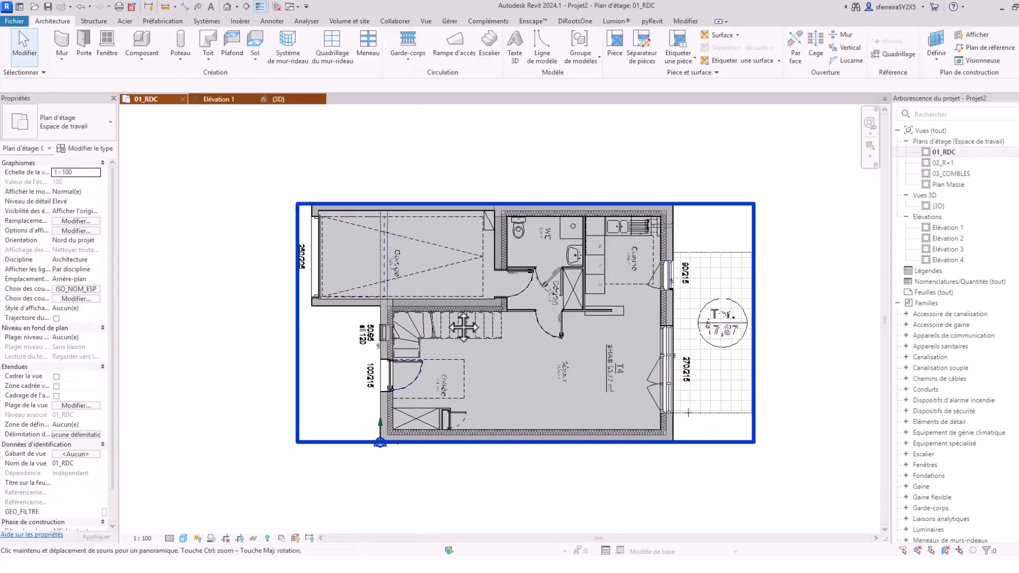
scroll(427, 285, "up", 3)
middle_click_drag(424, 365, 480, 300)
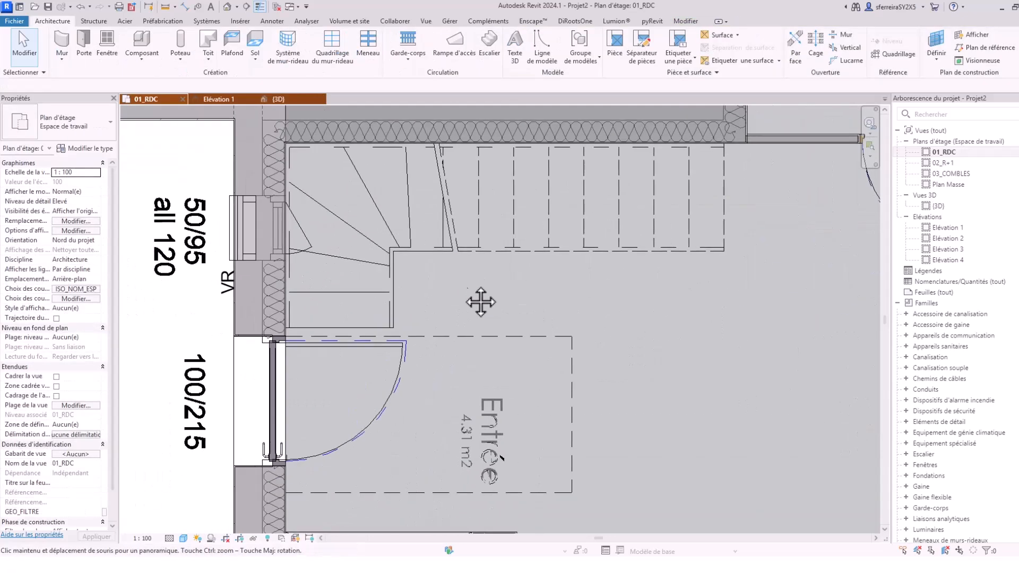
scroll(418, 264, "down", 5)
middle_click_drag(617, 294, 528, 258)
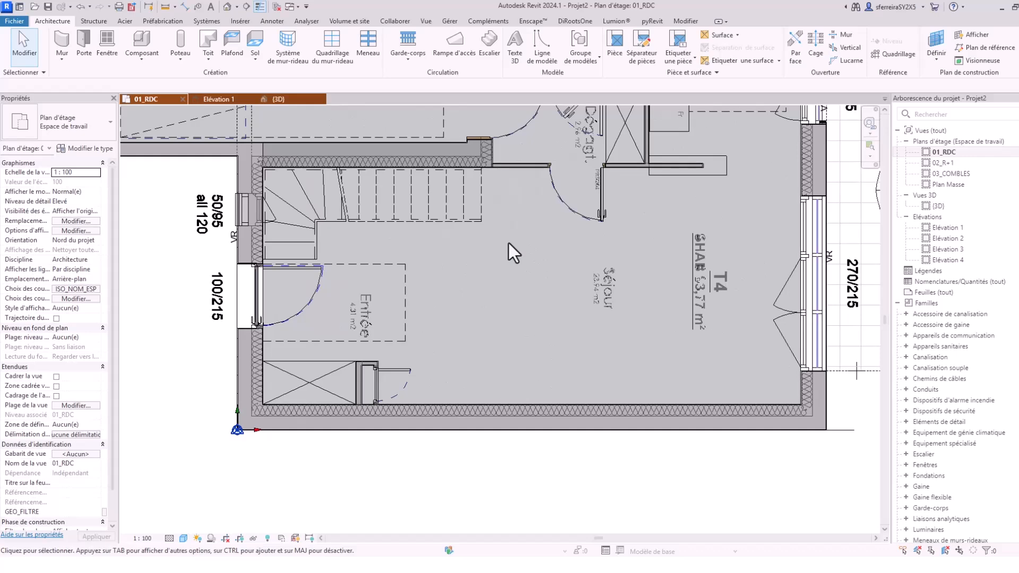
scroll(512, 283, "down", 3)
middle_click_drag(557, 314, 568, 386)
scroll(436, 306, "up", 3)
scroll(488, 293, "down", 3)
middle_click_drag(524, 315, 529, 299)
scroll(396, 305, "up", 5)
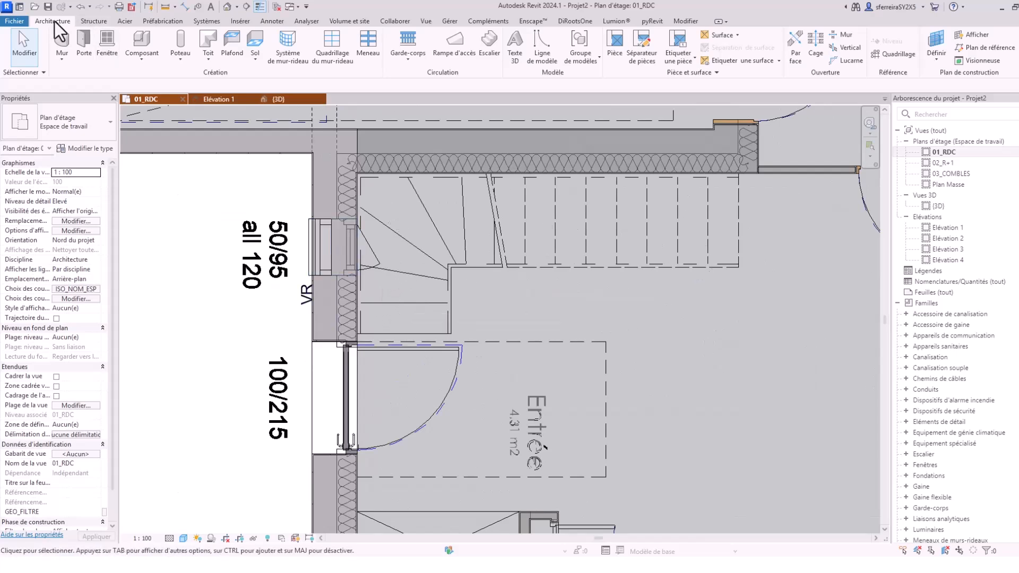
- Start a new stair from 01_RDC to 02_R+1 and begin a sketched run for it
left_click(491, 42)
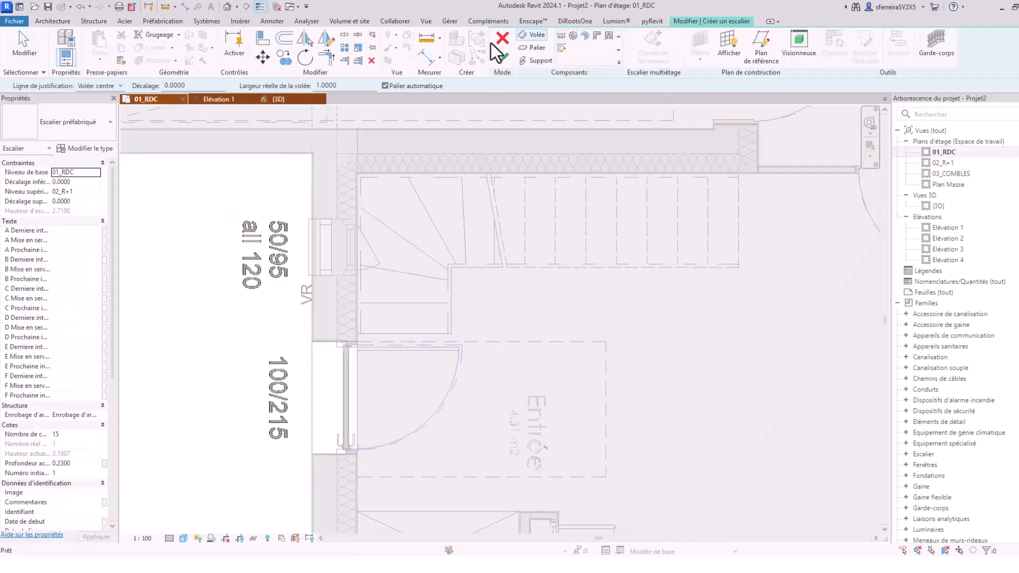
left_click(562, 48)
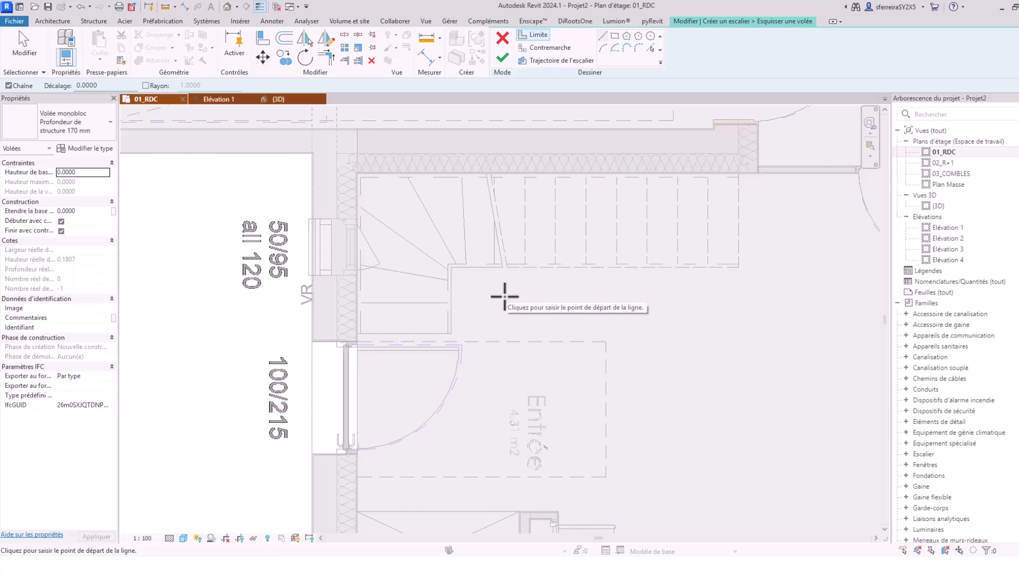
key("Escape")
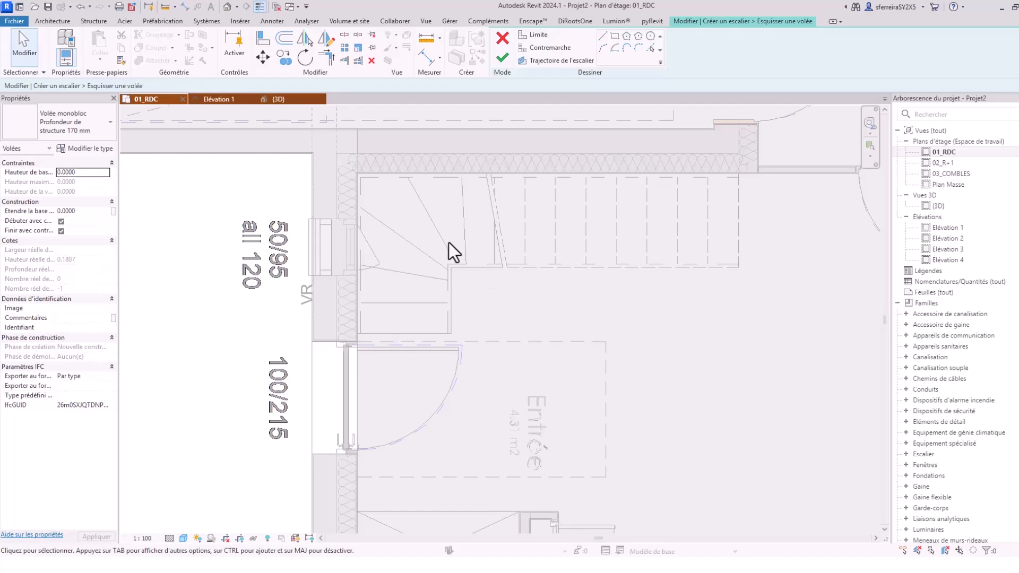
- Draw the stair run's boundary line along the insulated wall, from the inner corner to the far end of the straight flight
scroll(534, 189, "up", 2)
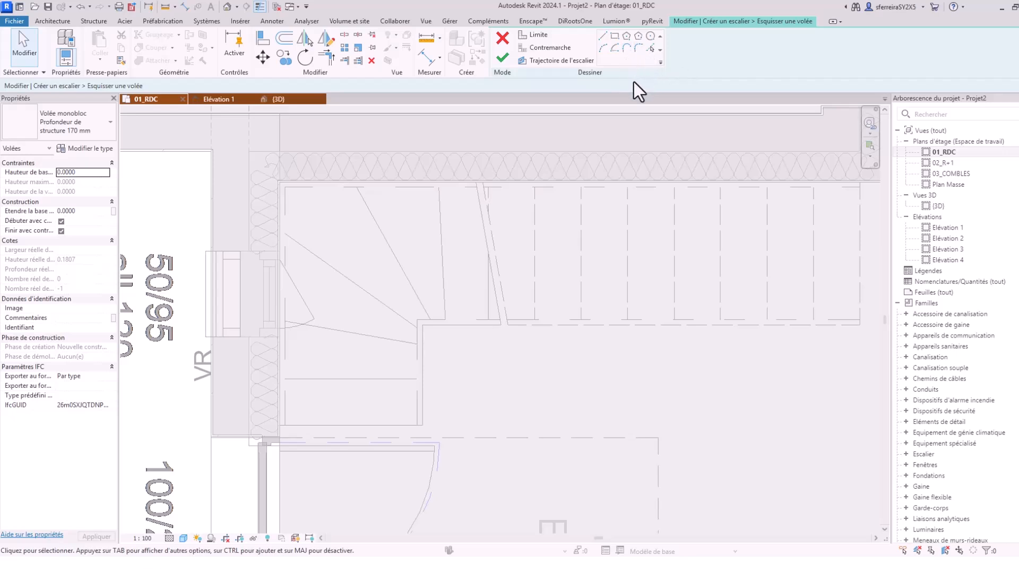
scroll(448, 167, "down", 1)
left_click(603, 36)
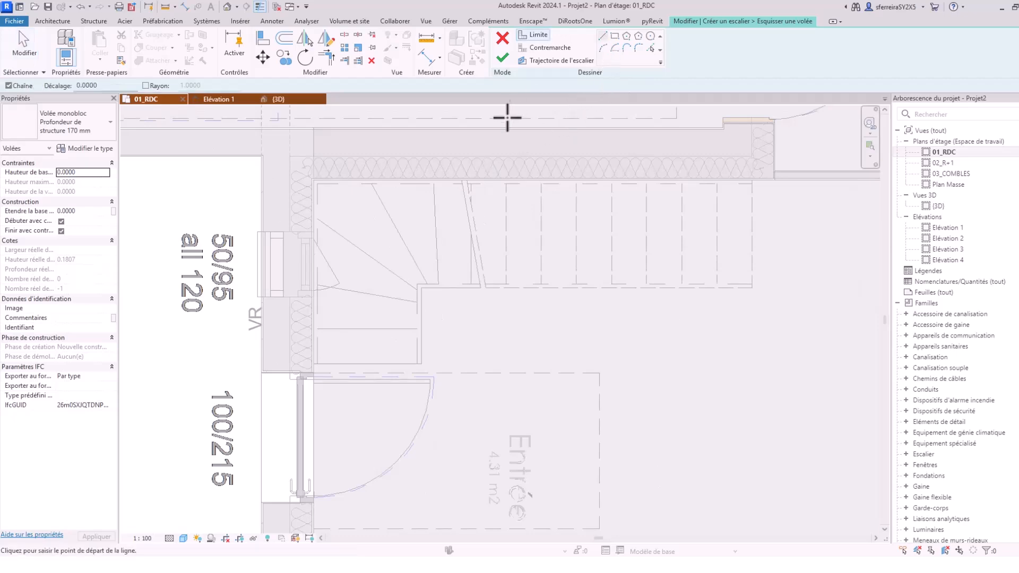
scroll(335, 190, "up", 7)
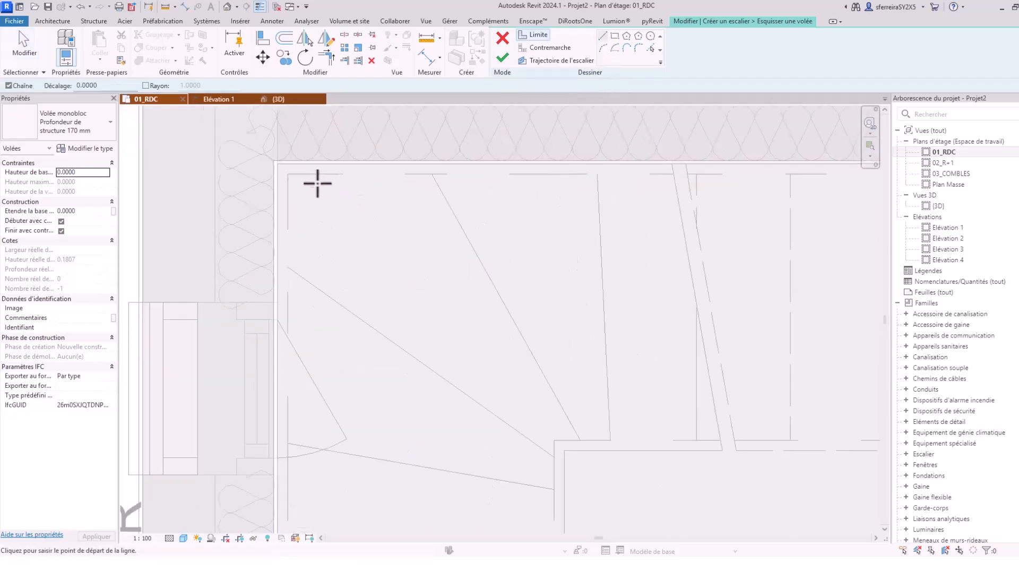
left_click(276, 164)
scroll(278, 165, "down", 6)
scroll(269, 172, "down", 5)
scroll(555, 166, "up", 7)
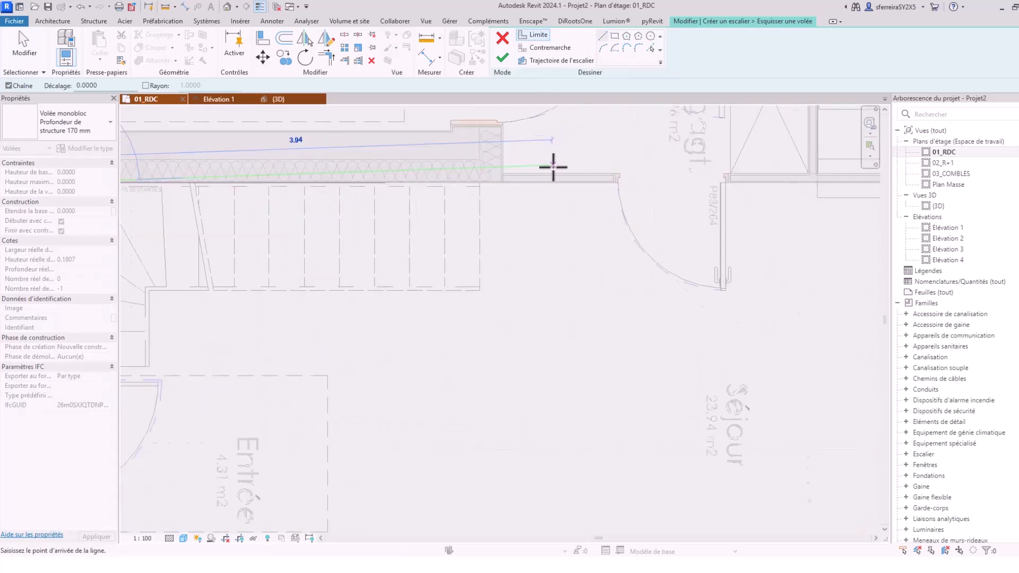
left_click(444, 191)
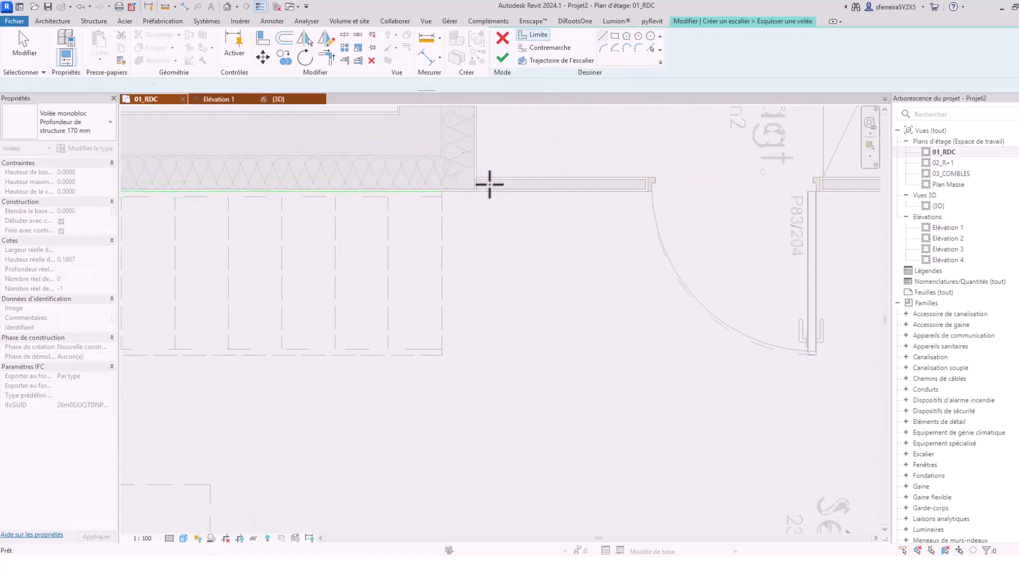
- Draw the stair's inner boundary from the far end of the straight flight to the inside corner and down to the first step
scroll(489, 182, "down", 3)
scroll(433, 255, "up", 3)
left_click(487, 286)
middle_click_drag(361, 300, 680, 261)
left_click(304, 248)
left_click(303, 364)
key("Escape")
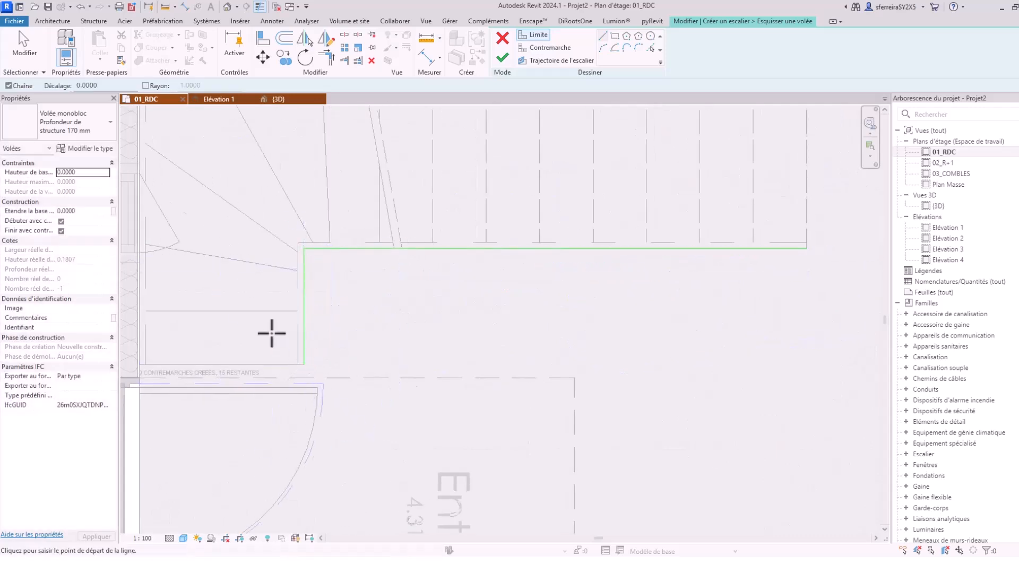
- Draw the stair boundary line along the exterior wall, from the wall corner to the foot of the stair
middle_click_drag(271, 334, 380, 335)
middle_click_drag(268, 122, 337, 223)
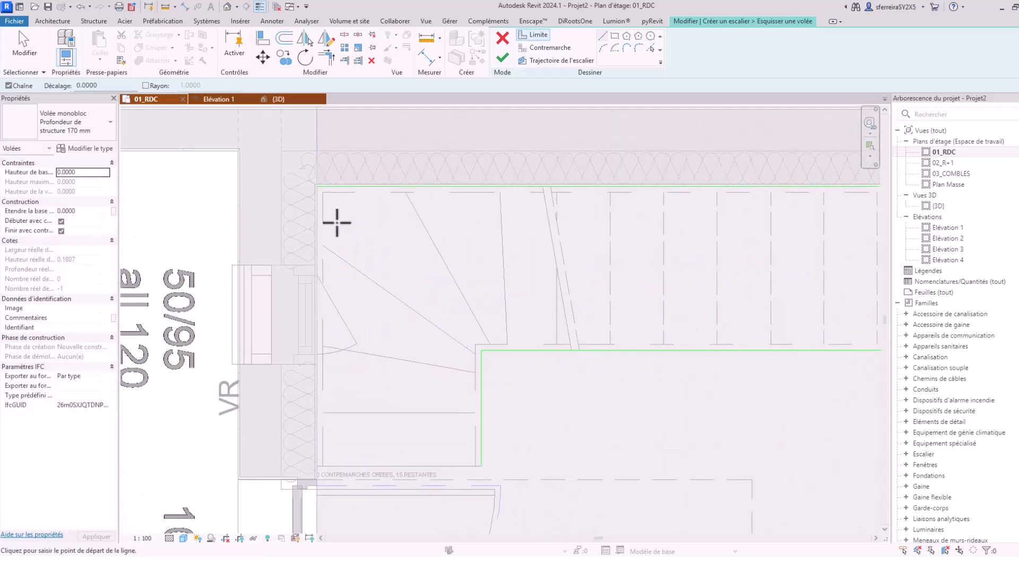
scroll(317, 188, "up", 1)
left_click(317, 188)
middle_click_drag(311, 342, 352, 201)
scroll(357, 357, "up", 1)
scroll(357, 357, "down", 1)
scroll(357, 358, "up", 1)
left_click(356, 359)
key("Escape")
scroll(422, 260, "down", 1)
scroll(423, 260, "down", 2)
middle_click_drag(422, 260, 474, 349)
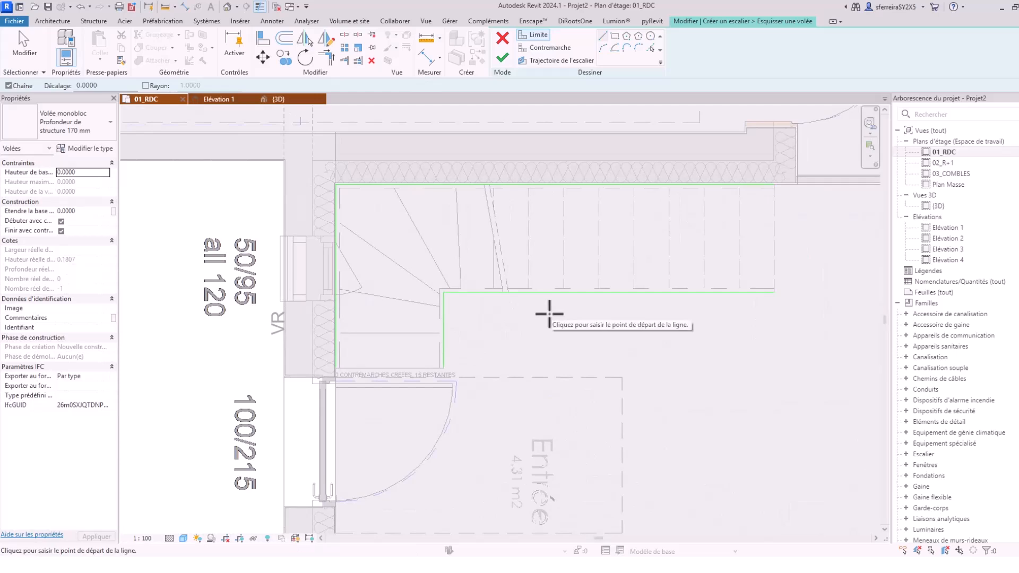
key("Escape")
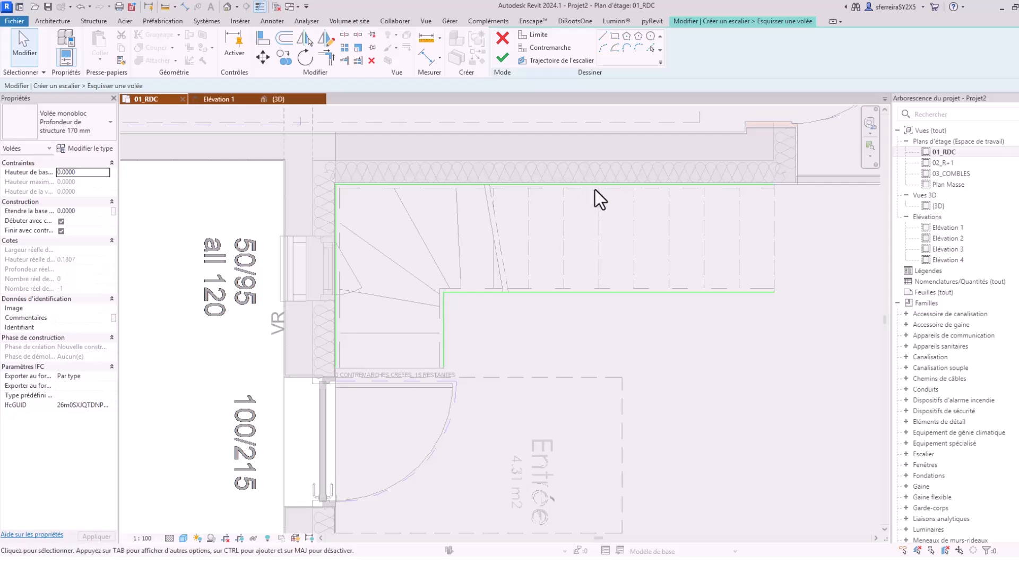
- Create riser lines by picking the first four step lines of the imported plan at the far end of the straight flight
left_click(545, 47)
middle_click_drag(630, 241, 642, 334)
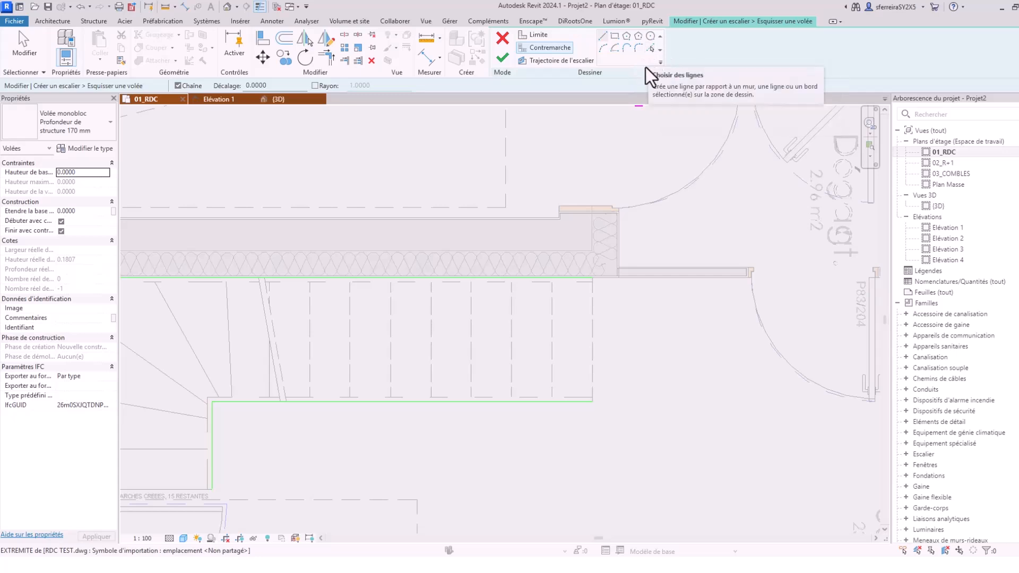
left_click(651, 50)
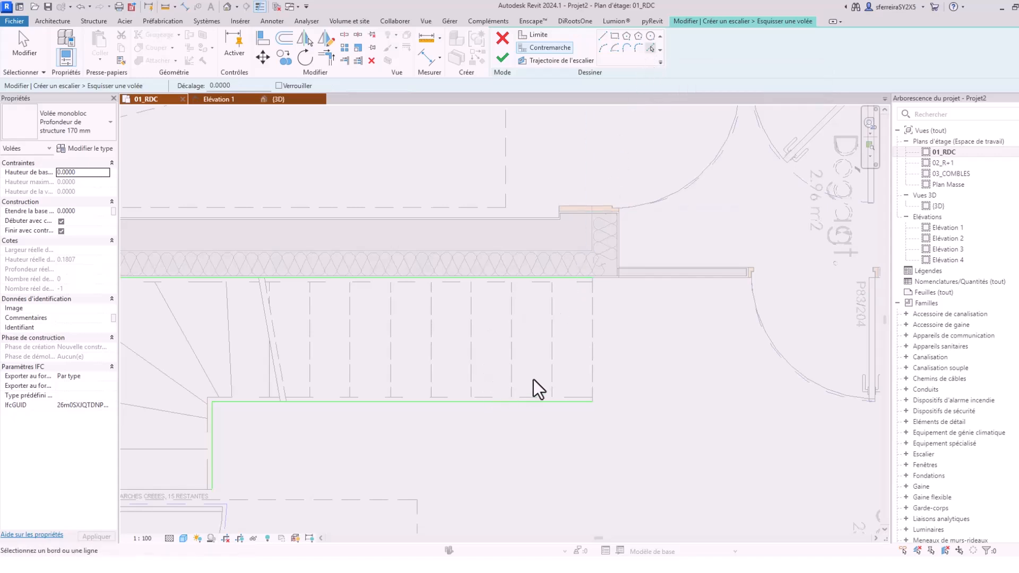
scroll(658, 345, "up", 1)
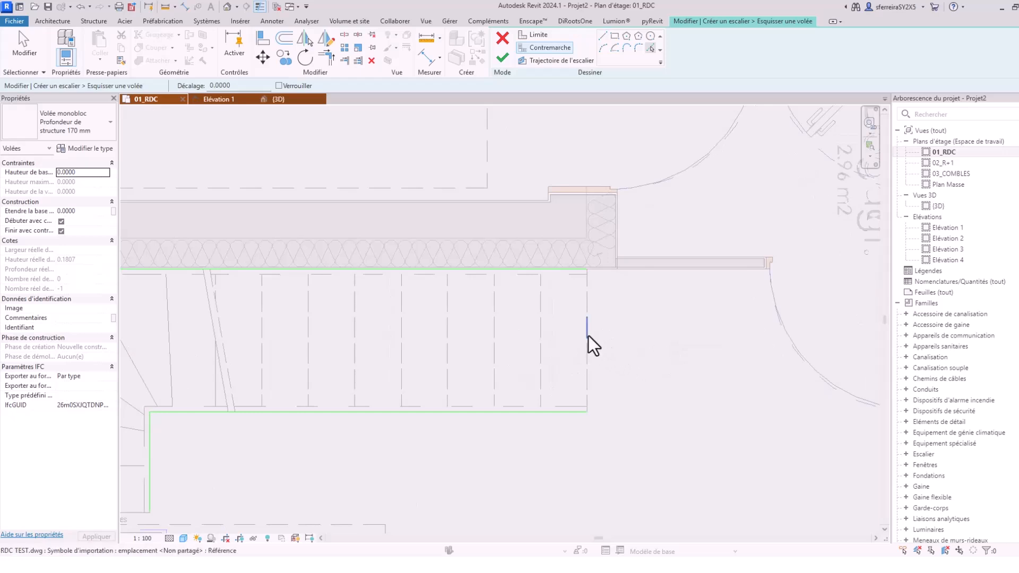
left_click(541, 333)
left_click(448, 336)
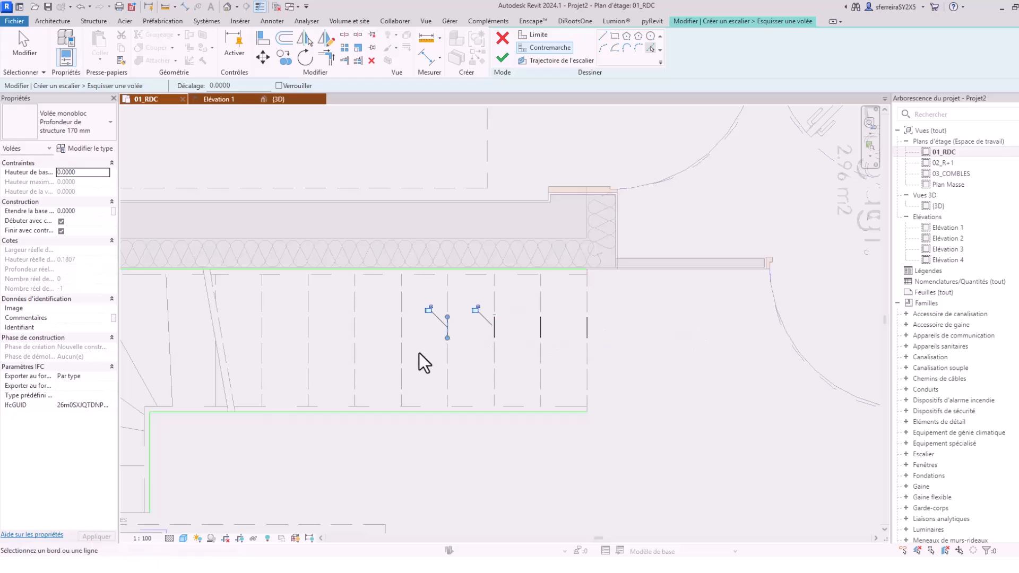
- Pick the remaining step lines of the straight flight as risers, continuing towards the winders
middle_click_drag(419, 353, 550, 343)
left_click(534, 311)
left_click(533, 331)
left_click(487, 311)
left_click(486, 331)
left_click(440, 310)
left_click(440, 331)
left_click(394, 311)
left_click(394, 331)
left_click(348, 333)
left_click(348, 400)
- Pick the last straight-flight step line, the winder lines and the step lines at the stair's foot as risers
left_click(298, 268)
left_click(304, 399)
middle_click_drag(297, 371, 425, 354)
left_click(344, 251)
left_click(418, 383)
left_click(352, 357)
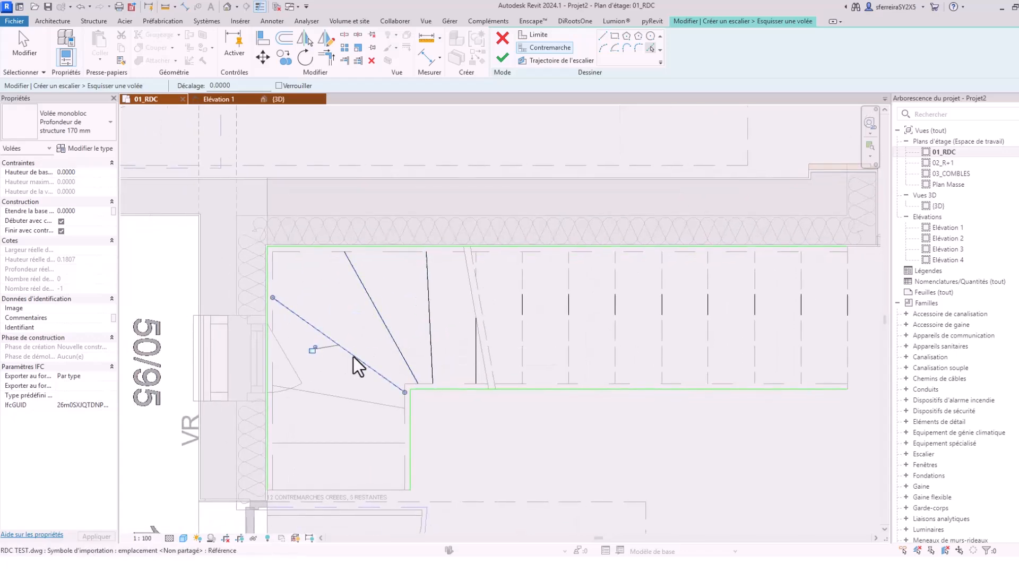
left_click(339, 399)
left_click(336, 444)
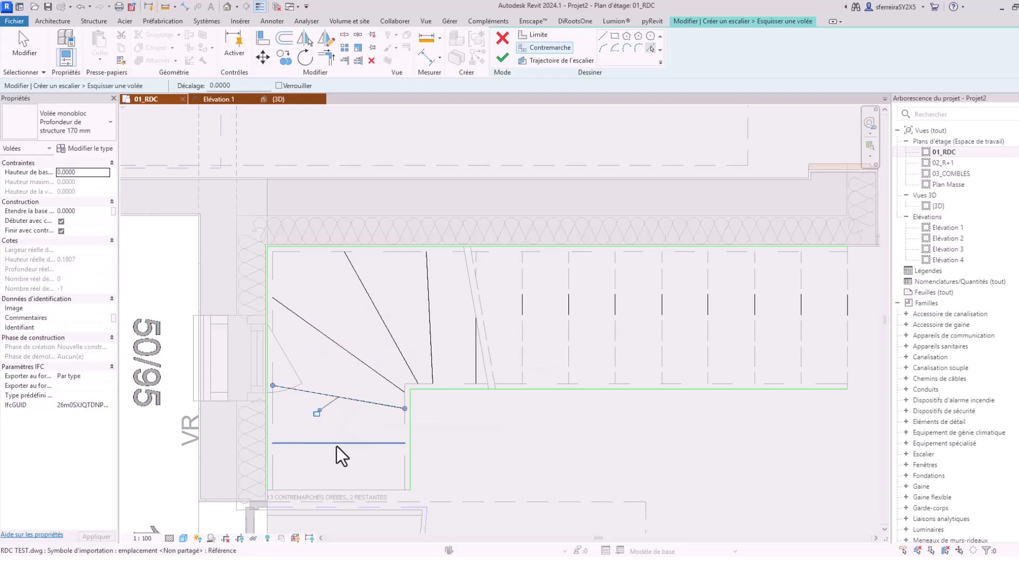
left_click(317, 490)
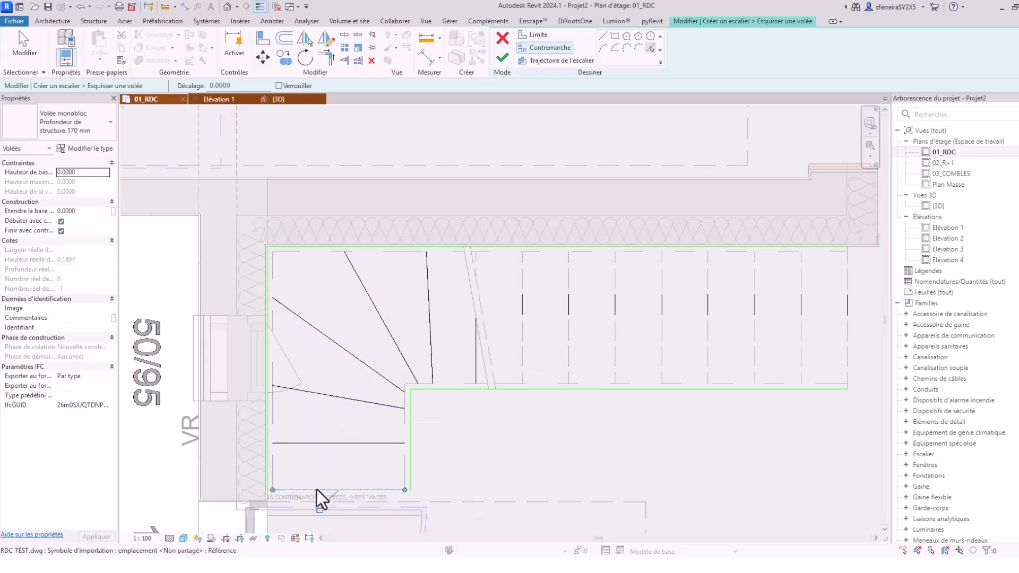
- Extend the first three risers at the far end of the straight flight to the boundary along the garage wall
scroll(480, 395, "down", 1)
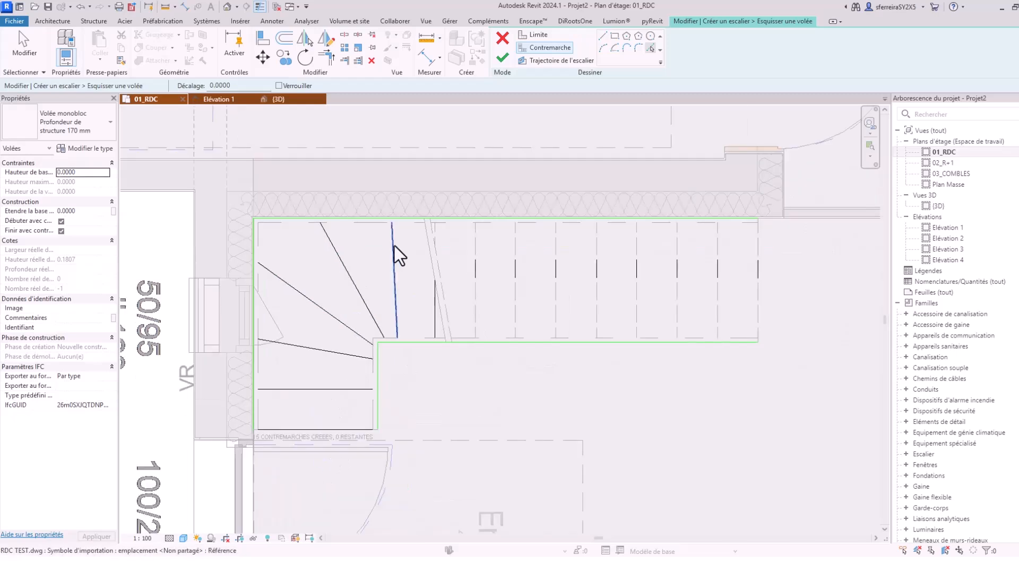
scroll(712, 261, "down", 3)
middle_click_drag(712, 261, 533, 291)
scroll(592, 301, "up", 2)
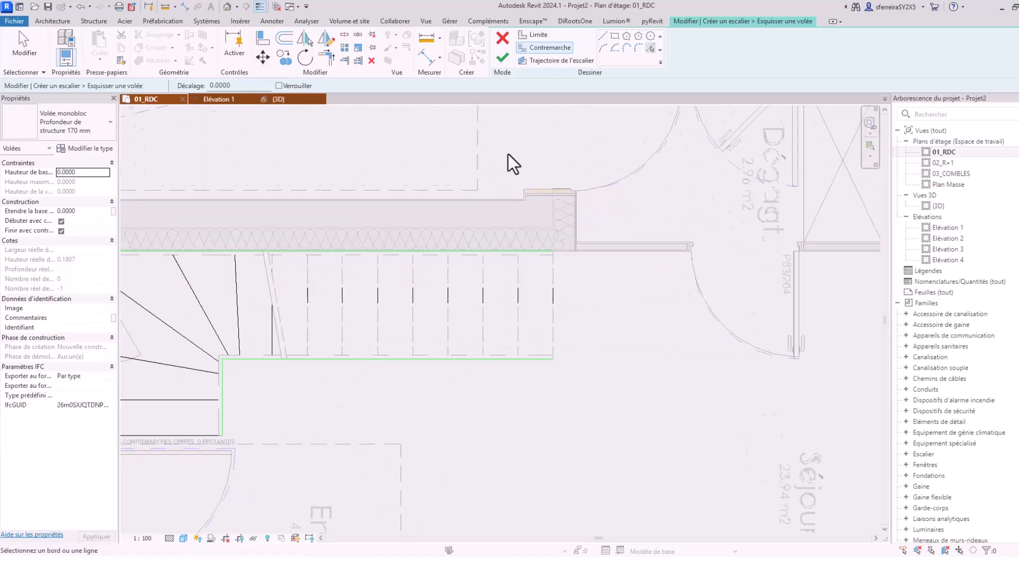
scroll(508, 294, "down", 2)
middle_click_drag(508, 295, 612, 353)
scroll(563, 313, "up", 2)
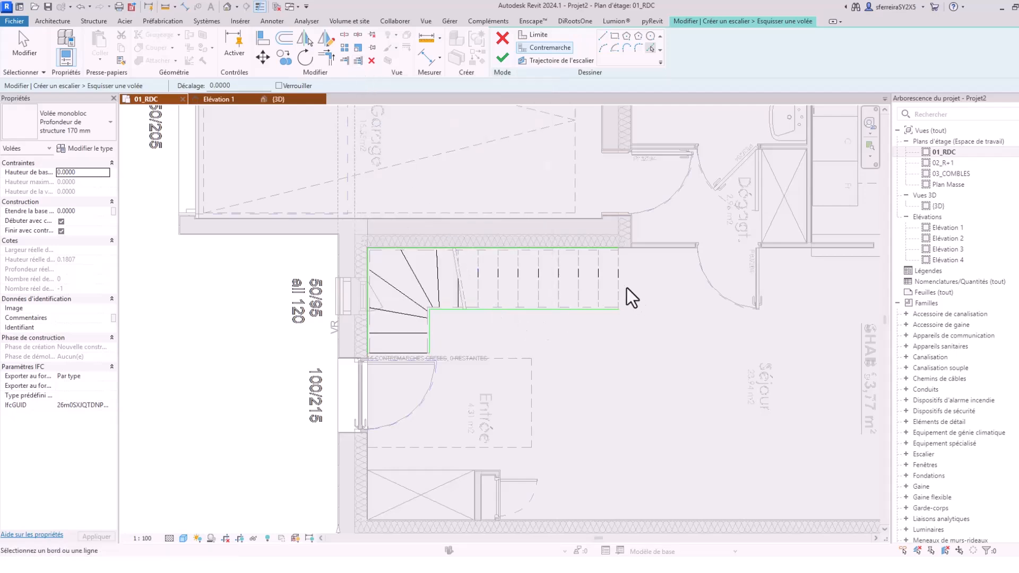
left_click(359, 62)
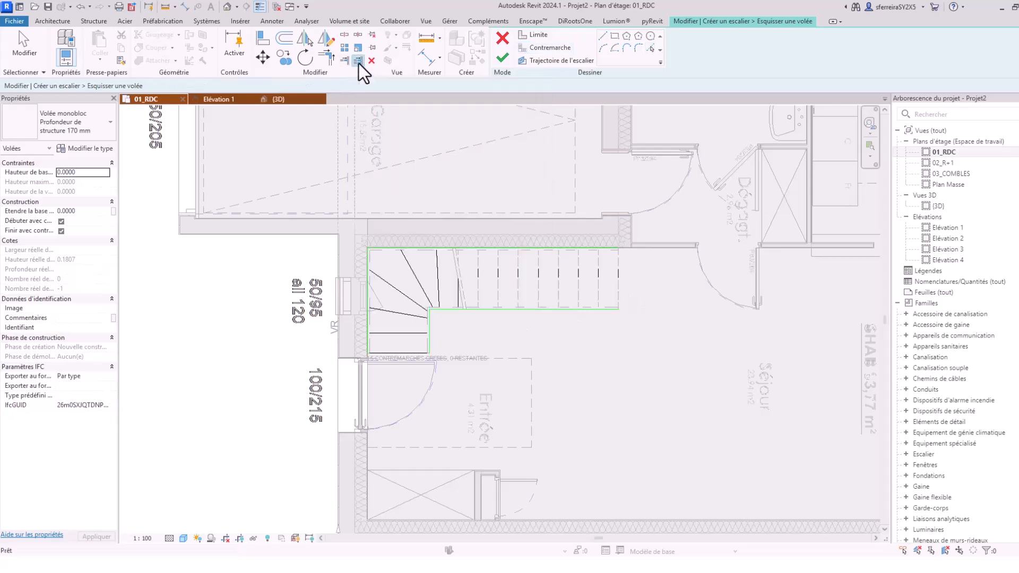
scroll(677, 289, "up", 1)
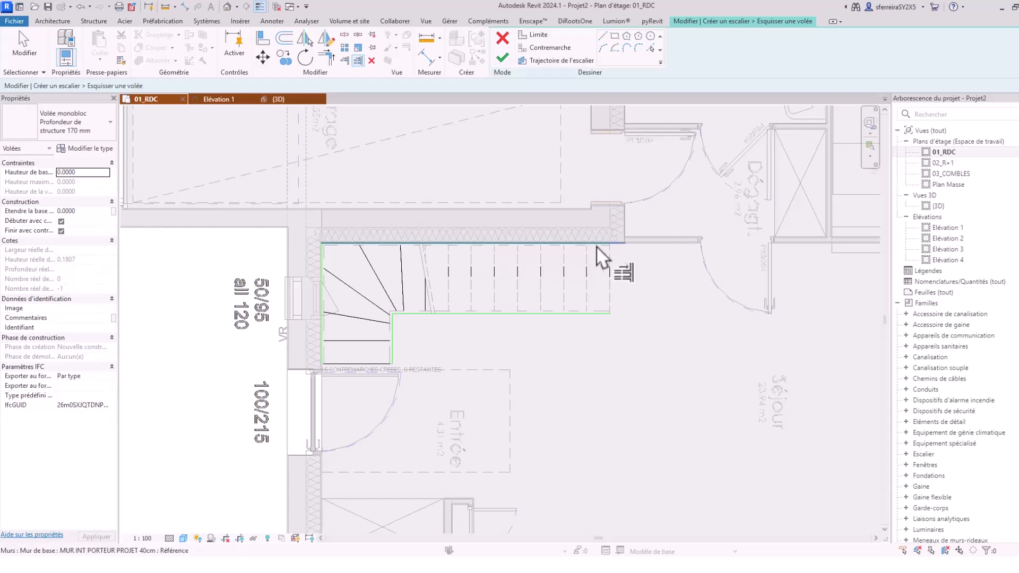
scroll(590, 252, "up", 5)
scroll(533, 188, "down", 3)
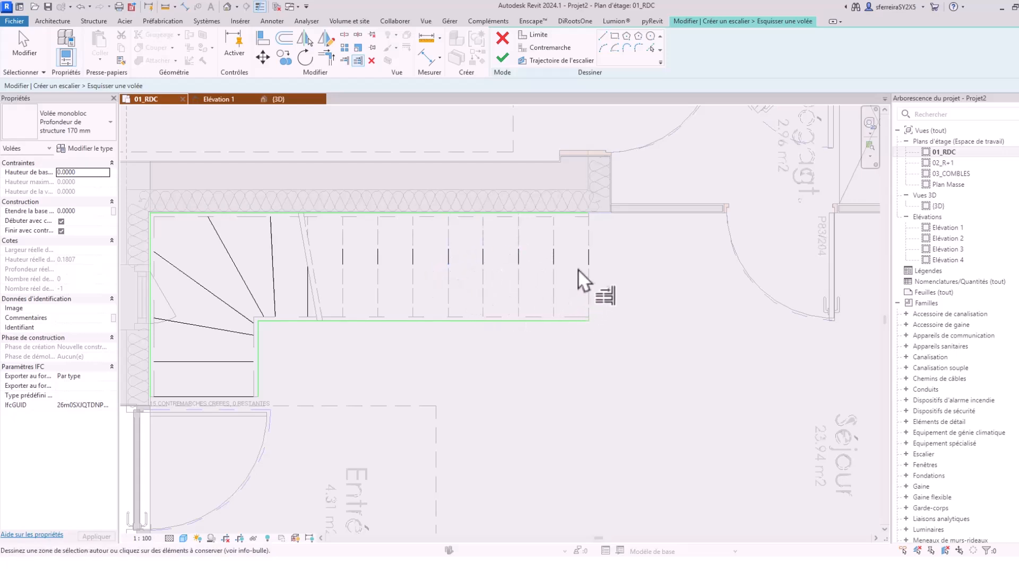
left_click(553, 257, "ctrl")
left_click(517, 259, "ctrl")
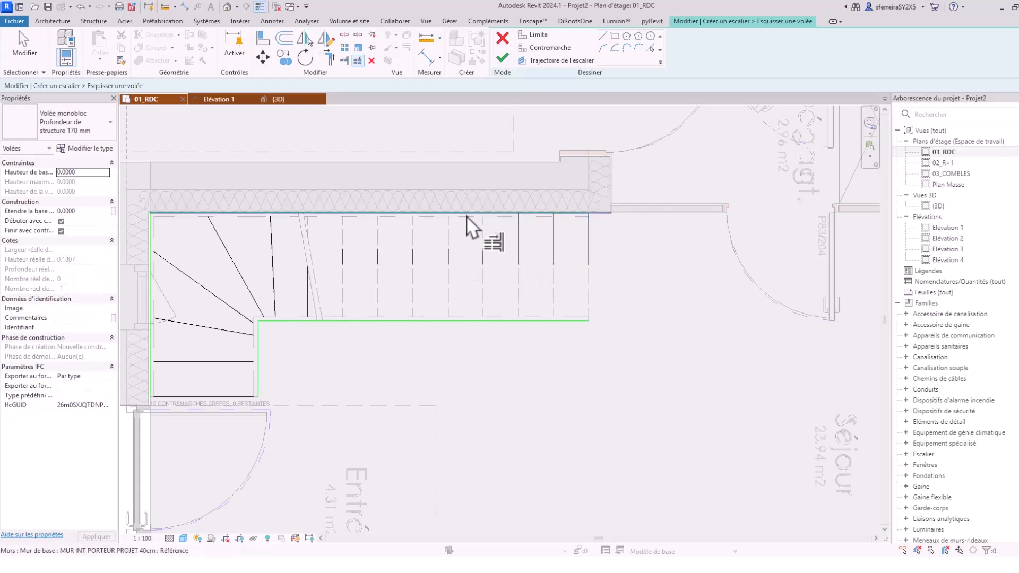
- Extend the remaining straight-flight risers to the boundary along the garage wall, working towards the winders
left_click(482, 254, "ctrl")
left_click(449, 257, "ctrl")
left_click(414, 259, "ctrl")
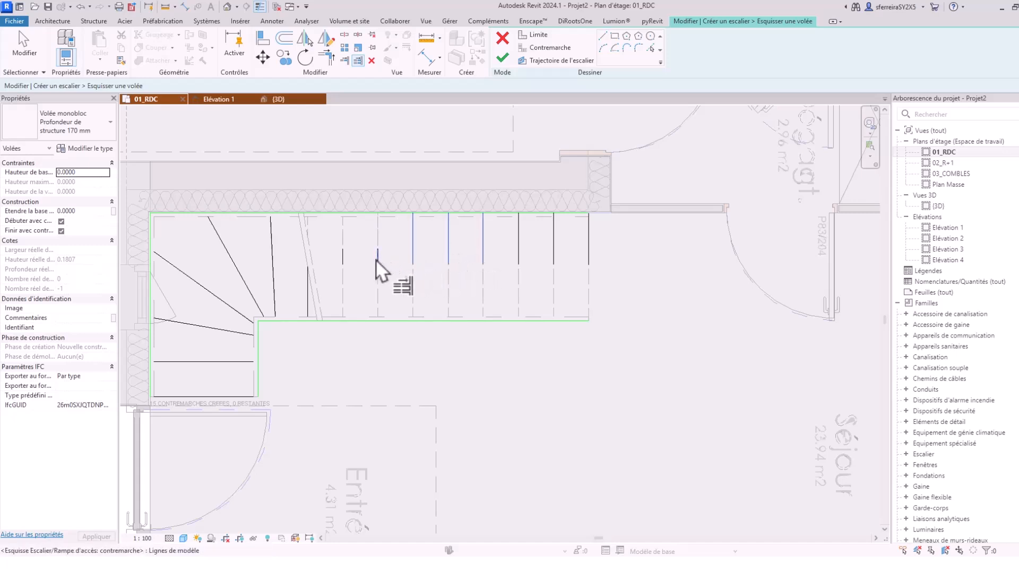
left_click(379, 265, "ctrl")
left_click(344, 265, "ctrl")
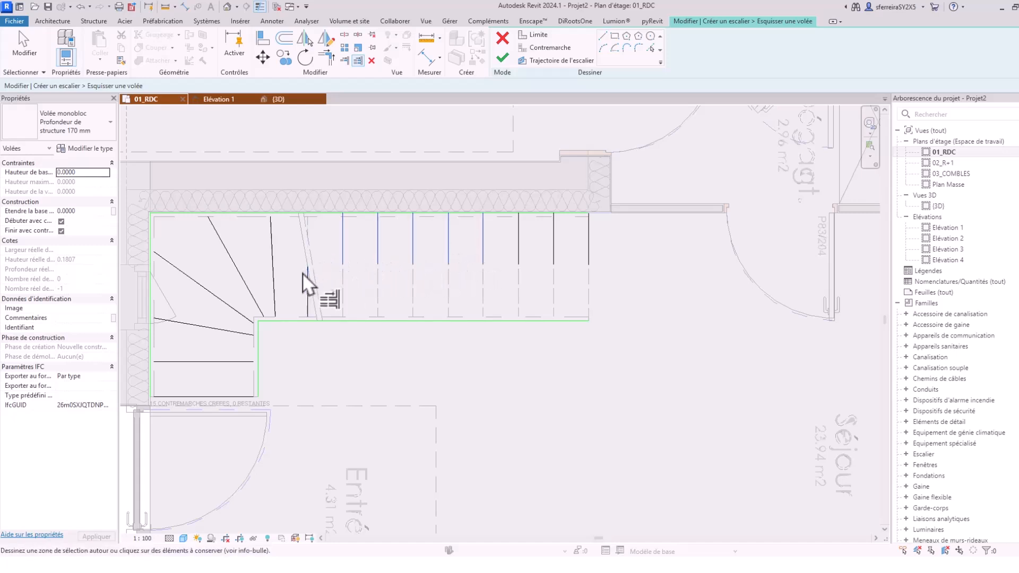
left_click(308, 275, "ctrl")
- Extend the two winder risers nearest the straight flight to the same garage-wall boundary
scroll(335, 265, "down", 1)
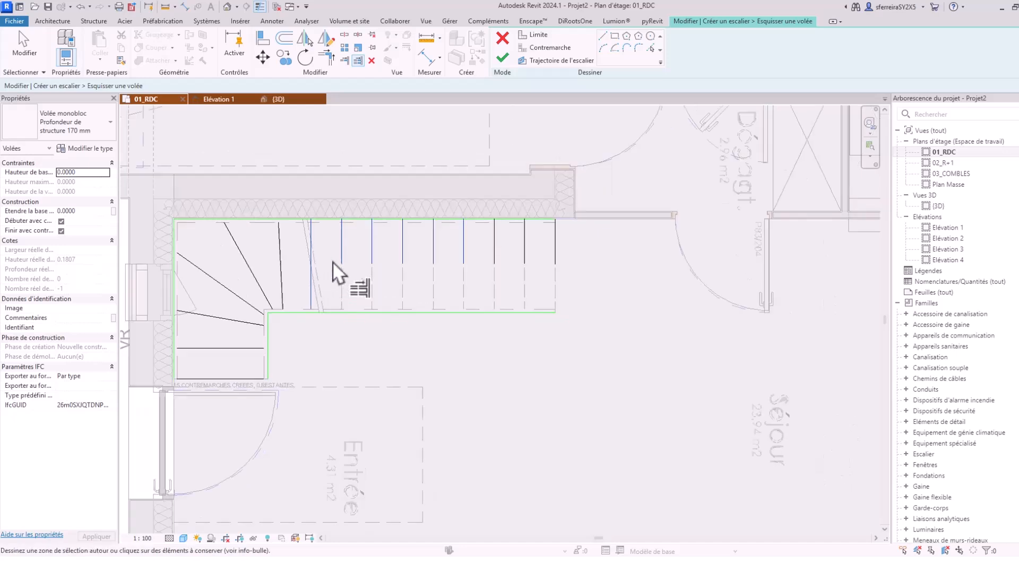
middle_click_drag(317, 315, 396, 309)
left_click(359, 247)
left_click(313, 243)
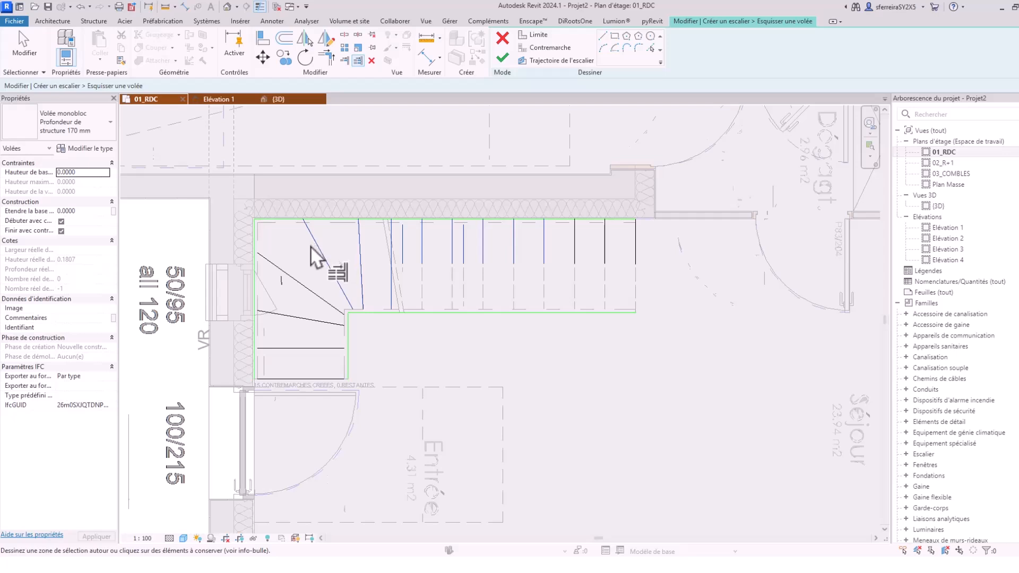
key("Escape")
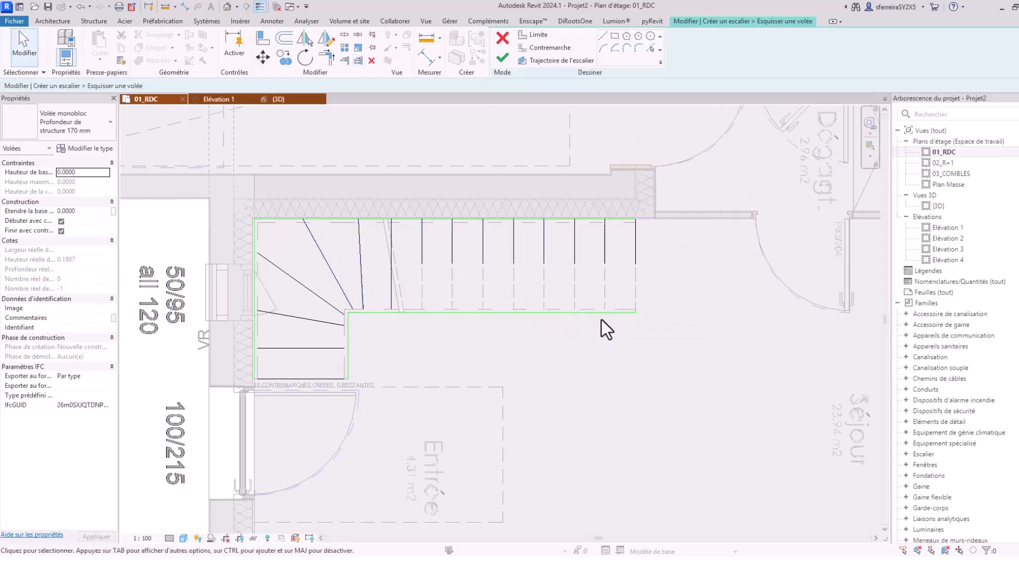
- Extend the first four risers at the far end of the straight flight to the inner boundary
left_click(358, 60)
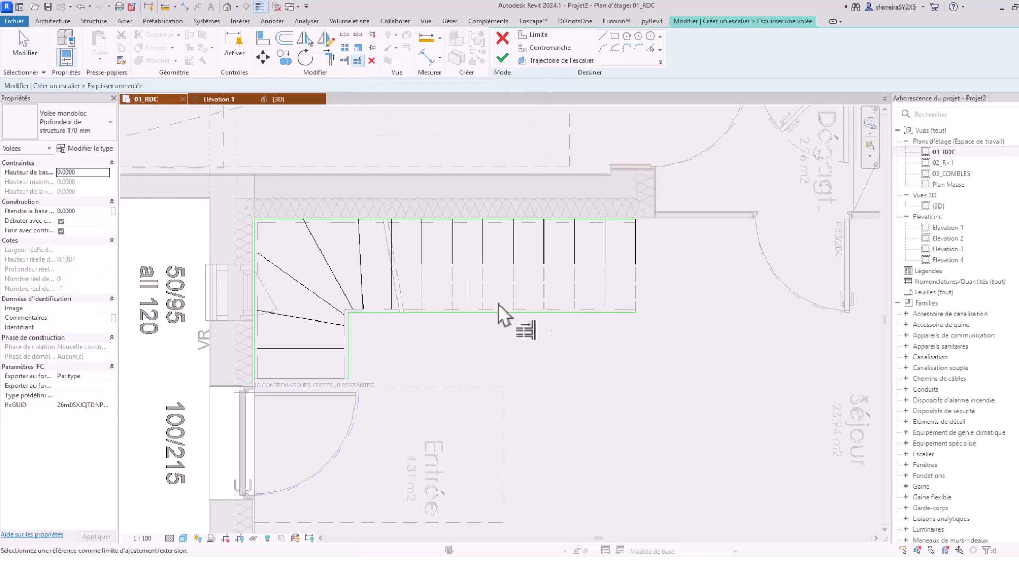
left_click(621, 312)
left_click(606, 268)
left_click(575, 271)
left_click(545, 268)
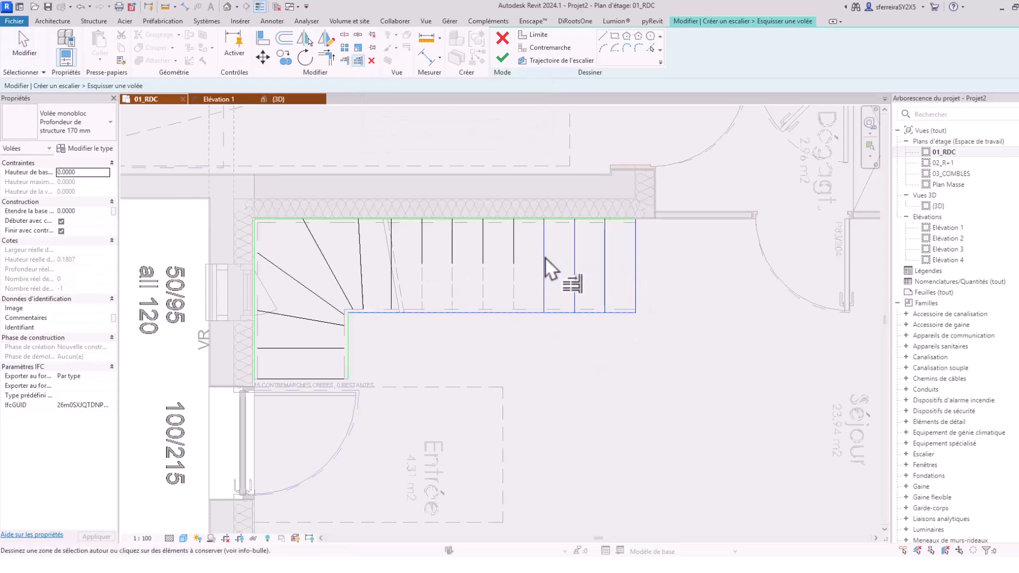
- Extend the other straight-flight risers and the two adjacent winder risers to the long inner boundary
left_click(510, 266)
left_click(482, 268)
left_click(453, 265)
left_click(423, 268)
left_click(393, 268)
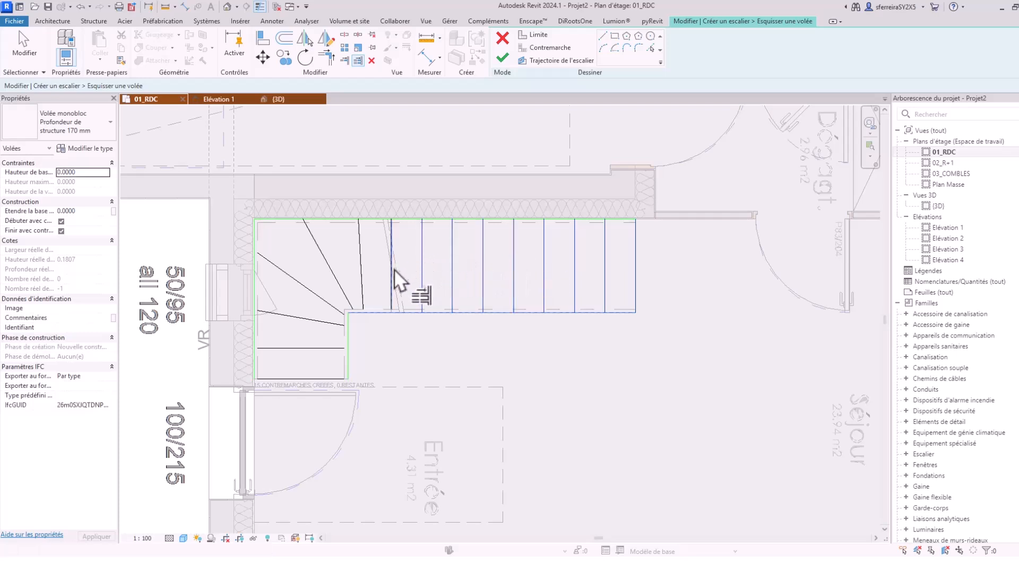
left_click(362, 291)
left_click(344, 290)
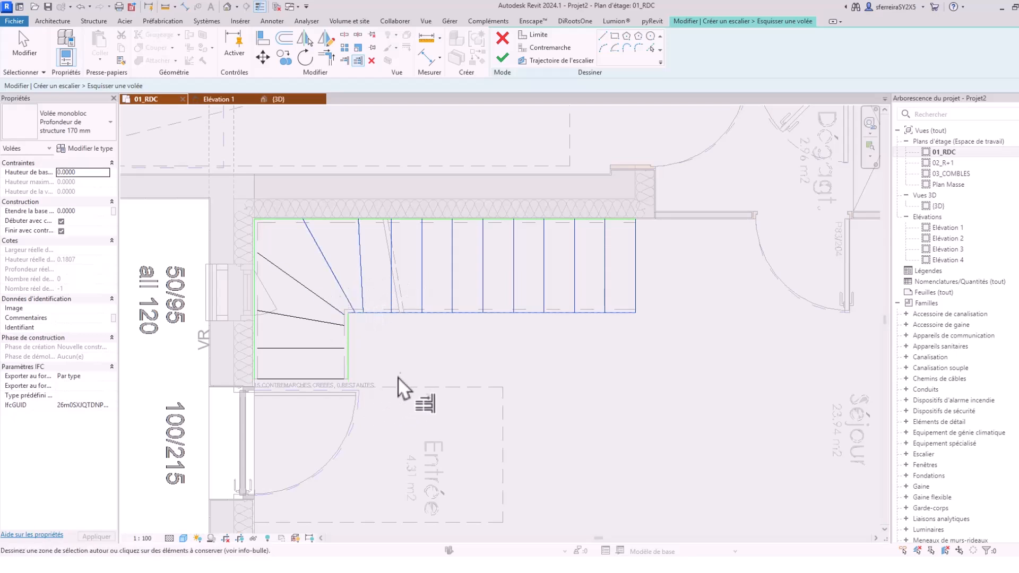
key("Escape")
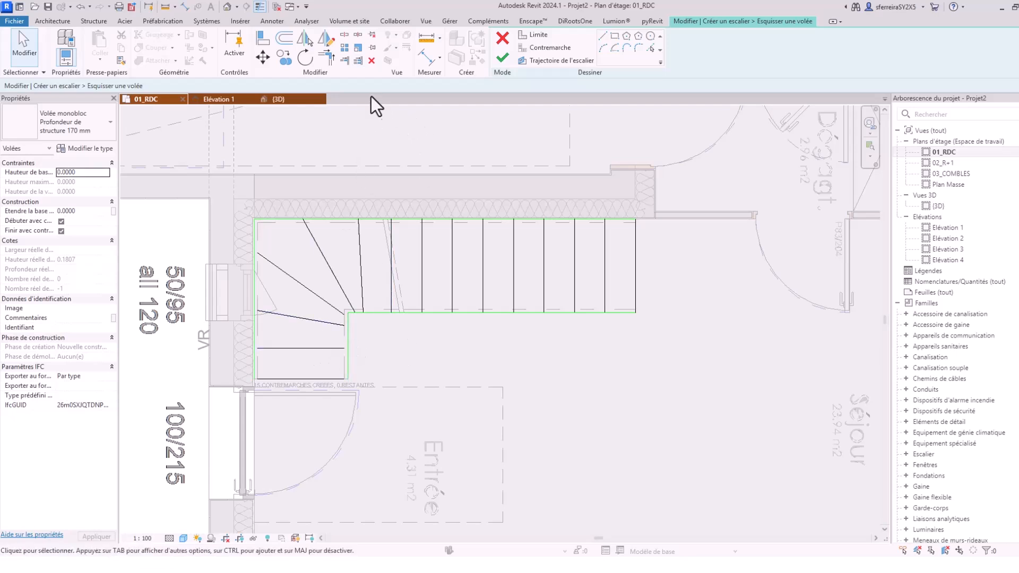
- Extend the two lower winder risers and the risers at the stair's foot to the short inner boundary
left_click(358, 62)
scroll(340, 313, "up", 2)
left_click(358, 345)
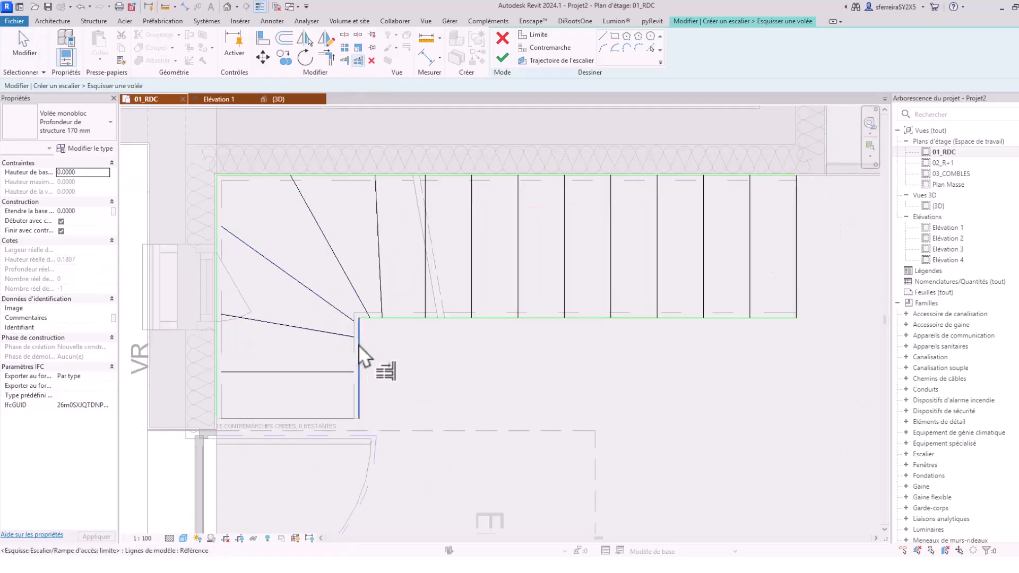
left_click(346, 337)
left_click(335, 372)
middle_click_drag(357, 419, 491, 392)
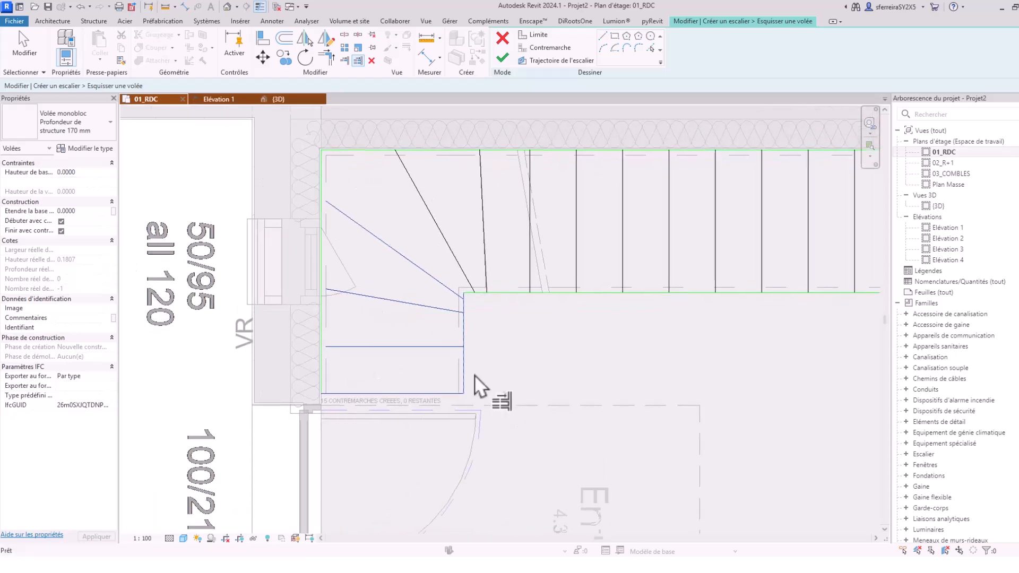
key("Escape")
key("Escape")
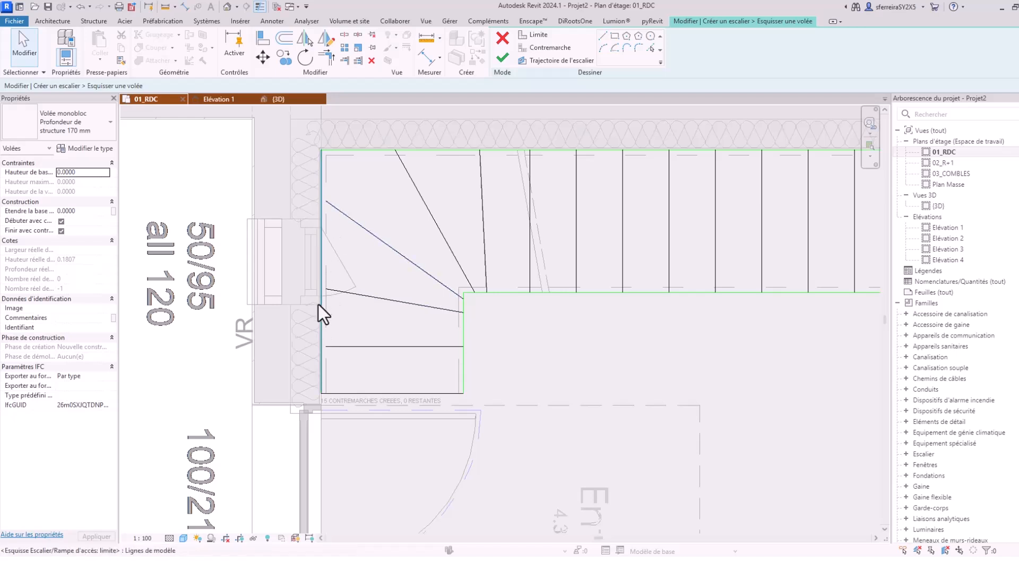
- Extend the two lower winder risers and the second riser to the boundary along the exterior wall
left_click(357, 61)
left_click(321, 269)
left_click(353, 228)
left_click(372, 296)
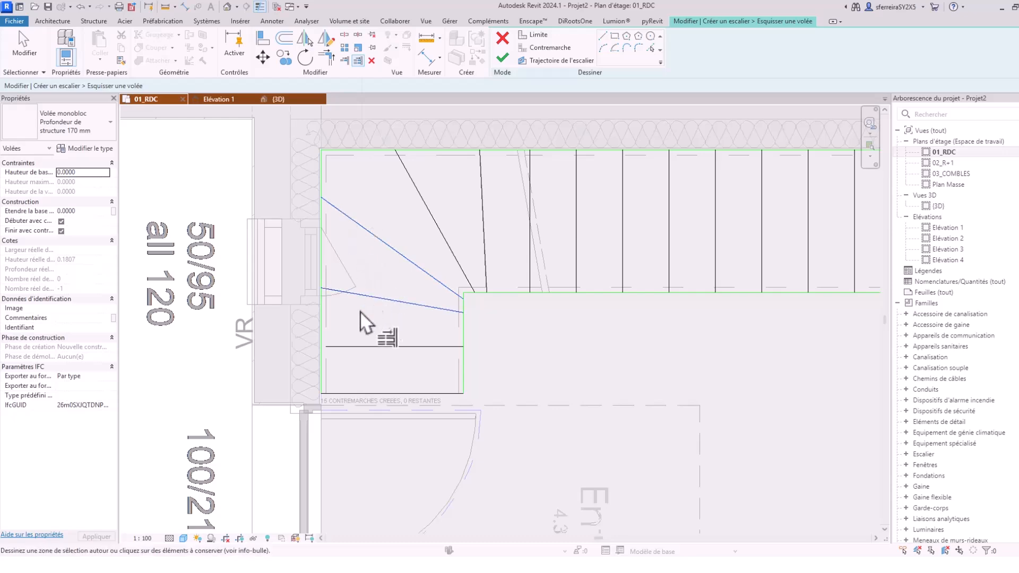
left_click(347, 347)
scroll(353, 323, "down", 3)
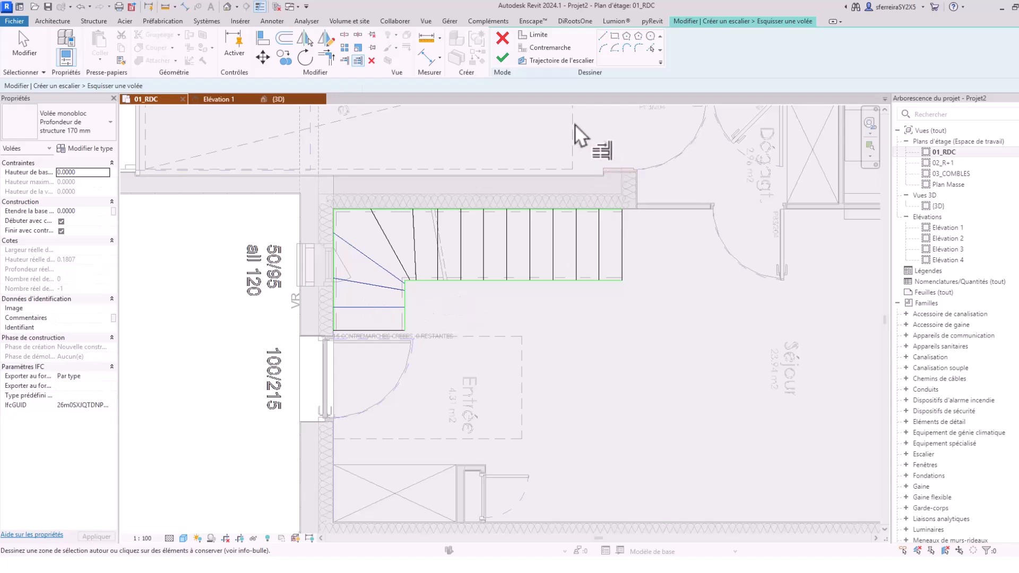
- Draw the L-shaped stair path from the middle of the first riser, around the winders, to the last riser
left_click(555, 61)
scroll(338, 335, "up", 2)
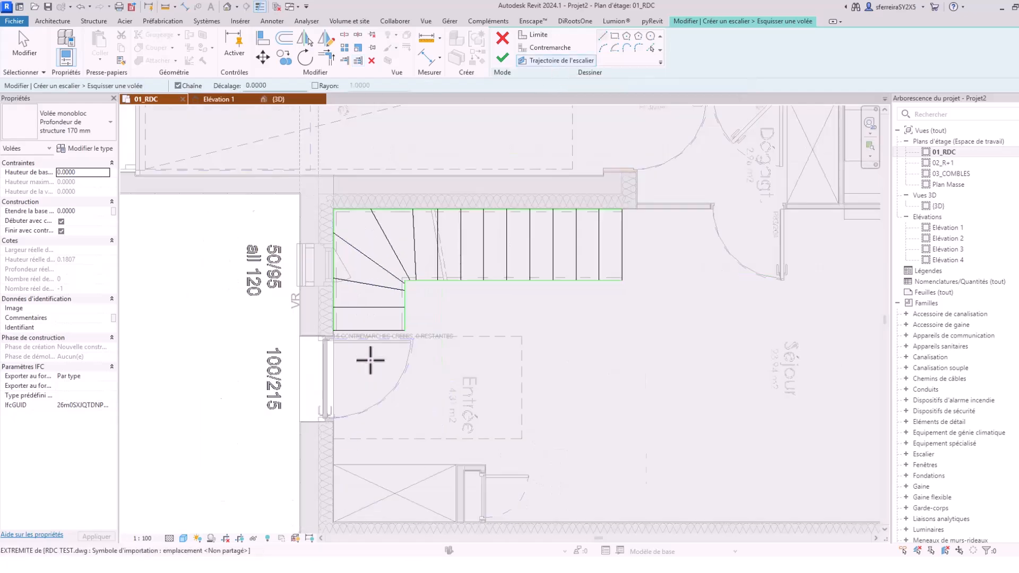
left_click(378, 363)
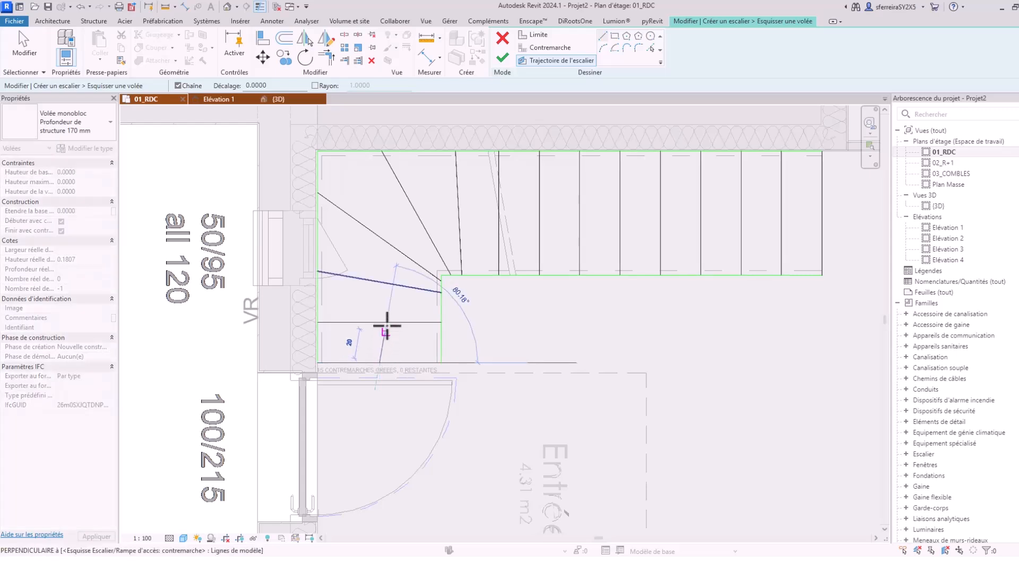
left_click(380, 206)
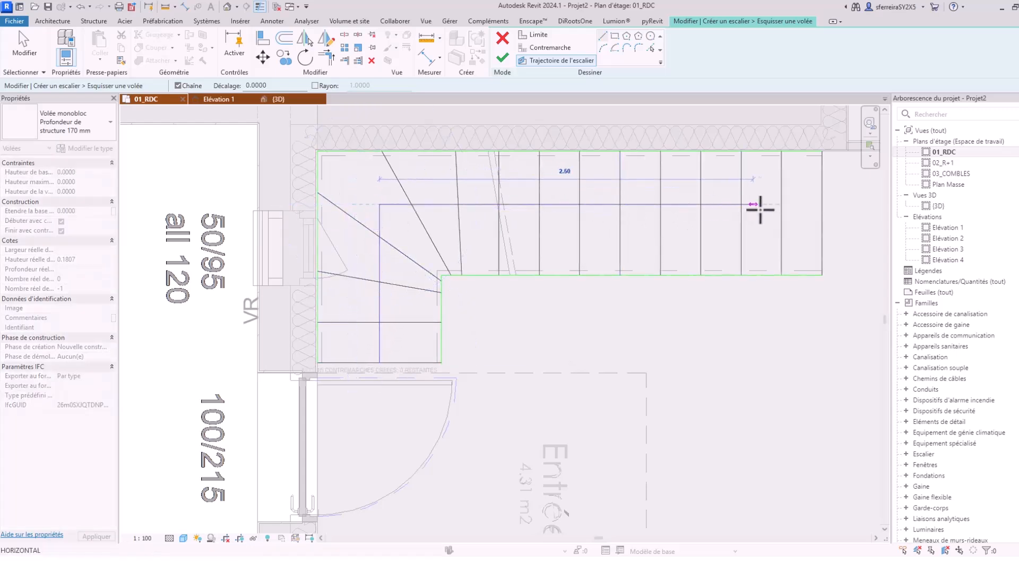
left_click(814, 204)
key("Escape")
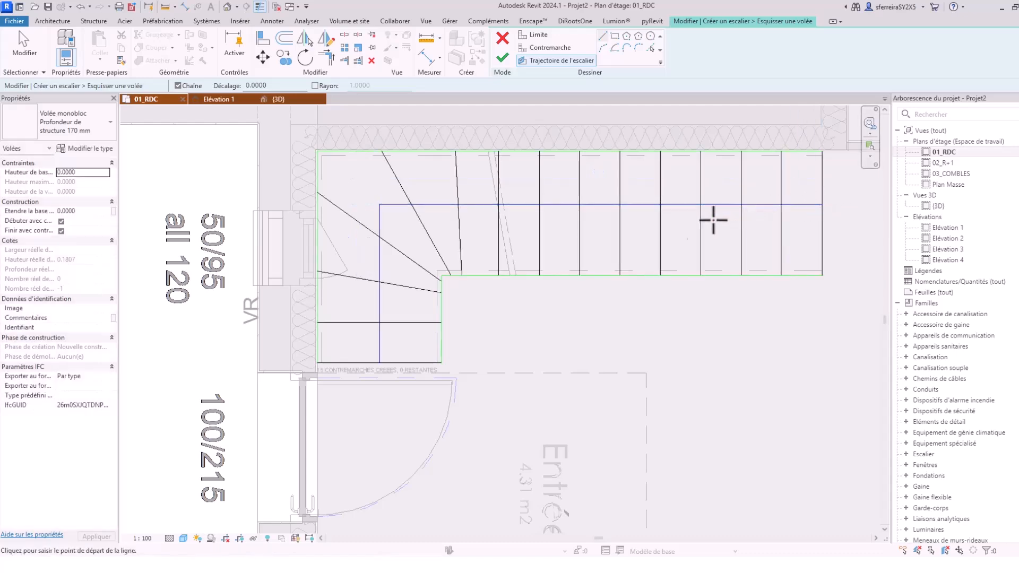
scroll(599, 297, "down", 3)
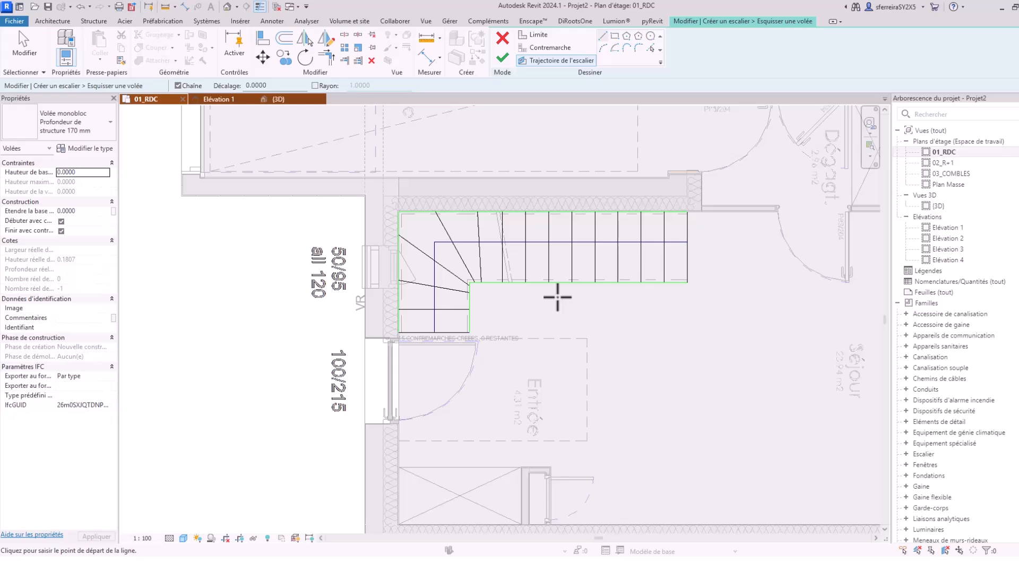
key("Escape")
- Finish the run sketch and the staircase, dismissing the save reminder
scroll(471, 293, "up", 1)
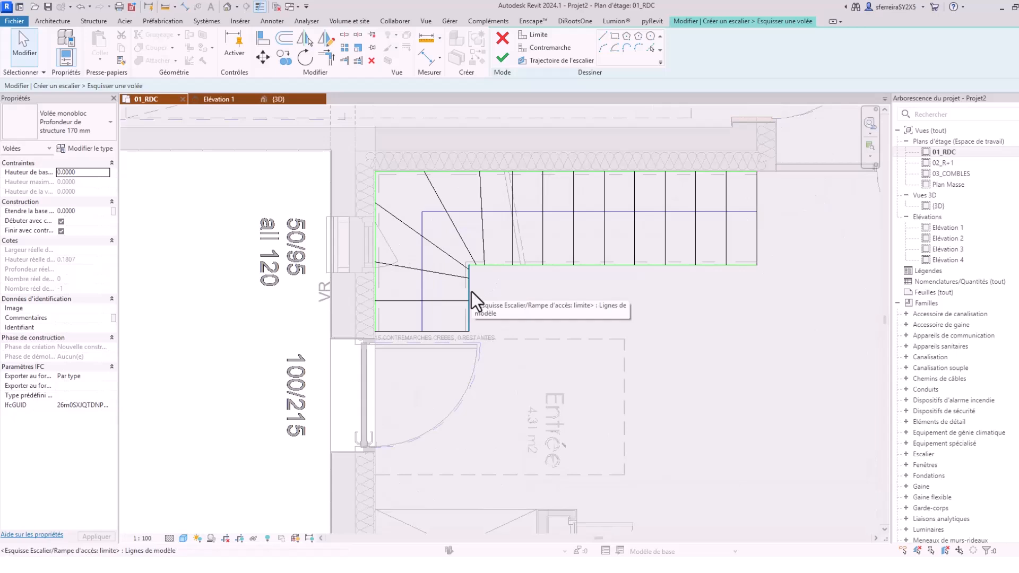
left_click(504, 60)
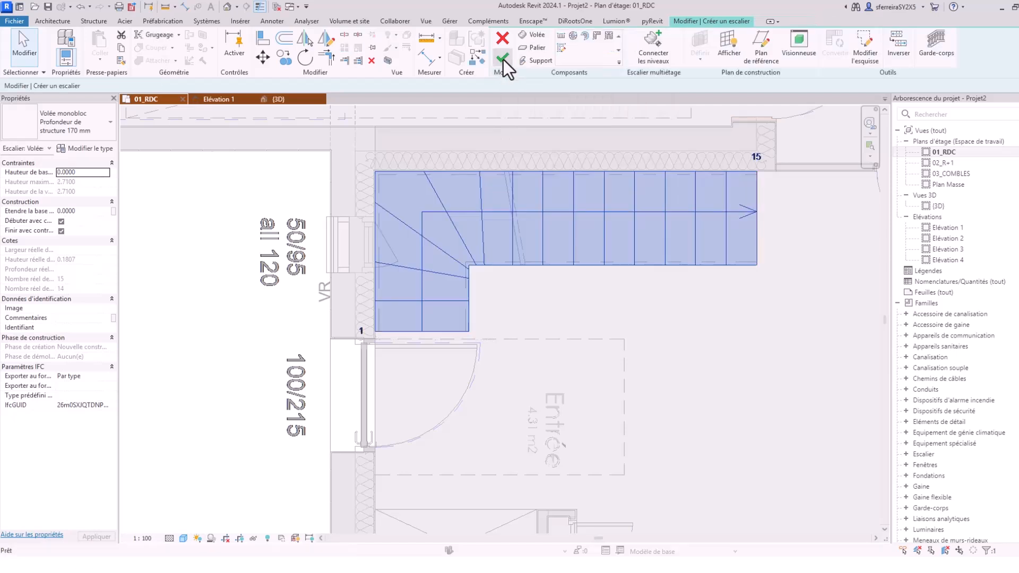
middle_click_drag(672, 305, 606, 308)
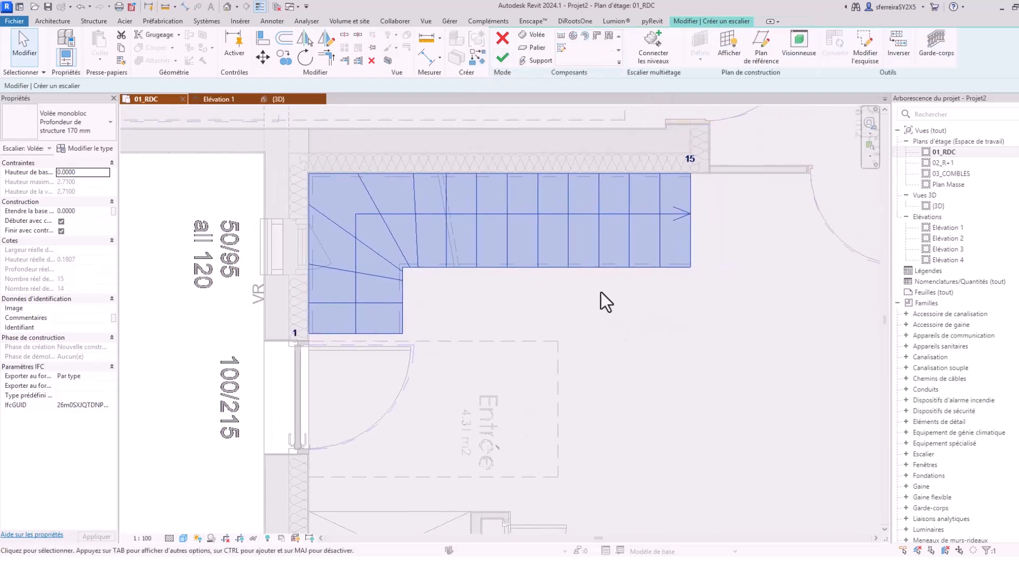
left_click(503, 59)
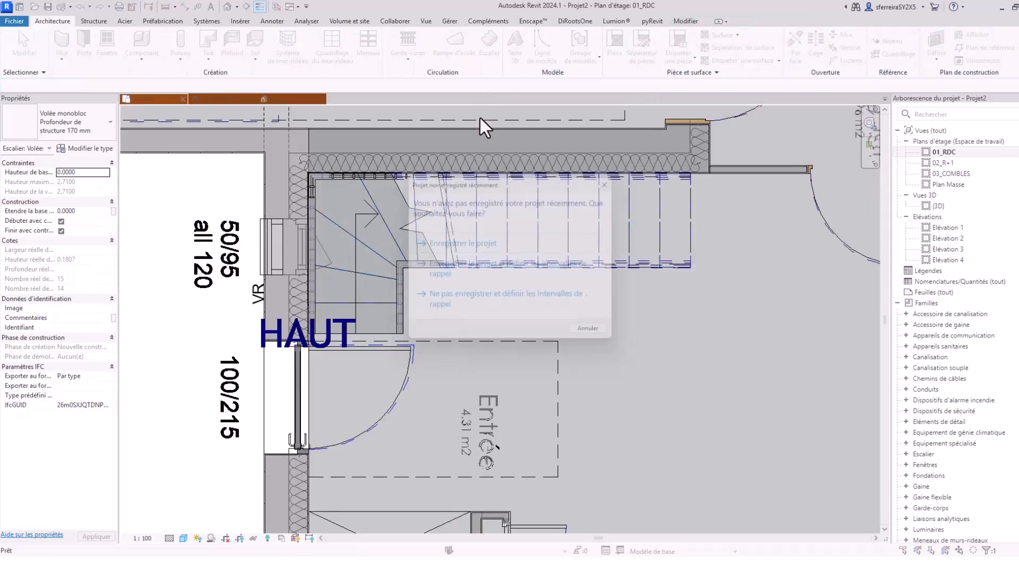
left_click(574, 340)
- Change the staircase's type from the prefabricated one to Escalier assemblé_Bois
scroll(578, 338, "down", 3)
left_click(521, 273)
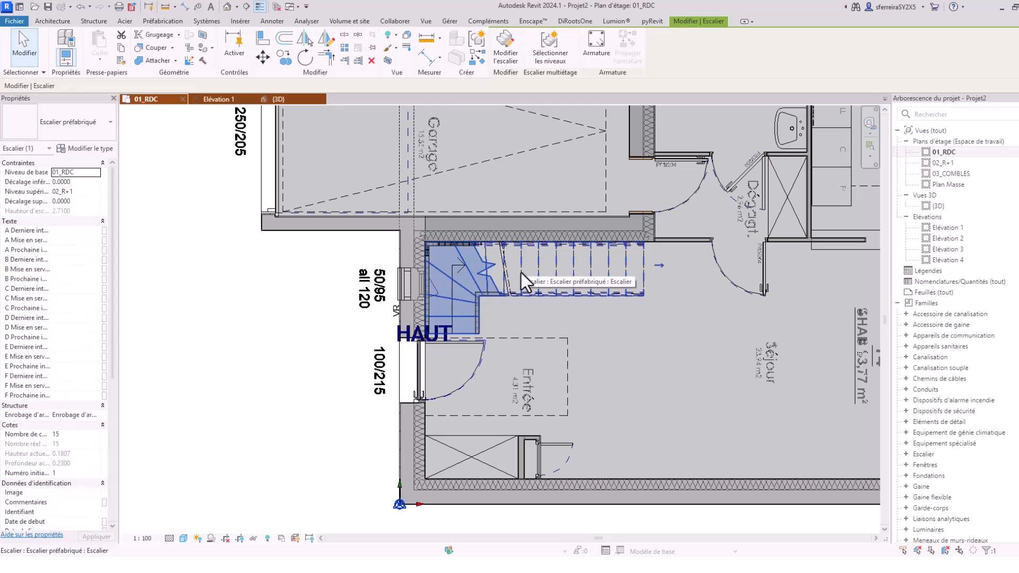
left_click(66, 122)
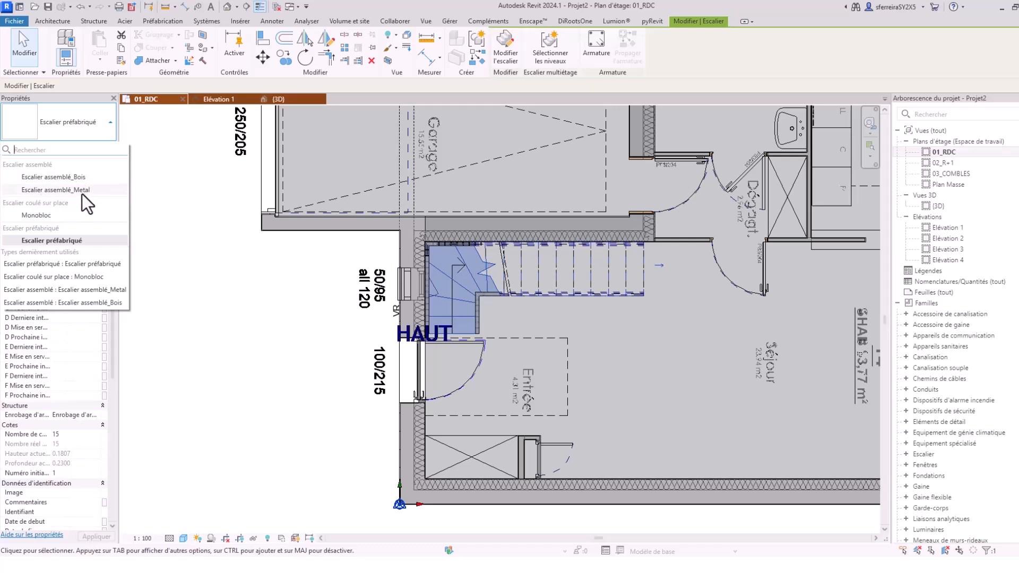
left_click(81, 244)
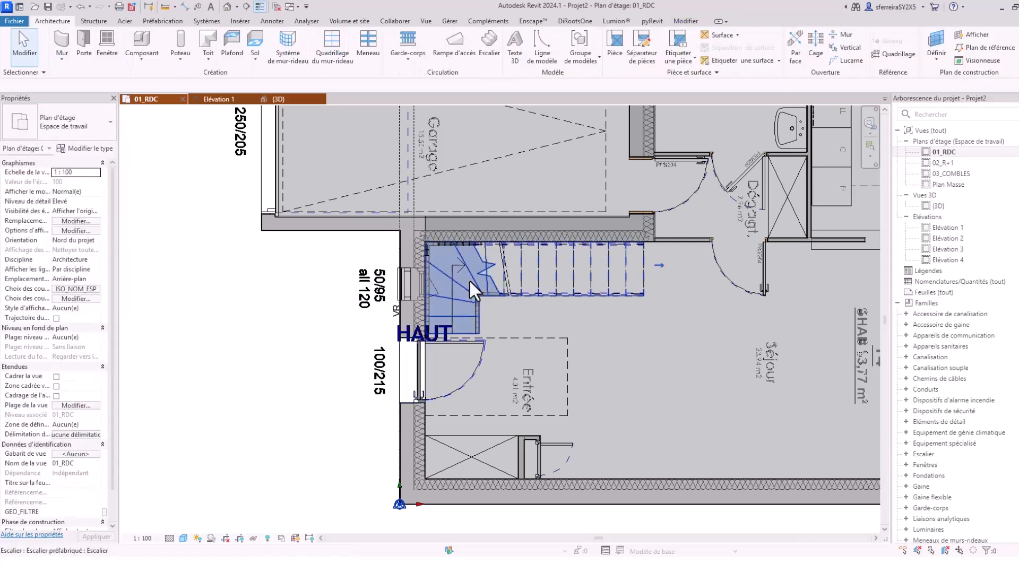
left_click(44, 109)
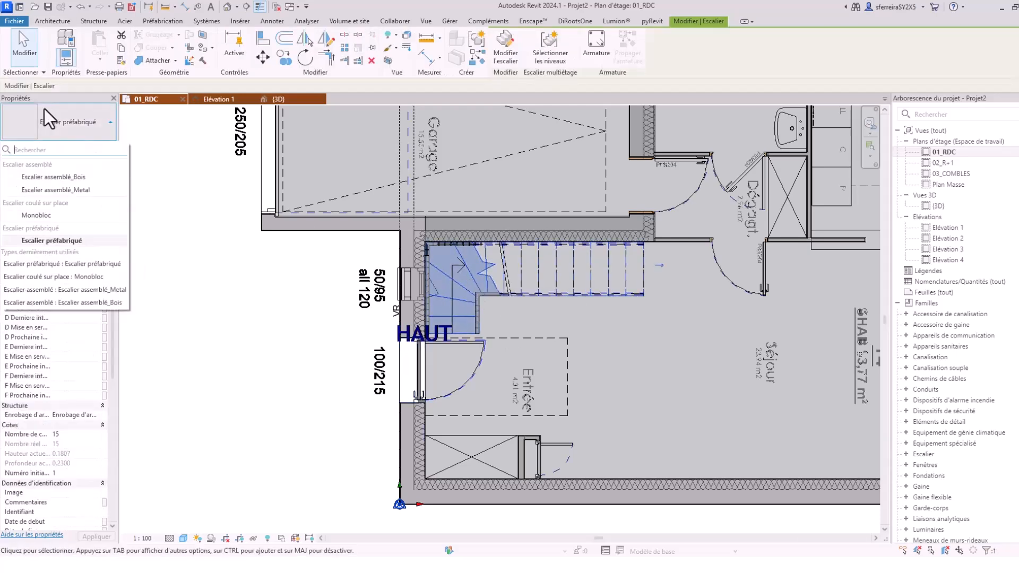
left_click(59, 178)
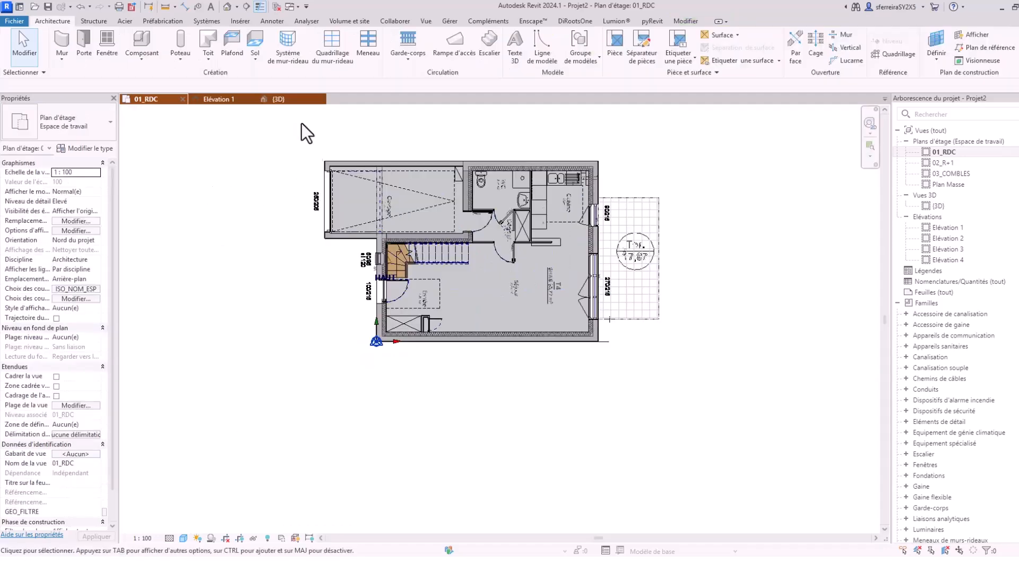
- Open the 3D view and examine the wooden staircase and its railings from several angles
left_click(285, 101)
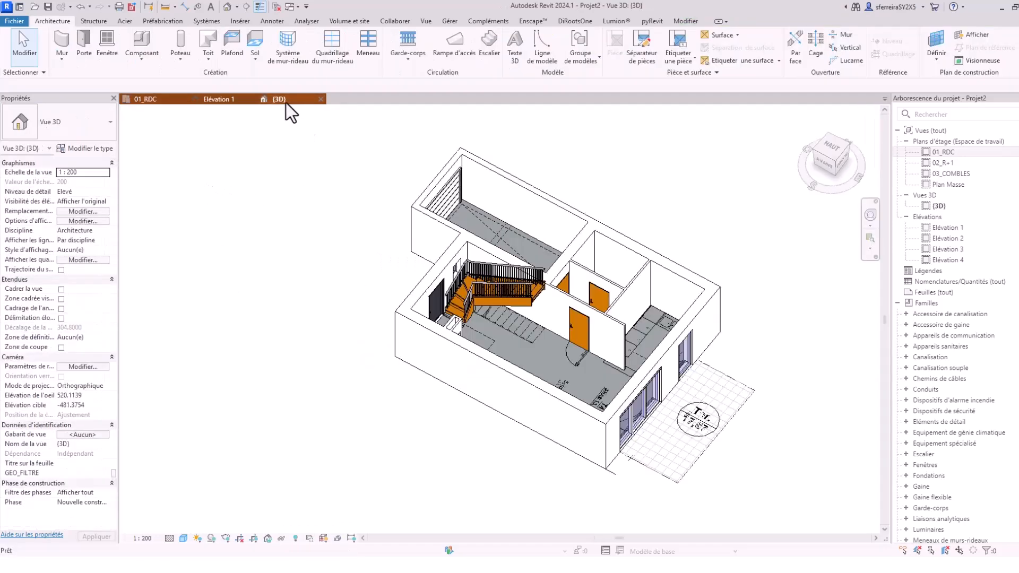
scroll(505, 322, "up", 3)
middle_click_drag(485, 346, 467, 361, "shift")
left_click(531, 336)
scroll(471, 360, "up", 4)
scroll(409, 350, "down", 2)
middle_click_drag(402, 351, 471, 369, "shift")
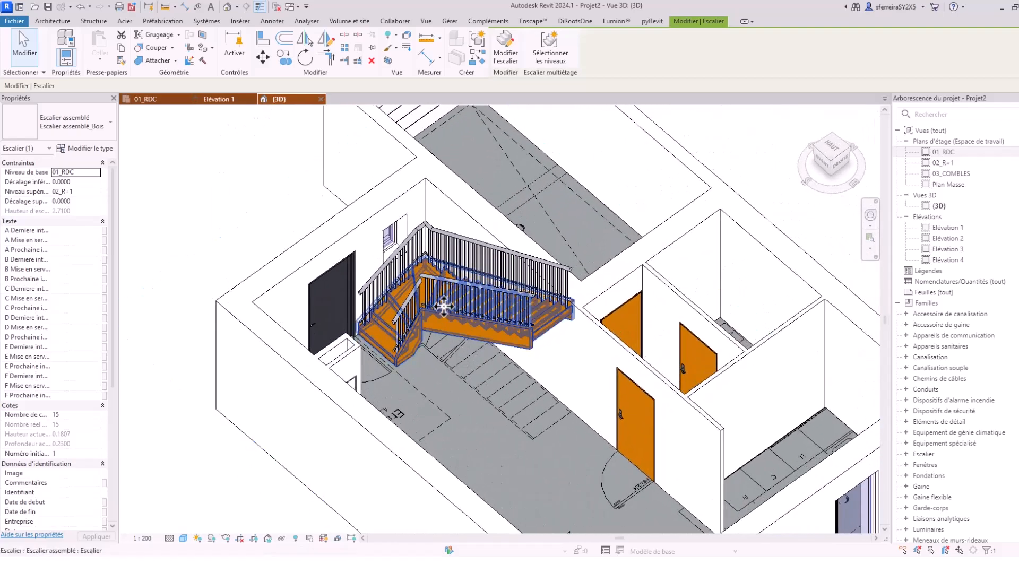
scroll(404, 271, "up", 2)
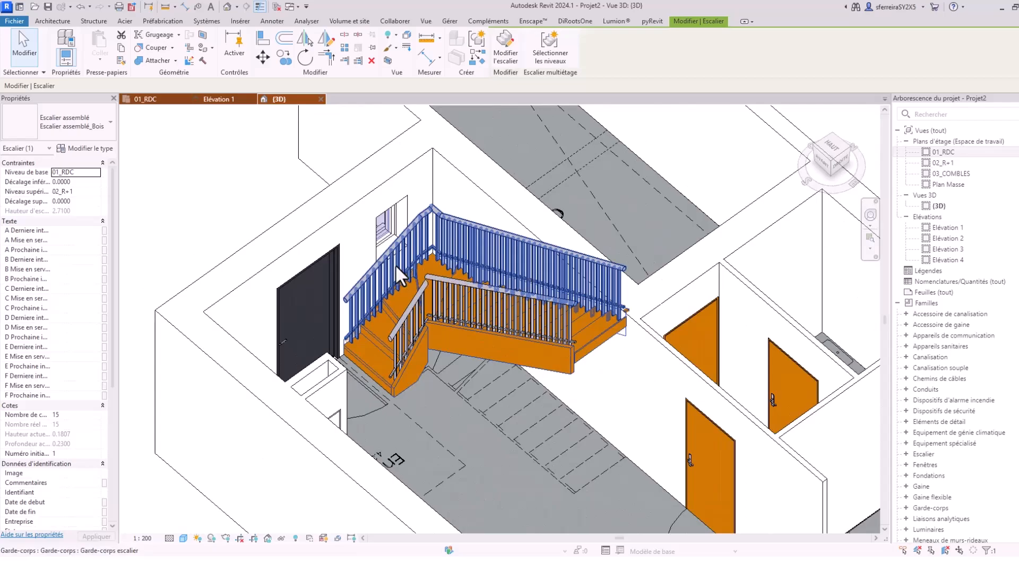
- Delete the outer stair railing that runs along the exterior wall and the garage-side wall
left_click(396, 264)
middle_click_drag(396, 264, 417, 287, "shift")
middle_click_drag(433, 244, 415, 304)
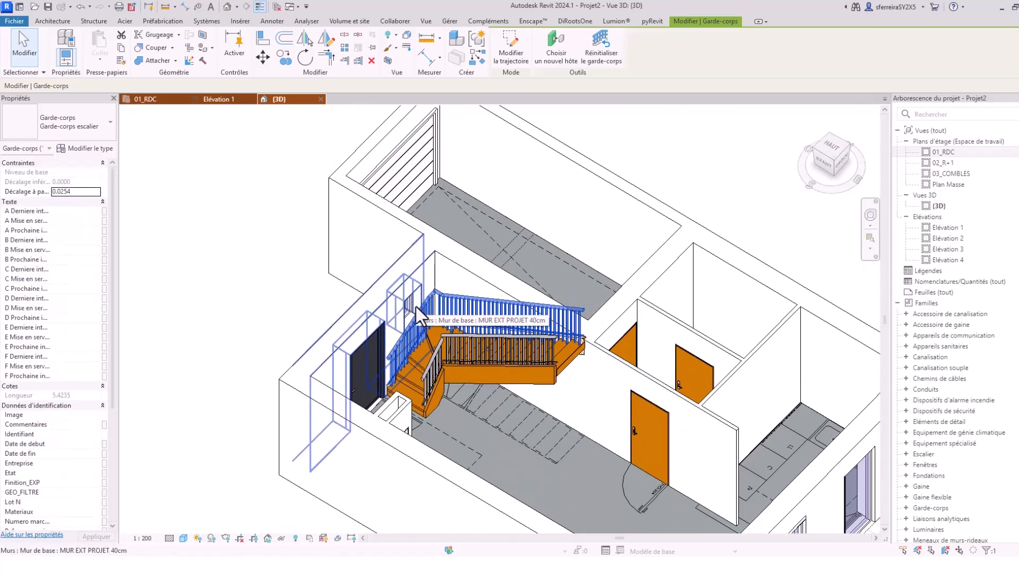
key("Escape")
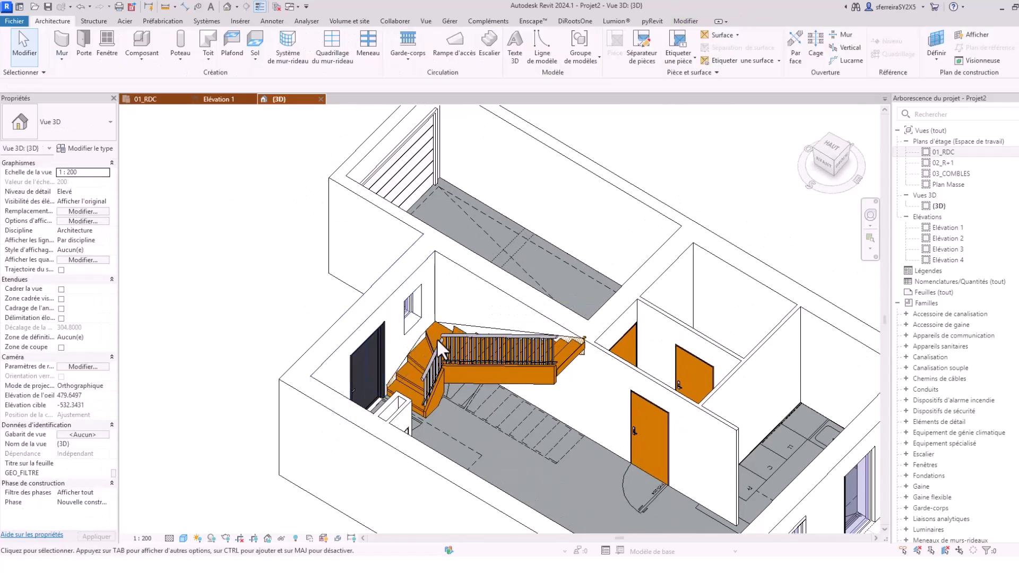
- Examine the stringers along the staircase's straight flight and at its upper end
left_click(429, 339)
scroll(456, 353, "up", 4)
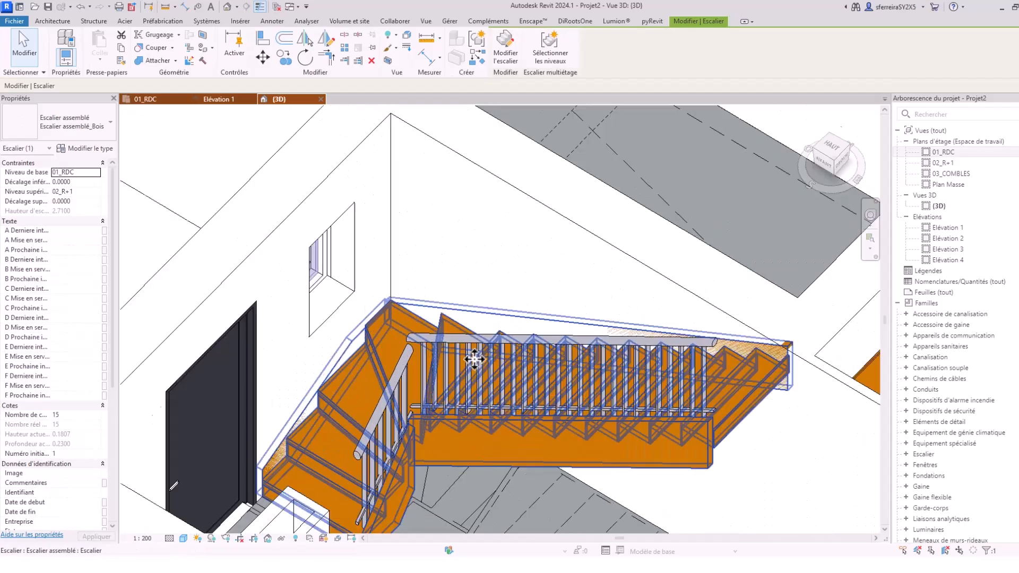
left_click(539, 442)
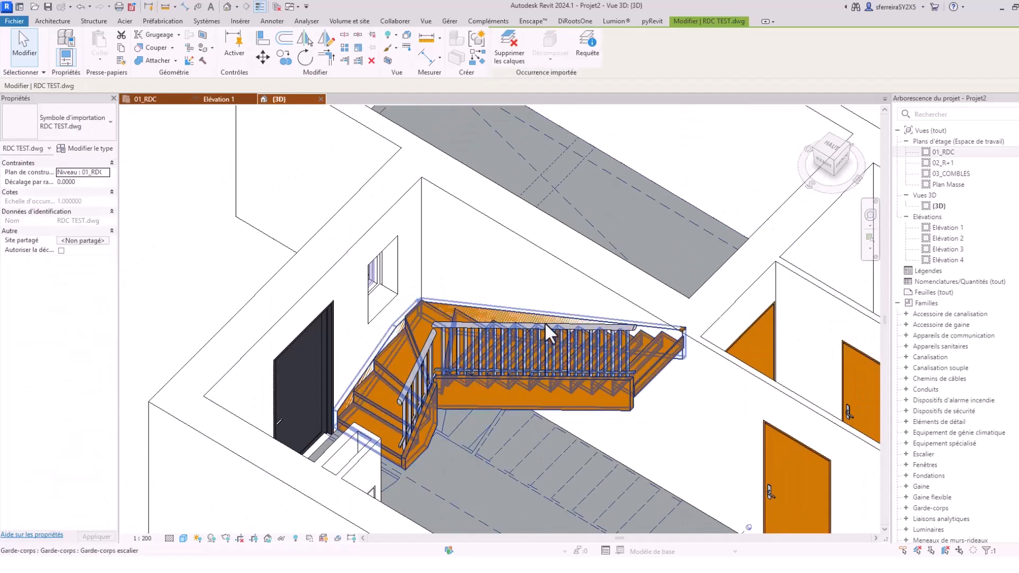
scroll(524, 321, "up", 4)
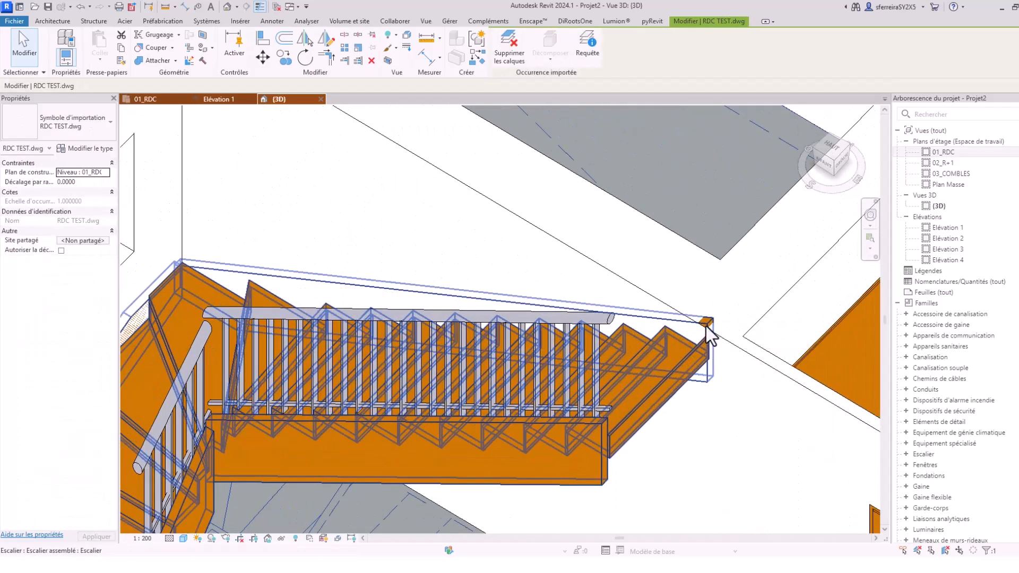
left_click(706, 328)
middle_click_drag(653, 406, 647, 345)
scroll(646, 345, "down", 4)
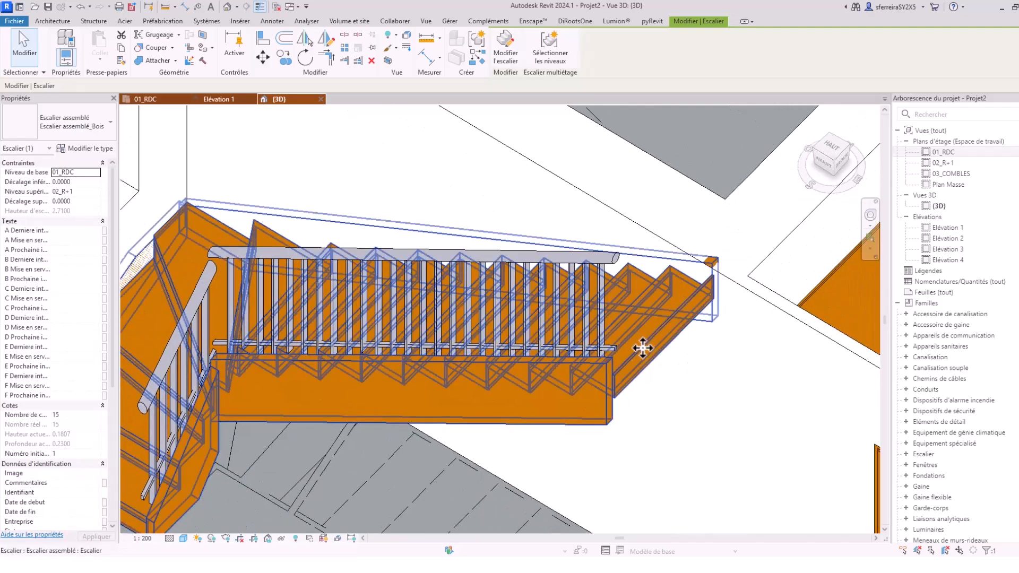
- Examine the stringers around the winders and at the foot of the staircase
scroll(647, 345, "up", 2)
scroll(360, 347, "up", 2)
middle_click_drag(360, 348, 395, 379)
scroll(394, 379, "down", 2)
middle_click_drag(400, 337, 400, 366)
scroll(441, 320, "up", 2)
scroll(433, 325, "down", 2)
scroll(427, 371, "down", 2)
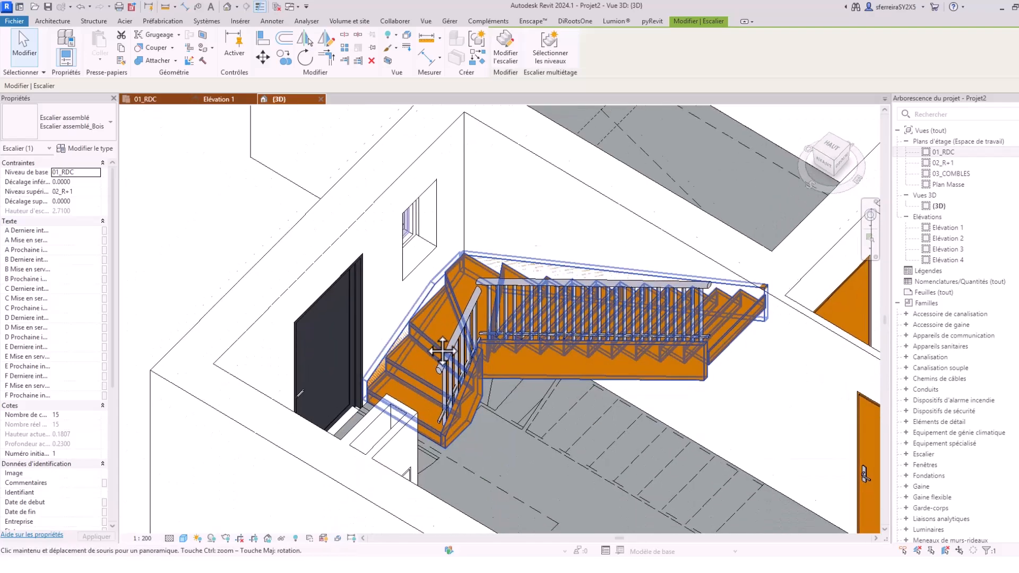
scroll(441, 386, "up", 3)
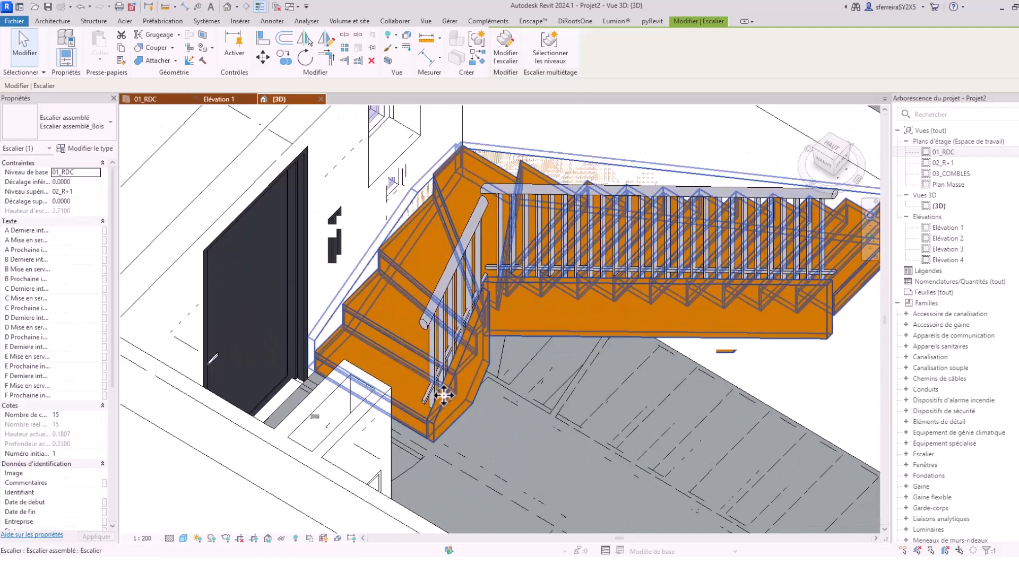
left_click(441, 386)
left_click(510, 406)
scroll(510, 407, "down", 2)
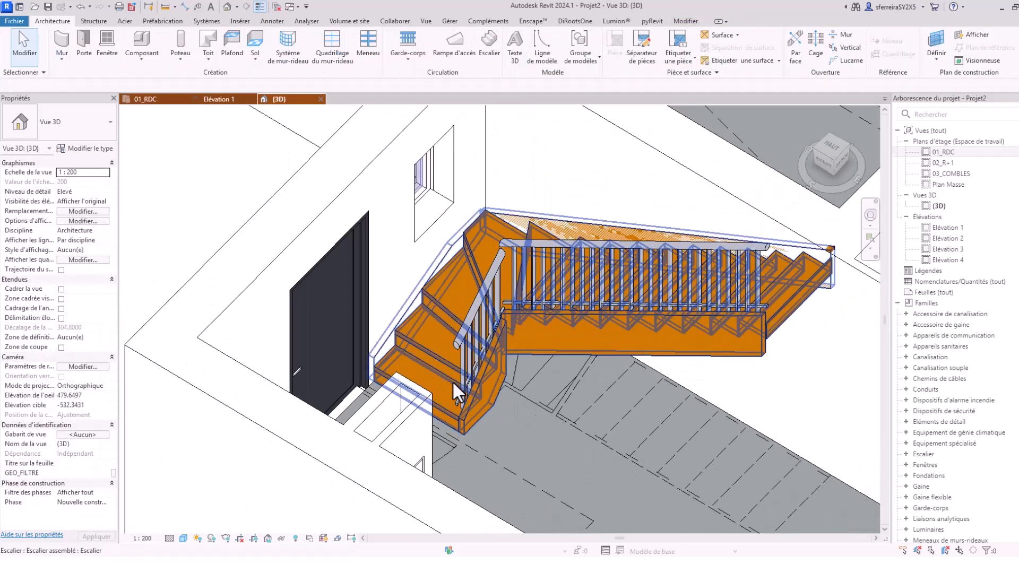
- Open the staircase's type properties and set the right support to Limon à crémaillère (ouvert)
left_click(437, 355)
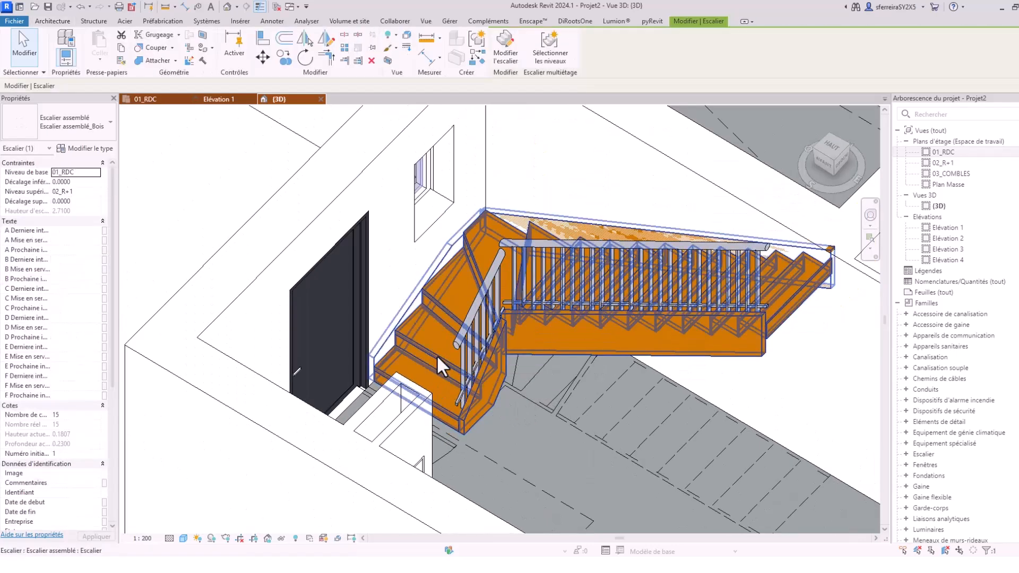
left_click(93, 151)
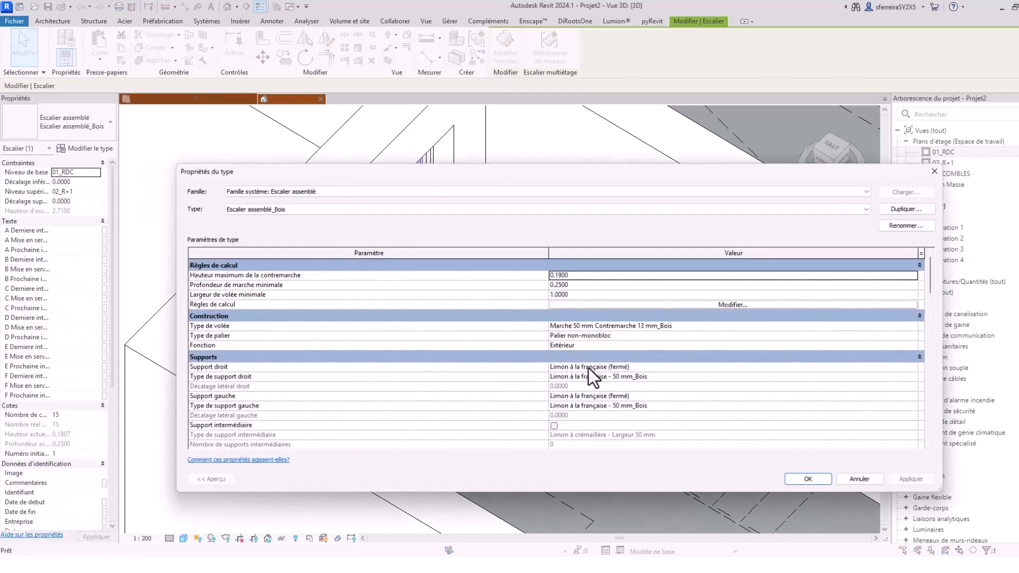
mouse_move(198, 370)
left_click(914, 368)
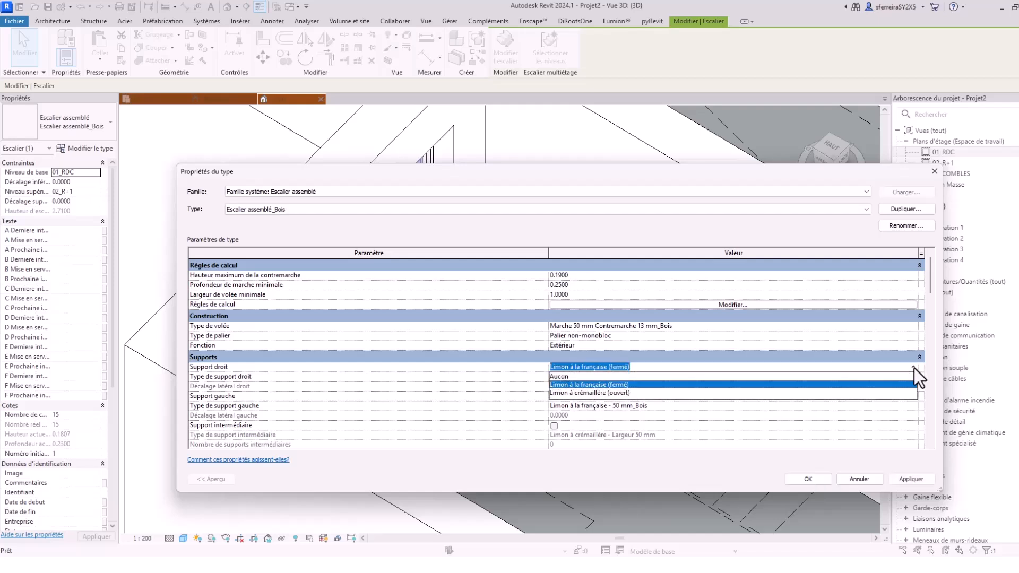
left_click(607, 394)
scroll(611, 382, "down", 2)
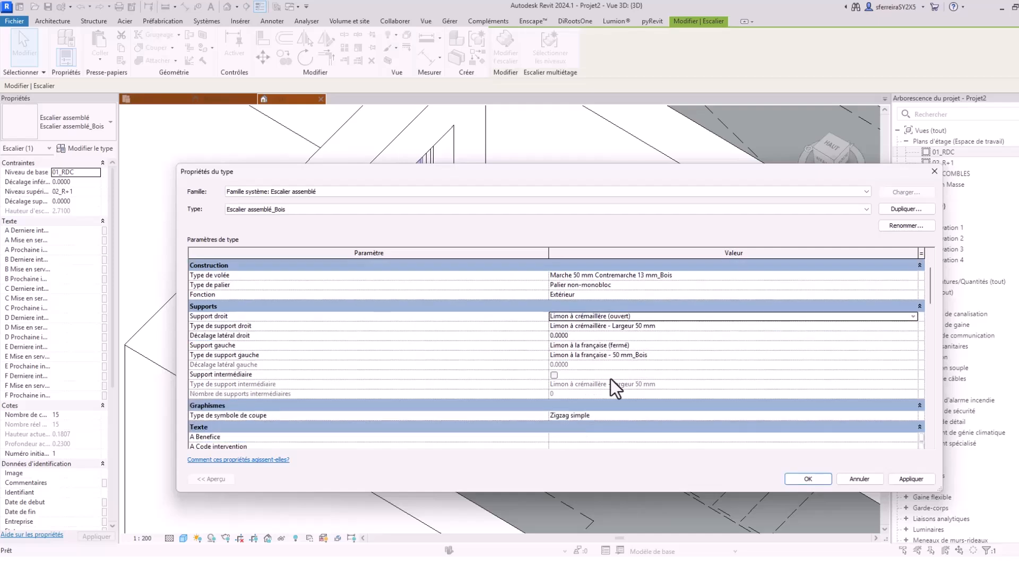
- Set the stair type's left support to Limon à crémaillère (ouvert) and apply the type changes
mouse_move(193, 349)
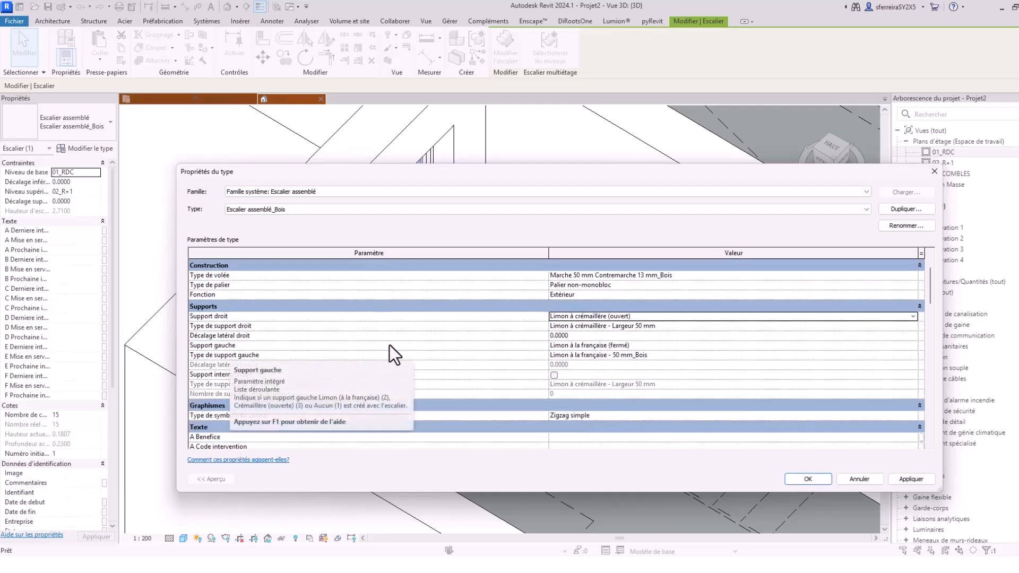
left_click(913, 346)
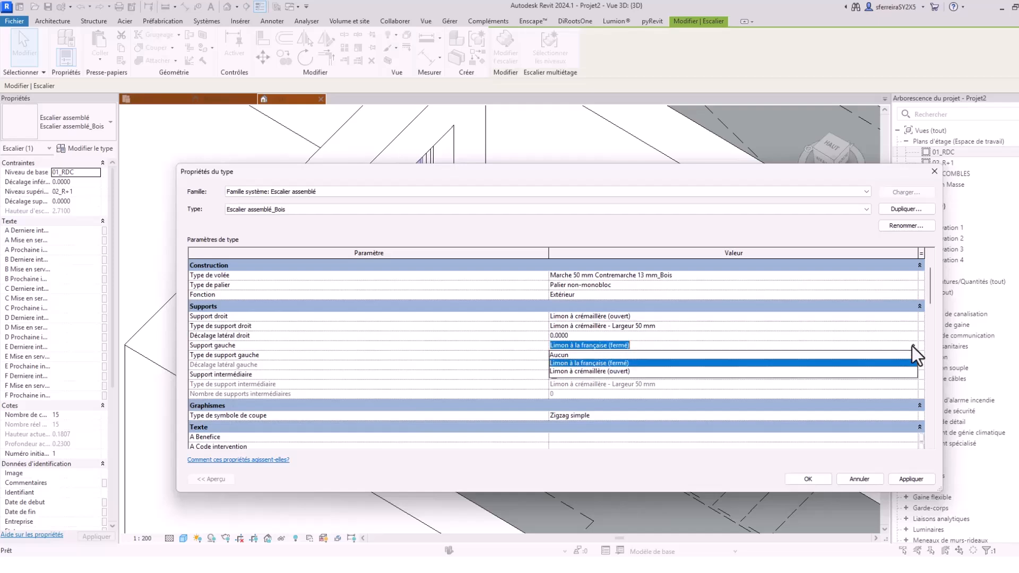
left_click(573, 372)
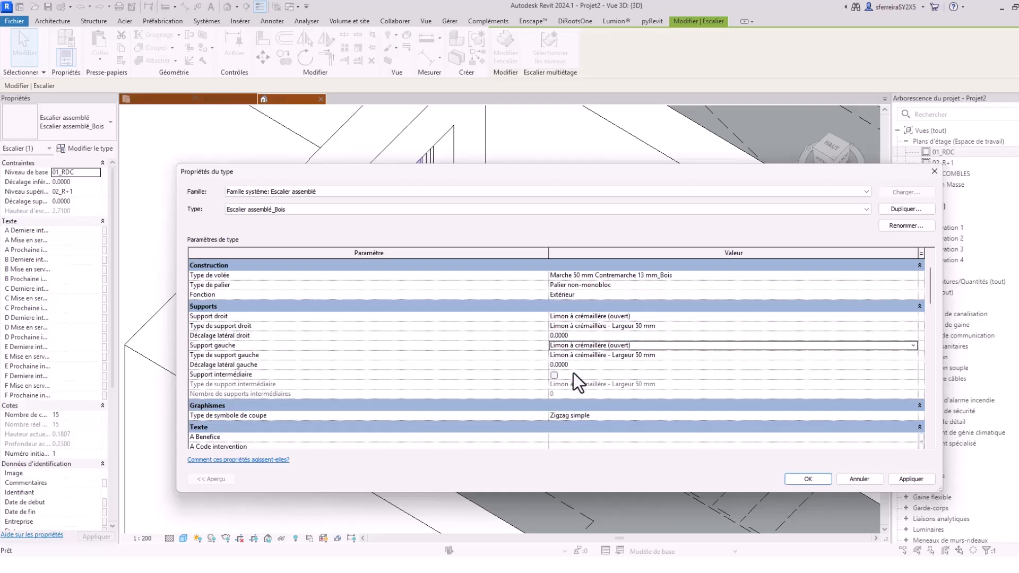
left_click(917, 480)
left_click(807, 479)
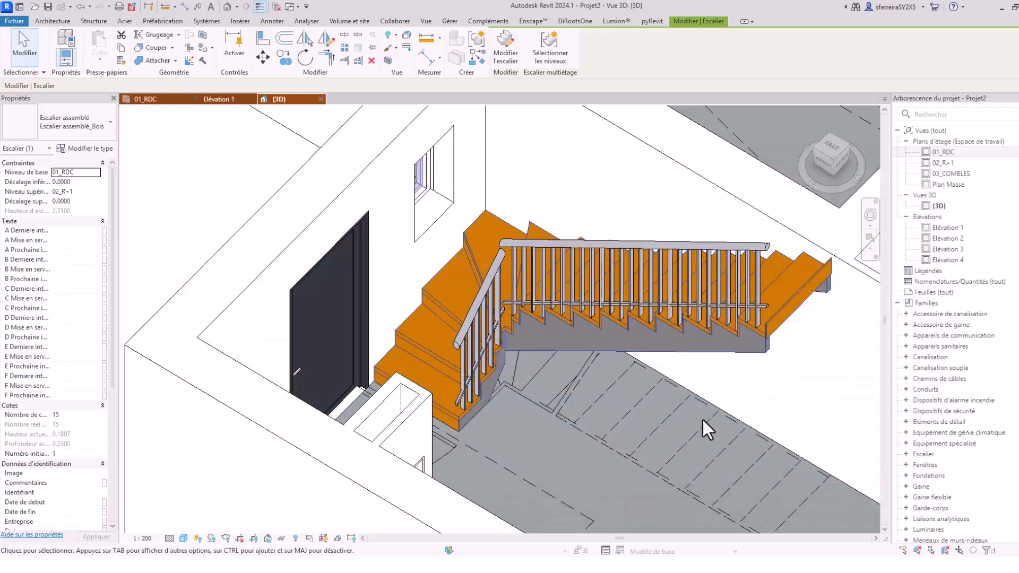
- Inspect the staircase with its open stringers and the whole ground-floor model in 3D
middle_click_drag(563, 355, 511, 410, "shift")
scroll(510, 316, "down", 2)
scroll(510, 335, "up", 3)
scroll(558, 358, "down", 2)
scroll(684, 366, "down", 3)
scroll(535, 380, "down", 2)
middle_click_drag(644, 398, 574, 417)
middle_click_drag(611, 325, 583, 311, "shift")
left_click(582, 311)
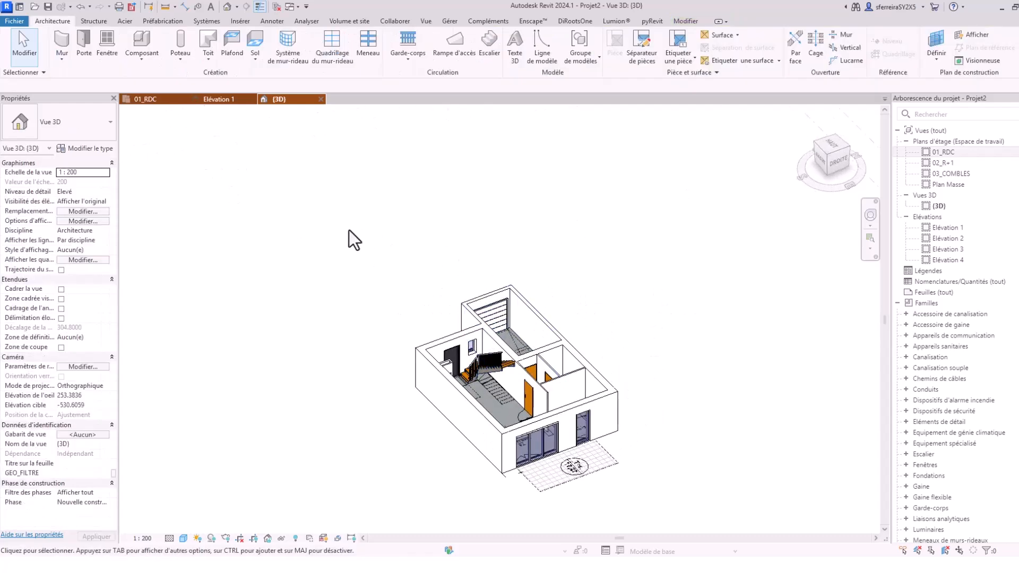
- Open the 02_R+1 floor plan and set its underlay base level to Aucun(e)
double_click(942, 163)
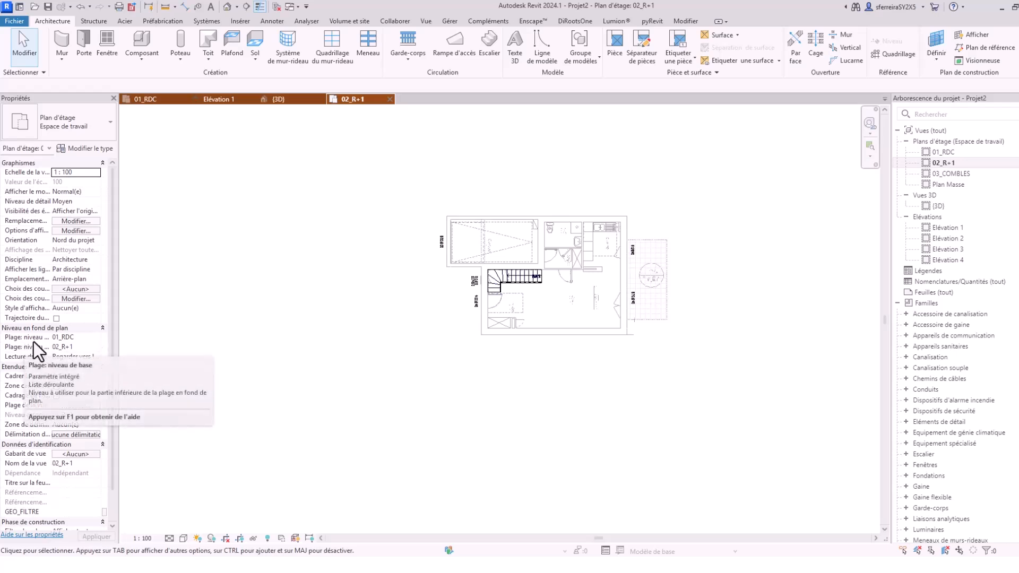
left_click(97, 338)
left_click(96, 339)
left_click(68, 348)
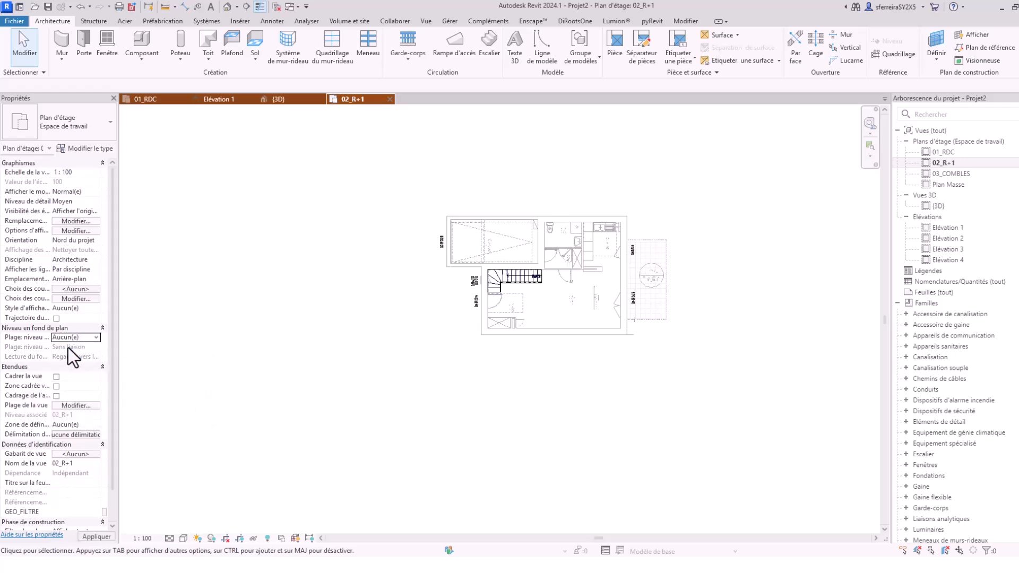
scroll(539, 307, "up", 1)
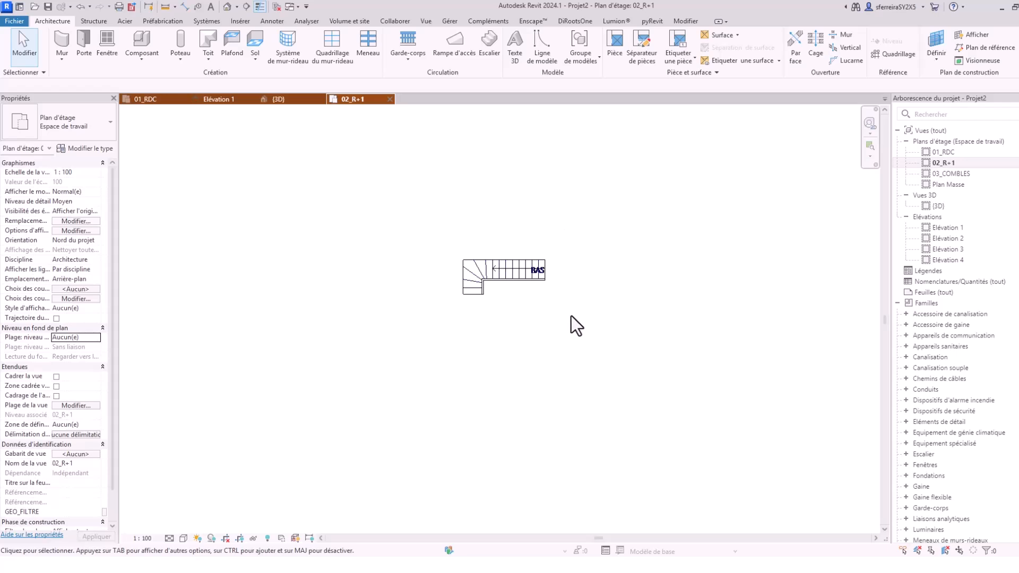
scroll(571, 316, "down", 1)
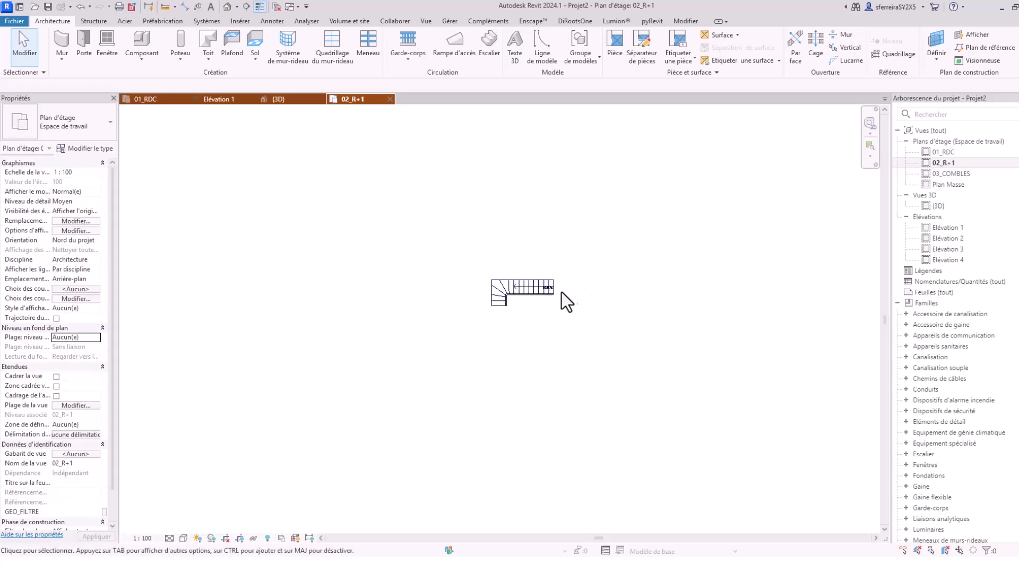
scroll(567, 291, "up", 3)
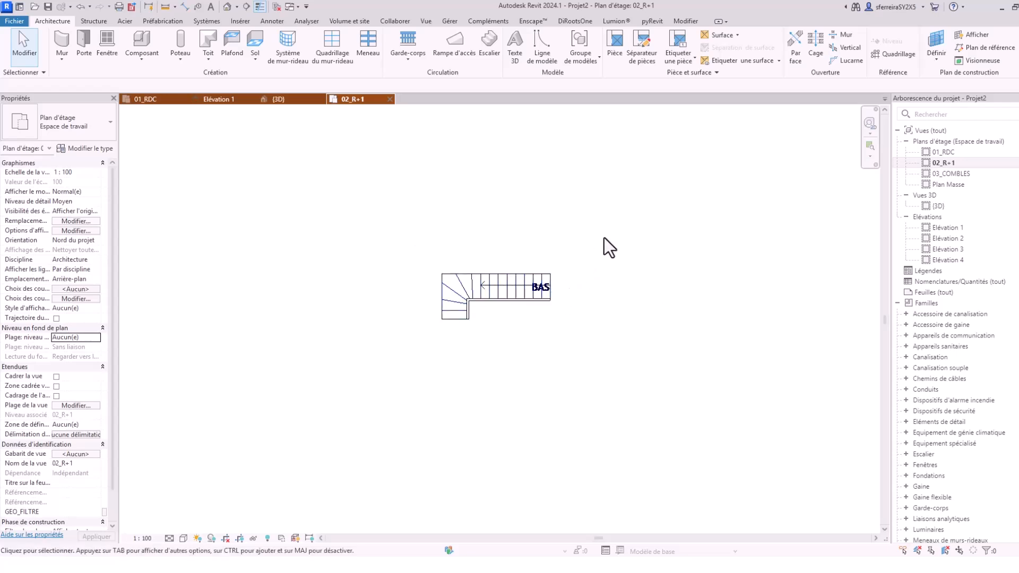
- Link the CAD file R+1 TEST.dwg into the 02_R+1 plan, placed at level 02_R+1
left_click(244, 24)
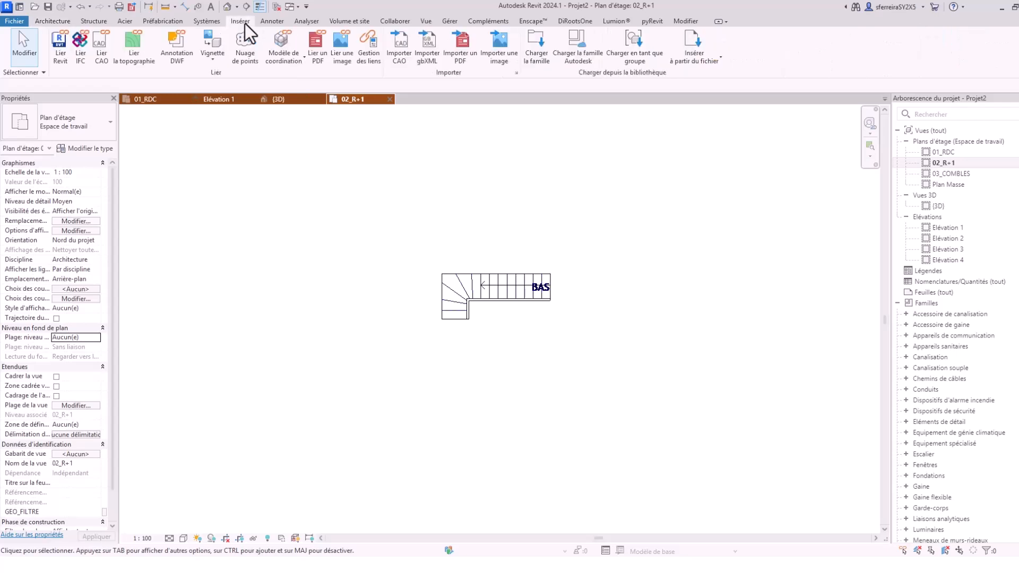
left_click(101, 50)
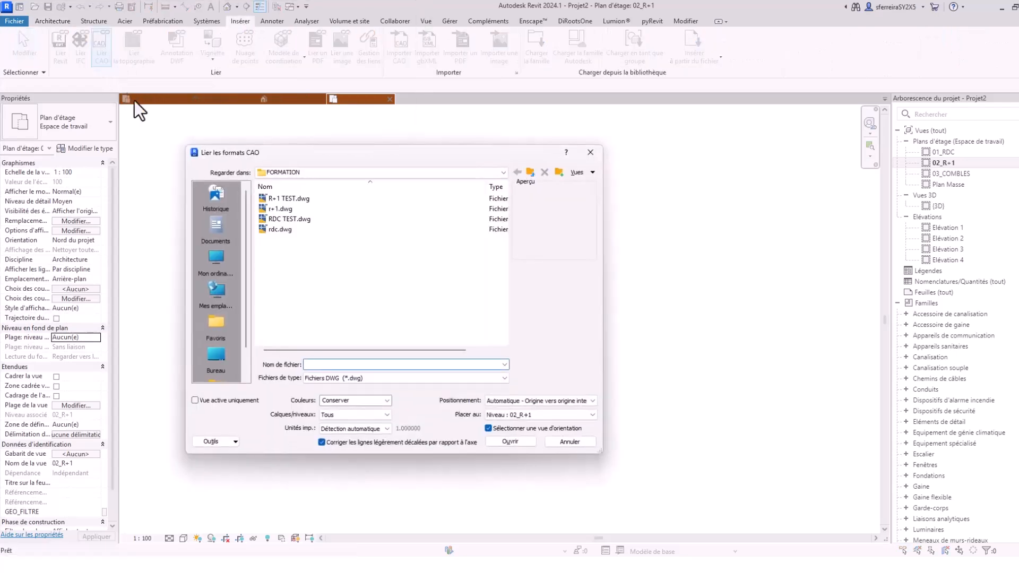
left_click(292, 200)
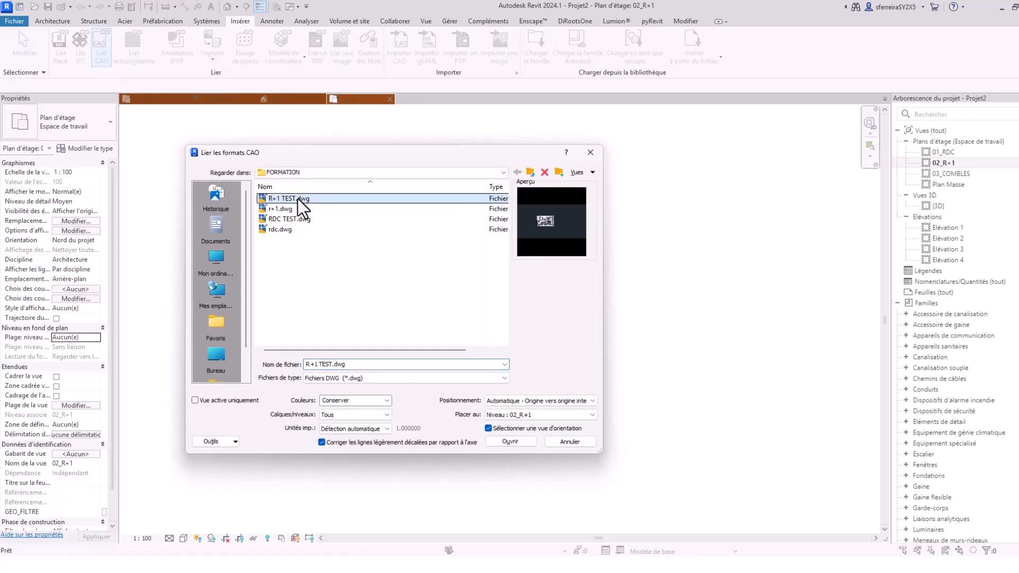
left_click(505, 442)
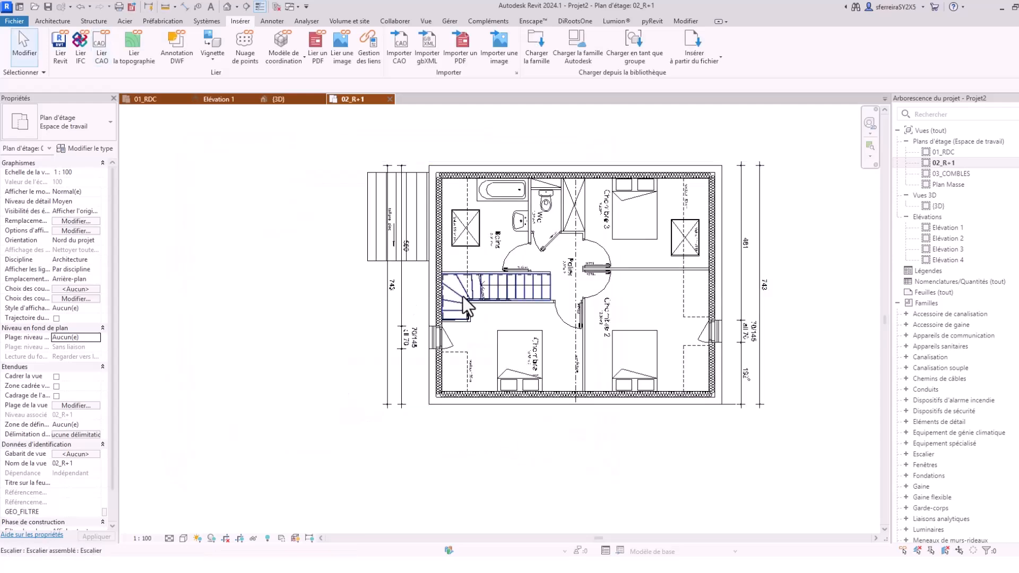
- Examine the linked R+1 TEST.dwg plan around the staircase in the 02_R+1 view and compare it with the 01_RDC floor plan
left_click(524, 285)
scroll(511, 308, "down", 2)
left_click(675, 409)
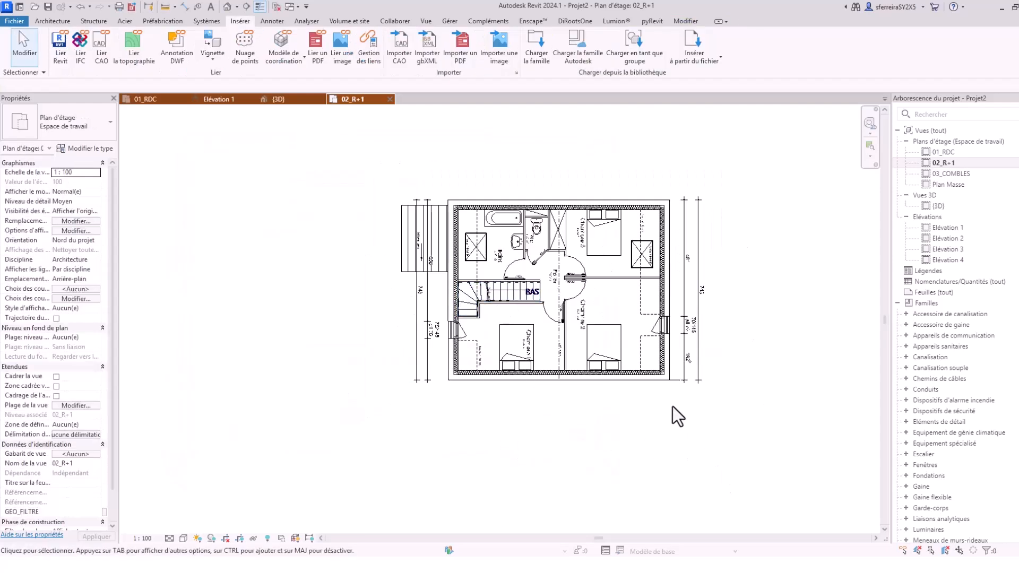
left_click(635, 376)
left_click(610, 443)
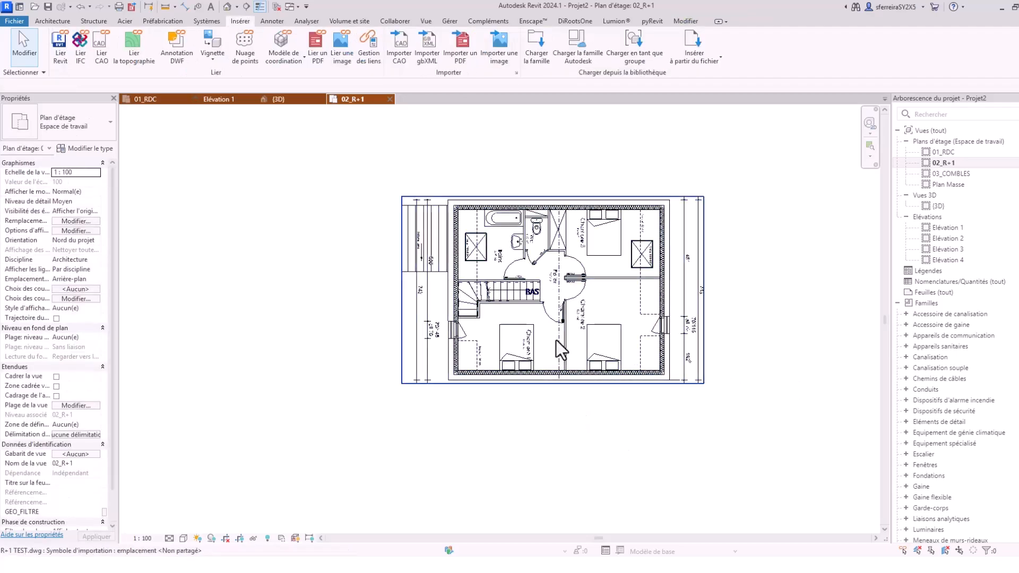
left_click(565, 361)
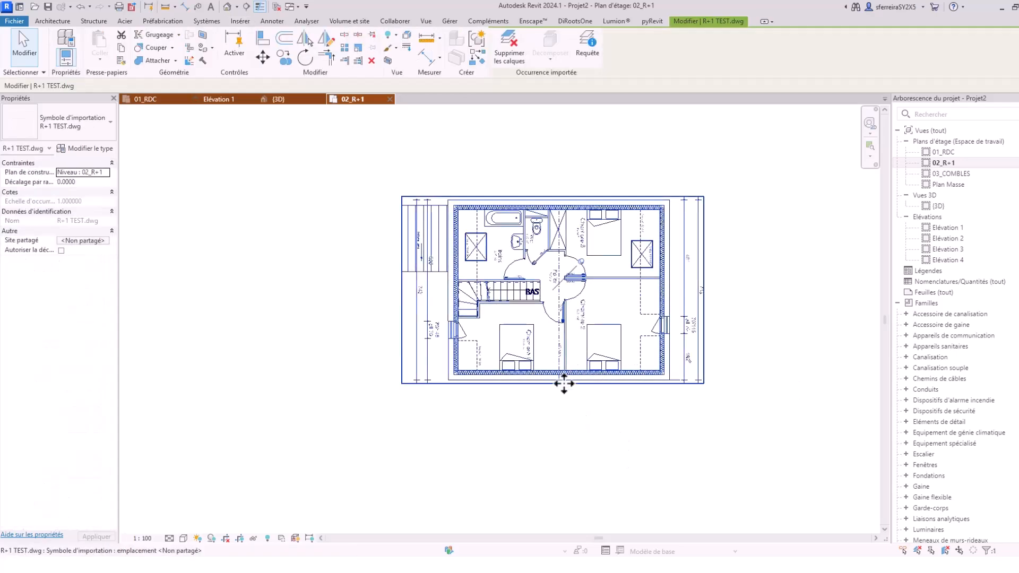
middle_click_drag(587, 432, 546, 345)
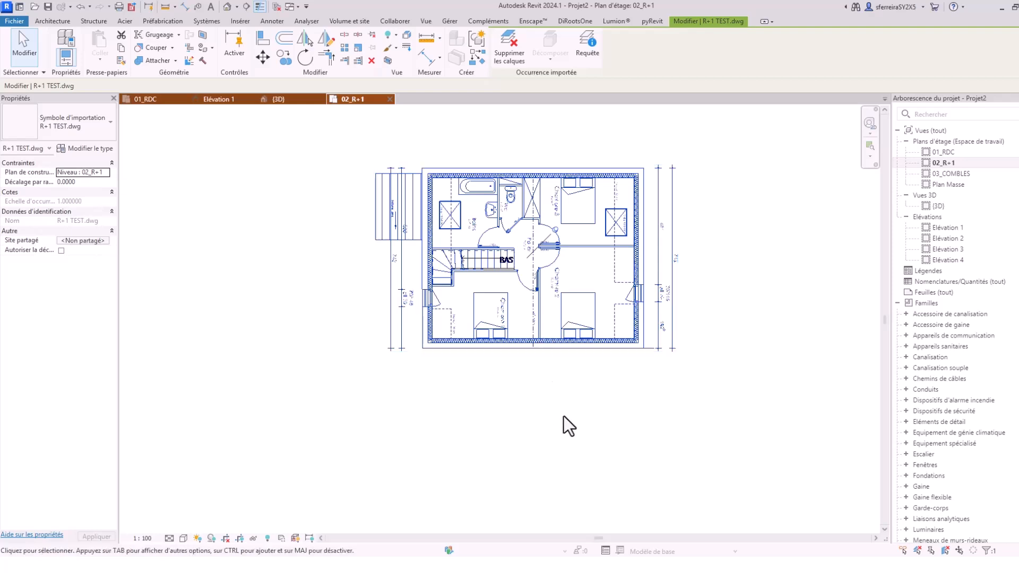
left_click(555, 406)
left_click(537, 342)
middle_click_drag(576, 425, 518, 426)
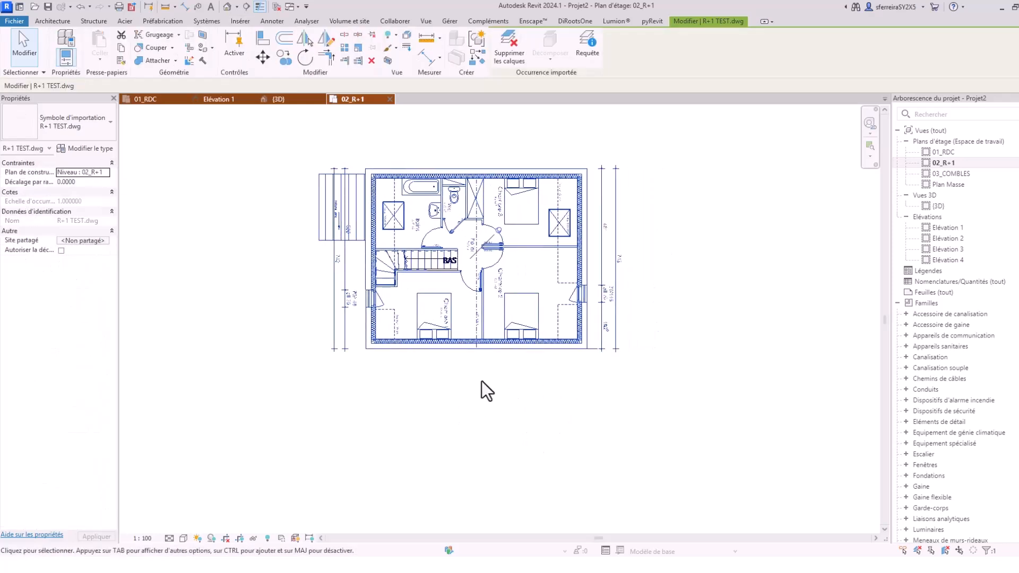
scroll(533, 409, "down", 2)
mouse_move(643, 417)
middle_mouse_down()
mouse_move(631, 435)
mouse_move(659, 416)
middle_mouse_up()
scroll(621, 350, "up", 3)
scroll(631, 391, "down", 2)
scroll(564, 352, "up", 4)
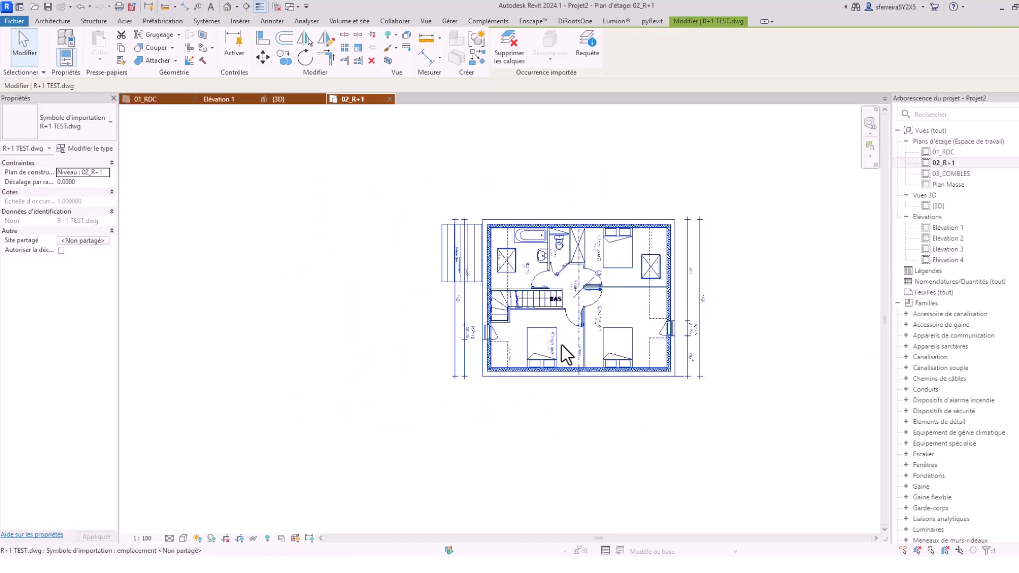
key("Escape")
scroll(563, 291, "up", 4)
left_click(578, 307)
key("Escape")
scroll(579, 307, "down", 3)
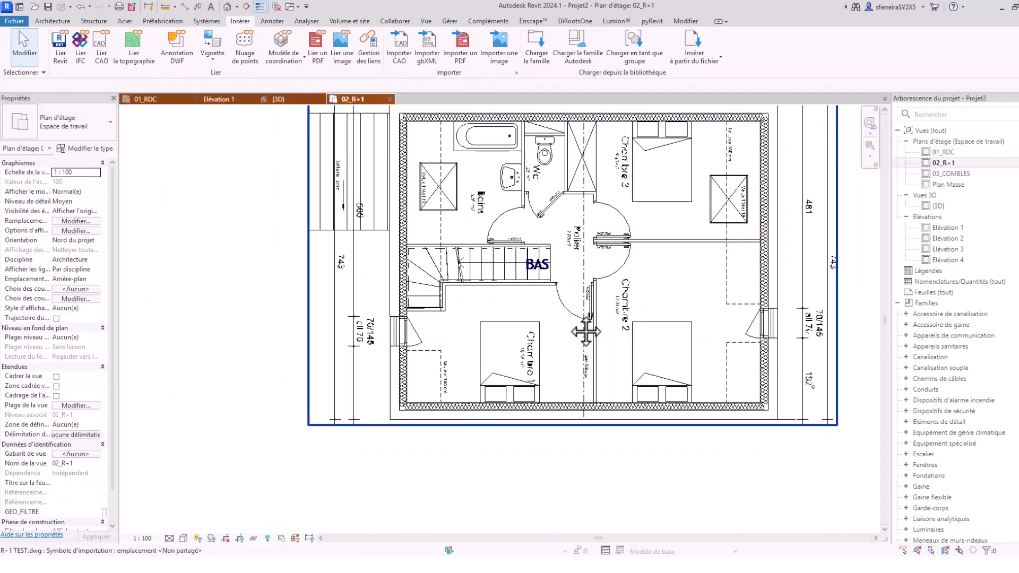
middle_click_drag(731, 358, 599, 469)
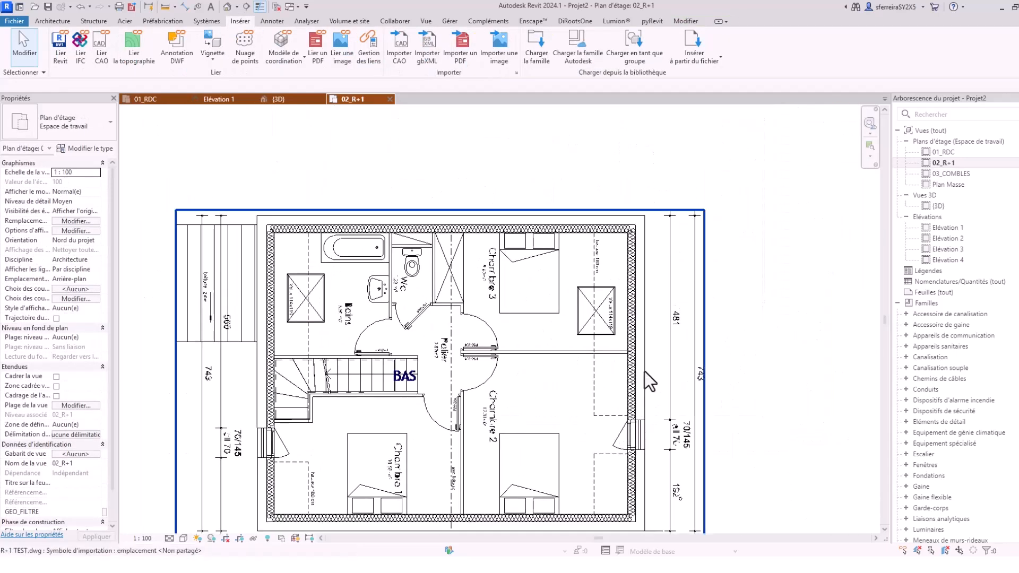
scroll(645, 374, "down", 2)
middle_click_drag(645, 374, 699, 311)
left_click(147, 100)
scroll(446, 289, "up", 1)
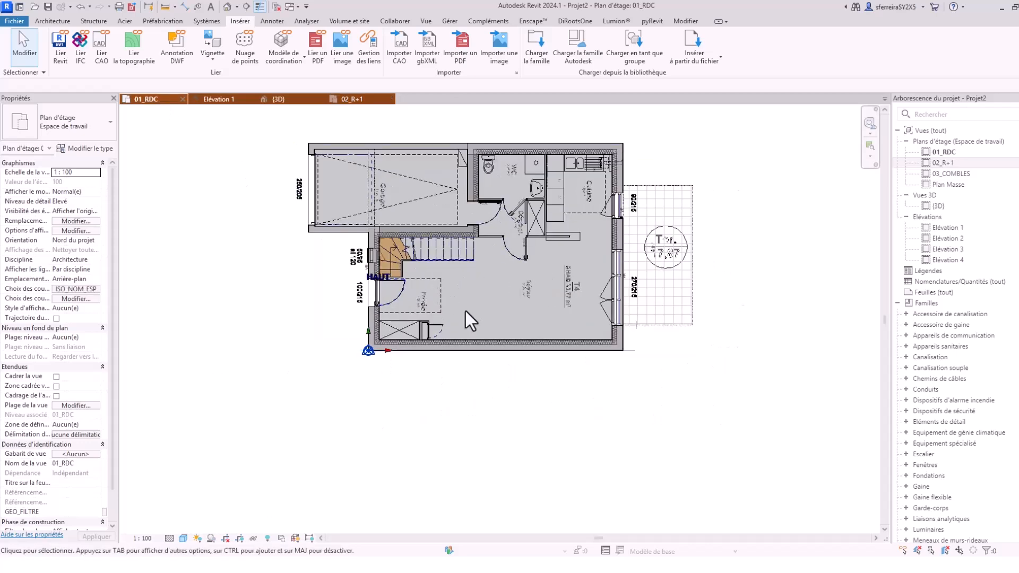
middle_click_drag(516, 309, 568, 366)
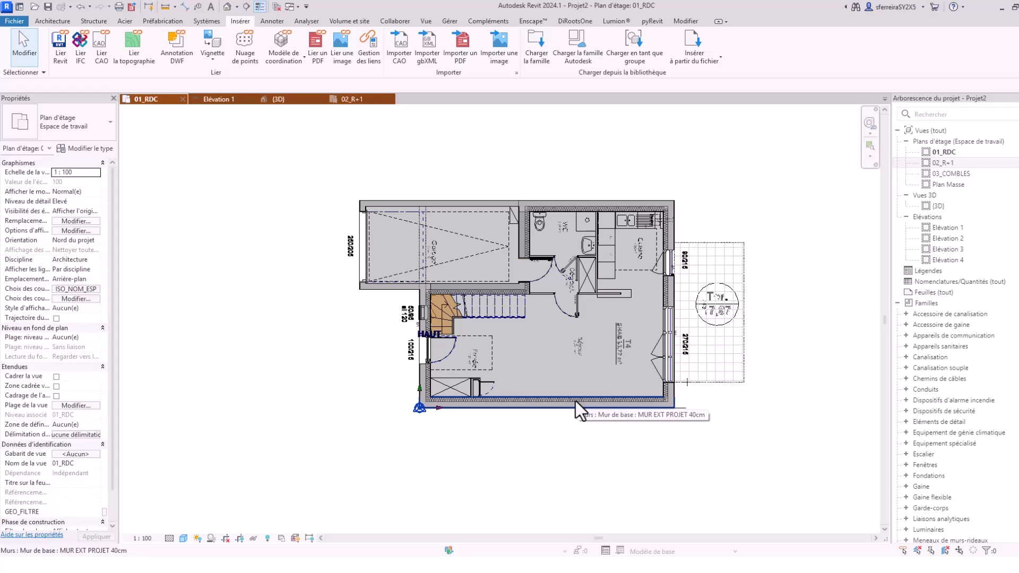
- In the 3D view, copy the ground floor's five perimeter walls to the clipboard, including the garage's long side wall but not its door wall
left_click(291, 101)
middle_click_drag(440, 269, 493, 445, "shift")
left_click(508, 378)
left_click(493, 445, "ctrl")
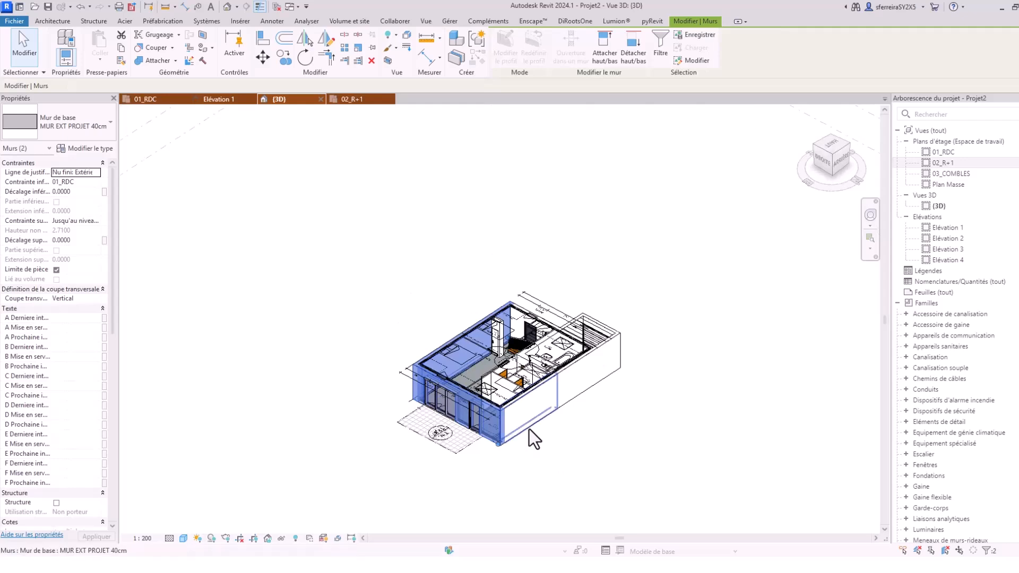
left_click(532, 430, "ctrl")
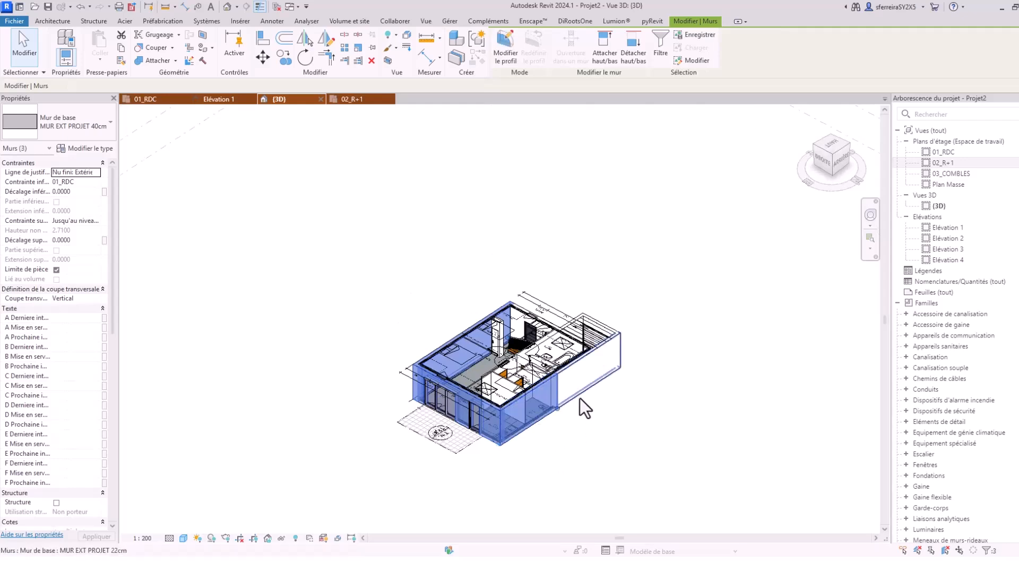
middle_click_drag(582, 397, 366, 437, "shift")
scroll(486, 437, "up", 2)
left_click(493, 433, "ctrl")
scroll(642, 385, "up", 2)
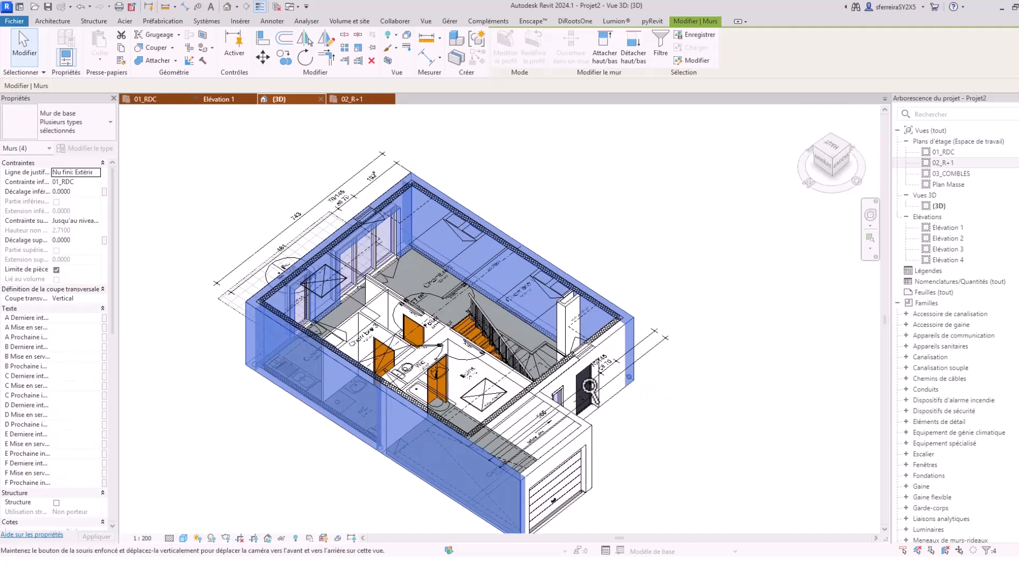
left_click(613, 399, "ctrl")
middle_click_drag(651, 360, 465, 381, "shift")
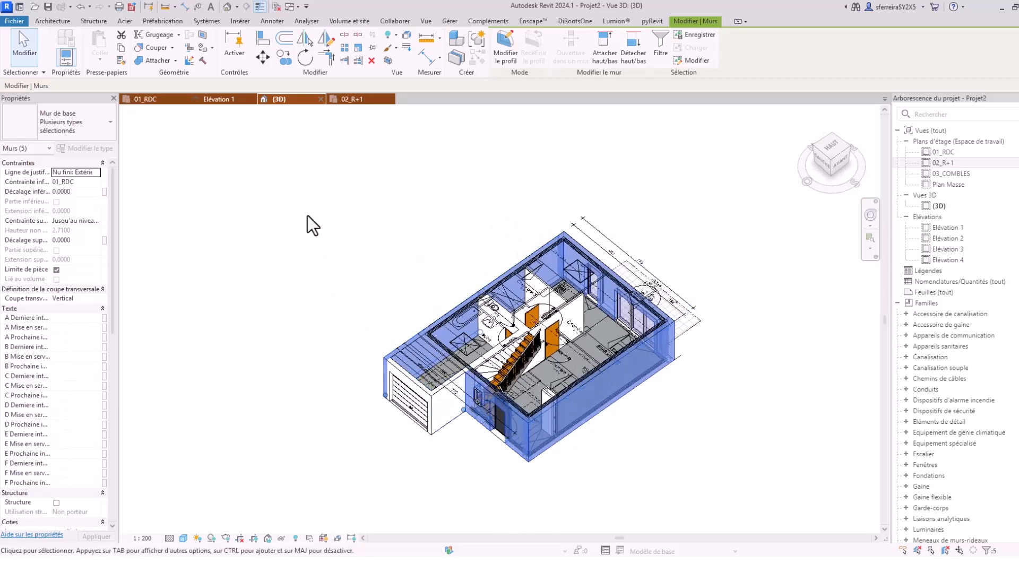
left_click(122, 47)
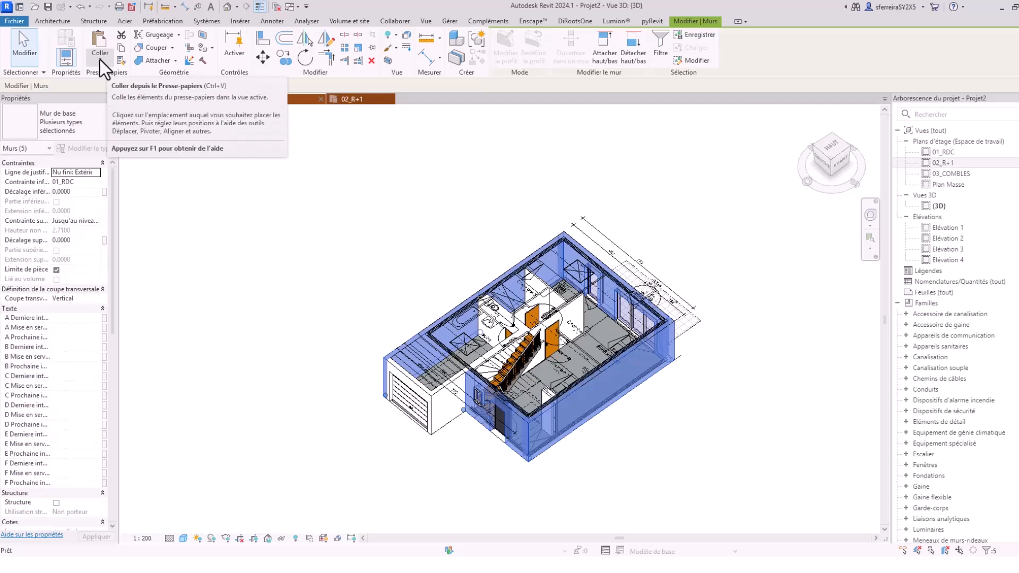
- Paste the copied walls aligned to the selected level 02_R+1 and view the stacked floors in 3D
left_click(100, 60)
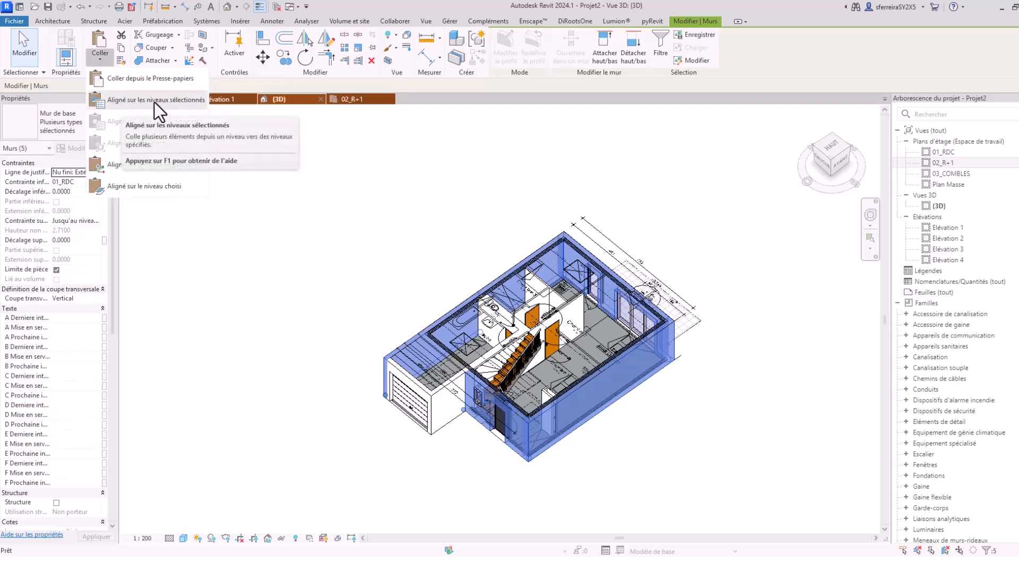
left_click(178, 100)
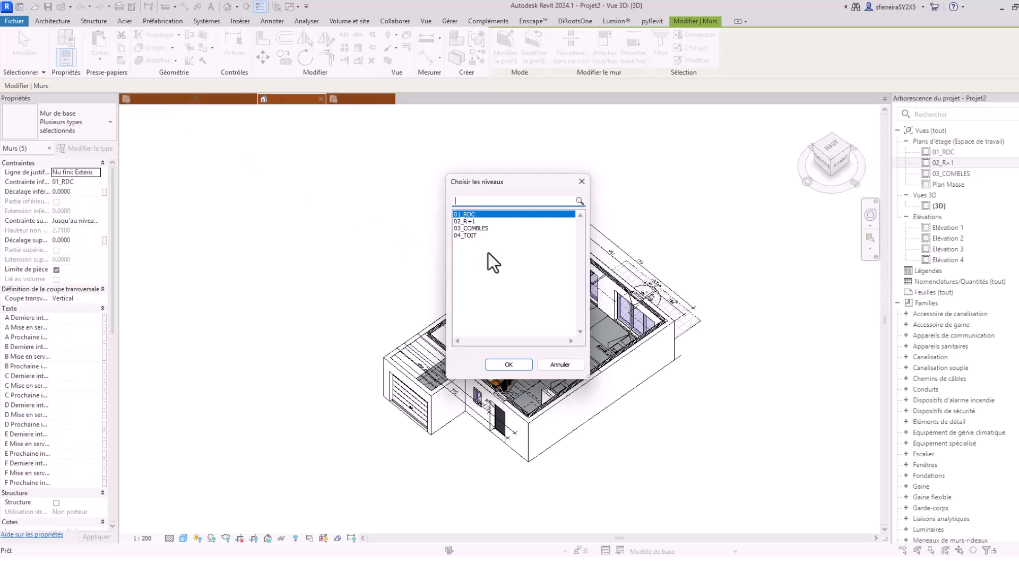
left_click(468, 222)
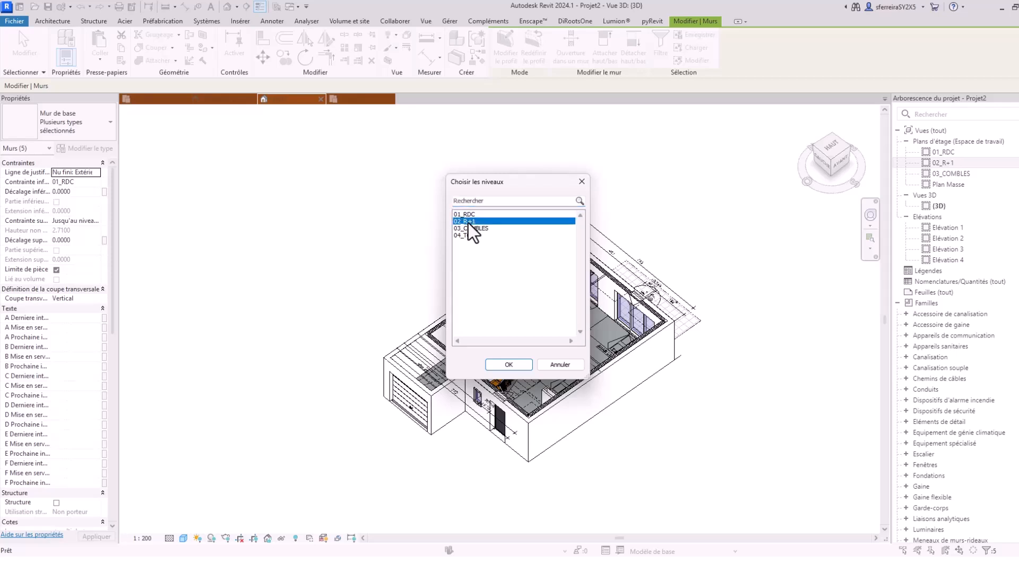
left_click(509, 363)
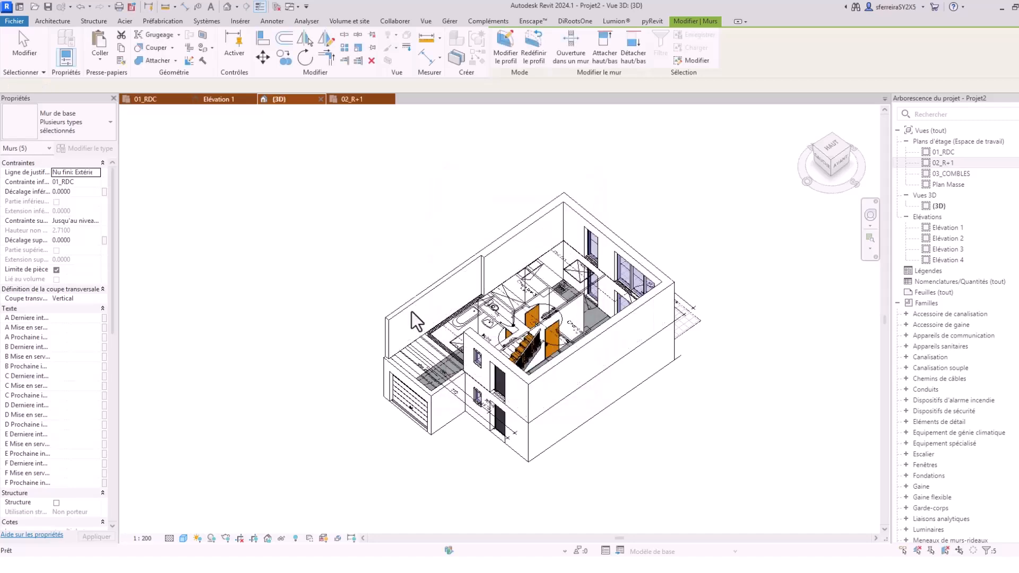
middle_click_drag(536, 350, 615, 442, "shift")
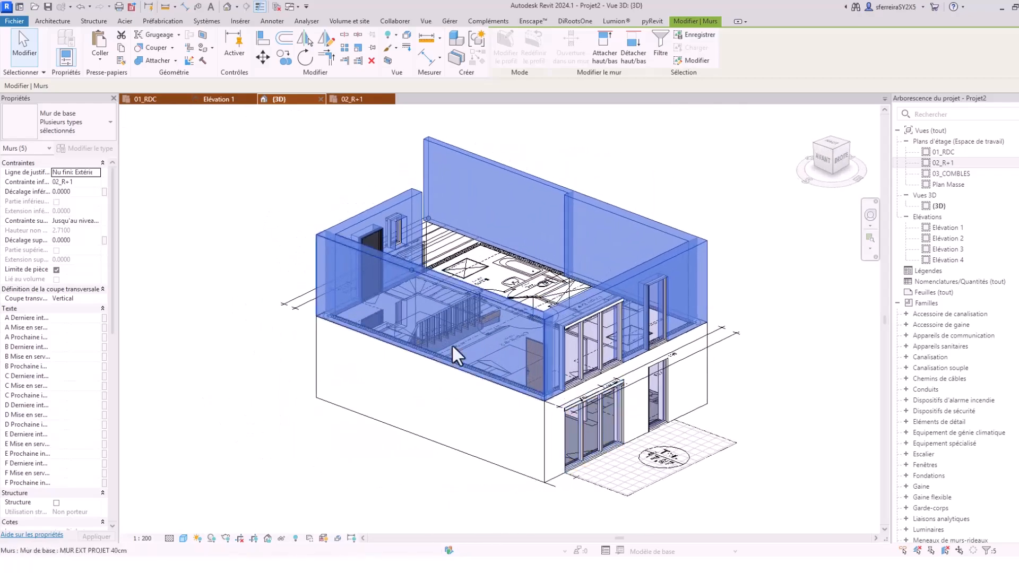
- Open the 02_R+1 floor plan and examine the pasted exterior walls and openings against the linked R+1 drawing
left_click(361, 101)
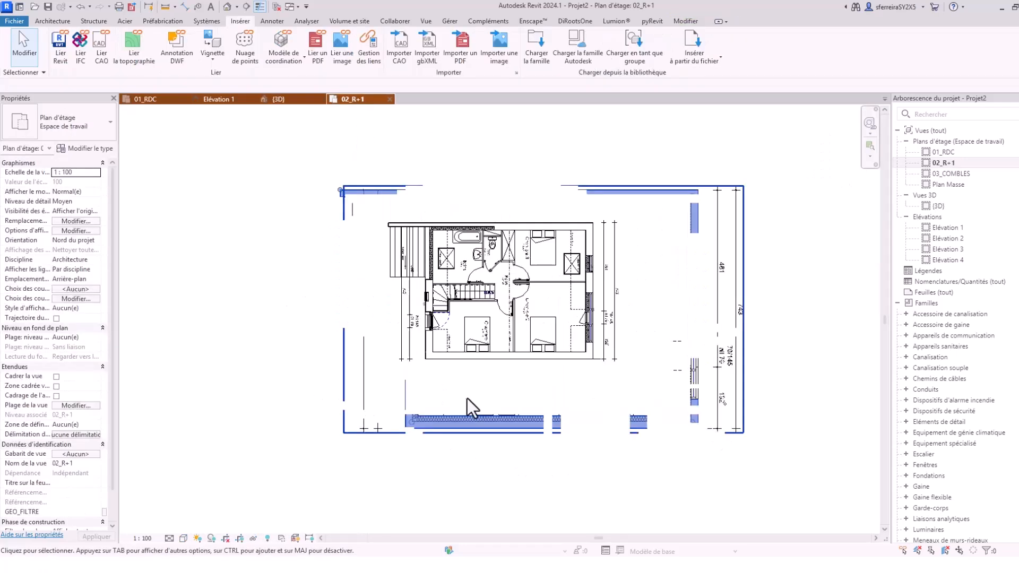
left_click(488, 393)
scroll(611, 329, "up", 3)
scroll(530, 307, "up", 3)
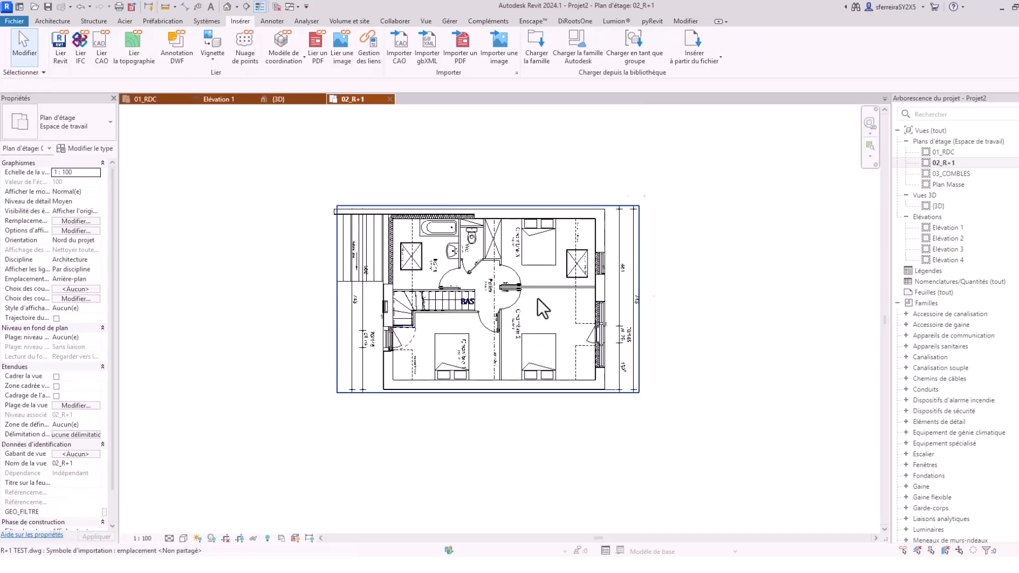
left_click(537, 295)
key("Escape")
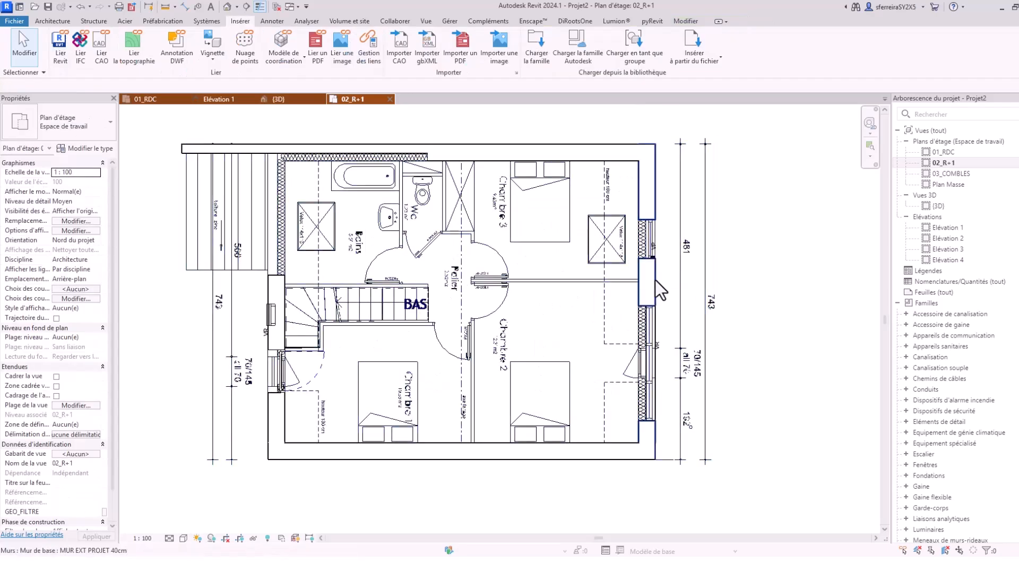
scroll(655, 280, "down", 1)
middle_click_drag(655, 280, 694, 232)
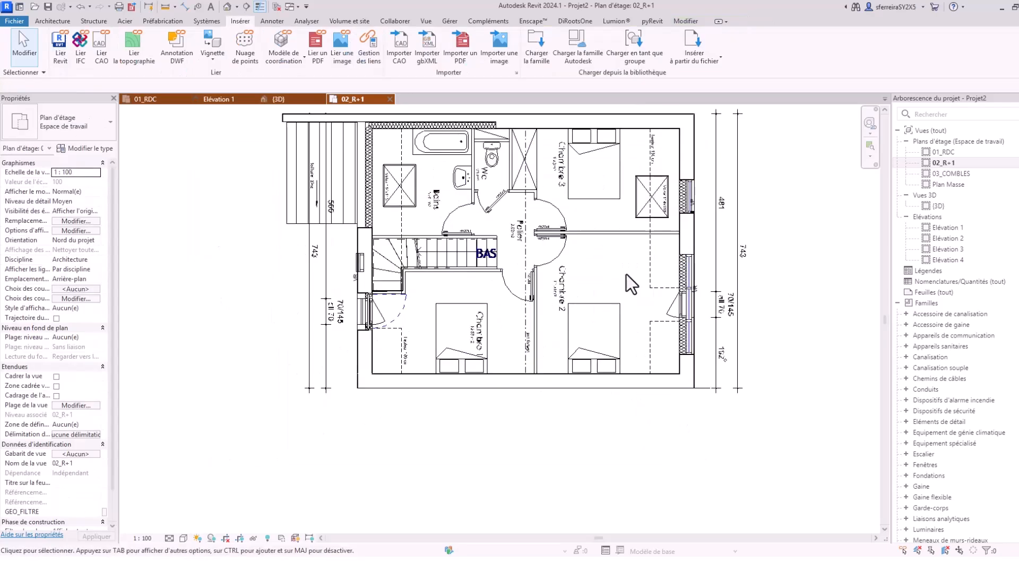
left_click(451, 387)
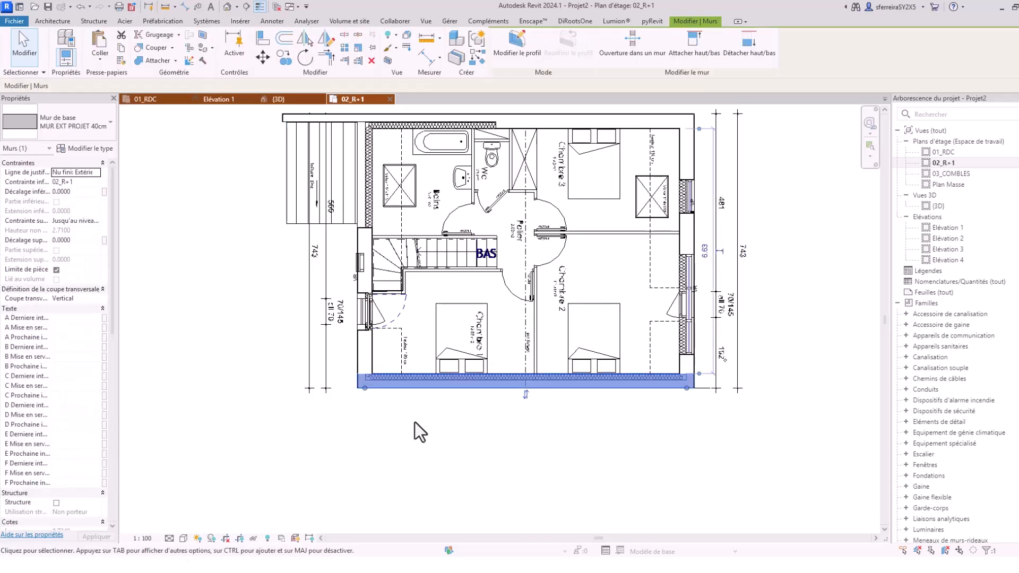
left_click(460, 467)
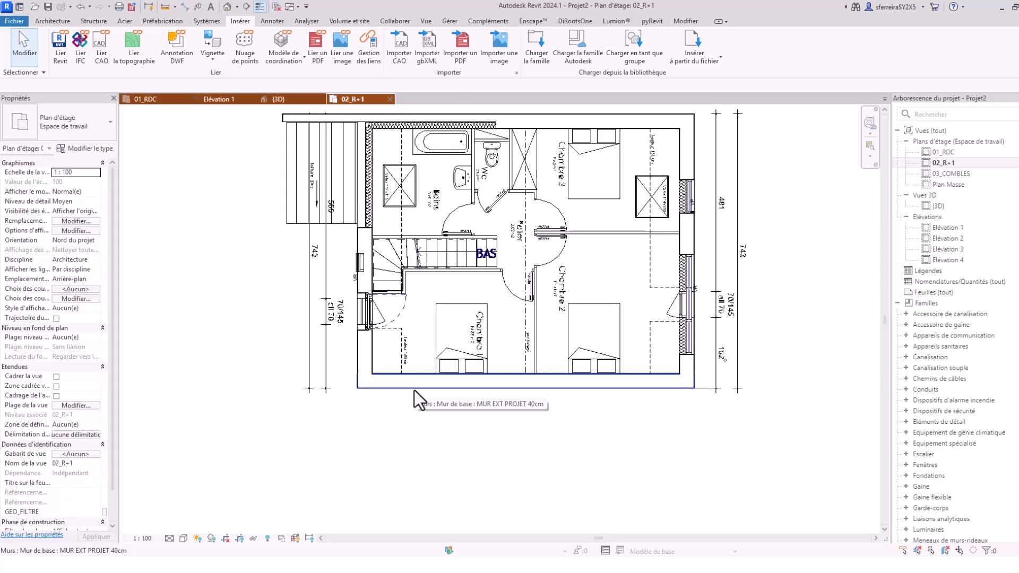
scroll(428, 422, "down", 3)
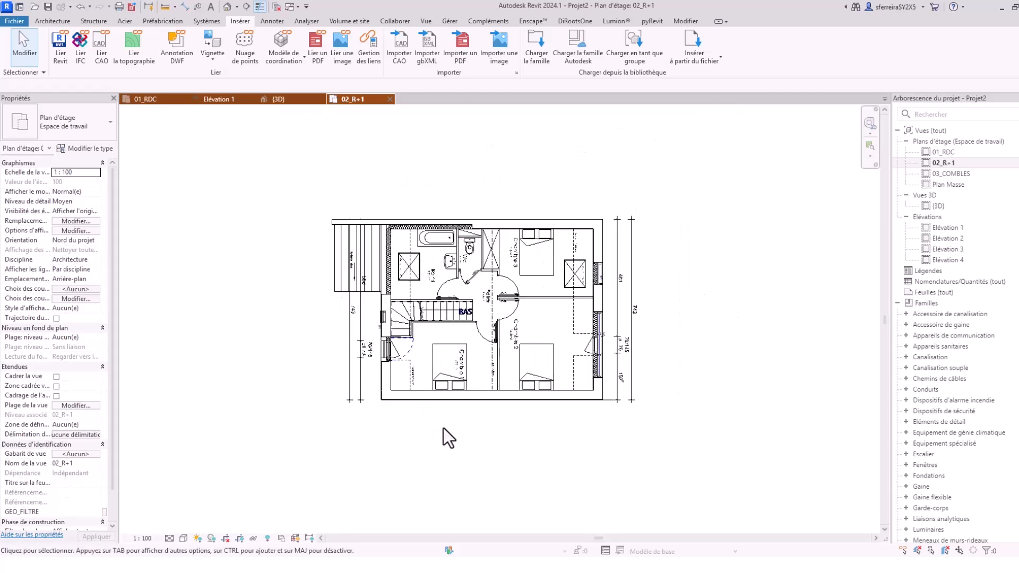
middle_click_drag(440, 426, 457, 371)
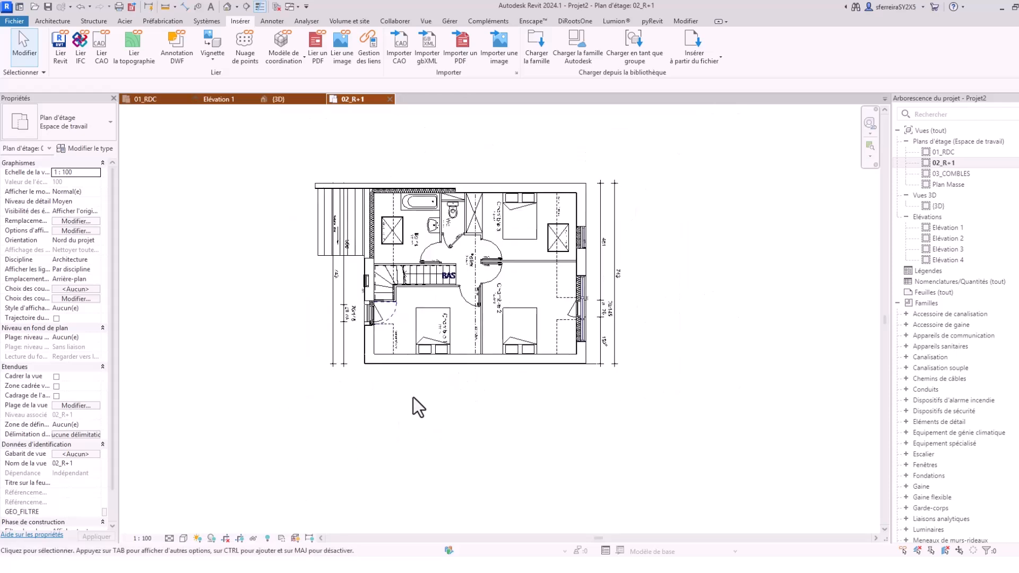
middle_click_drag(405, 428, 469, 401)
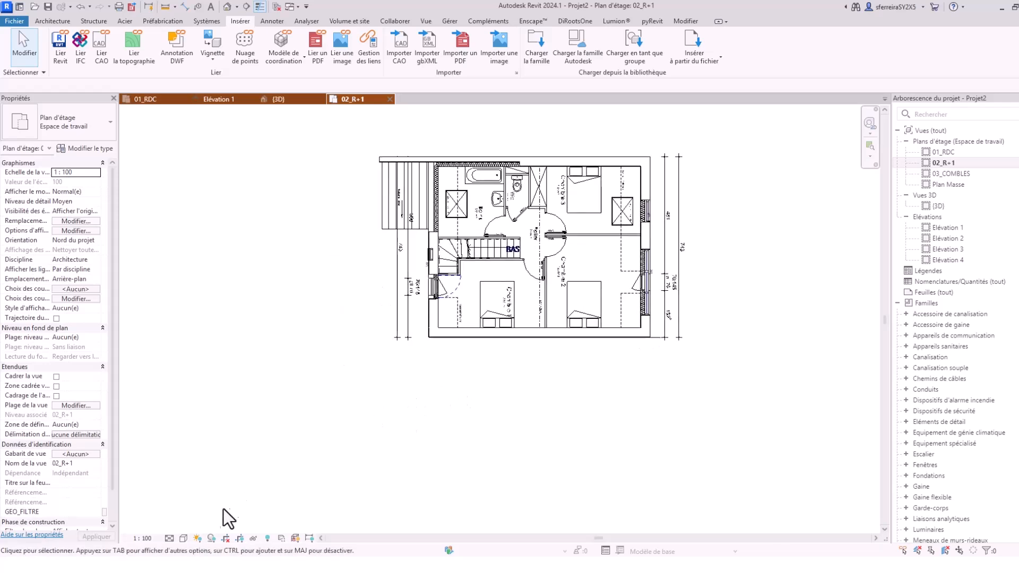
- Set the 02_R+1 plan's visual style to Couleurs uniformes and check the pasted walls and windows against the linked drawing
left_click(183, 539)
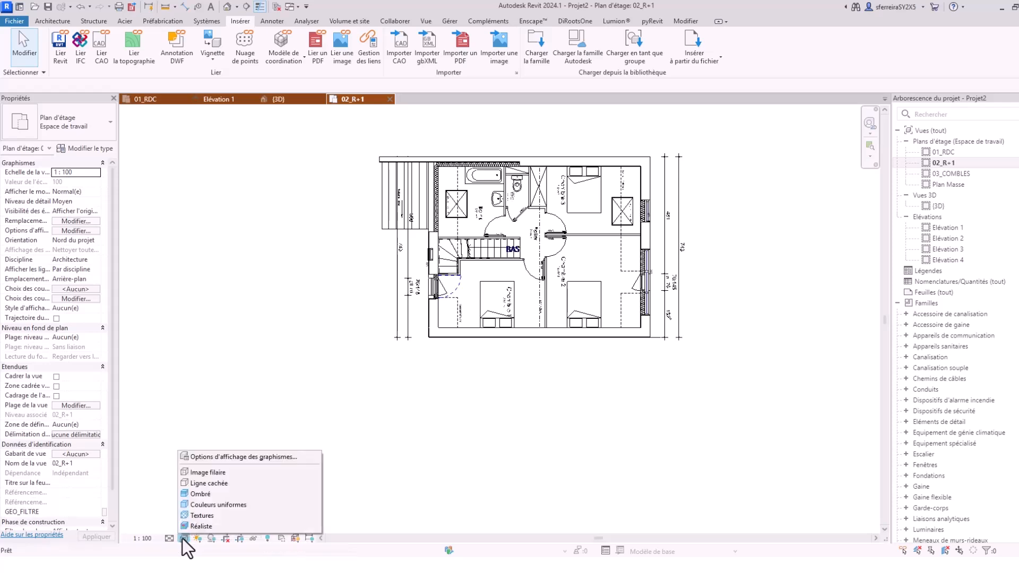
left_click(205, 508)
scroll(466, 270, "up", 4)
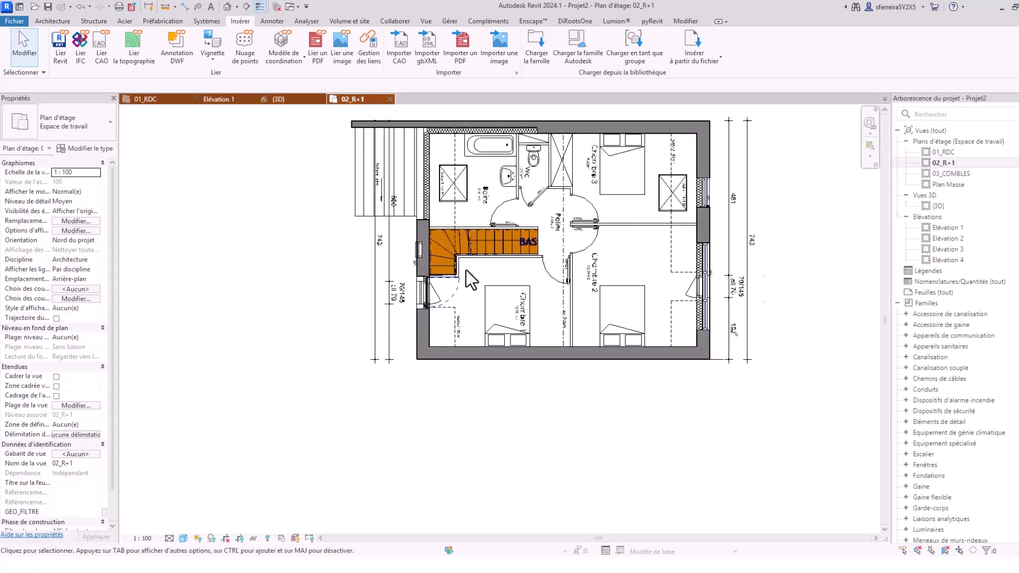
middle_click_drag(466, 265, 316, 348)
scroll(611, 361, "up", 3)
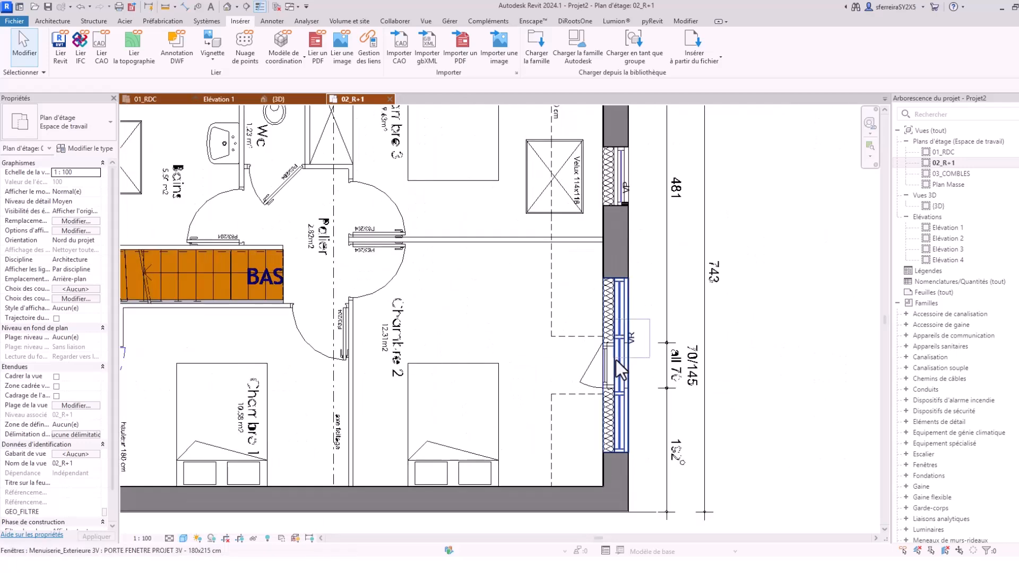
scroll(611, 377, "down", 4)
middle_click_drag(474, 283, 596, 298)
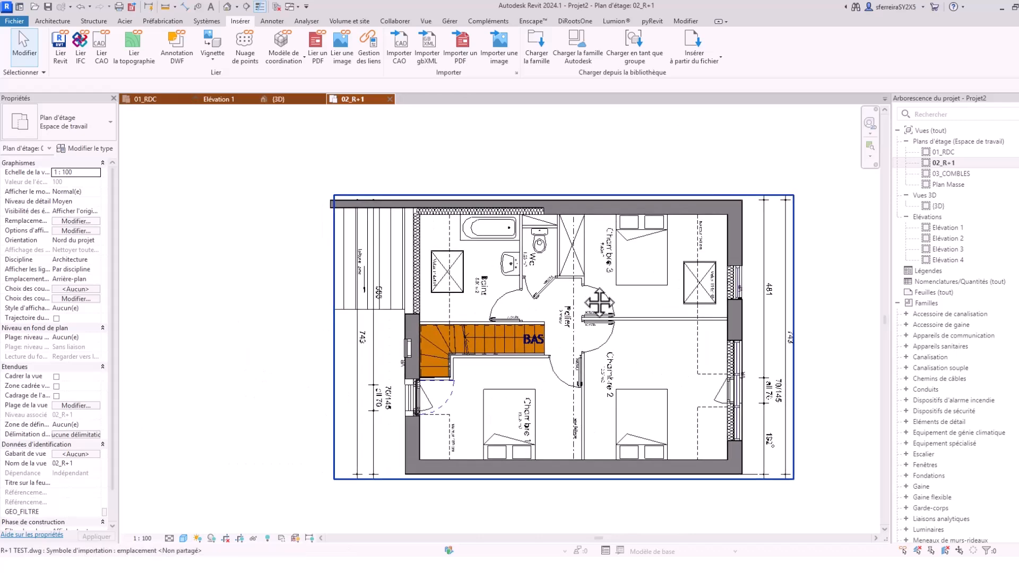
left_click(576, 209)
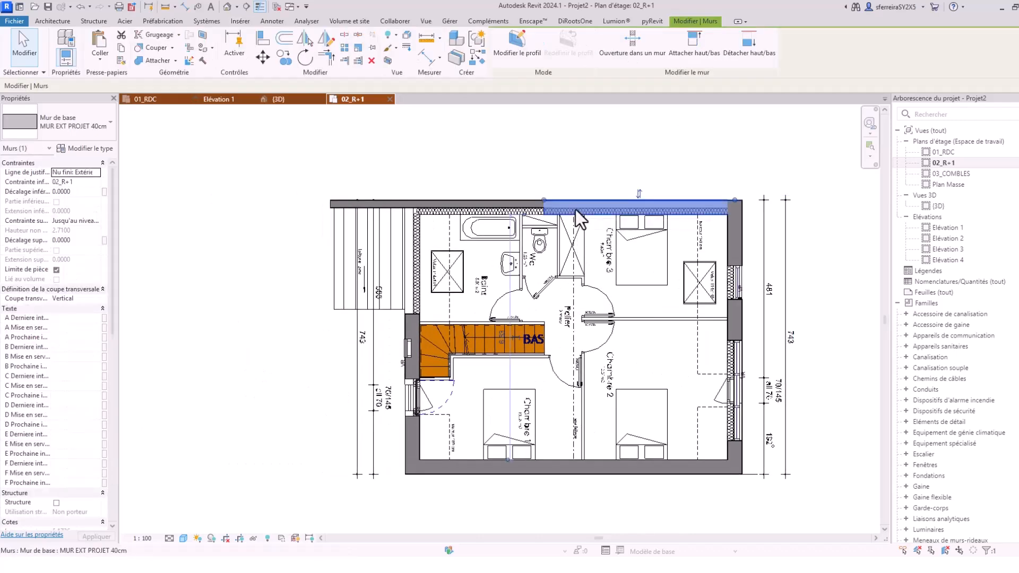
key("Escape")
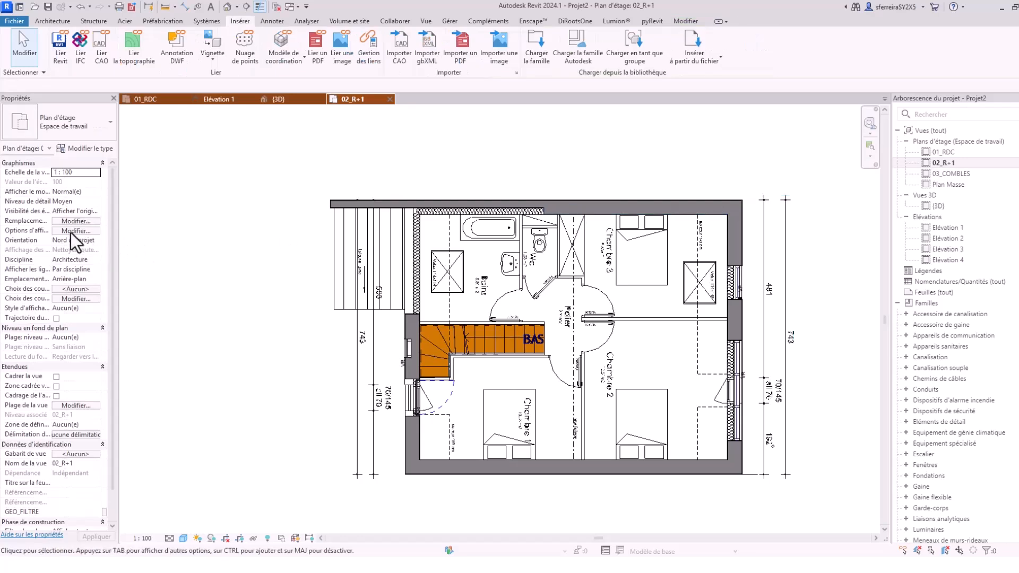
- Set the model display transparency of the 02_R+1 plan to 40 so the linked drawing shows through the walls
left_click(71, 232)
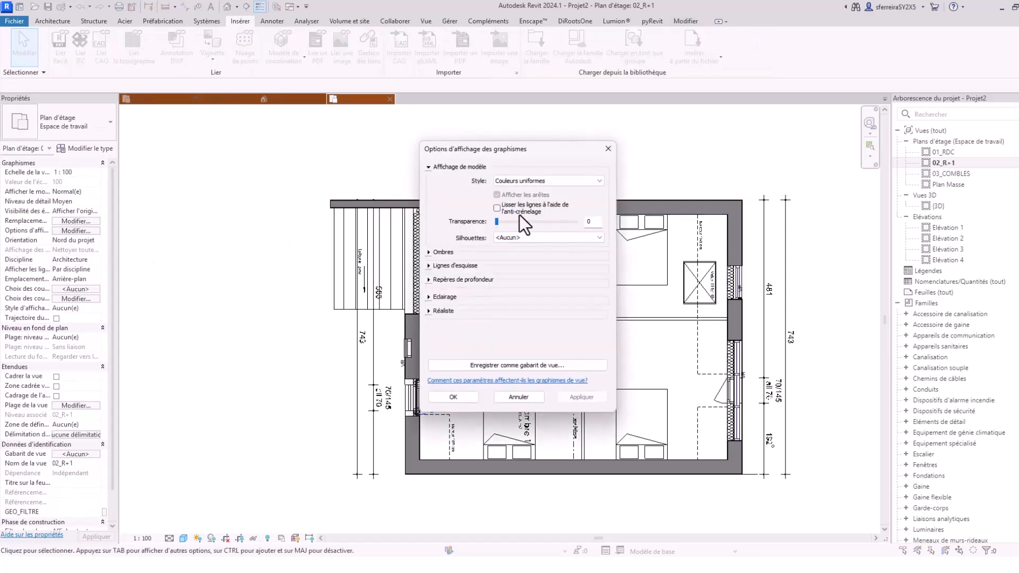
type("40")
left_click(453, 397)
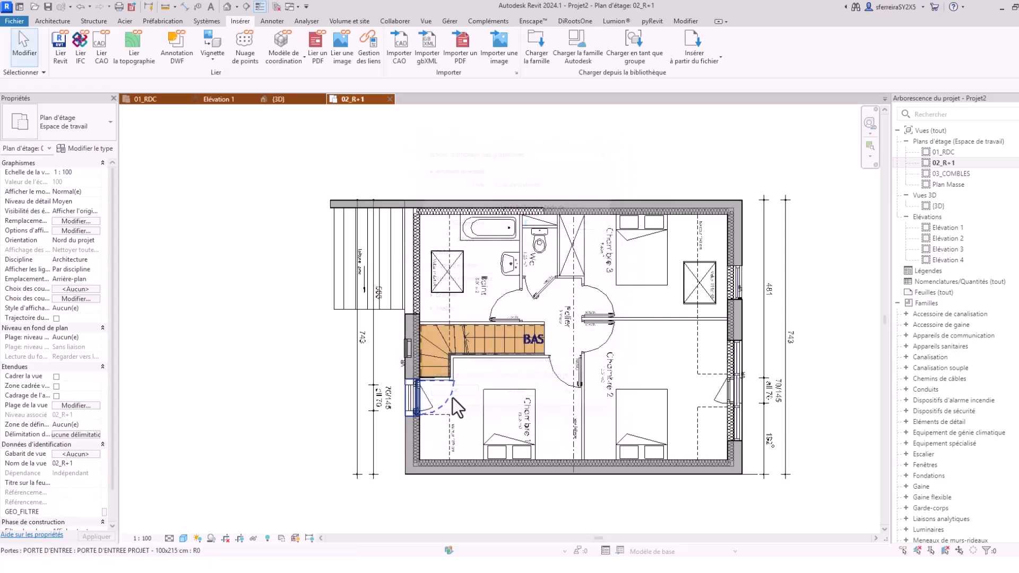
scroll(452, 399, "up", 3)
left_click(477, 195)
key("Escape")
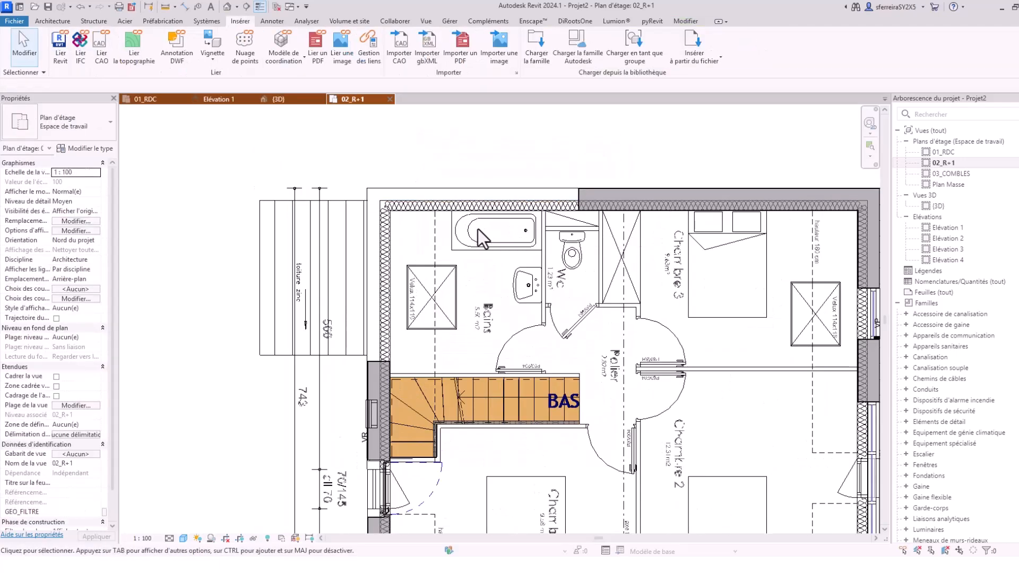
- Delete the copied 100x215 cm entrance door and the small window beside it from the exterior wall on the staircase side
scroll(478, 228, "down", 3)
scroll(458, 353, "up", 4)
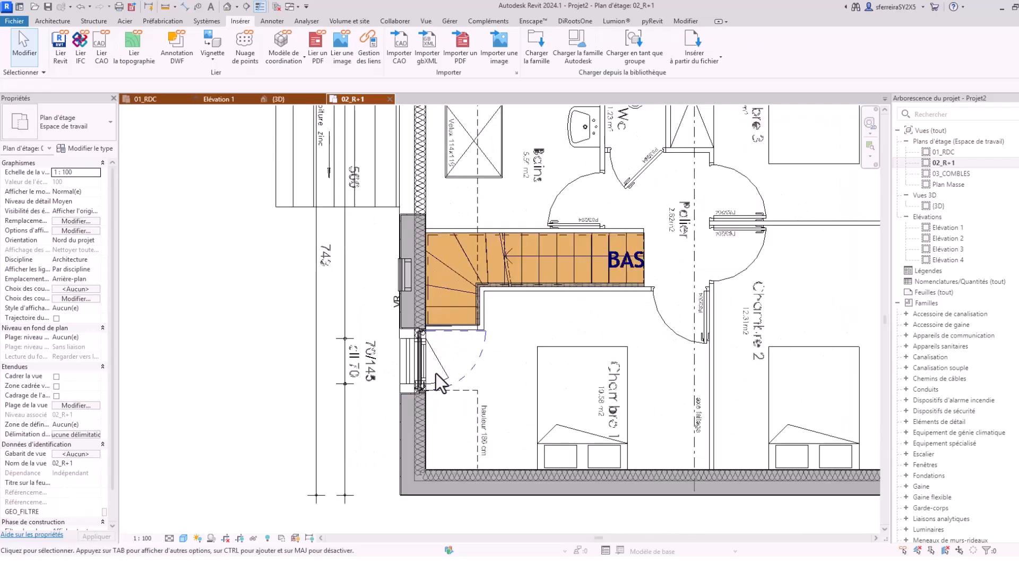
left_click(451, 389)
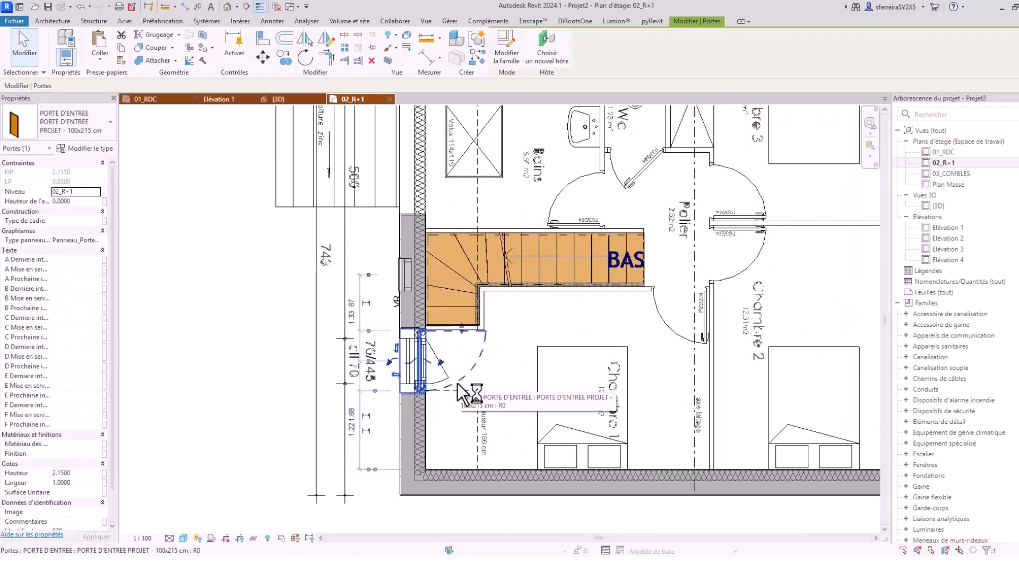
scroll(422, 383, "up", 2)
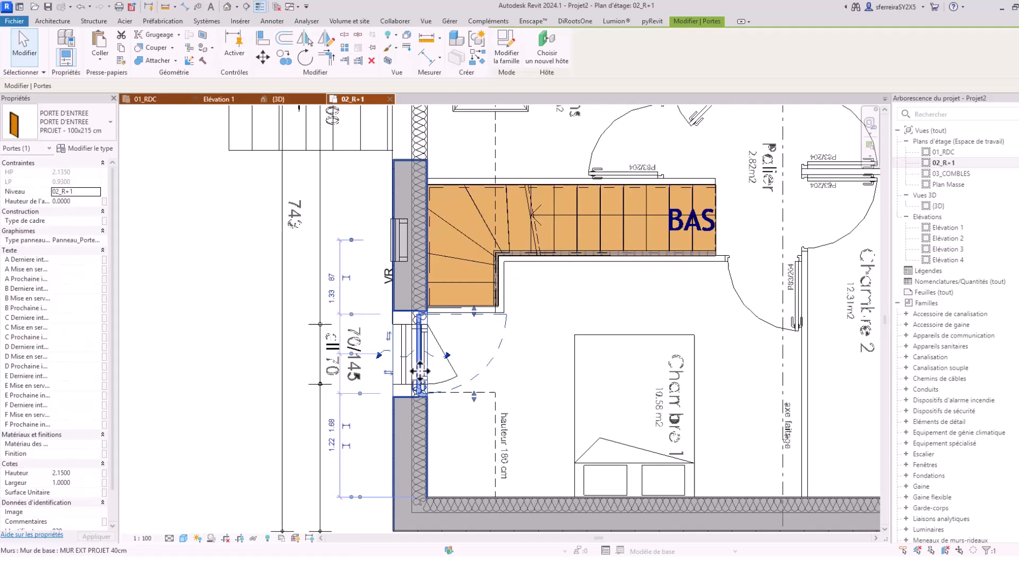
scroll(425, 345, "up", 2)
scroll(443, 332, "down", 3)
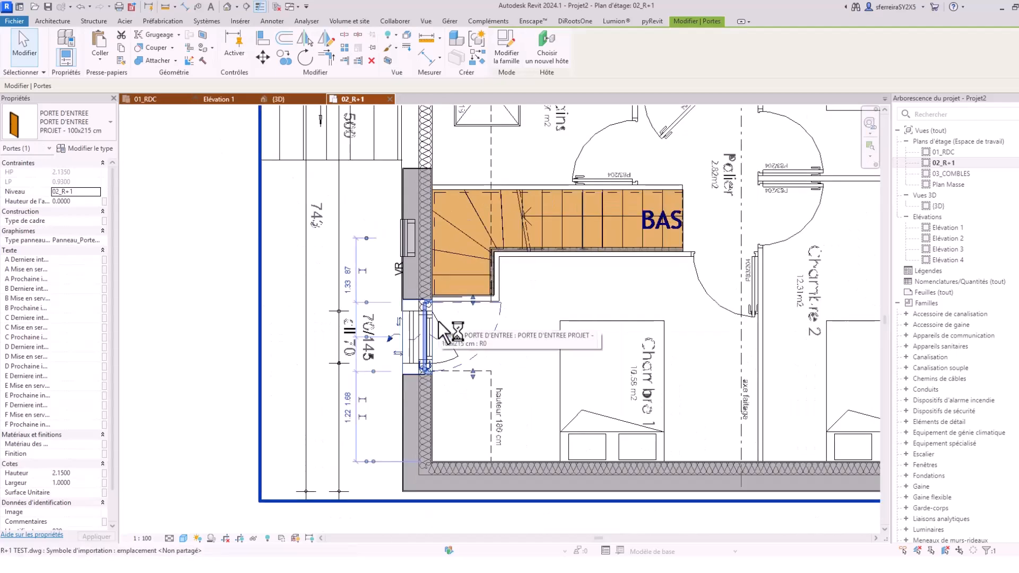
key("Delete")
left_click(409, 253)
key("Delete")
- Delete the copied three-panel and single-panel windows from the exterior wall alongside Chambre 2 and Chambre 3
scroll(409, 255, "up", 2)
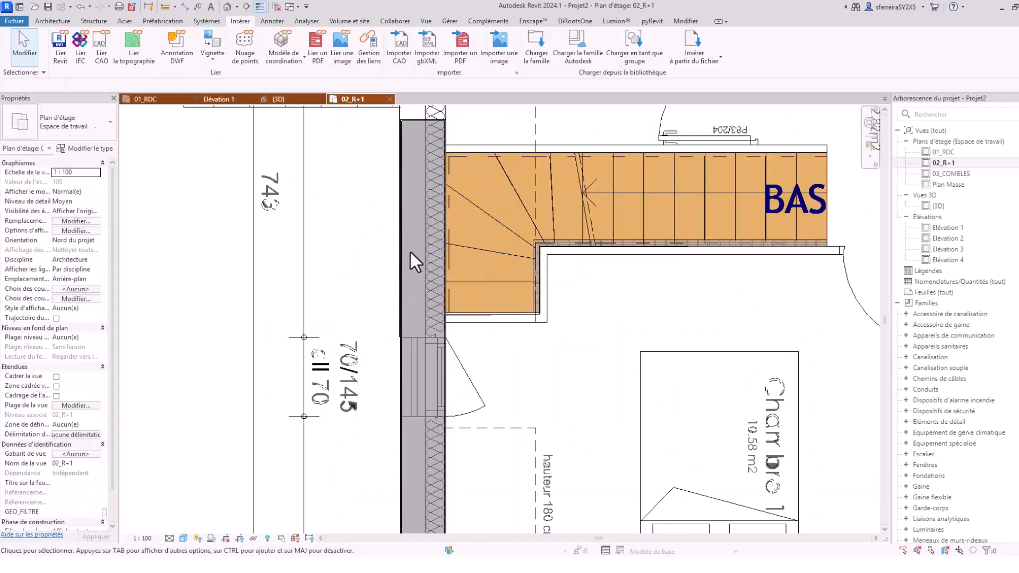
scroll(410, 253, "down", 5)
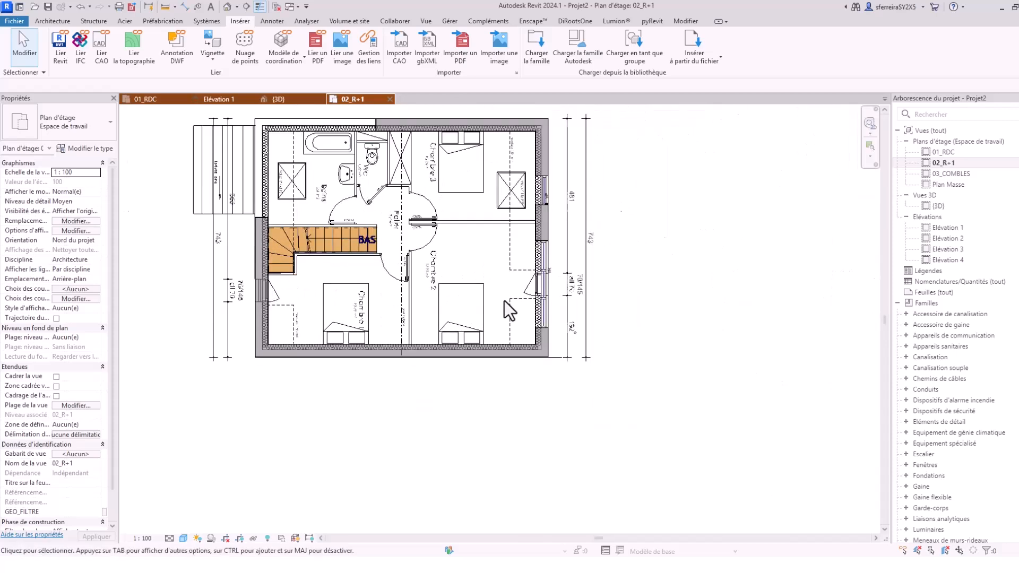
scroll(504, 301, "up", 2)
left_click(568, 291)
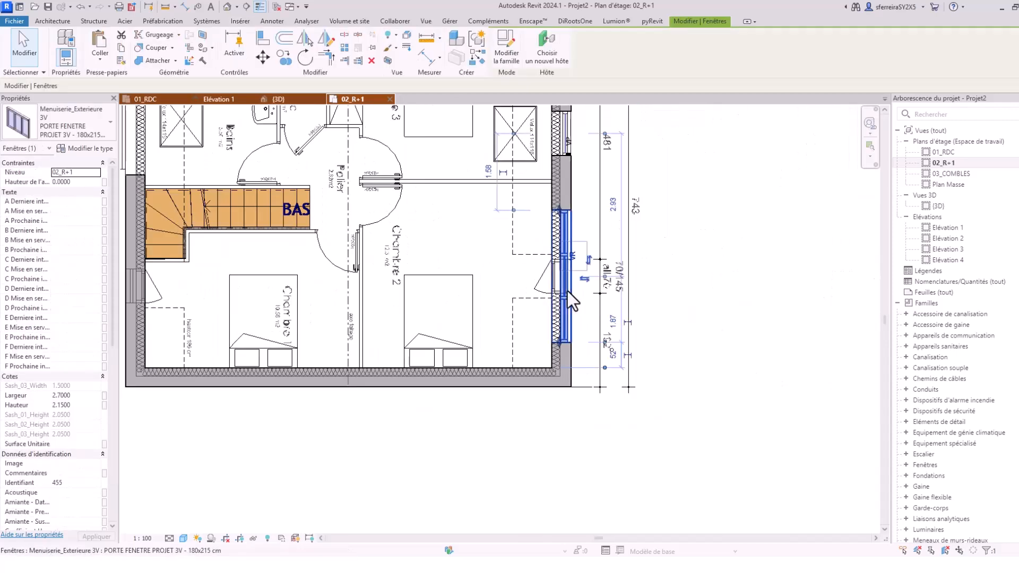
key("Delete")
scroll(568, 291, "down", 3)
scroll(547, 308, "up", 1)
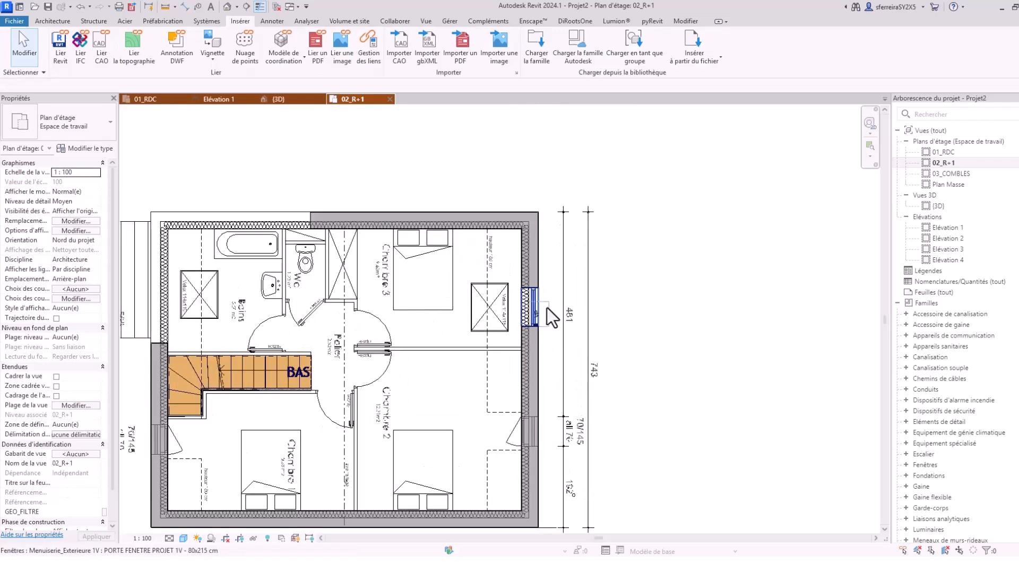
left_click(539, 307)
key("Delete")
- Trim/extend the staircase-side exterior wall and the shortened wall behind Chambre 3 to a closed corner around the bathroom
scroll(540, 308, "down", 3)
scroll(470, 345, "up", 5)
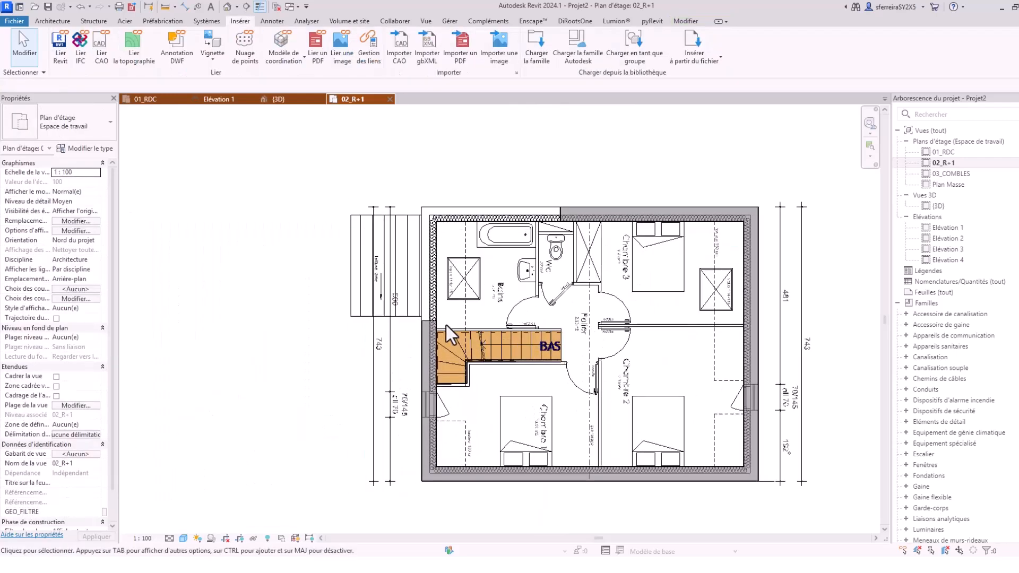
left_click(685, 22)
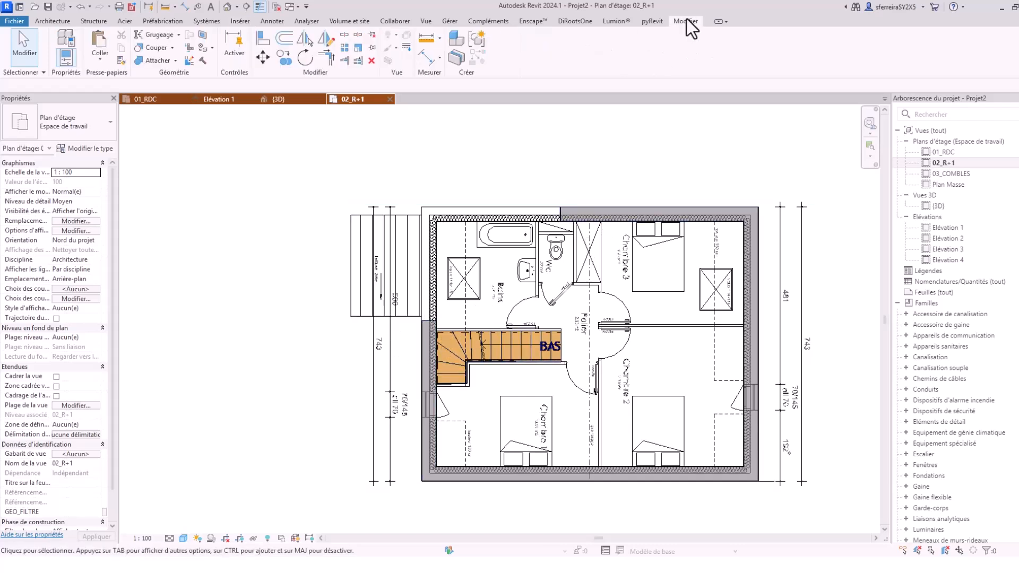
left_click(326, 56)
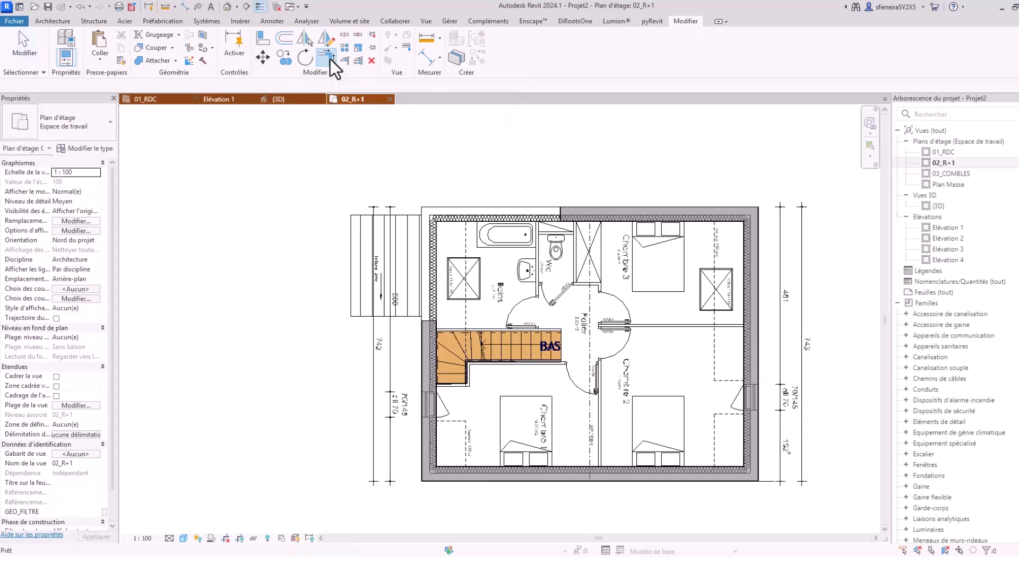
left_click(423, 353)
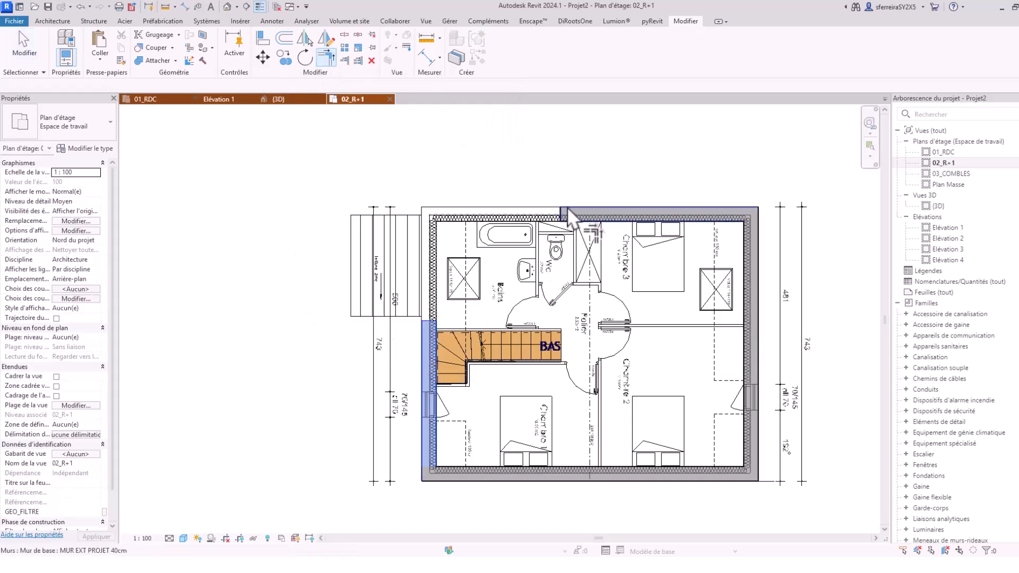
scroll(578, 345, "up", 4)
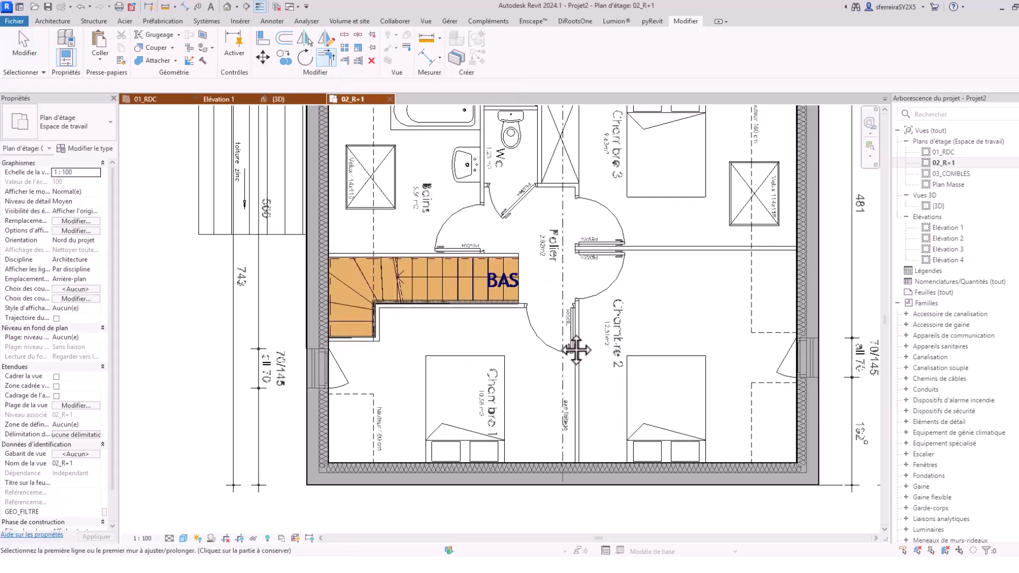
scroll(528, 337, "down", 3)
scroll(489, 310, "up", 4)
scroll(494, 309, "up", 1)
middle_click_drag(380, 288, 472, 287)
scroll(473, 285, "down", 4)
middle_click_drag(590, 319, 478, 296)
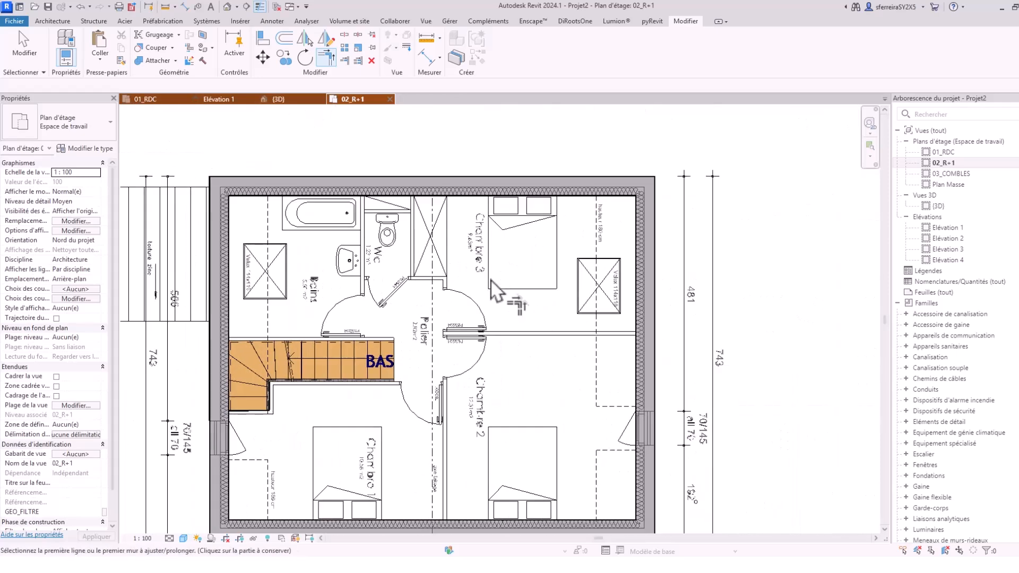
- Draw a MUR INT CLO PROJET 7cm wall from the exterior wall between Chambre 1 and Chambre 2 to the landing's closet corner
scroll(494, 287, "down", 3)
left_click(49, 21)
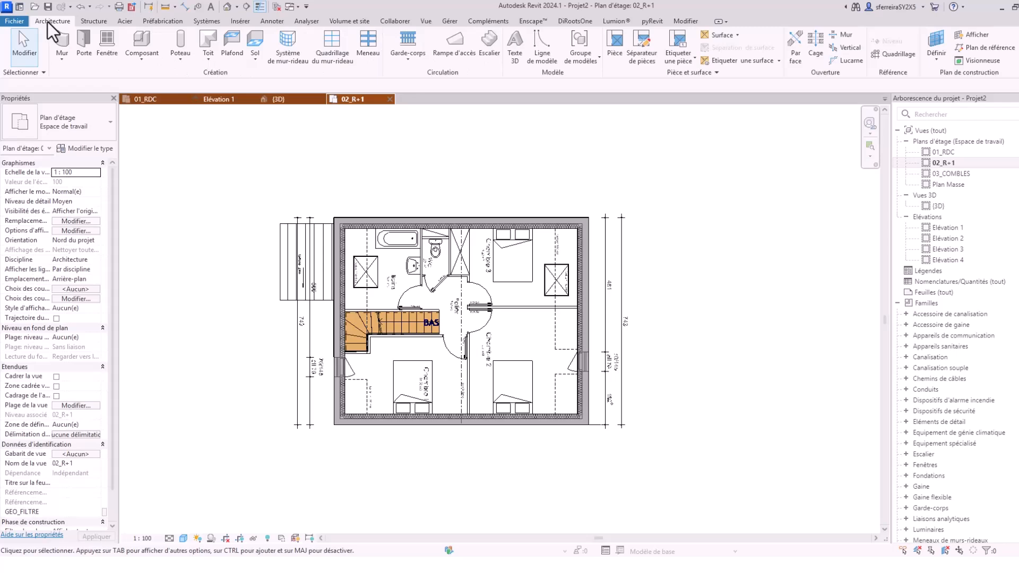
left_click(62, 42)
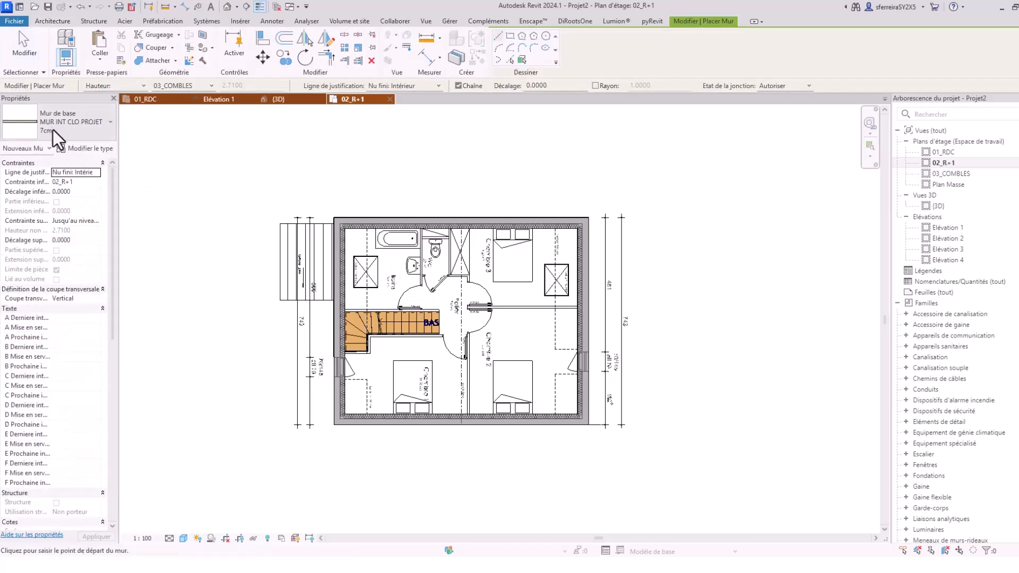
scroll(432, 289, "up", 3)
scroll(432, 288, "down", 2)
scroll(358, 311, "up", 6)
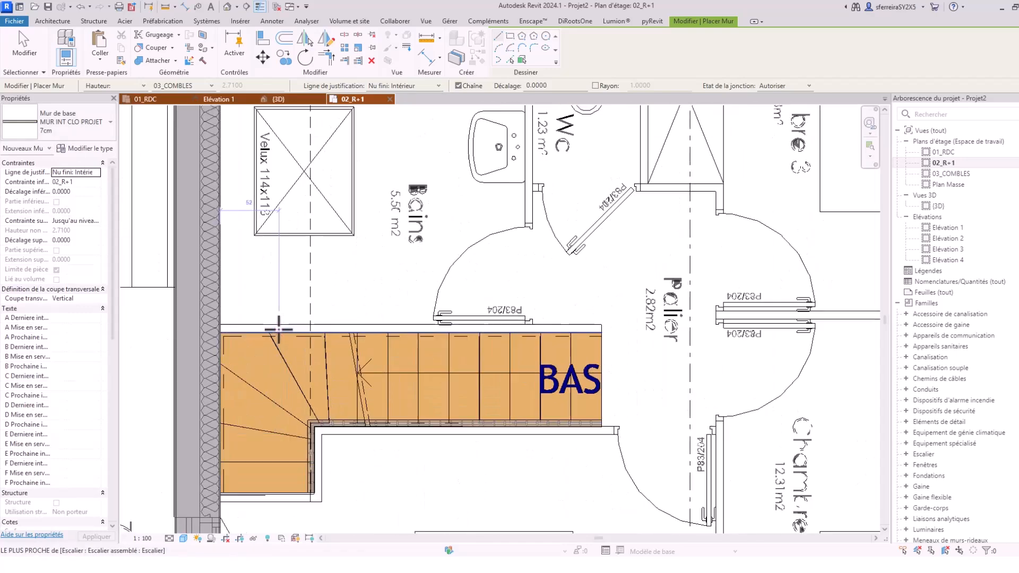
scroll(444, 303, "down", 4)
scroll(491, 504, "up", 6)
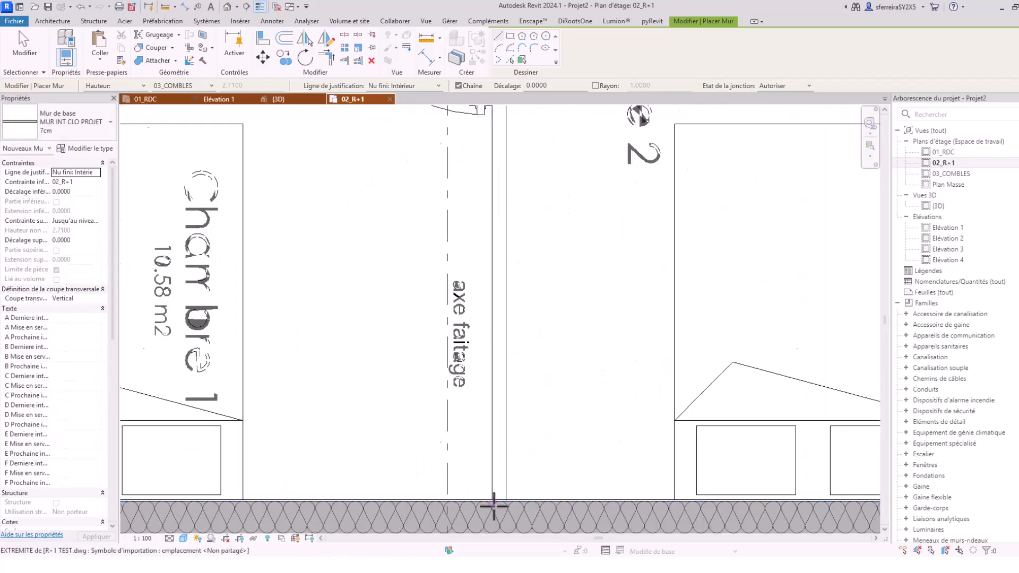
scroll(494, 504, "up", 3)
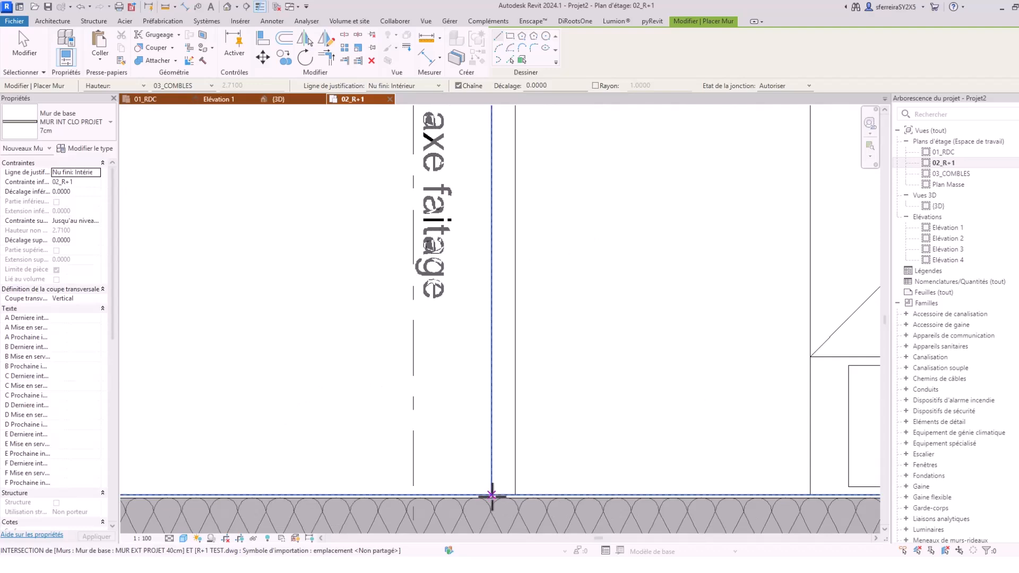
left_click(492, 495)
scroll(501, 424, "down", 8)
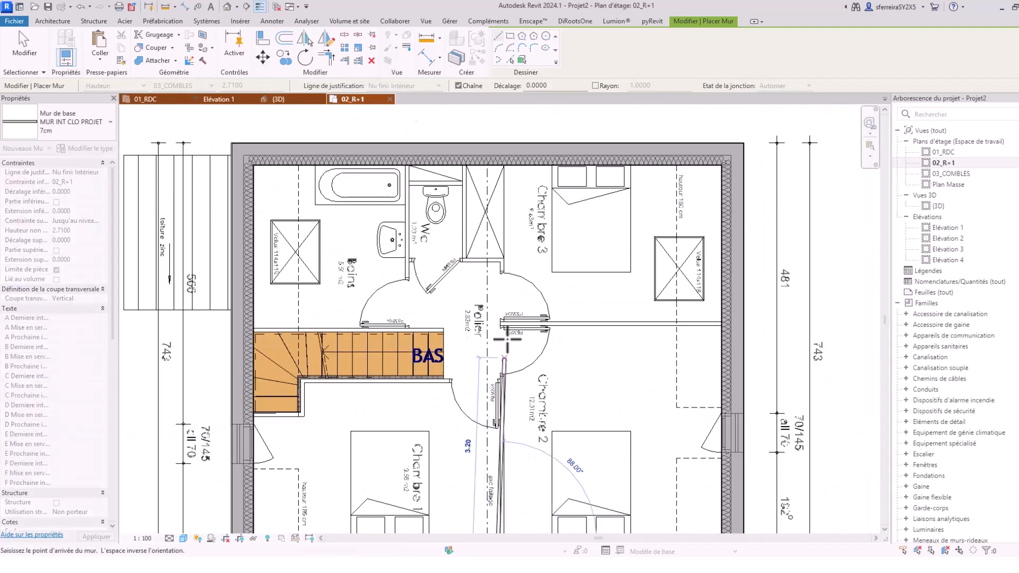
scroll(495, 272, "up", 4)
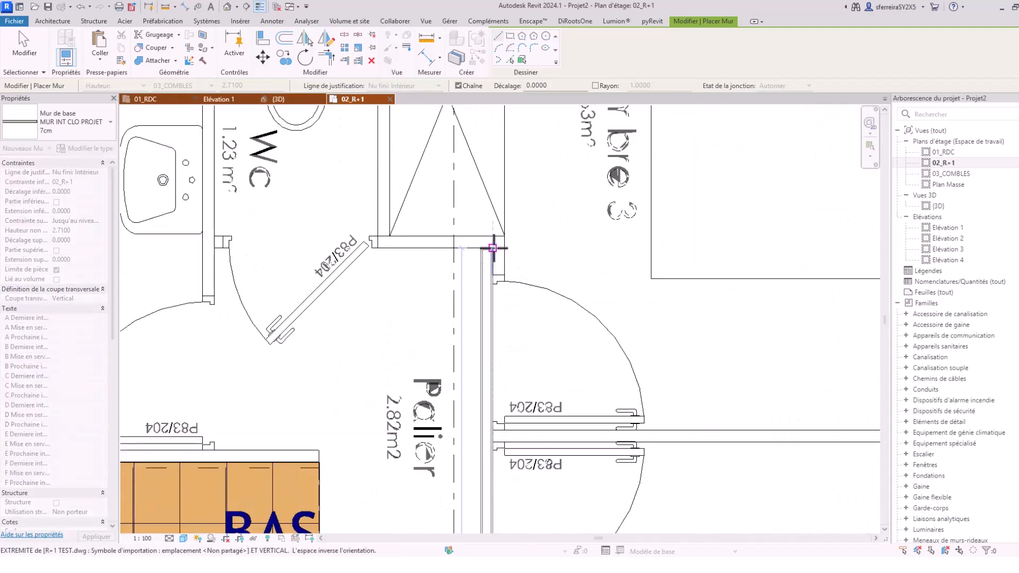
scroll(493, 248, "up", 2)
left_click(492, 248)
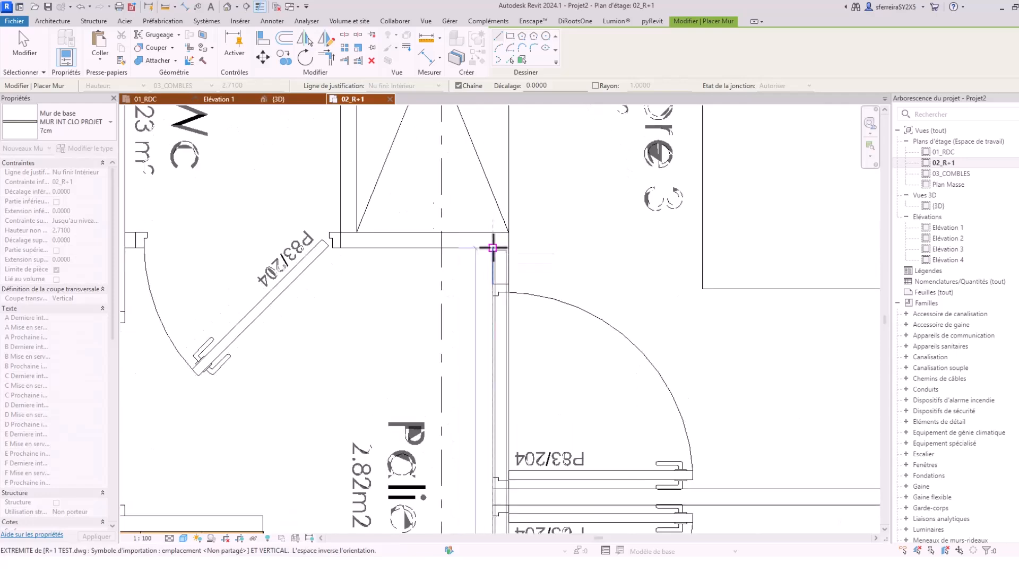
- Continue the 7 cm partition from the closet corner along the landing to the bathroom side of the WC
scroll(493, 245, "up", 2)
scroll(478, 247, "down", 4)
scroll(313, 246, "up", 3)
left_click(296, 251)
- Draw the 7 cm partition between the WC and the closet, from the exterior wall to the landing partition
scroll(296, 249, "down", 6)
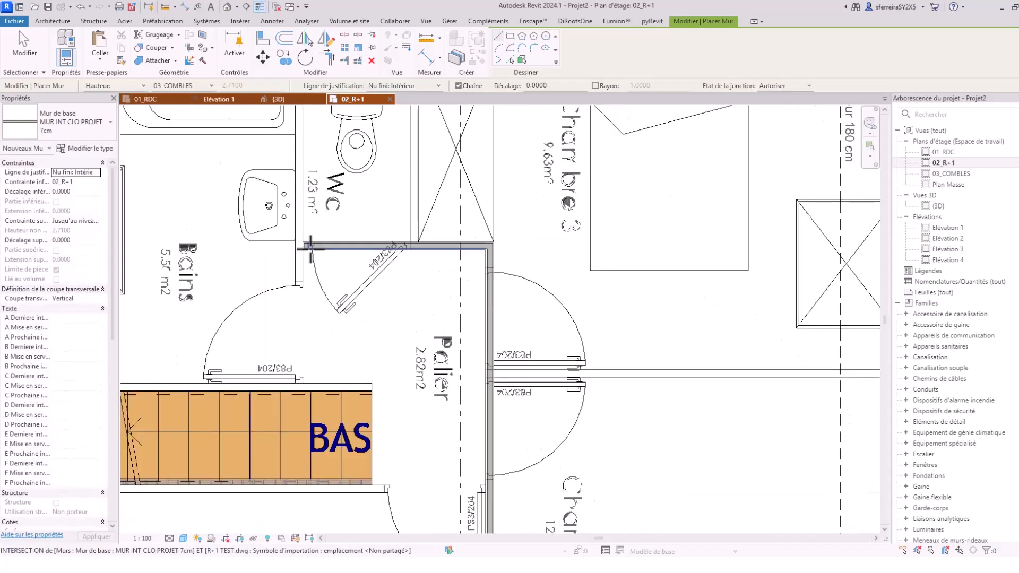
scroll(427, 218, "up", 5)
left_click(420, 166)
scroll(424, 284, "down", 4)
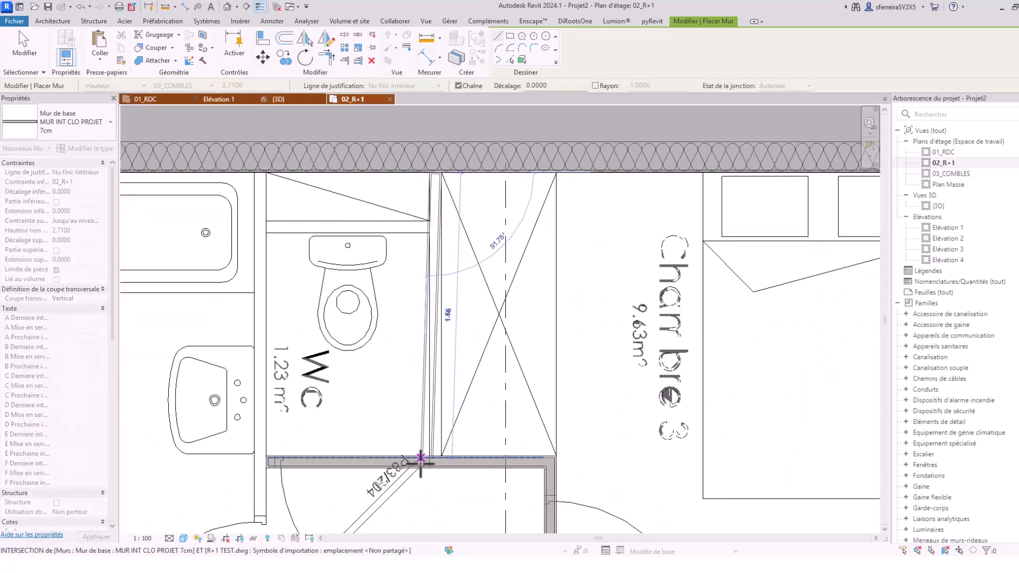
left_click(430, 466)
key("Escape")
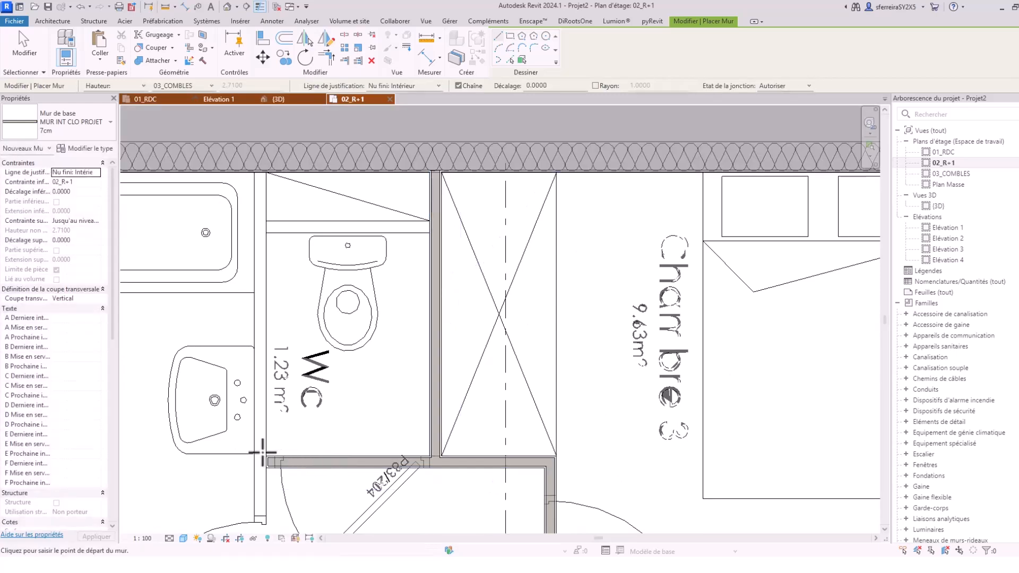
- Draw the 7 cm partition between the bathroom and the WC, from the landing partition to the exterior wall
left_click(266, 456)
left_click(267, 172)
key("Escape")
key("Escape")
- Draw the 7 cm partition between the bathroom and the staircase, from the landing end of the stairs to the exterior wall
scroll(271, 181, "down", 2)
middle_click_drag(316, 402, 357, 311)
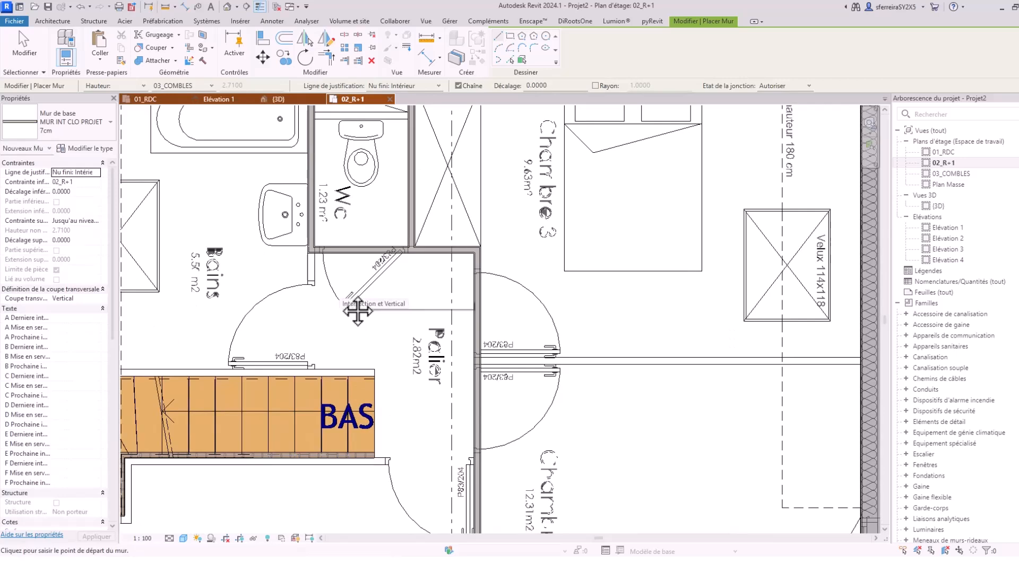
scroll(350, 303, "down", 2)
middle_click_drag(297, 342, 411, 323)
scroll(471, 325, "up", 4)
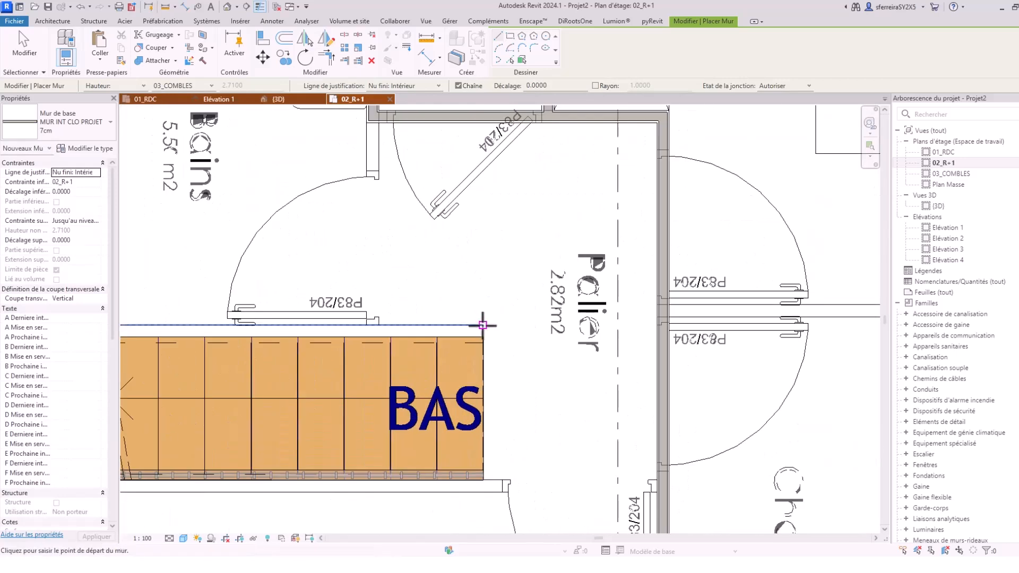
left_click(483, 325)
middle_click_drag(329, 325, 626, 321)
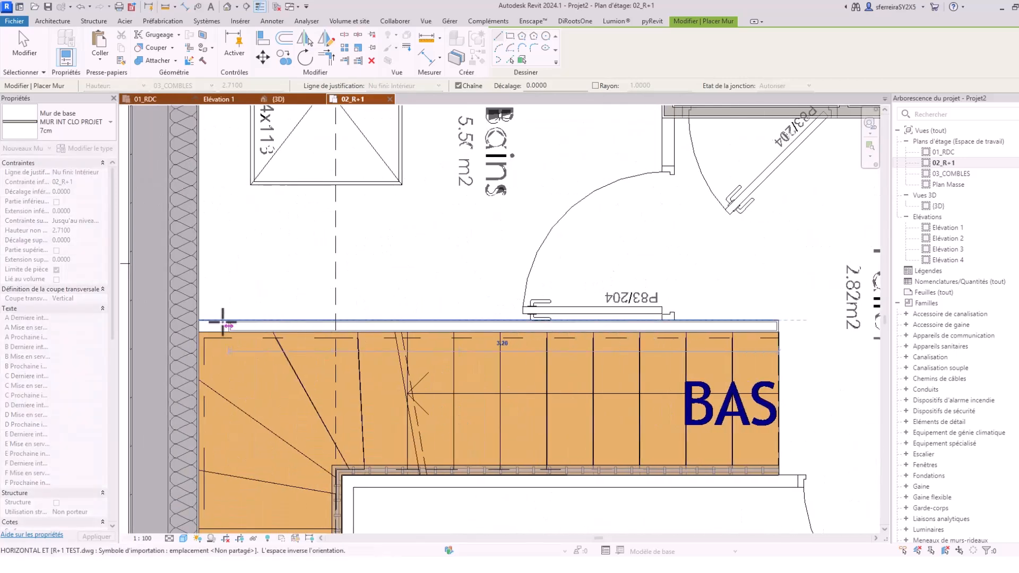
left_click(197, 320)
key("Escape")
- Draw the 7 cm partition across the foot of the stairs, from the exterior wall to the staircase's outer corner
scroll(281, 287, "down", 5)
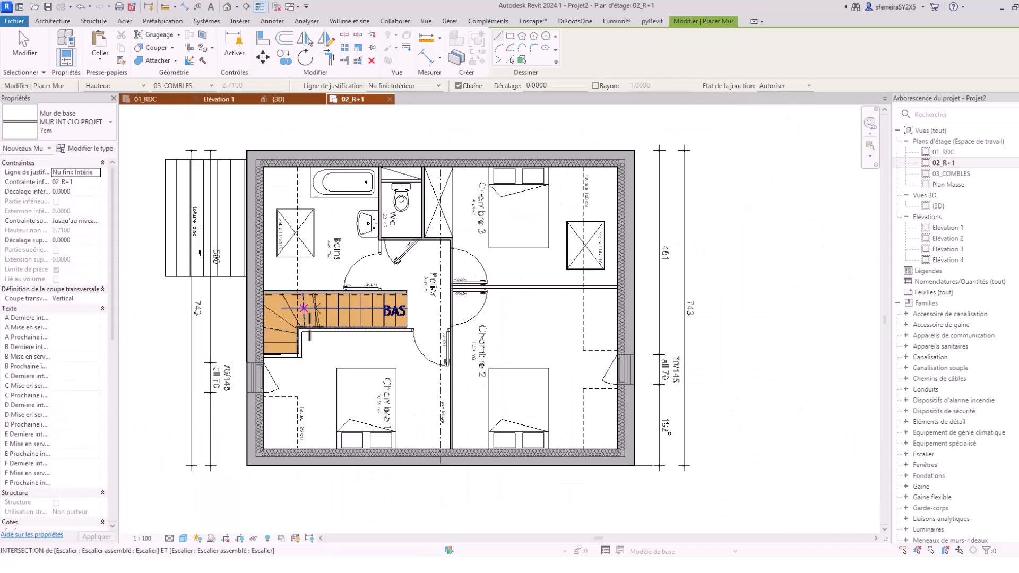
scroll(302, 357, "up", 3)
scroll(212, 353, "up", 5)
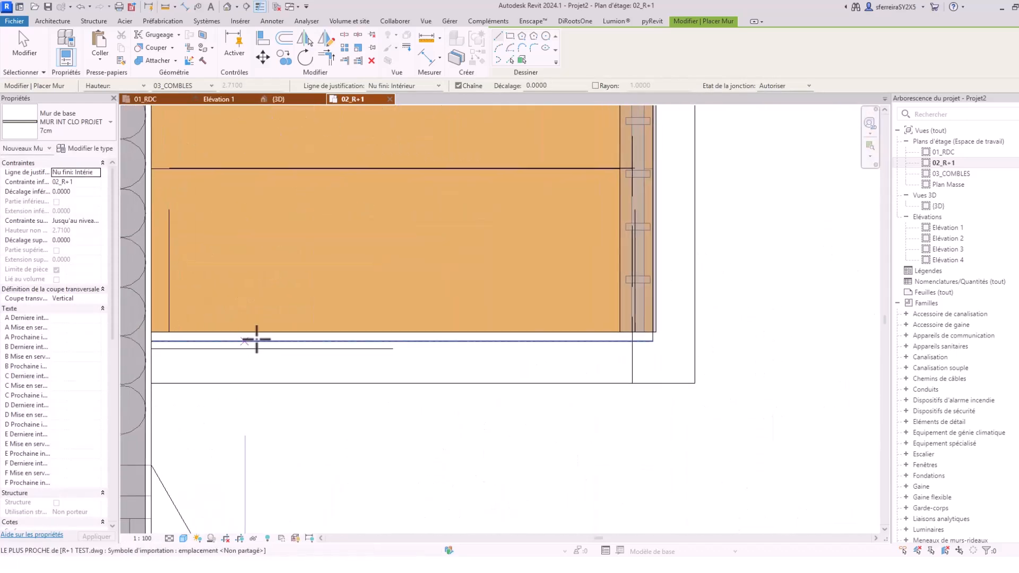
scroll(359, 326, "down", 2)
scroll(272, 341, "up", 2)
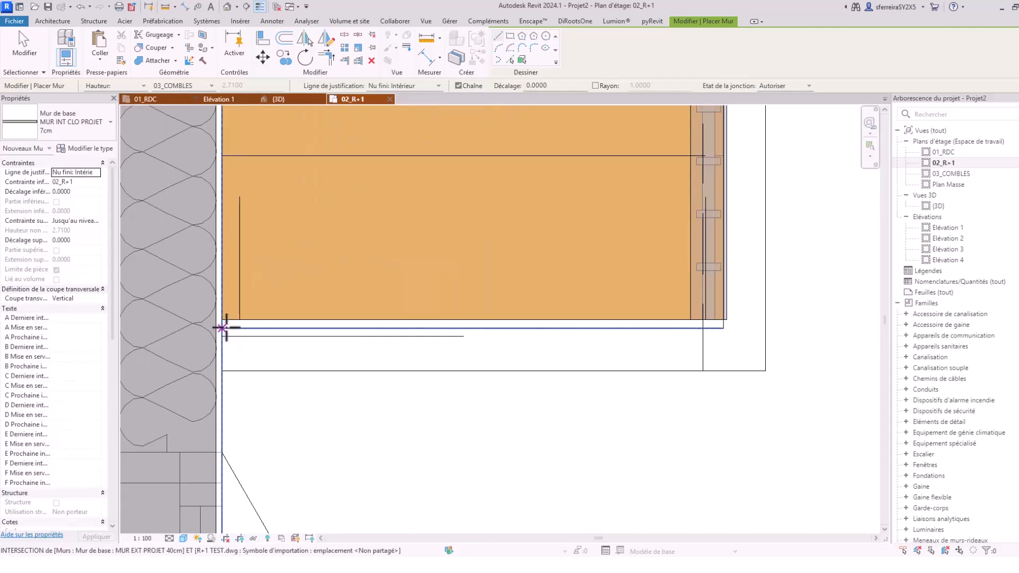
left_click(222, 328)
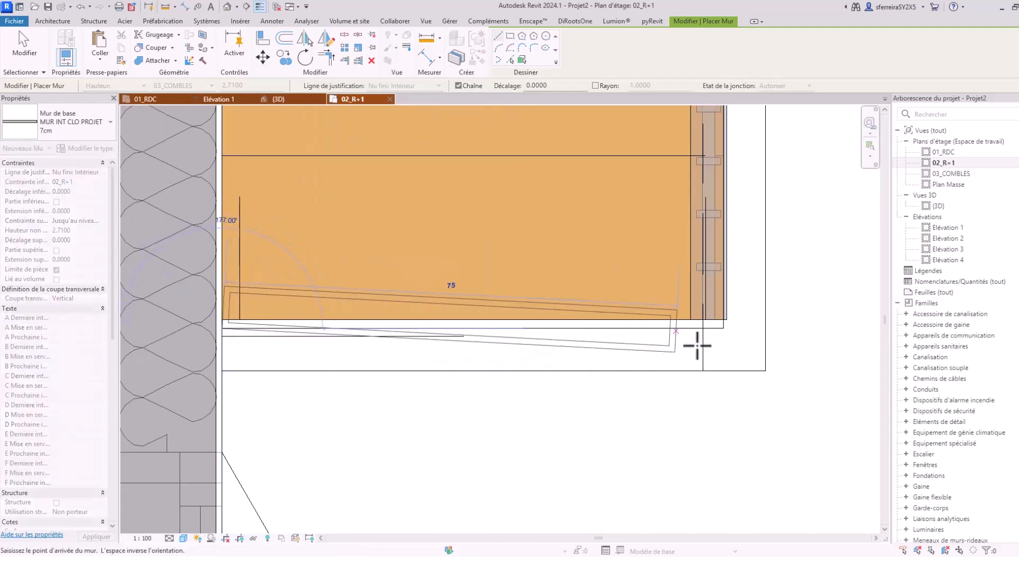
scroll(722, 326, "down", 3)
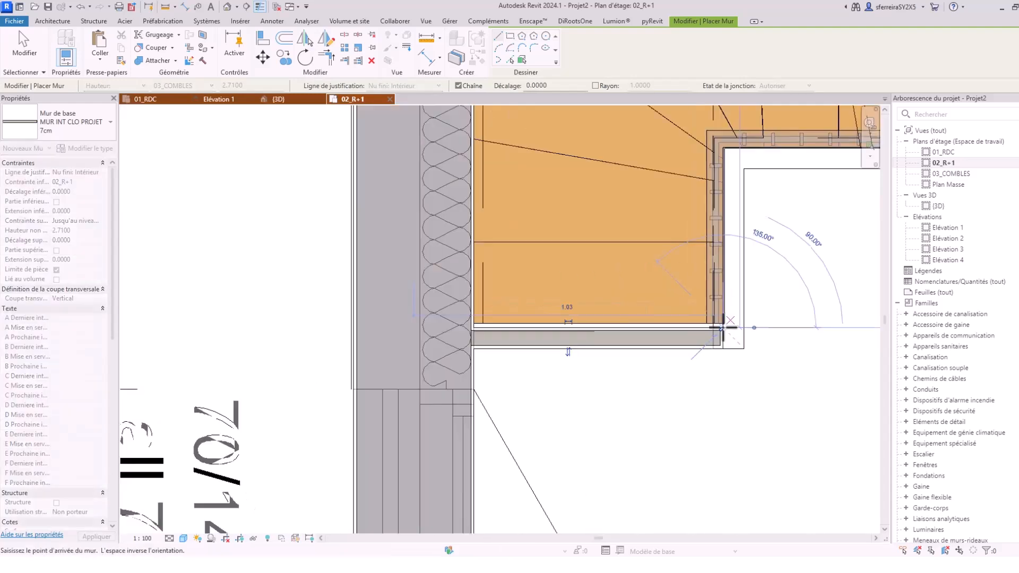
- Continue the 7 cm partition up to the staircase's inner corner and along the flight to the Chambre 2 partition
scroll(614, 376, "up", 3)
scroll(552, 364, "up", 4)
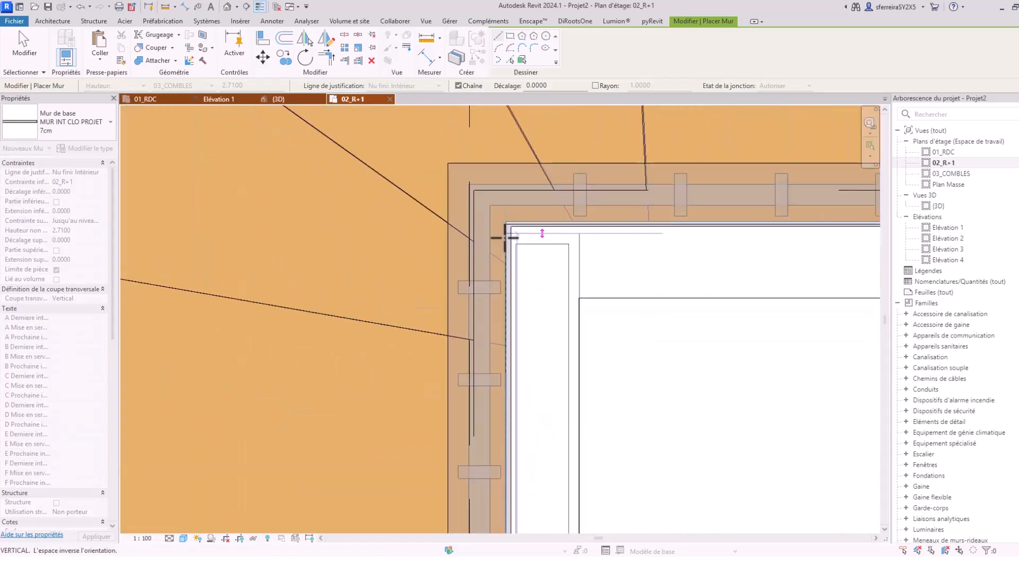
scroll(506, 232, "down", 1)
left_click(508, 232)
scroll(342, 302, "down", 3)
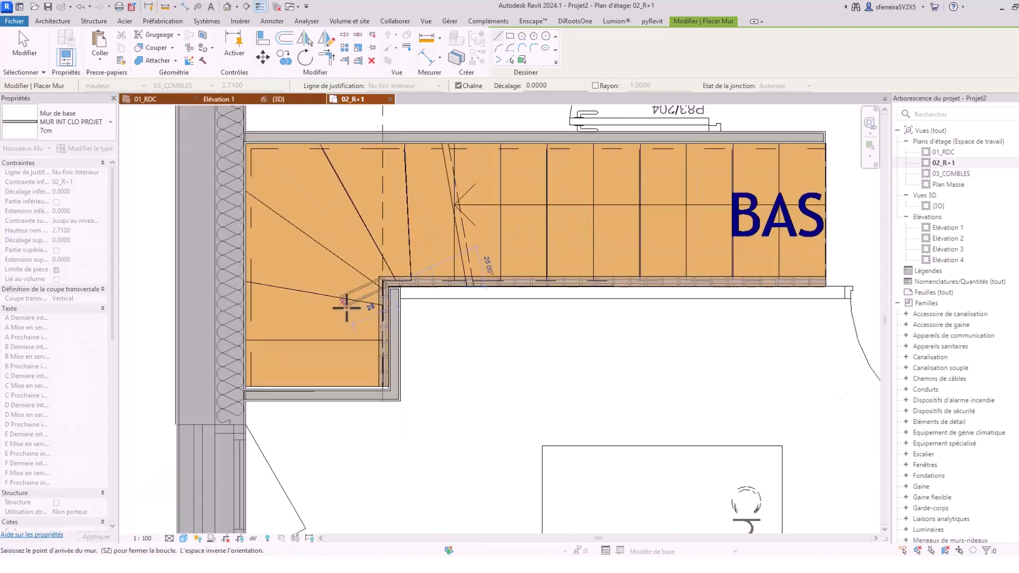
scroll(610, 318, "down", 2)
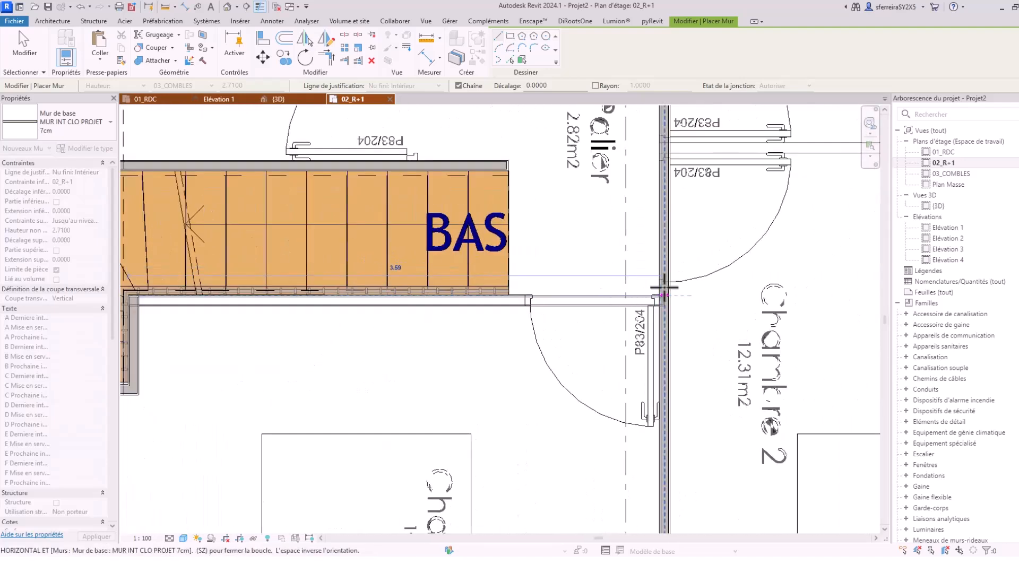
key("Escape")
scroll(541, 310, "down", 4)
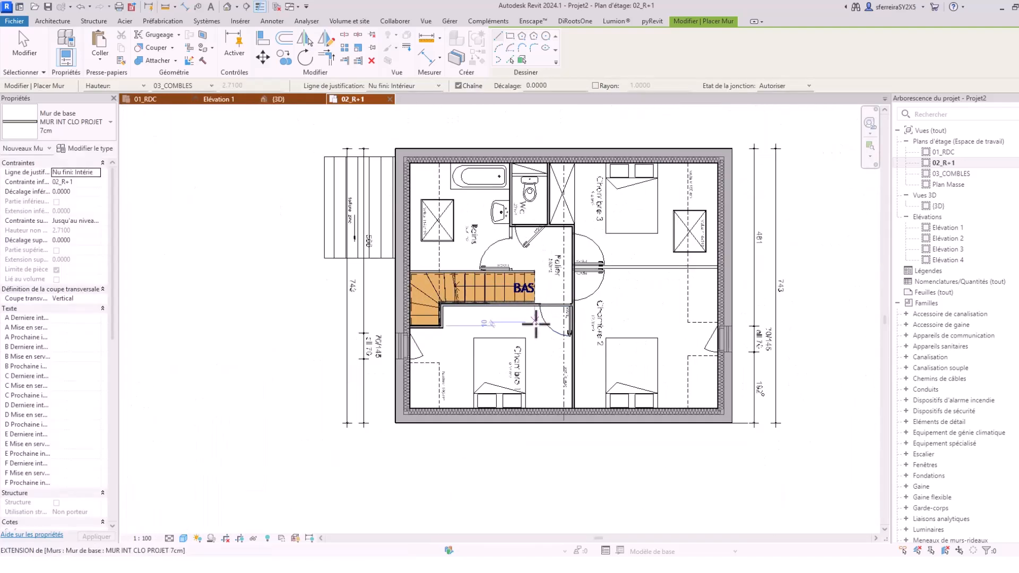
- Draw the 7 cm partition between Chambre 3 and Chambre 2, from the exterior wall to the landing partition
scroll(587, 301, "up", 4)
scroll(715, 257, "up", 3)
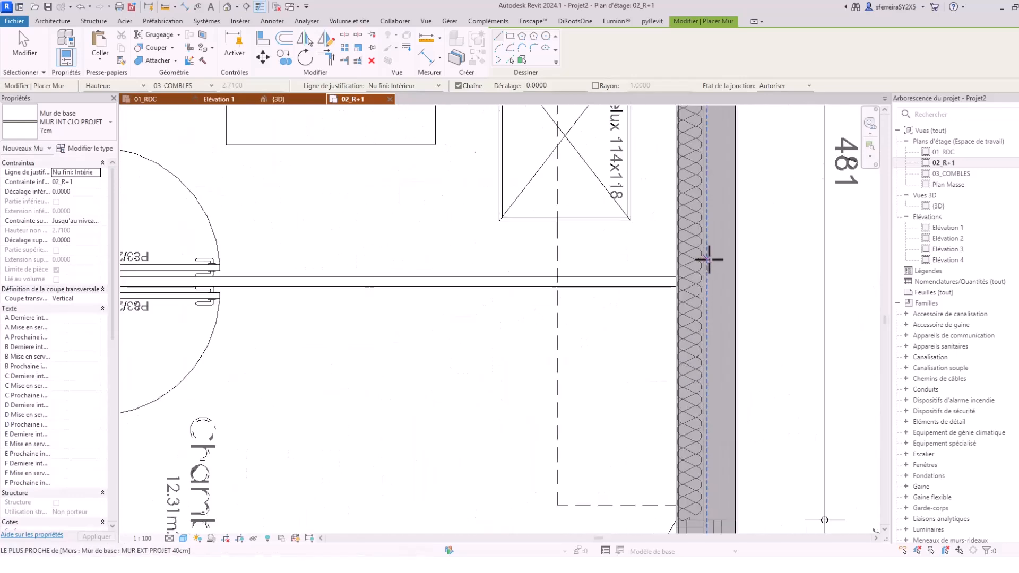
scroll(668, 309, "up", 3)
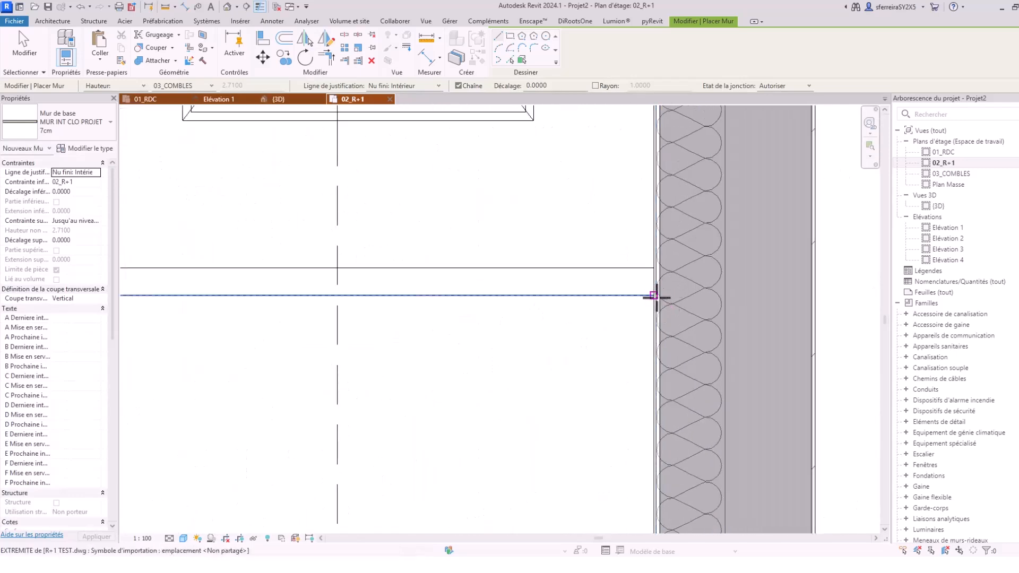
scroll(659, 295, "up", 2)
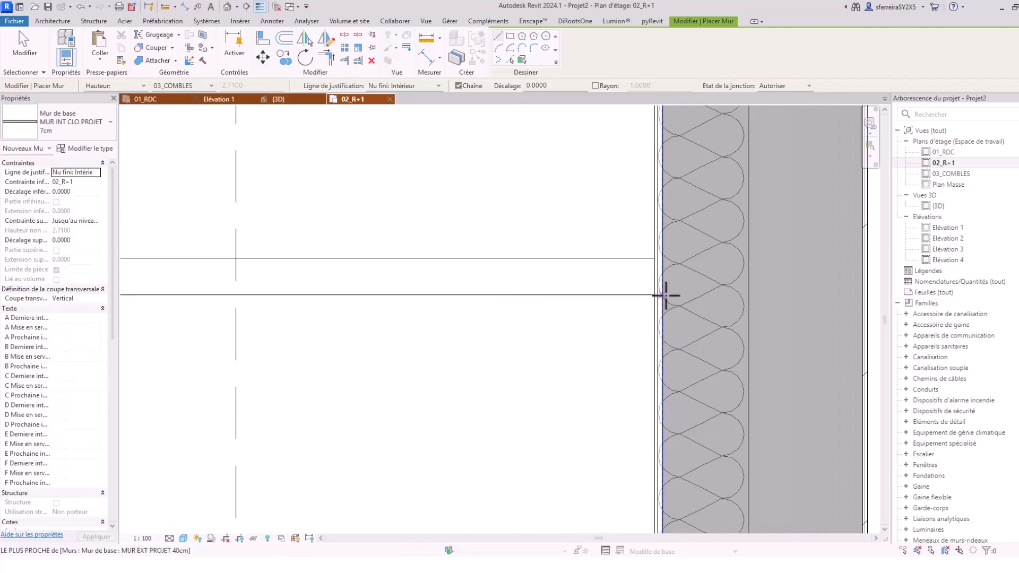
left_click(657, 296)
scroll(422, 318, "down", 2)
scroll(412, 315, "down", 3)
middle_click_drag(246, 303, 700, 315)
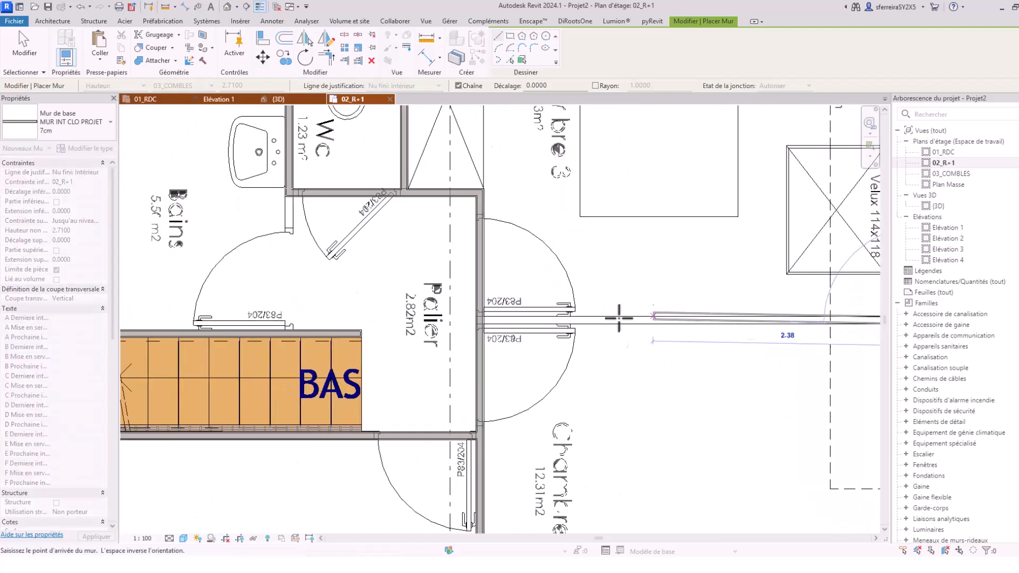
scroll(540, 321, "up", 2)
left_click(435, 324)
scroll(575, 312, "down", 5)
key("Escape")
middle_click_drag(574, 366, 584, 274)
key("Escape")
- Extend the partition between the bathroom and the WC down to the partition along the stairs
scroll(509, 179, "up", 2)
middle_click_drag(509, 179, 493, 273)
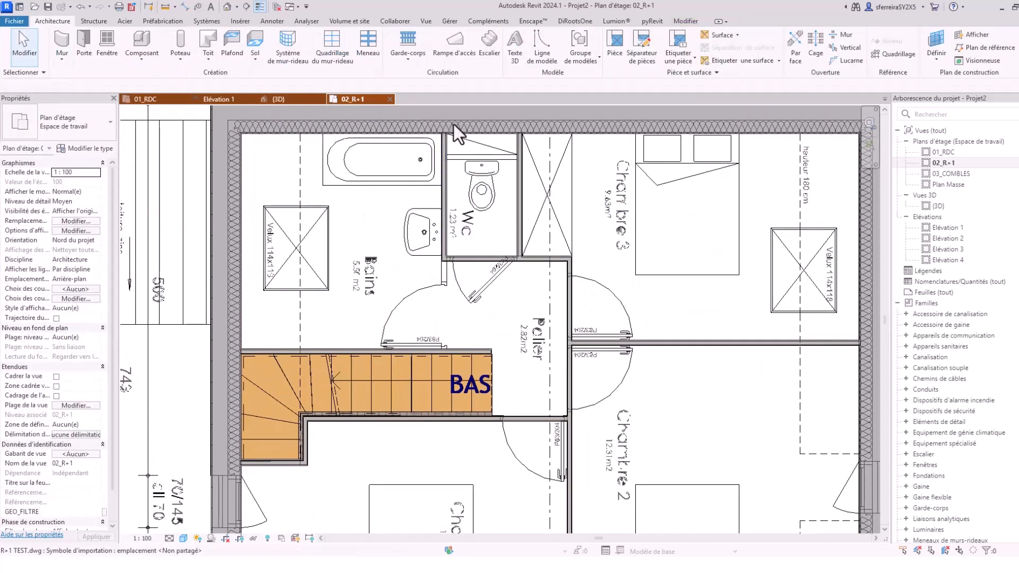
left_click(678, 22)
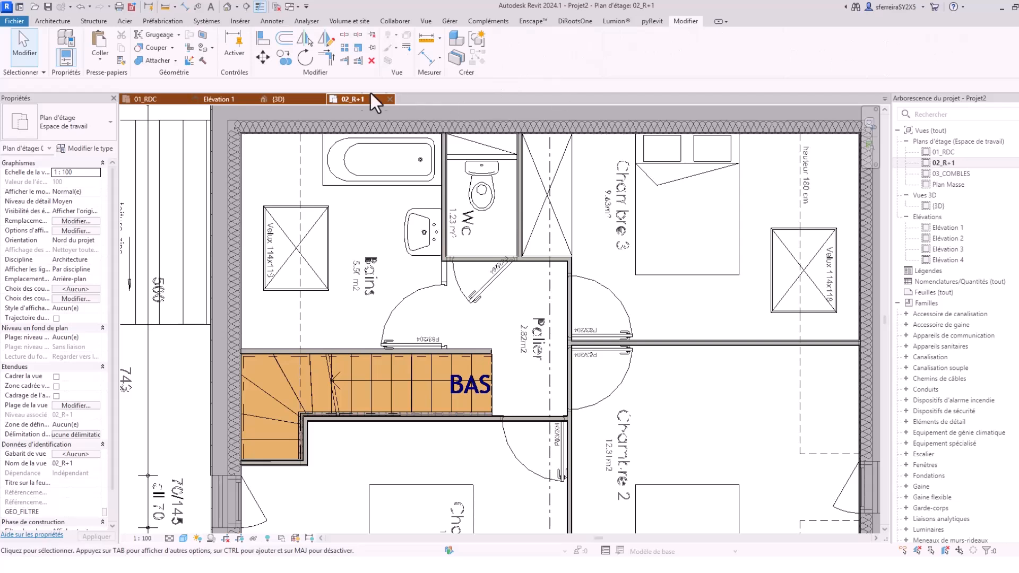
left_click(345, 62)
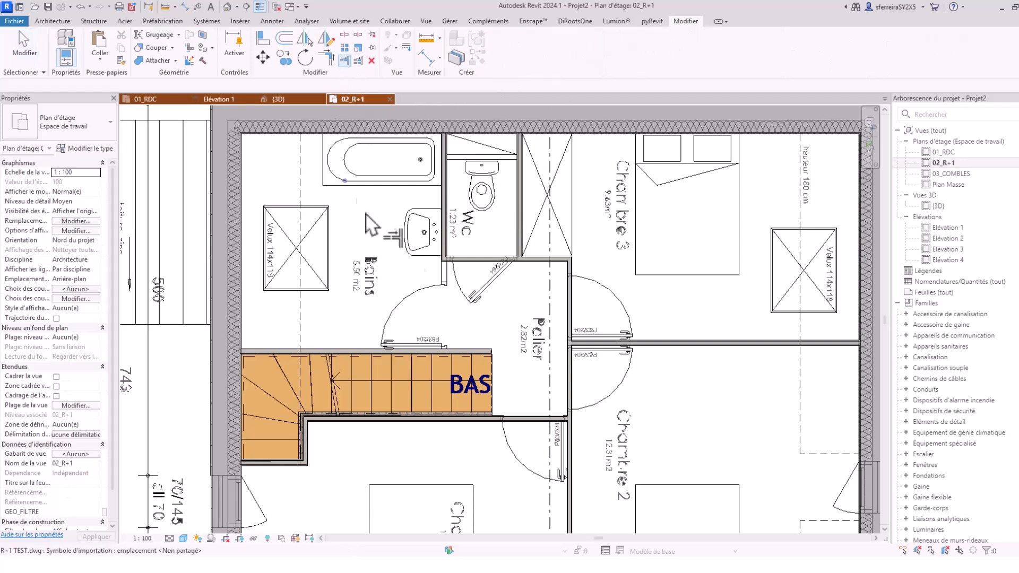
left_click(470, 350)
left_click(449, 237)
key("Escape")
key("Escape")
scroll(449, 241, "down", 5)
- Draw a 7 cm partition behind the toilet, between the two side partitions of the WC
scroll(513, 289, "up", 7)
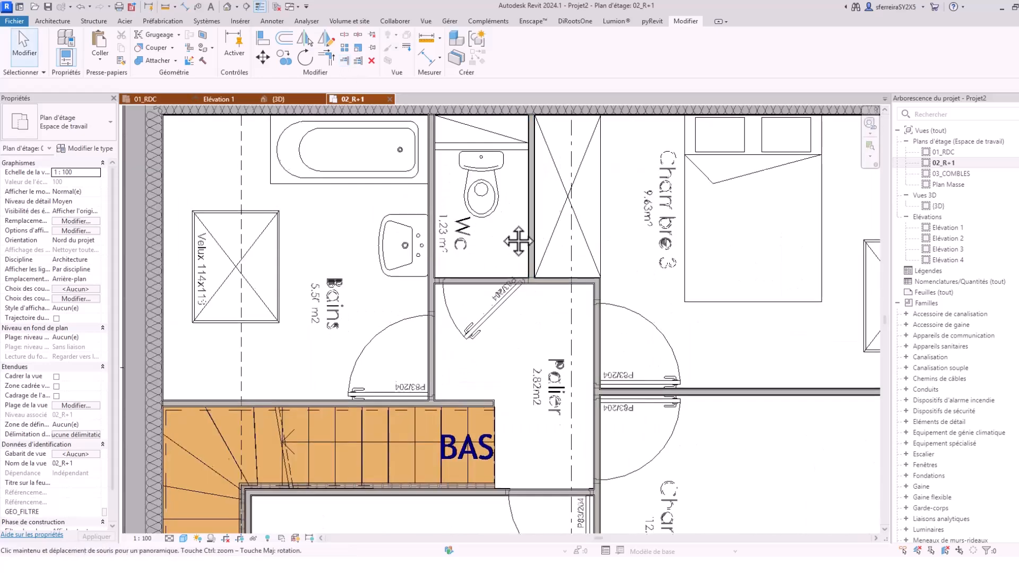
scroll(508, 281, "up", 3)
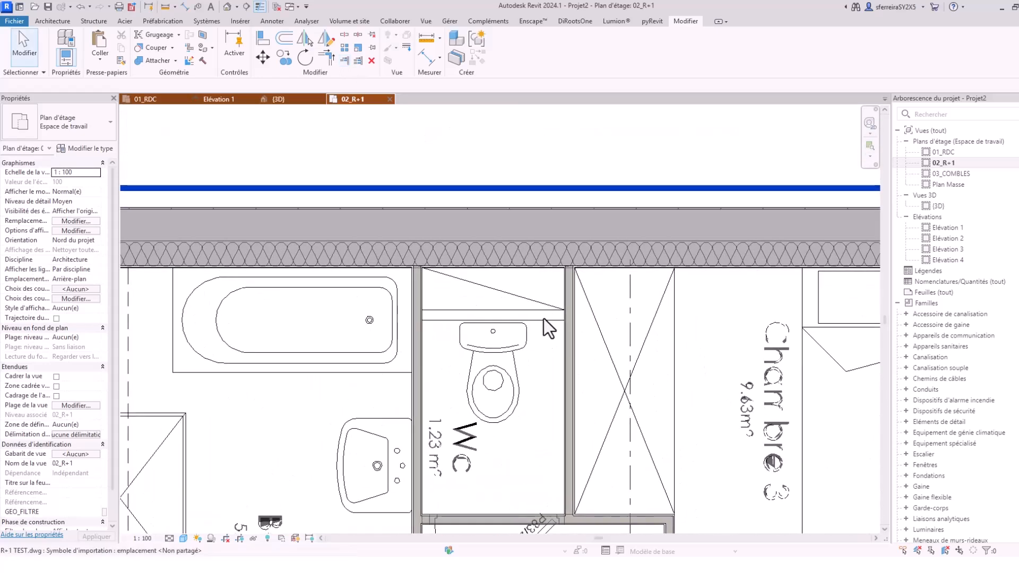
left_click(52, 22)
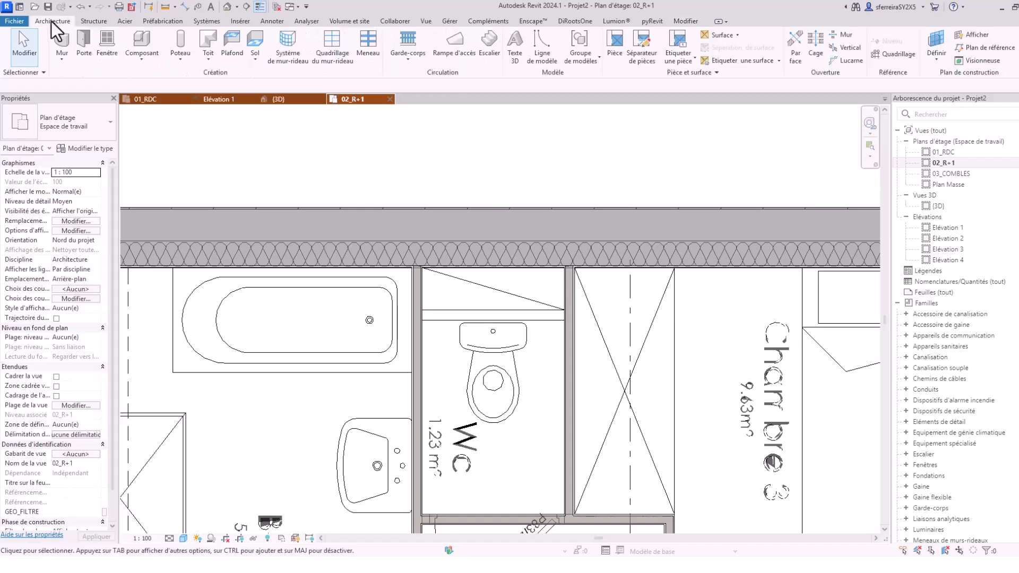
left_click(67, 39)
scroll(444, 288, "up", 2)
left_click(410, 334)
left_click(626, 334)
key("Escape")
key("Escape")
scroll(555, 281, "down", 6)
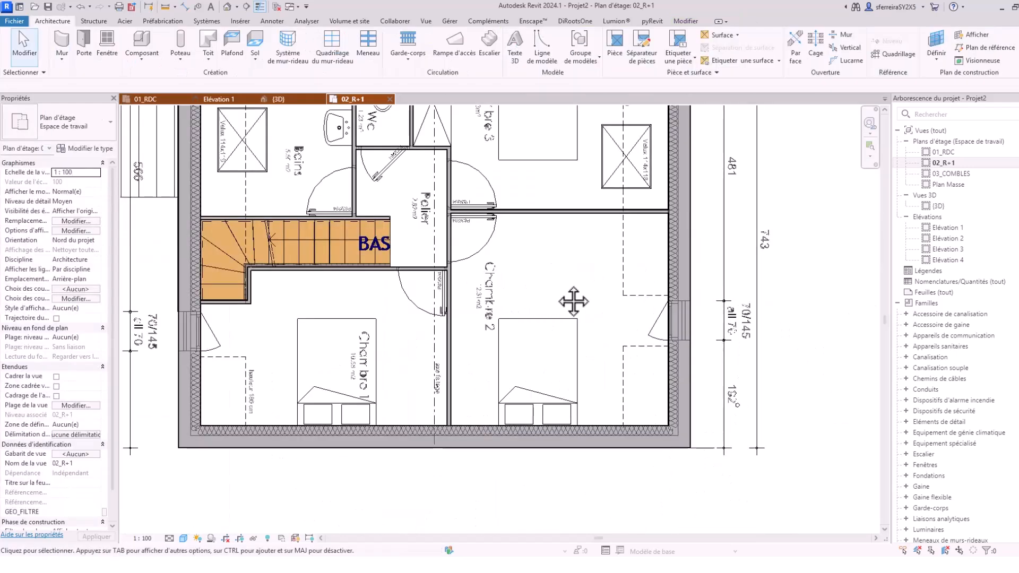
- Place a PORTE INT PROJET - 83x204 cm interior door in the partition between the WC and the landing
scroll(420, 289, "up", 3)
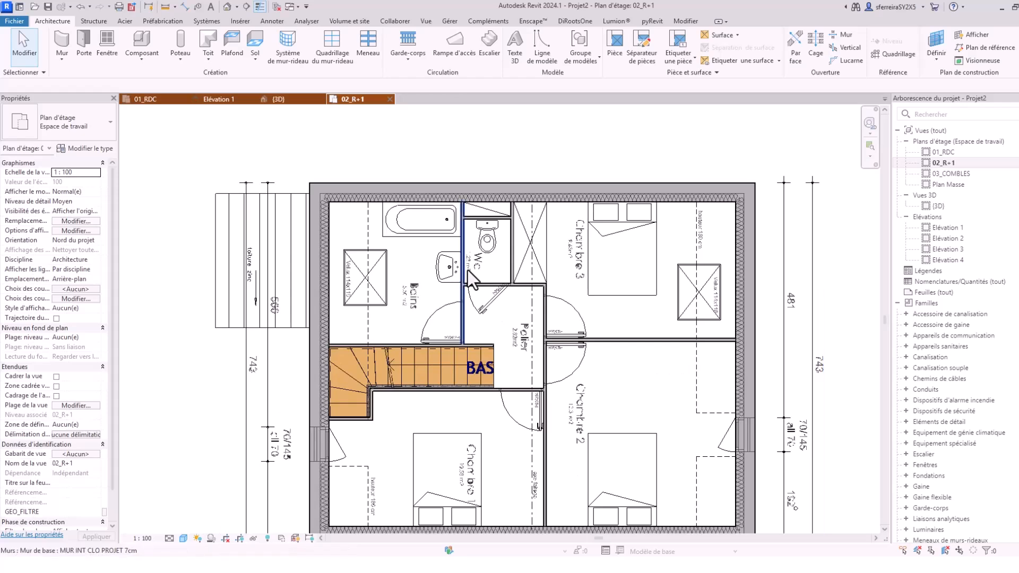
scroll(467, 270, "up", 2)
middle_click_drag(476, 283, 511, 296)
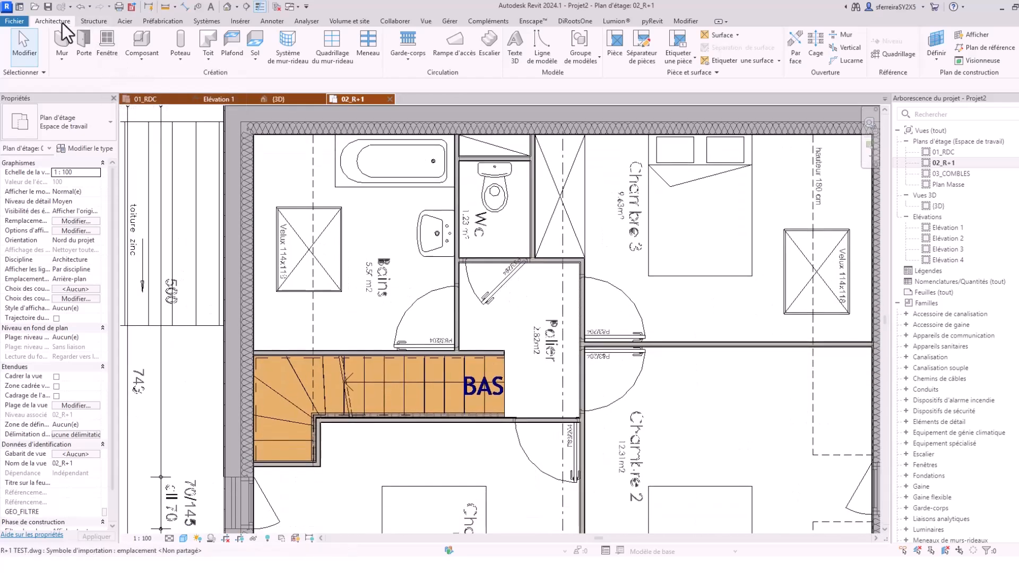
left_click(83, 37)
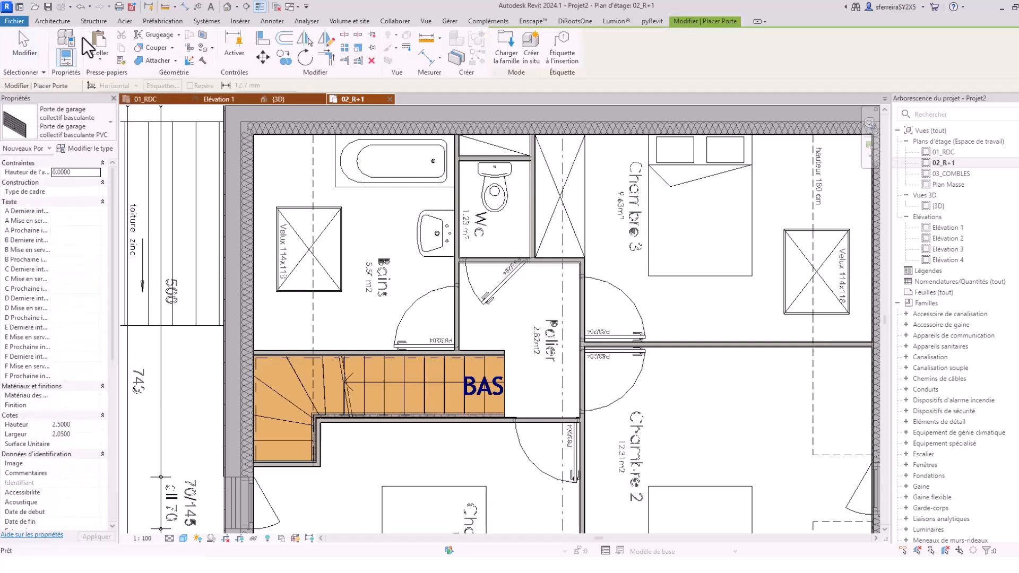
left_click(60, 118)
type("PROJE")
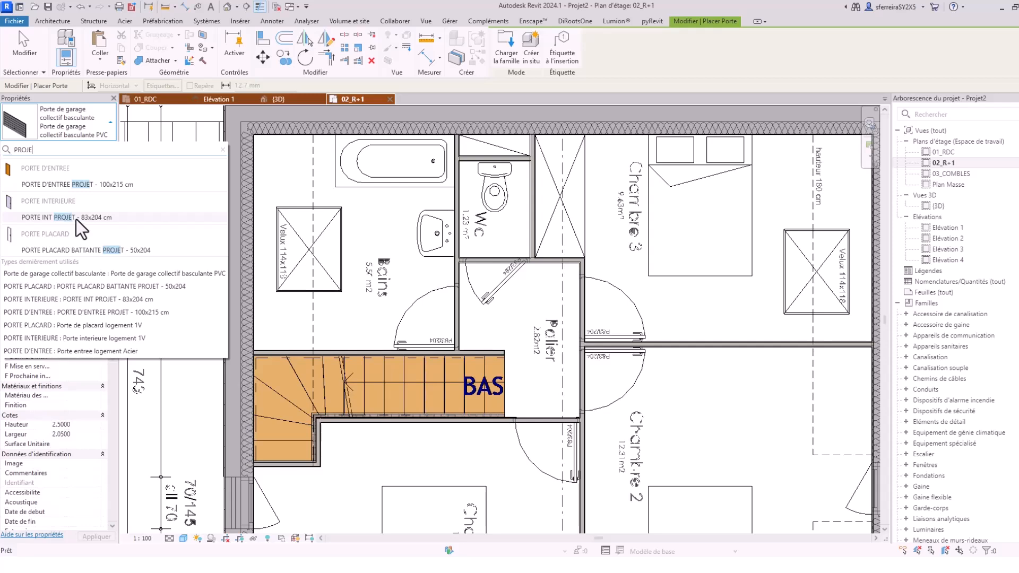
left_click(75, 219)
scroll(496, 270, "up", 3)
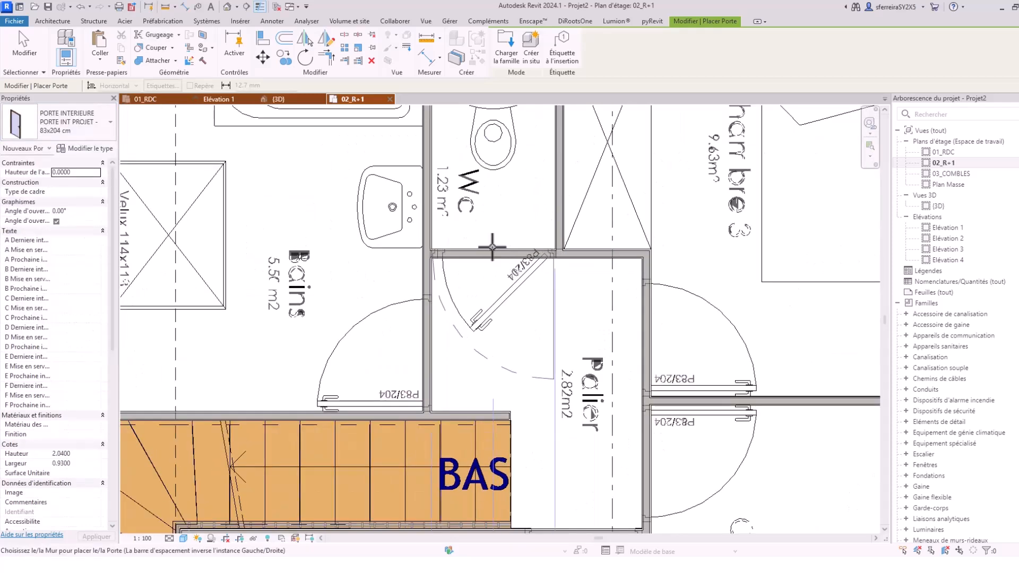
left_click(493, 247)
scroll(485, 244, "down", 2)
scroll(448, 268, "up", 2)
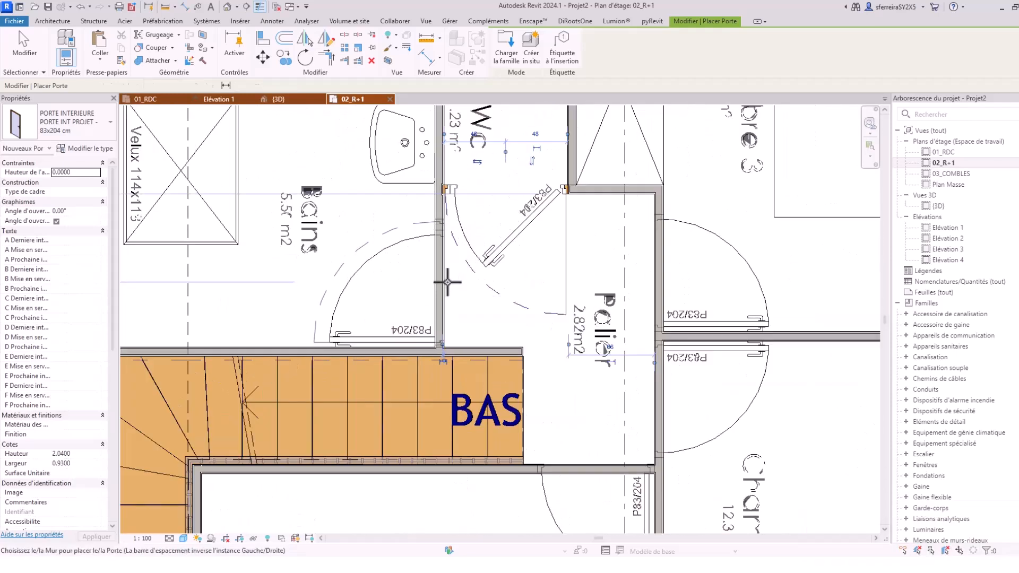
- Place the same interior door in the bathroom partition facing the landing, opening into the bathroom
left_click(448, 282)
scroll(451, 273, "down", 2)
middle_click_drag(465, 292, 426, 269)
scroll(405, 242, "up", 2)
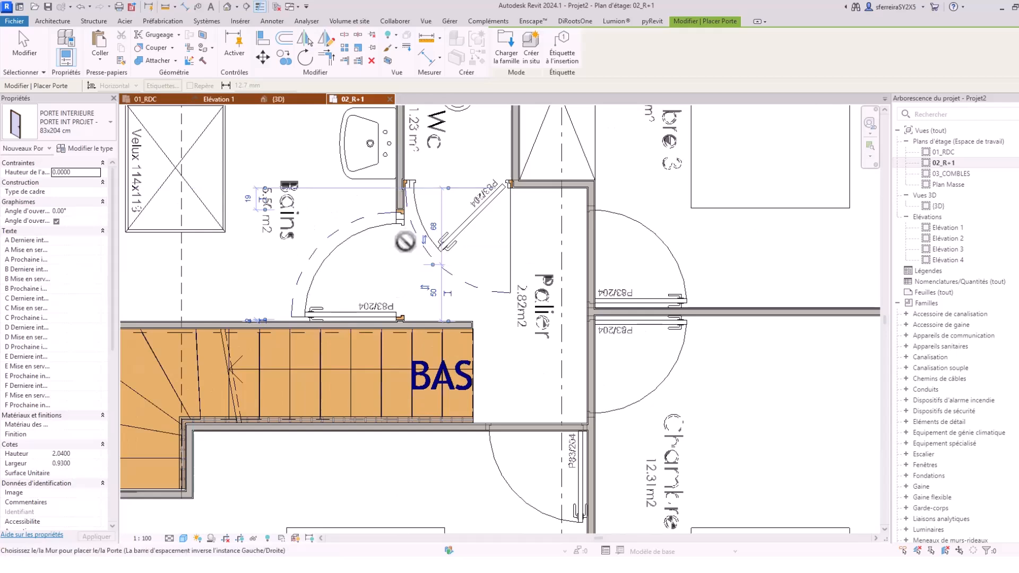
scroll(404, 239, "down", 1)
scroll(398, 228, "up", 2)
key("Escape")
- Set the bathroom door's width to 0.83 and nudge the door toward the stairs to match the linked drawing
left_click(388, 213)
scroll(391, 311, "up", 1)
scroll(401, 345, "up", 1)
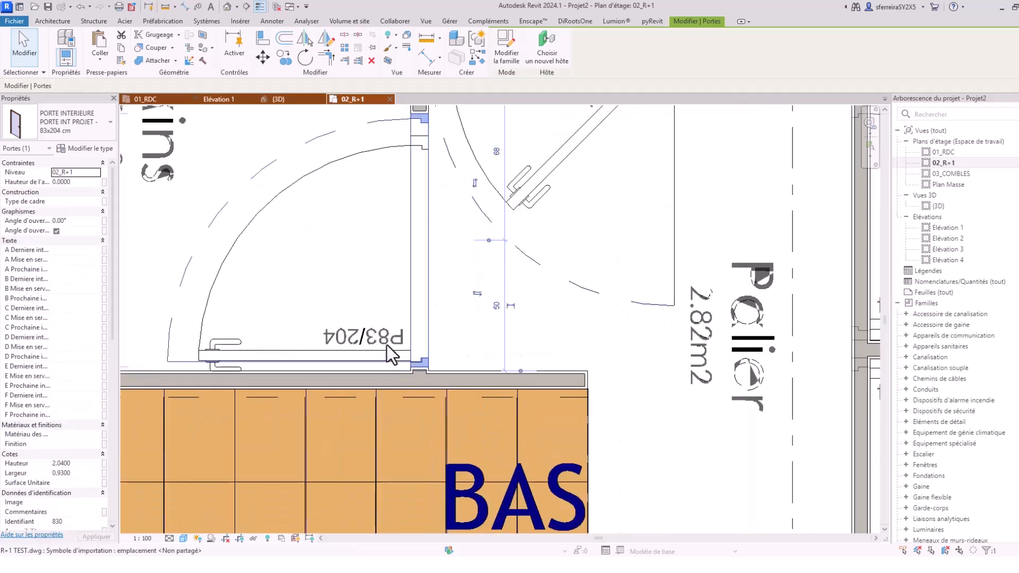
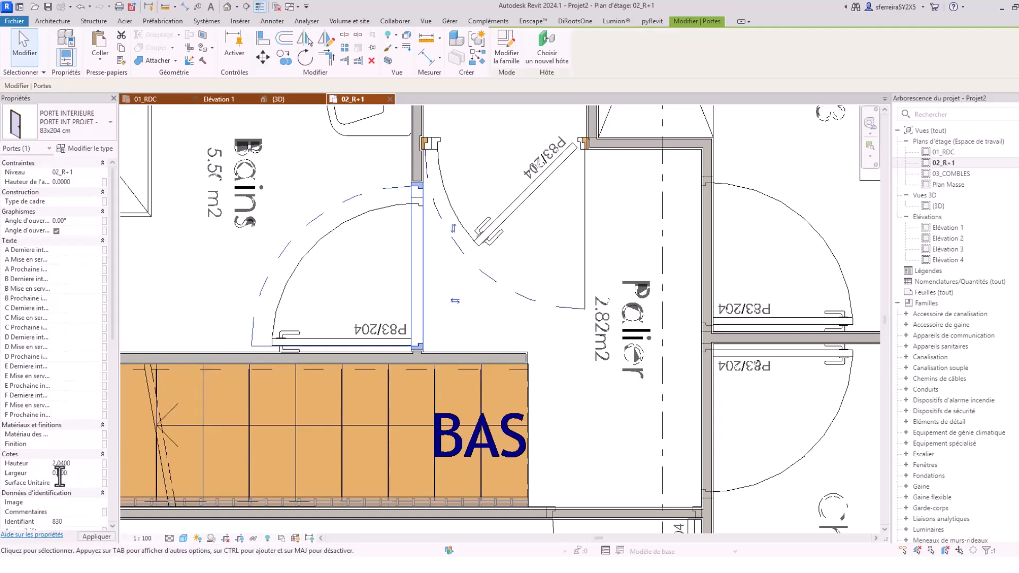
scroll(392, 329, "up", 1)
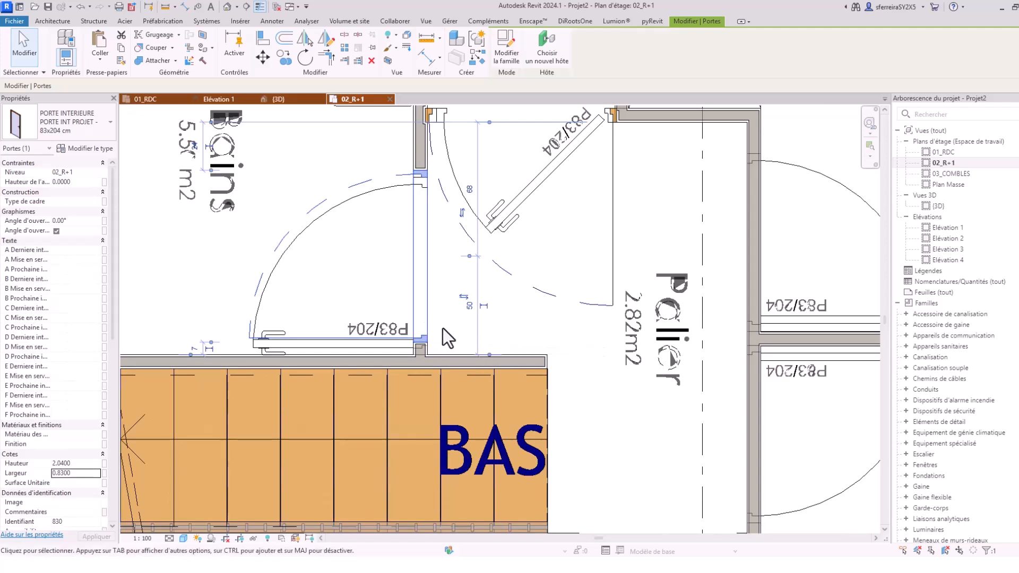
key("Down")
key("Down")
key("Down")
key("Down")
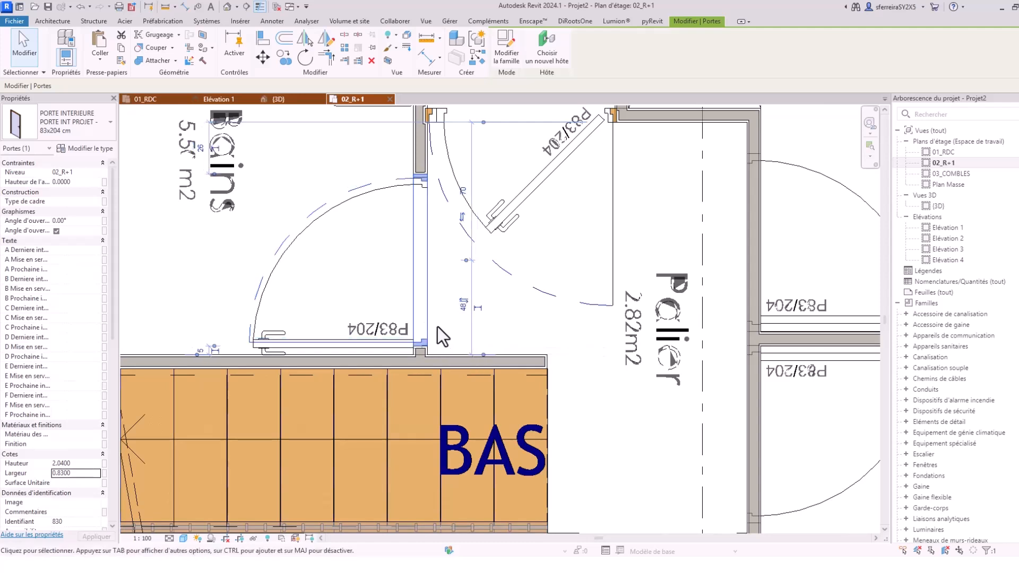
- Set the WC door's width to 0.83 and nudge the door toward the closet to match the linked drawing
middle_click_drag(434, 280, 354, 370)
left_click(532, 266)
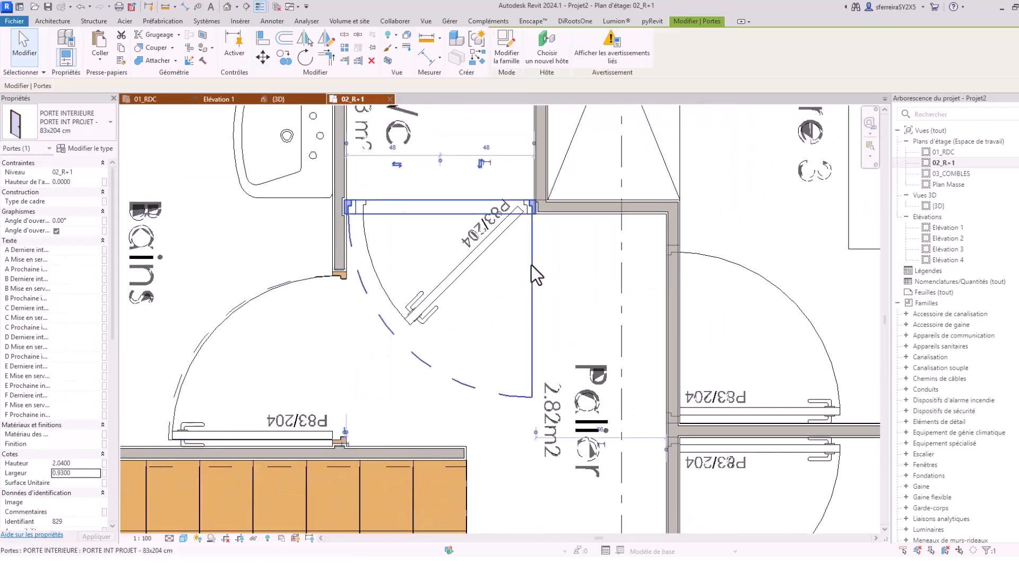
scroll(518, 221, "up", 2)
left_click(59, 477)
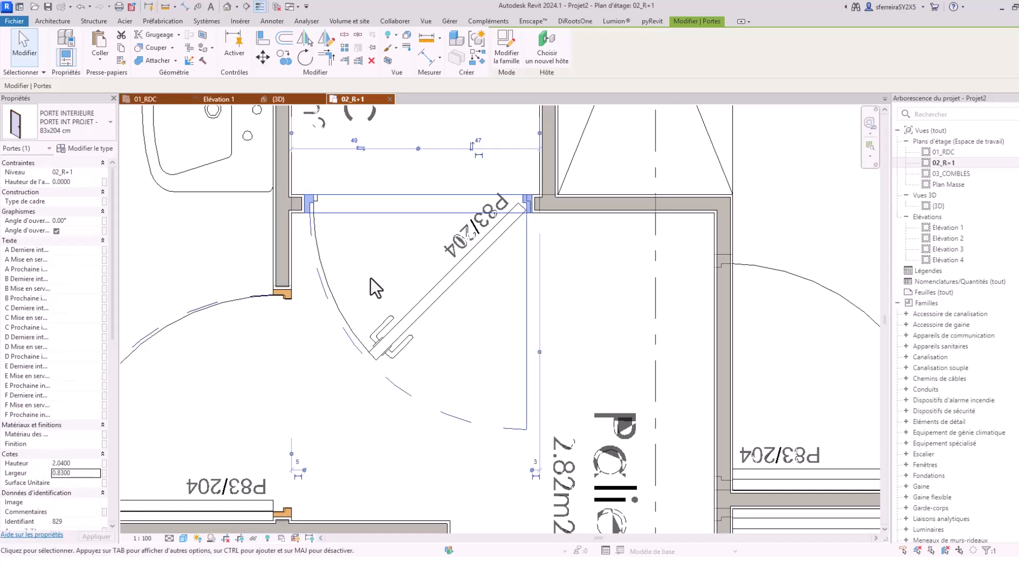
key("Right")
scroll(371, 278, "down", 6)
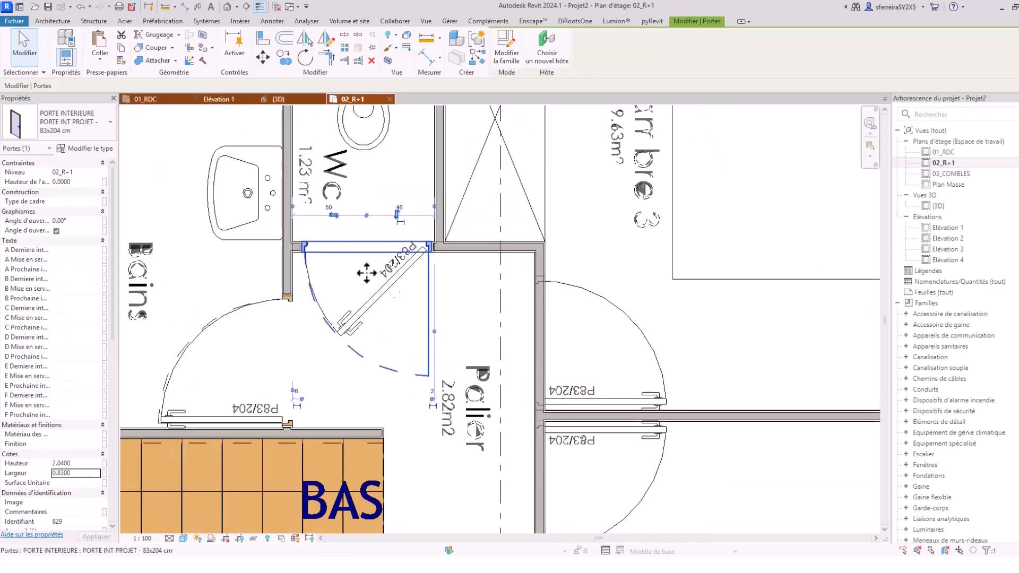
key("Escape")
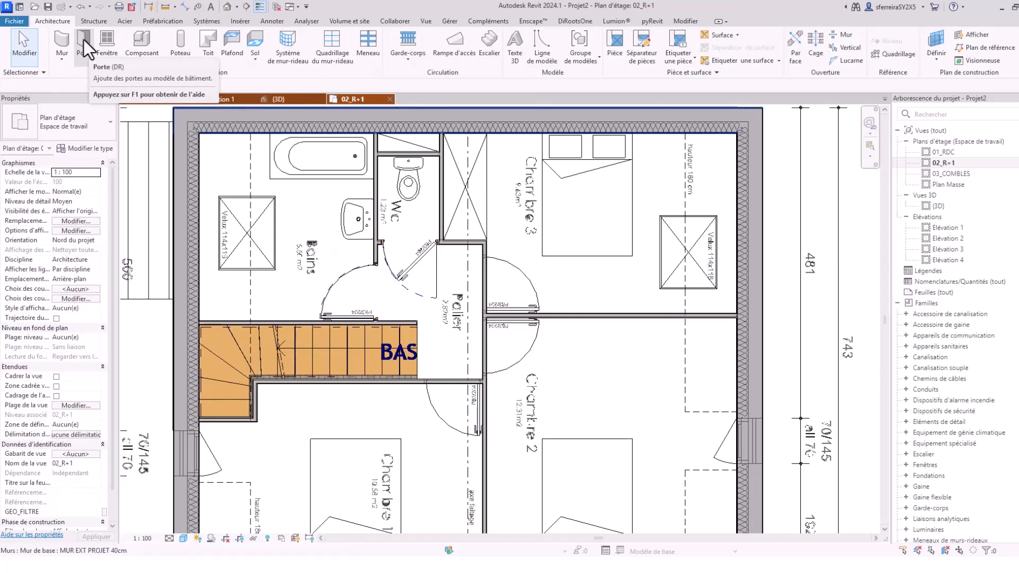
- Place a PORTE INT PROJET - 83x204 cm interior door, 0.83 wide, between the landing and Chambre 3, opening into the bedroom
left_click(84, 40)
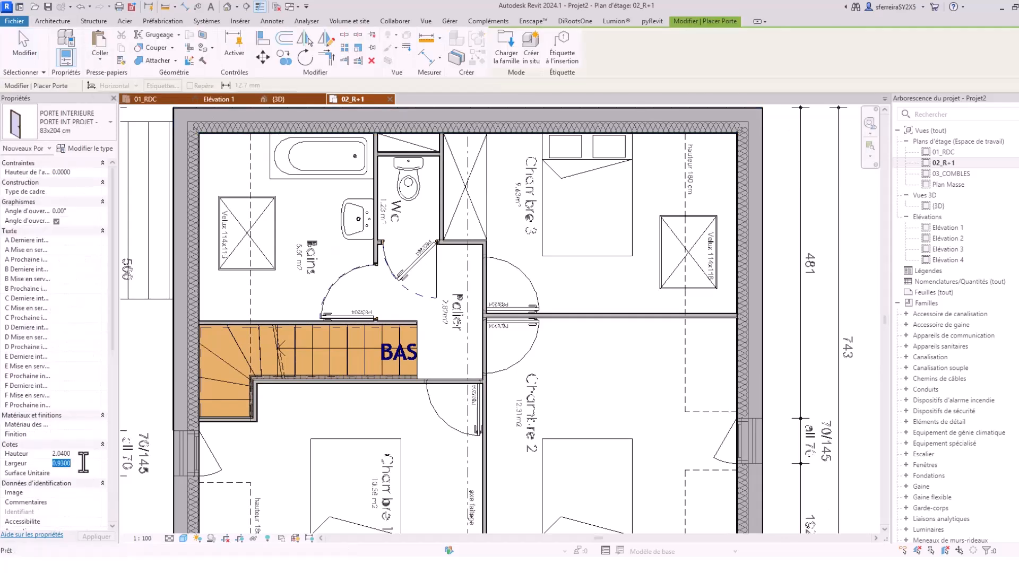
scroll(470, 318, "up", 4)
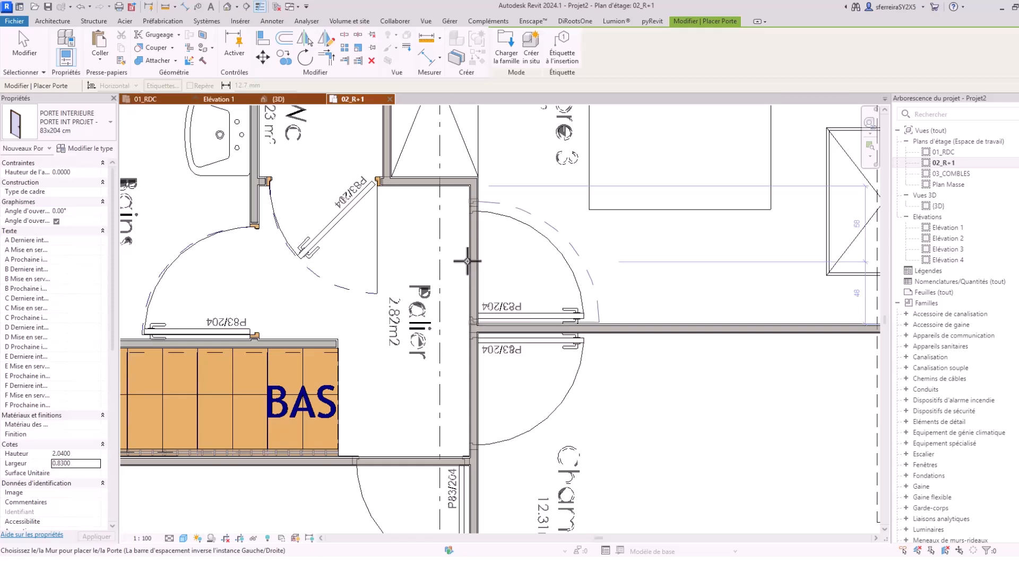
left_click(467, 261)
middle_click_drag(461, 356, 440, 257)
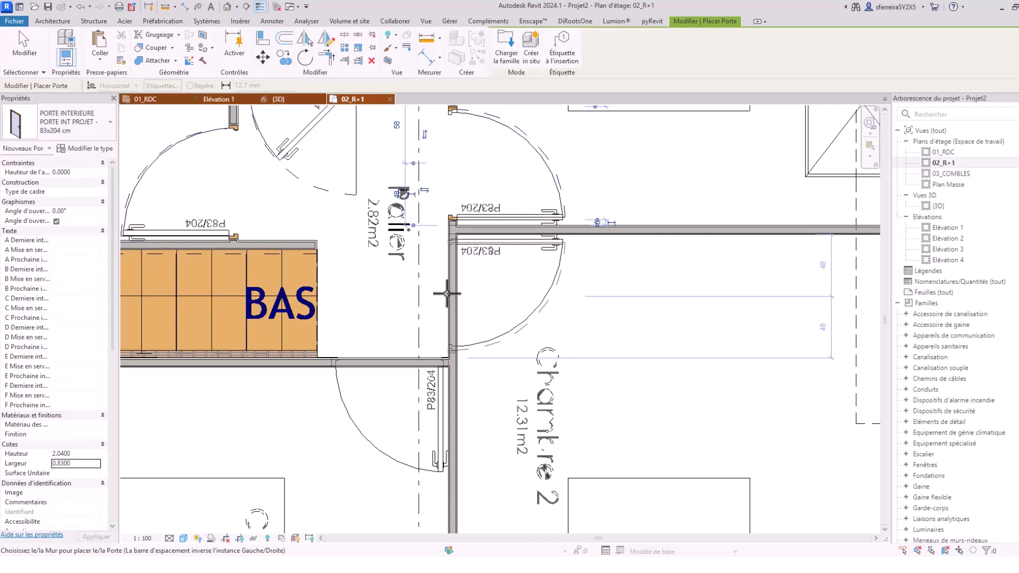
- Place the same interior door in the openings of Chambre 2 and Chambre 1, following the linked drawing
middle_click_drag(447, 293, 464, 352)
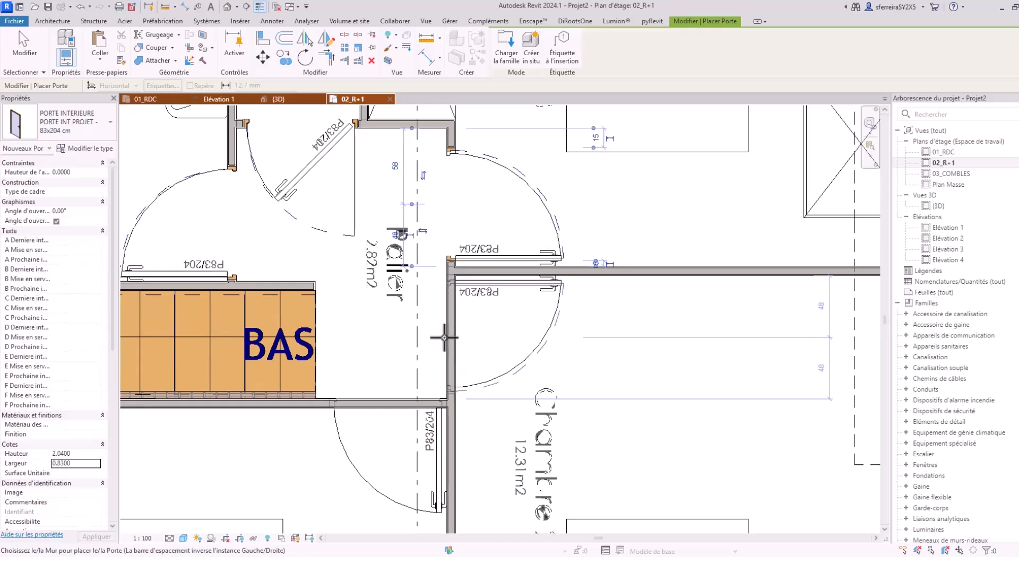
scroll(446, 335, "down", 5)
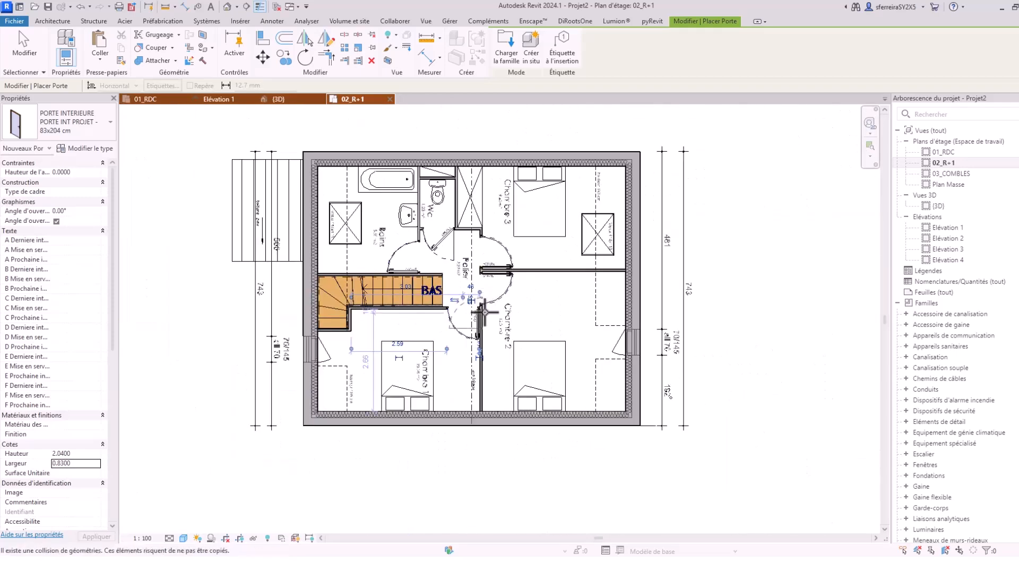
middle_click_drag(496, 222, 449, 284)
key("Escape")
left_click(582, 323)
key("Escape")
- Examine the upper floor's partitions and doors in the 3D view and on the 02_R+1 plan
scroll(502, 268, "down", 2)
scroll(514, 304, "up", 2)
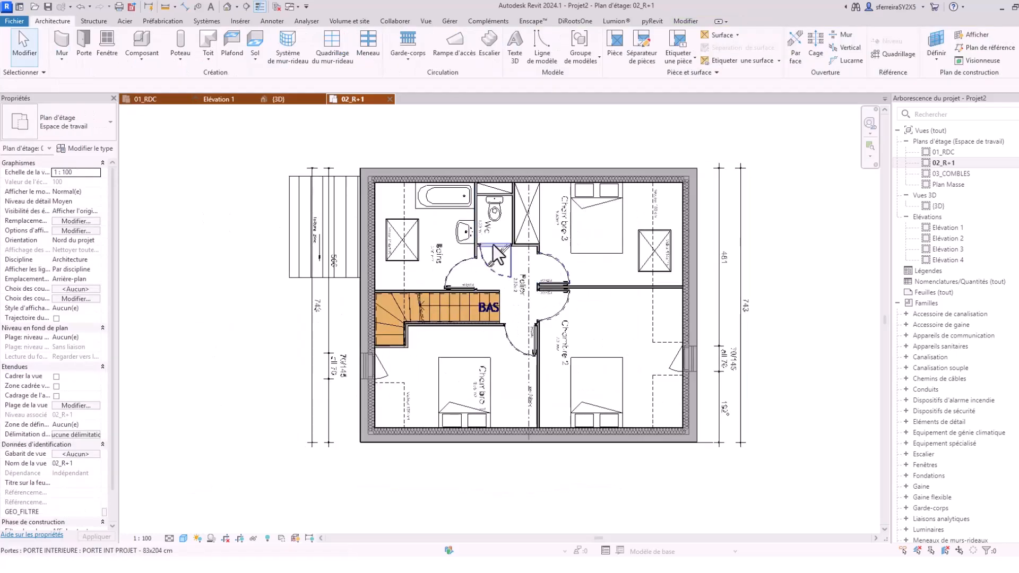
middle_click_drag(495, 246, 487, 290)
left_click(296, 101)
scroll(420, 236, "down", 3)
middle_click_drag(419, 236, 503, 424, "shift")
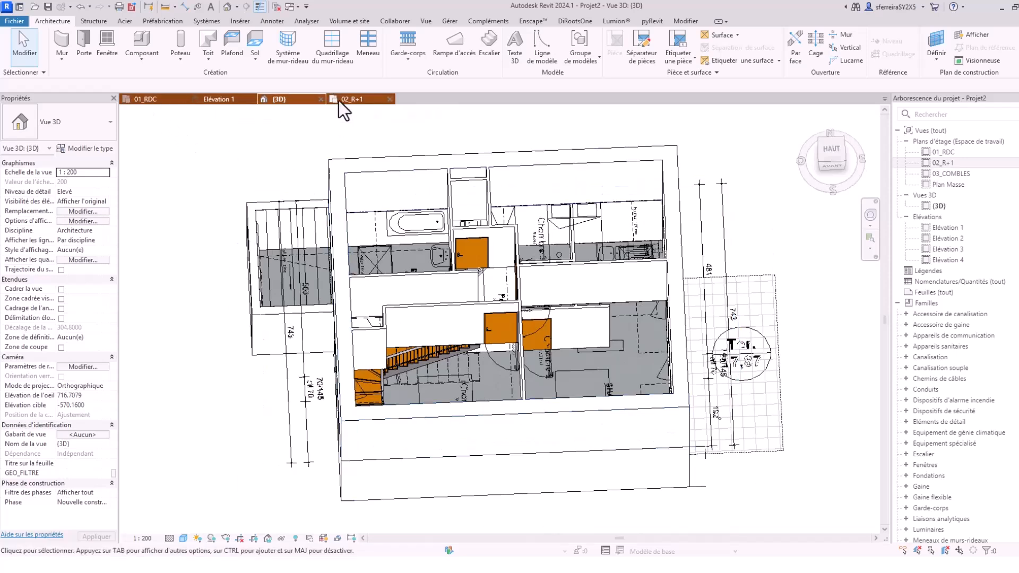
left_click(354, 99)
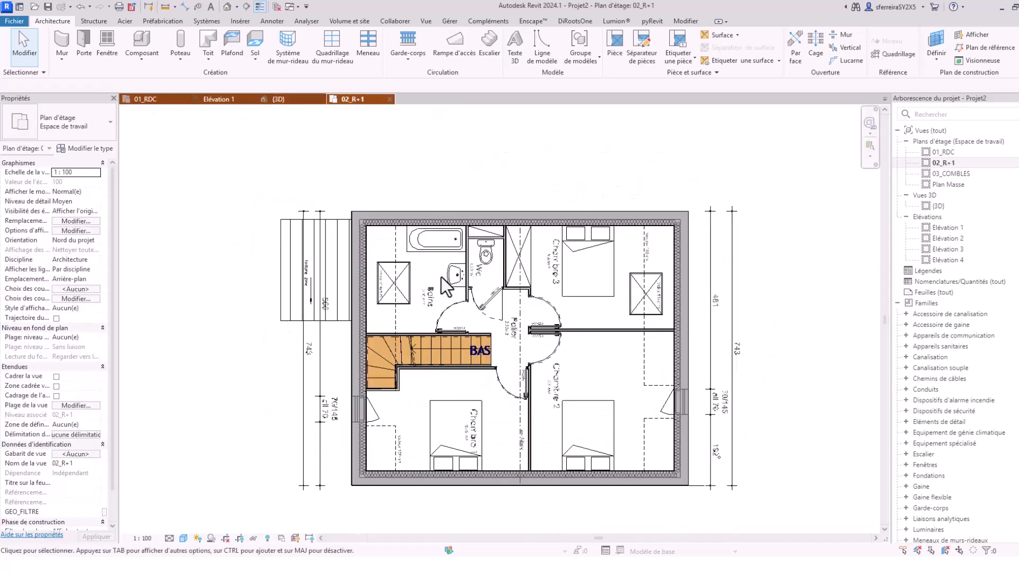
scroll(387, 244, "up", 5)
scroll(391, 244, "down", 1)
scroll(451, 463, "up", 2)
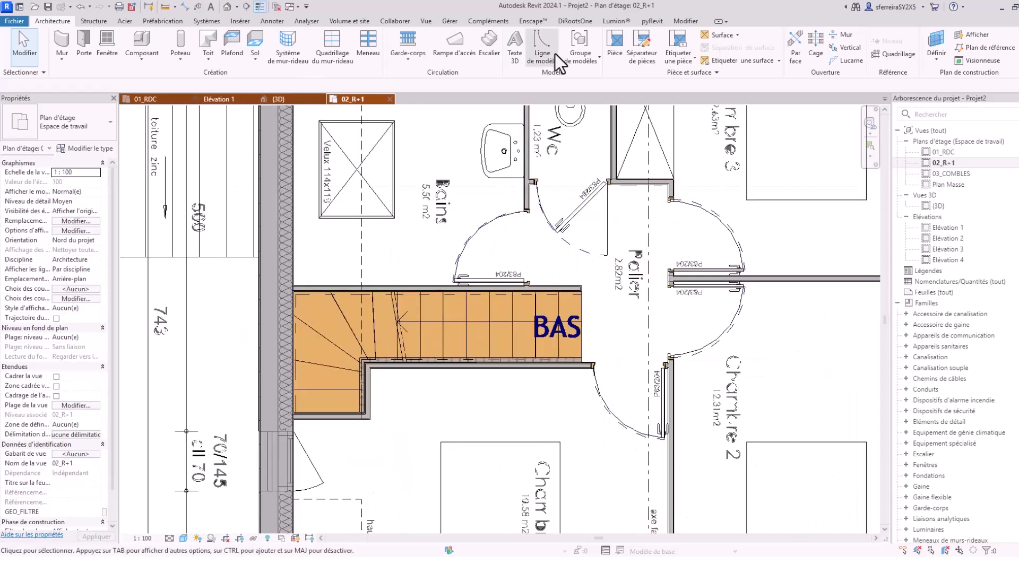
- Start a Dalle en beton 20cm floor on 02_R+1 and draw its boundary along the exterior wall's inner face from Bains to Chambre 3
scroll(442, 215, "down", 5)
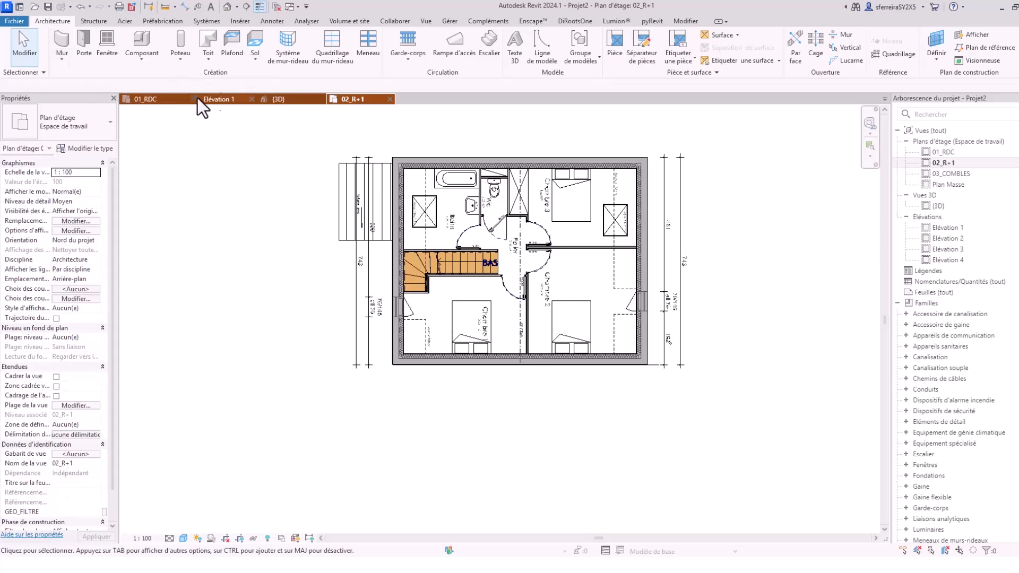
left_click(256, 40)
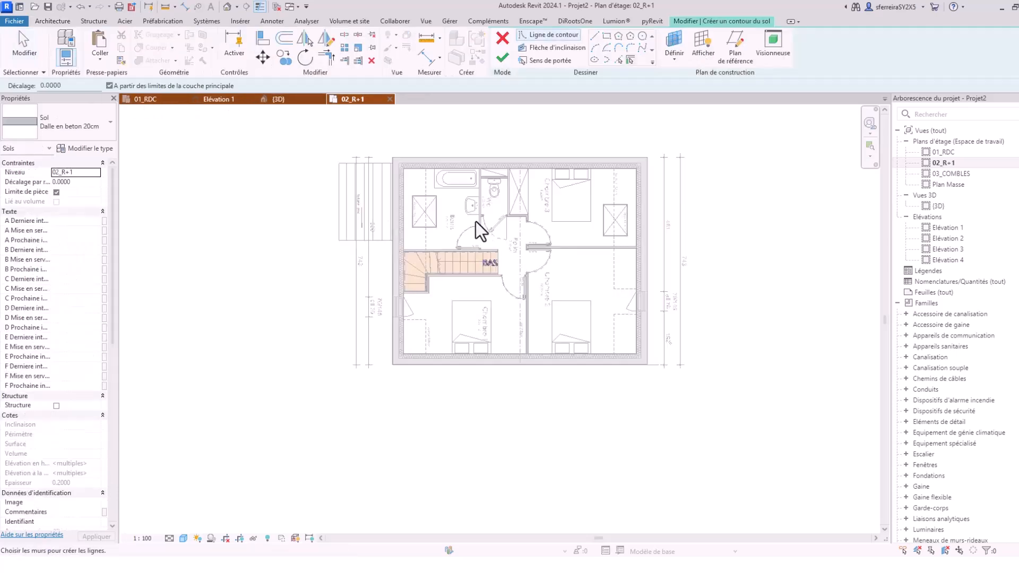
left_click(594, 35)
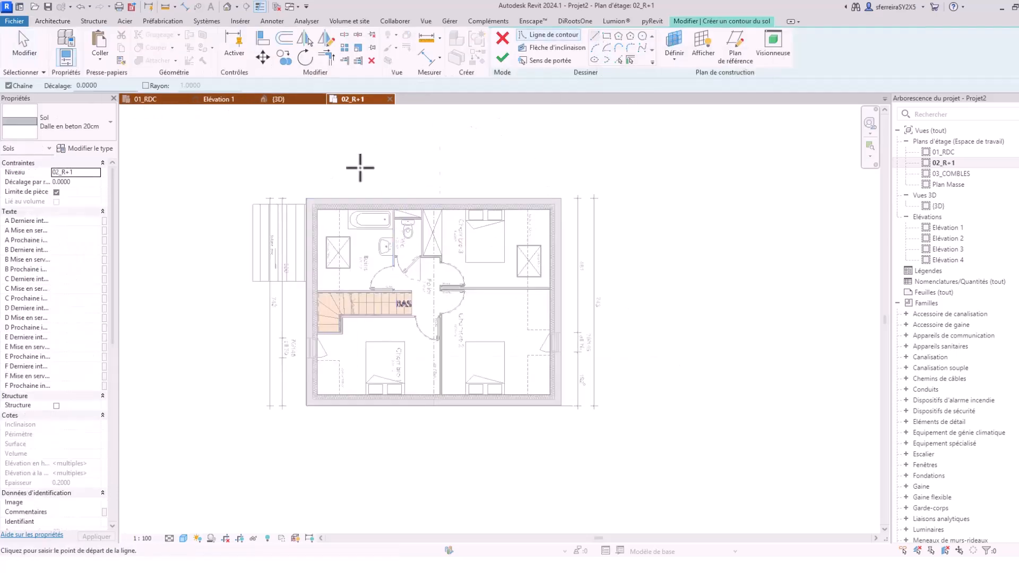
scroll(313, 217, "up", 2)
scroll(312, 218, "up", 5)
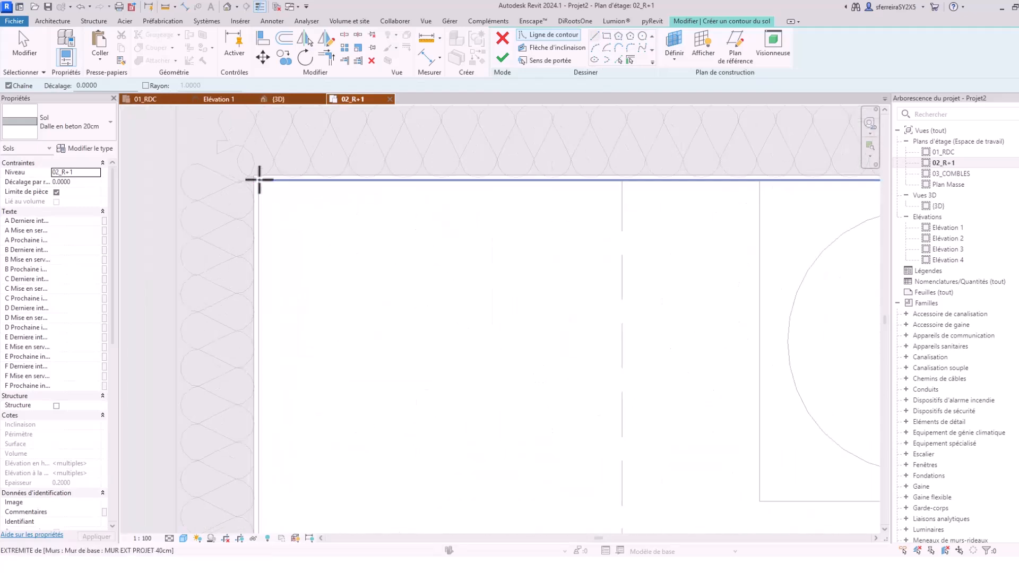
left_click(259, 182)
scroll(235, 186, "down", 6)
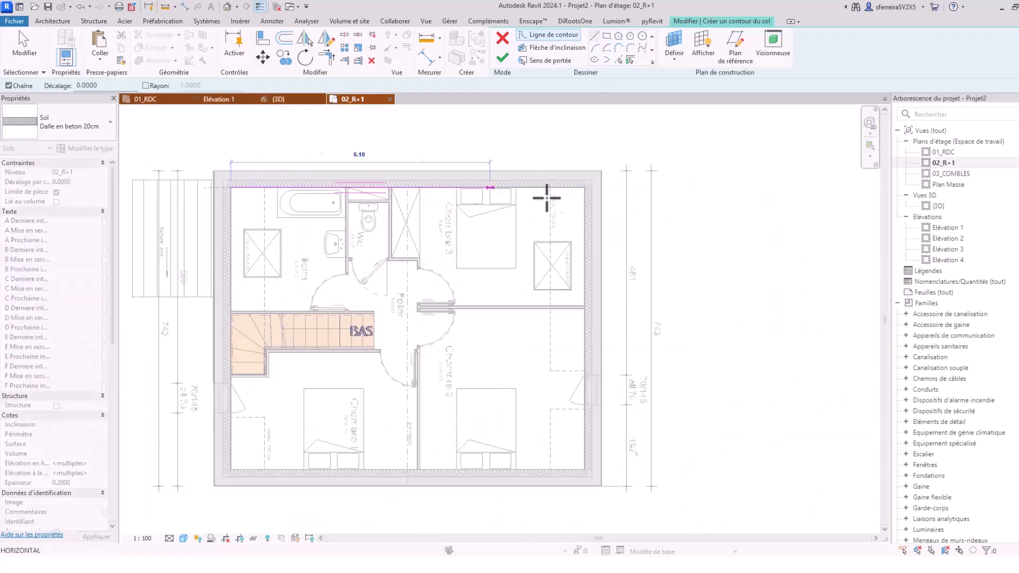
scroll(610, 181, "up", 6)
left_click(568, 171)
scroll(574, 237, "down", 5)
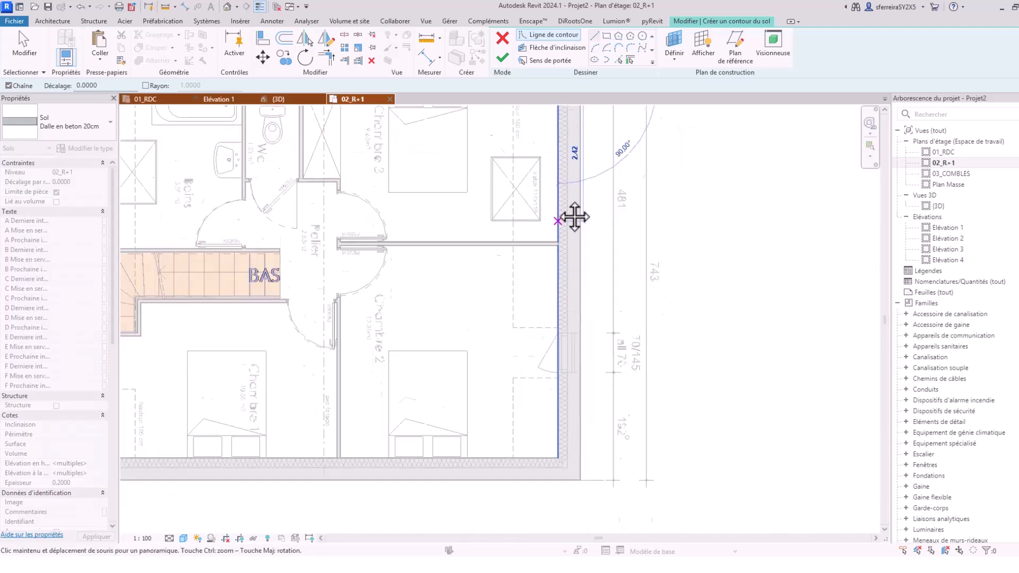
- Continue the floor boundary along the inner wall faces of Chambre 3, Chambre 2 and Chambre 1, ending at the stair partition
scroll(561, 425, "up", 6)
scroll(547, 371, "up", 4)
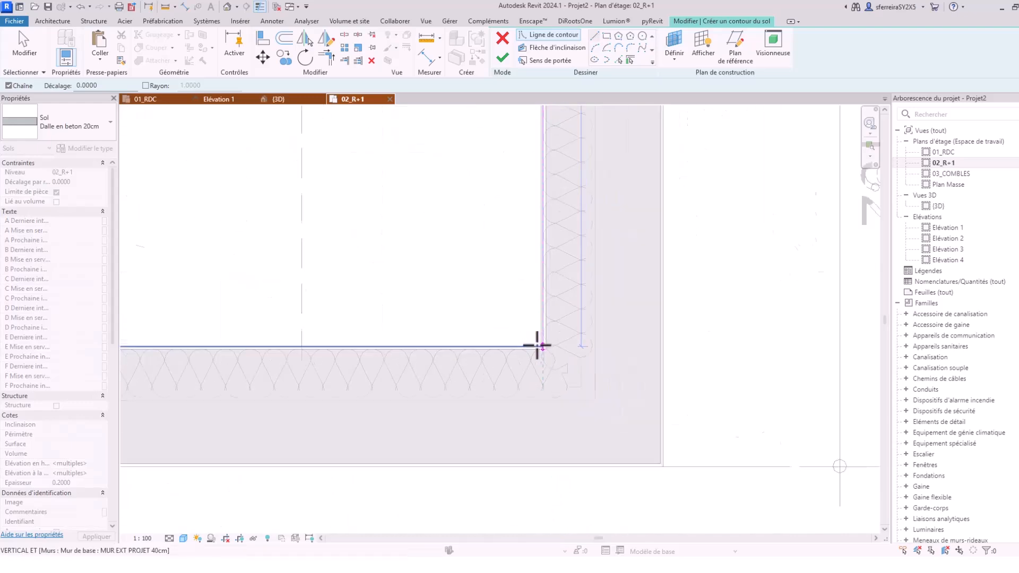
left_click(550, 348)
scroll(561, 334, "down", 5)
scroll(814, 355, "up", 3)
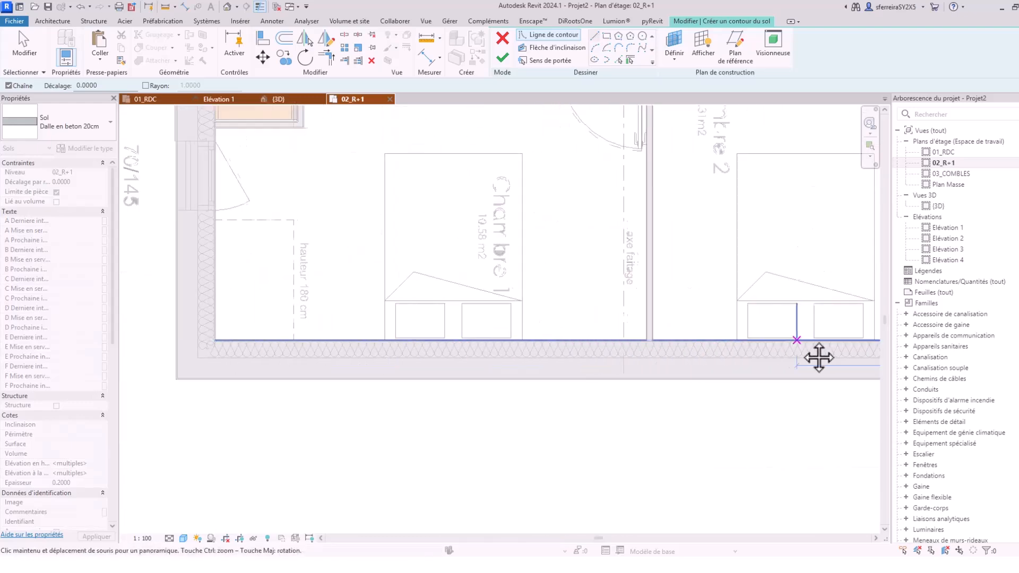
scroll(219, 342, "up", 2)
left_click(213, 335)
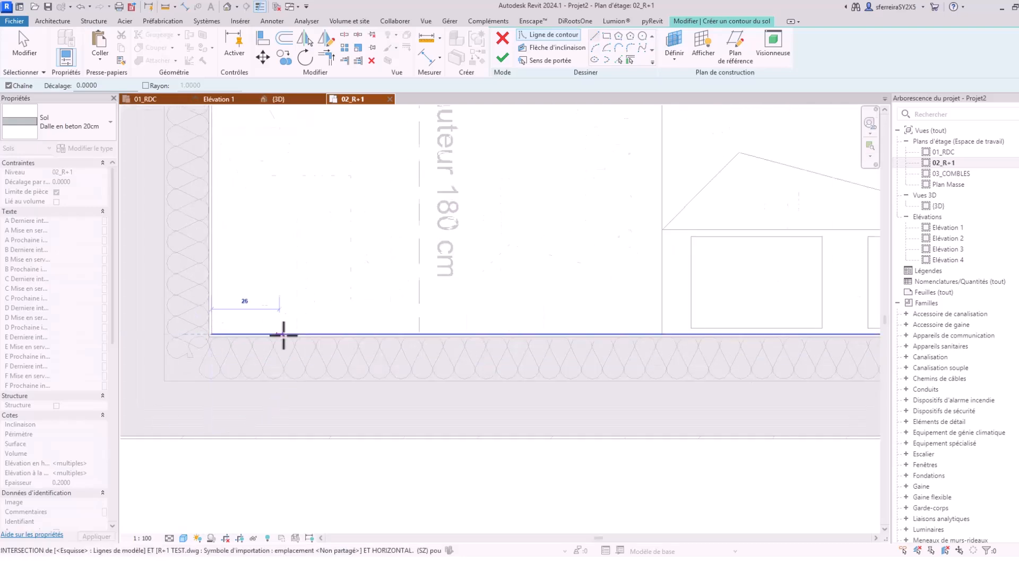
scroll(318, 277, "down", 5)
scroll(320, 412, "up", 4)
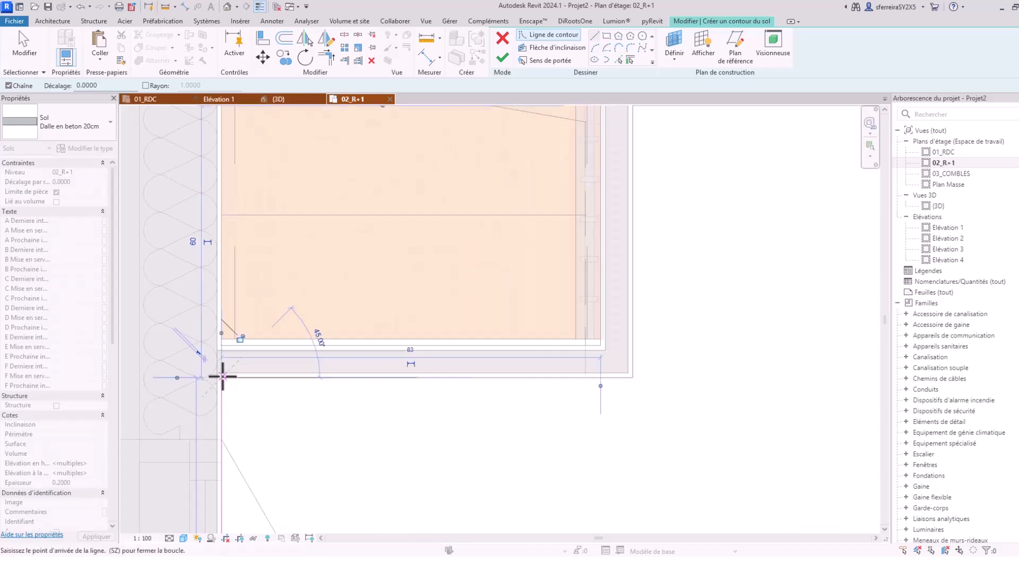
left_click(222, 376)
key("Escape")
scroll(348, 377, "down", 7)
scroll(418, 296, "down", 3)
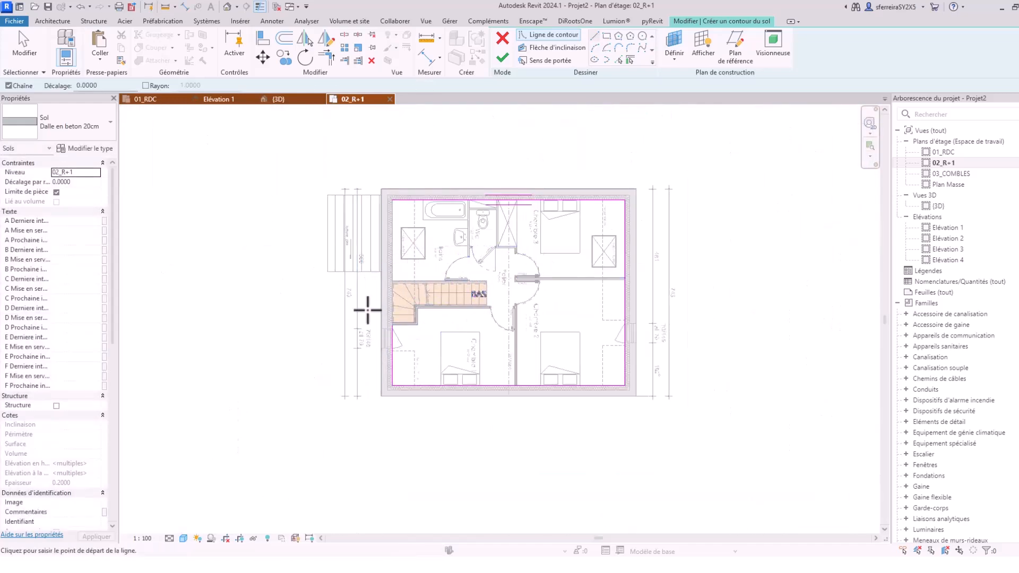
- Draw the floor boundary from the bathroom's outer corner along the exterior wall's inner face to the partition beside the stairs
scroll(403, 319, "up", 6)
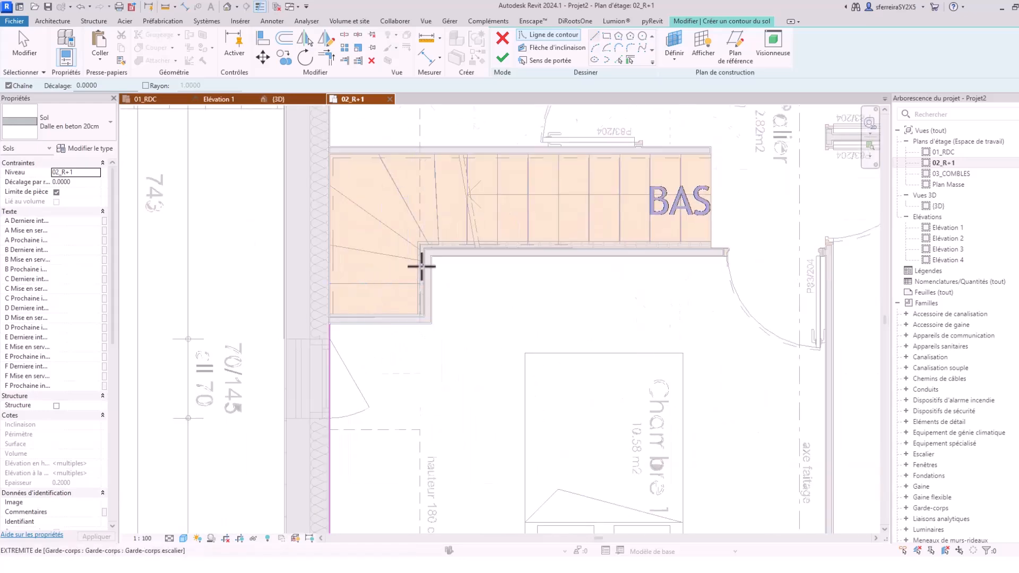
scroll(409, 340, "down", 3)
scroll(426, 304, "down", 3)
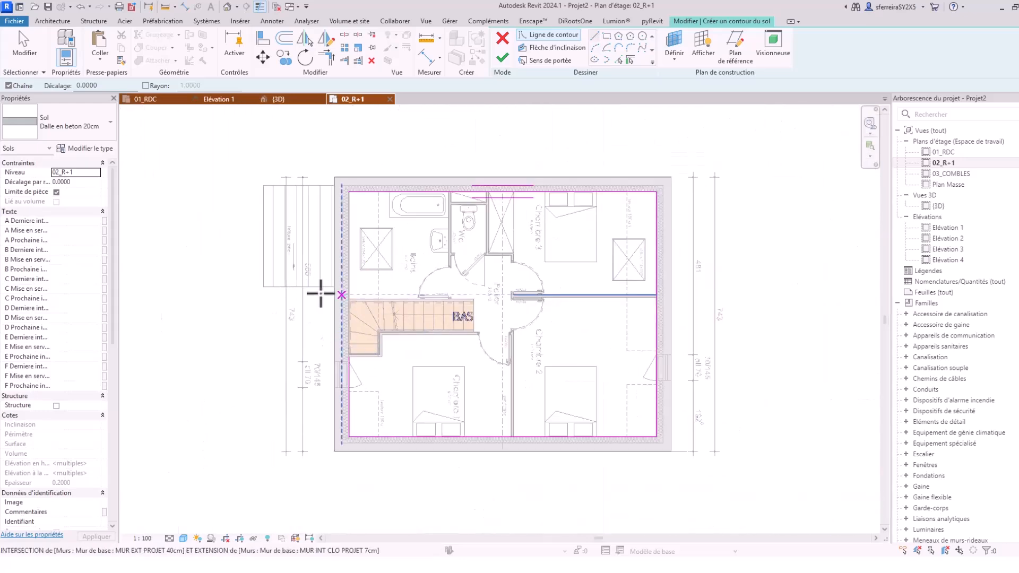
scroll(336, 291, "up", 2)
middle_click_drag(363, 346, 366, 383)
scroll(335, 180, "up", 5)
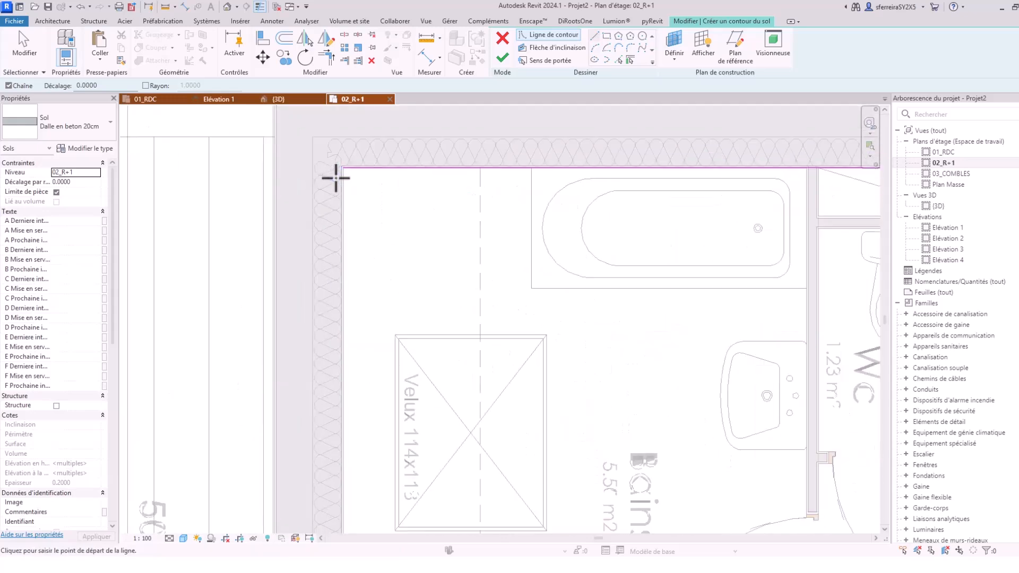
scroll(336, 177, "up", 2)
left_click(344, 153)
scroll(375, 319, "down", 5)
scroll(352, 326, "up", 3)
scroll(341, 303, "up", 3)
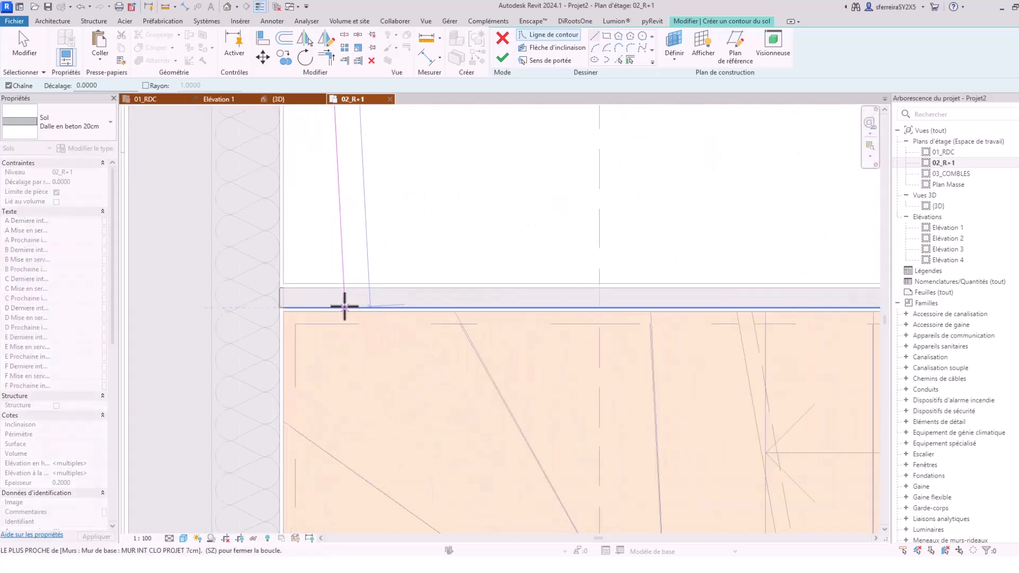
left_click(284, 285)
- Extend the floor boundary along the bathroom-side stair partition and across the head of the stairs to the Chambre 1 partition
scroll(270, 287, "down", 3)
scroll(675, 284, "up", 5)
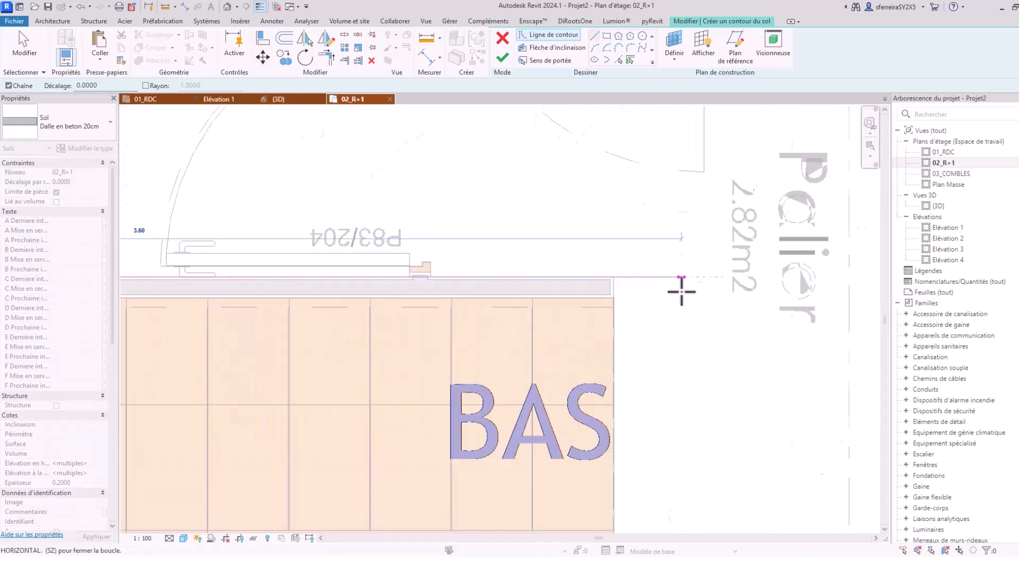
scroll(675, 291, "down", 3)
left_click(506, 250)
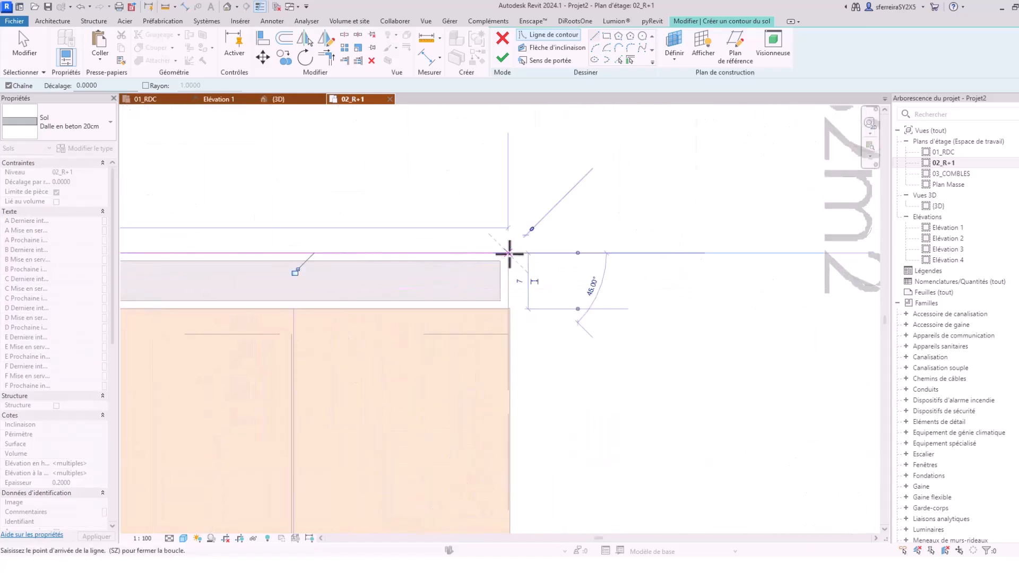
scroll(514, 247, "up", 3)
scroll(514, 248, "down", 5)
scroll(519, 291, "up", 7)
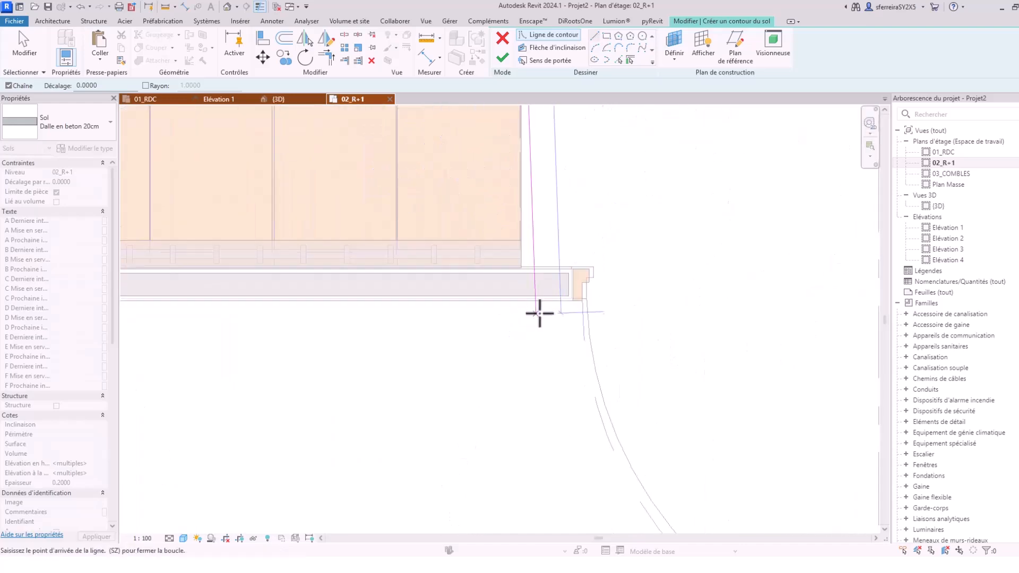
left_click(521, 303)
scroll(520, 302, "down", 5)
middle_click_drag(338, 325, 726, 317)
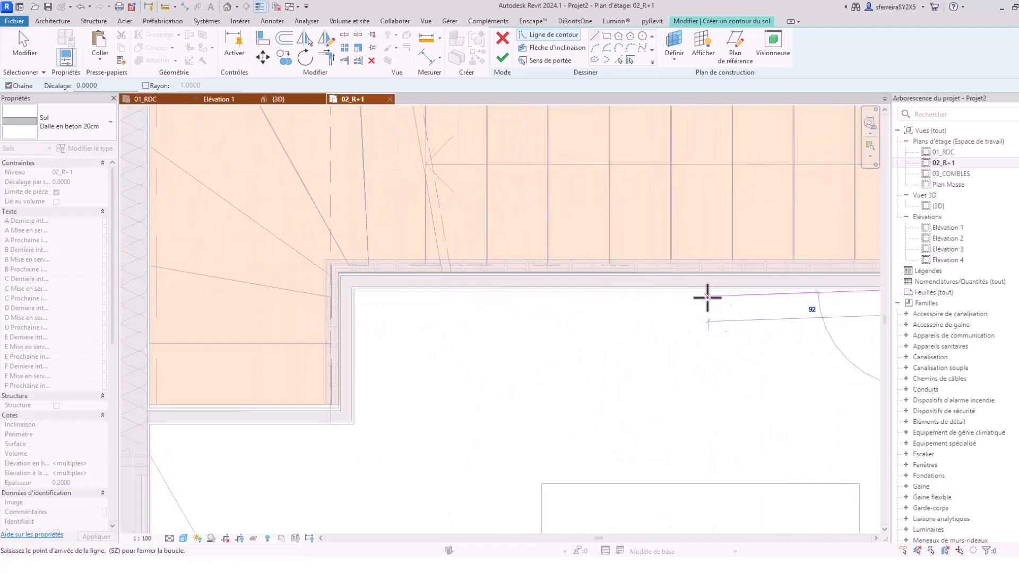
- Close the floor boundary around the stepped stair partition on the Chambre 1 side and finish the slab sketch
scroll(359, 294, "up", 4)
left_click(349, 282)
scroll(364, 269, "down", 4)
scroll(383, 297, "up", 3)
left_click(358, 333)
scroll(451, 346, "down", 3)
scroll(344, 320, "up", 3)
left_click(327, 316)
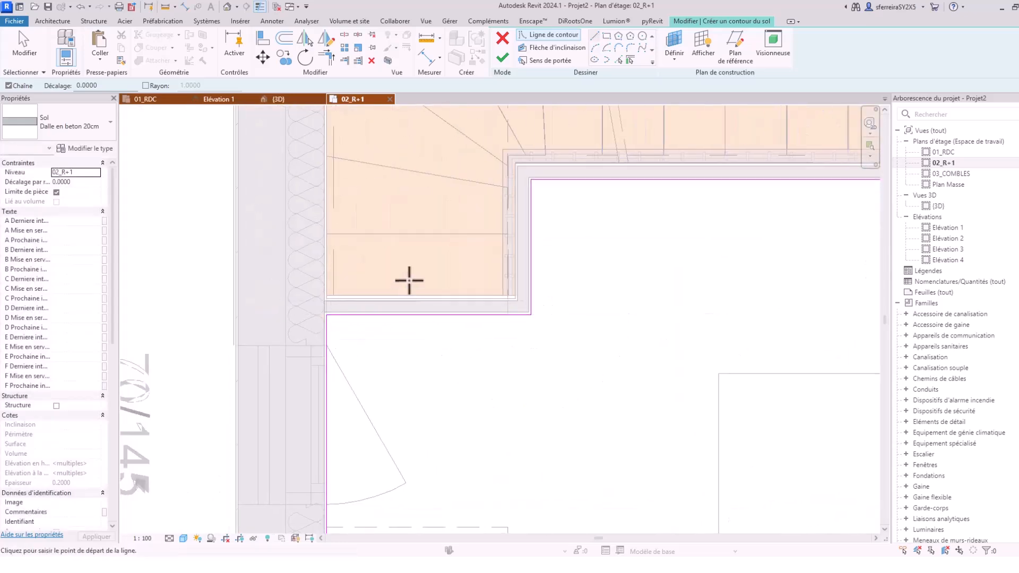
scroll(405, 289, "down", 4)
key("Escape")
middle_click_drag(455, 280, 440, 340)
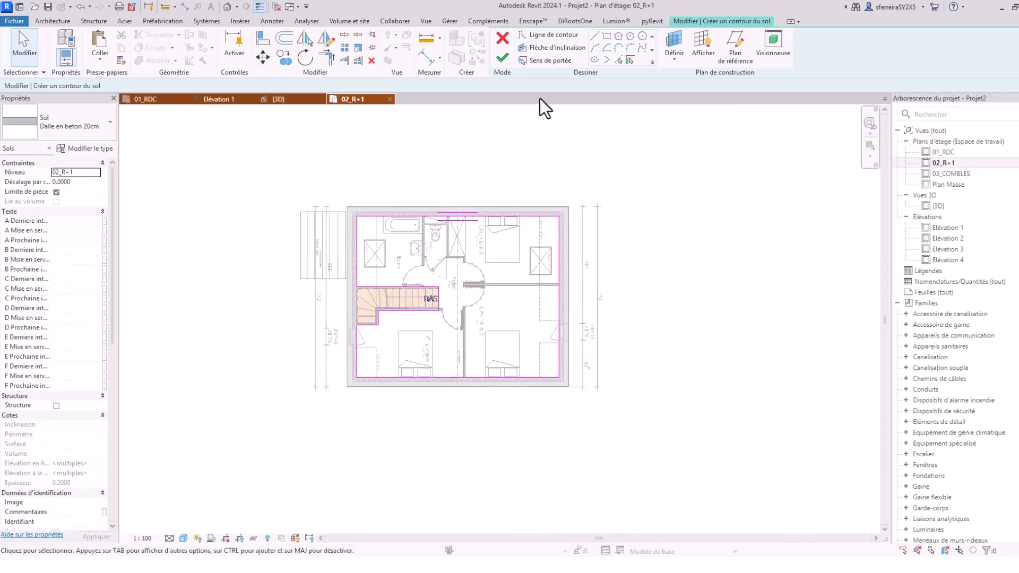
left_click(504, 57)
left_click(589, 289)
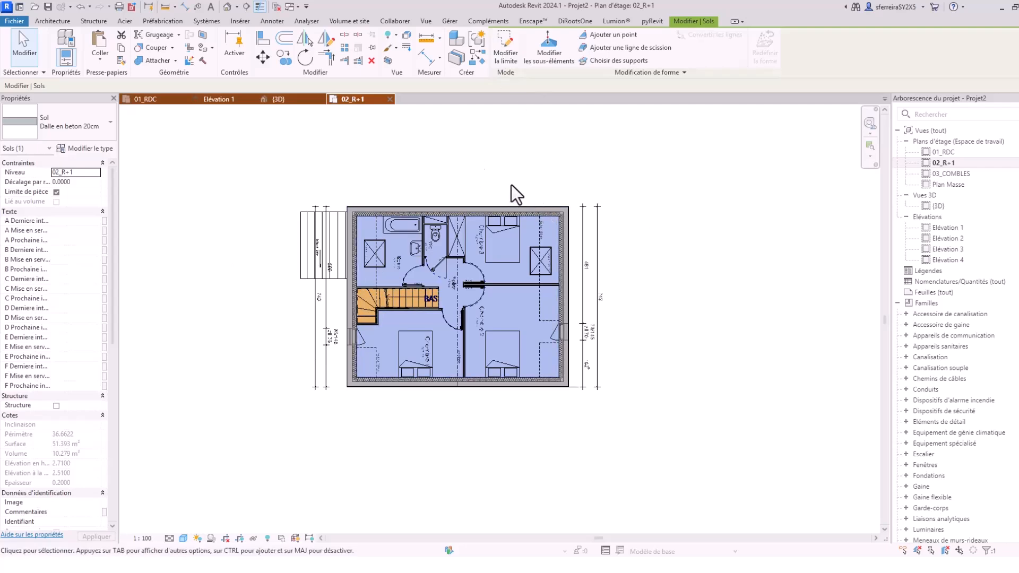
- Examine the new upper floor slab, its stair opening and the surrounding partitions in the 3D view
left_click(289, 100)
scroll(460, 311, "down", 2)
middle_click_drag(515, 353, 602, 344, "shift")
scroll(499, 324, "up", 5)
left_click(497, 343)
left_click(455, 375)
scroll(561, 408, "down", 5)
middle_click_drag(537, 391, 559, 318, "shift")
left_click(558, 317)
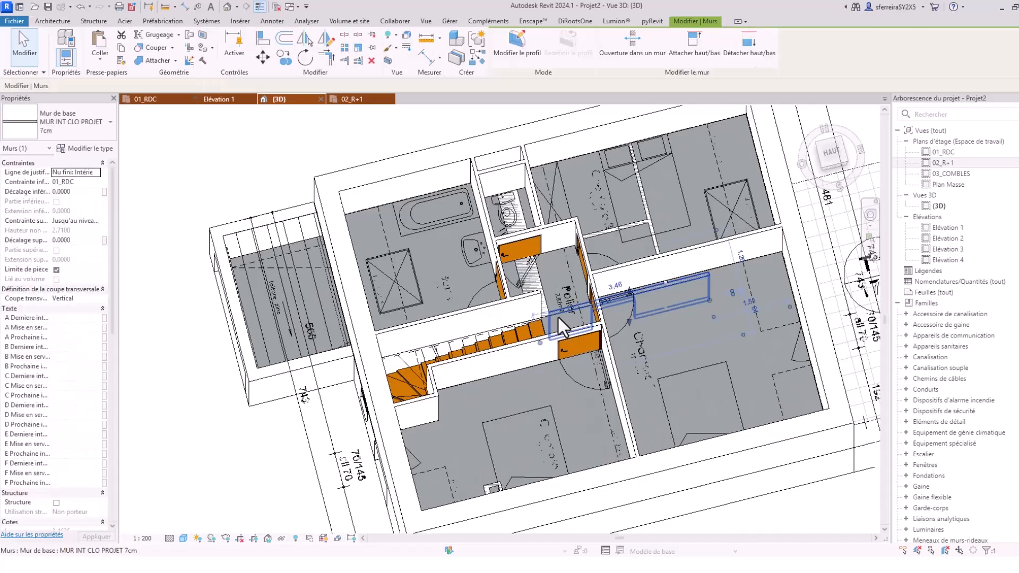
- Inspect the house from several angles in 3D, checking the upper exterior wall above the terrace
scroll(559, 317, "down", 2)
middle_click_drag(505, 354, 715, 326, "shift")
scroll(639, 325, "up", 2)
mouse_move(615, 356)
middle_mouse_down("shift")
mouse_move(614, 365)
mouse_move(469, 299)
mouse_move(600, 356)
mouse_move(594, 327)
mouse_move(603, 348)
mouse_move(532, 332)
mouse_move(595, 353)
middle_mouse_up("shift")
scroll(470, 297, "down", 3)
left_click(587, 320)
scroll(588, 317, "up", 2)
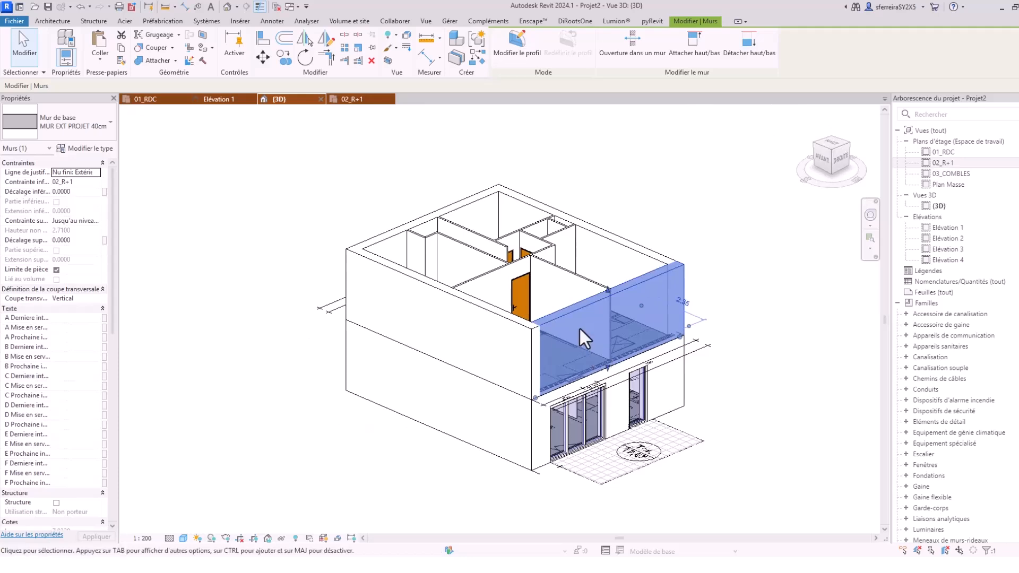
scroll(579, 328, "down", 3)
left_click(627, 252)
left_click(611, 319)
middle_click_drag(611, 321, 673, 474, "shift")
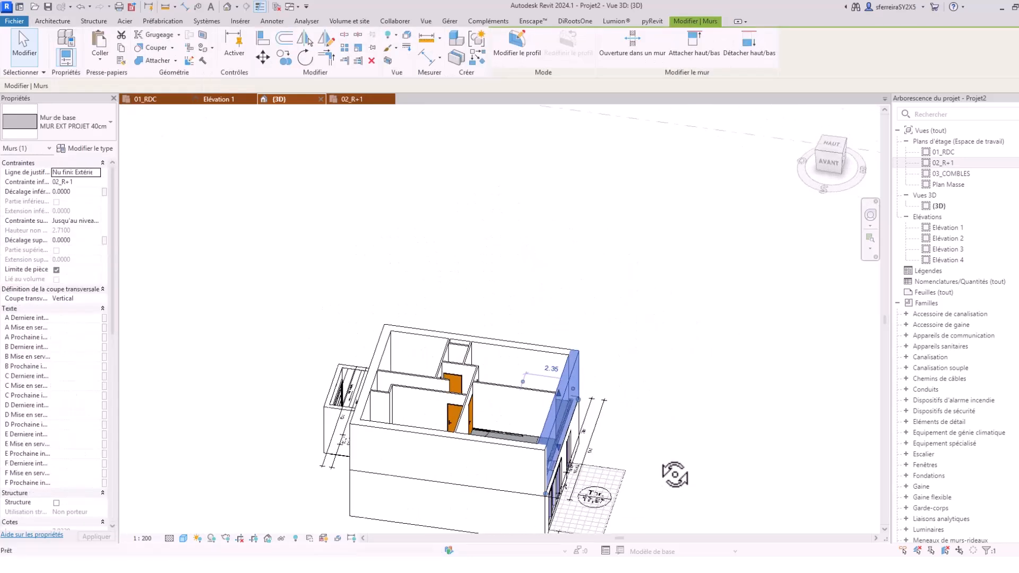
middle_click_drag(488, 400, 613, 366, "shift")
left_click(614, 366)
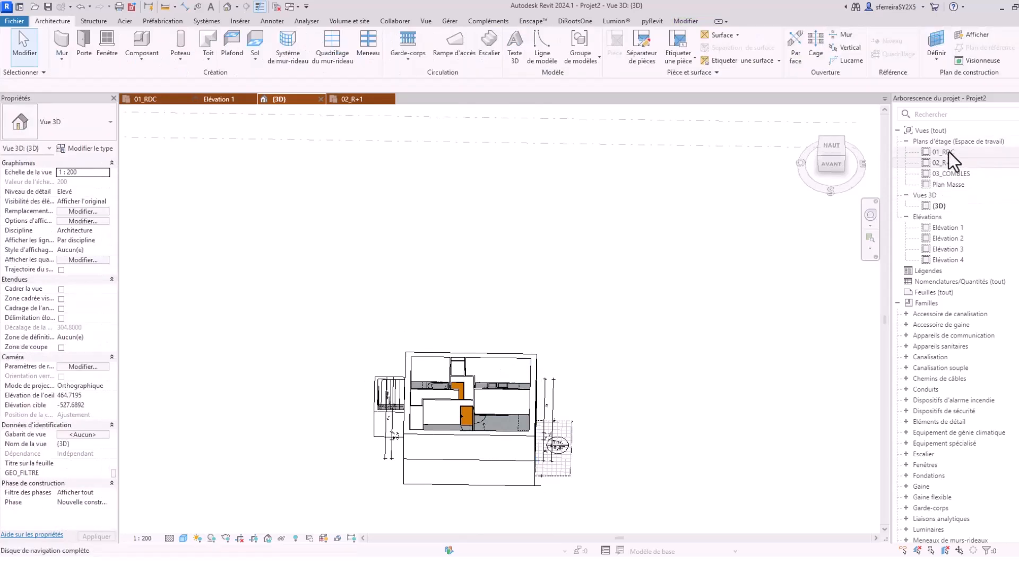
- Create a floor plan view for the 04_TOIT level with the Espace de travail type, without duplicating existing views
left_click(430, 20)
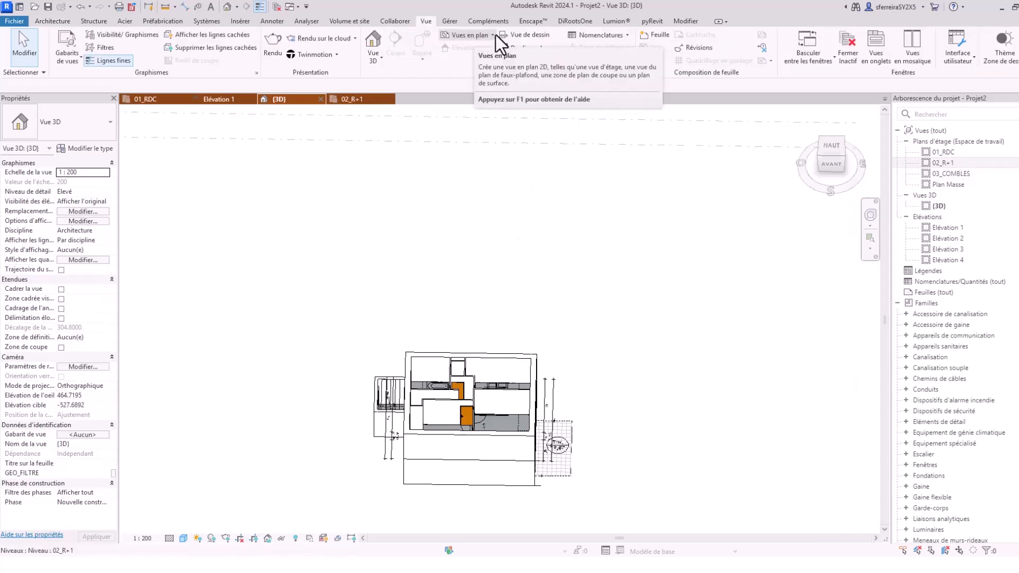
left_click(493, 35)
left_click(480, 54)
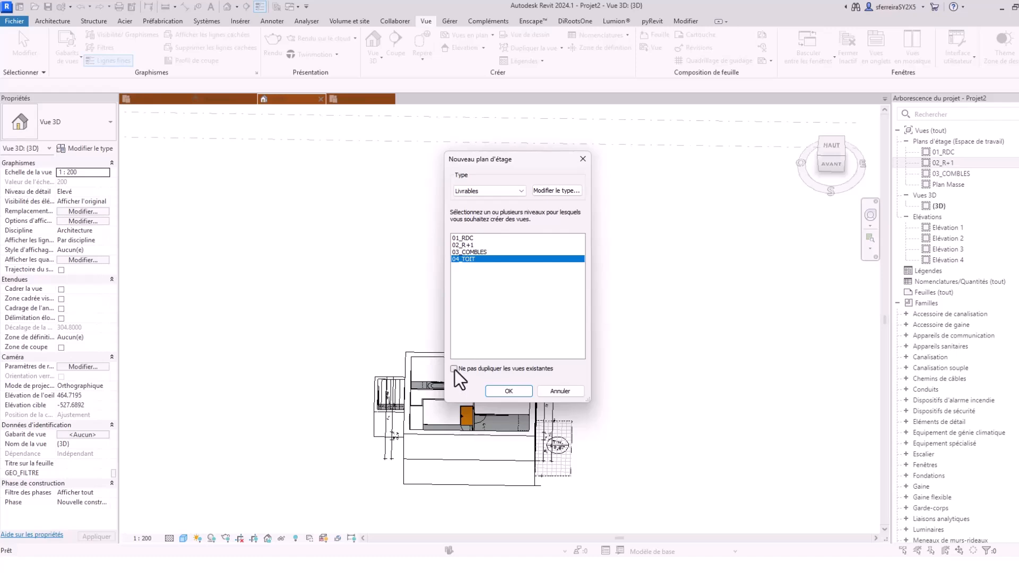
left_click(517, 189)
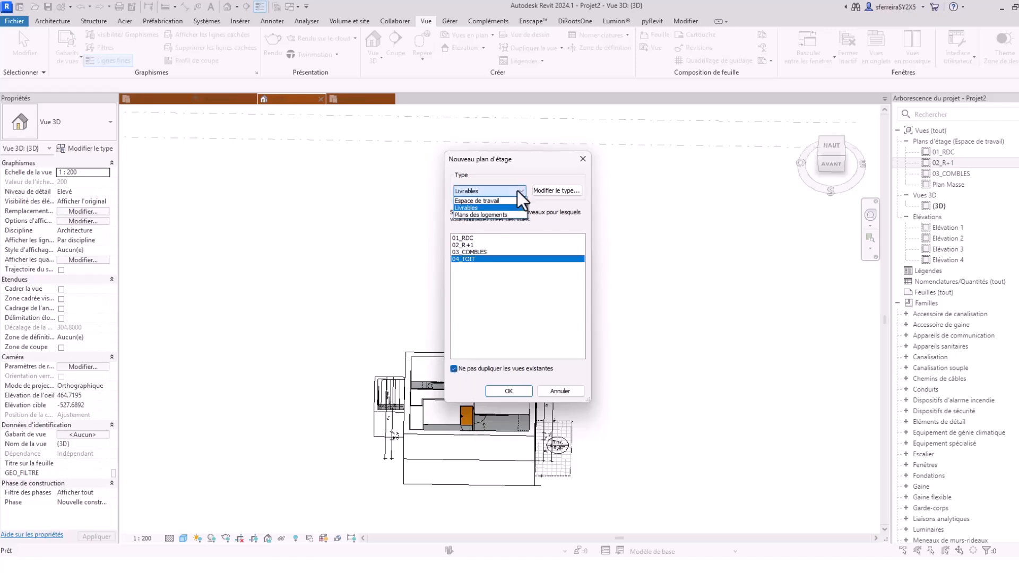
left_click(488, 202)
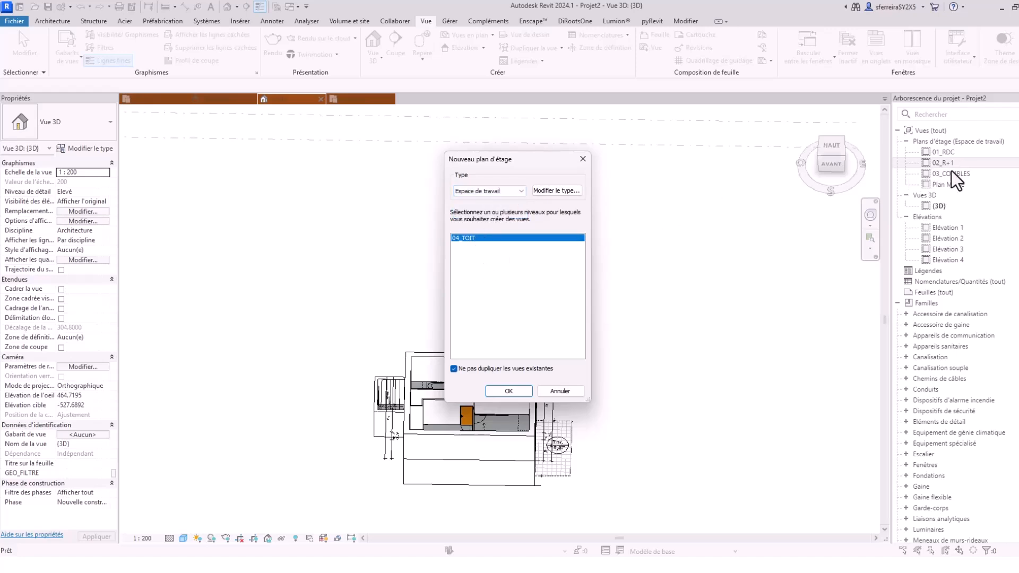
left_click(509, 393)
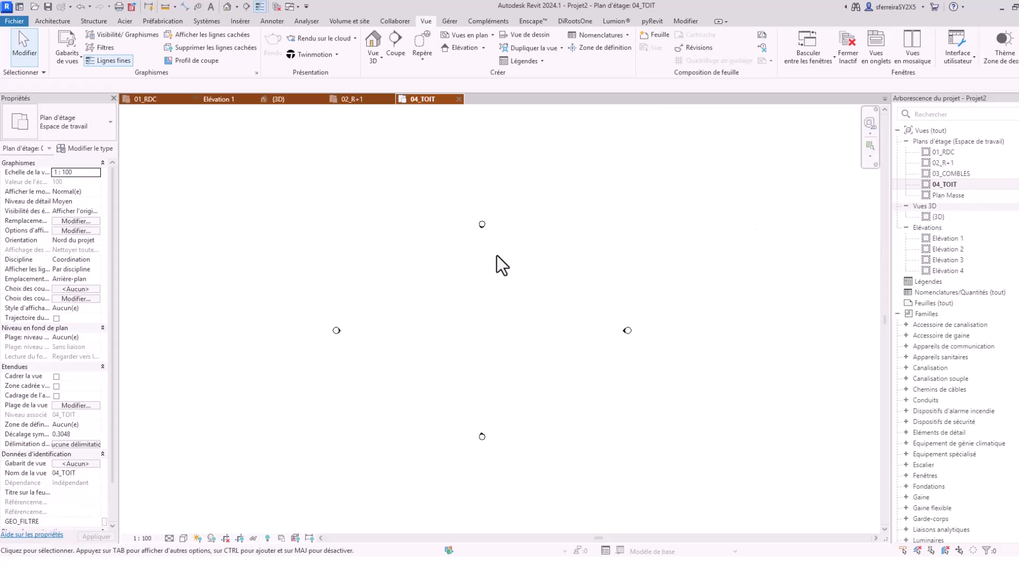
- Set the base level of the 04_TOIT plan's underlay to 02_R+1
left_click_drag(505, 245, 445, 355)
left_click_drag(556, 380, 435, 281)
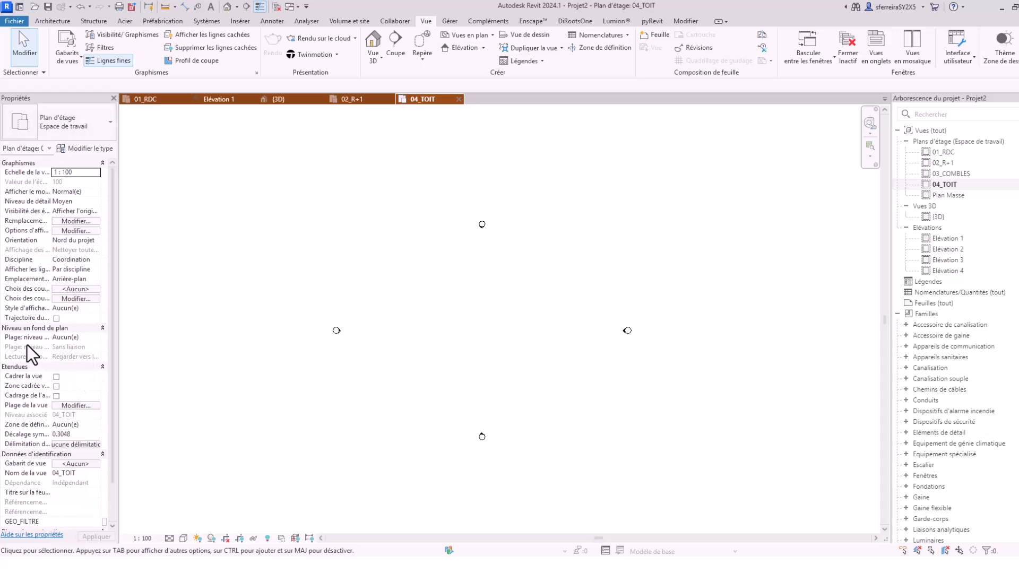
left_click(98, 338)
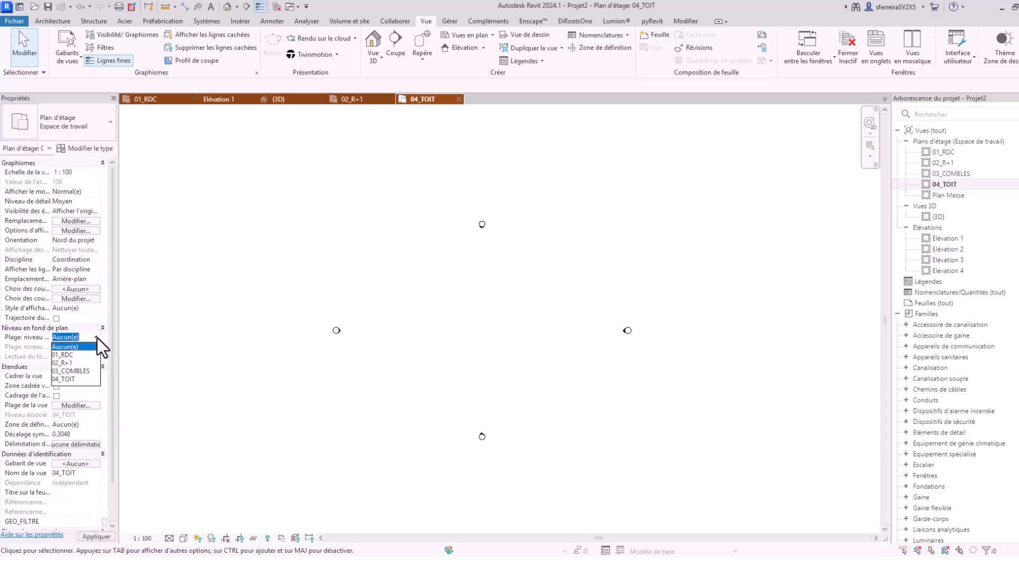
left_click(65, 363)
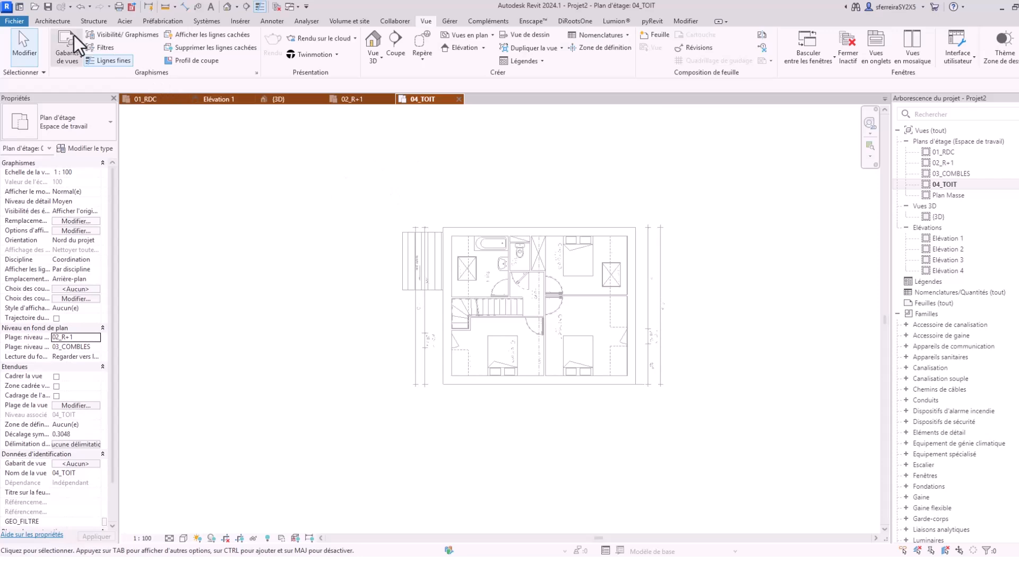
- Start a footprint roof on 04_TOIT and sketch its rectangular outline between opposite outer corners of the exterior walls
left_click(50, 23)
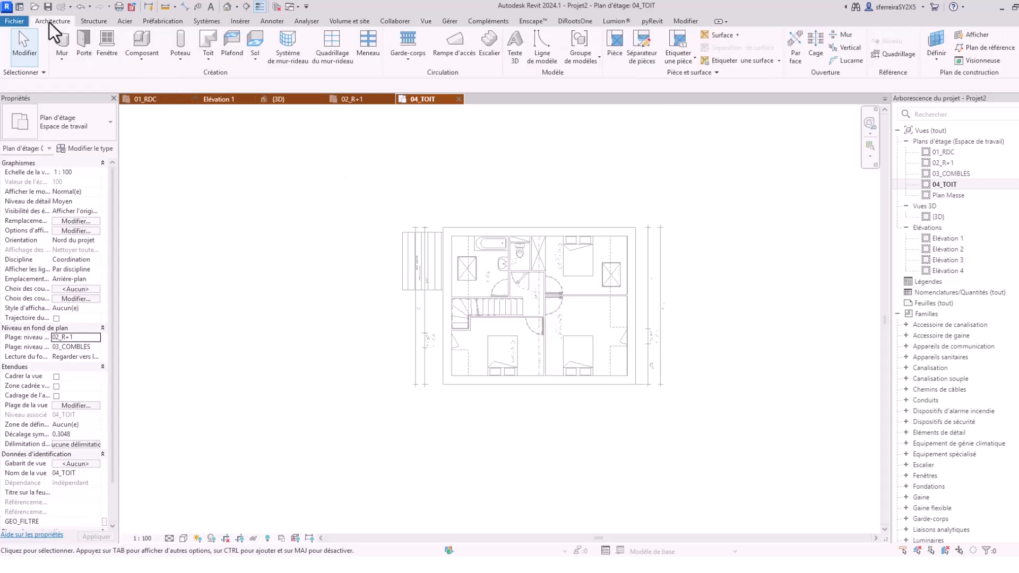
left_click(211, 36)
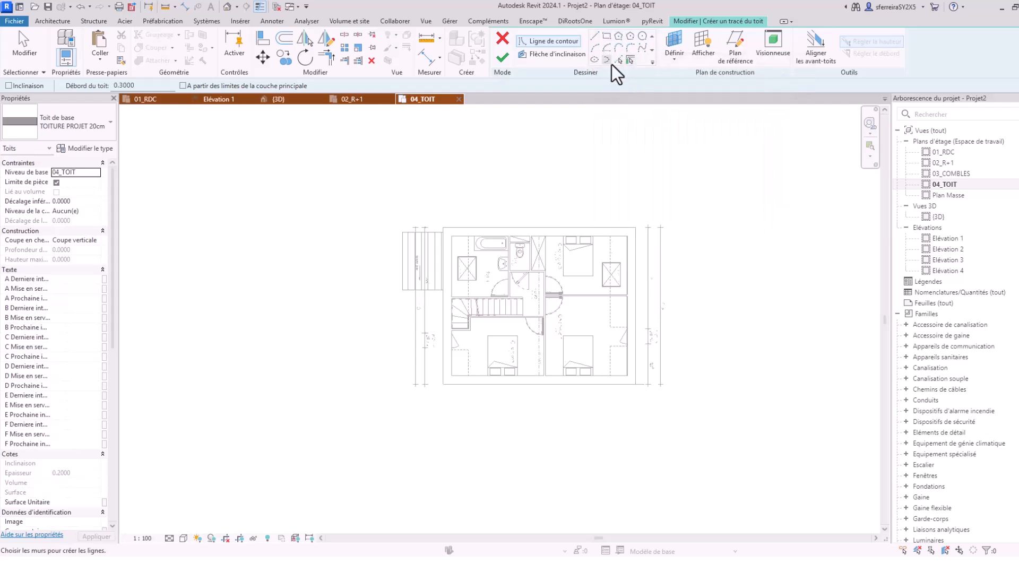
scroll(435, 226, "up", 4)
scroll(525, 199, "down", 4)
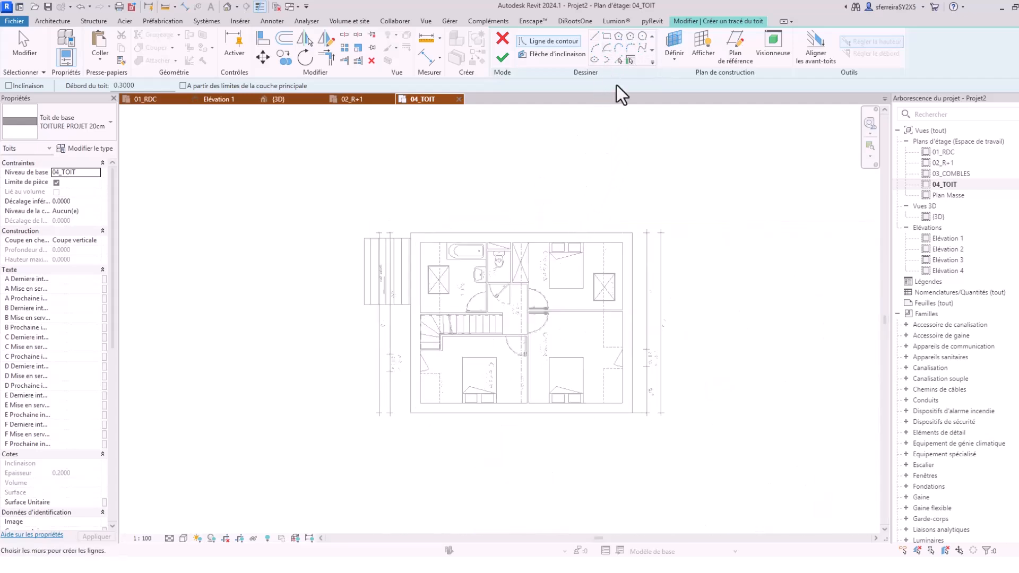
left_click(608, 37)
scroll(446, 204, "up", 5)
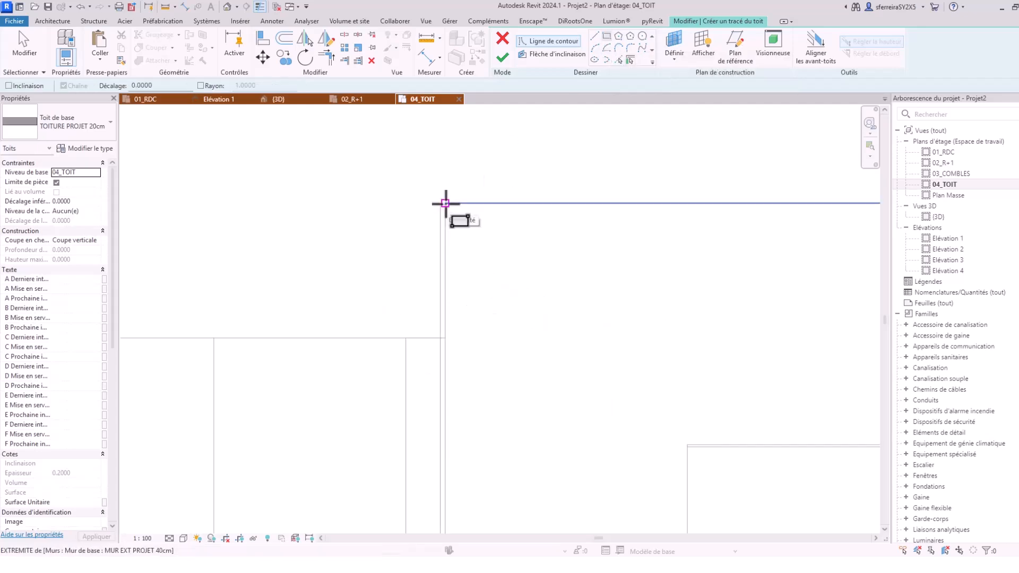
left_click(445, 203)
scroll(383, 215, "down", 5)
scroll(429, 200, "down", 6)
scroll(466, 280, "up", 7)
scroll(550, 283, "up", 6)
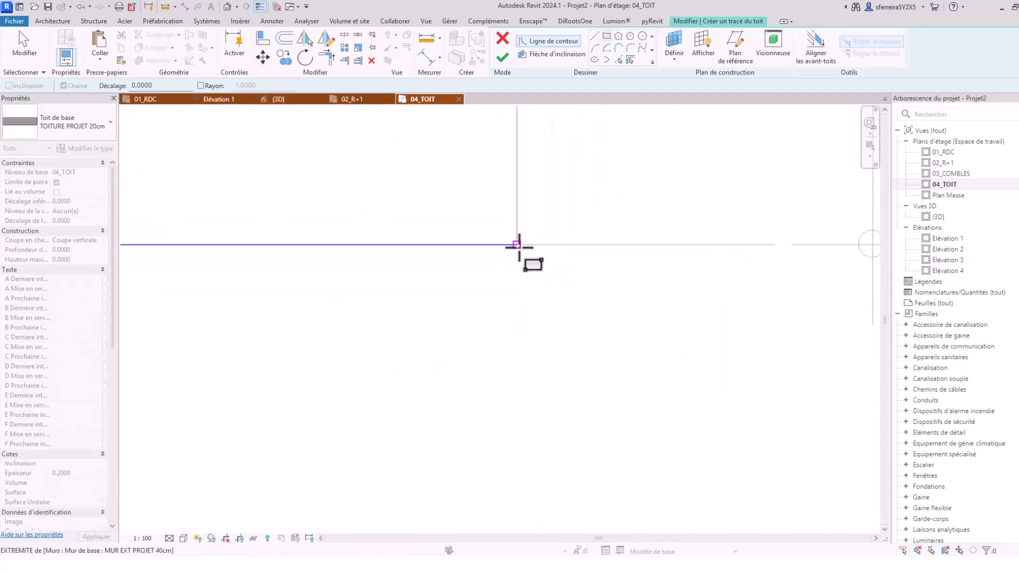
left_click(518, 246)
scroll(536, 268, "down", 6)
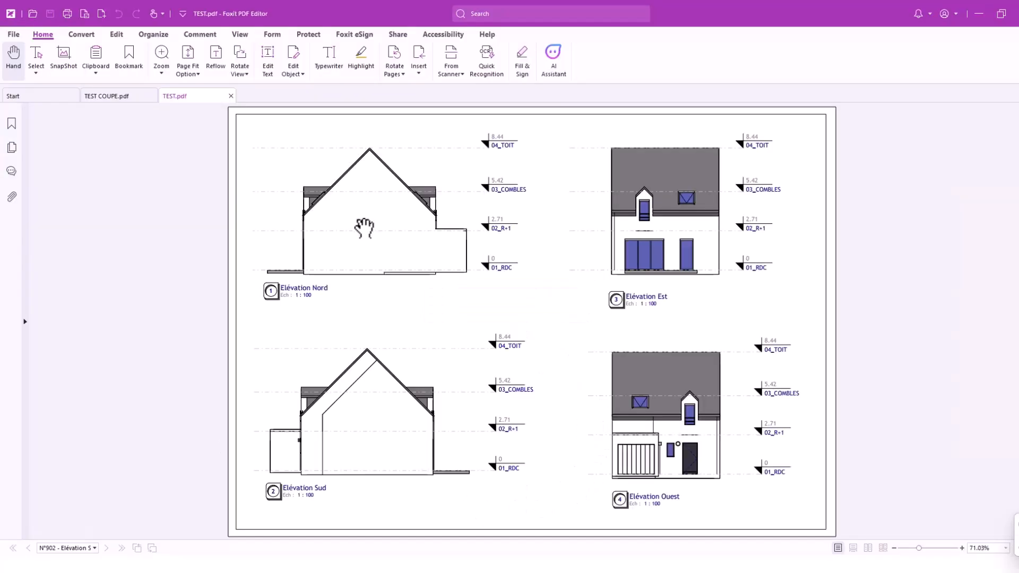
- Check the Coupe A-A drawing in TEST COUPE.pdf in Foxit, and back in Revit give the roof outline's two opposite eave lines a 45° slope
left_click(107, 98)
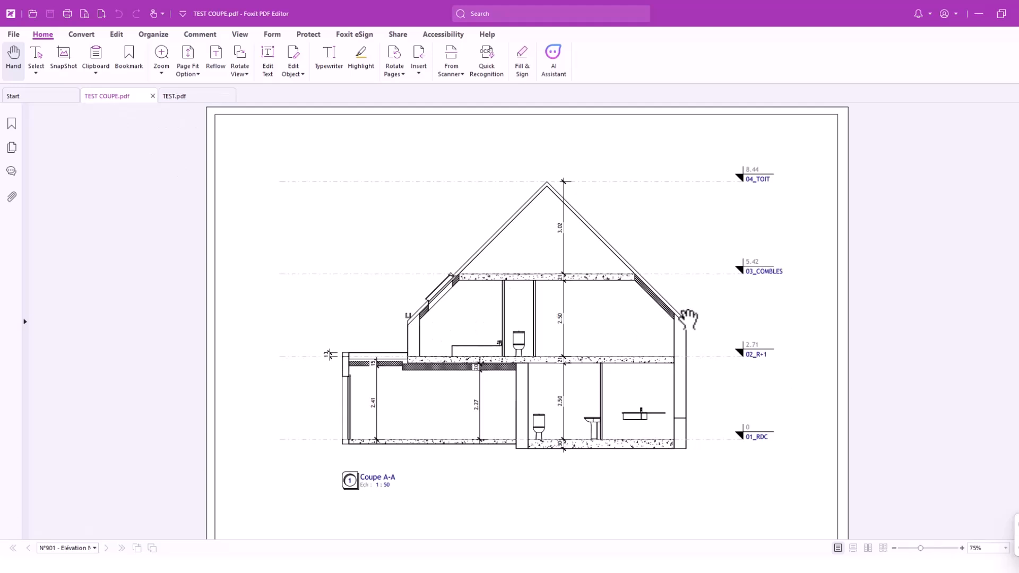
scroll(551, 309, "down", 1)
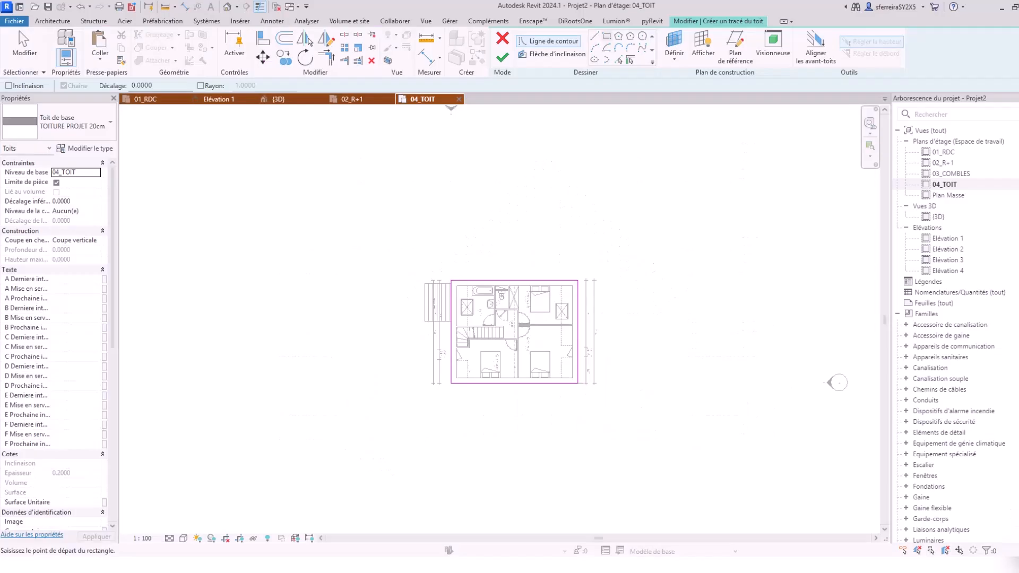
key("Escape")
scroll(502, 342, "up", 2)
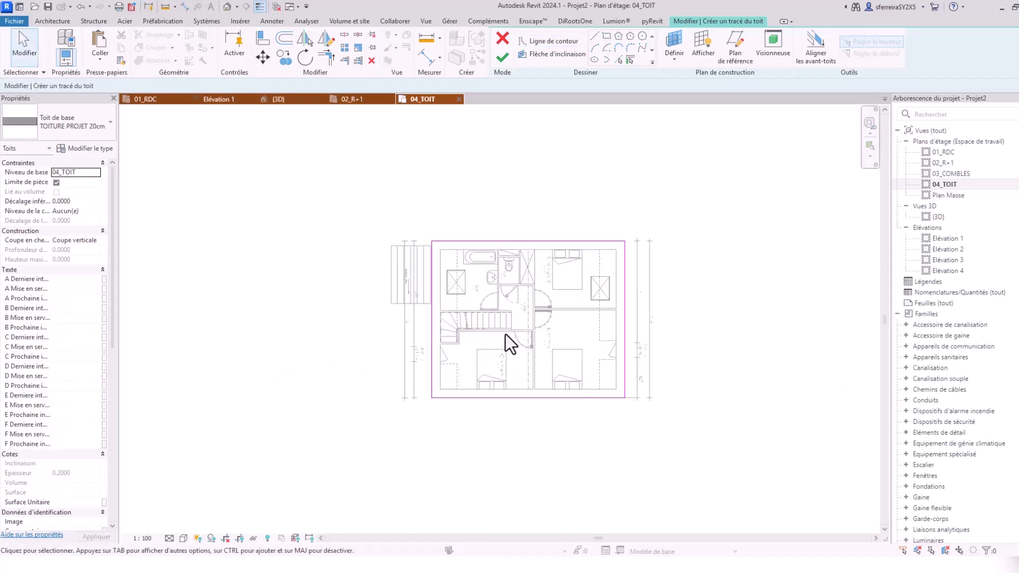
left_click(431, 332)
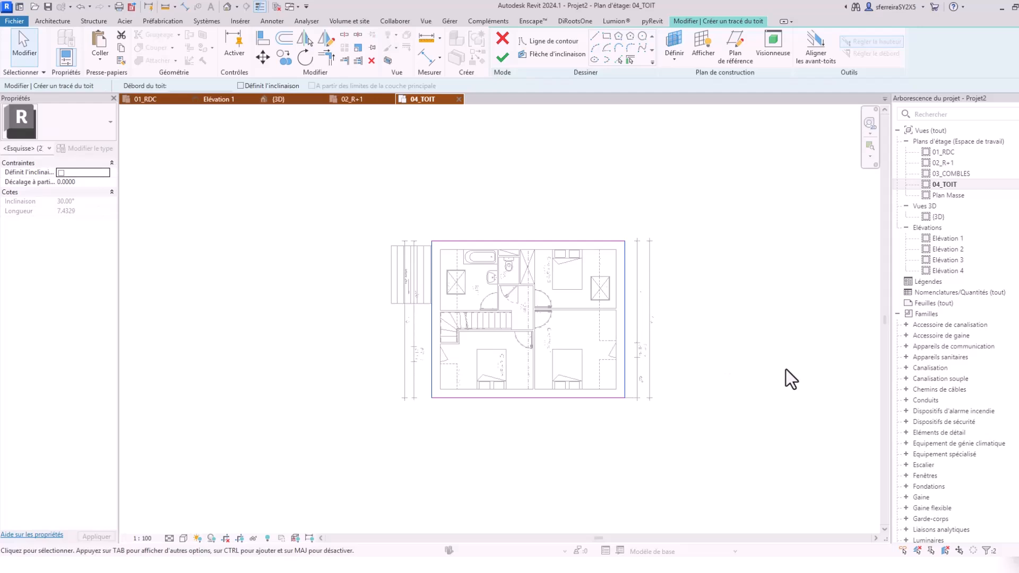
left_click(241, 86)
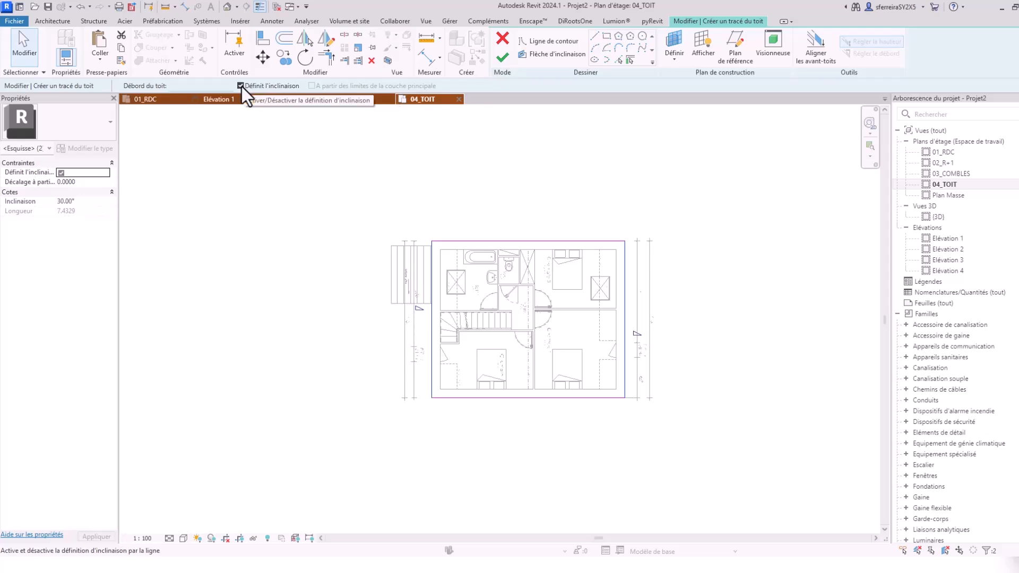
left_click(87, 201)
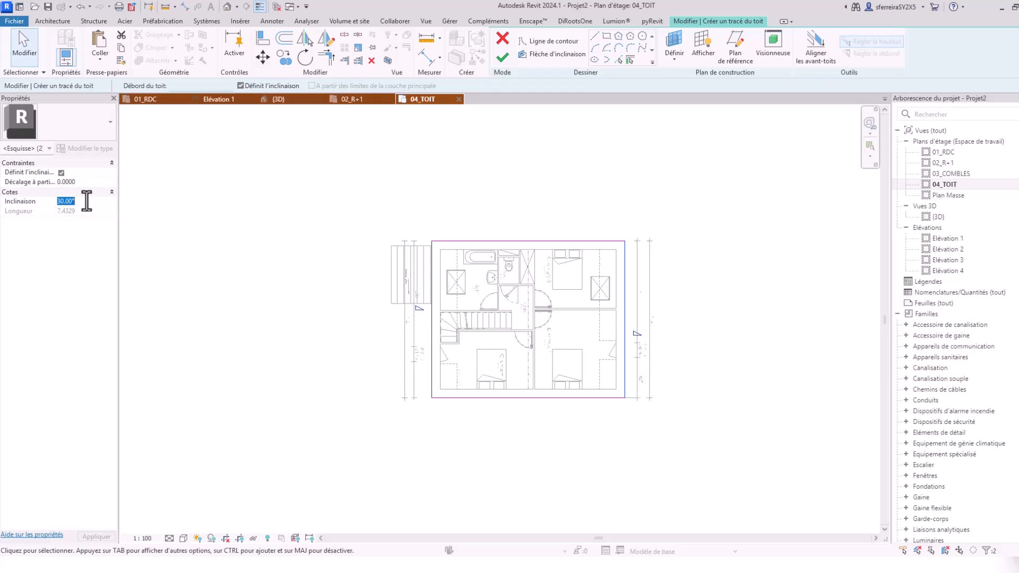
type("45")
key("Return")
- Finish the roof sketch and examine the gable roof's position over the walls in the 3D view
left_click(505, 60)
left_click(279, 99)
scroll(378, 201, "down", 2)
middle_click_drag(384, 314, 487, 272, "shift")
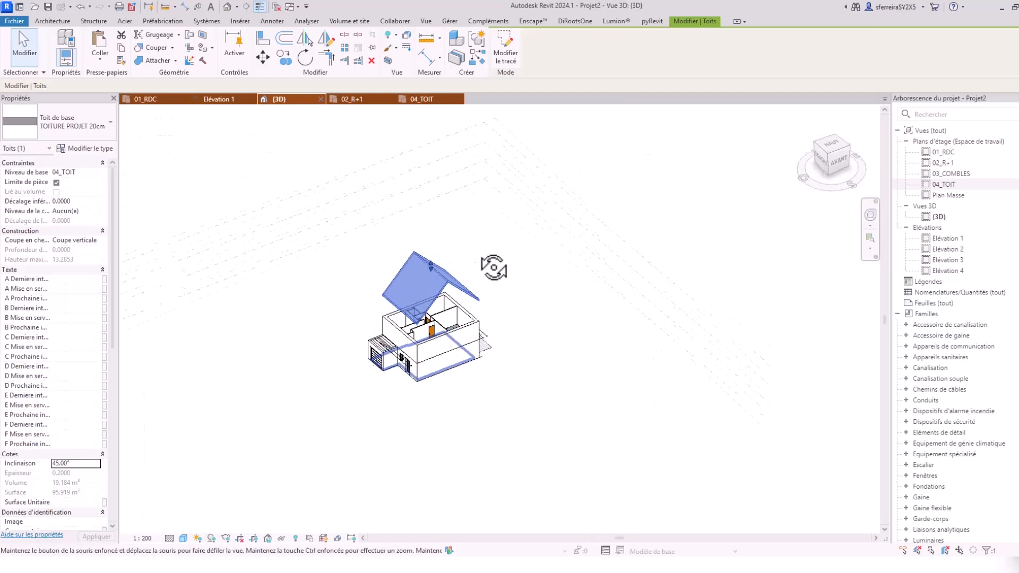
middle_click_drag(542, 343, 462, 320, "shift")
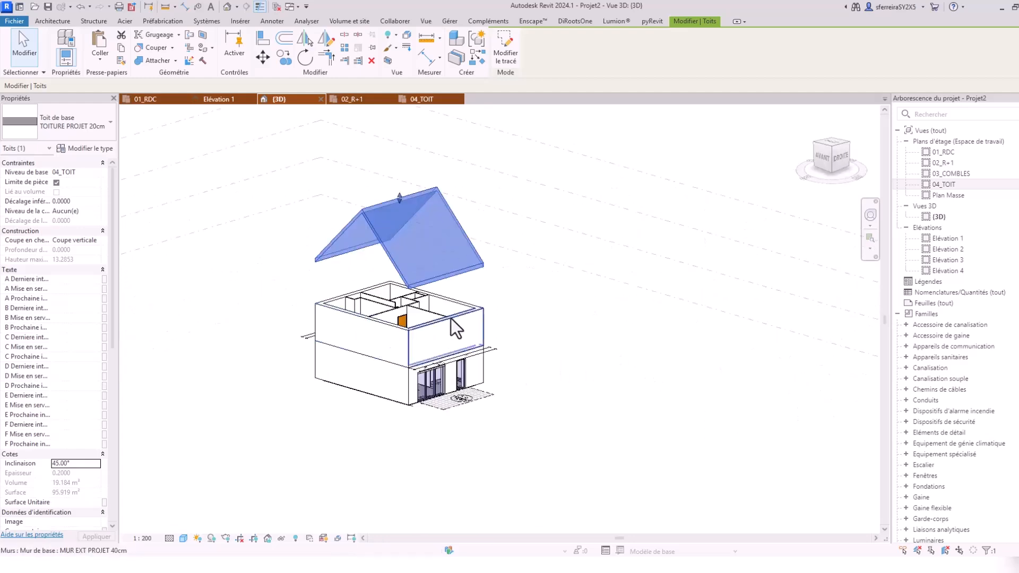
- Draw a horizontal building section in the 04_TOIT plan, crossing the whole house through the bathroom and the upper bedroom
left_click(420, 98)
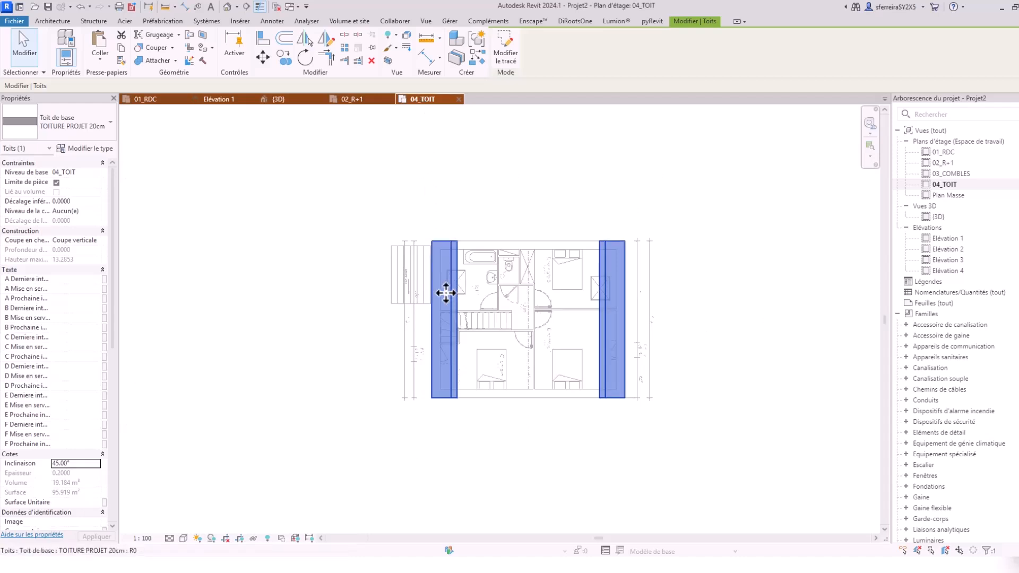
scroll(412, 293, "down", 2)
left_click(576, 290)
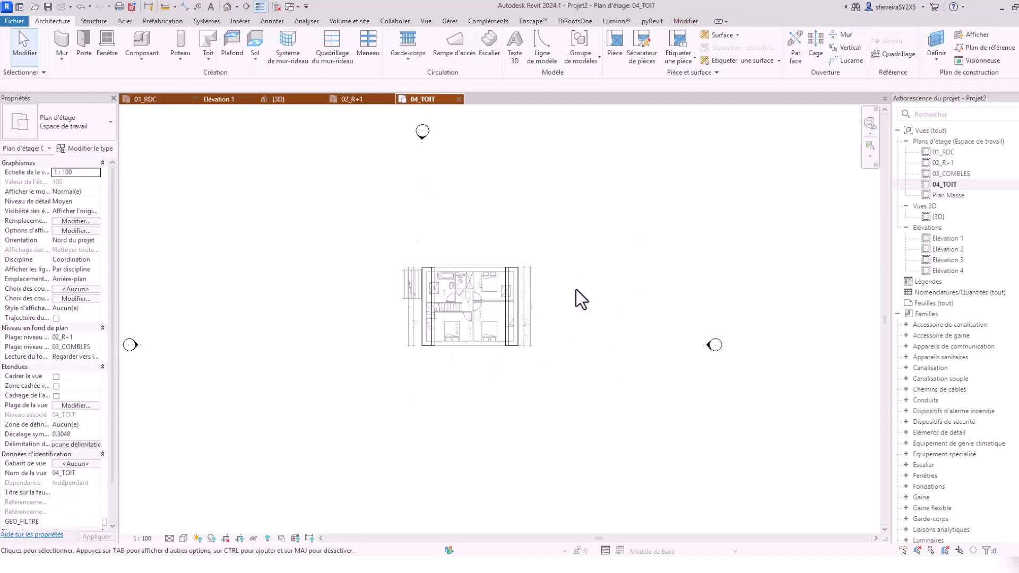
left_click(246, 7)
scroll(381, 281, "up", 1)
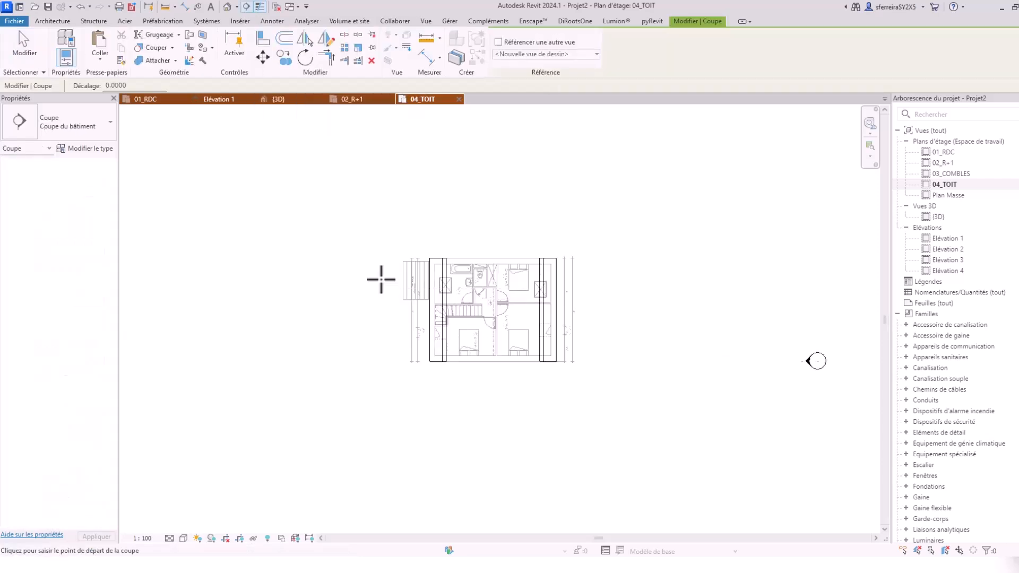
left_click(381, 278)
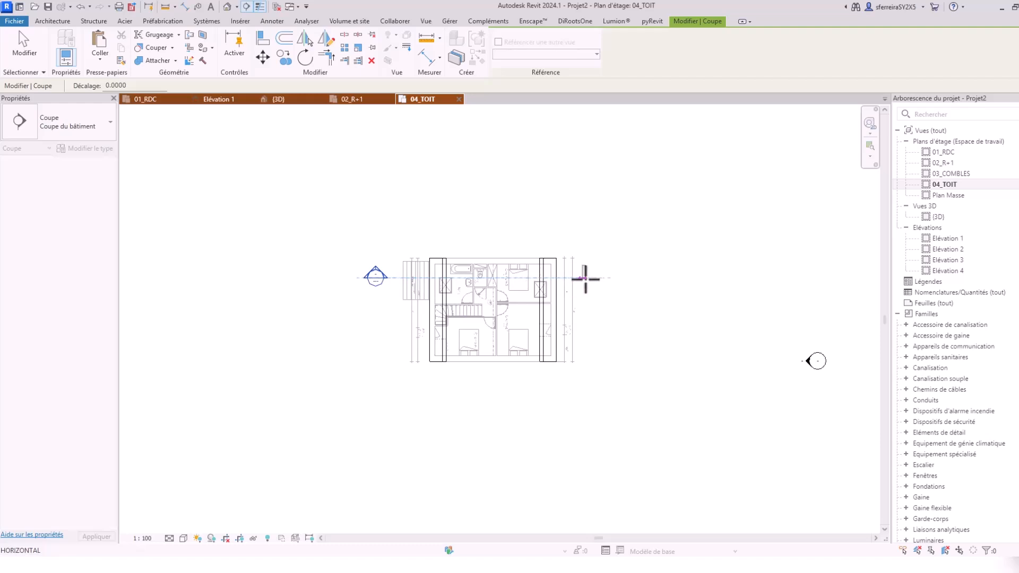
left_click(613, 279)
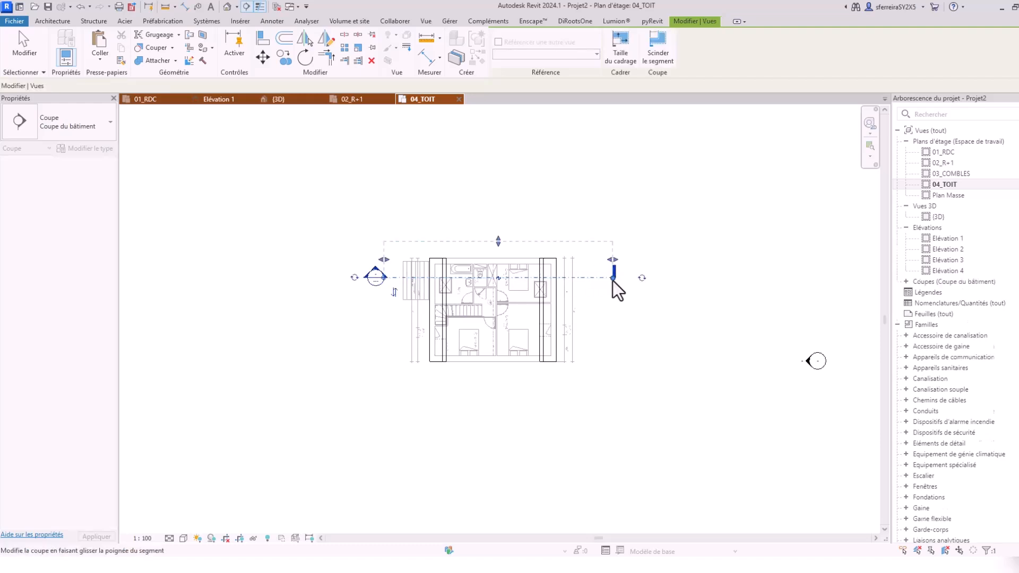
- Reduce the section's view depth to about 0.25 m, just beyond its cutting line
scroll(612, 281, "up", 1)
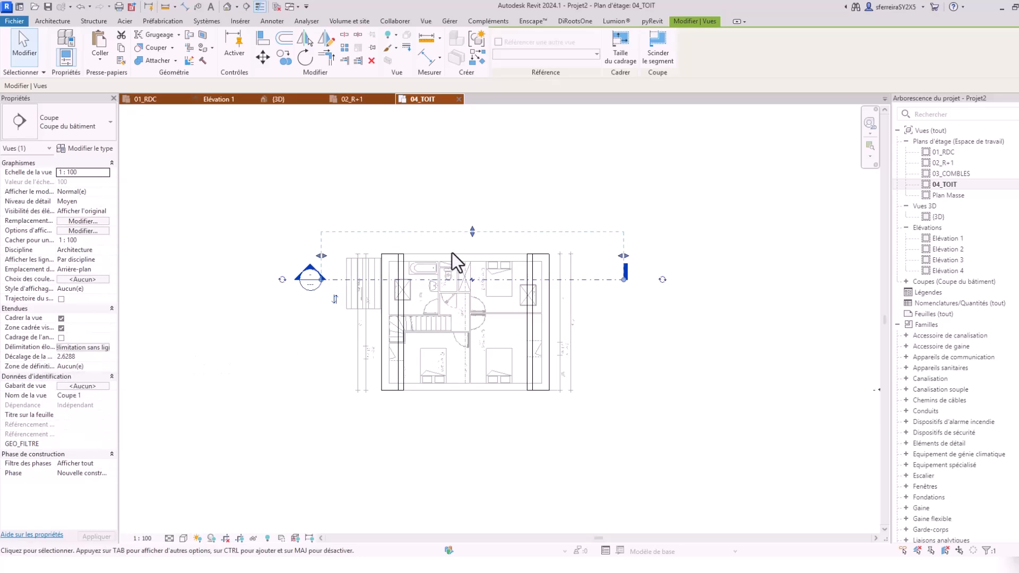
left_click_drag(472, 231, 473, 282)
left_click(600, 342)
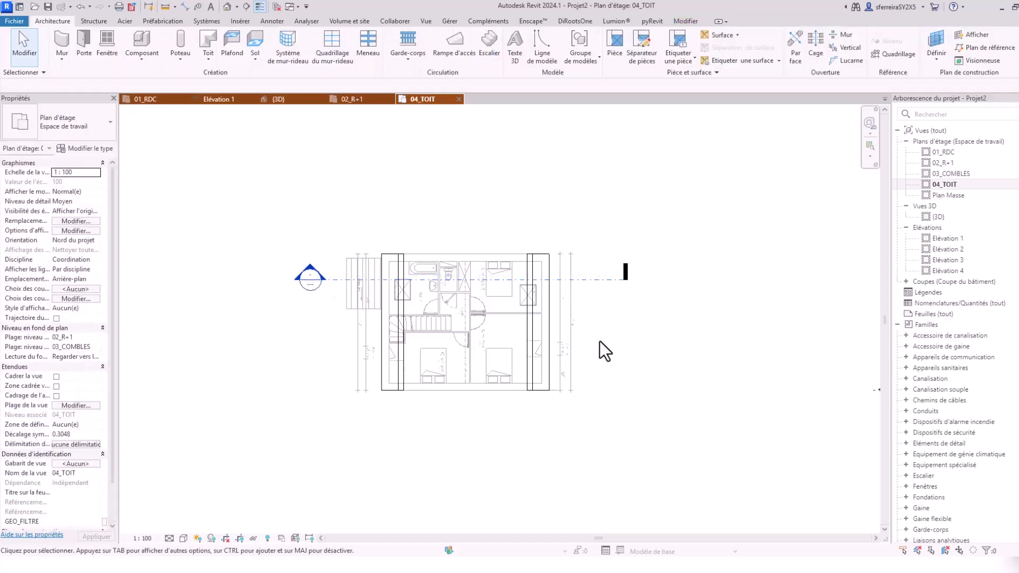
- Open the view of the building section cut through the 04_TOIT plan and examine the roof against the walls and levels
left_click(585, 282)
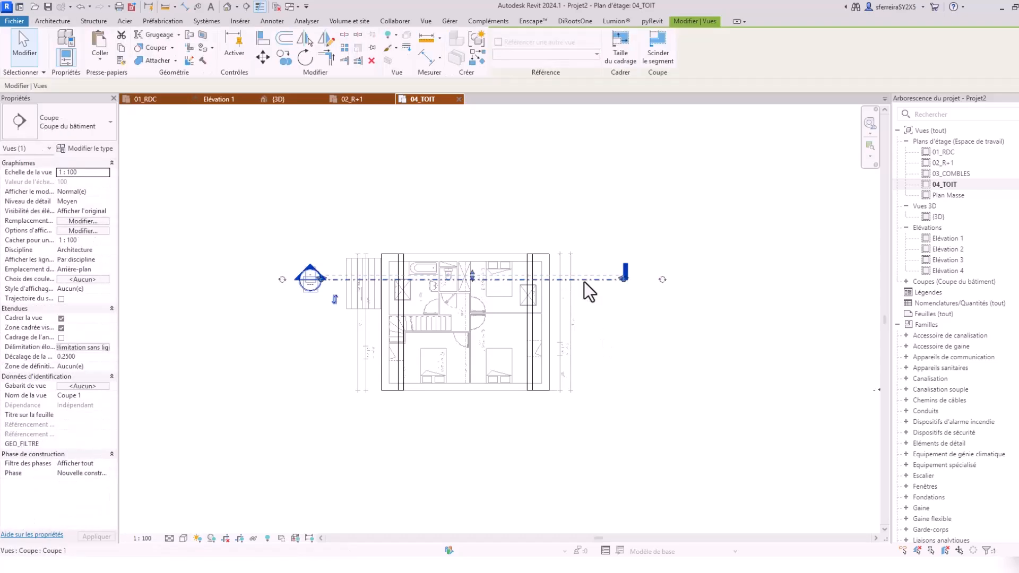
right_click(585, 282)
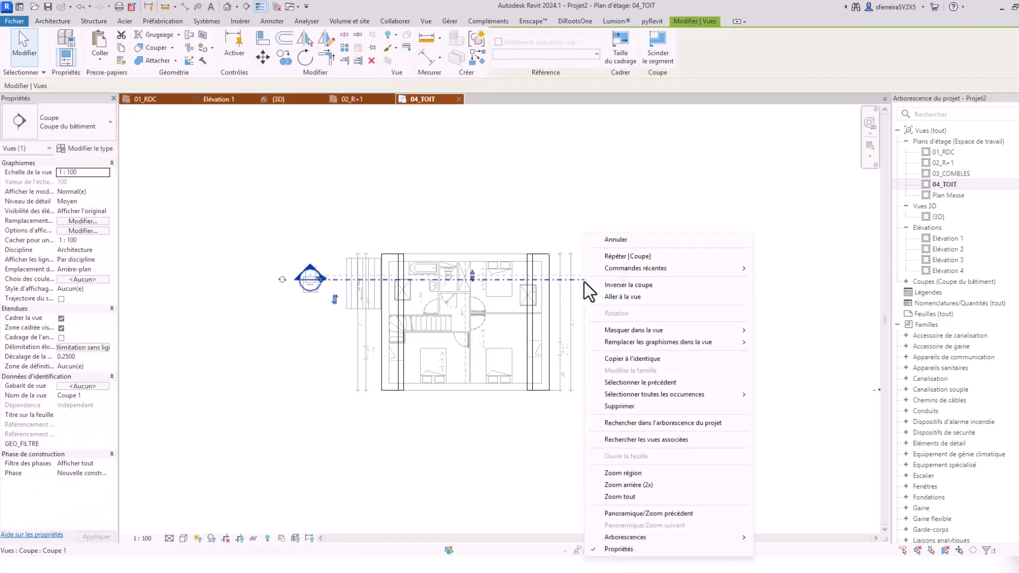
left_click(611, 298)
scroll(484, 301, "down", 2)
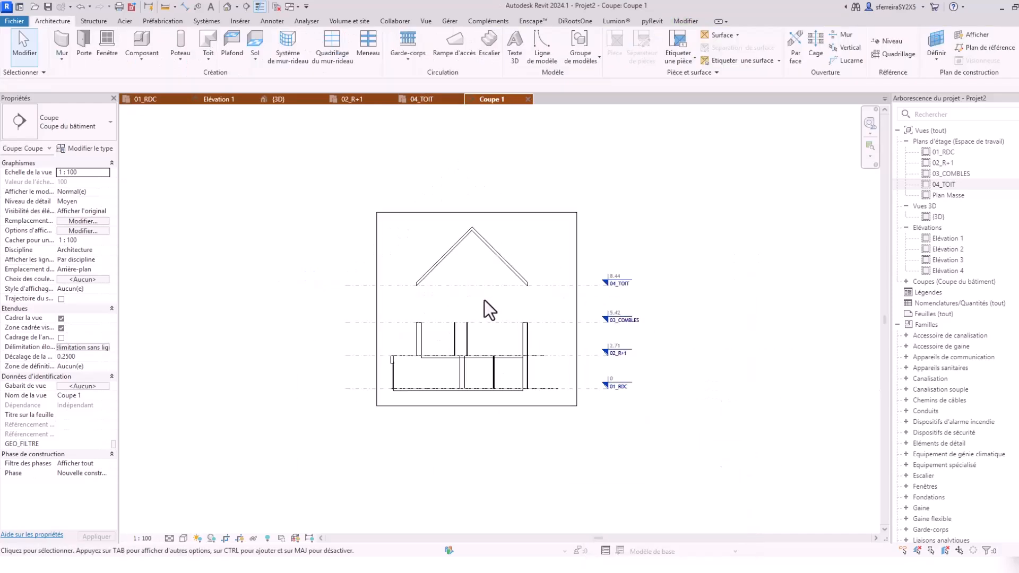
scroll(471, 271, "up", 4)
scroll(471, 271, "up", 1)
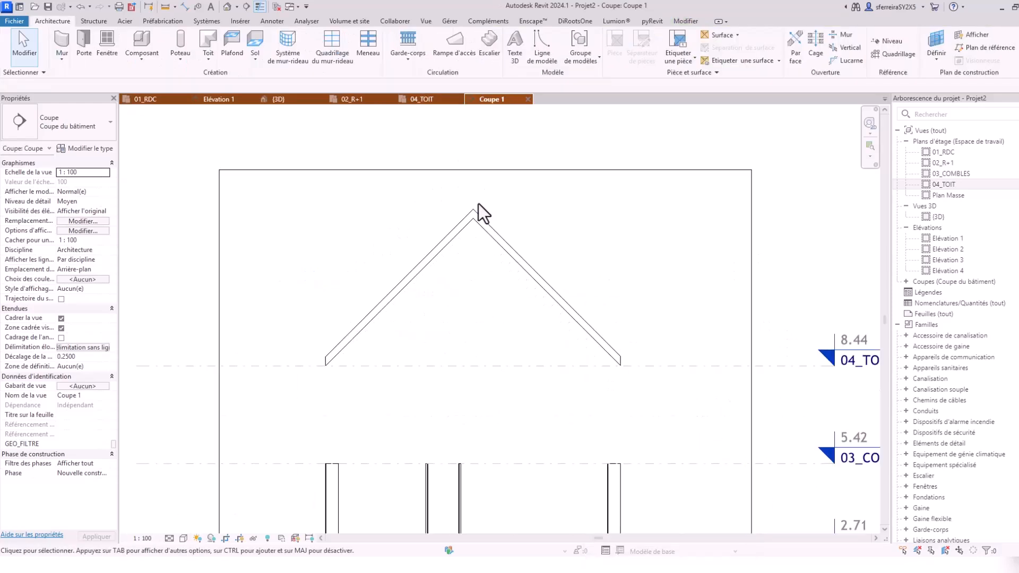
scroll(480, 208, "up", 1)
scroll(451, 208, "down", 2)
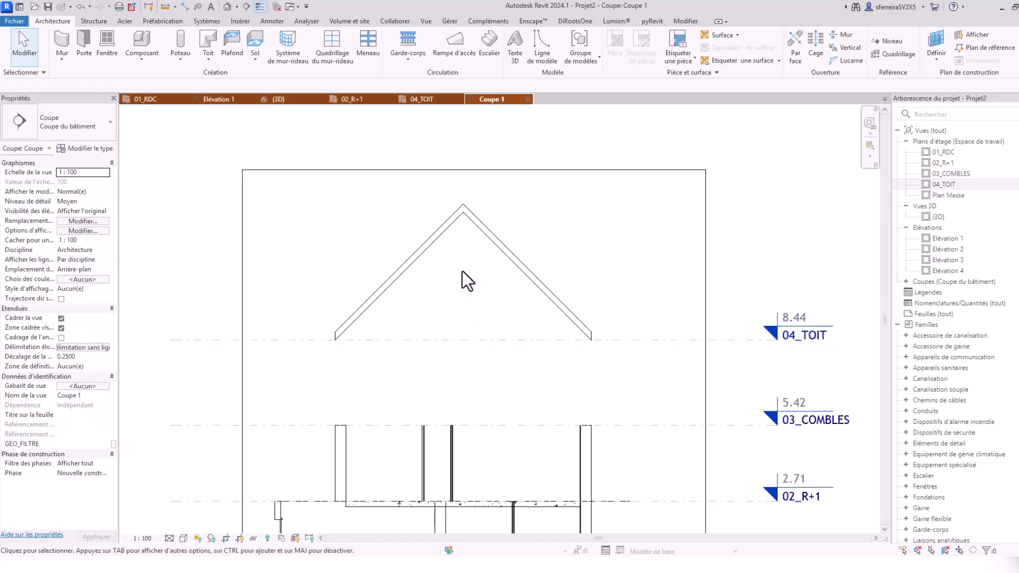
- Move the gable roof straight down so its ridge sits on the 04_TOIT level line
left_click(466, 222)
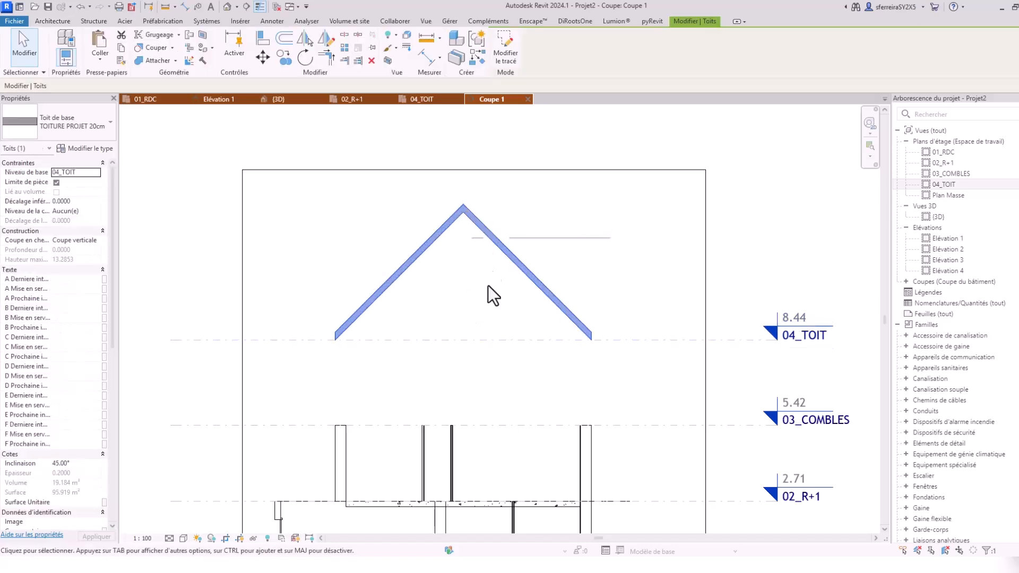
left_click(263, 57)
left_click(464, 207)
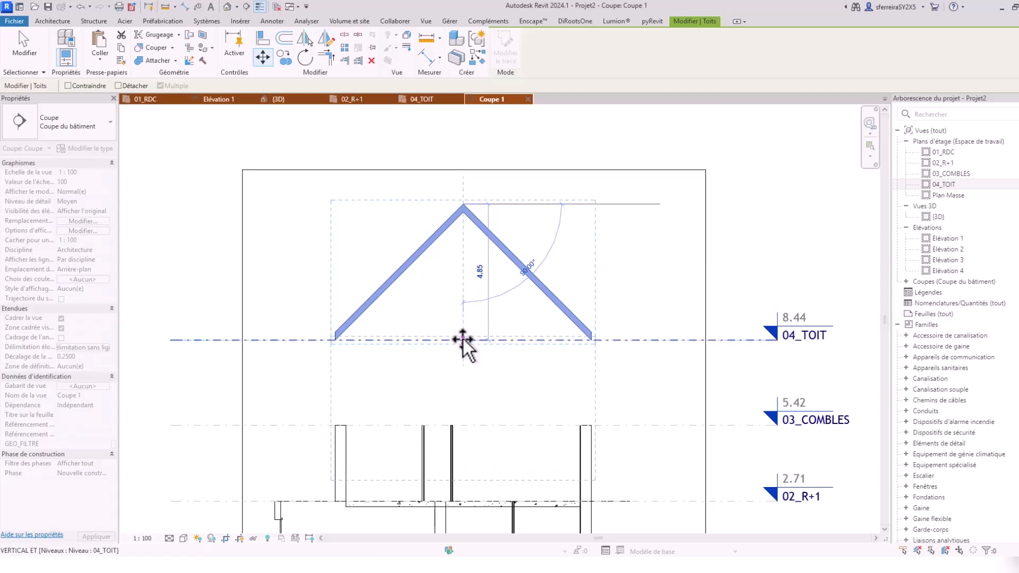
left_click(463, 340)
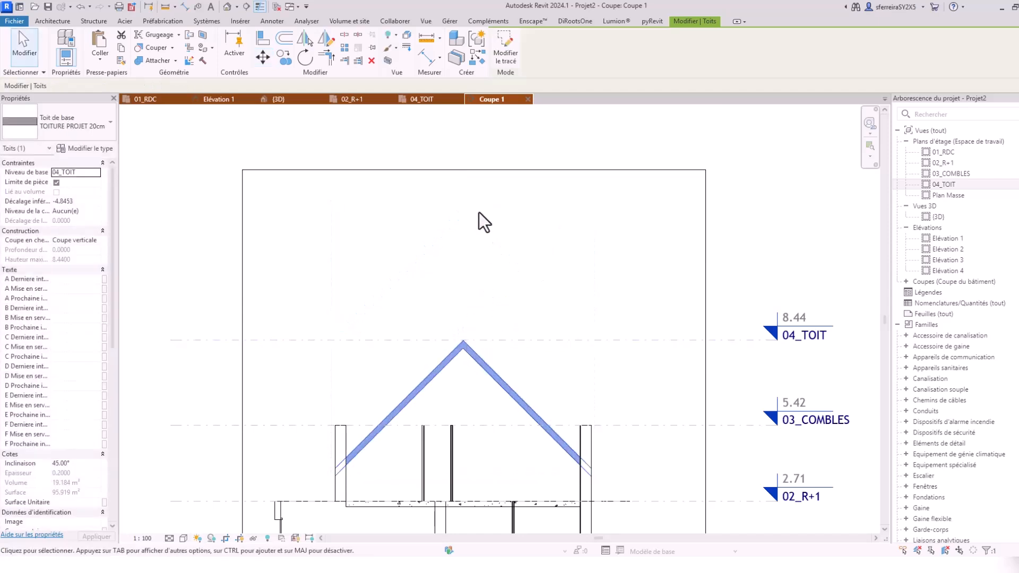
left_click(528, 232)
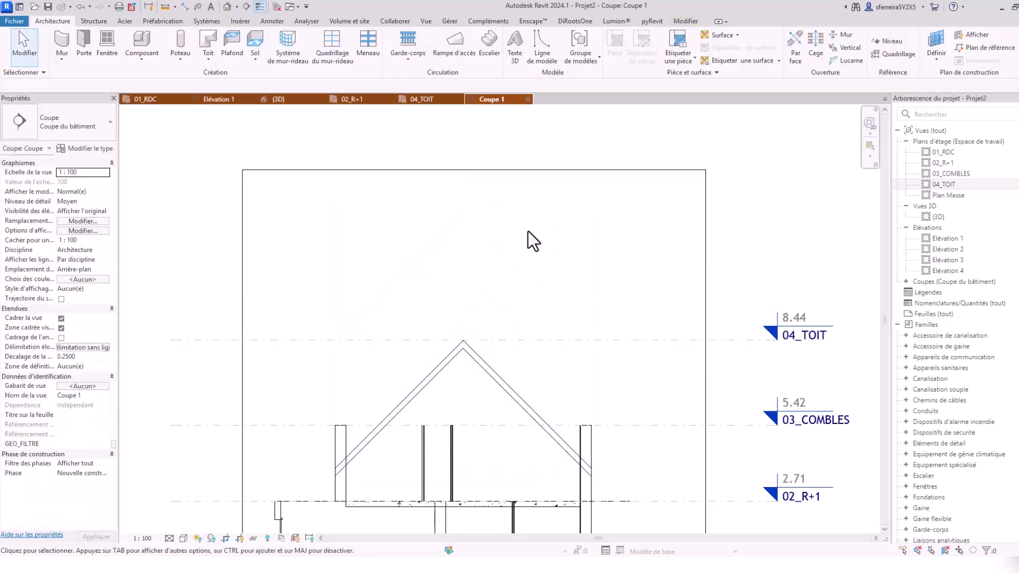
- Examine in the 3D view where the lowered roof crosses the upper-floor walls
left_click(280, 100)
middle_click_drag(387, 306, 717, 366, "shift")
scroll(446, 330, "up", 3)
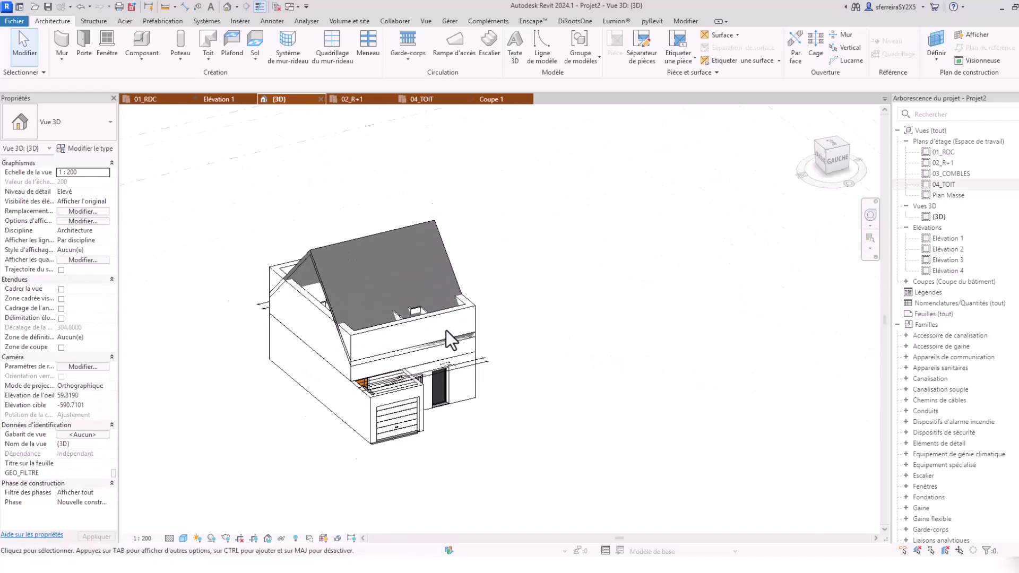
scroll(402, 335, "down", 2)
mouse_move(409, 341)
middle_mouse_down("shift")
mouse_move(481, 314)
mouse_move(515, 279)
mouse_move(567, 312)
mouse_move(567, 353)
mouse_move(526, 389)
mouse_move(515, 373)
mouse_move(532, 310)
mouse_move(583, 302)
mouse_move(592, 336)
mouse_move(478, 379)
mouse_move(324, 313)
mouse_move(420, 348)
middle_mouse_up("shift")
- Attach the tops of the two opposite upper-floor exterior walls under the eaves, garage side and terrace side, to the roof
left_click(474, 319)
middle_click_drag(473, 330, 450, 349, "shift")
scroll(424, 338, "up", 2)
scroll(435, 332, "down", 2)
middle_click_drag(393, 308, 343, 311, "shift")
scroll(448, 355, "up", 5)
middle_click_drag(449, 330, 506, 334, "shift")
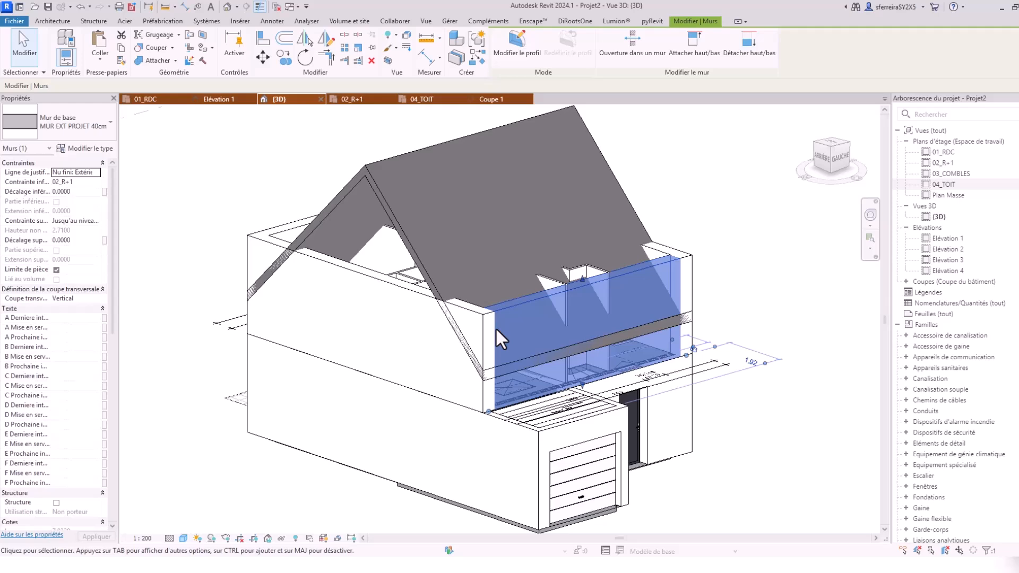
scroll(495, 317, "down", 5)
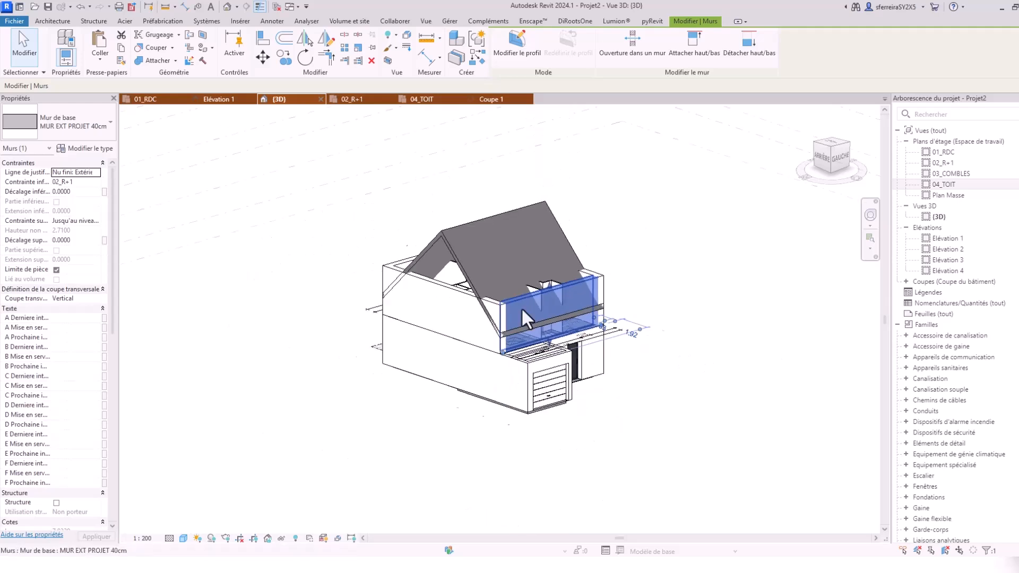
middle_click_drag(748, 337, 624, 371)
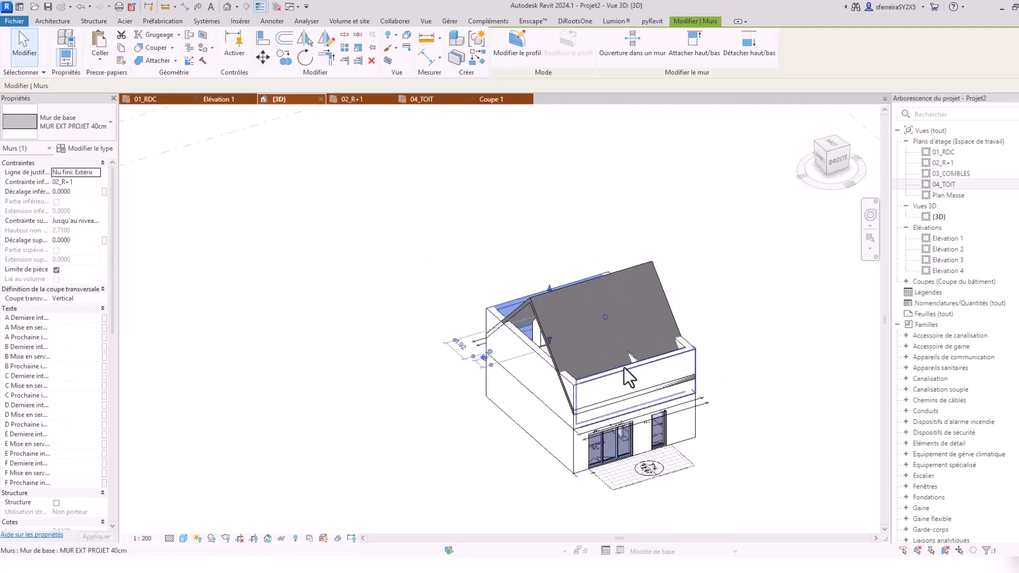
left_click(620, 371, "ctrl")
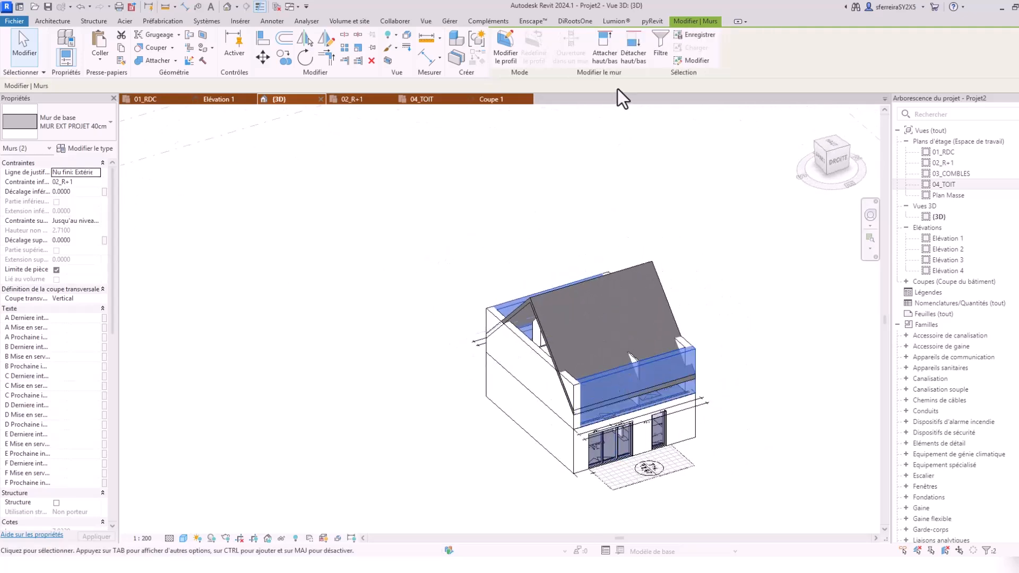
left_click(608, 52)
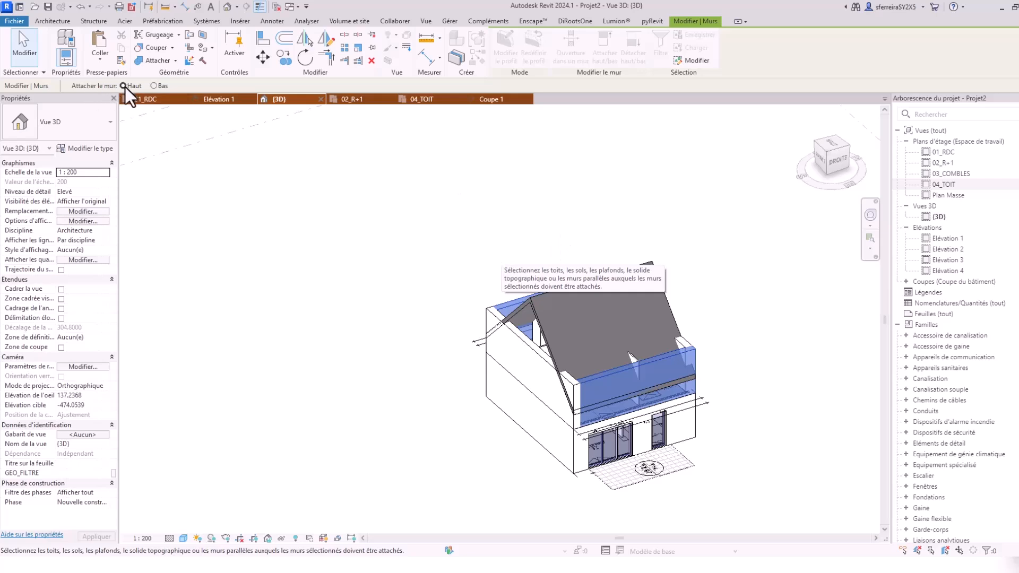
left_click(532, 300)
scroll(603, 326, "down", 2)
middle_click_drag(655, 395, 493, 341, "shift")
key("Escape")
- Attach the tops of the two upper-floor gable-end exterior walls to the roof
scroll(579, 357, "up", 2)
left_click(579, 383)
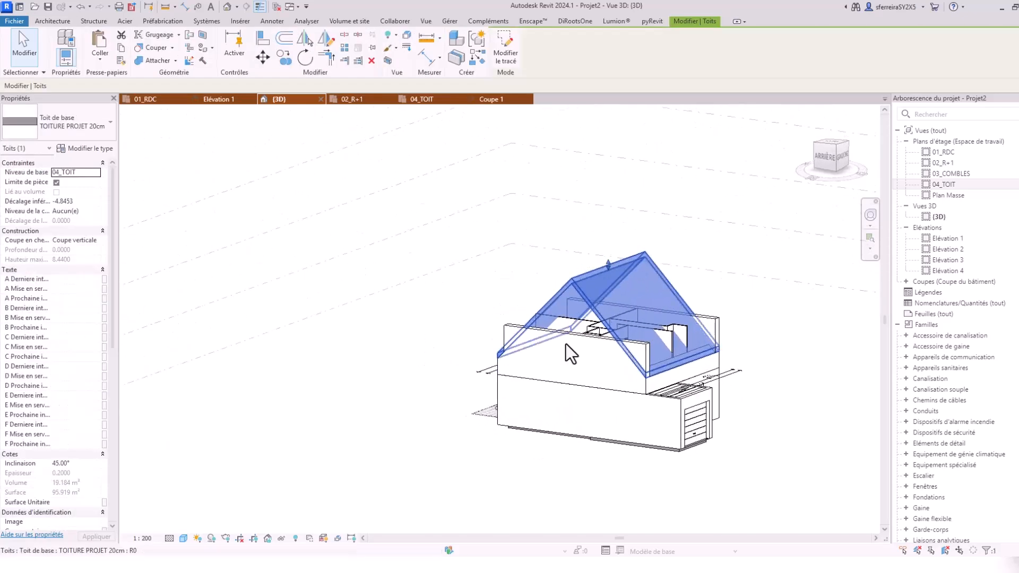
scroll(632, 358, "up", 2)
middle_click_drag(665, 358, 639, 389, "shift")
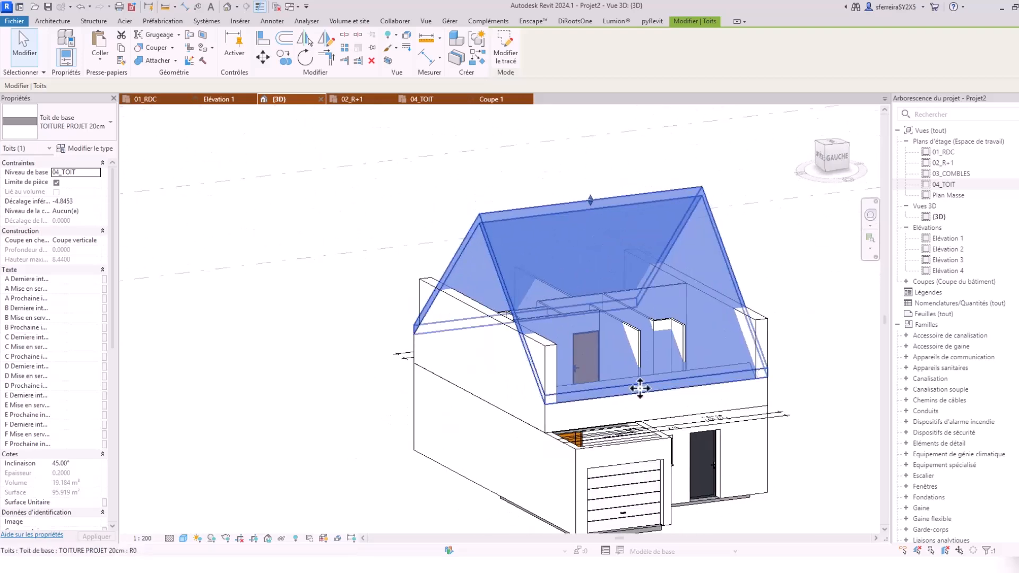
scroll(604, 294, "down", 2)
scroll(571, 305, "up", 3)
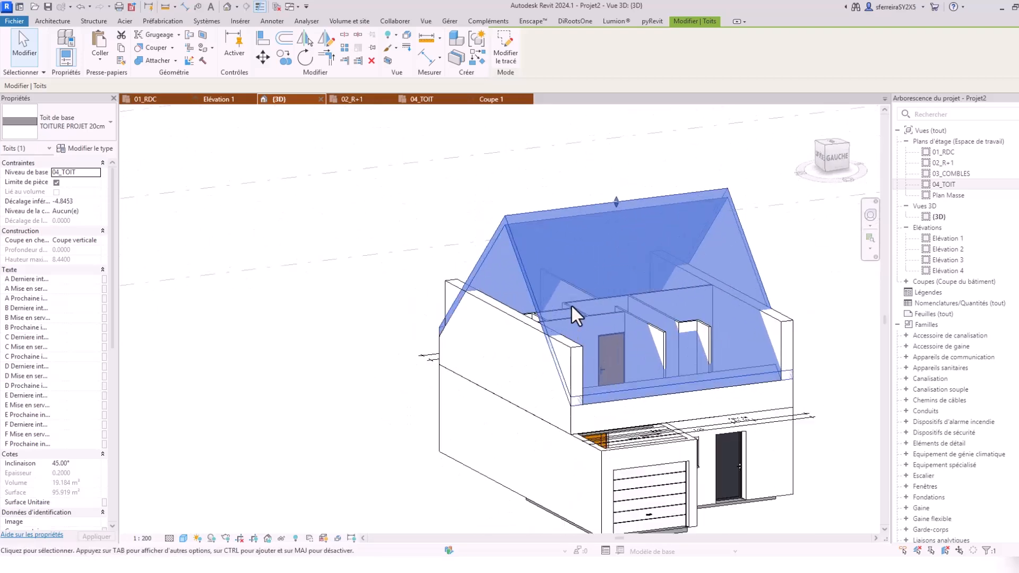
middle_click_drag(560, 328, 610, 411, "shift")
left_click(550, 340)
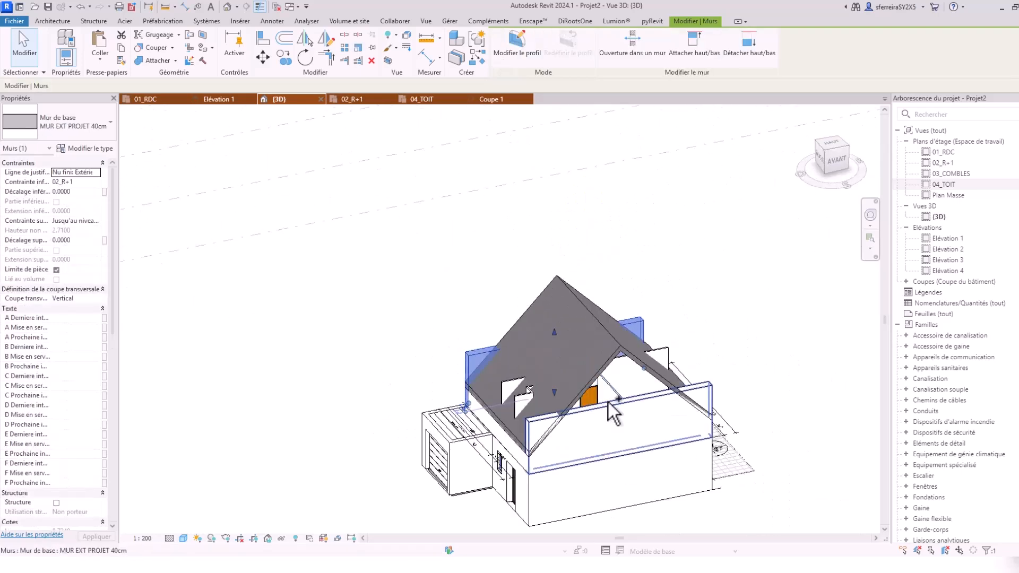
left_click(609, 402, "ctrl")
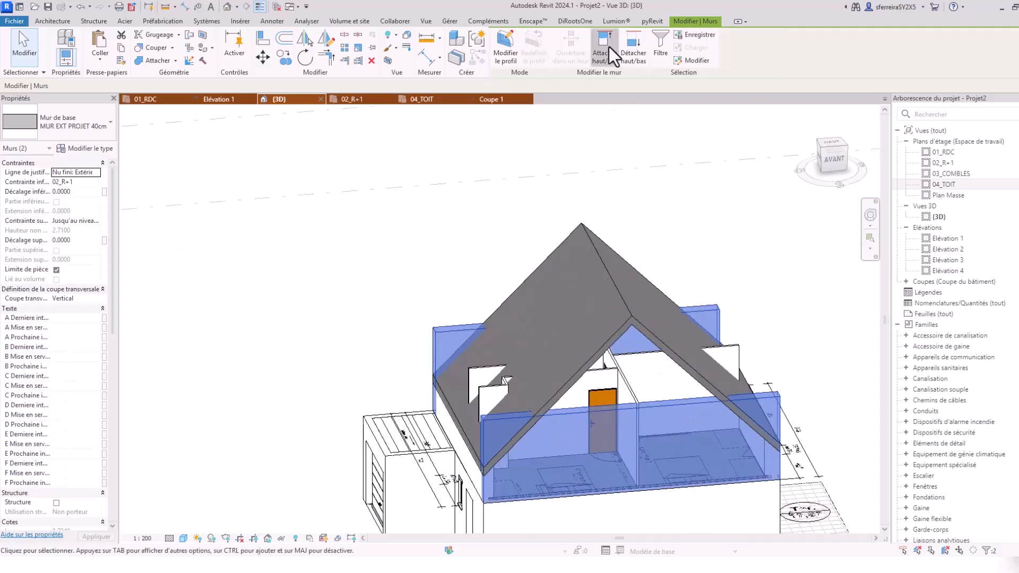
left_click(609, 47)
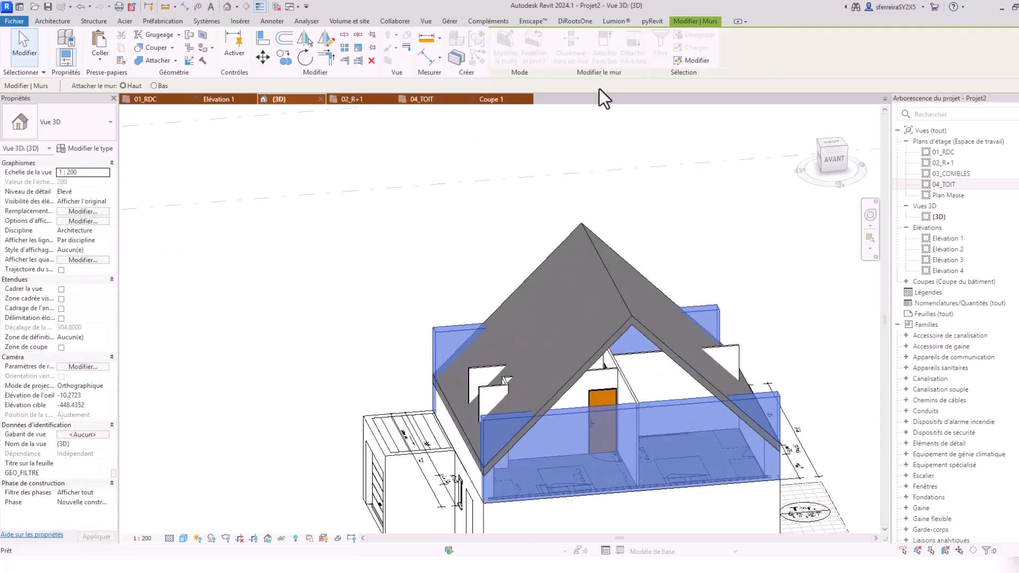
left_click(593, 250)
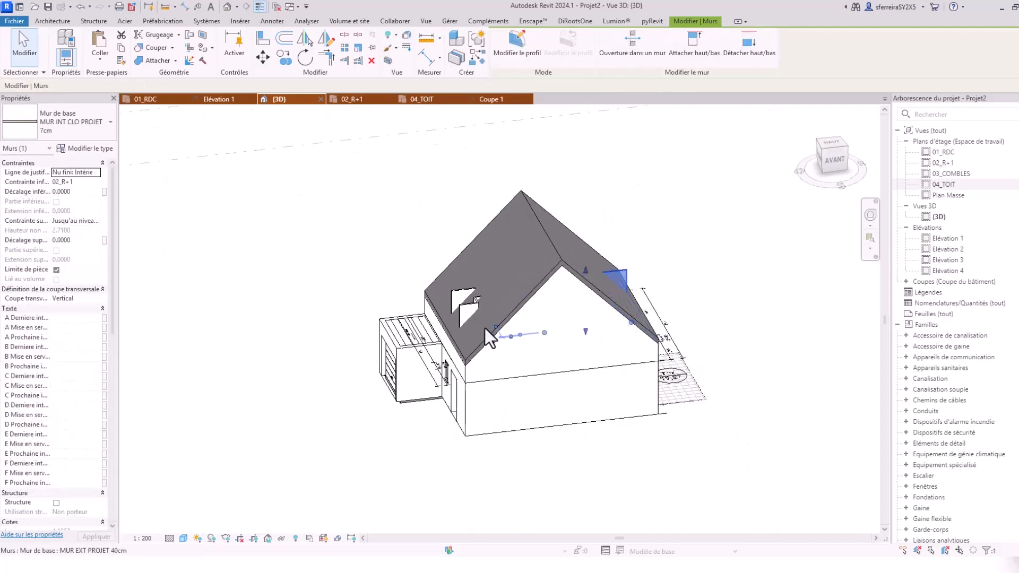
- Attach the tops of the five 7 cm interior partition walls that poke through the roof slopes to the roof
scroll(467, 302, "up", 5)
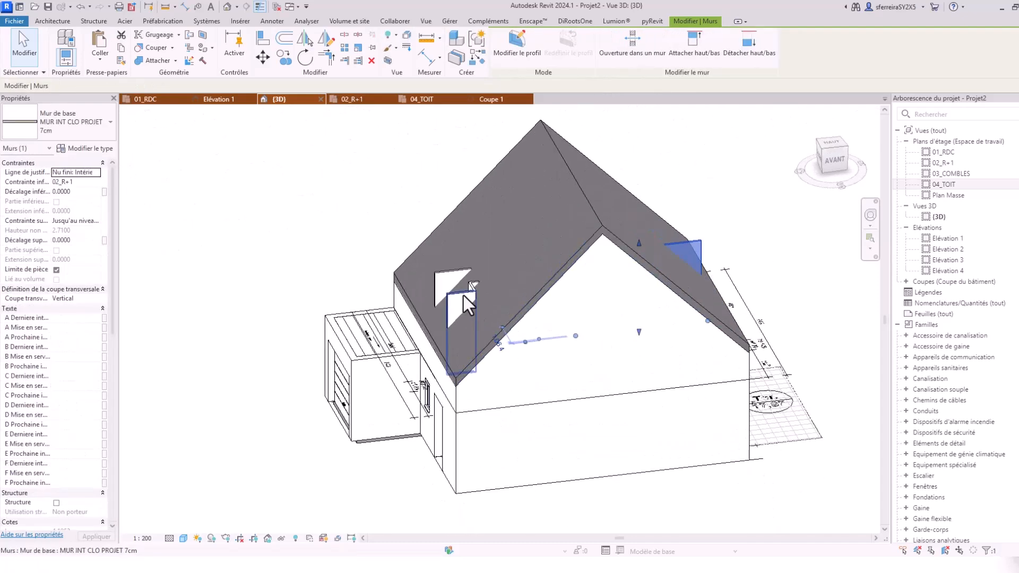
left_click(482, 283, "ctrl")
left_click(501, 269, "ctrl")
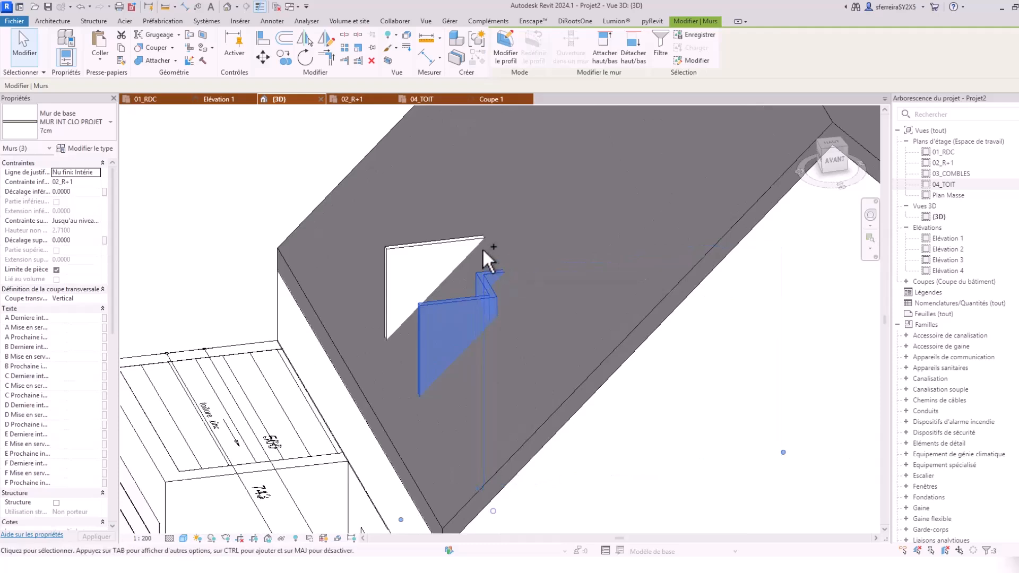
left_click(457, 237, "ctrl")
scroll(467, 244, "down", 5)
middle_click_drag(506, 250, 611, 302, "shift")
scroll(606, 268, "up", 3)
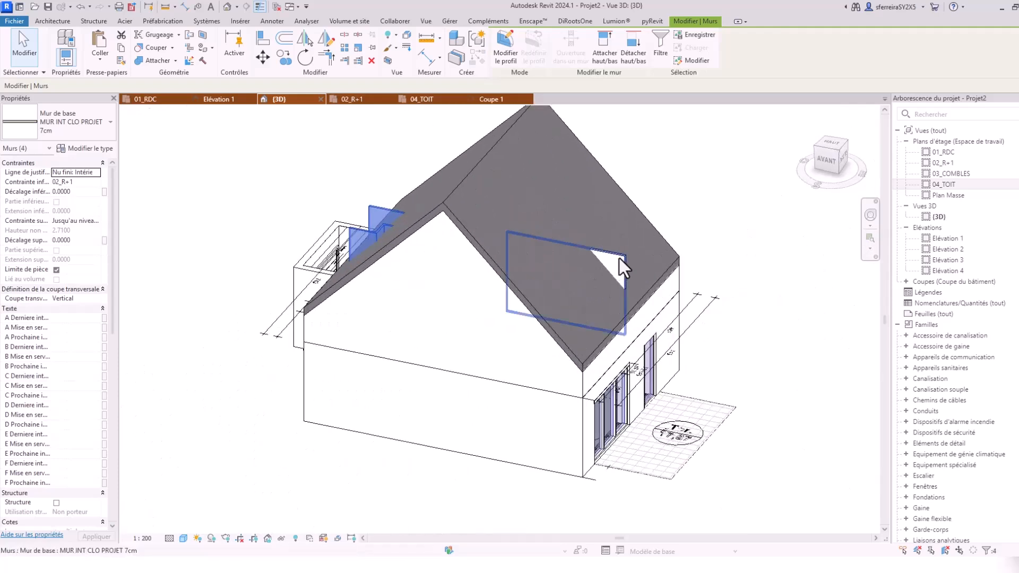
left_click(620, 255, "ctrl")
middle_click_drag(620, 255, 518, 191, "shift")
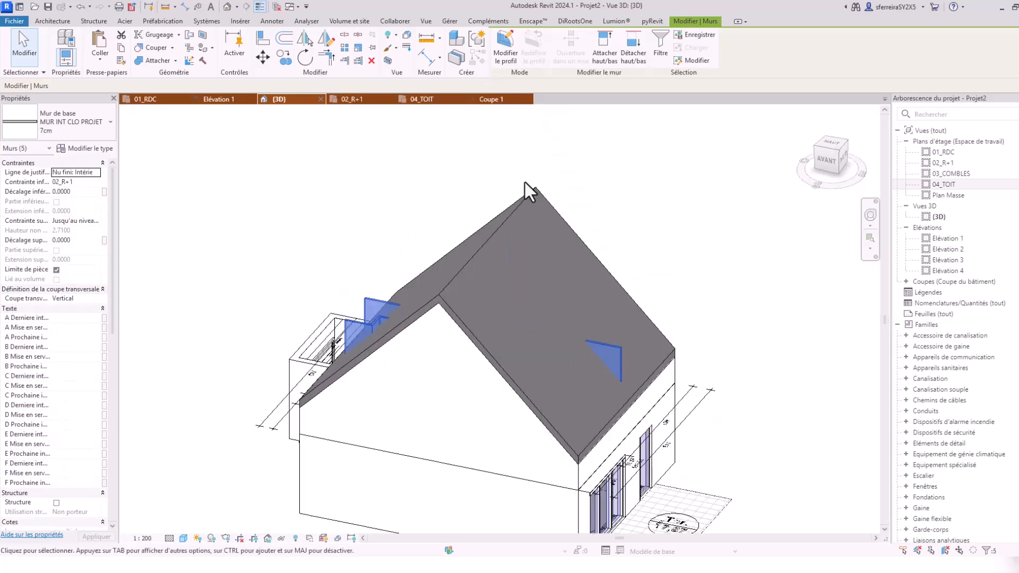
middle_click_drag(494, 265, 661, 238, "shift")
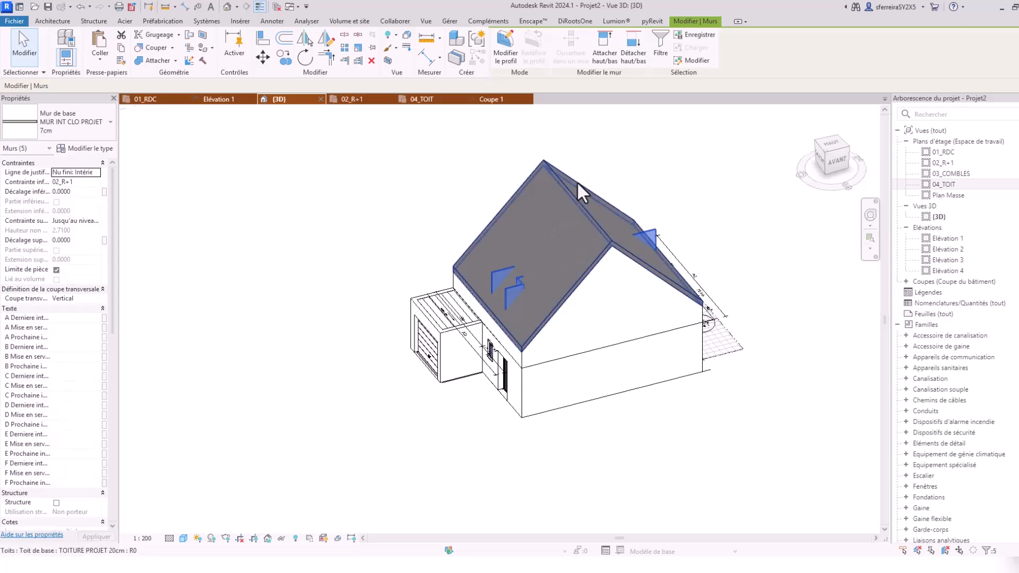
middle_click_drag(563, 154, 582, 257, "shift")
scroll(487, 285, "up", 3)
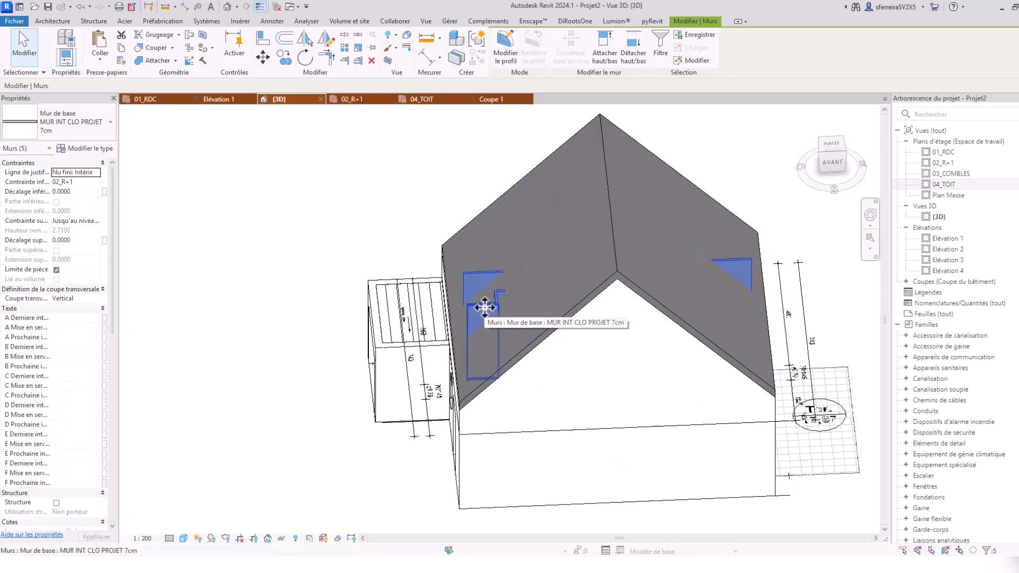
left_click(605, 48)
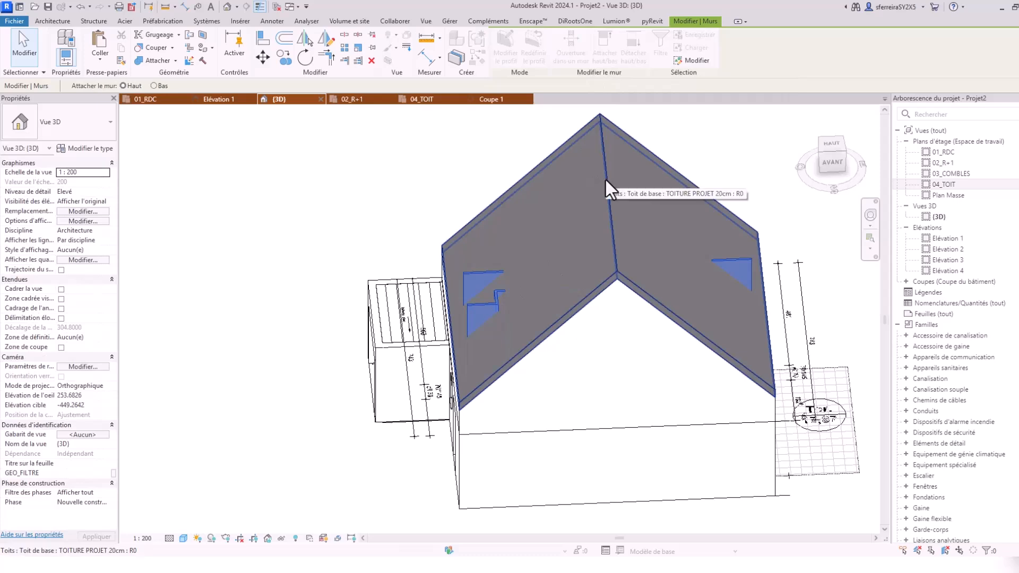
left_click(605, 177)
- Inspect the house from all sides in the 3D view for walls still passing through the roof
middle_click_drag(537, 243, 689, 261, "shift")
scroll(679, 239, "down", 4)
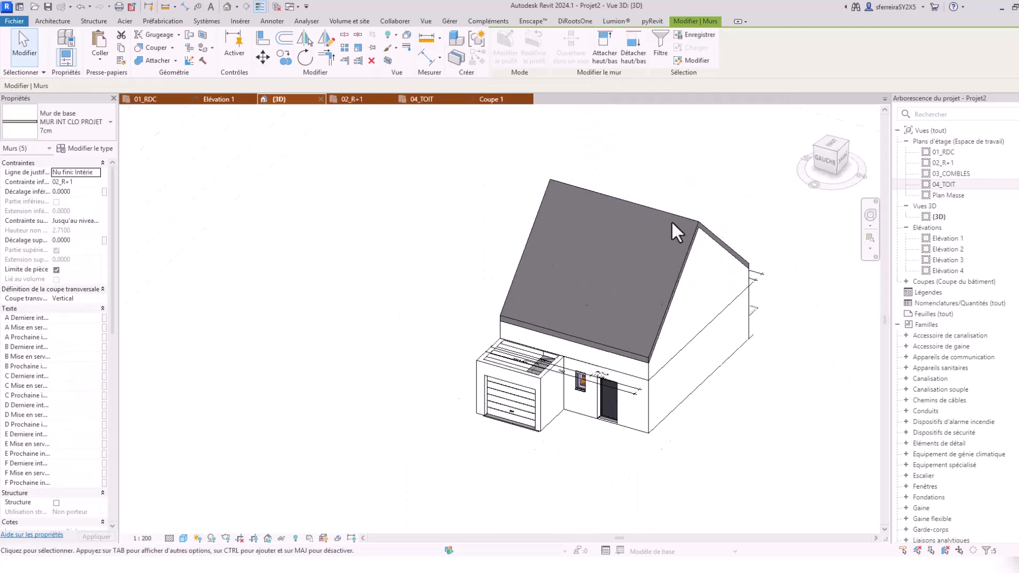
middle_click_drag(742, 314, 485, 312, "shift")
scroll(568, 296, "up", 4)
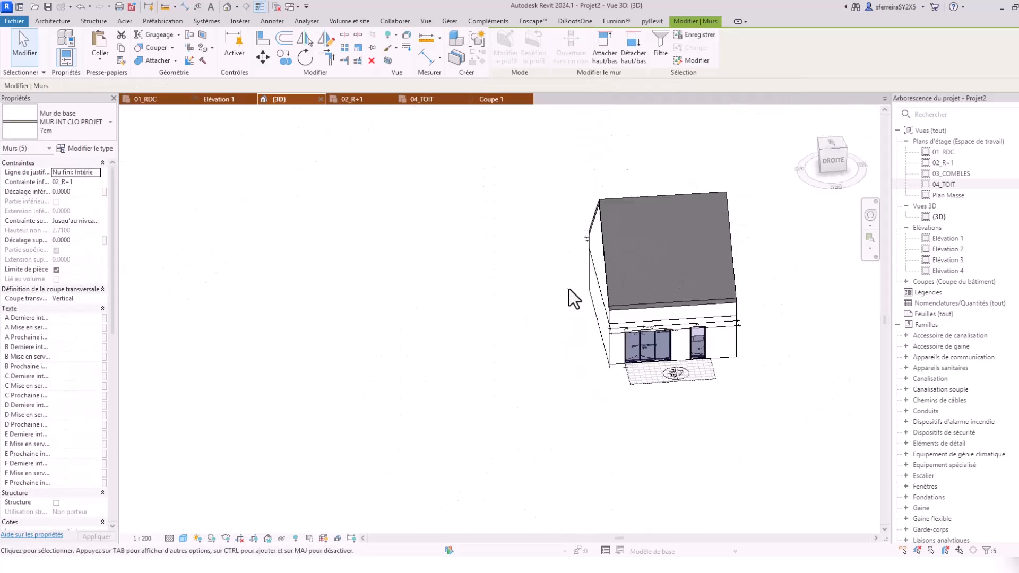
middle_click_drag(655, 287, 355, 296, "shift")
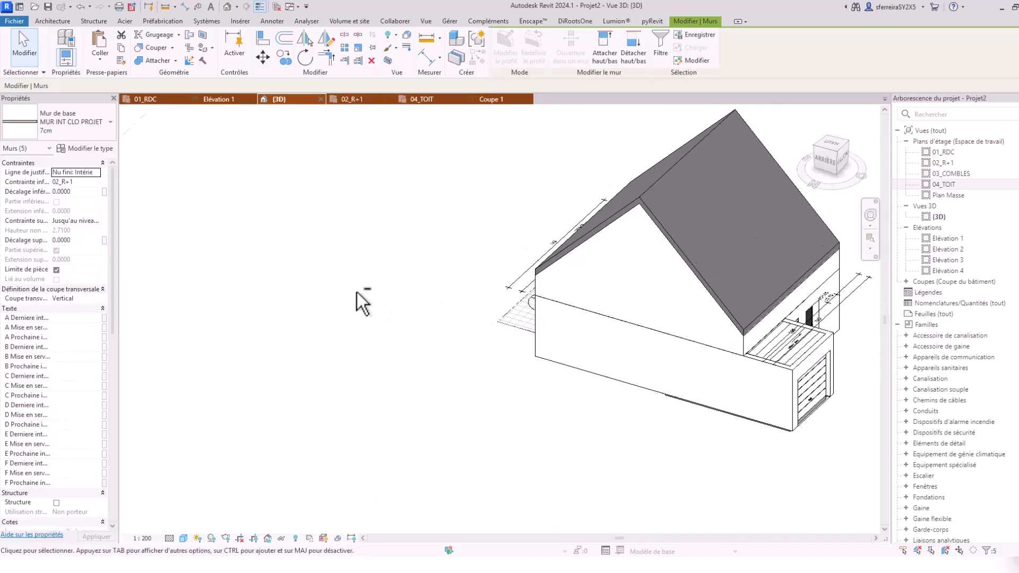
middle_click_drag(667, 394, 494, 413)
left_click(581, 377)
scroll(581, 378, "down", 3)
middle_click_drag(486, 366, 522, 321, "shift")
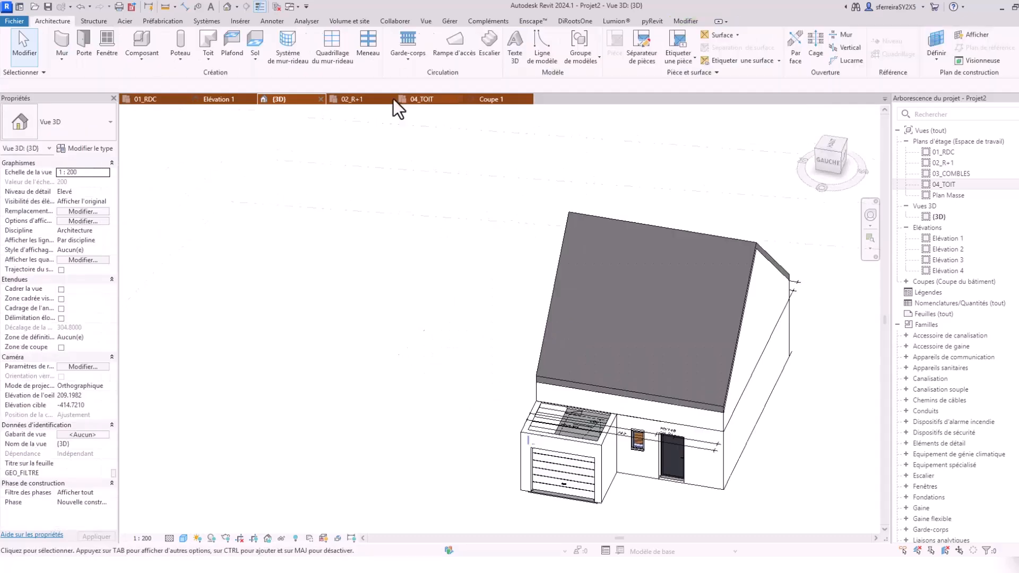
- Copy the garage's front wall and its side wall facing the entrance, pasting them aligned to level 02_R+1
left_click(349, 98)
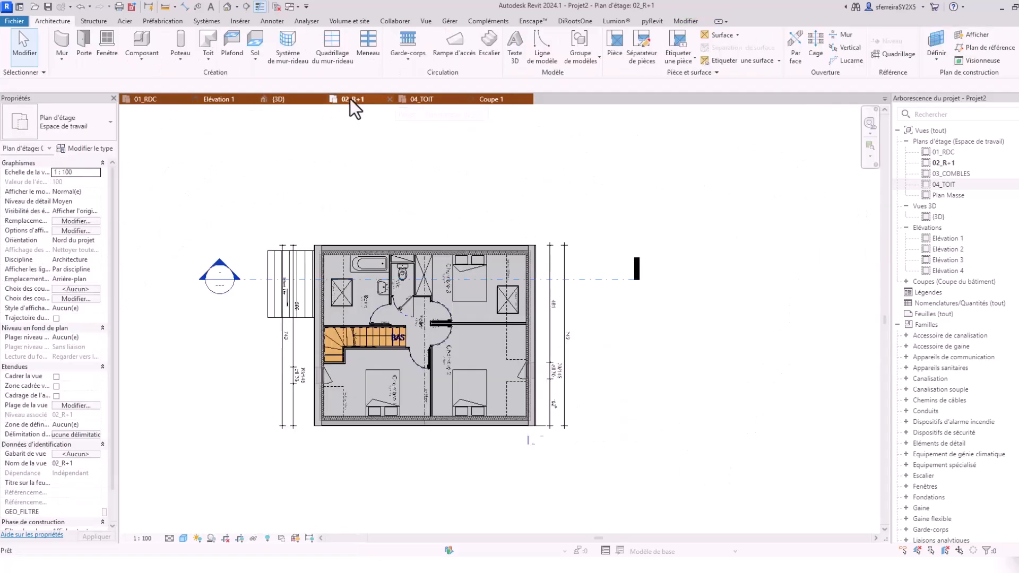
scroll(368, 288, "up", 4)
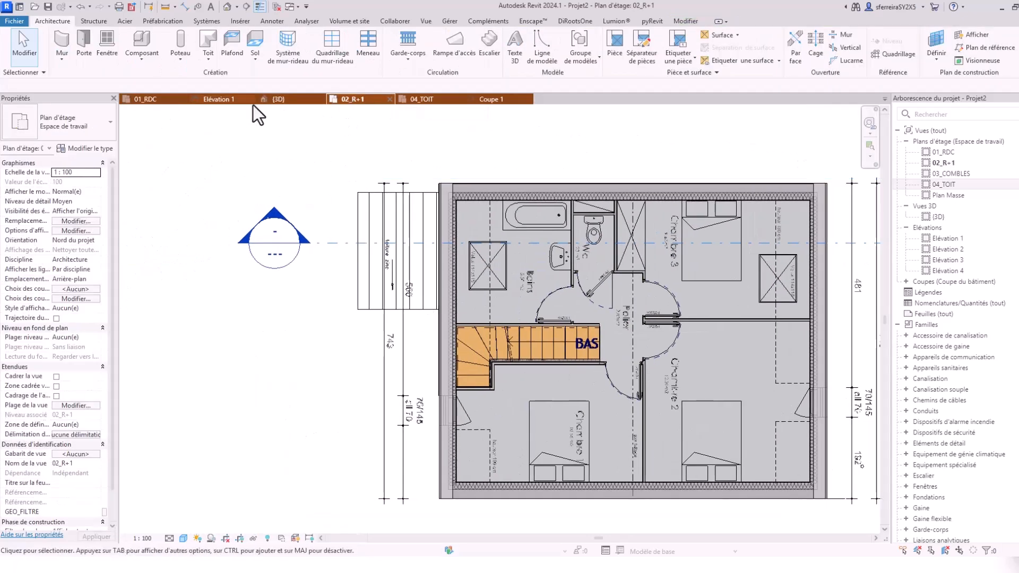
left_click(274, 100)
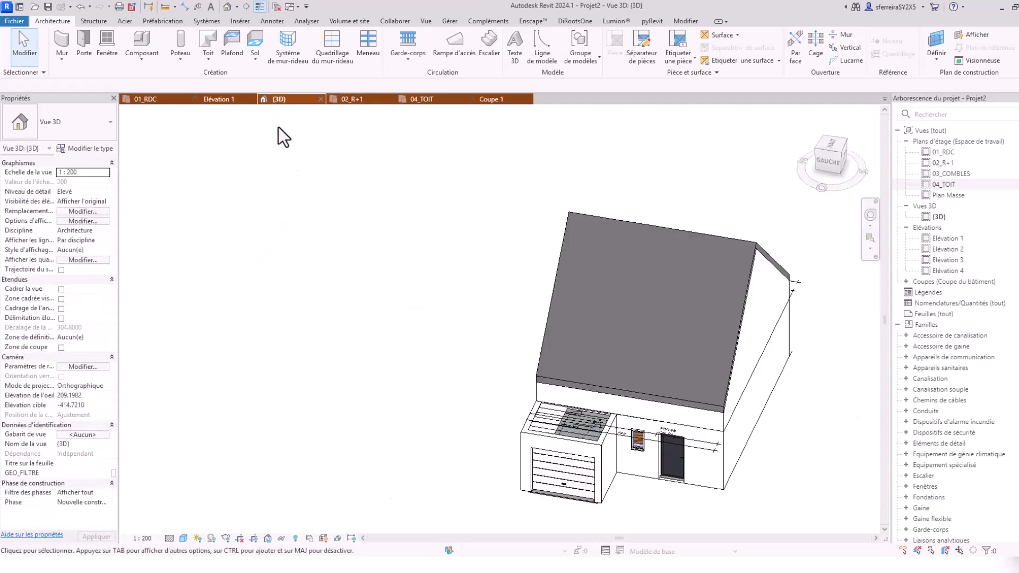
scroll(517, 368, "up", 5)
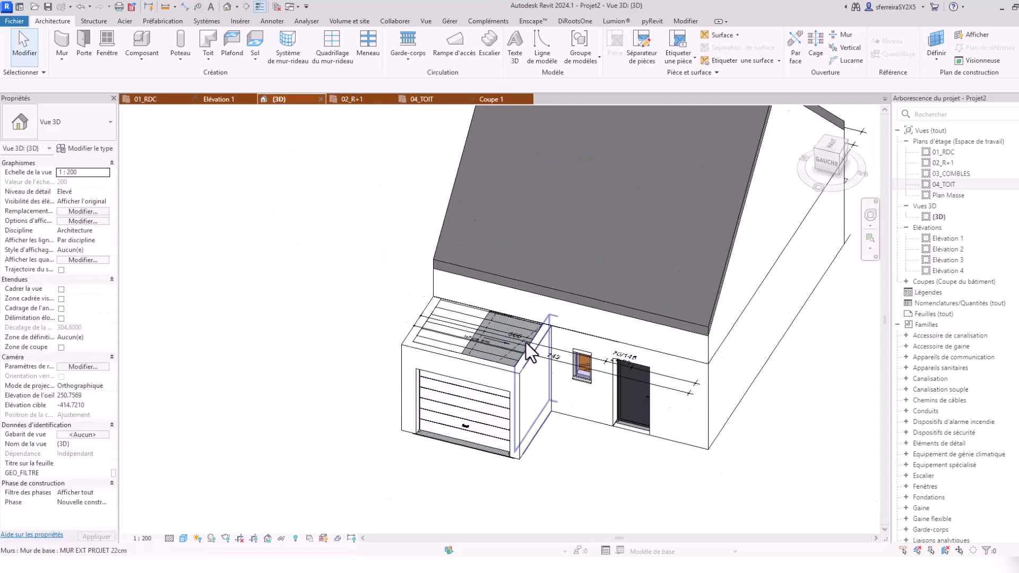
middle_click_drag(438, 320, 403, 349, "shift")
left_click(378, 322)
left_click(403, 349, "ctrl")
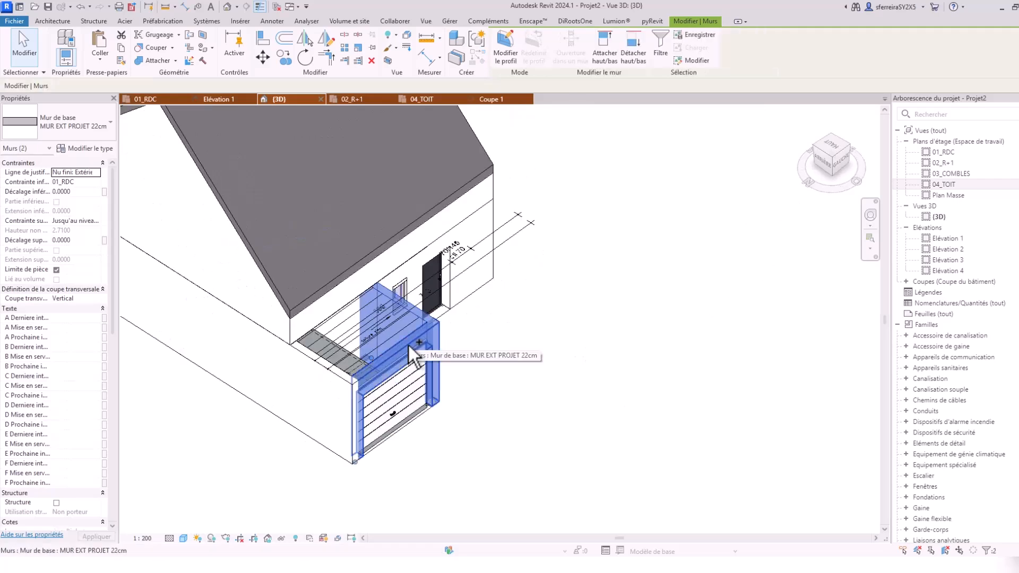
scroll(337, 377, "up", 1)
left_click(123, 50)
left_click(100, 59)
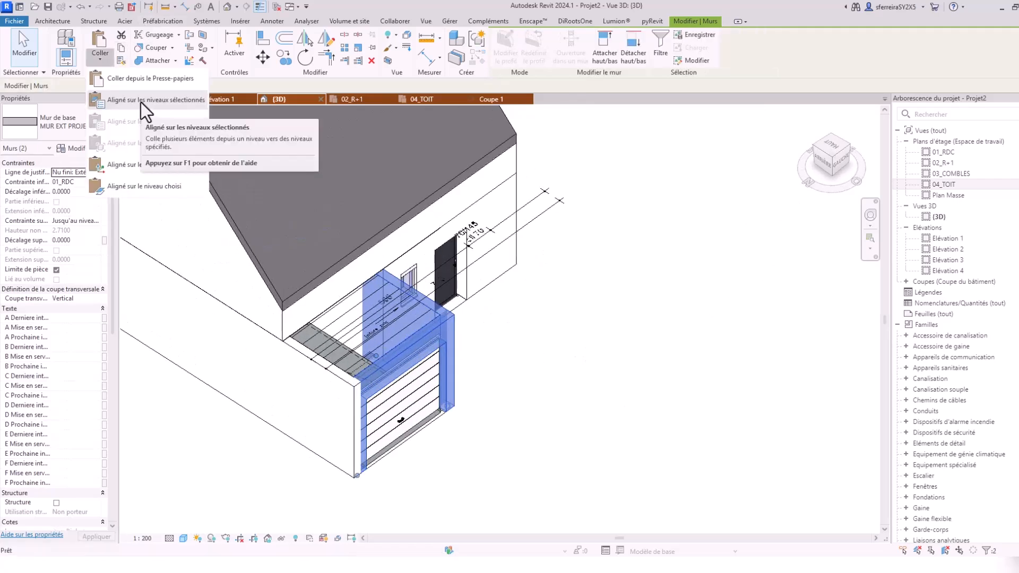
left_click(141, 103)
left_click(469, 221)
left_click(508, 365)
- Delete the garage door that was copied along with the front wall onto the upper level
middle_click_drag(467, 332, 349, 336, "shift")
key("Escape")
left_click(344, 326)
key("Delete")
middle_click_drag(344, 324, 481, 224, "shift")
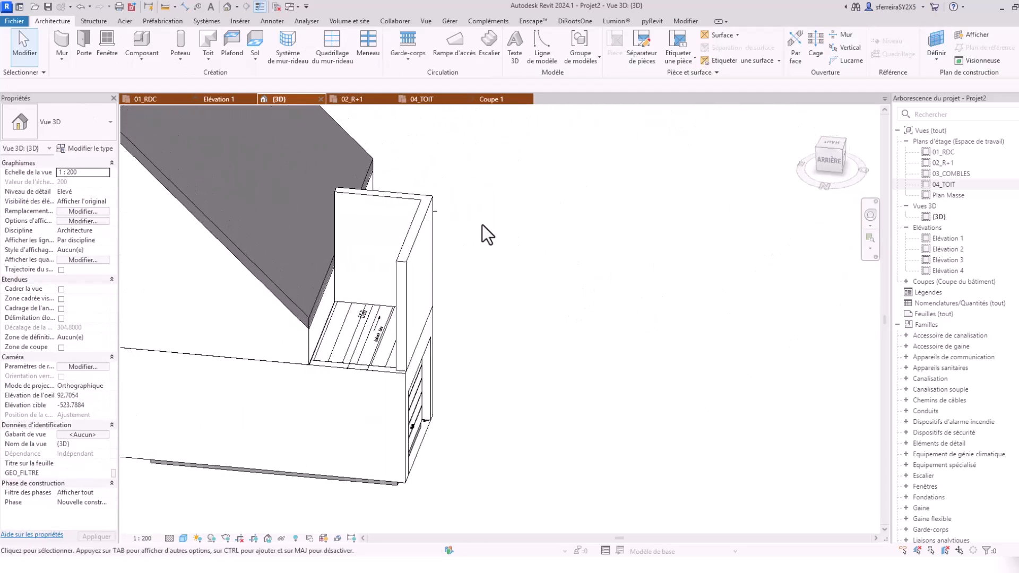
- On plan 02_R+1, draw the missing third wall above the garage with MUR EXT PROJET 22cm, joining the front wall to the house
left_click(379, 195)
left_click(354, 101)
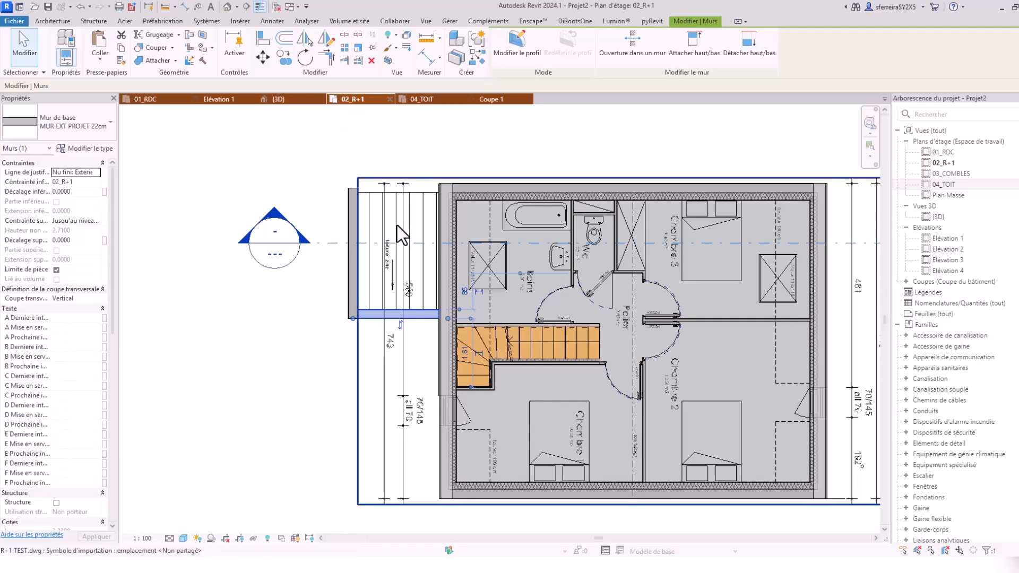
scroll(399, 228, "up", 3)
left_click(366, 277)
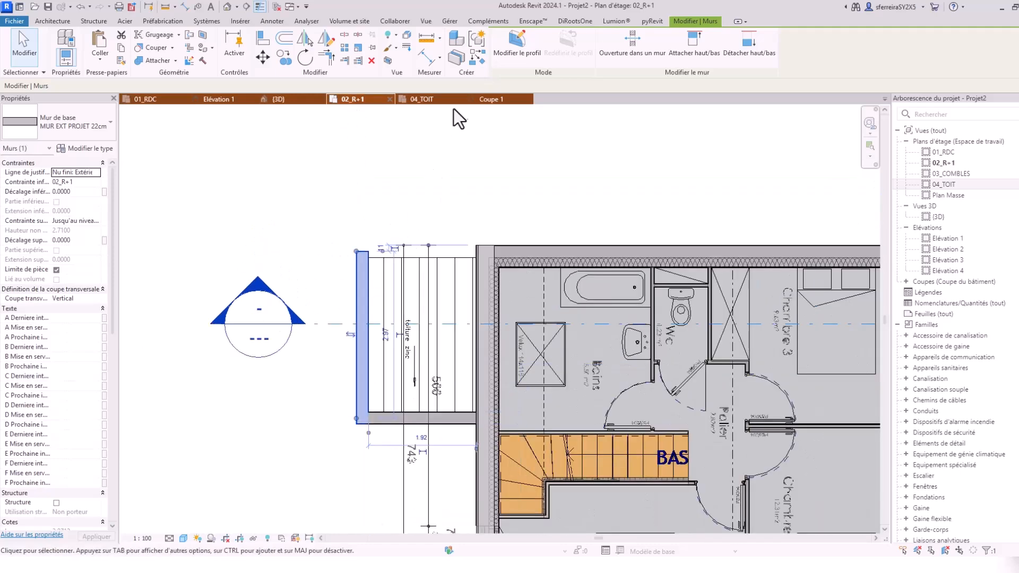
key("w")
key("a")
scroll(467, 218, "up", 2)
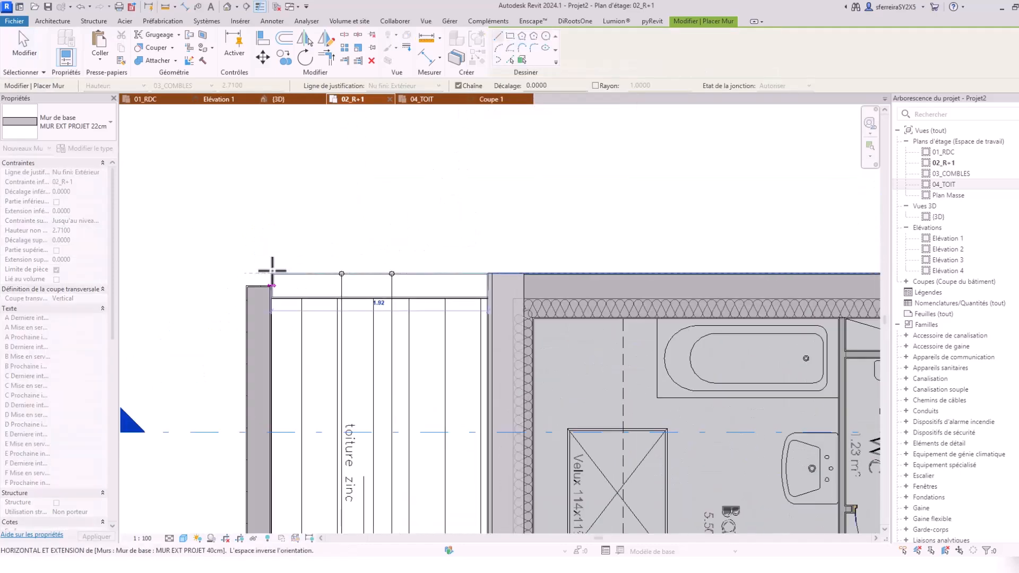
scroll(296, 209, "down", 2)
key("Escape")
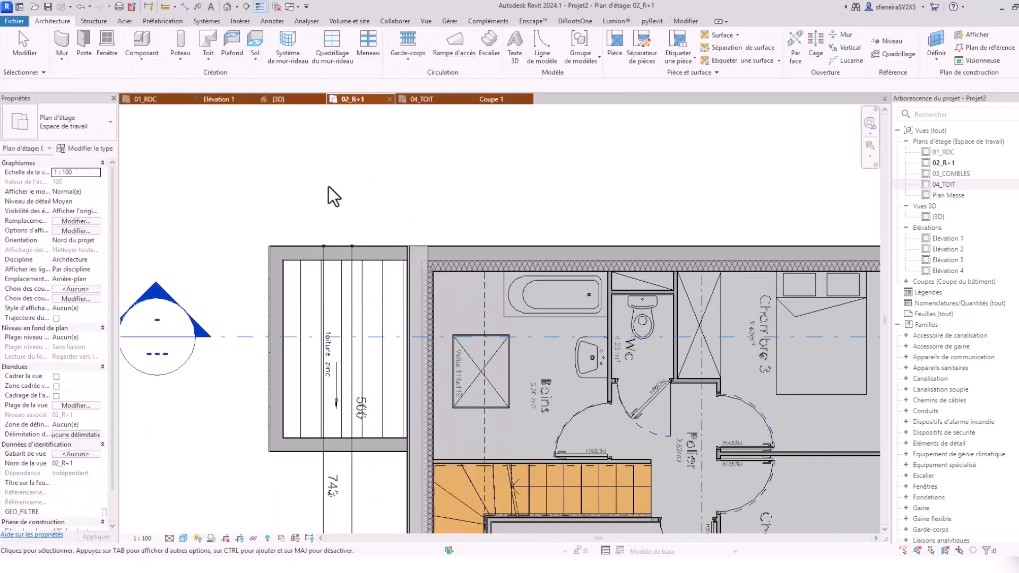
- Set the top offset of the three 22 cm walls above the garage to -2 m
left_click(275, 99)
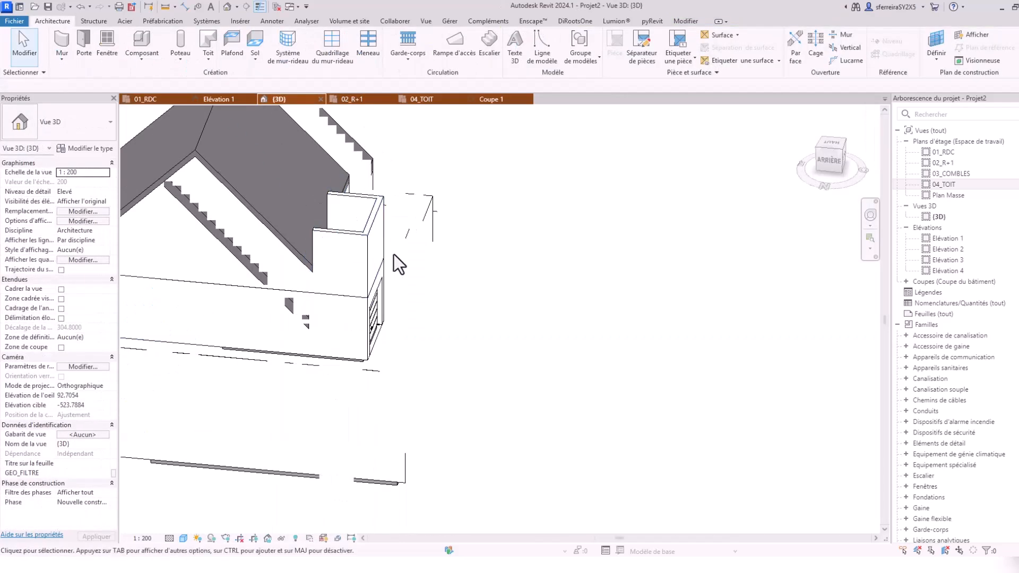
left_click(346, 236)
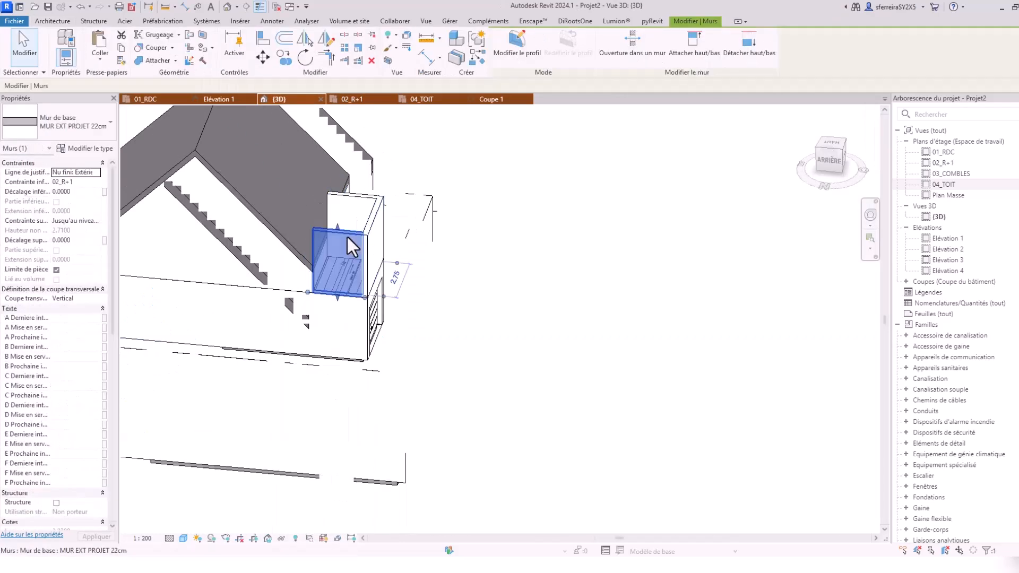
left_click(373, 231, "ctrl")
left_click(364, 189, "ctrl")
middle_click_drag(447, 250, 379, 277, "shift")
middle_click_drag(379, 277, 429, 270)
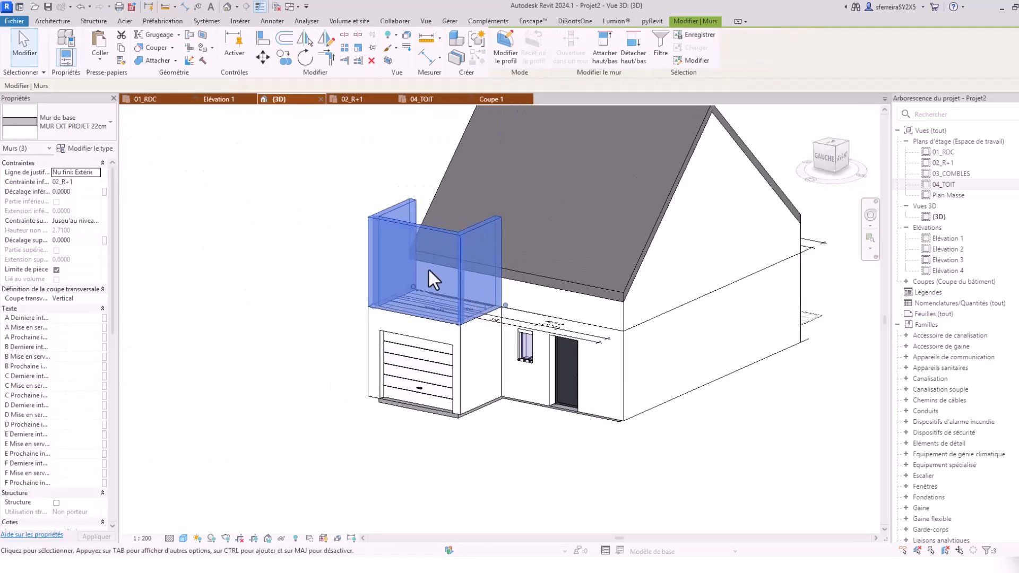
left_click(84, 241)
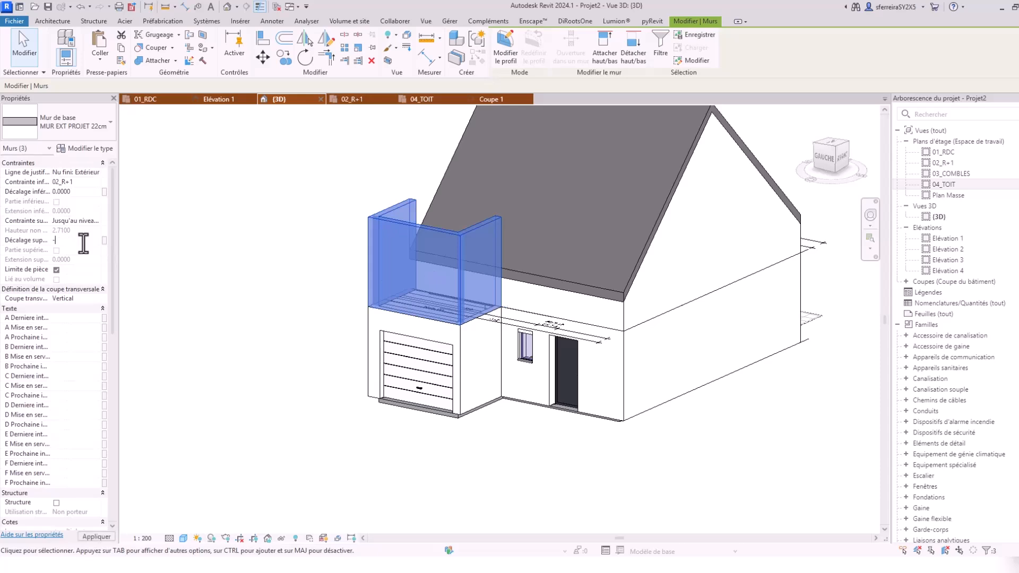
key("Return")
middle_click_drag(491, 325, 528, 391, "shift")
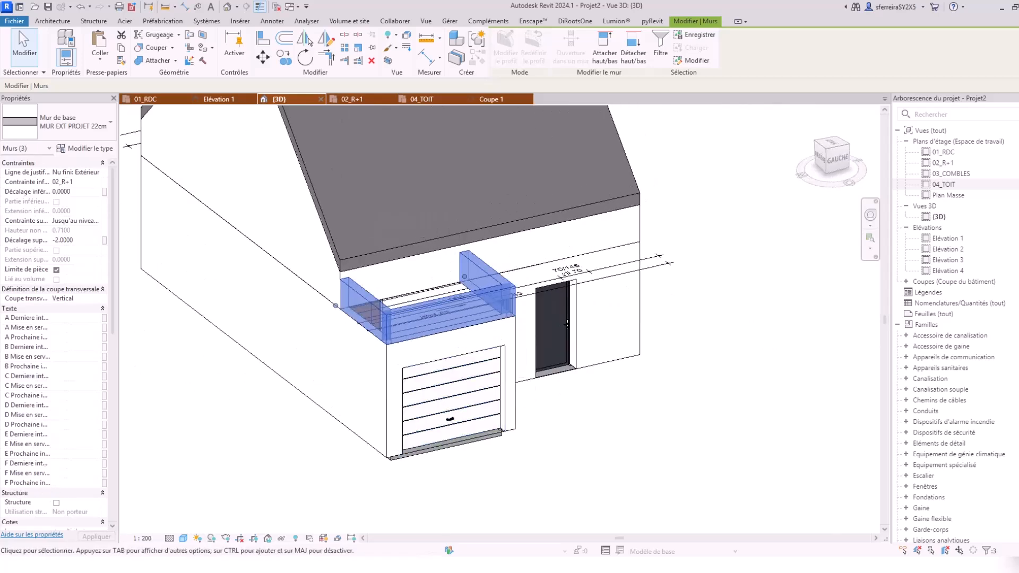
- Switch to TEST COUPE.pdf in Foxit PDF Editor and examine the parapet height above the garage in section A-A
key("alt+Tab")
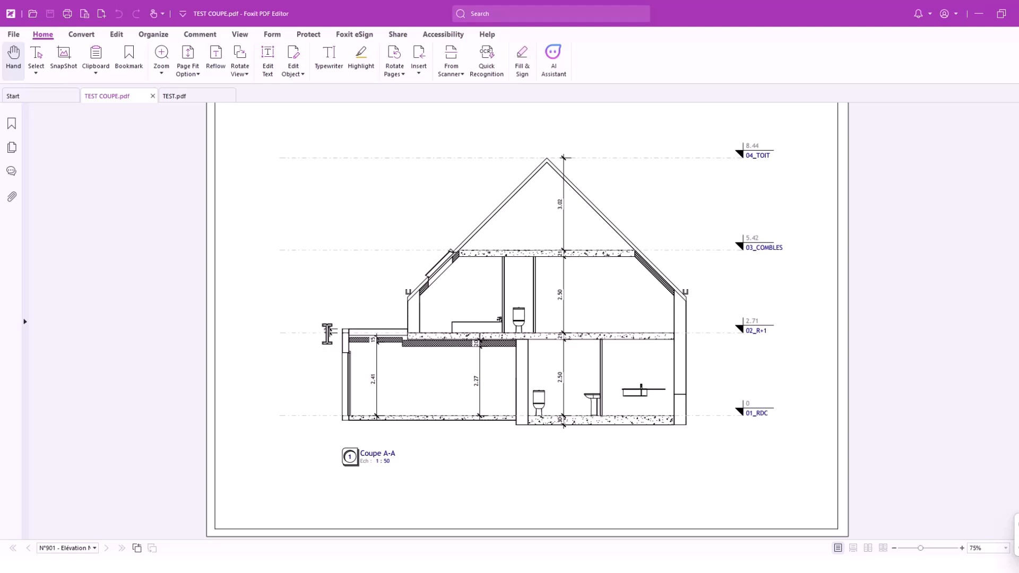
scroll(327, 334, "up", 2, "ctrl")
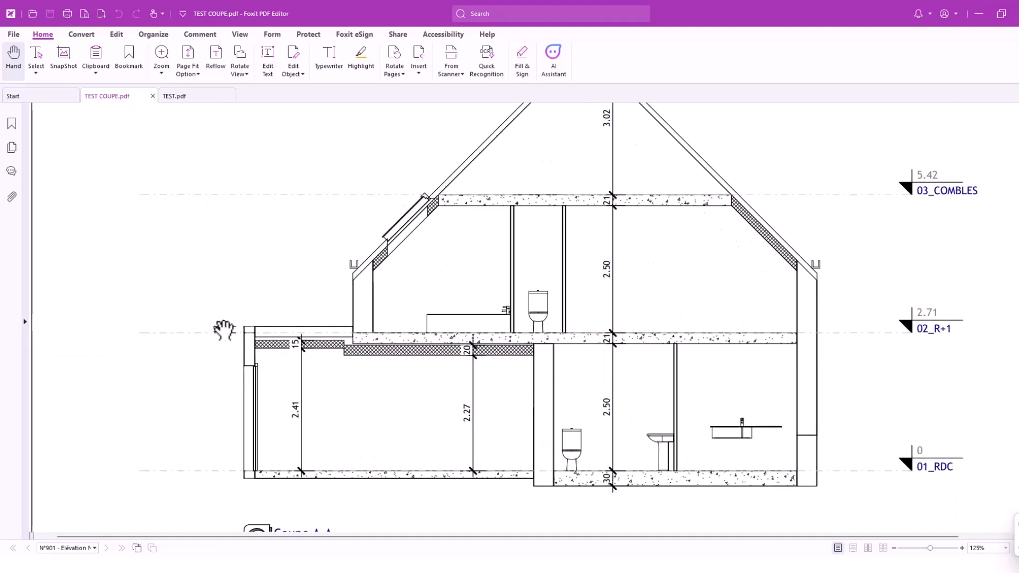
key("alt+Tab")
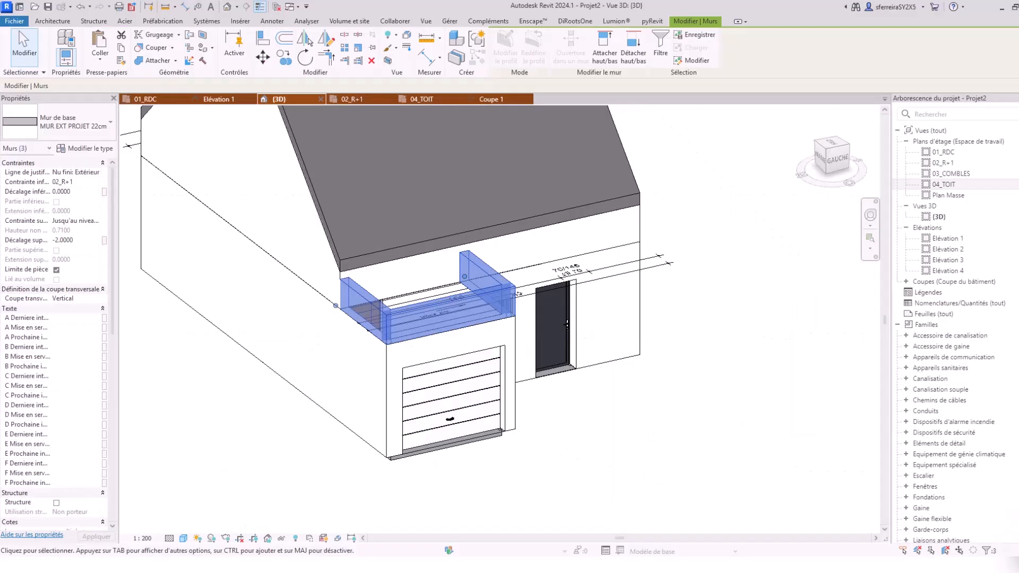
- Back in Revit, set the top offset of the three walls above the garage to -2.58 m to form a low parapet
scroll(353, 309, "up", 2)
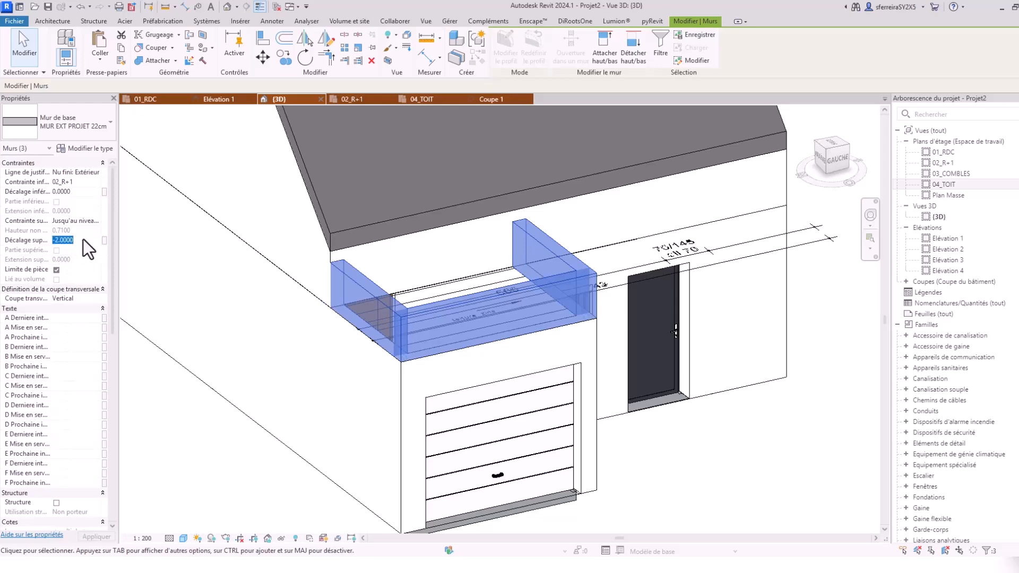
key("Return")
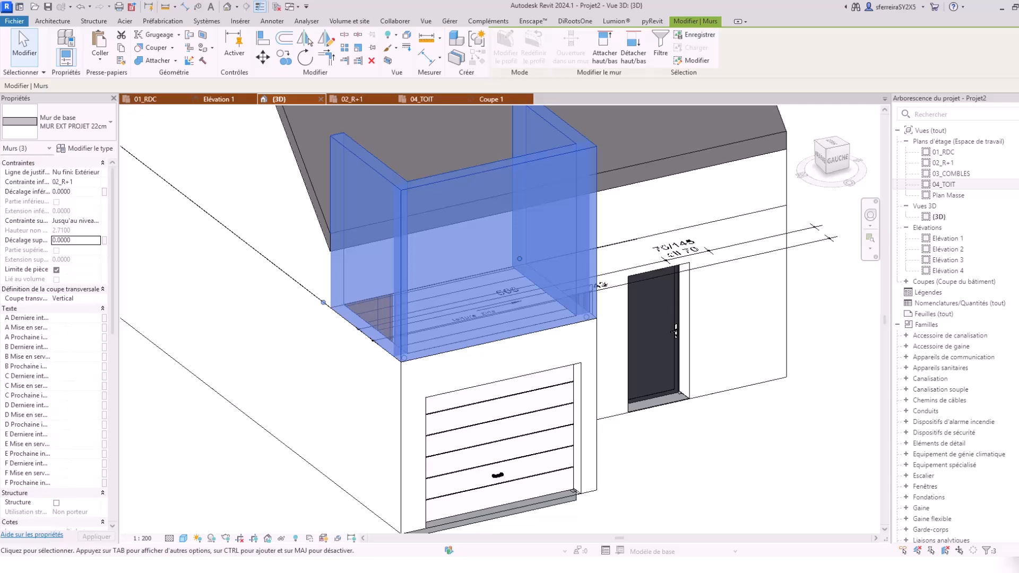
scroll(329, 472, "down", 2)
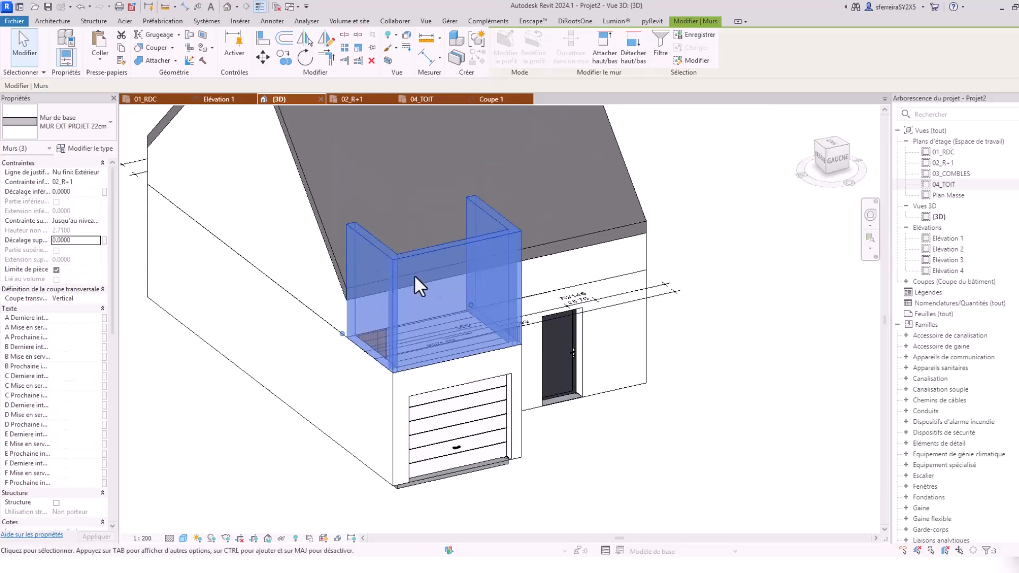
type("-2.58")
key("Return")
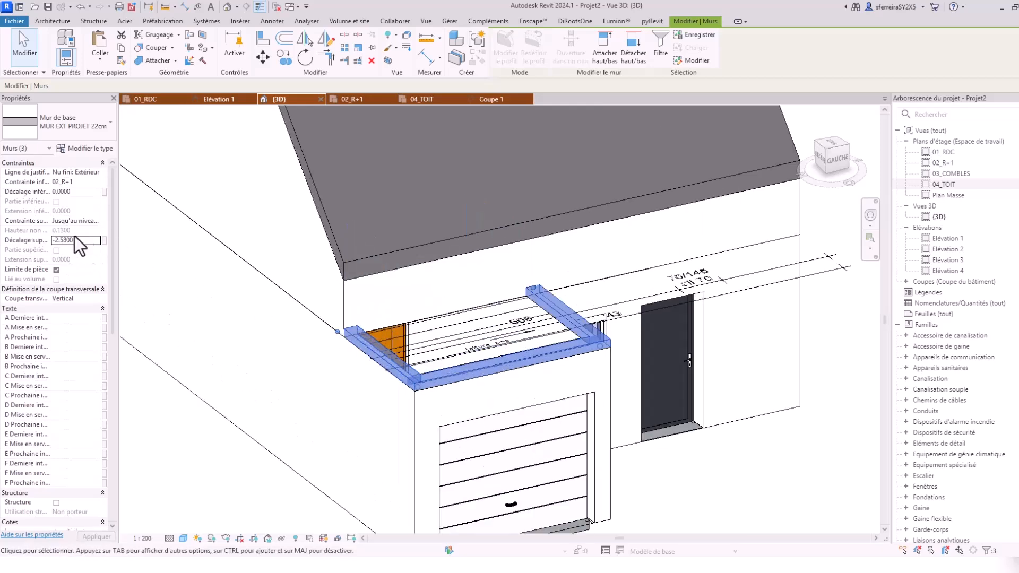
middle_click_drag(531, 392, 375, 257, "shift")
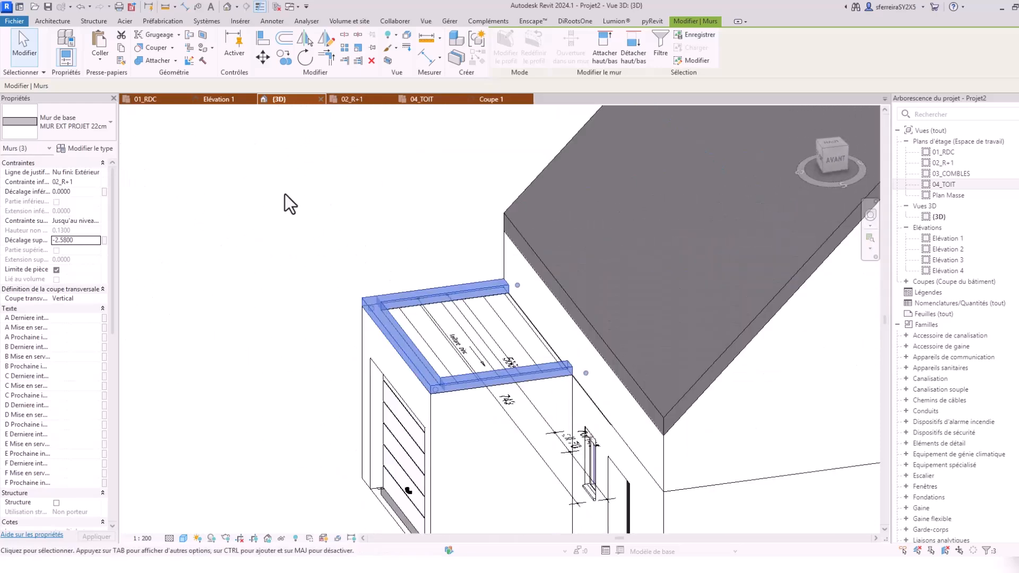
- Start a footprint roof on plan 02_R+1 using the type Toiture terrasse 20cm
key("ctrl+Tab")
scroll(368, 297, "up", 3)
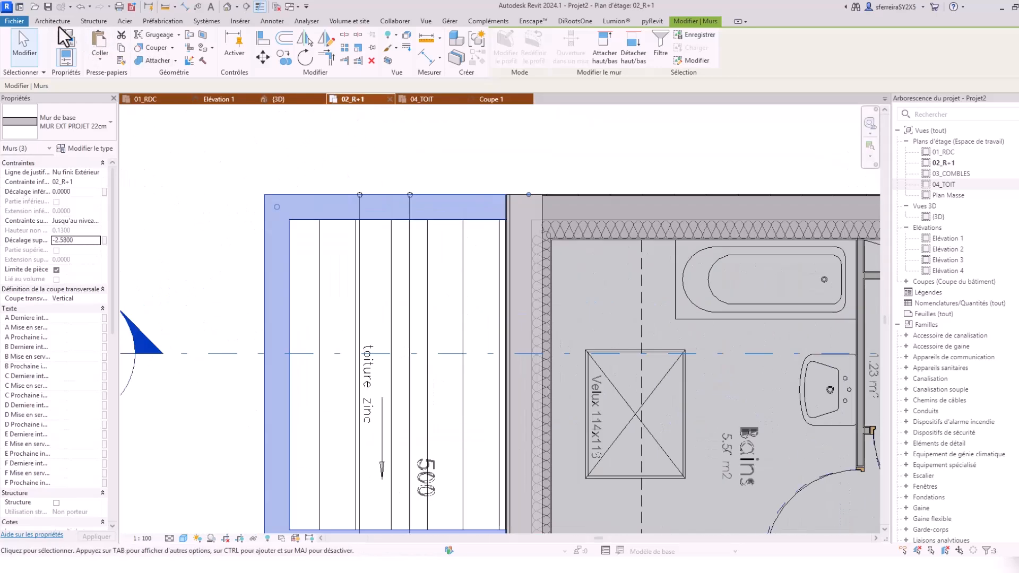
left_click(52, 20)
left_click(205, 39)
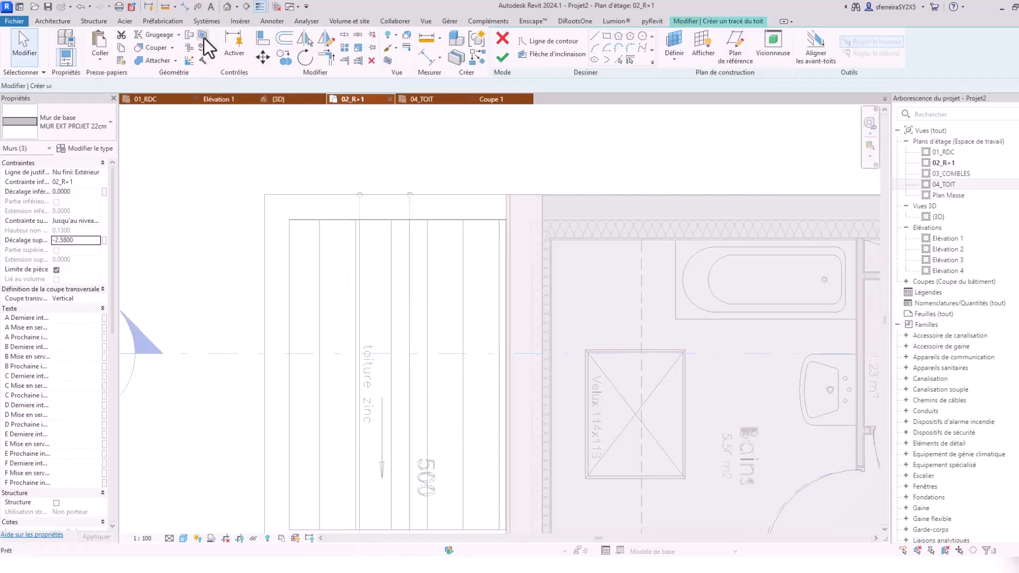
left_click(64, 118)
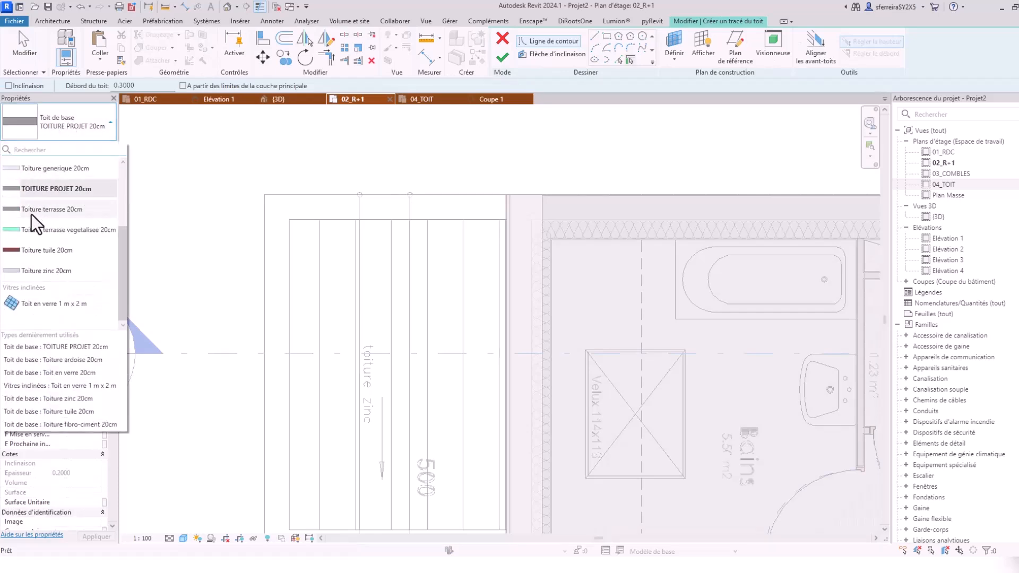
left_click(45, 212)
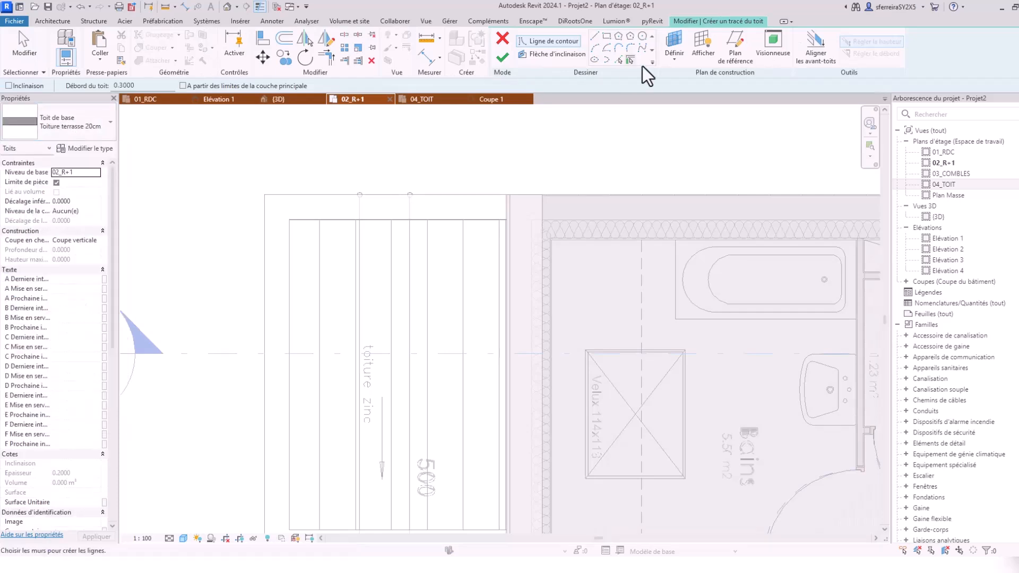
- Sketch a rectangular roof outline within the garage parapet's inner faces and the house wall, finish the roof and check it in 3D
left_click(607, 39)
scroll(294, 225, "up", 4)
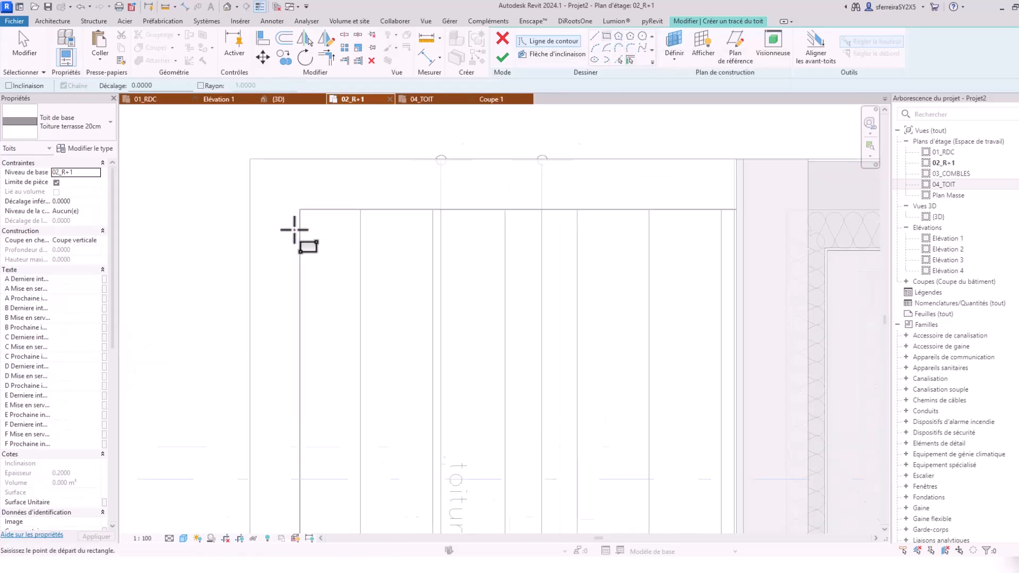
left_click(284, 178)
scroll(321, 166, "up", 3)
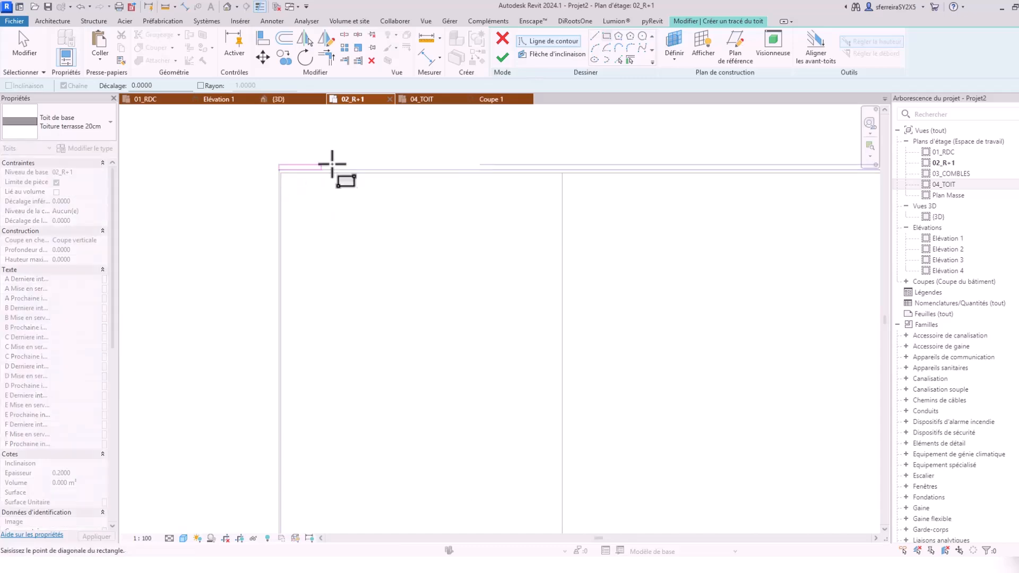
scroll(409, 197, "down", 5)
scroll(467, 247, "up", 7)
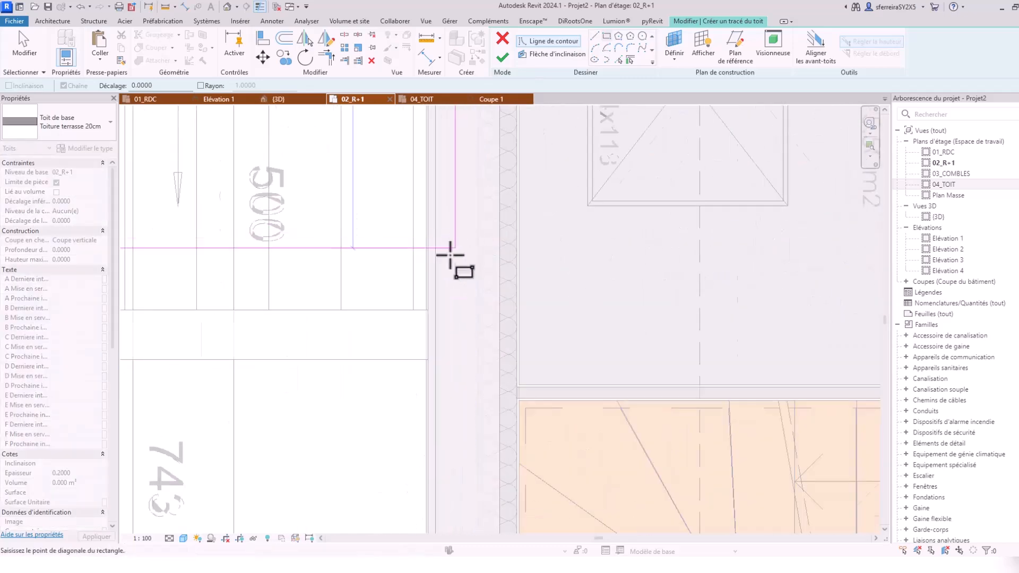
left_click(397, 379)
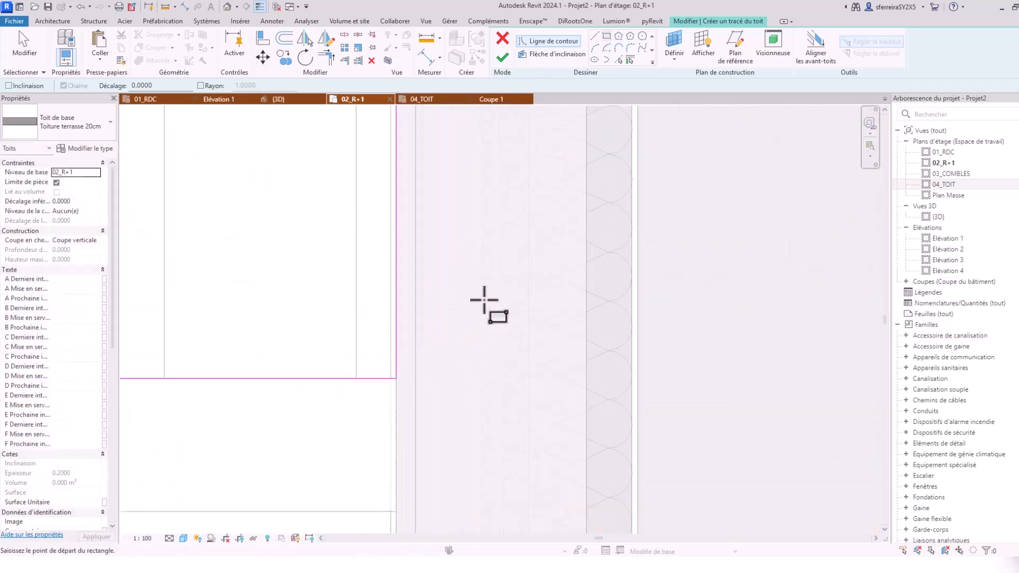
scroll(524, 224, "down", 2)
scroll(533, 217, "down", 2)
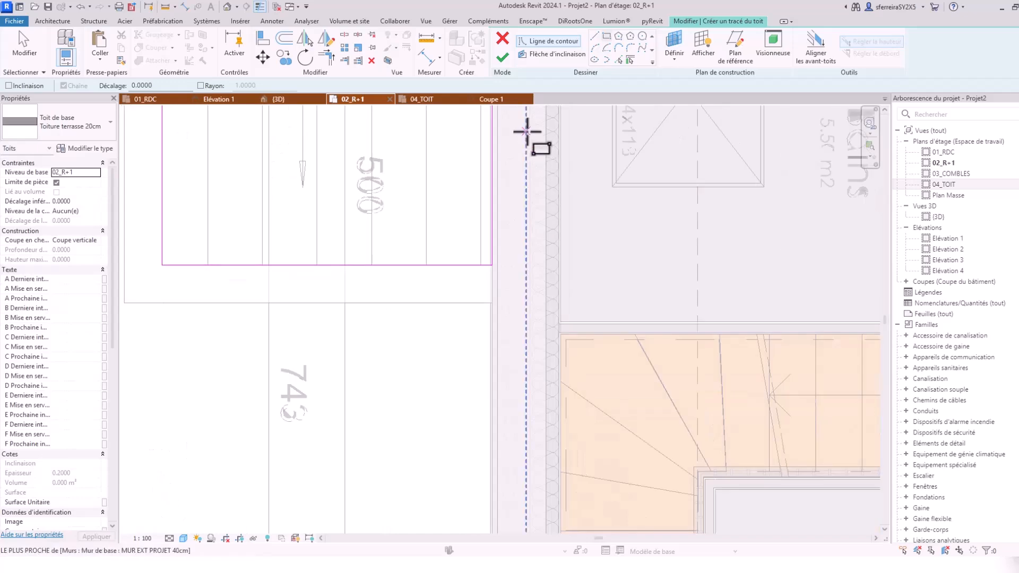
left_click(499, 60)
left_click(280, 100)
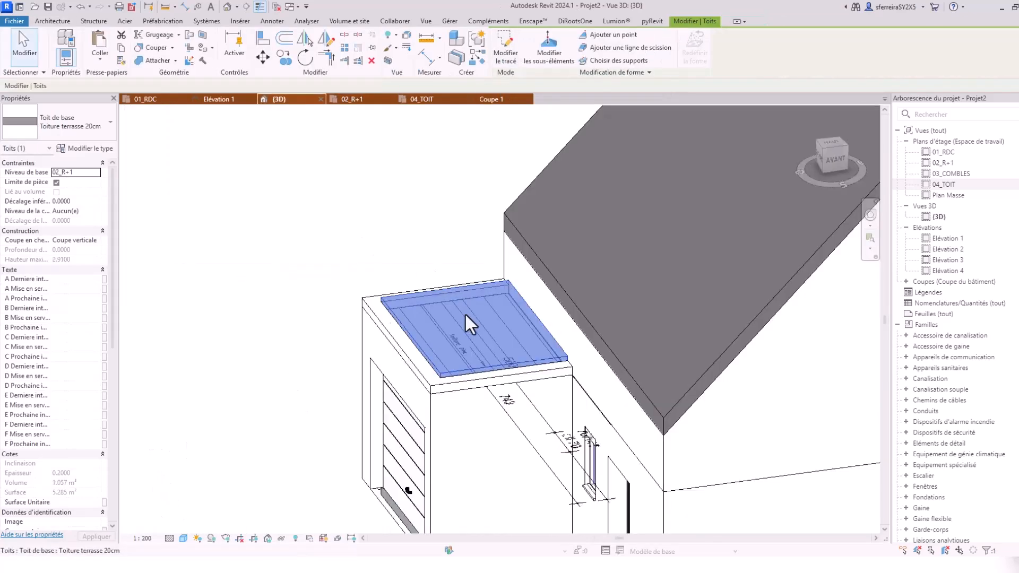
scroll(463, 375, "up", 2)
middle_click_drag(463, 375, 513, 378, "shift")
key("Escape")
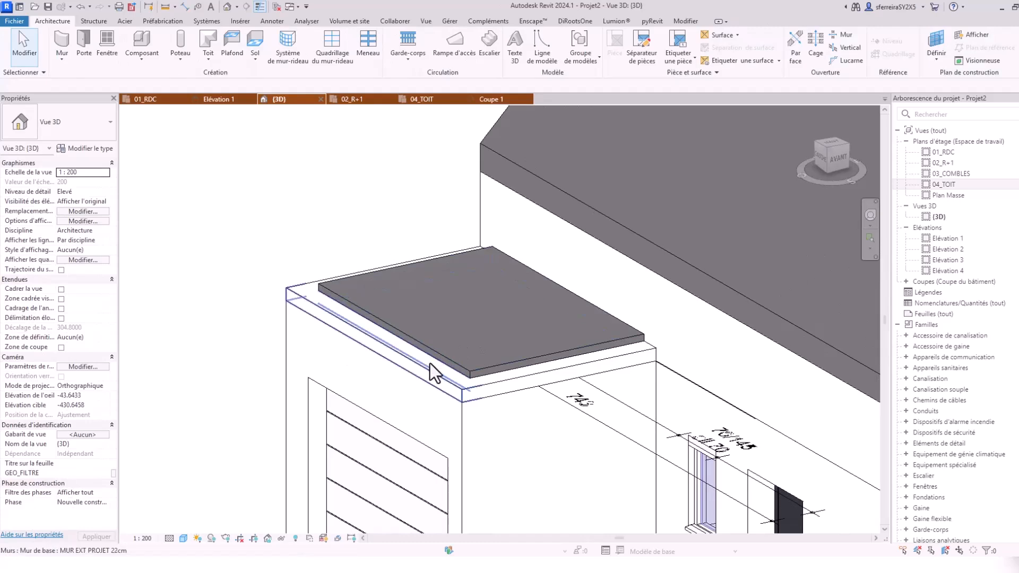
- Align the flat garage roof with the top of the front parapet wall
scroll(430, 363, "up", 2)
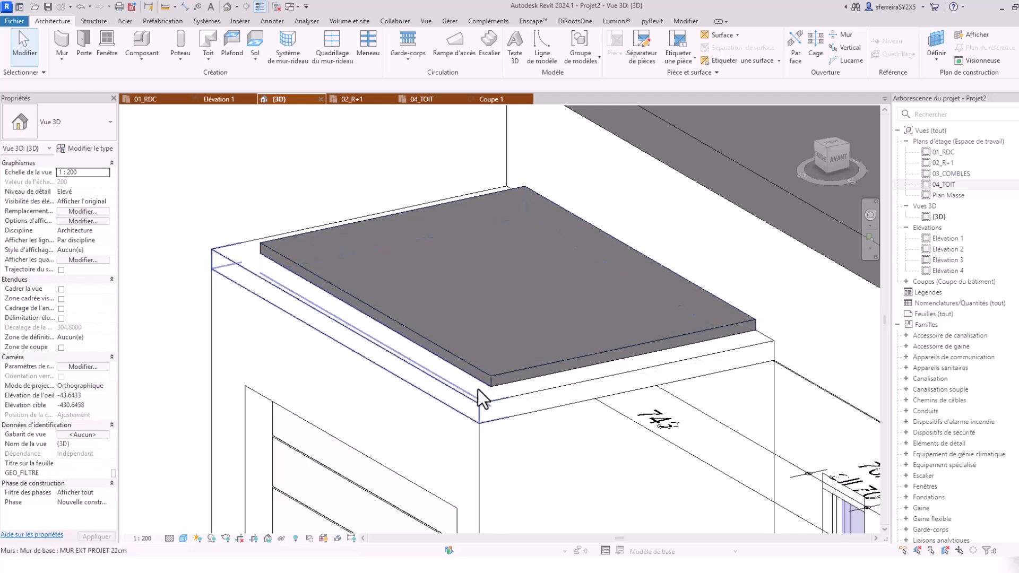
left_click(685, 23)
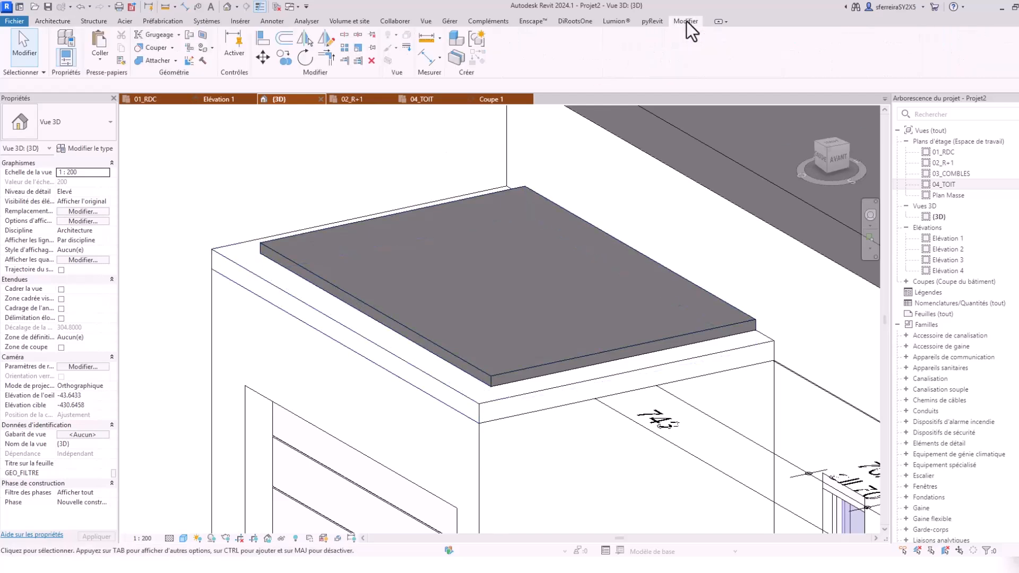
left_click(263, 38)
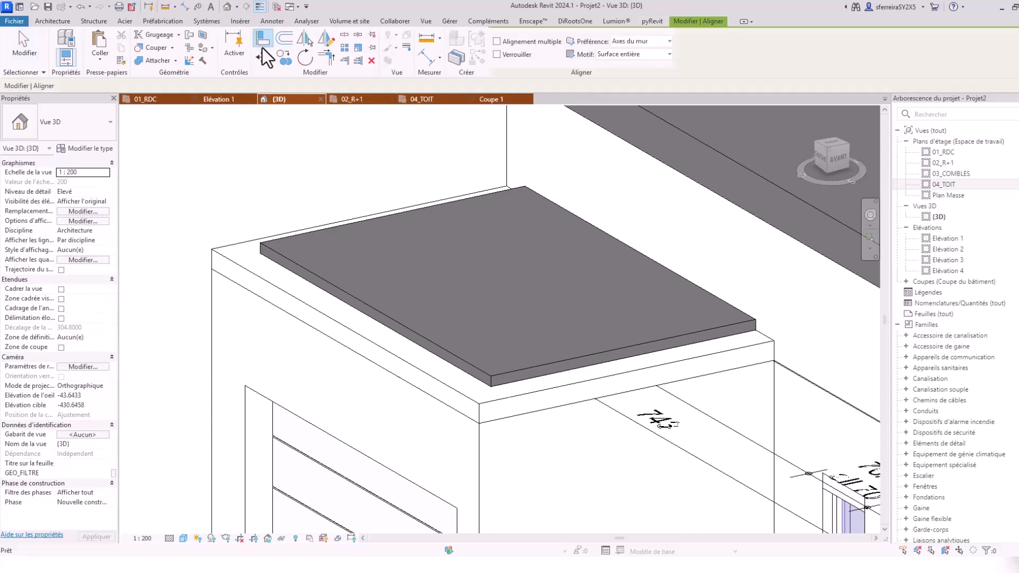
left_click(248, 271)
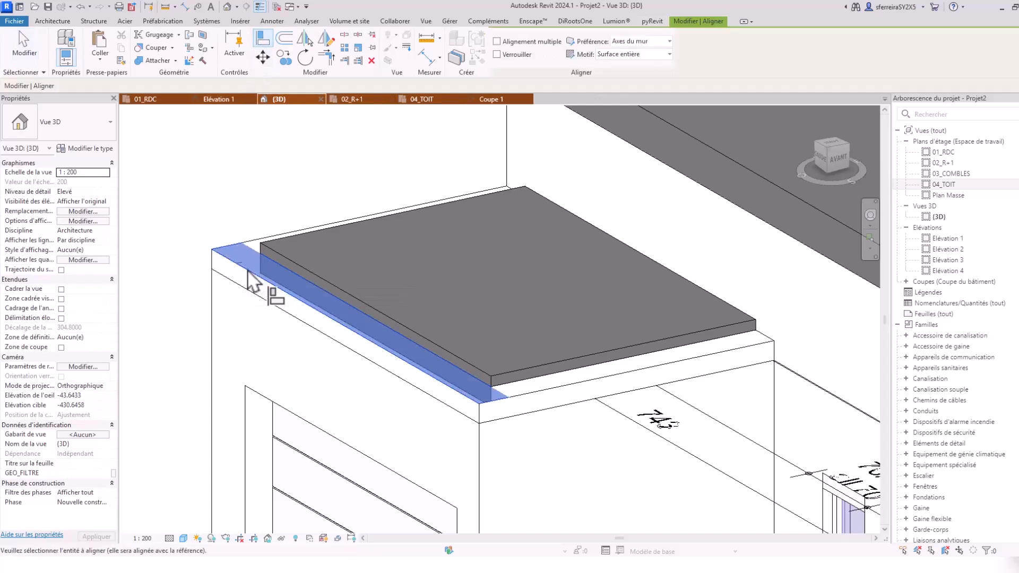
left_click(276, 255)
key("Escape")
key("Escape")
scroll(353, 273, "down", 5)
scroll(353, 272, "down", 3)
- Examine the bases of the garage and house exterior walls and the concrete floor slab from around and below the house
middle_click_drag(353, 272, 481, 370, "shift")
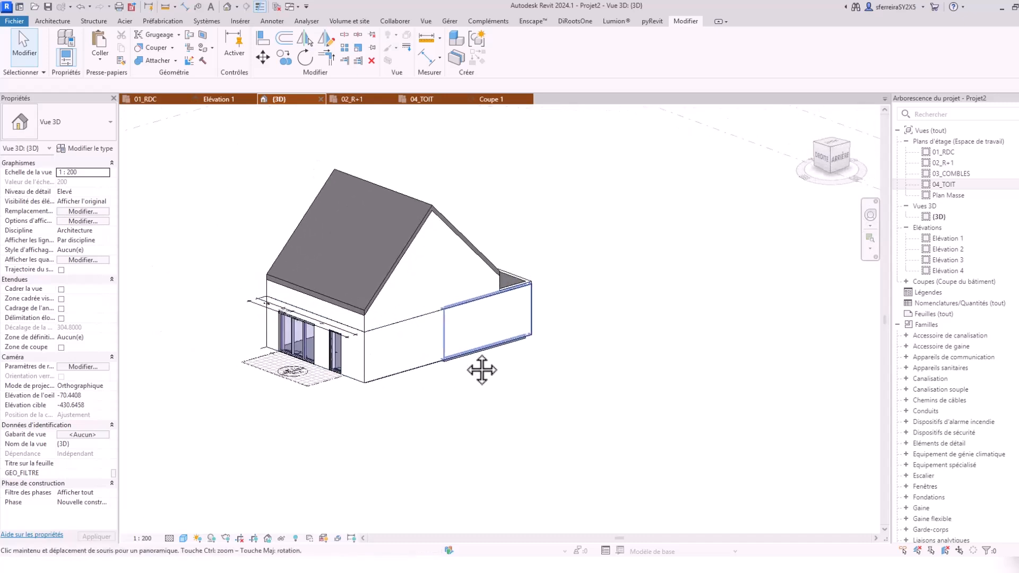
left_click(450, 358)
middle_click_drag(589, 362, 381, 357, "shift")
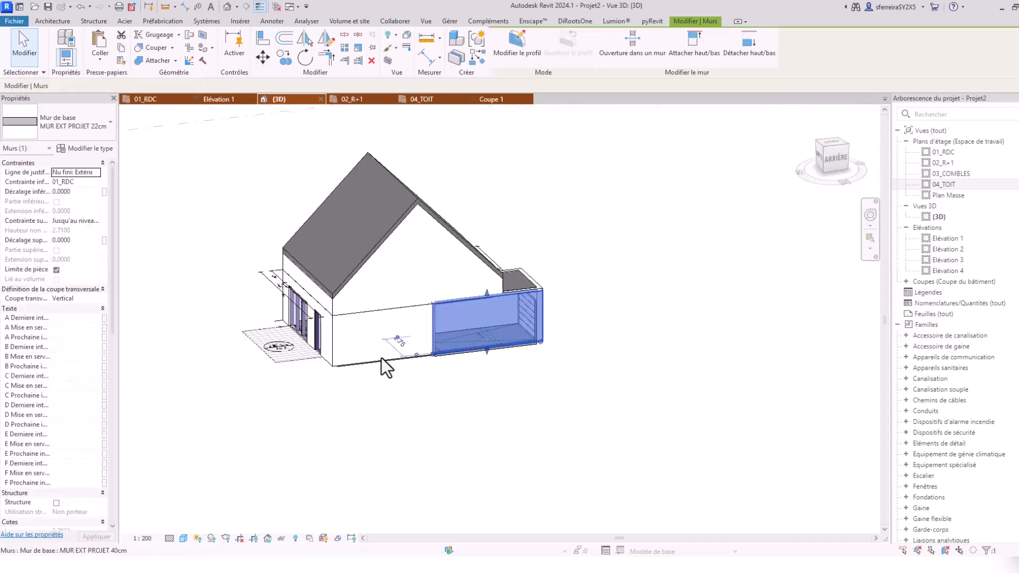
left_click(381, 358)
middle_click_drag(436, 385, 668, 293, "shift")
scroll(255, 367, "up", 3)
scroll(280, 345, "down", 3)
scroll(282, 342, "up", 3)
left_click(281, 342)
middle_click_drag(282, 343, 437, 417, "shift")
scroll(403, 310, "up", 2)
key("Escape")
scroll(405, 344, "up", 2)
scroll(404, 281, "up", 2)
scroll(404, 273, "down", 2)
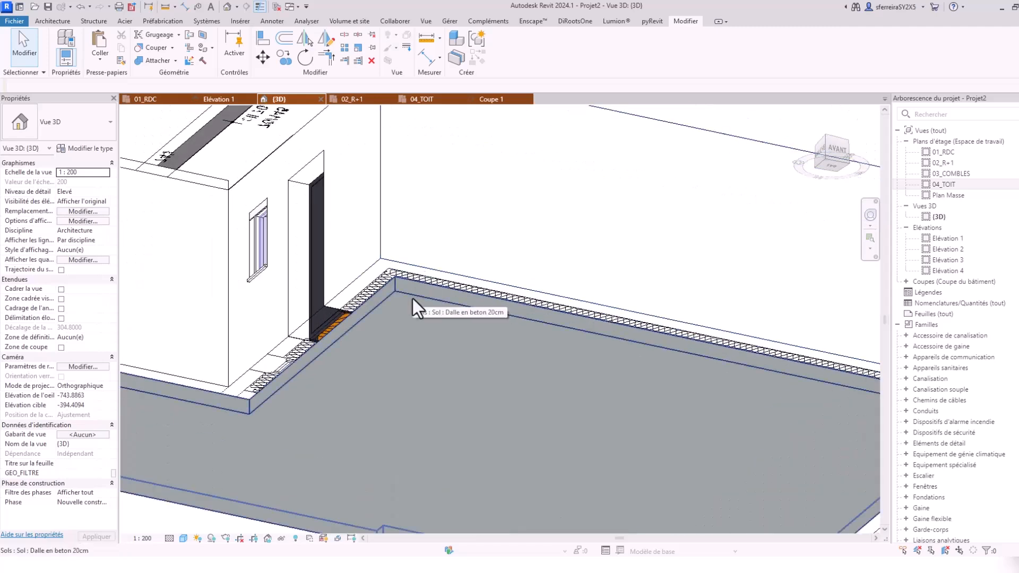
scroll(413, 298, "down", 3)
scroll(424, 301, "up", 1)
middle_click_drag(458, 316, 412, 328)
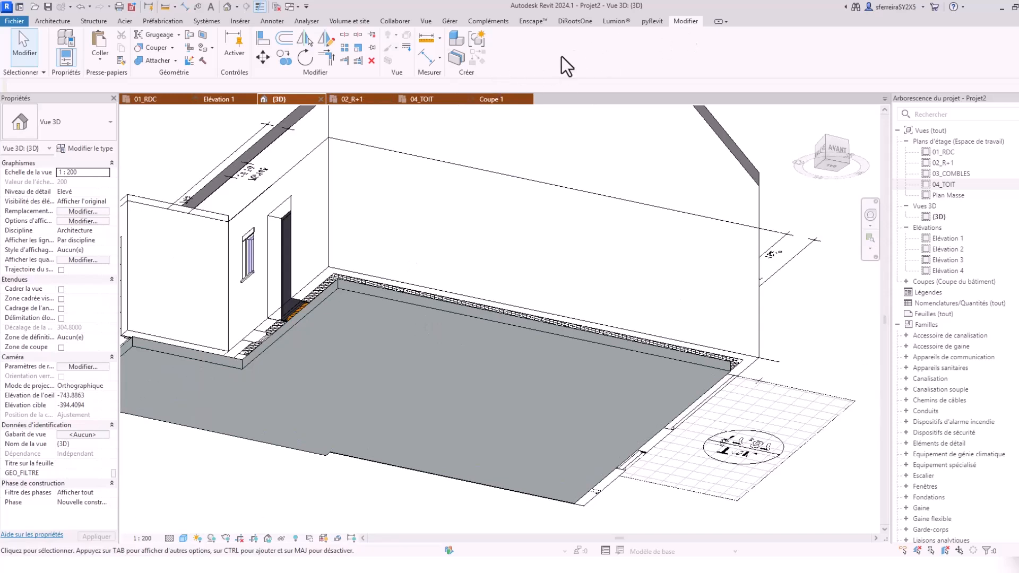
- Enable multiple alignment and align the base of the house's exterior wall with the underside of the floor slab
left_click(263, 38)
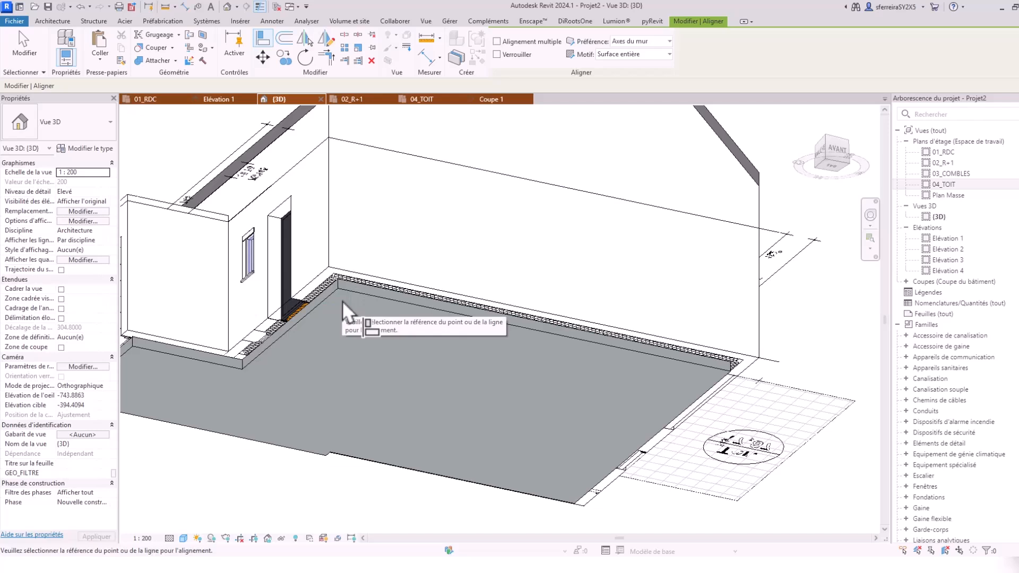
left_click(498, 43)
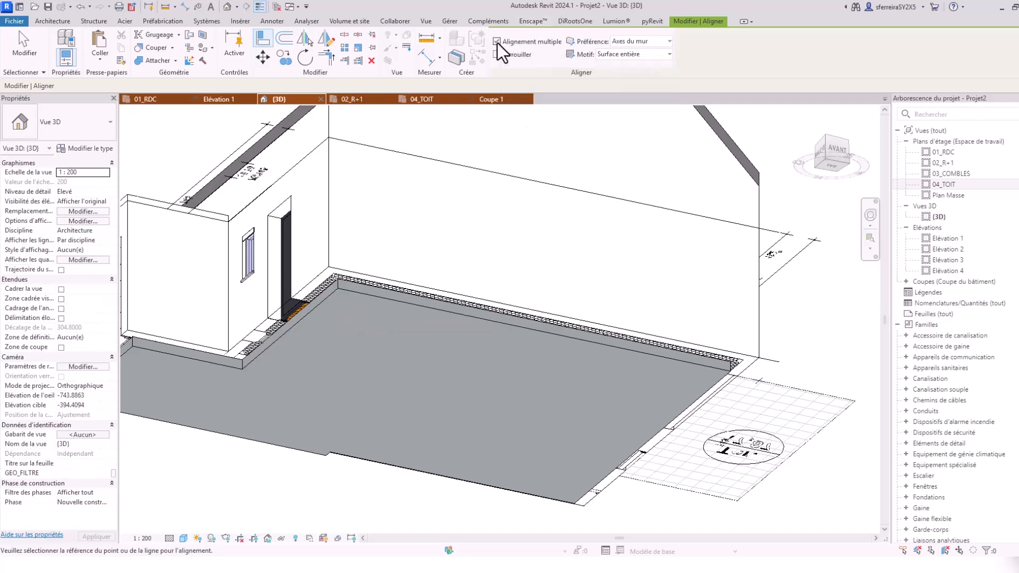
left_click(398, 302)
scroll(372, 287, "up", 3)
left_click(357, 274)
scroll(366, 271, "down", 3)
middle_click_drag(472, 278, 566, 262)
- Align the garage wall's base with the same slab underside and check the wall bases around the house
scroll(431, 262, "up", 2)
left_click(224, 347)
scroll(307, 368, "up", 3)
scroll(560, 305, "down", 3)
middle_click_drag(561, 305, 523, 329, "shift")
scroll(535, 311, "up", 3)
scroll(537, 311, "down", 3)
middle_click_drag(485, 358, 523, 364, "shift")
scroll(403, 331, "up", 4)
scroll(398, 329, "down", 4)
middle_click_drag(370, 327, 568, 356, "shift")
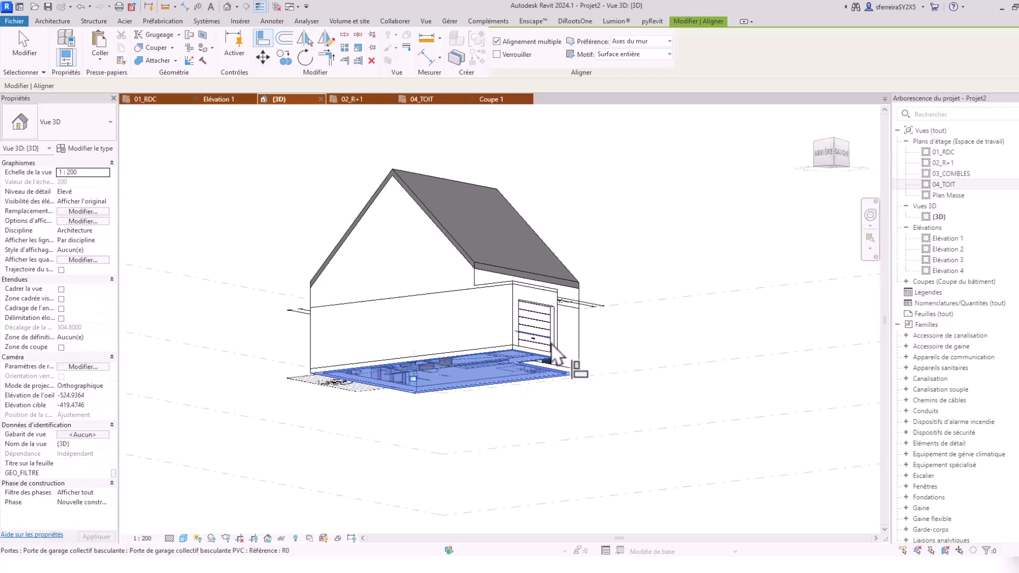
key("Escape")
key("Escape")
- Select the gable roof and examine the house from several sides in 3D
middle_click_drag(558, 351, 395, 363, "shift")
middle_click_drag(645, 334, 651, 387, "shift")
scroll(599, 325, "down", 2)
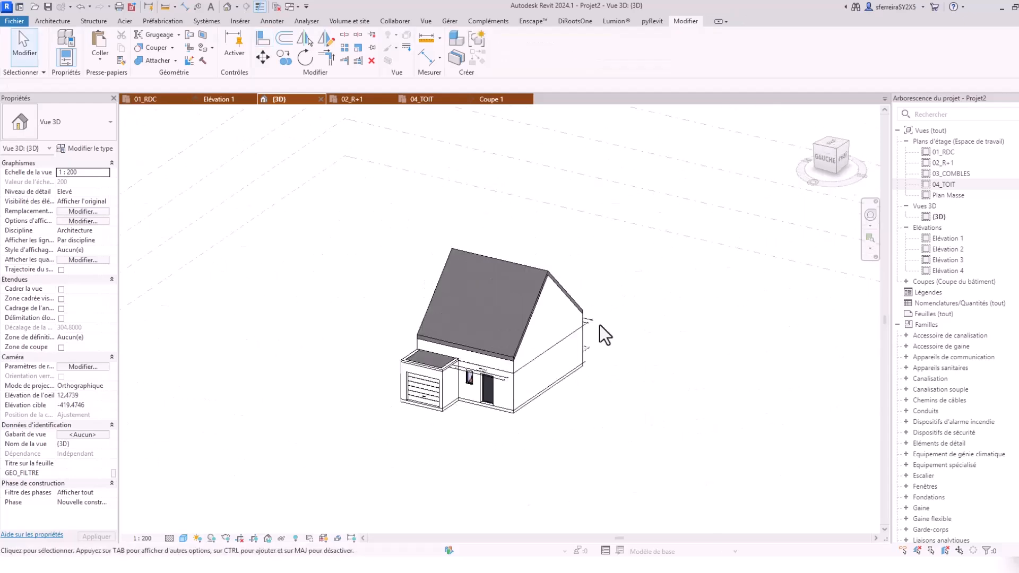
left_click(485, 260)
middle_click_drag(479, 324, 672, 340, "shift")
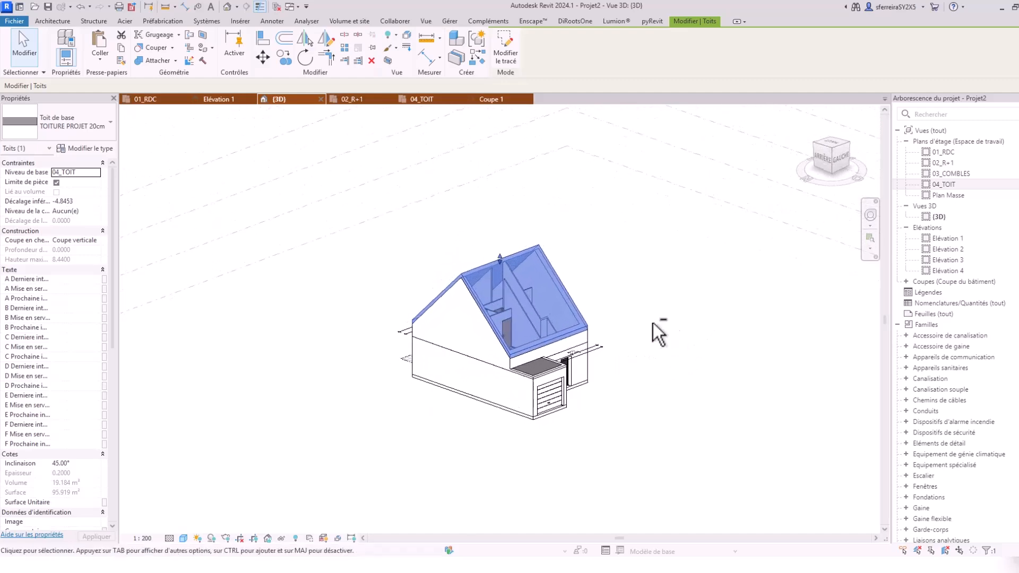